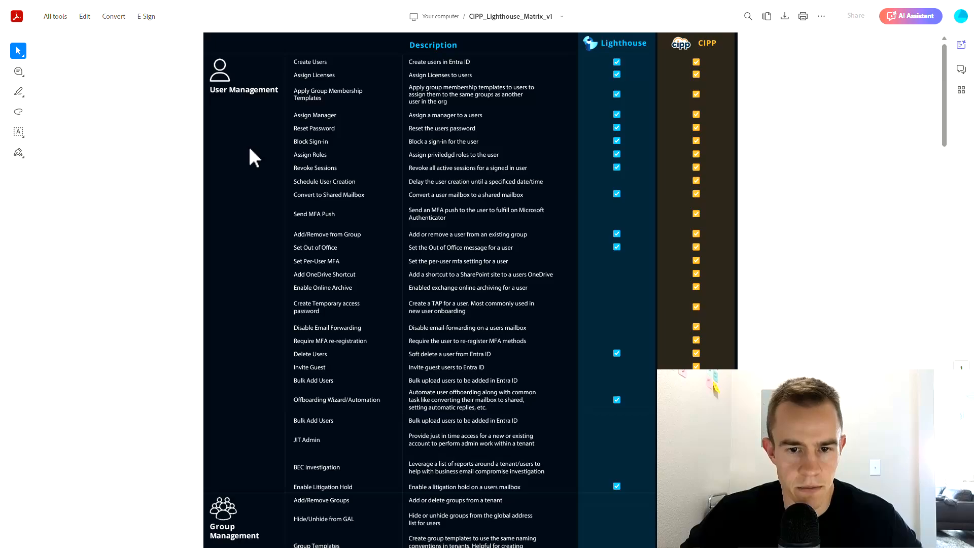
Examine the Lighthouse and CIPP feature comparison matrix across its categories, from User Management to Admin.
scroll(254, 164, down, 6)
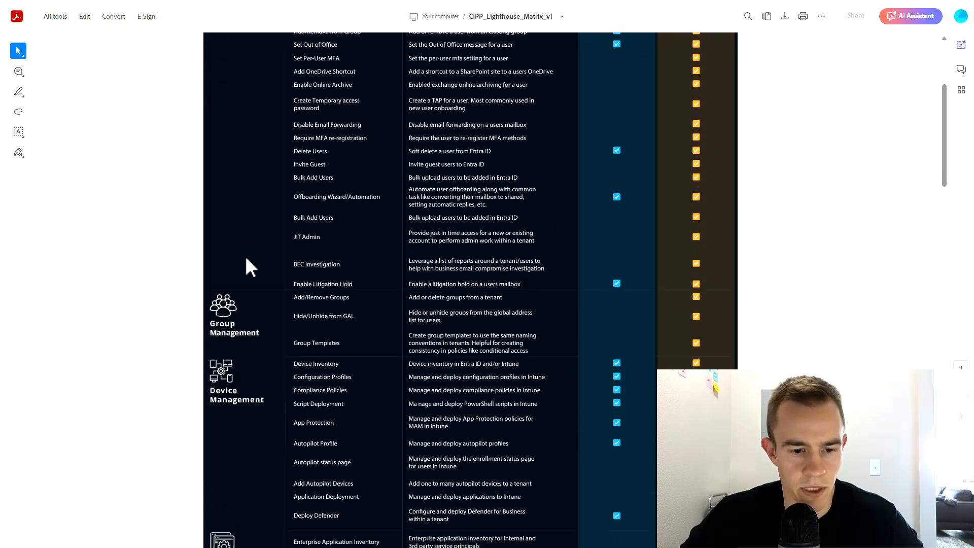
scroll(270, 268, down, 9)
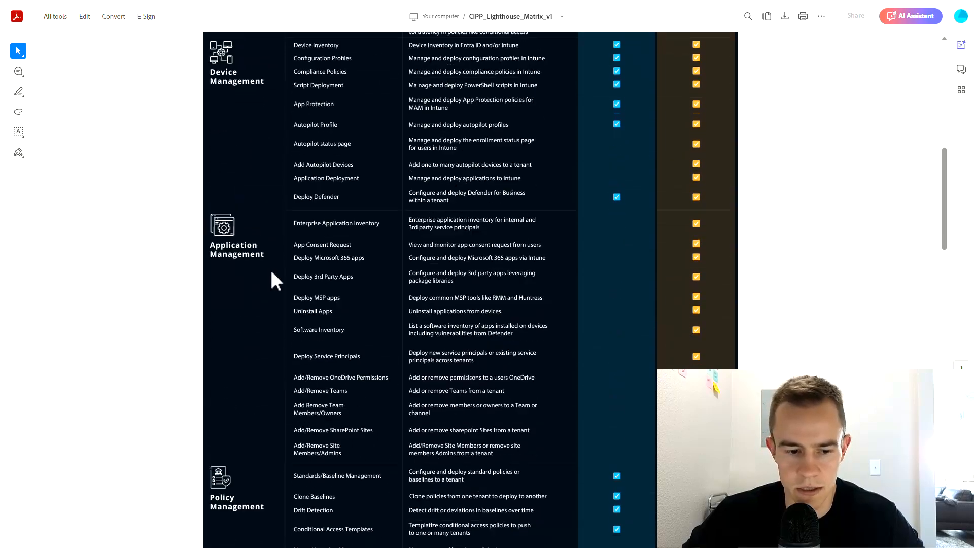
scroll(275, 270, down, 6)
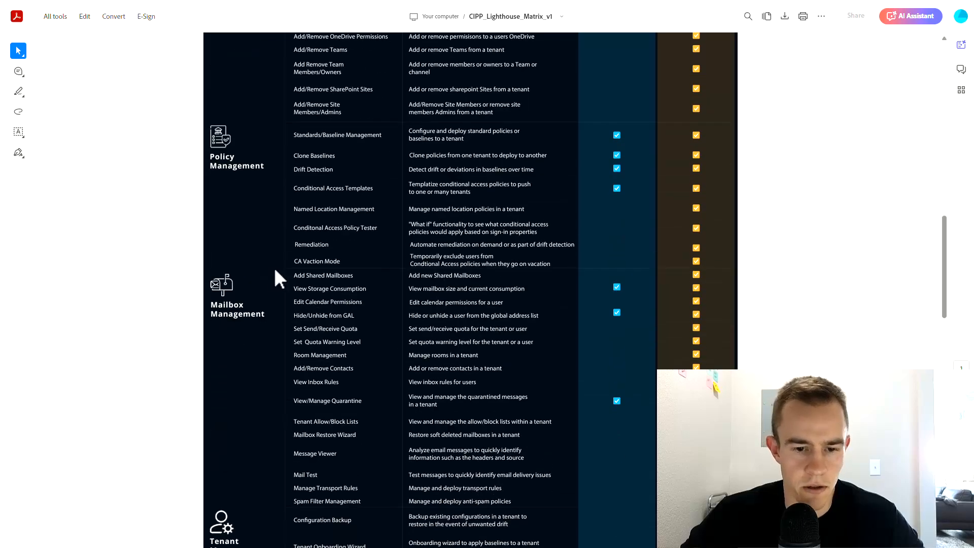
scroll(276, 270, down, 6)
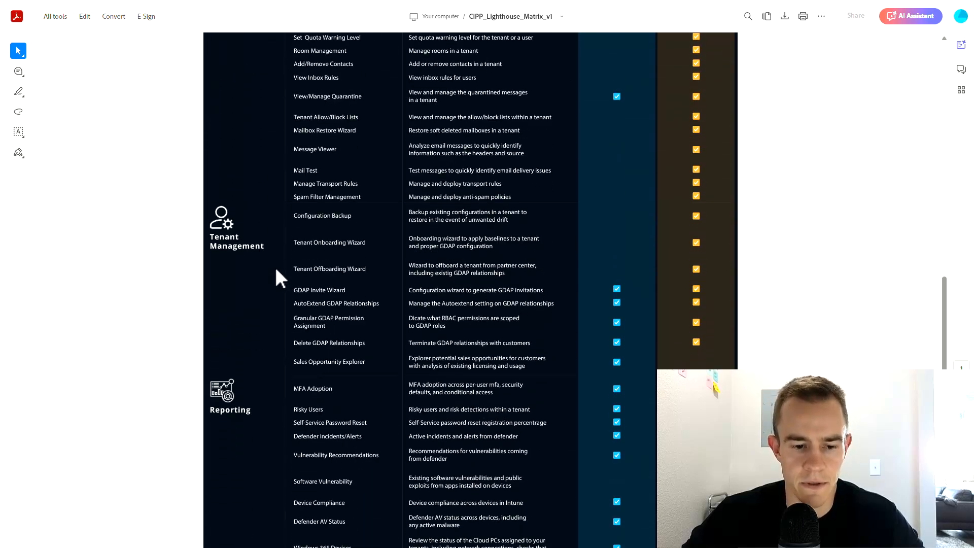
scroll(277, 271, down, 6)
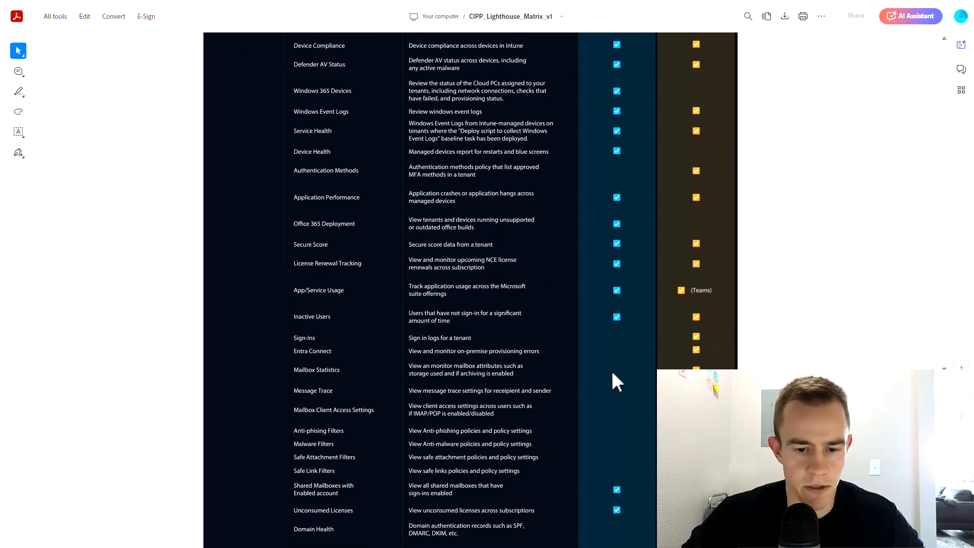
scroll(612, 372, down, 7)
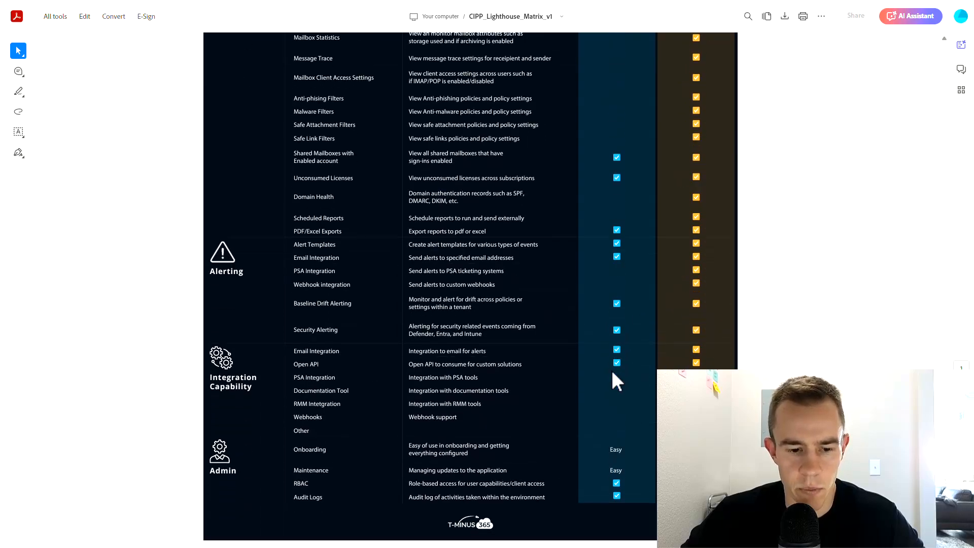
scroll(612, 373, up, 20)
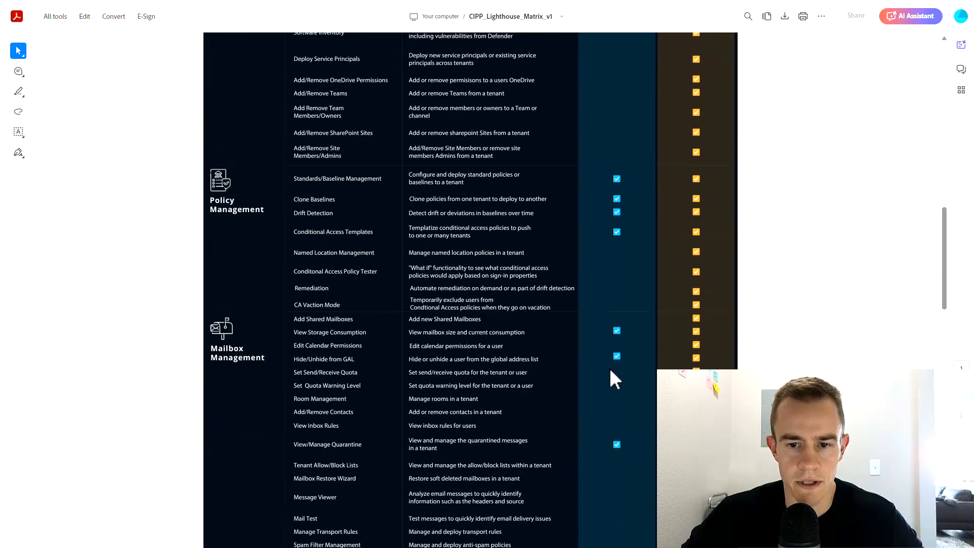
scroll(610, 371, up, 12)
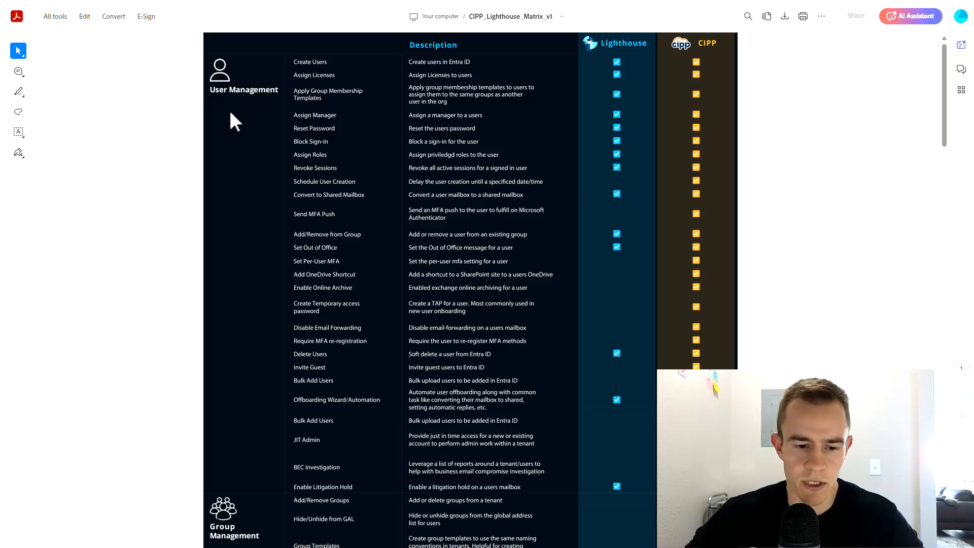
scroll(330, 264, down, 7)
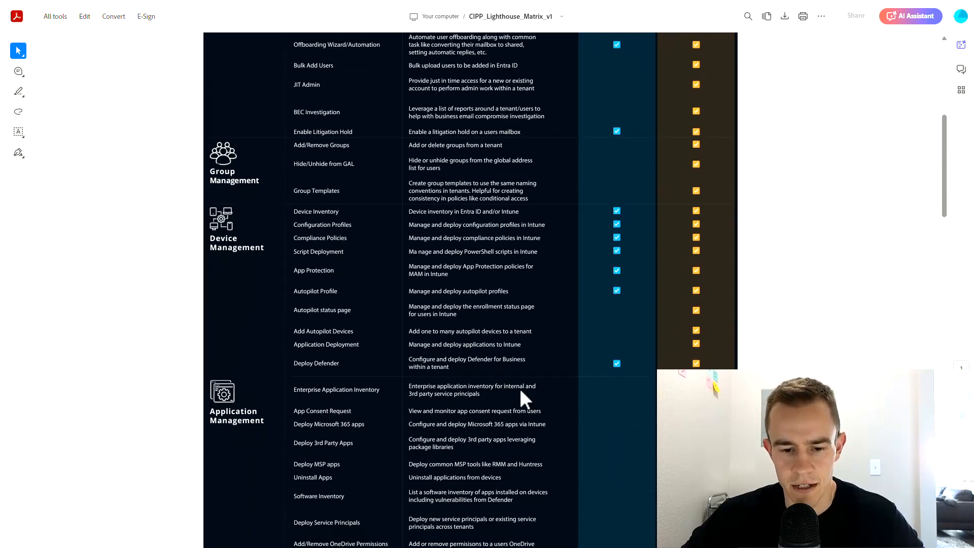
scroll(616, 347, down, 1)
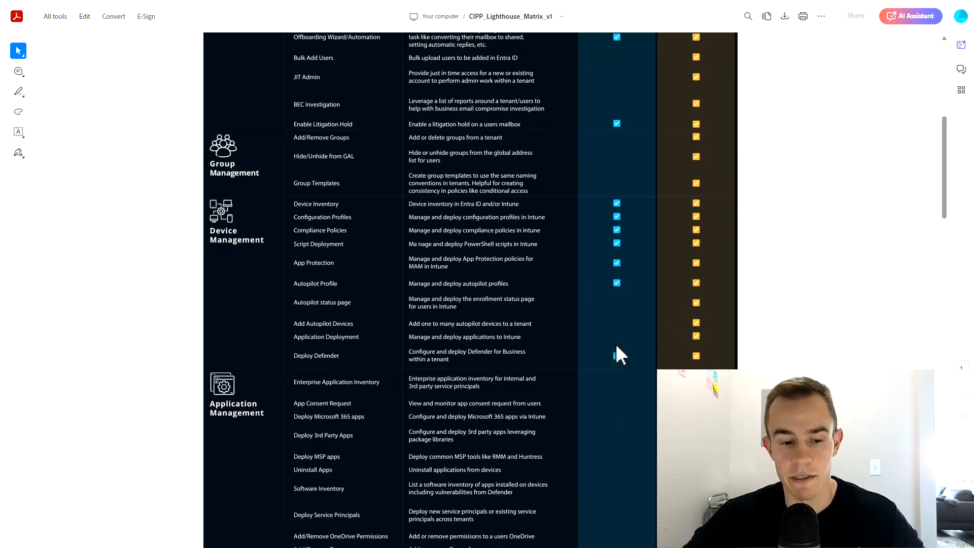
scroll(617, 346, down, 8)
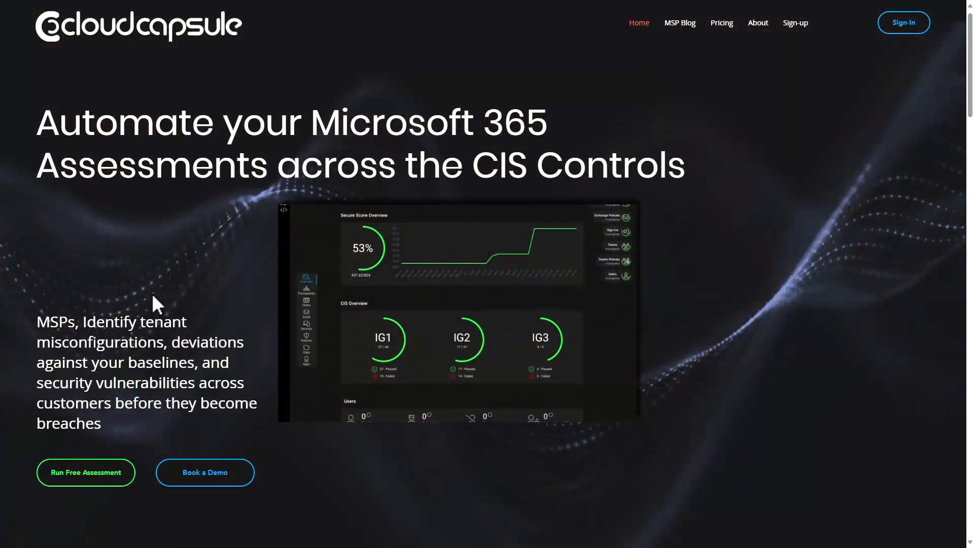
Switch to the CloudCapsule website and browse the home page's overview of automated Microsoft 365 assessments.
scroll(151, 293, down, 4)
scroll(152, 296, down, 6)
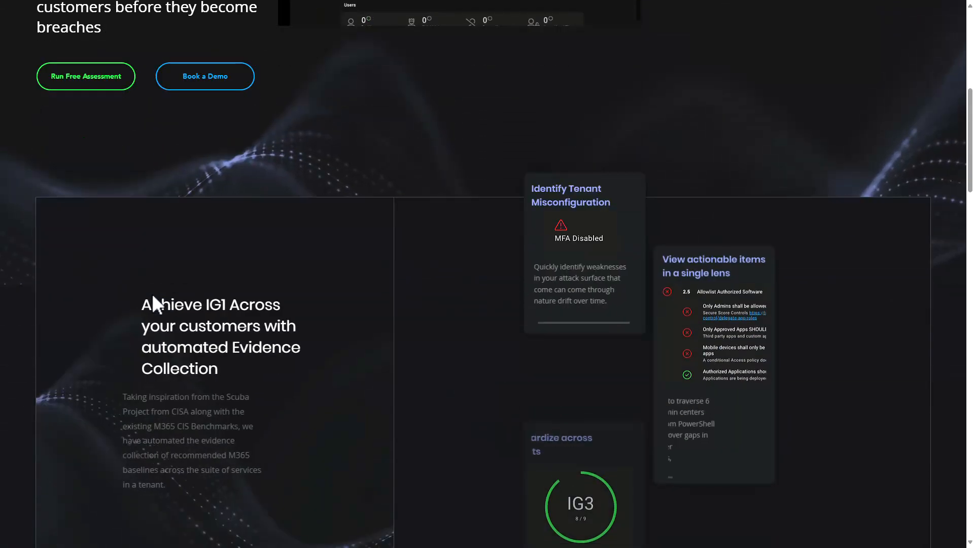
scroll(152, 296, up, 10)
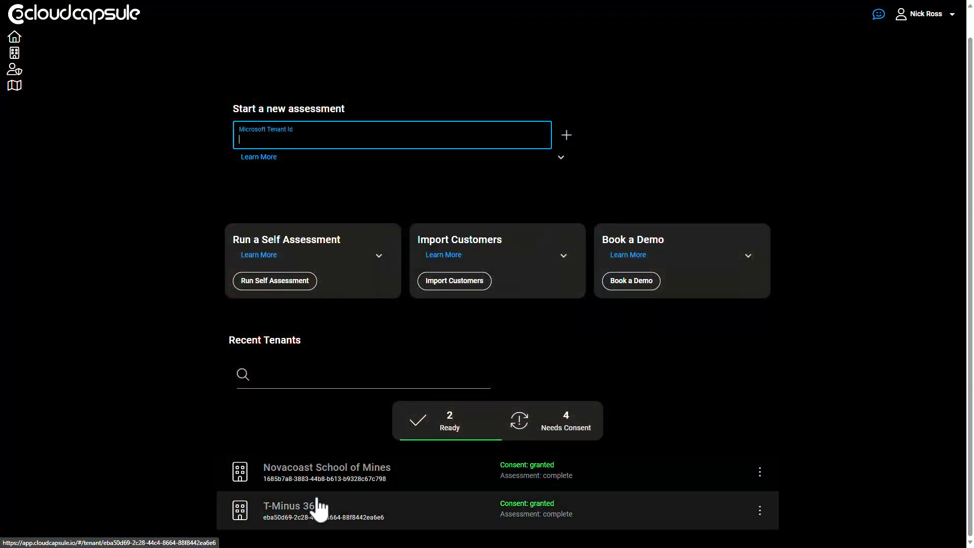
Open the T-Minus 365 tenant's assessment and review its secure score, CIS and user overview.
click(319, 510)
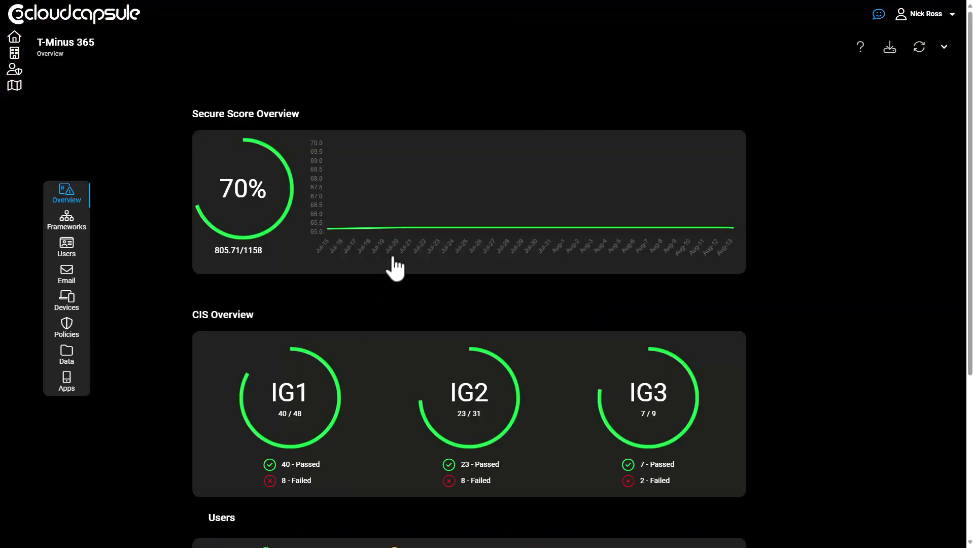
scroll(396, 266, down, 2)
scroll(394, 259, down, 3)
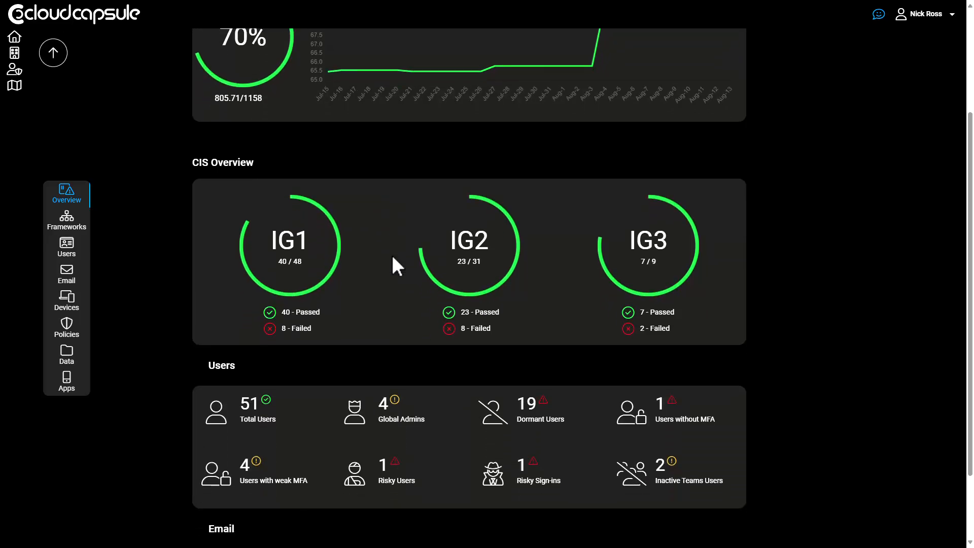
scroll(391, 254, down, 2)
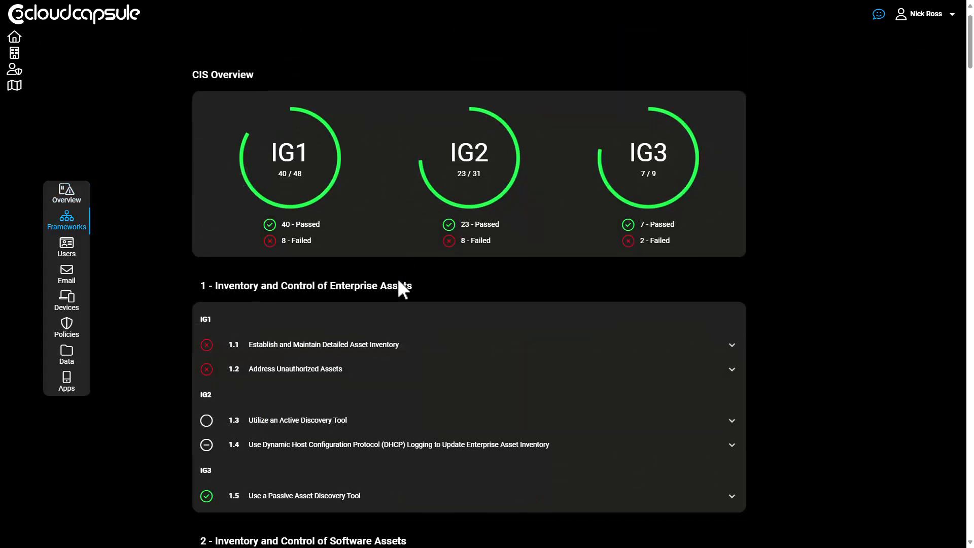
Expand CIS control 1.1, Establish and Maintain Detailed Asset Inventory, in the framework results and examine its checks.
click(379, 343)
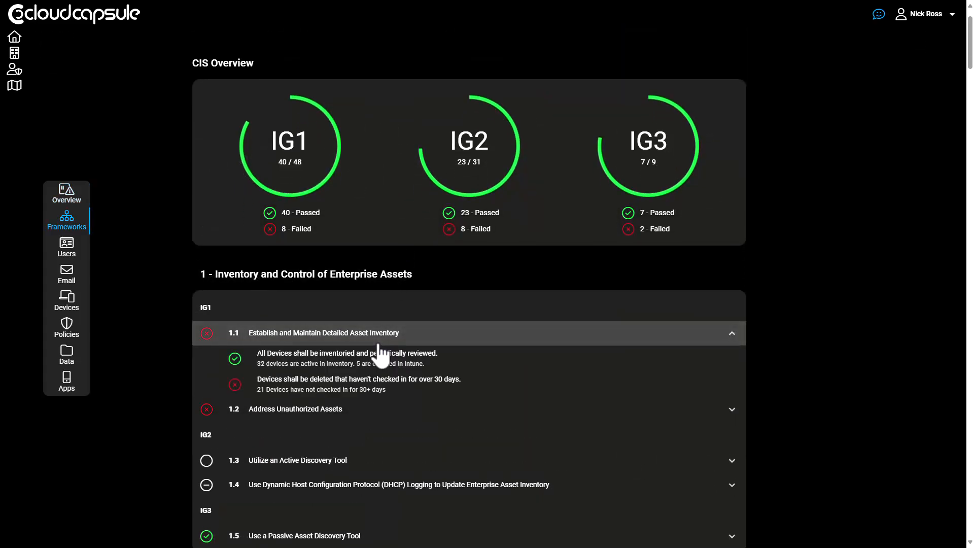
scroll(380, 349, down, 1)
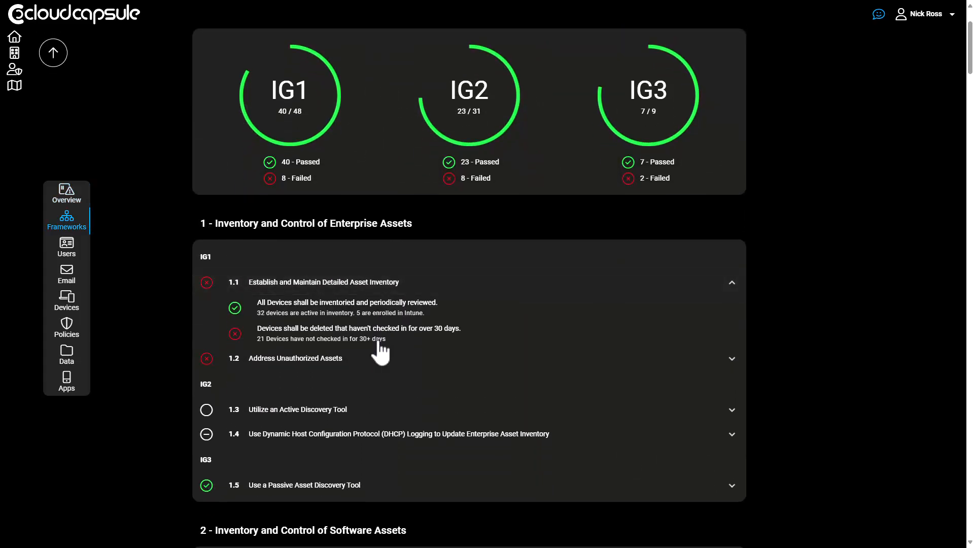
click(290, 104)
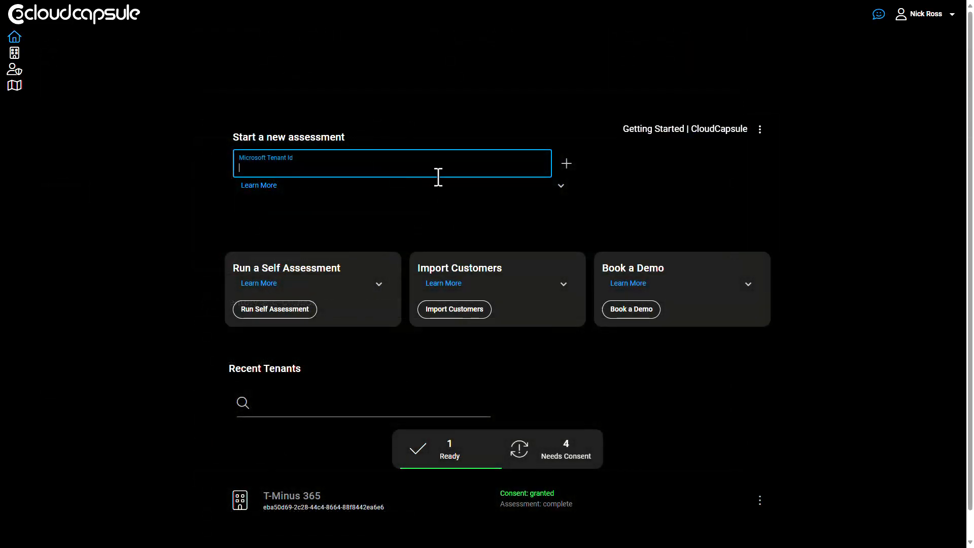
Start a new CloudCapsule assessment by submitting the customer's Microsoft tenant ID.
text(1685b7a8-3883-44b8-b613-b9328c67c798)
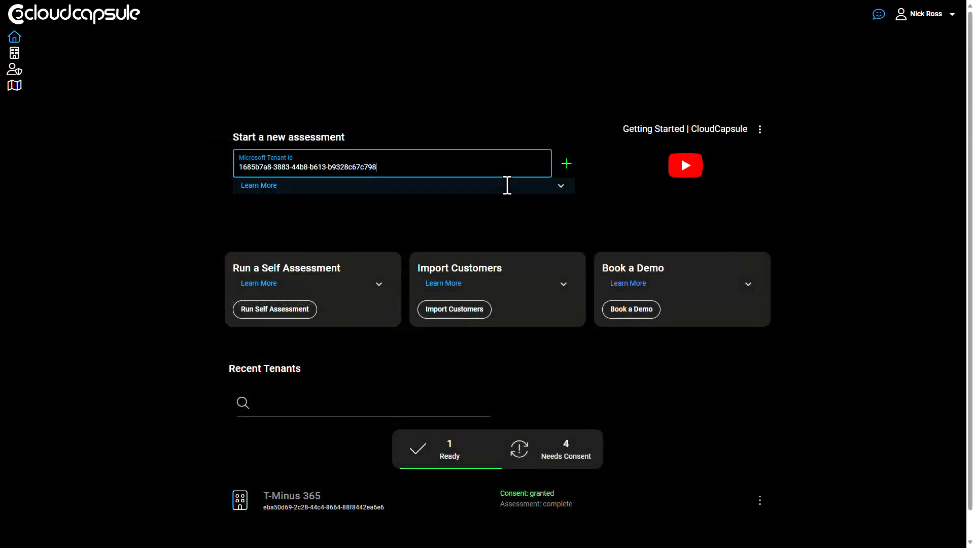
key(Return)
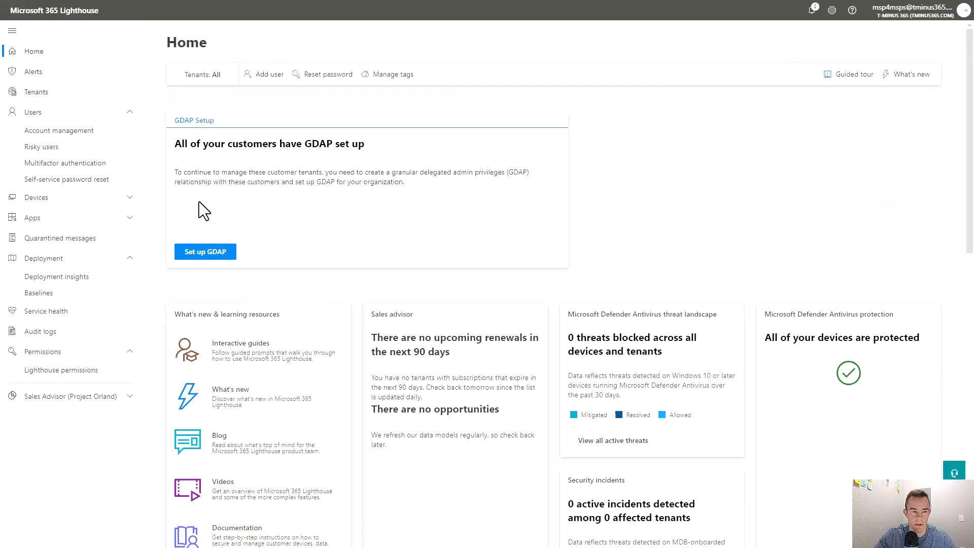
In Microsoft 365 Lighthouse's tenant list, examine Contoso's management status with its delegated access and prerequisite subscription requirements.
click(49, 93)
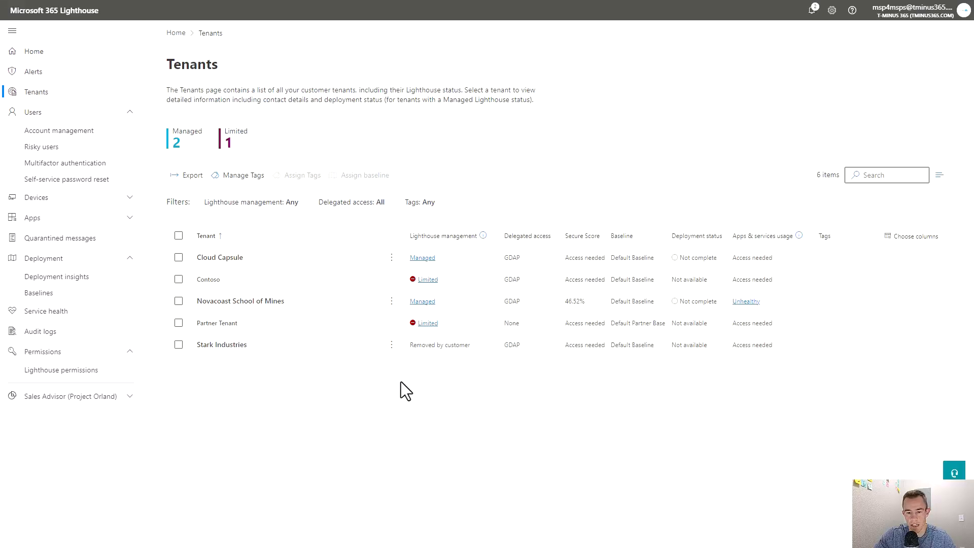
click(428, 279)
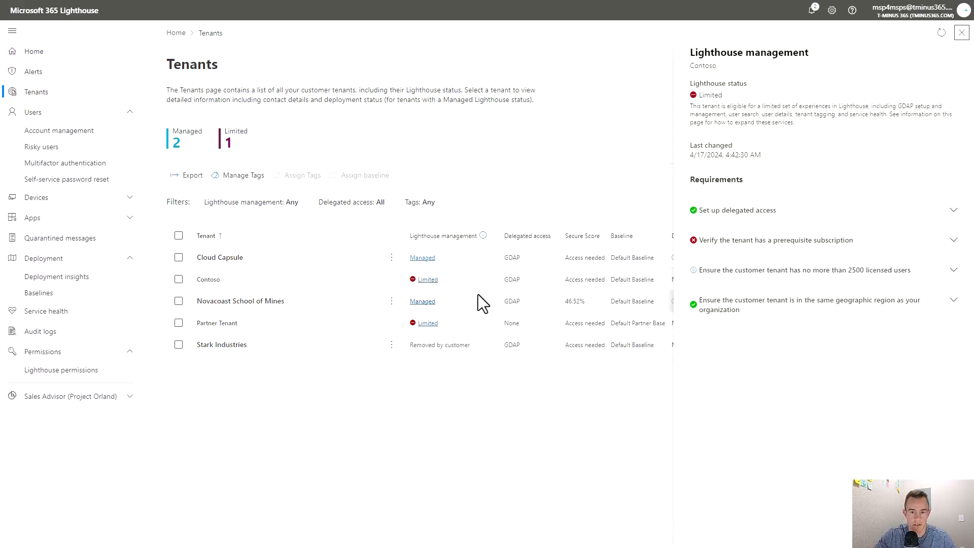
click(746, 212)
click(769, 335)
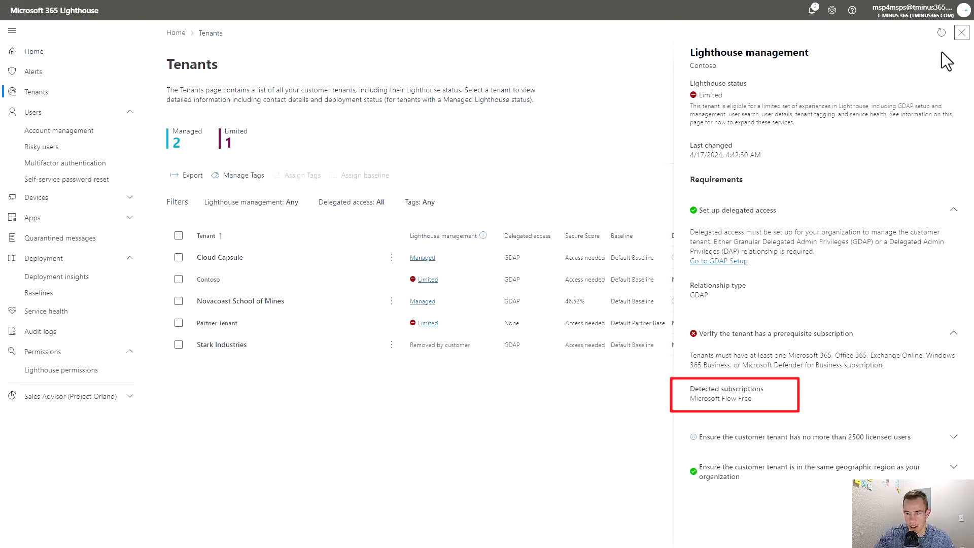
click(962, 32)
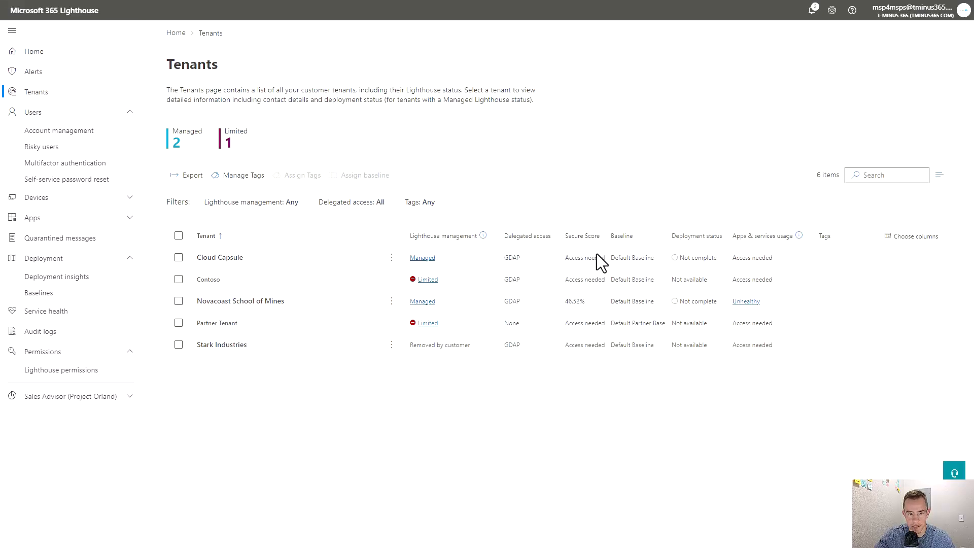
Open the Cloud Capsule tenant, view the roles assigned to your account there, and return to the tenant page.
click(199, 259)
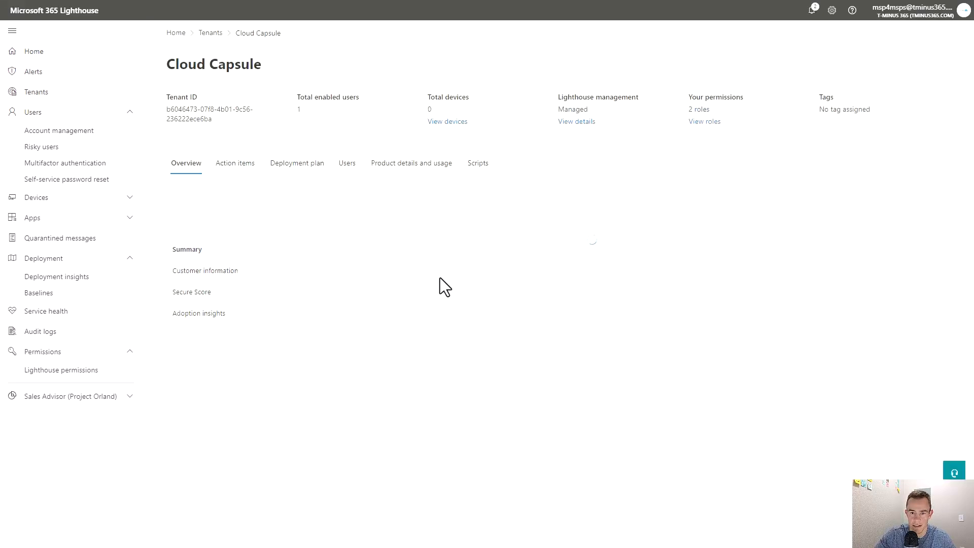
click(711, 123)
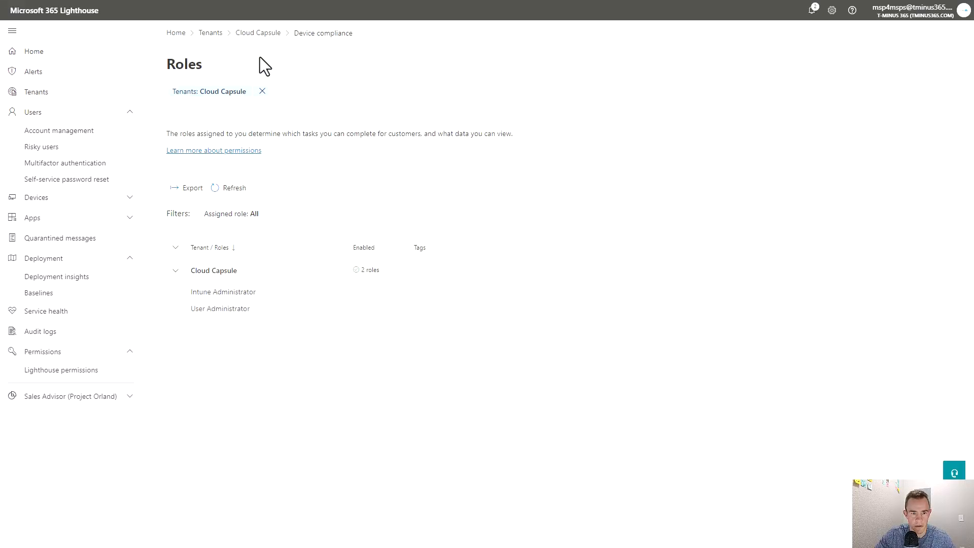
click(258, 32)
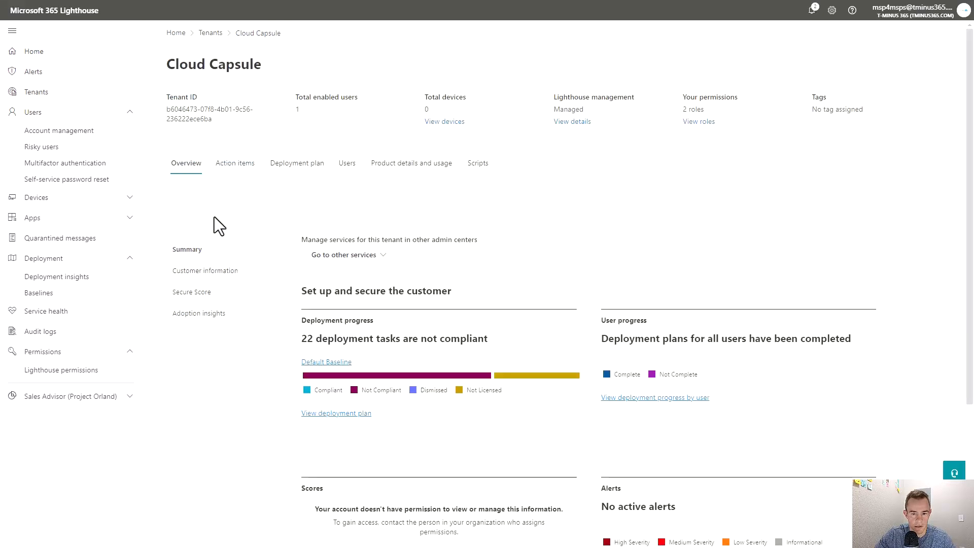
Review the deployment progress, scores, alerts and subscriptions on the Cloud Capsule tenant's overview.
scroll(445, 342, down, 2)
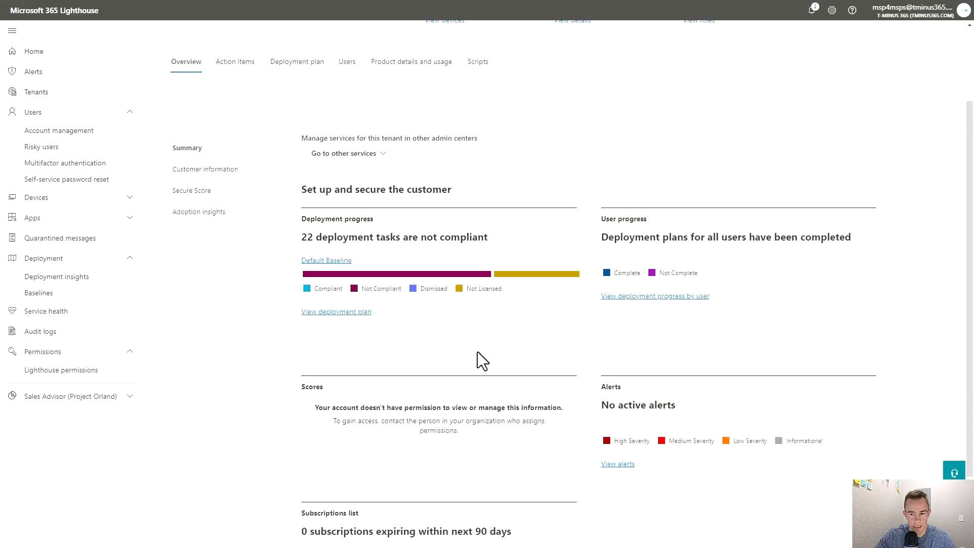
scroll(477, 352, down, 2)
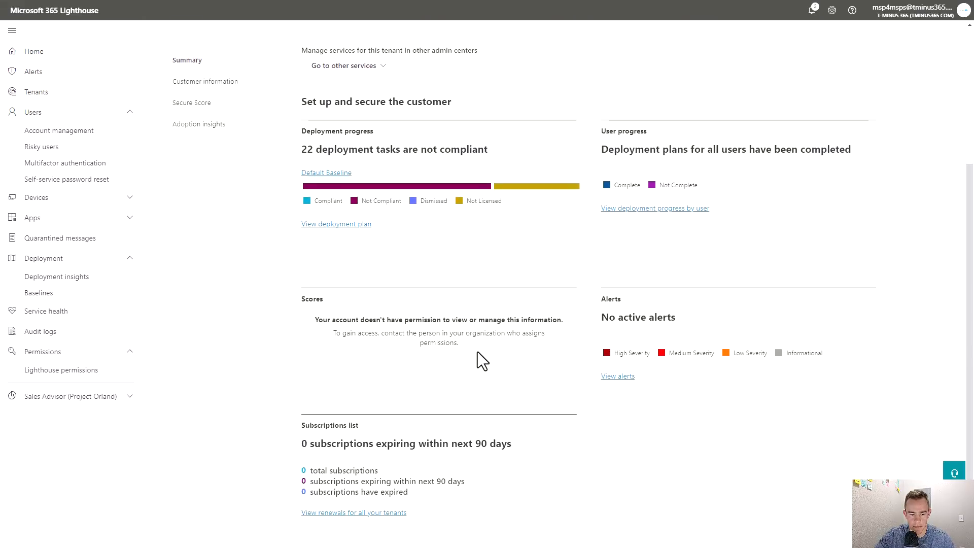
scroll(477, 352, up, 4)
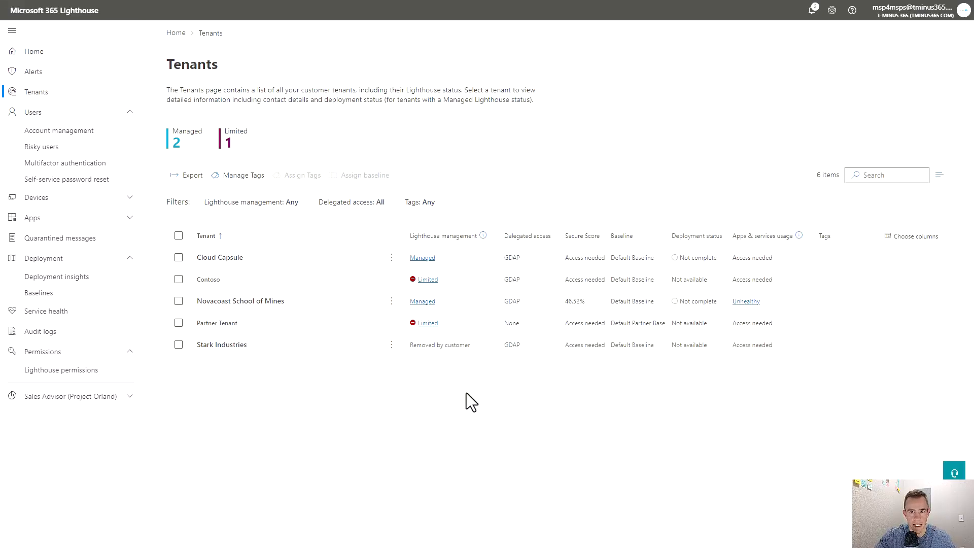
Open the GDAP setup wizard from the home page and advance to assigning Microsoft Entra roles to support roles.
click(53, 55)
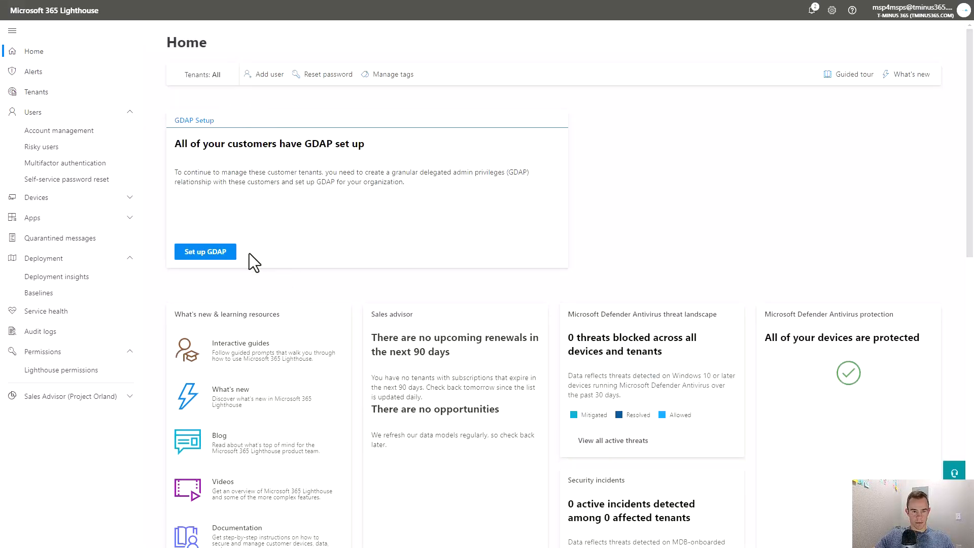
click(200, 254)
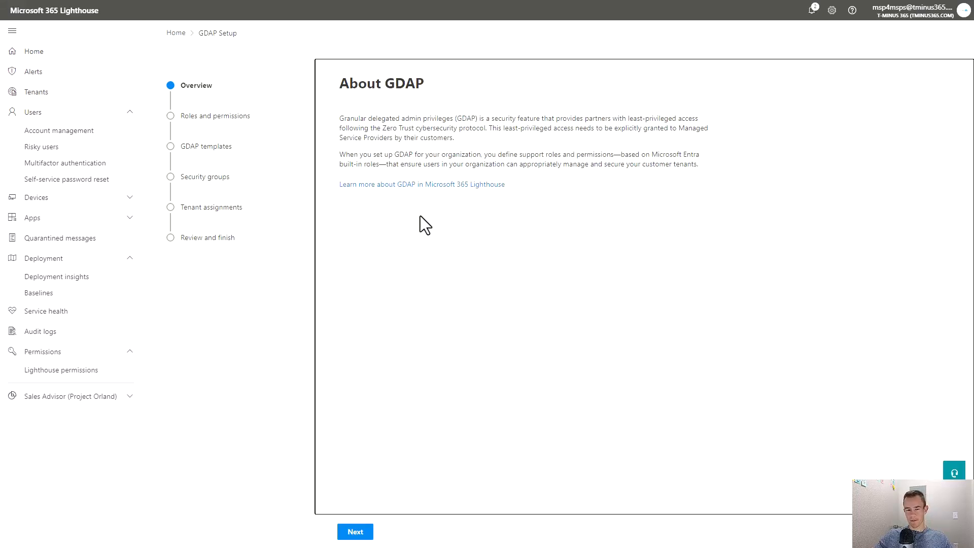
click(354, 532)
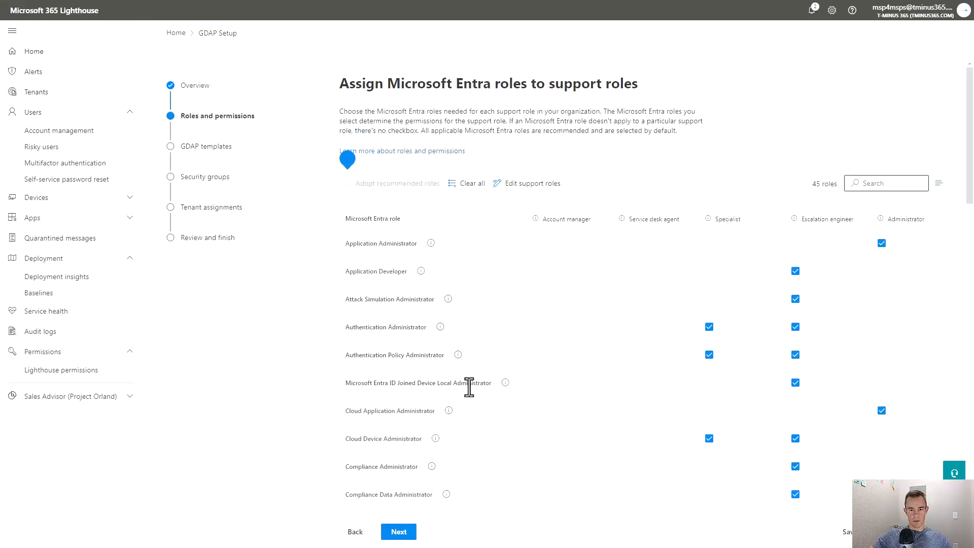
mouse_move(434, 325)
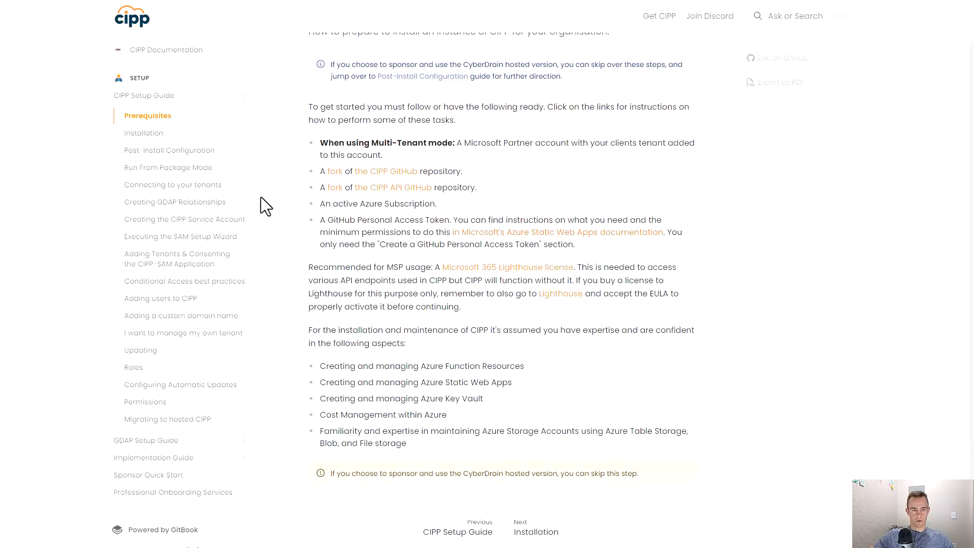
In the CIPP documentation, view the Installation page and examine the Prerequisites, highlighting the recommended Microsoft 365 Lighthouse license paragraph.
click(152, 135)
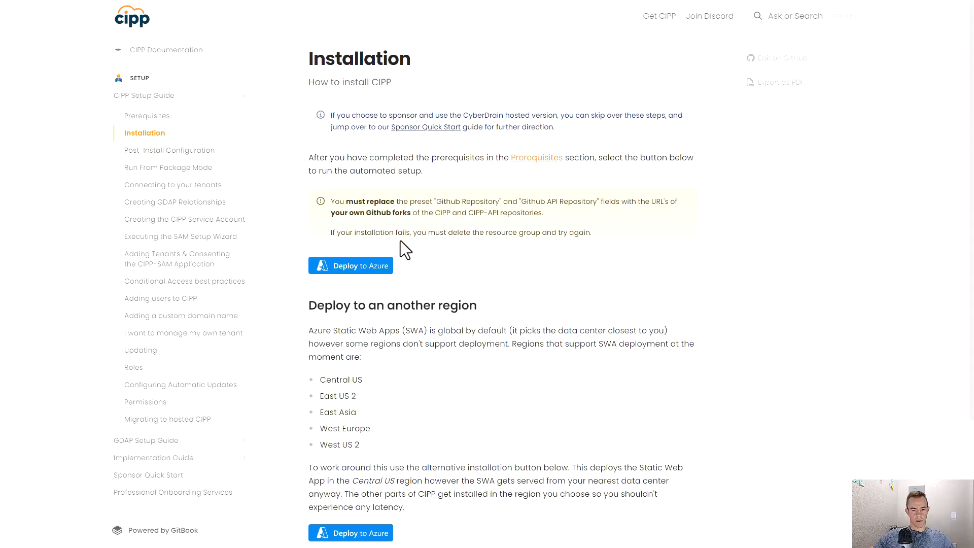
click(152, 116)
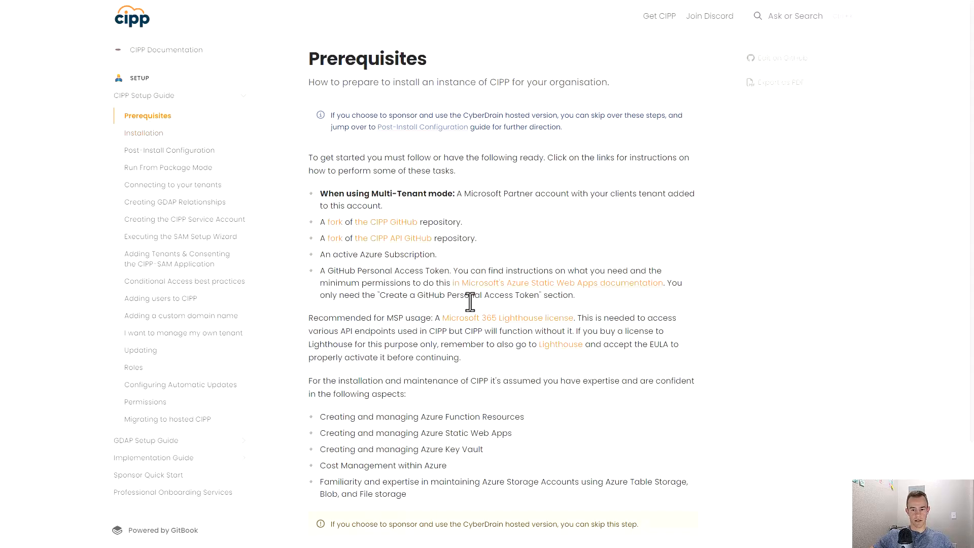
scroll(467, 303, down, 1)
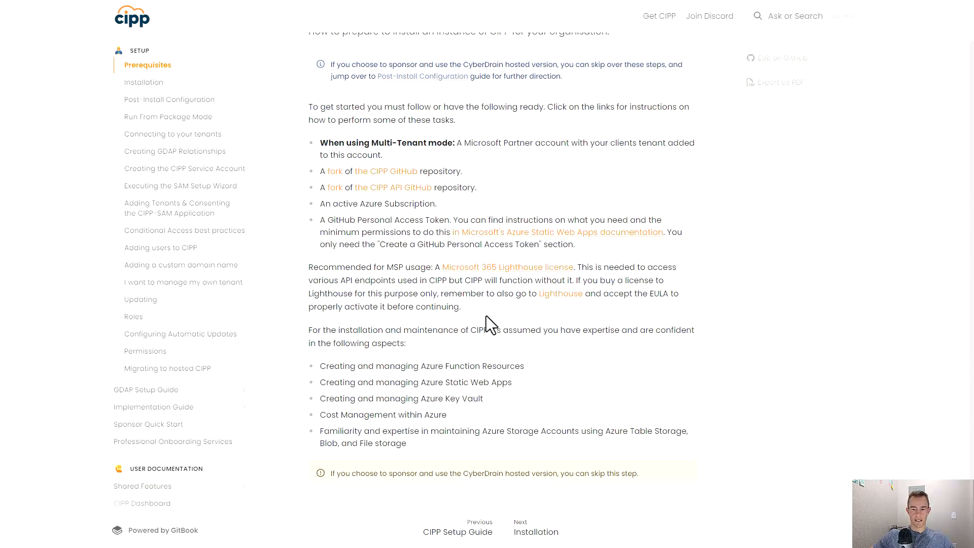
drag(484, 316, 304, 264)
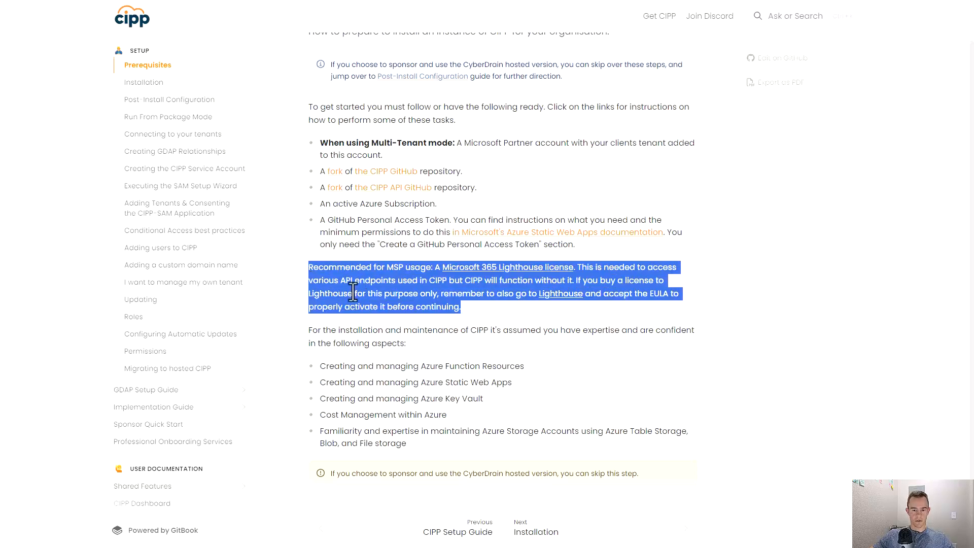
click(498, 313)
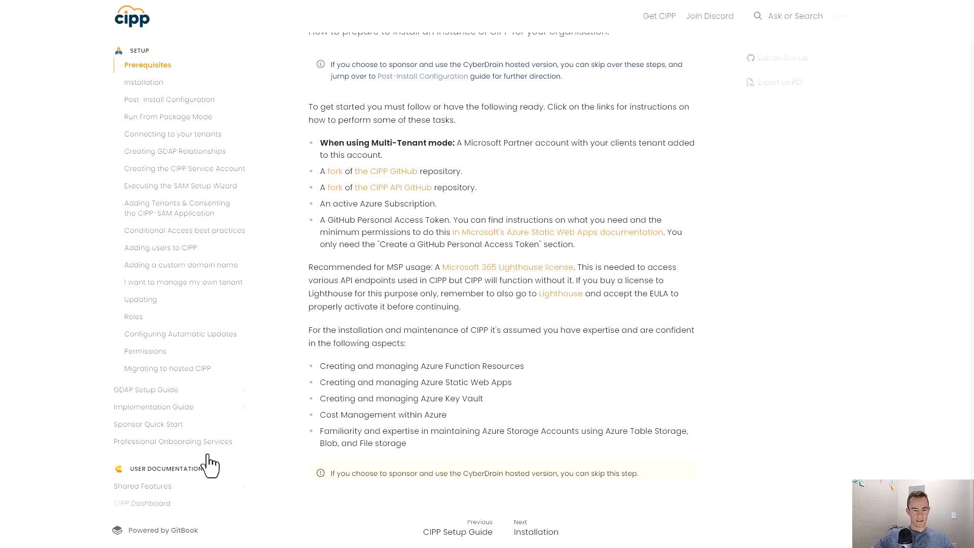
Open the Professional Onboarding Services page and review how to get started and its scope and objectives.
click(167, 442)
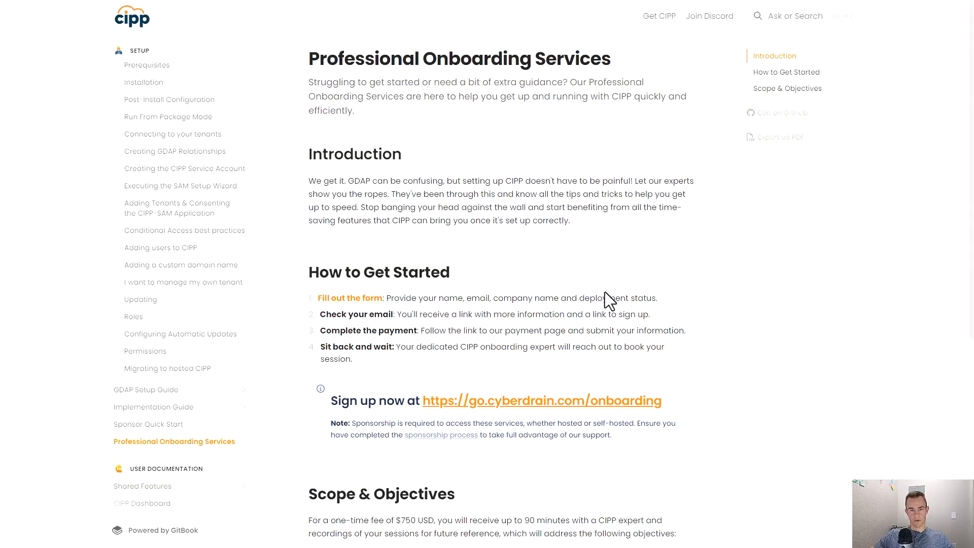
scroll(549, 249, down, 4)
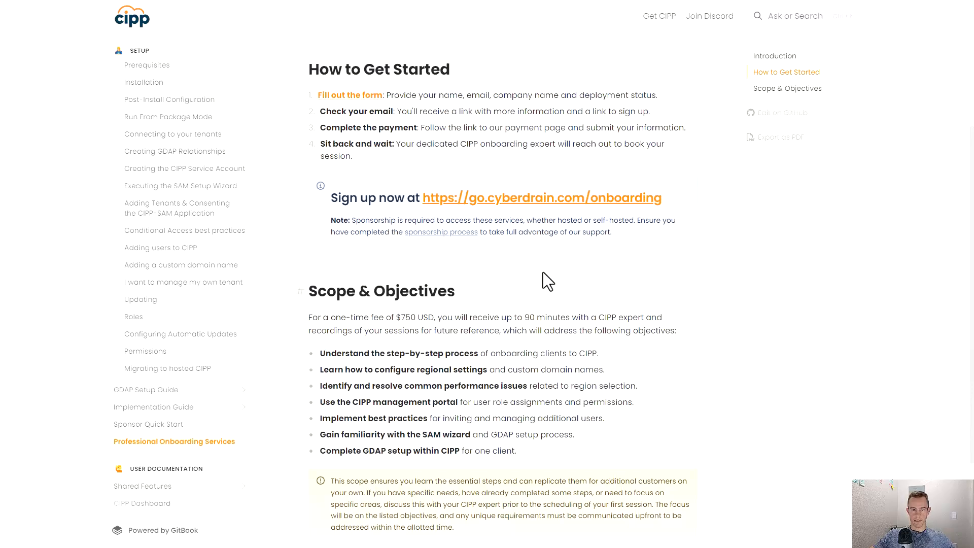
scroll(543, 272, up, 4)
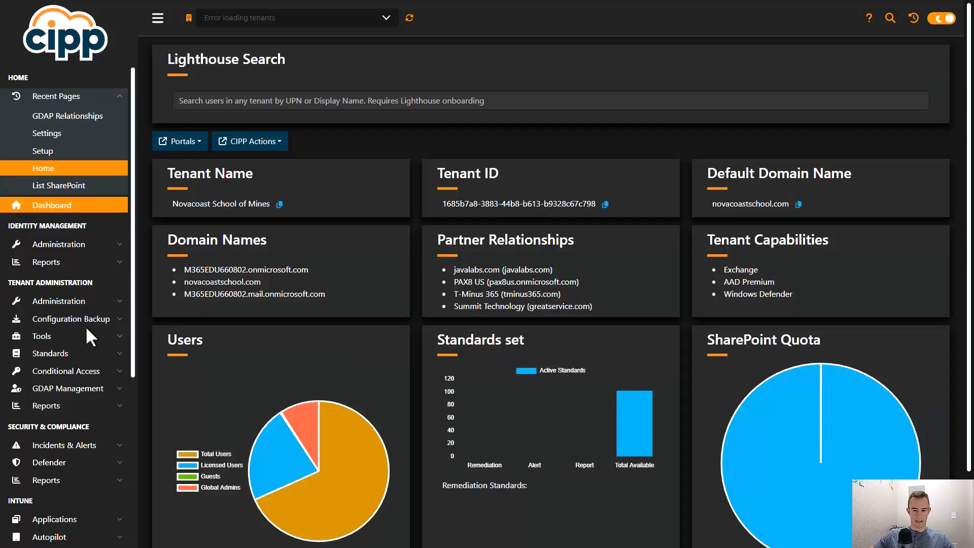
In the CIPP portal, open the SAM Setup Wizard and advance to Perform setup with the option to have CIPP create an application.
scroll(101, 325, down, 5)
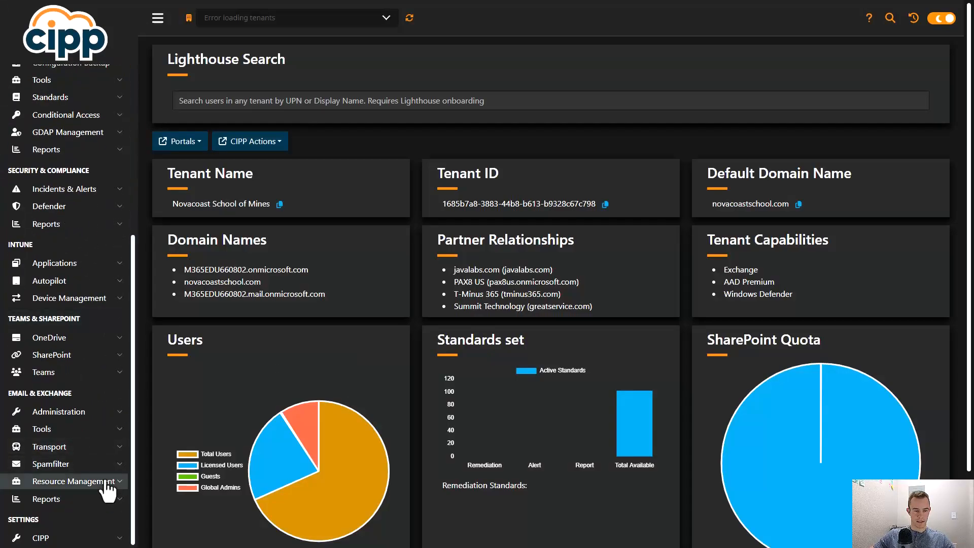
click(102, 537)
scroll(101, 485, down, 3)
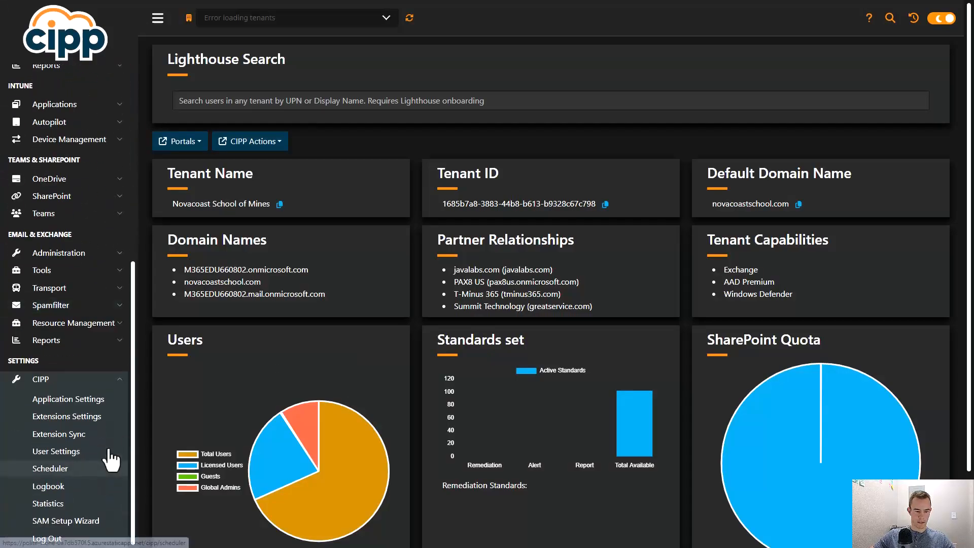
click(71, 521)
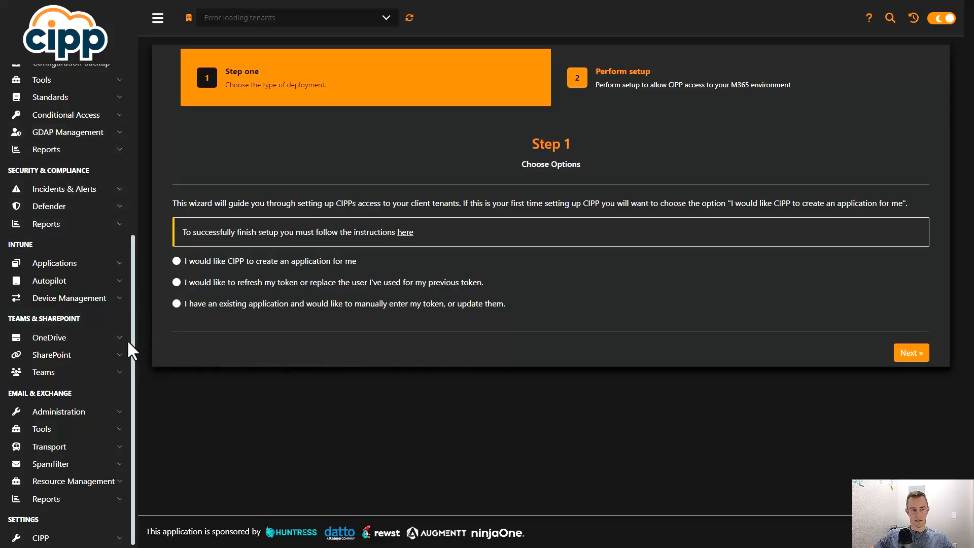
scroll(127, 340, up, 5)
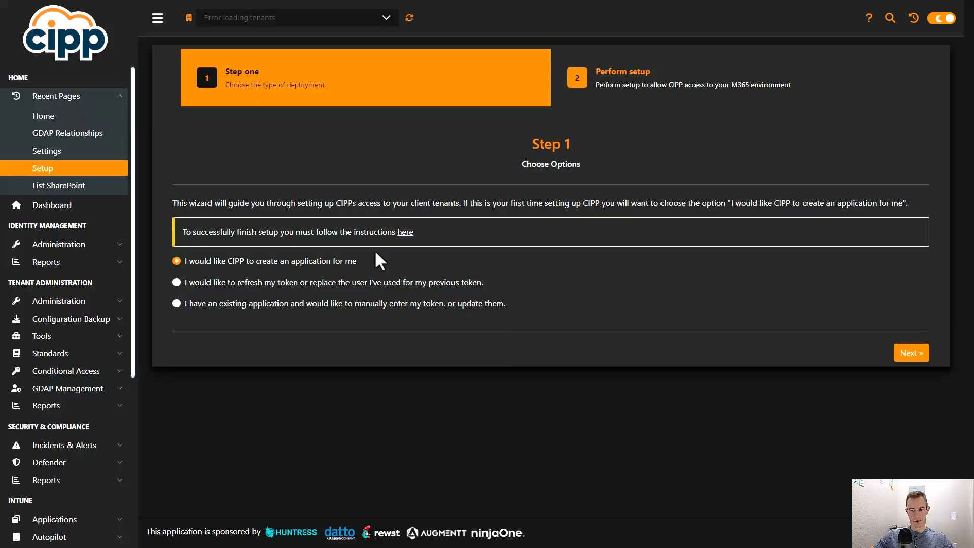
click(911, 353)
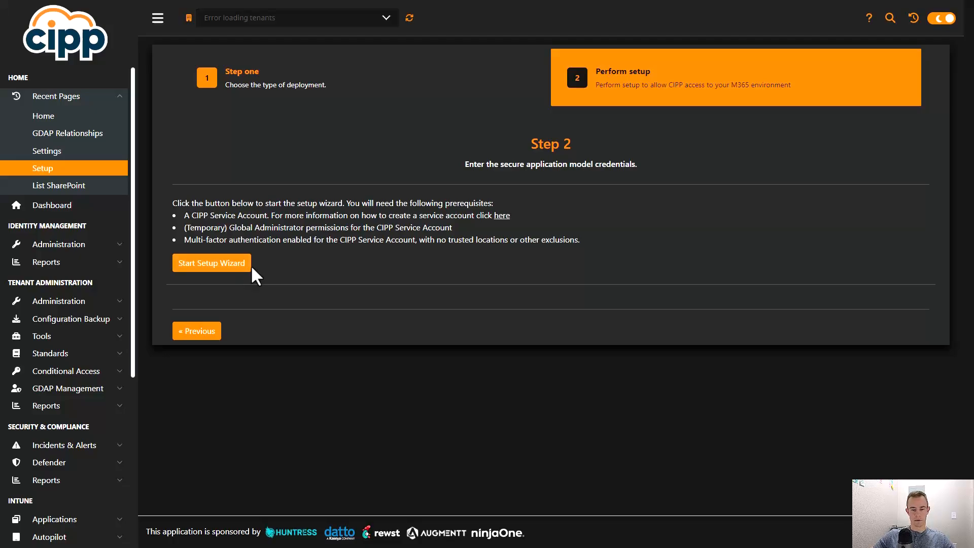
Open CIPP's Application Settings and run the GDAP check.
scroll(83, 411, down, 5)
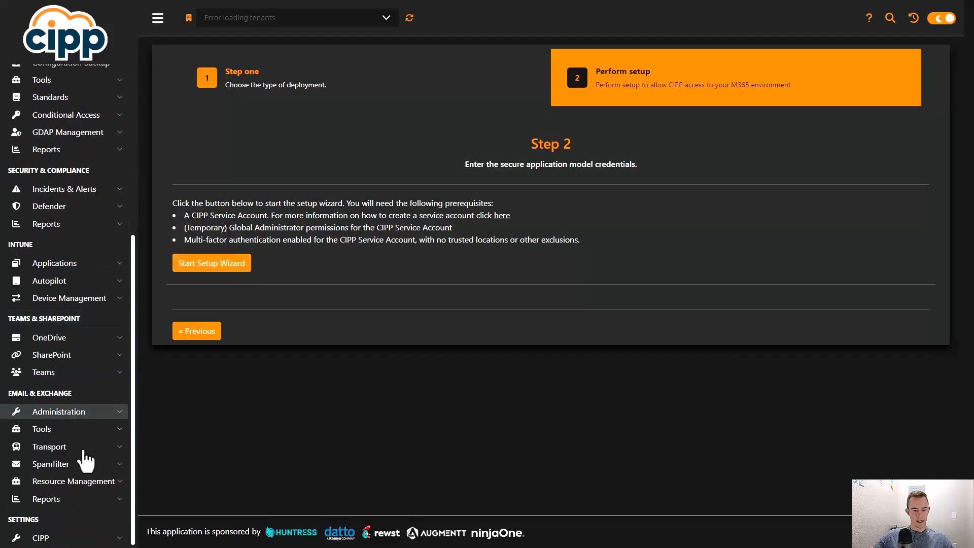
click(66, 537)
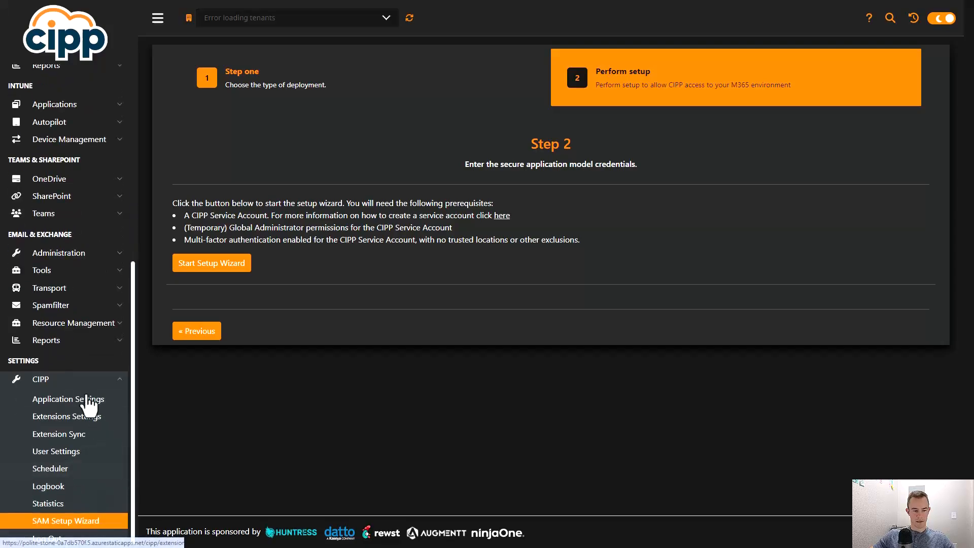
click(83, 400)
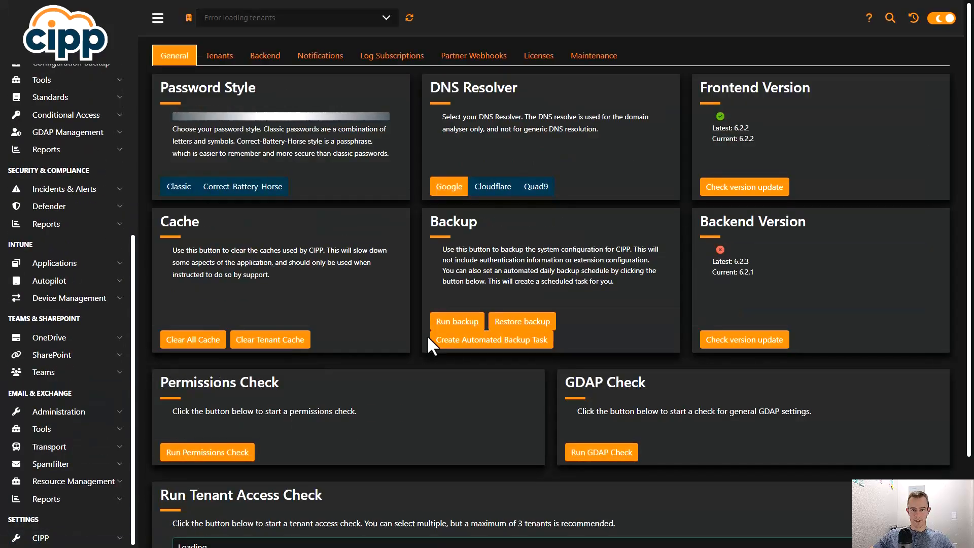
scroll(576, 298, down, 2)
click(608, 347)
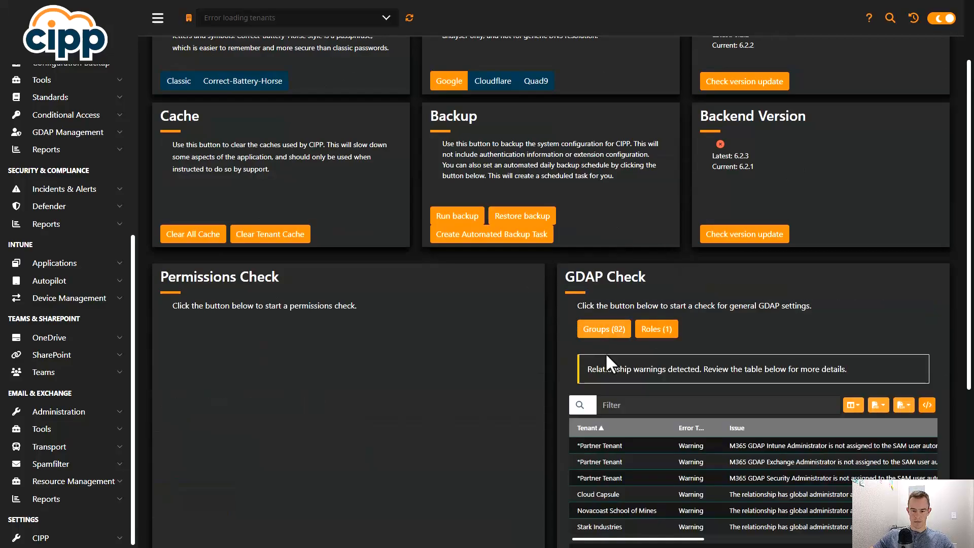
Examine the tenants, error types and issues listed in the GDAP check results.
scroll(609, 356, down, 3)
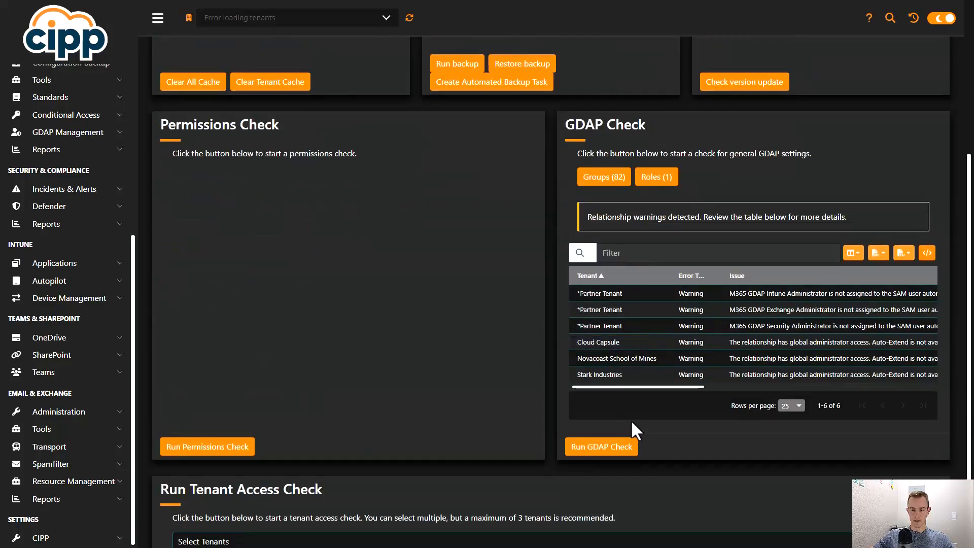
drag(642, 387, 674, 382)
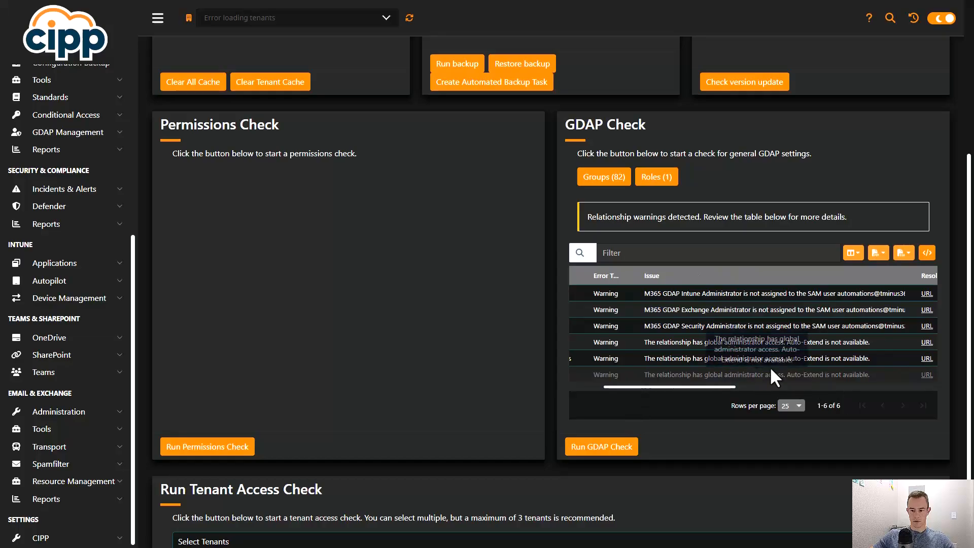
drag(706, 388, 652, 389)
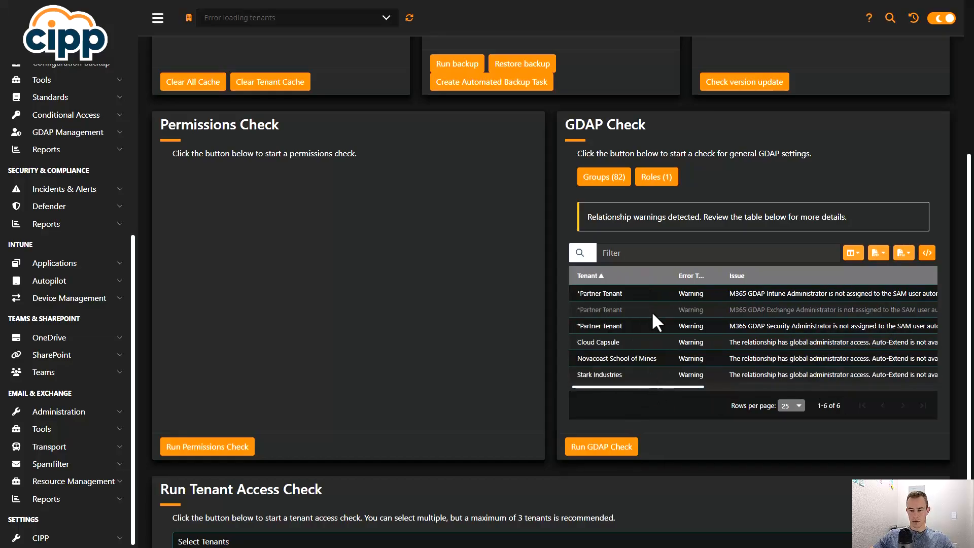
mouse_move(641, 389)
mouse_down()
mouse_move(677, 388)
mouse_move(650, 386)
mouse_up()
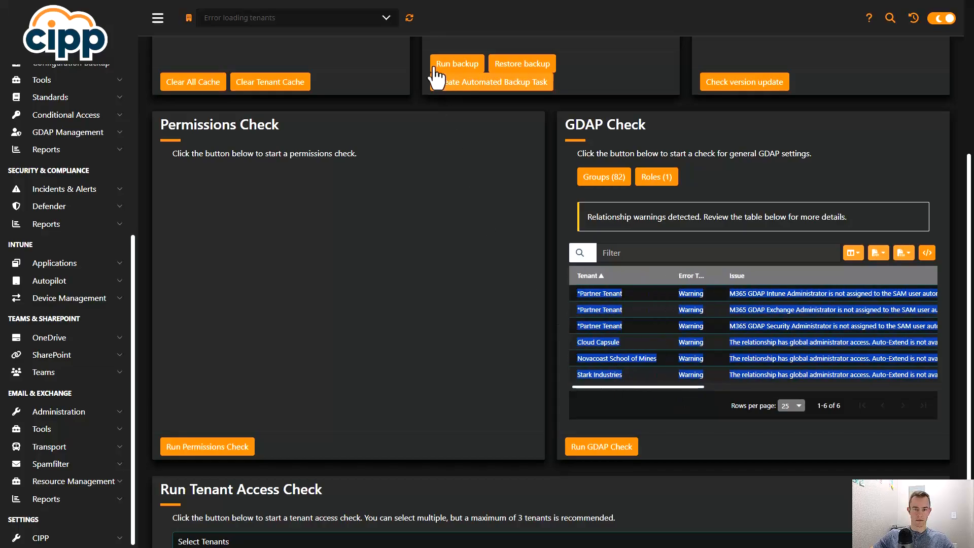
Refresh the CIPP tenant list and view the tenants available for selection.
click(409, 22)
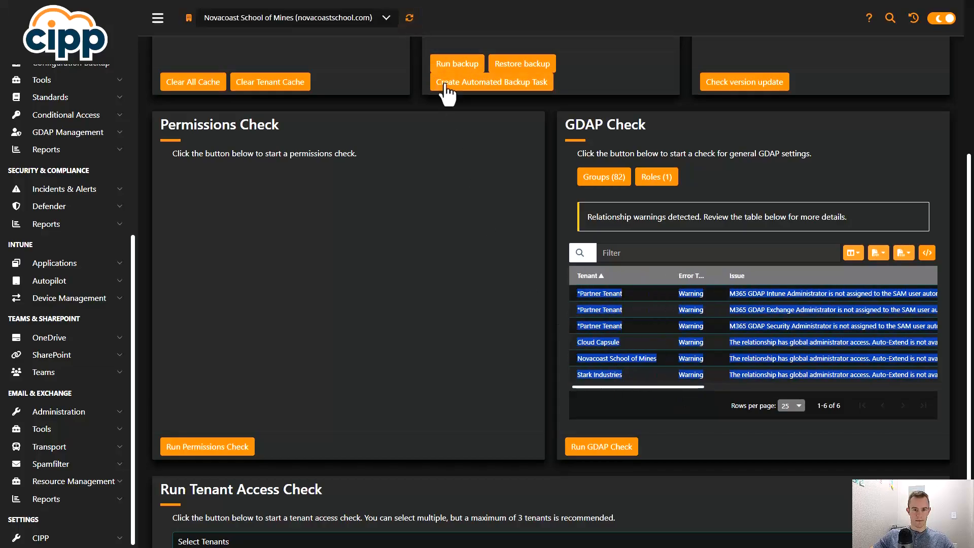
click(385, 19)
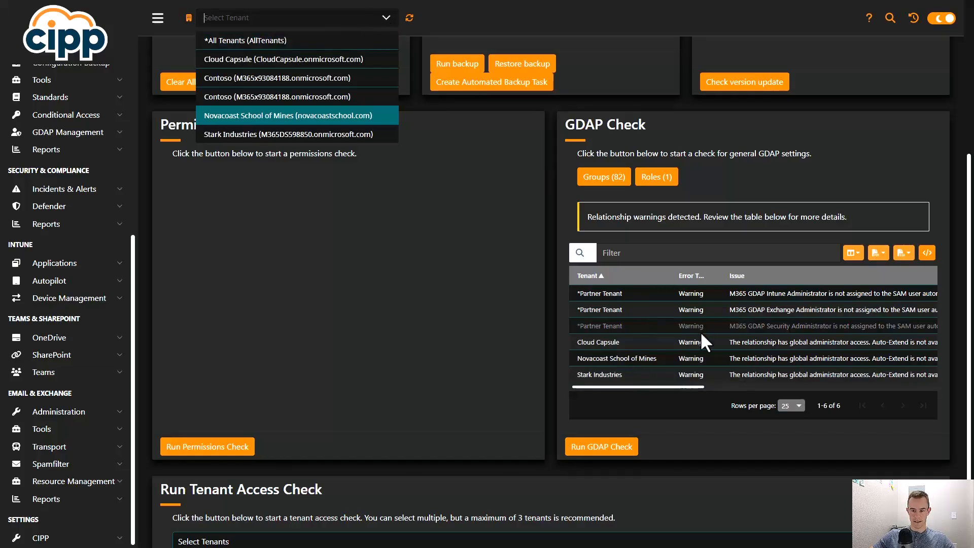
scroll(90, 328, up, 4)
click(84, 338)
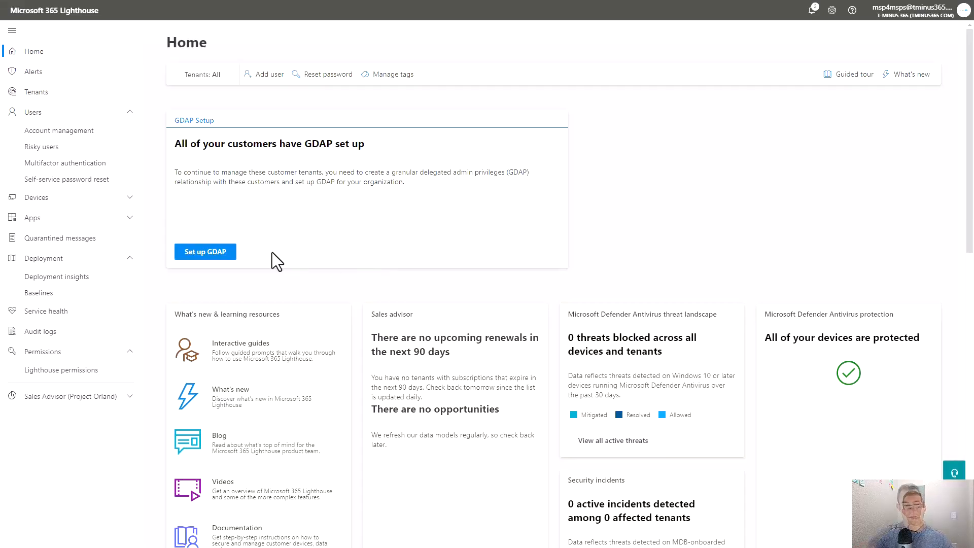
Switch to Microsoft 365 Lighthouse, view the tenant list, and open GDAP setup from the home page at the Roles and permissions stage.
click(57, 93)
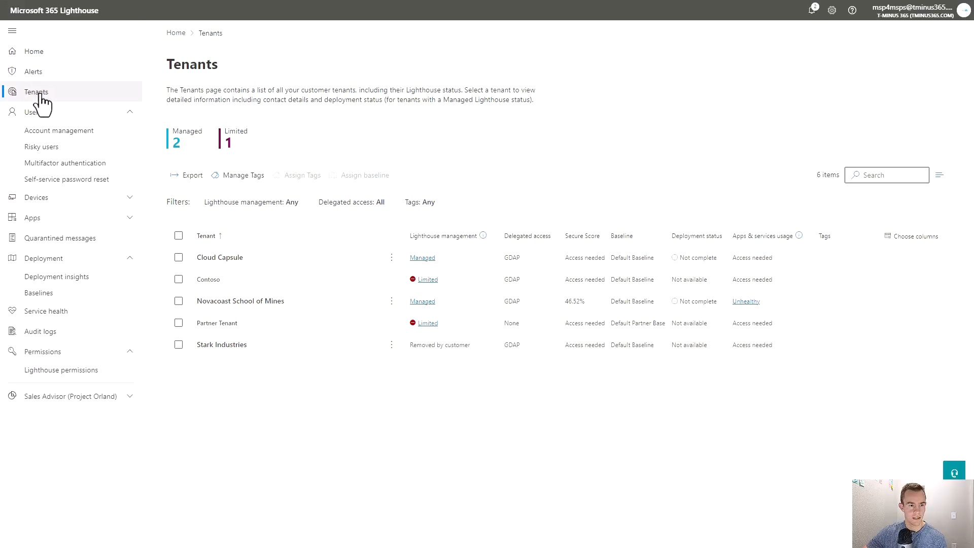
click(60, 54)
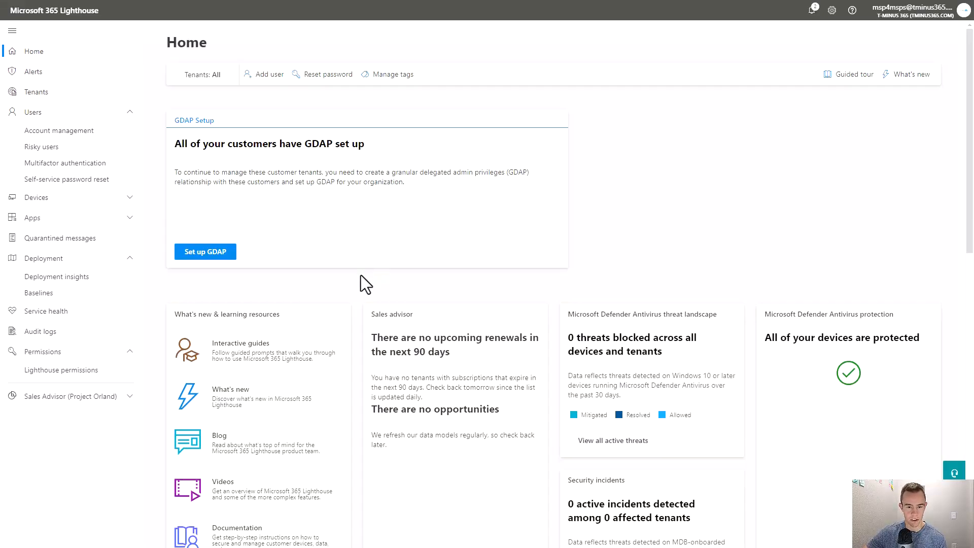
click(229, 252)
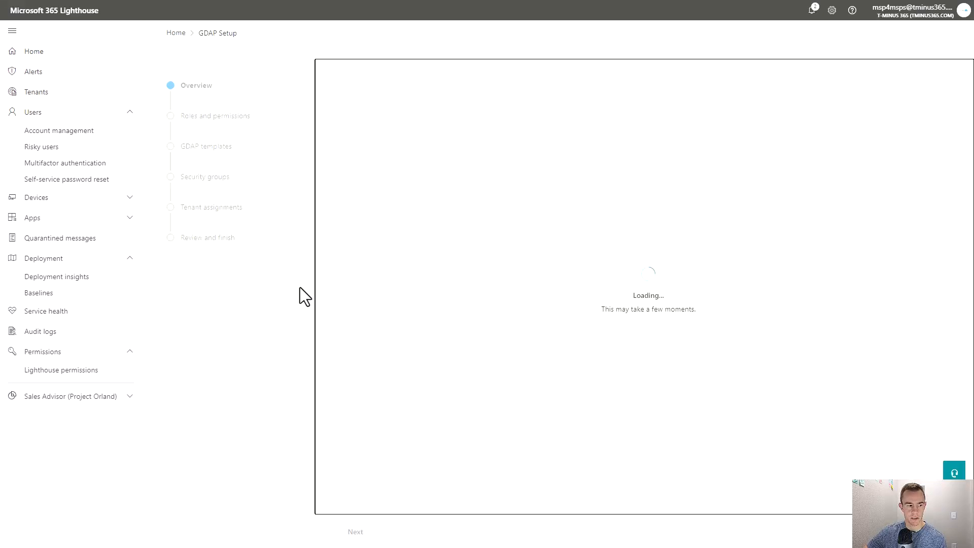
click(363, 530)
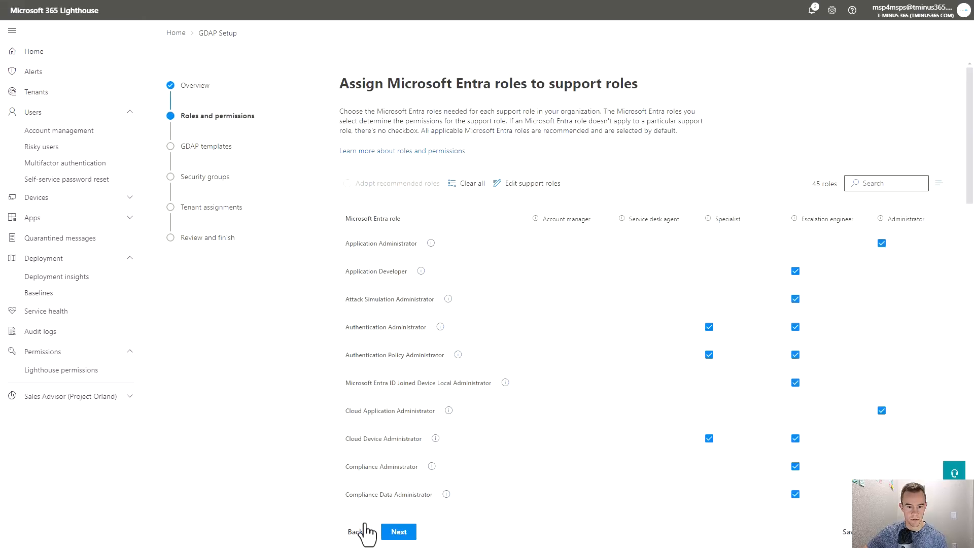
Review the support role descriptions and the Microsoft Entra roles assigned to each support role.
click(543, 183)
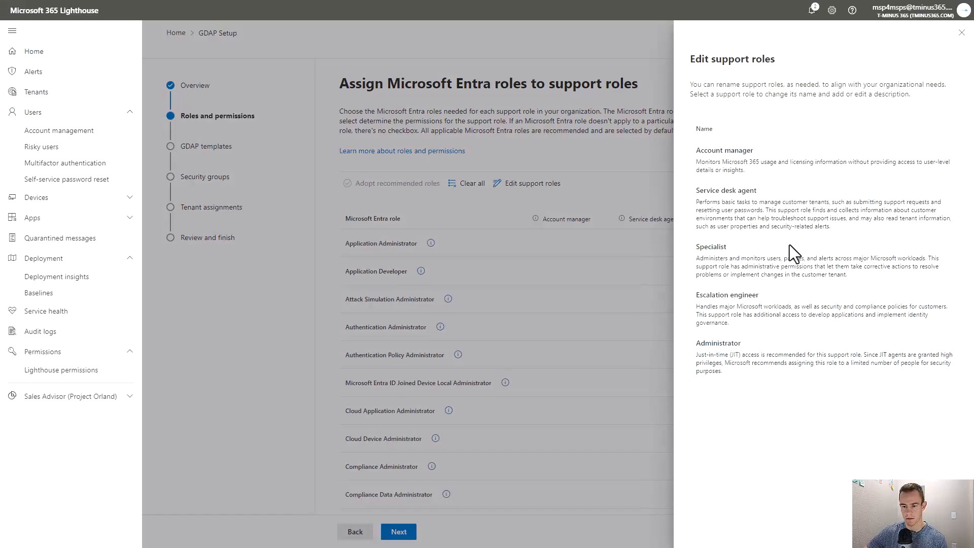
click(962, 34)
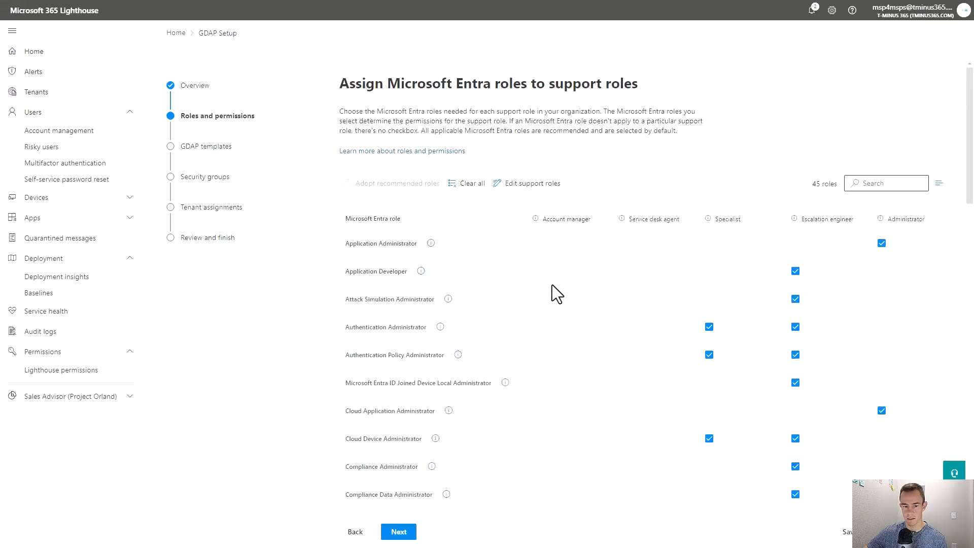
scroll(526, 304, down, 14)
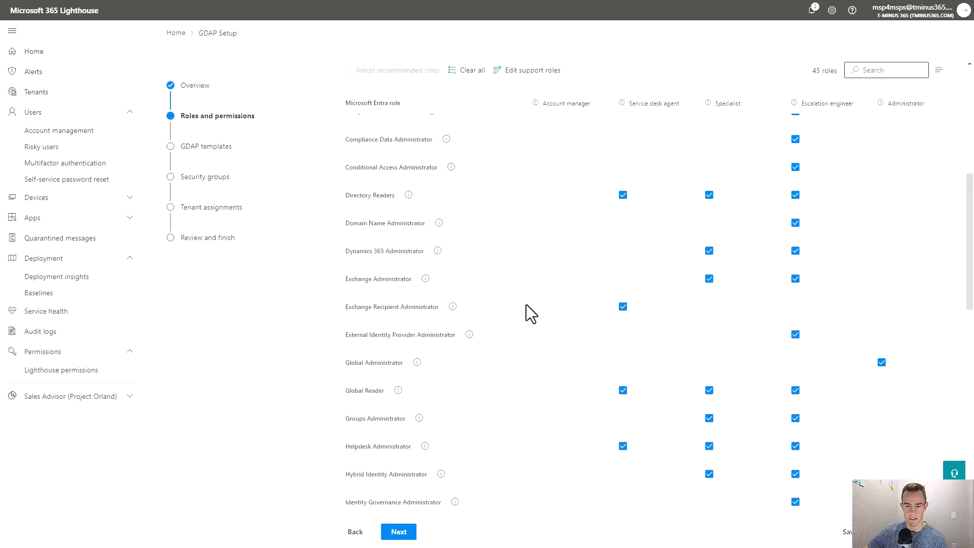
scroll(525, 304, down, 7)
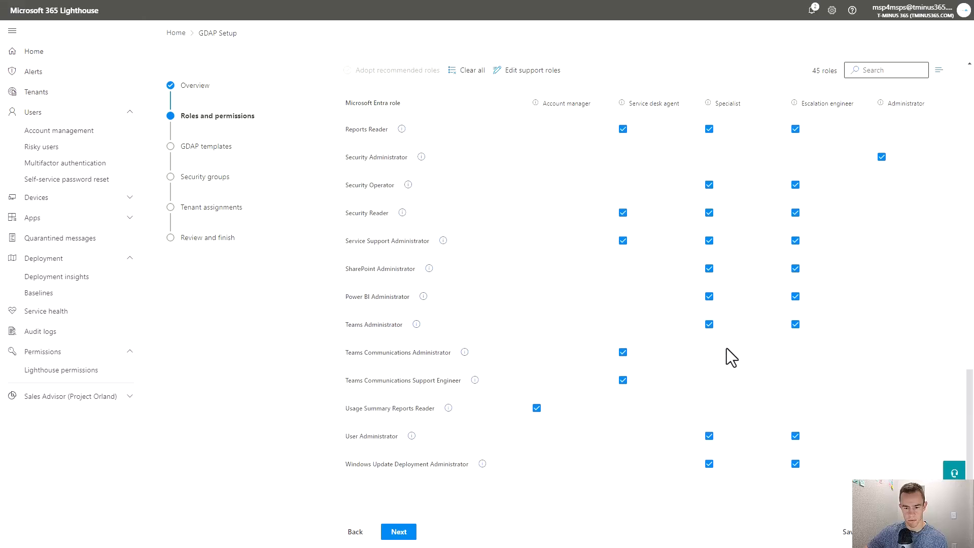
scroll(634, 425, up, 8)
scroll(639, 417, up, 12)
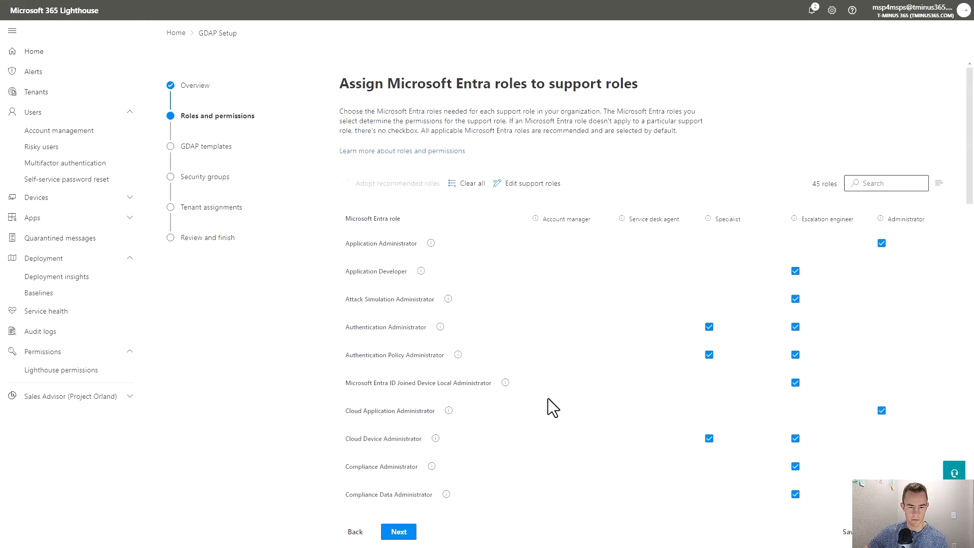
Advance the GDAP setup to the GDAP templates stage, and return to the Lighthouse home page.
click(399, 531)
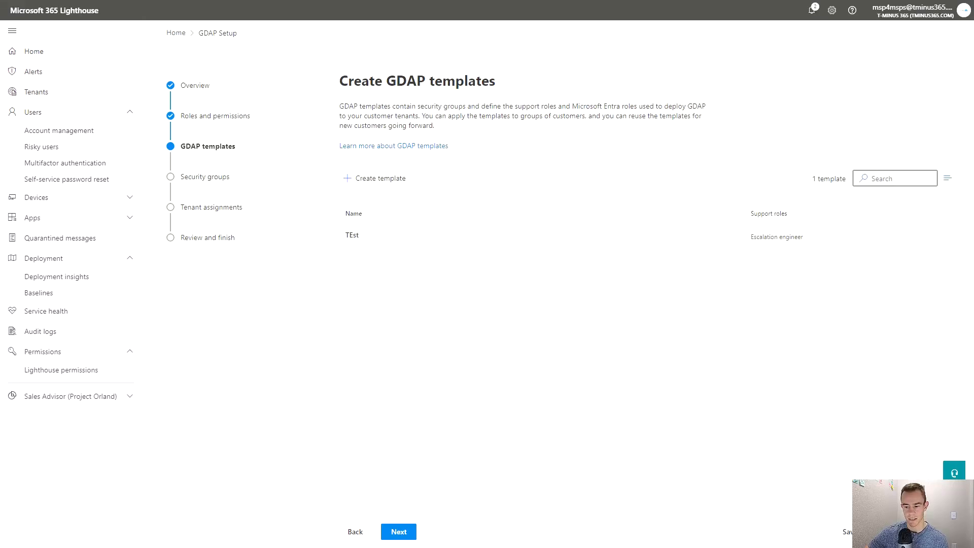
key(alt+Left)
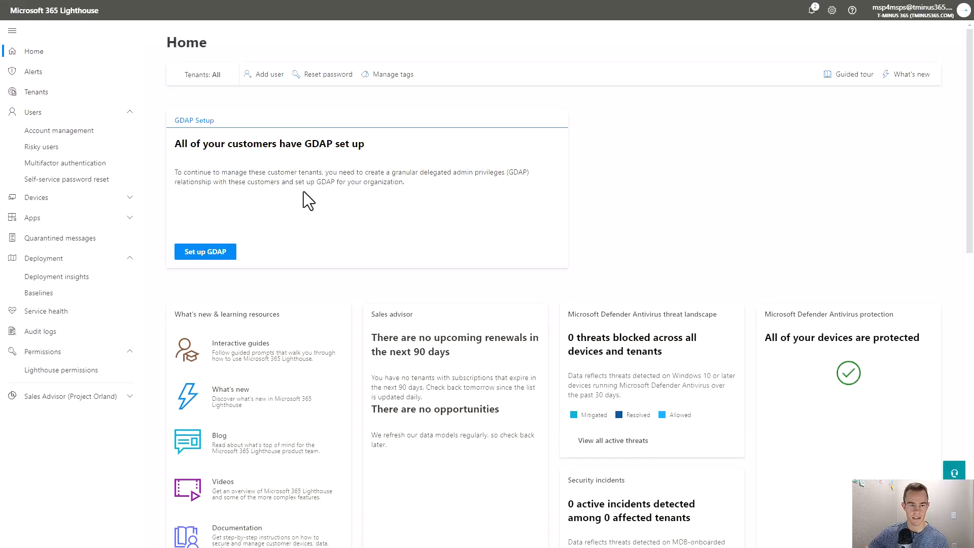
Open the Lighthouse tenant list and review the admin centers available for managing services of the Cloud Capsule tenant.
click(77, 94)
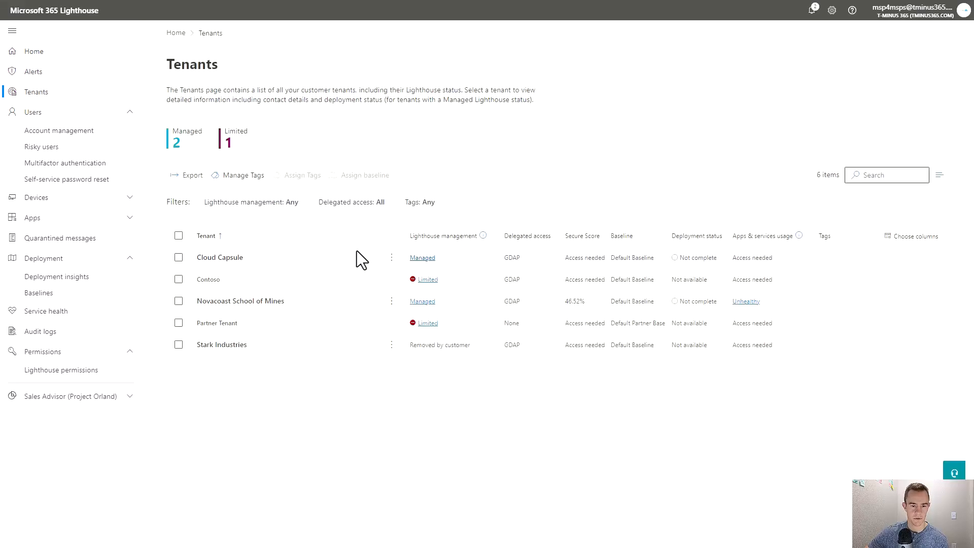
click(391, 257)
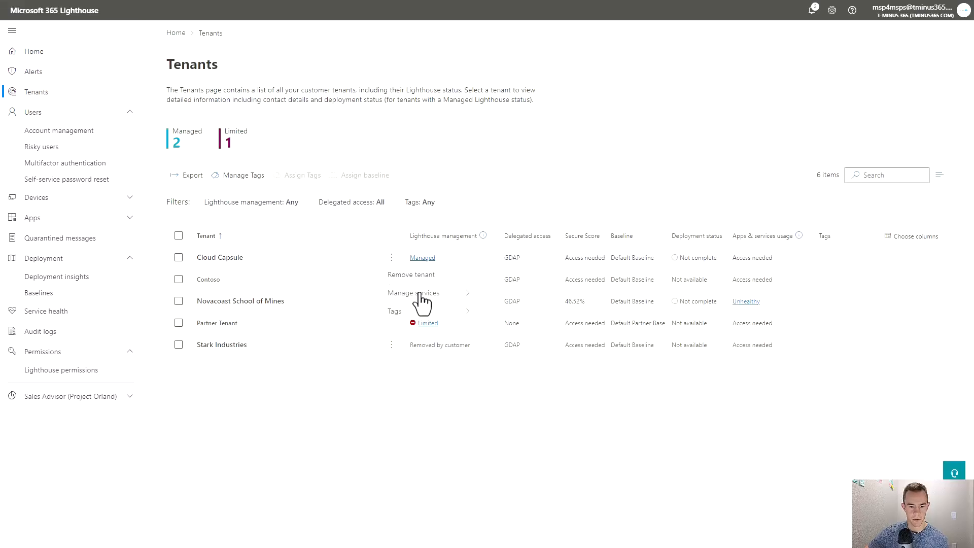
mouse_move(419, 297)
scroll(528, 334, down, 2)
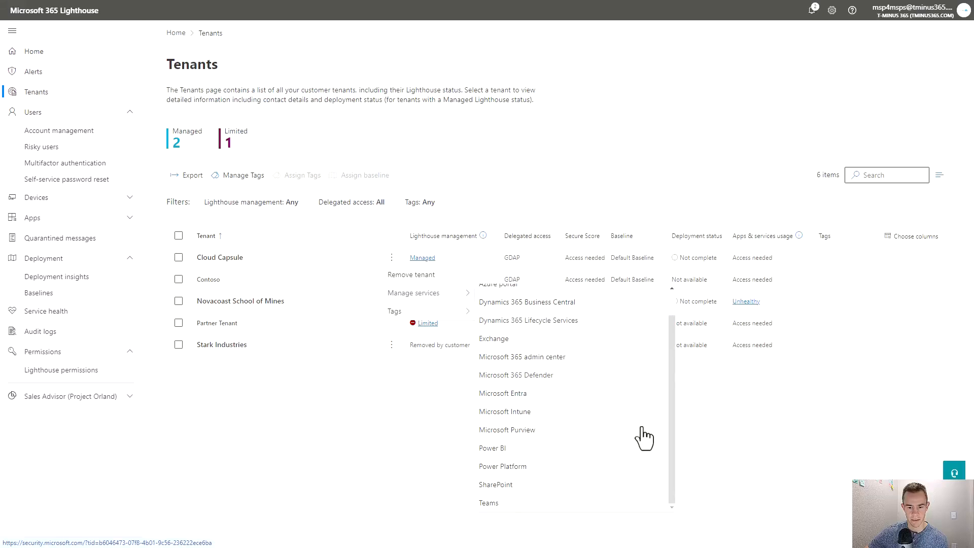
scroll(604, 460, up, 2)
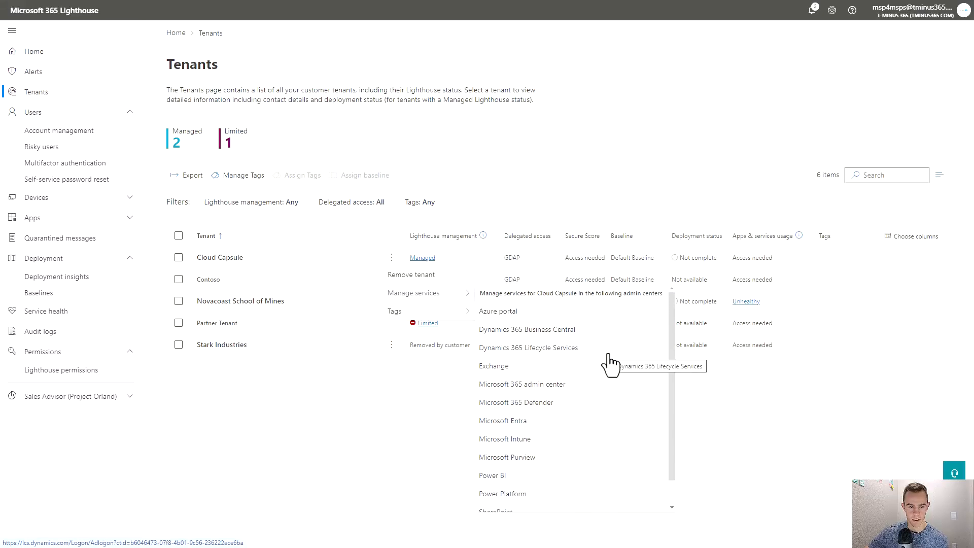
Open the Novacoast School of Mines tenant details and review its overview and action items.
click(211, 306)
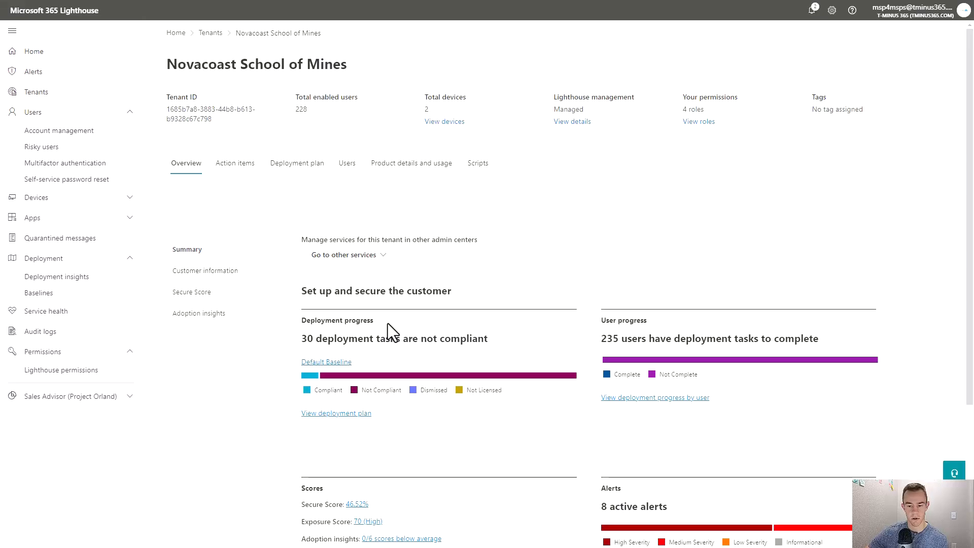
scroll(388, 325, down, 3)
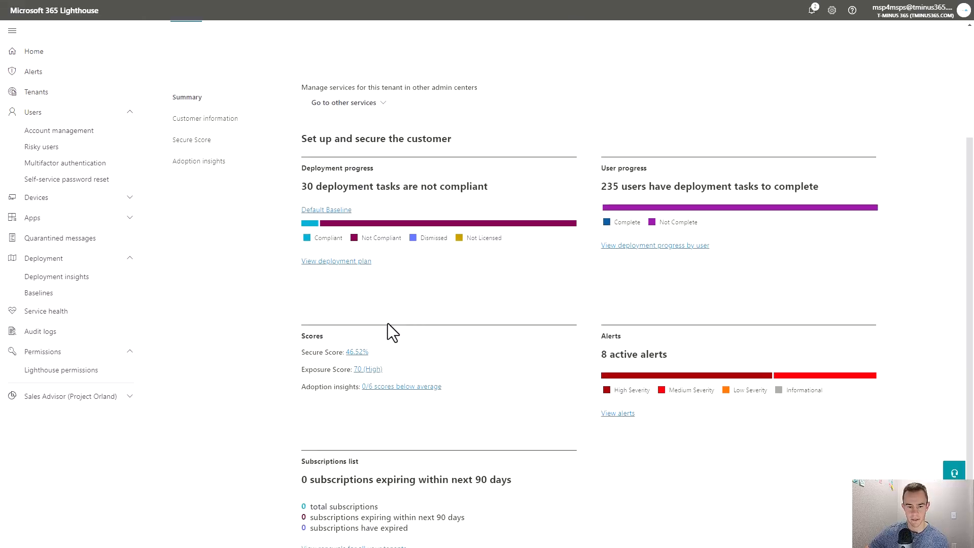
scroll(388, 323, down, 1)
scroll(388, 324, up, 4)
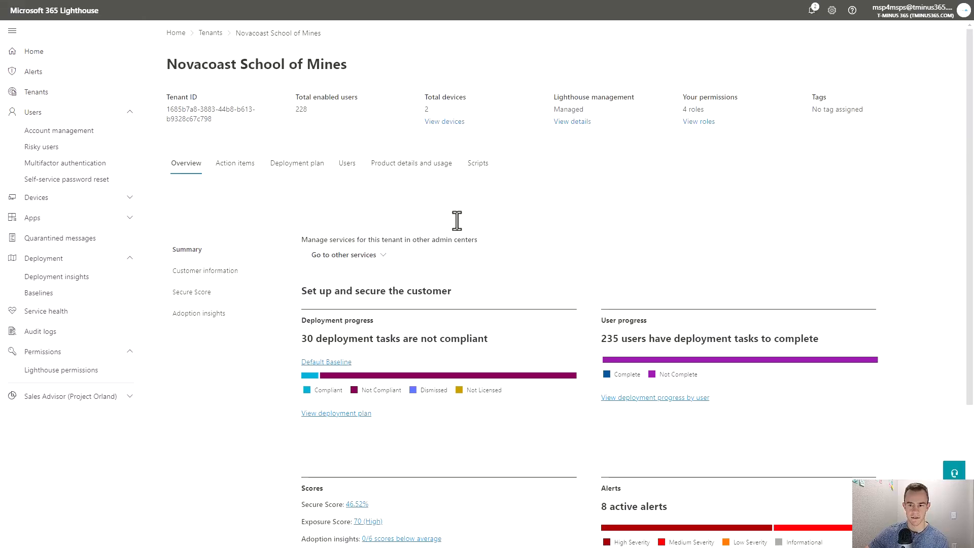
click(236, 270)
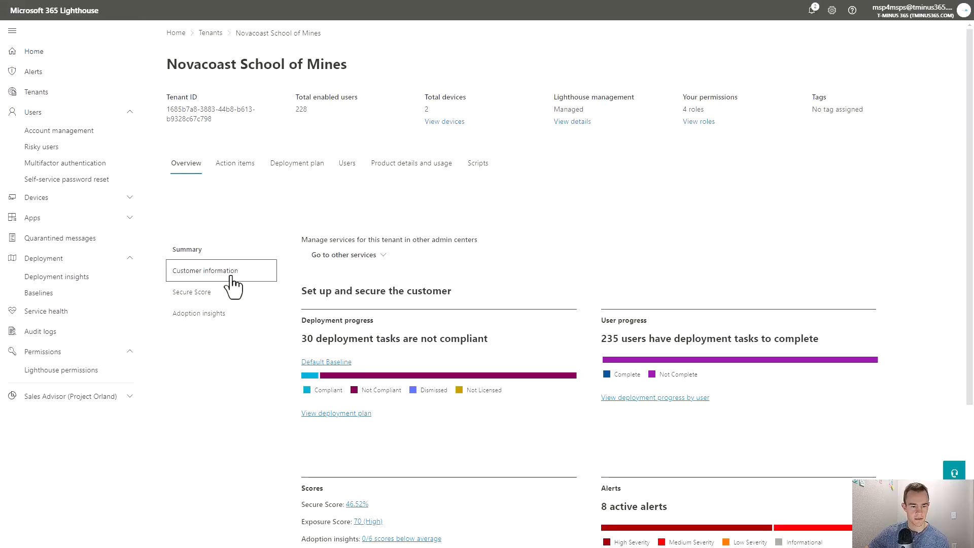
click(235, 163)
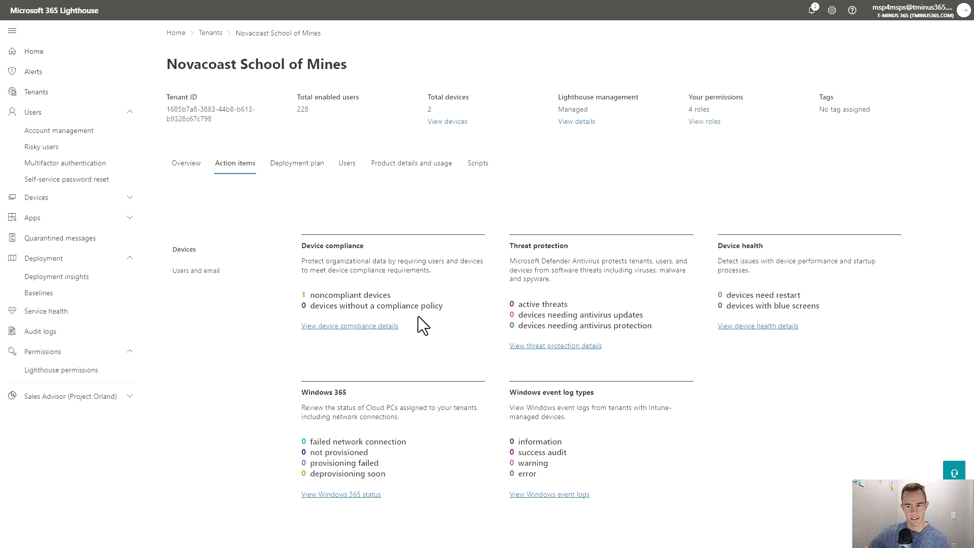
mouse_move(384, 309)
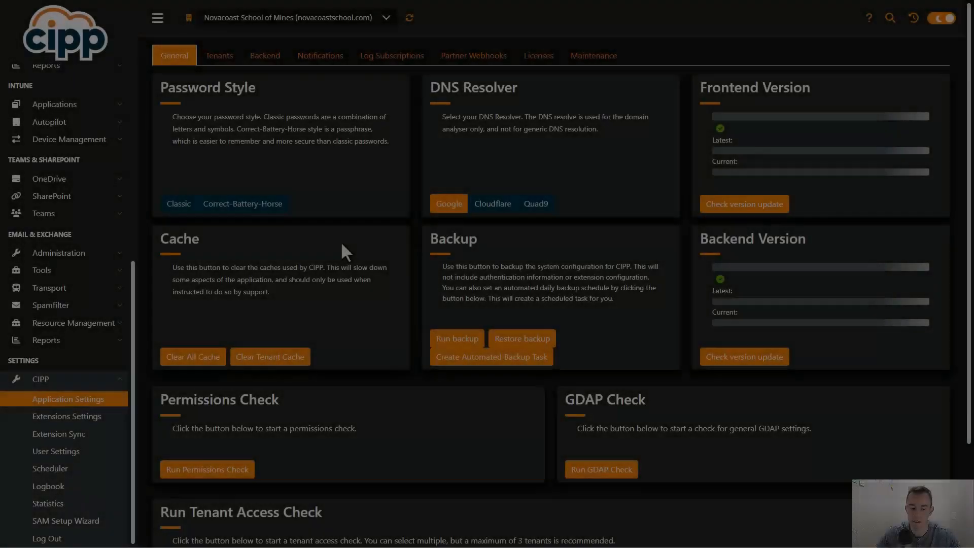
Switch to CIPP and open the Tenant Onboarding page under tenant administration.
scroll(341, 248, down, 3)
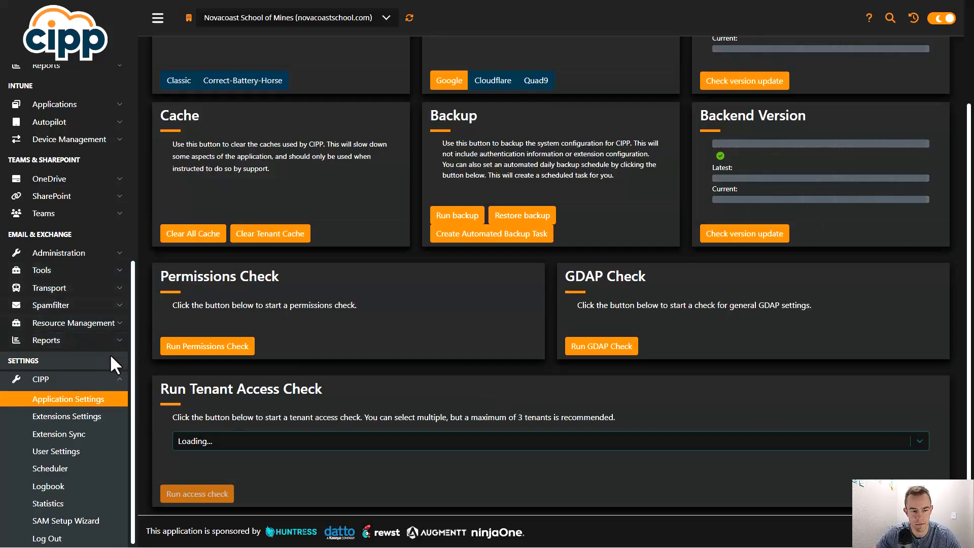
scroll(129, 266, up, 3)
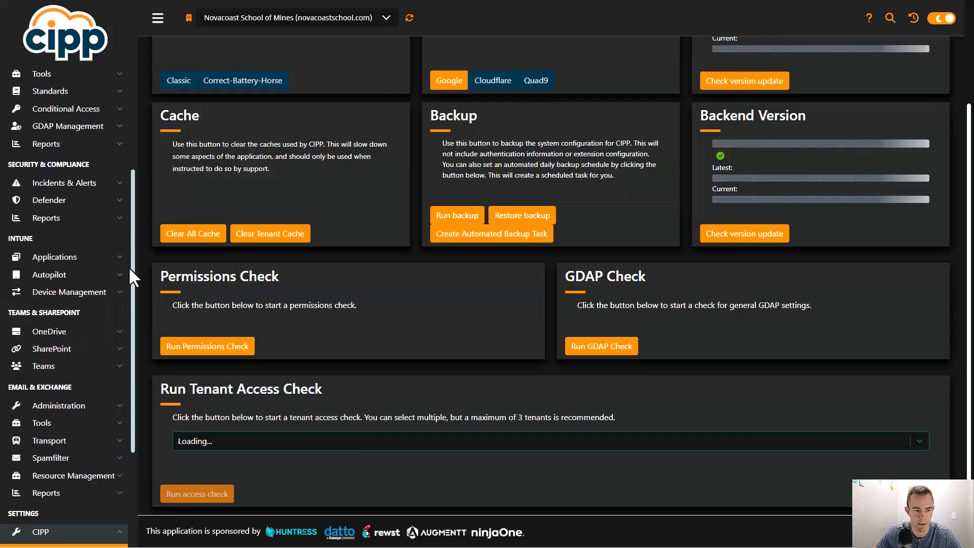
scroll(129, 266, up, 5)
click(93, 212)
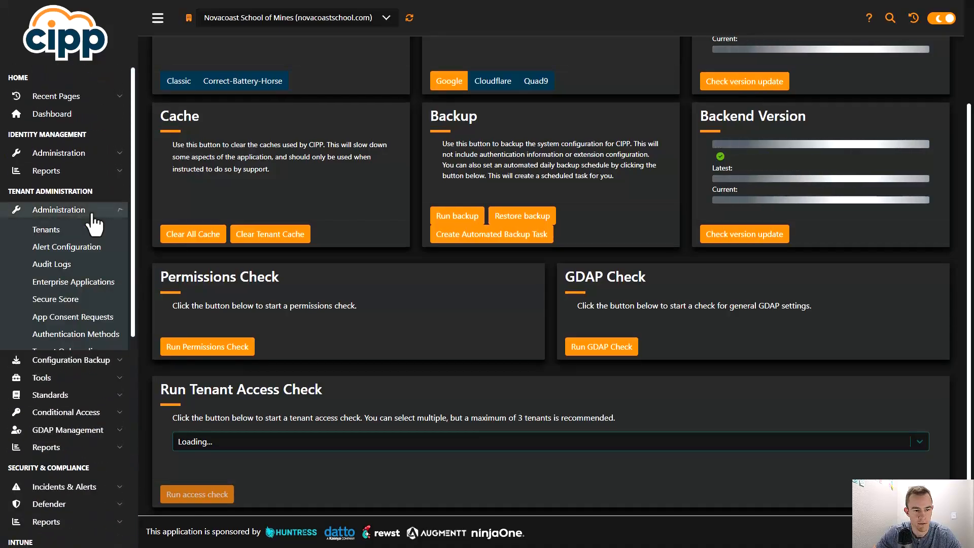
click(61, 351)
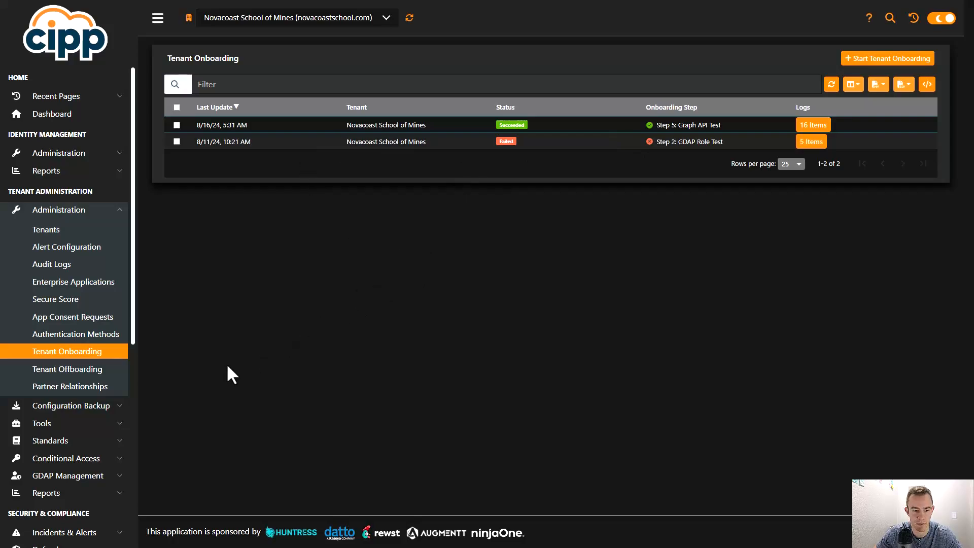
Open the GDAP role list and review how the Application Administrator and other roles map to M365 GDAP groups.
scroll(90, 364, down, 2)
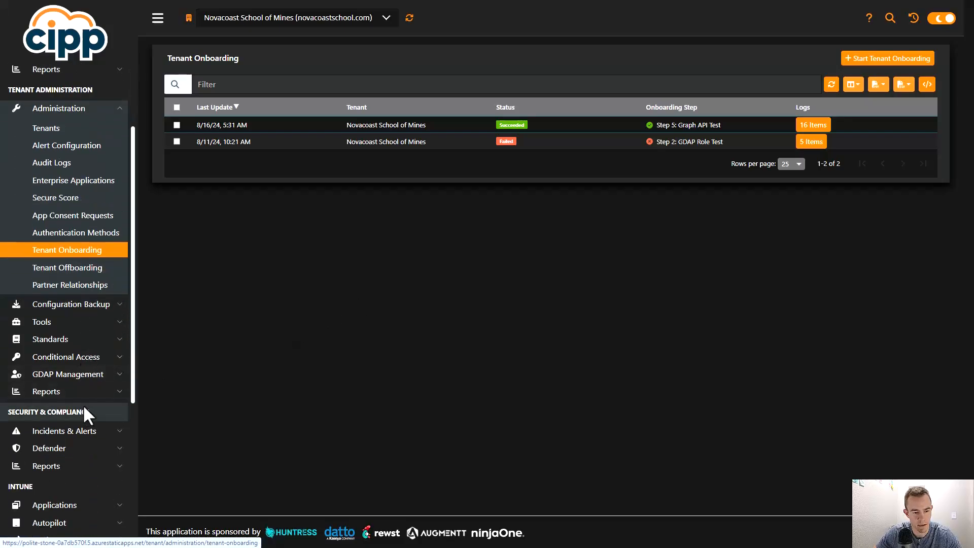
click(96, 374)
click(86, 287)
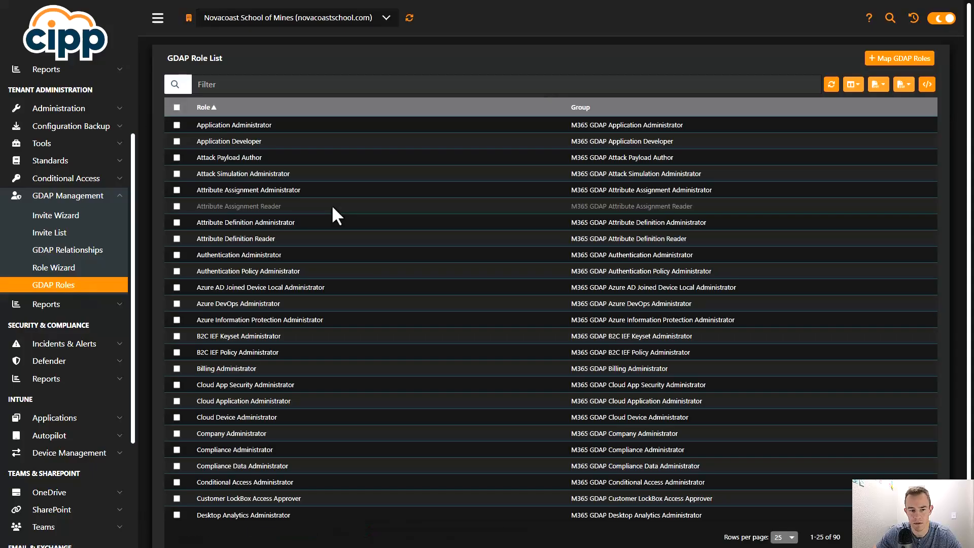
scroll(340, 221, down, 1)
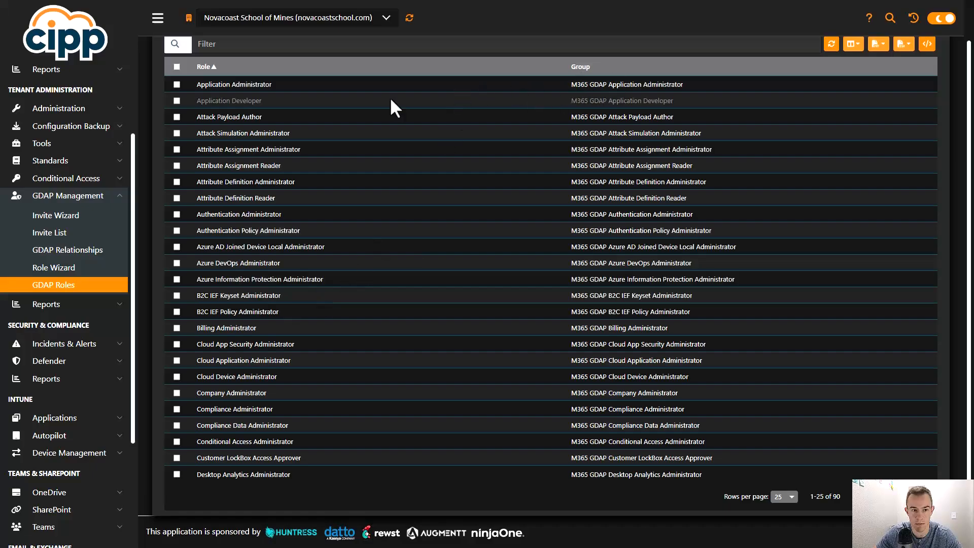
drag(273, 84, 193, 85)
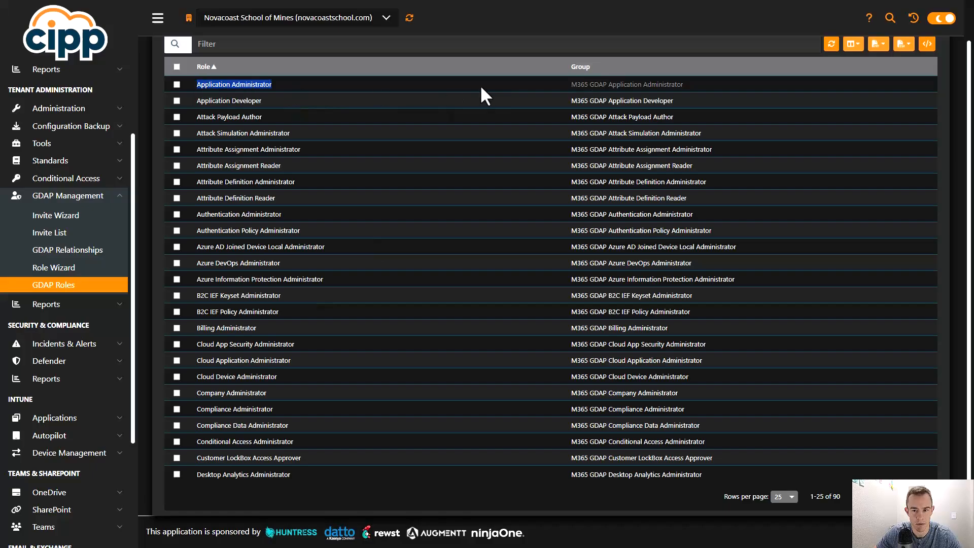
drag(562, 83, 380, 103)
scroll(582, 234, up, 2)
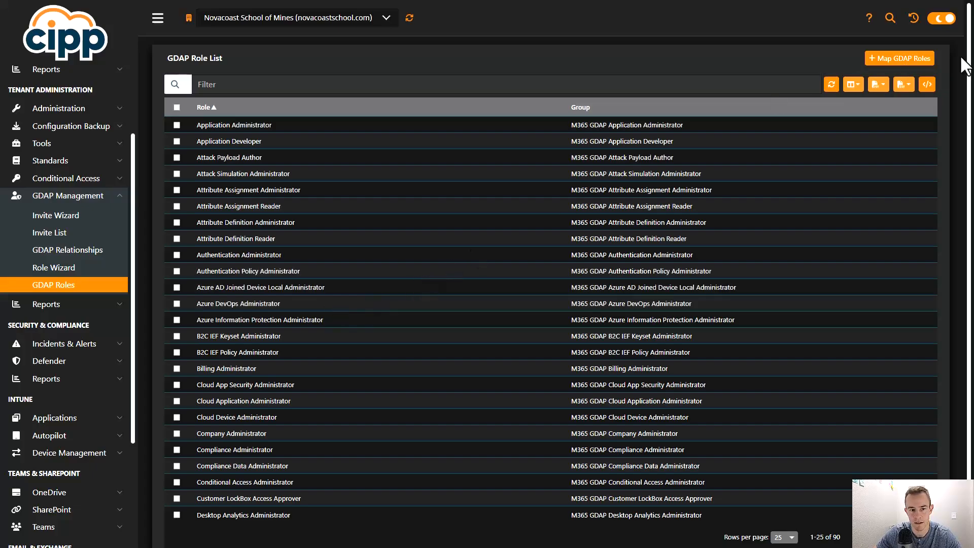
Open the wizard for mapping GDAP roles and review the group naming guidance and available roles.
click(906, 59)
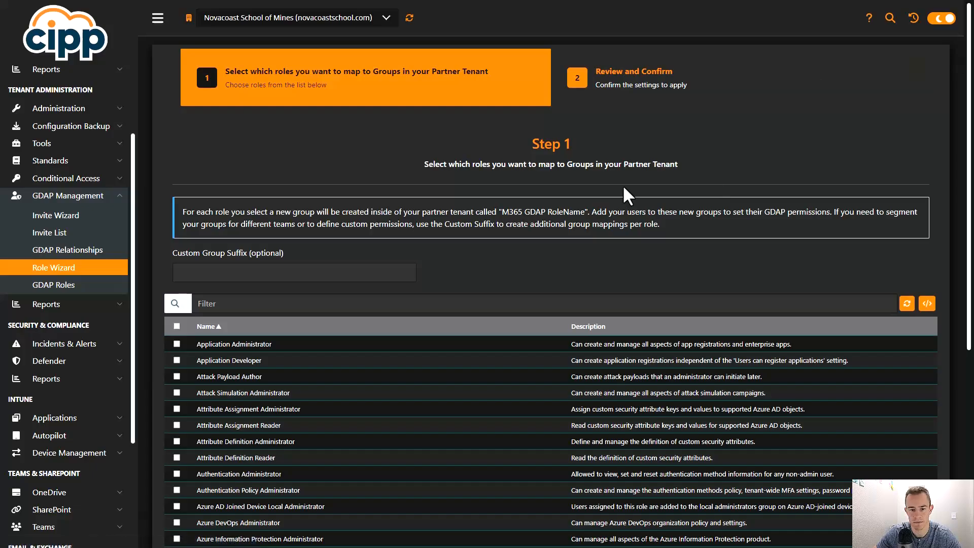
scroll(622, 185, down, 3)
scroll(558, 242, up, 3)
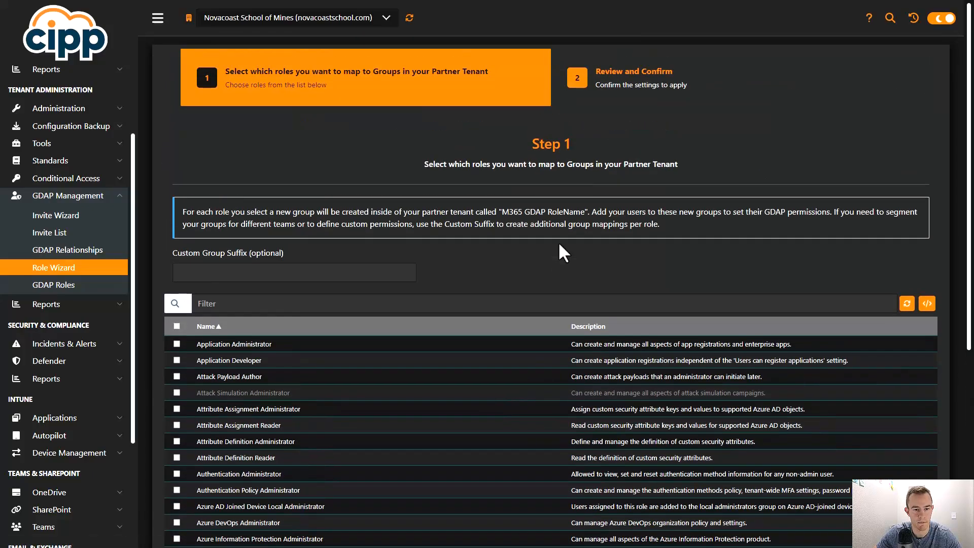
scroll(568, 243, down, 3)
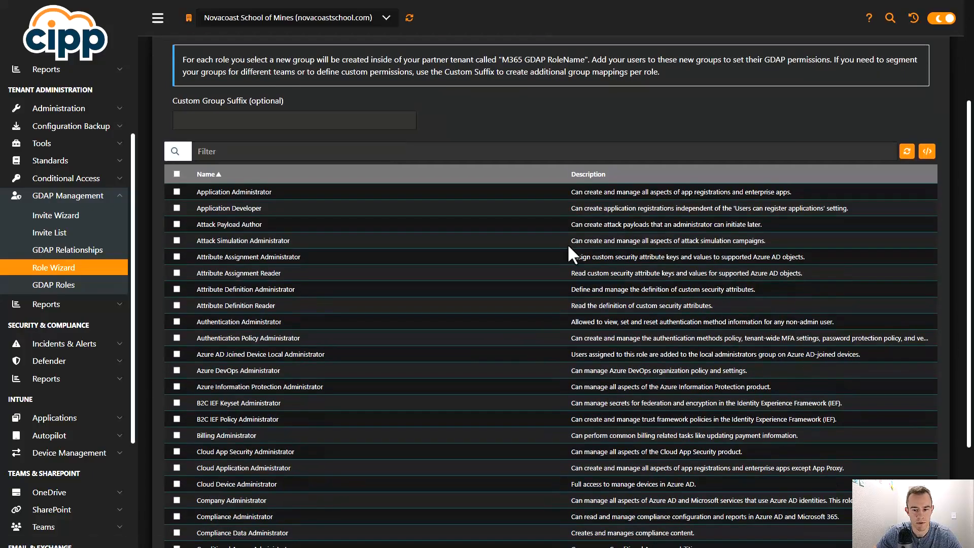
Select all listed roles for mapping and review the role and group names at the Review and Confirm stage.
click(177, 174)
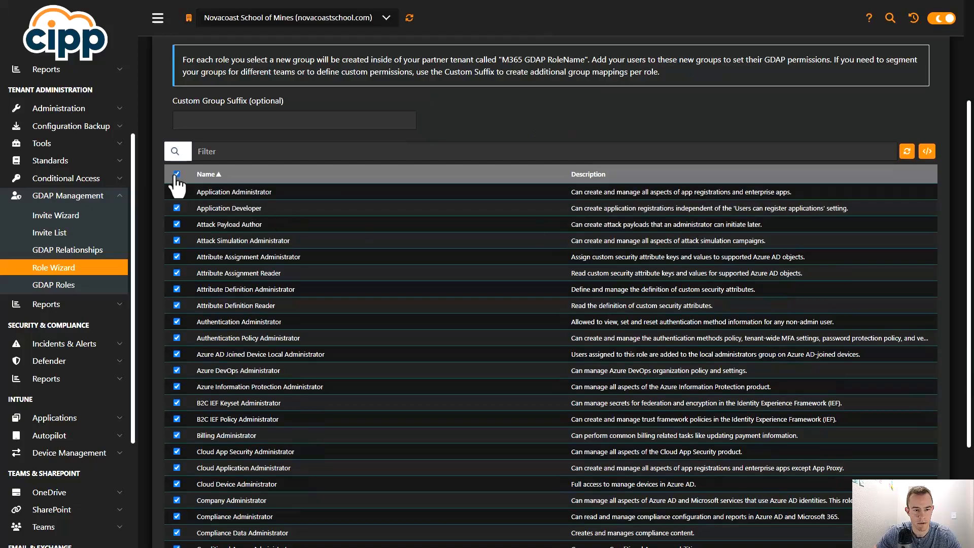
scroll(537, 269, up, 3)
scroll(699, 223, down, 6)
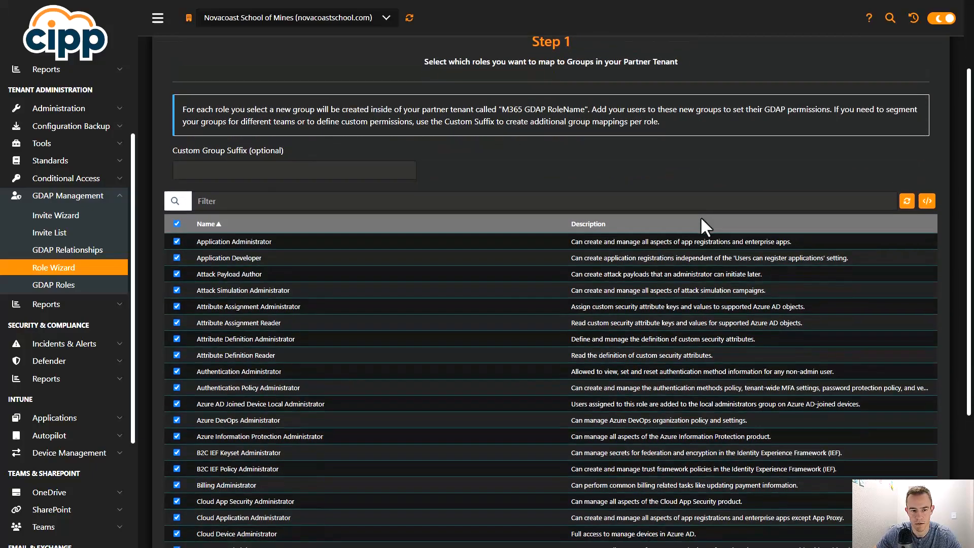
click(903, 502)
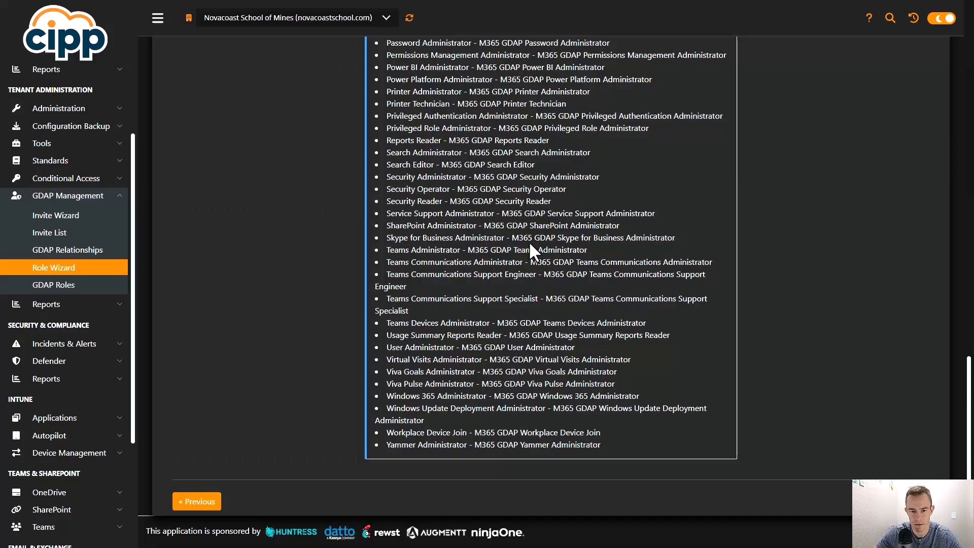
scroll(595, 243, up, 9)
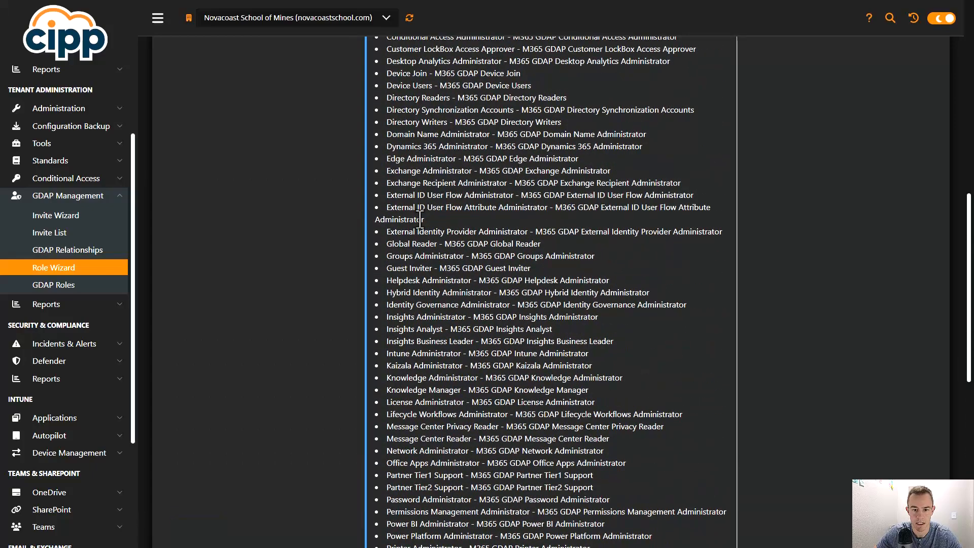
scroll(421, 219, up, 10)
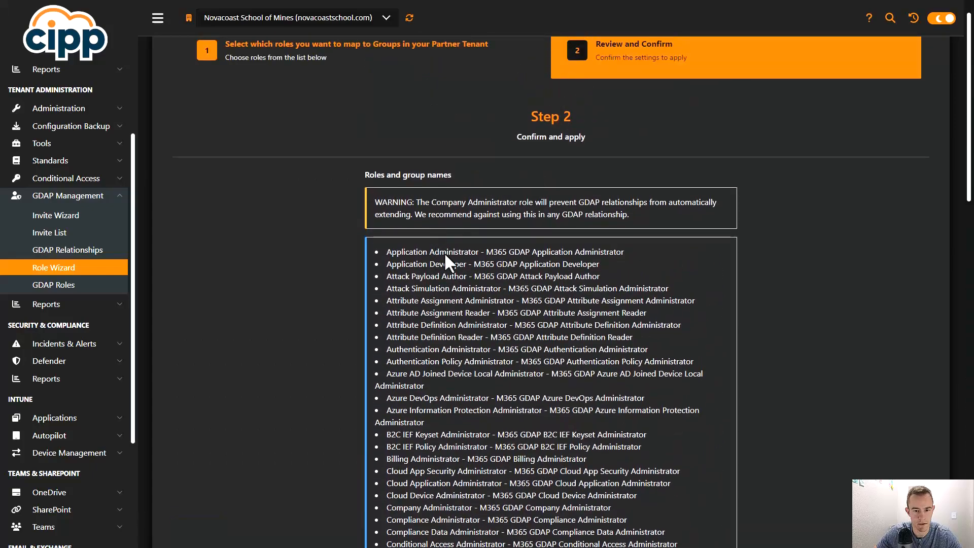
View the GDAP relationship list and the GDAP invite list.
click(84, 251)
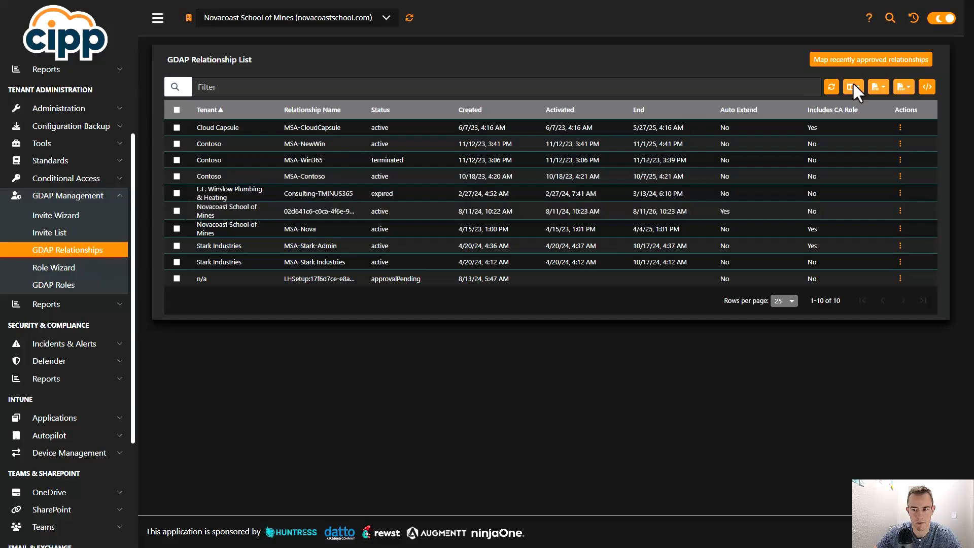
click(80, 233)
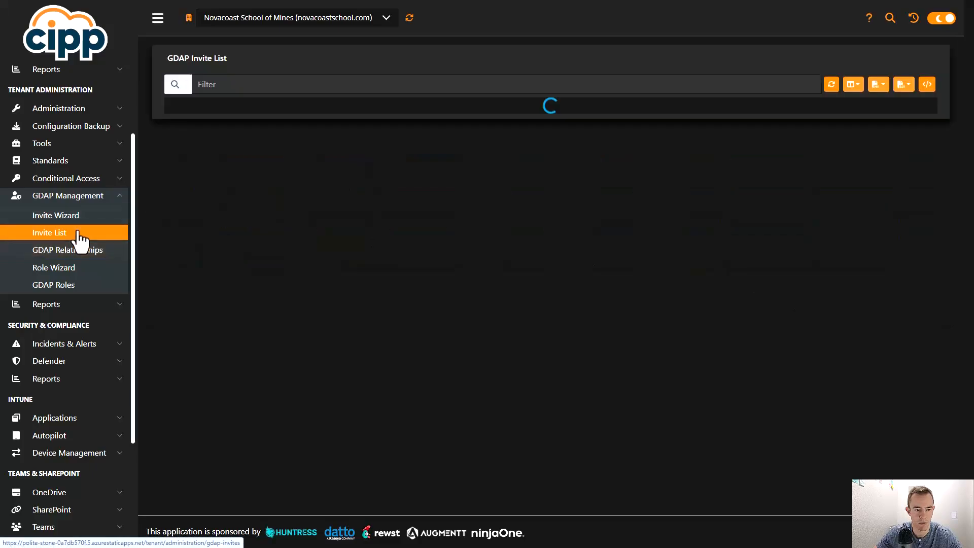
Advance the GDAP Invite Wizard to Review and Confirm, using the CIPP recommended roles and 1 invite.
click(89, 217)
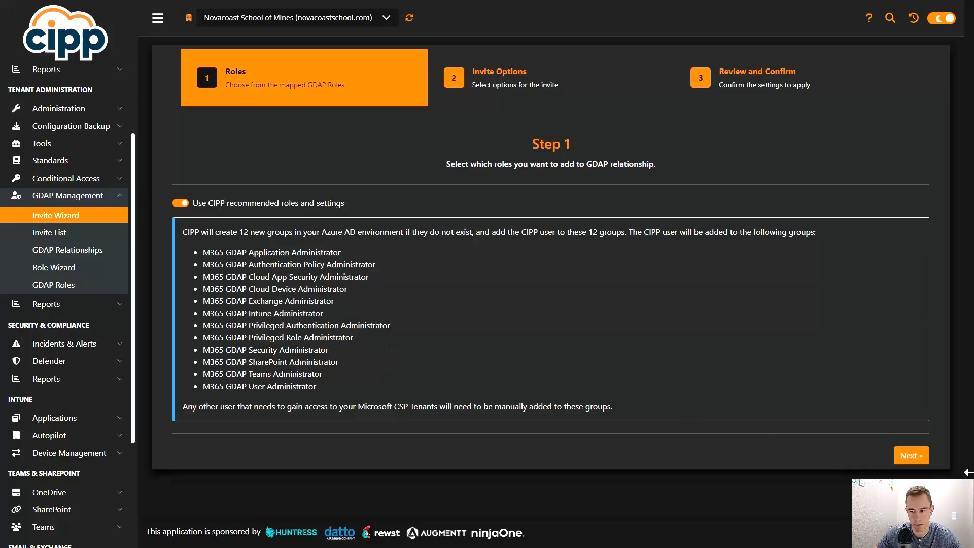
click(911, 455)
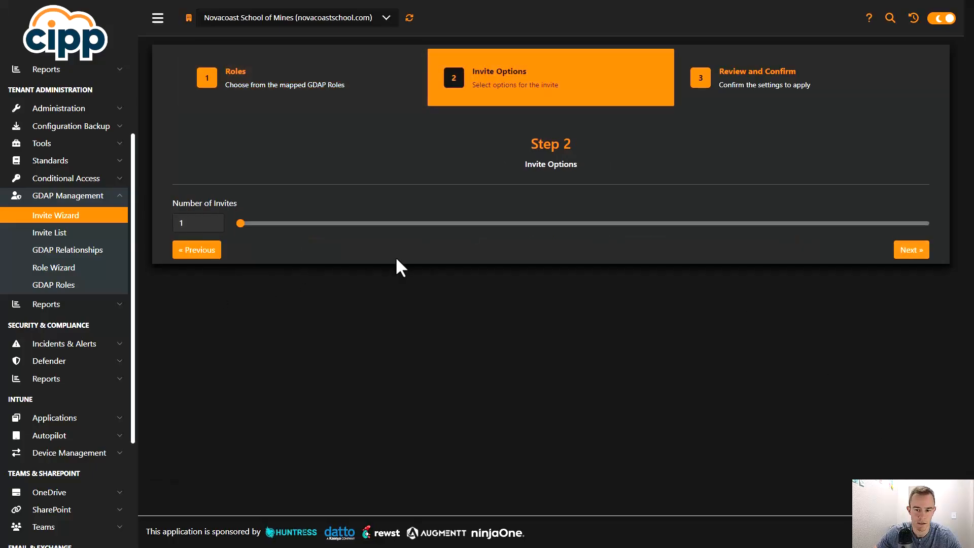
click(912, 250)
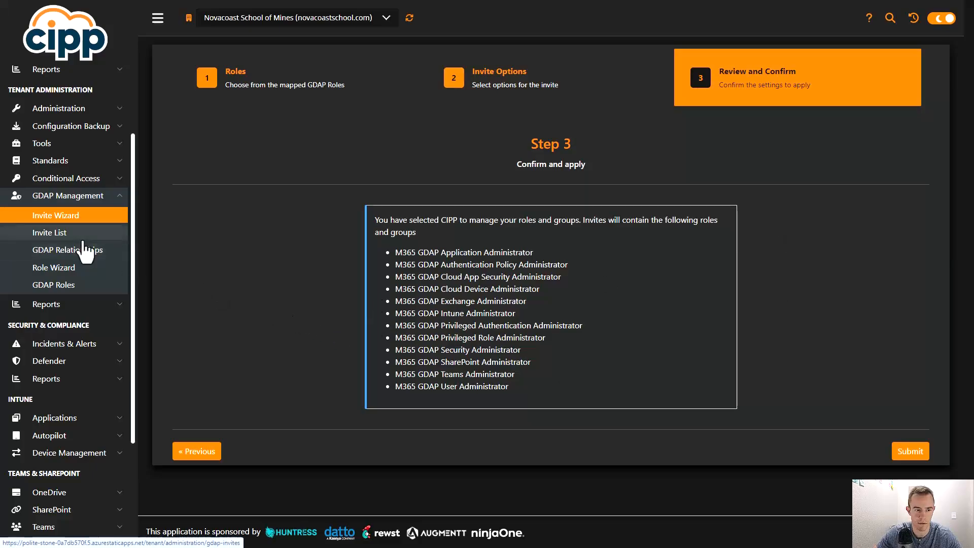
Start tenant onboarding, choose the auto-extending Novacoast School of Mines relationship, and advance to Onboarding Options.
click(86, 108)
click(50, 251)
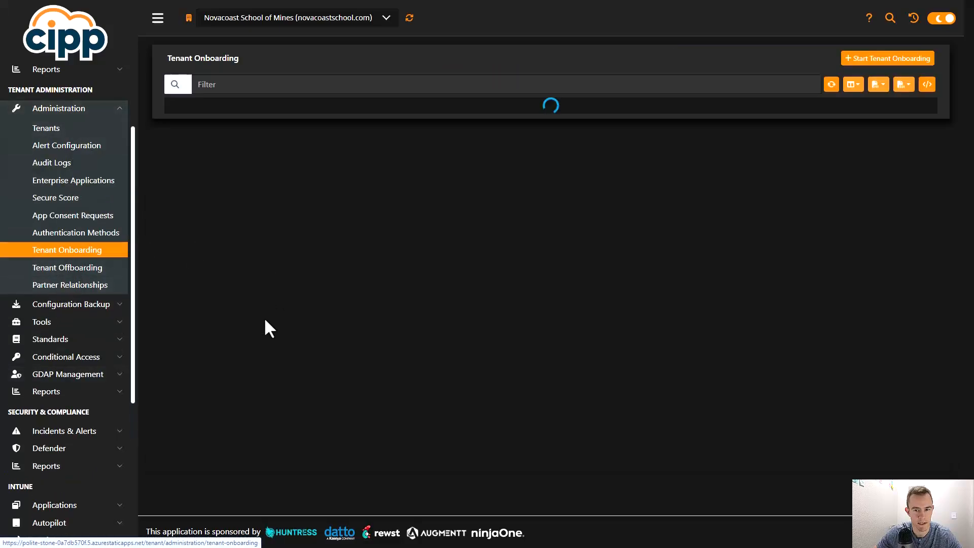
click(889, 59)
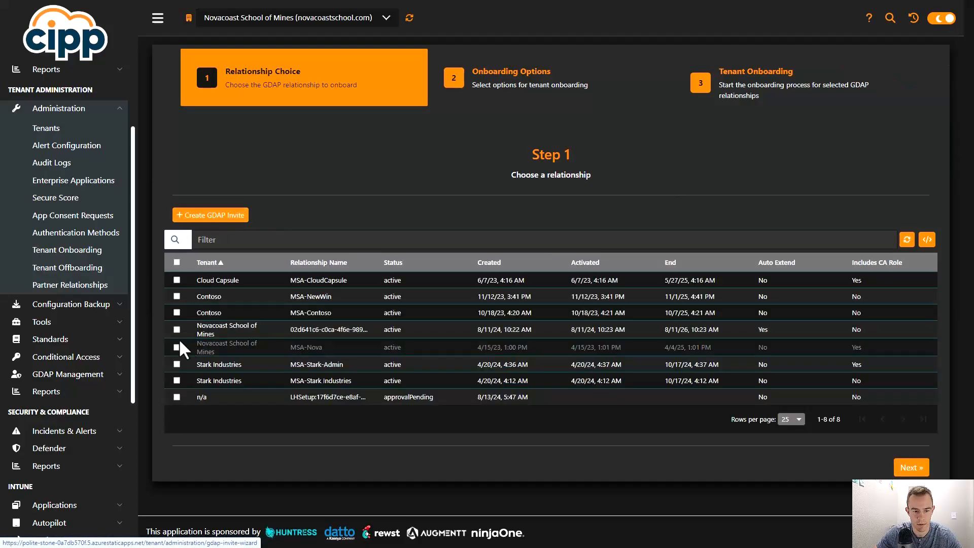
click(178, 329)
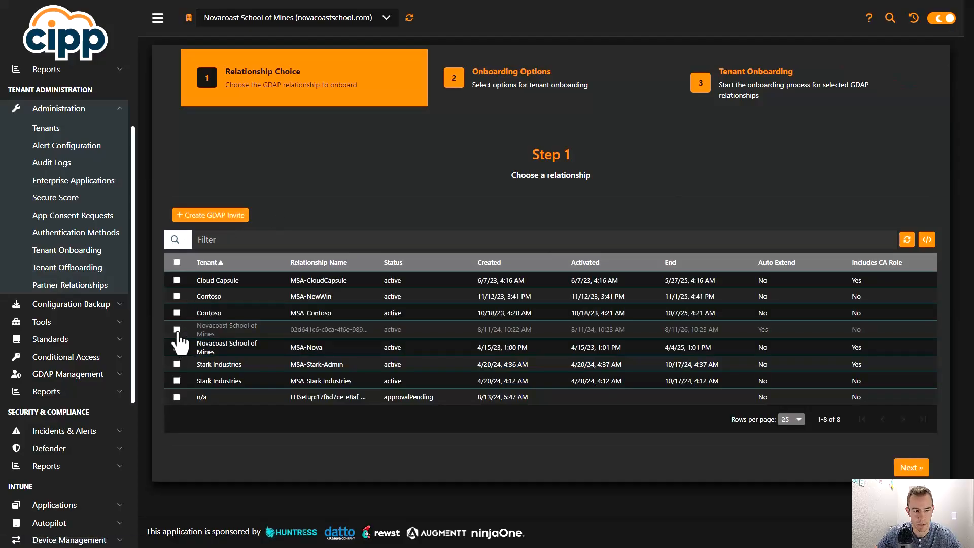
click(913, 469)
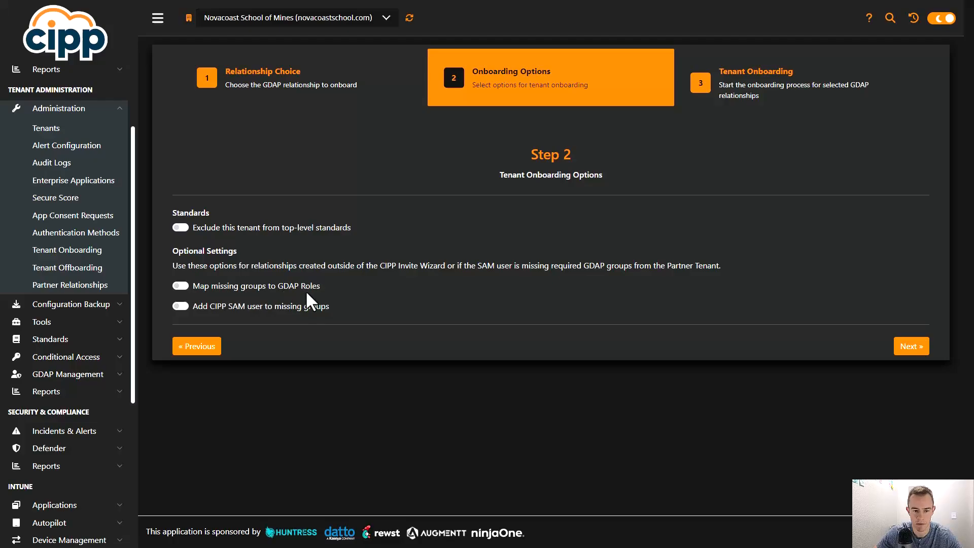
Enable mapping of missing groups to GDAP roles, review the listed roles and groups, and turn the option off again.
click(292, 287)
scroll(284, 368, down, 2)
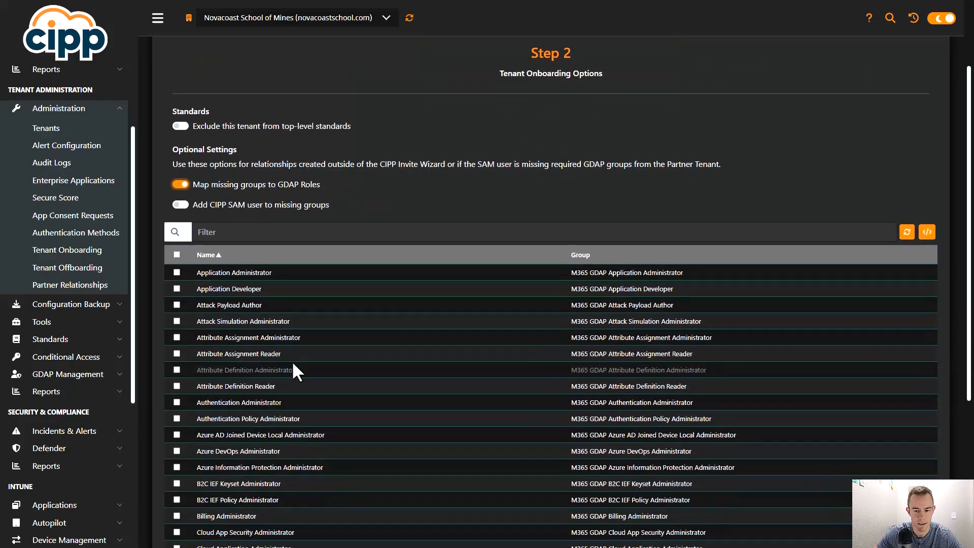
scroll(291, 361, down, 3)
scroll(330, 272, up, 4)
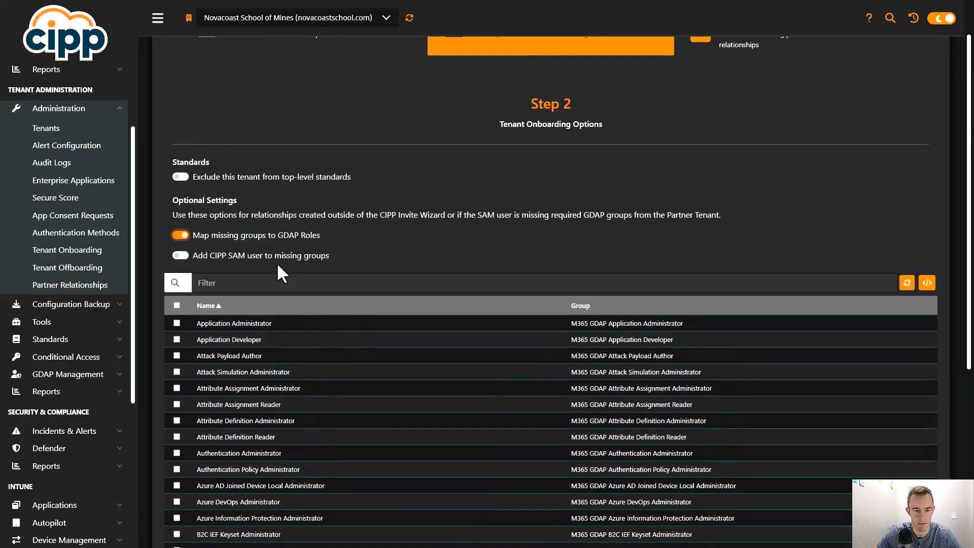
click(266, 236)
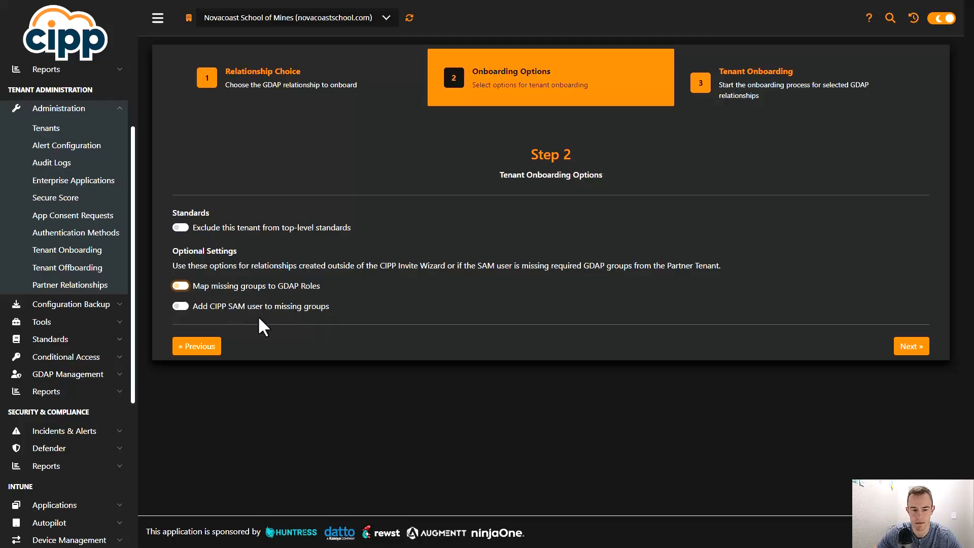
View the relationship's onboarding status at the Tenant Onboarding stage and return to Onboarding Options.
click(908, 346)
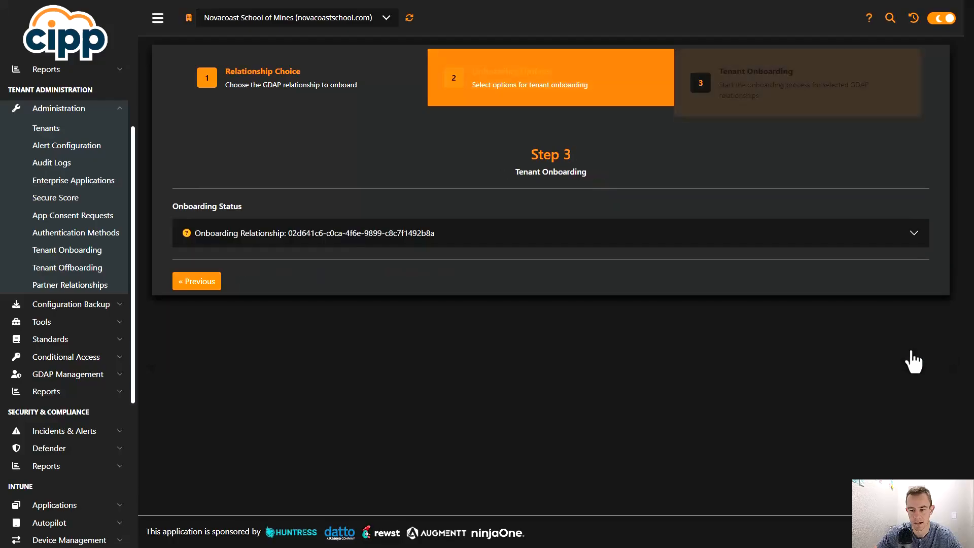
click(218, 285)
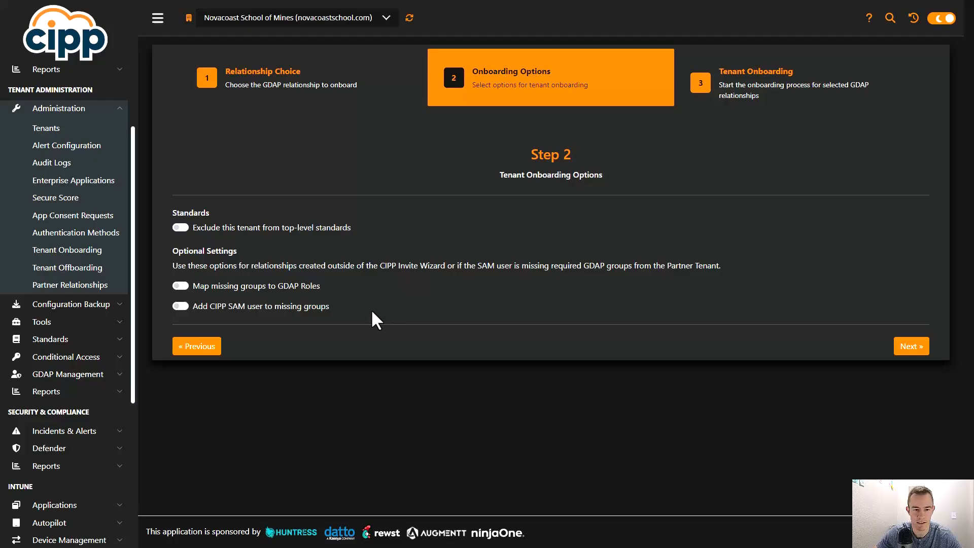
mouse_move(348, 244)
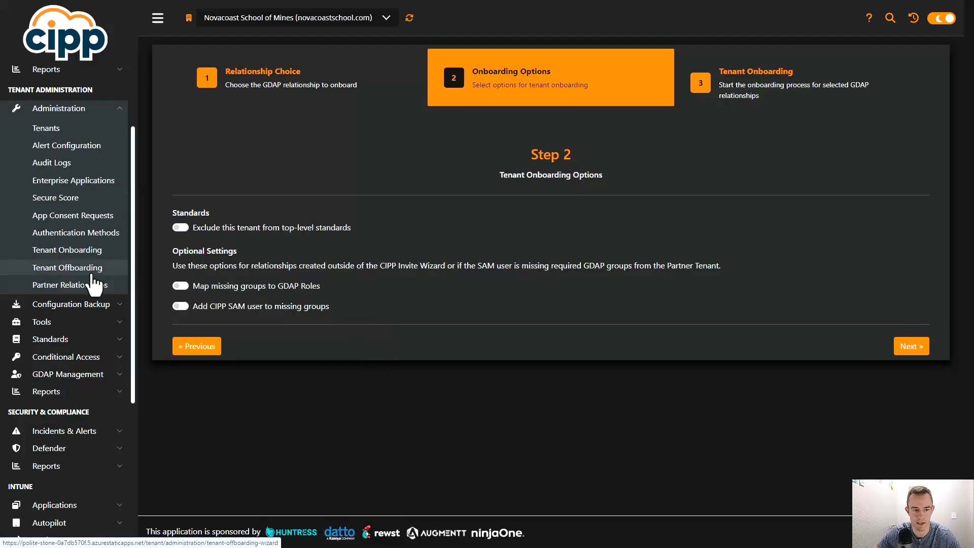
View the tenant list, and review the tenant offboarding settings for Novacoast School of Mines.
click(51, 129)
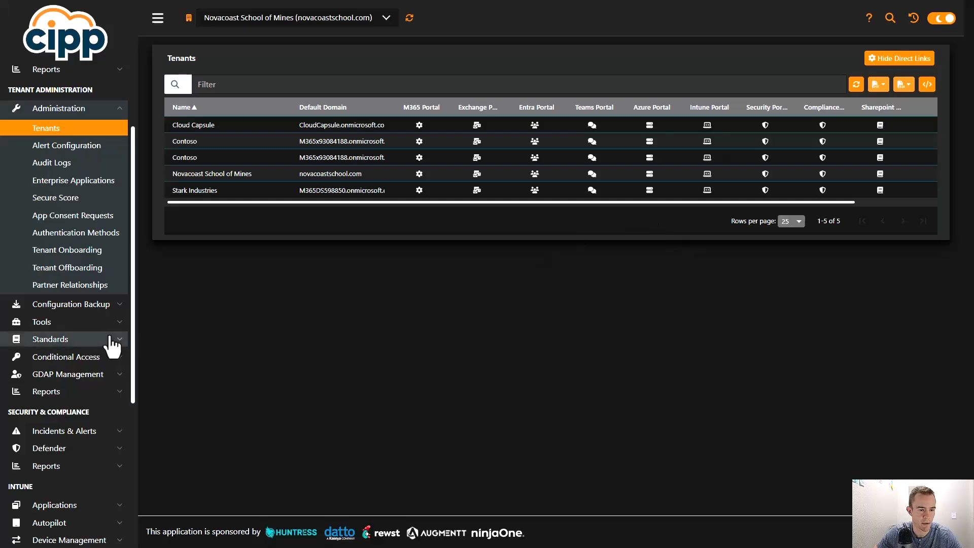
click(102, 268)
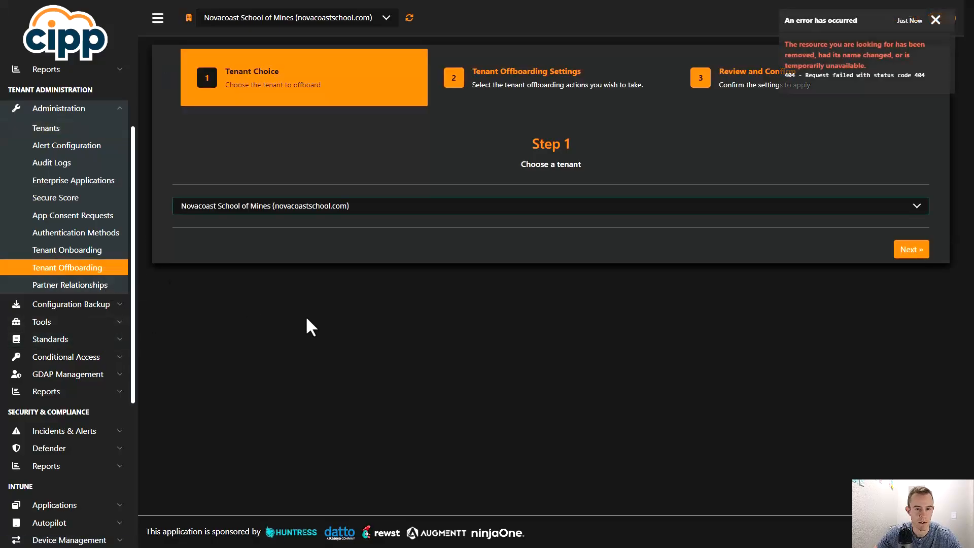
click(932, 18)
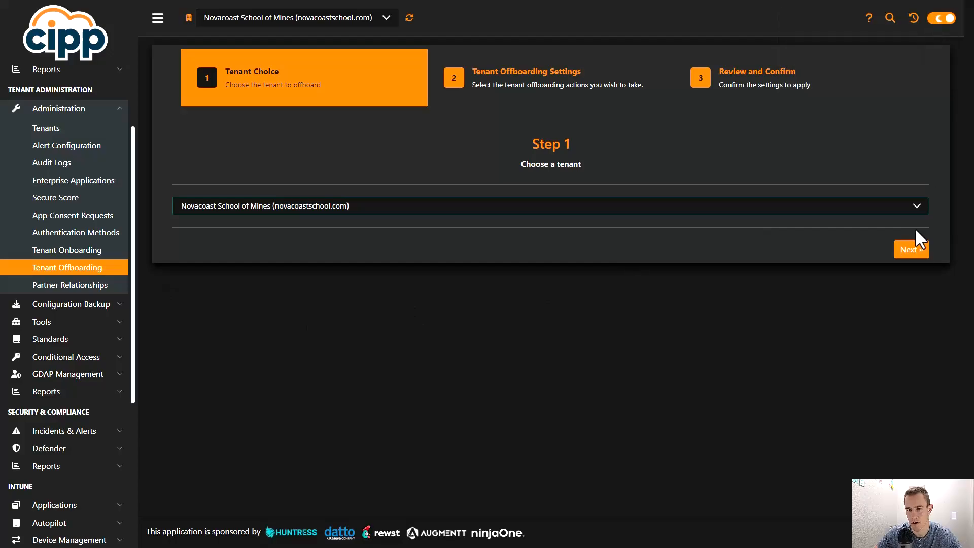
click(911, 250)
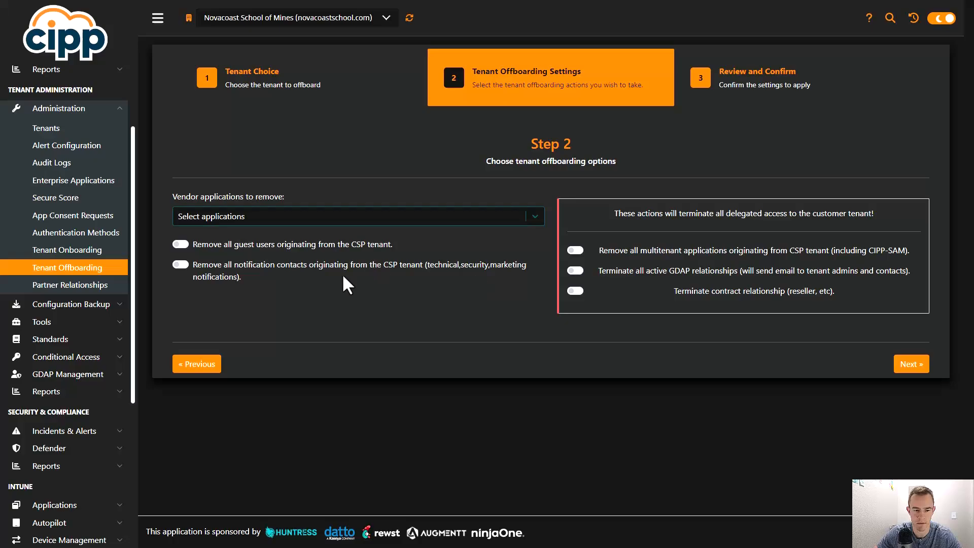
drag(345, 284, 165, 249)
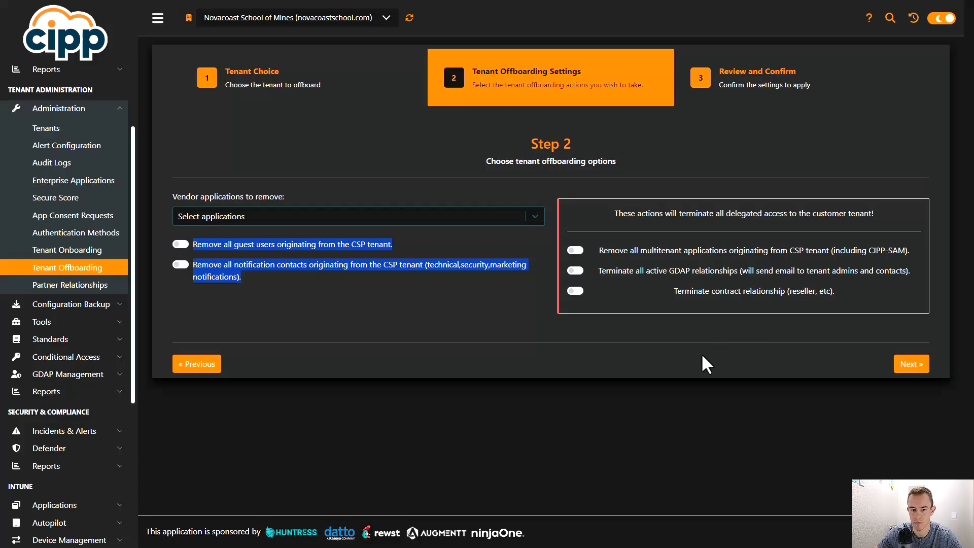
click(508, 303)
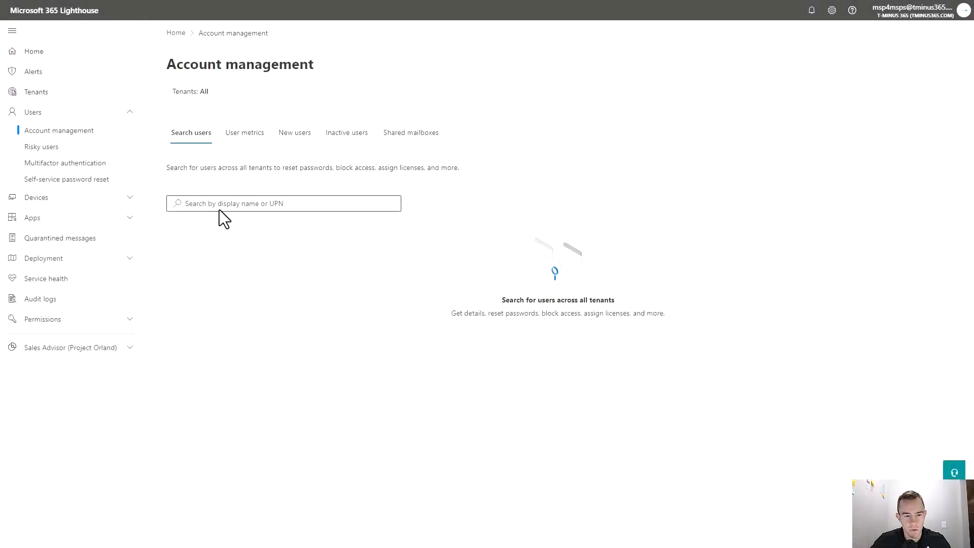
In Microsoft 365 Lighthouse, search users across all tenants for "admin" and open the Novacoast System Administrator account's details.
click(218, 204)
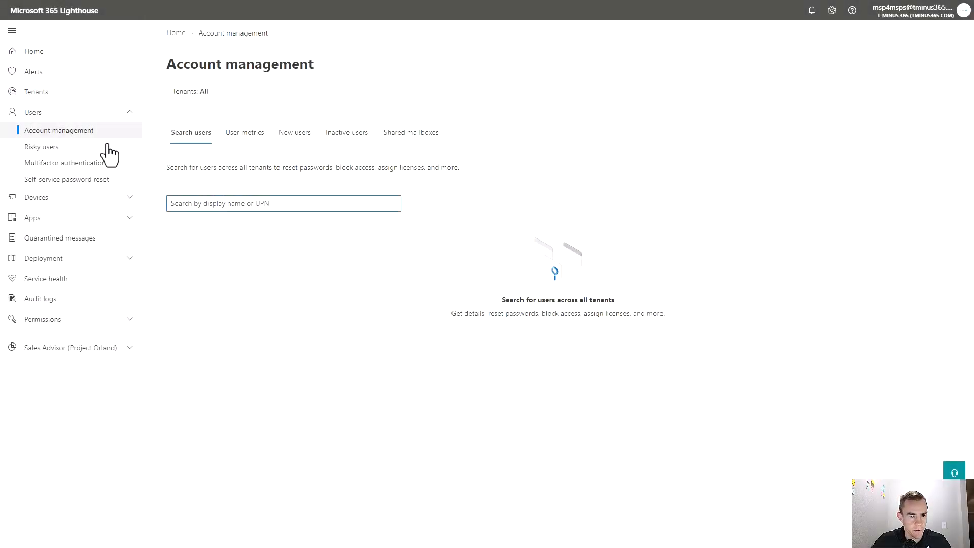
text(admin)
key(Return)
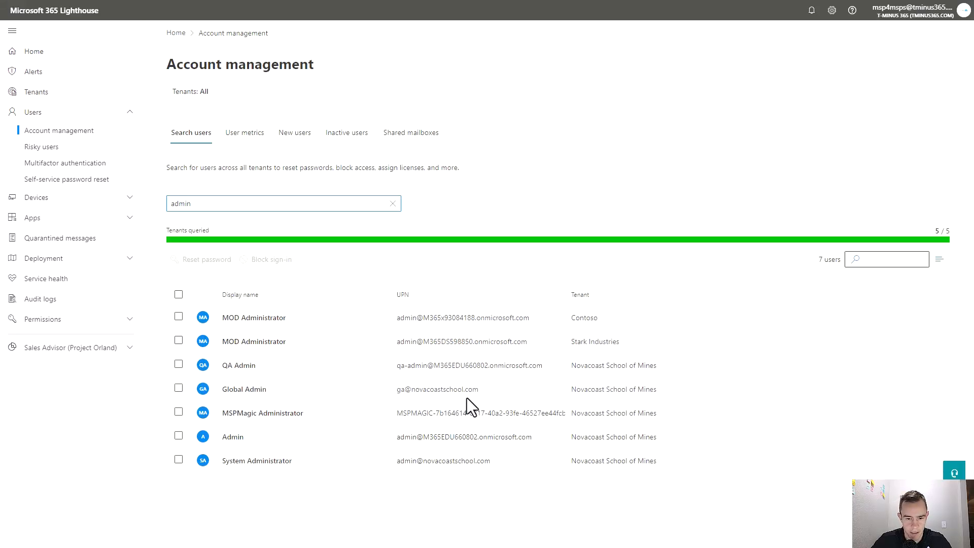
click(350, 462)
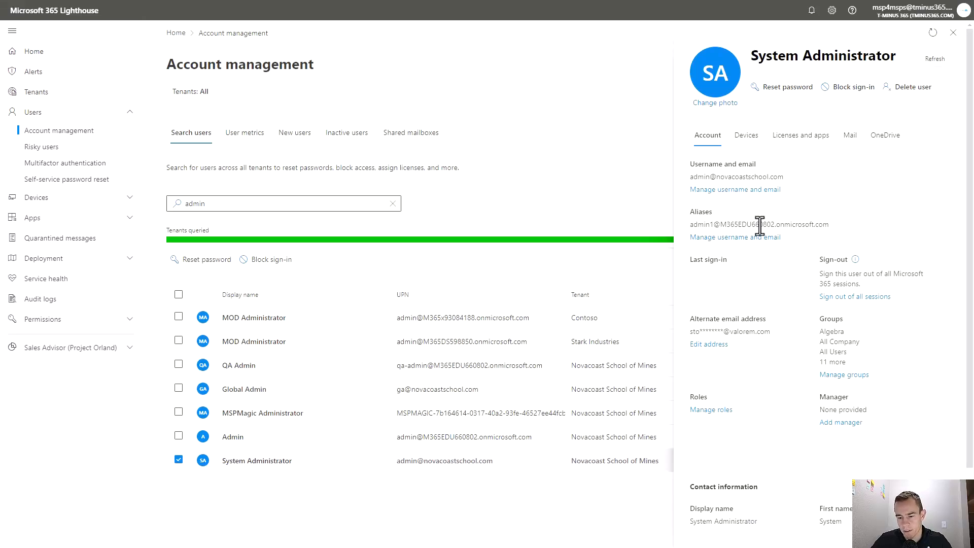
scroll(759, 226, down, 1)
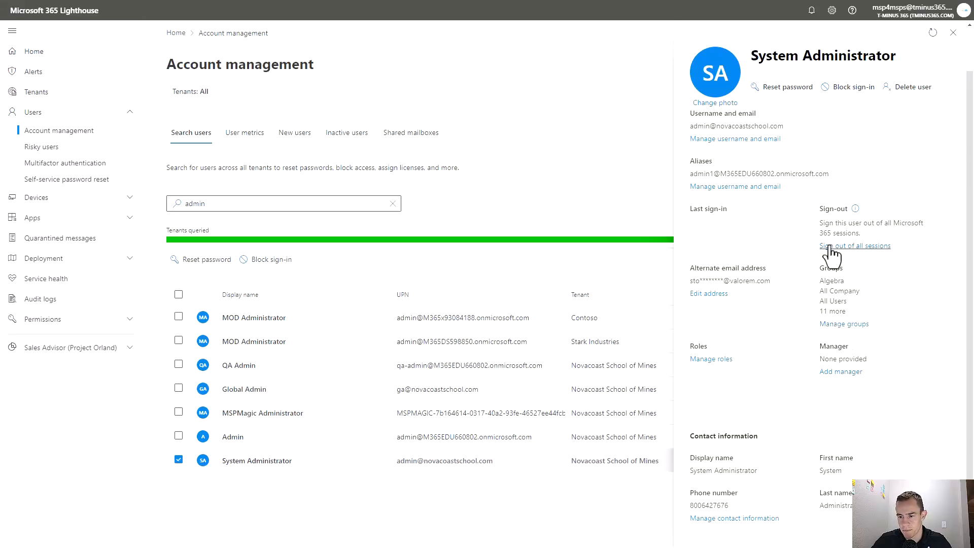
click(838, 325)
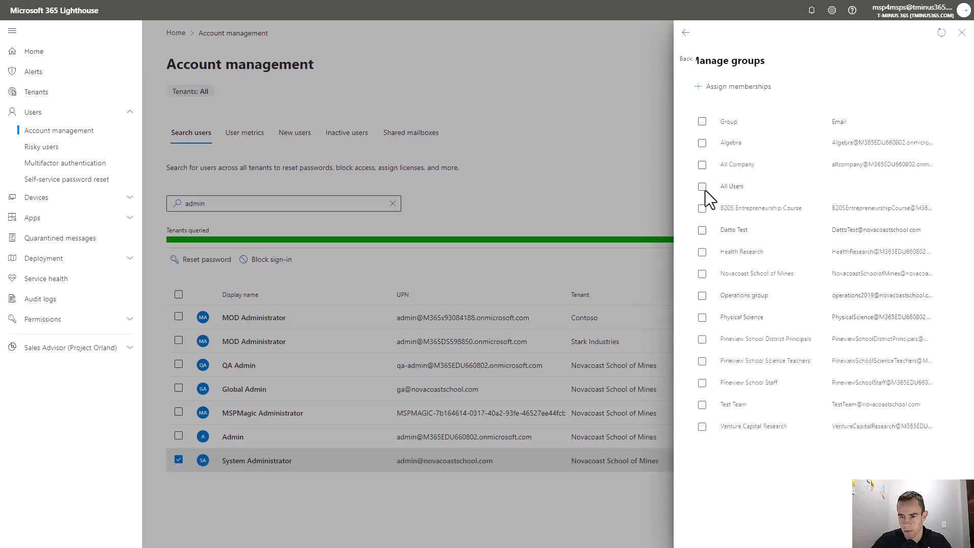
click(685, 33)
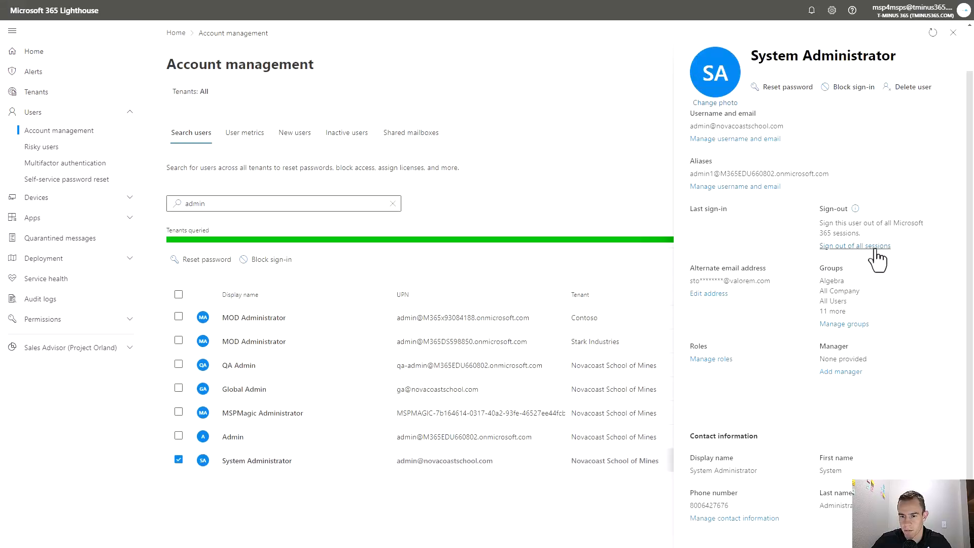
scroll(855, 257, down, 2)
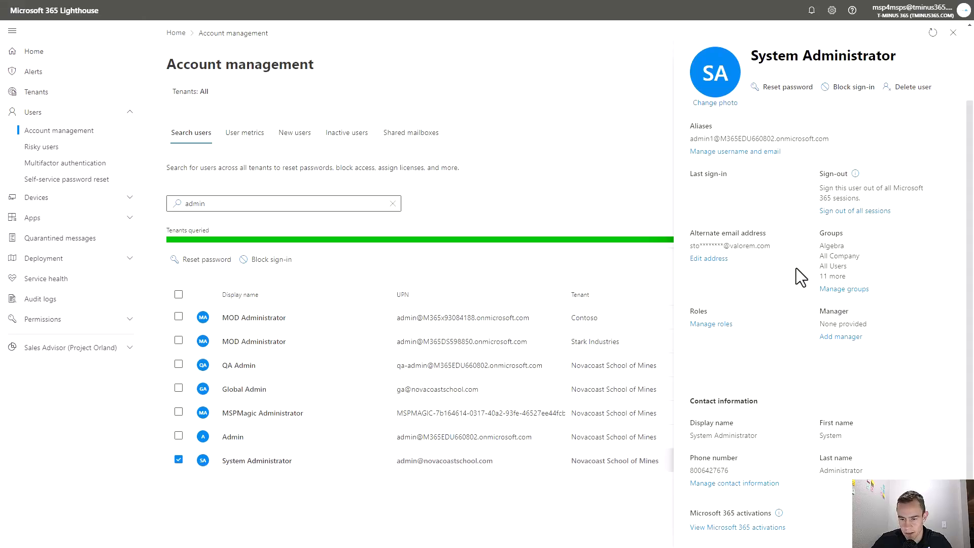
scroll(802, 376, up, 3)
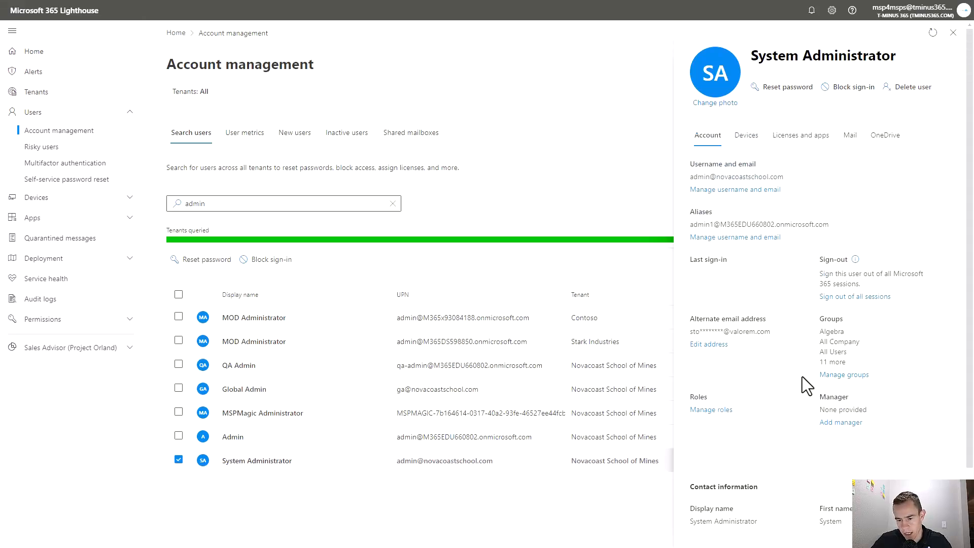
Review the System Administrator's devices, licenses and apps, and mail settings, and close the user details.
click(746, 135)
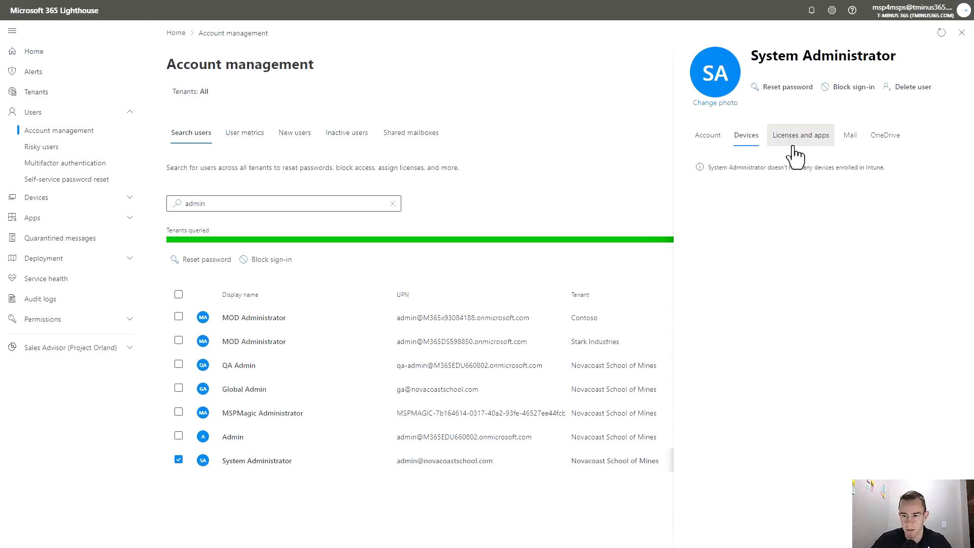
click(796, 148)
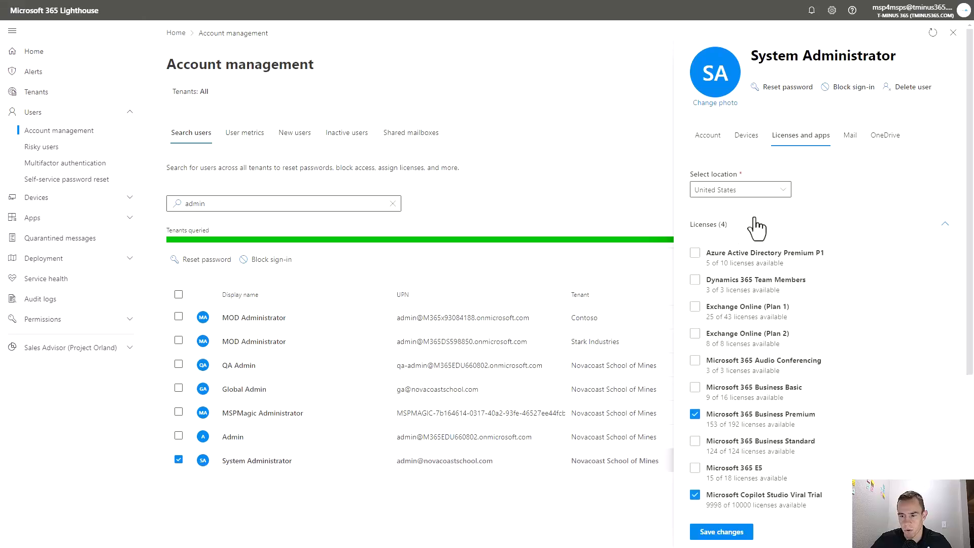
click(851, 135)
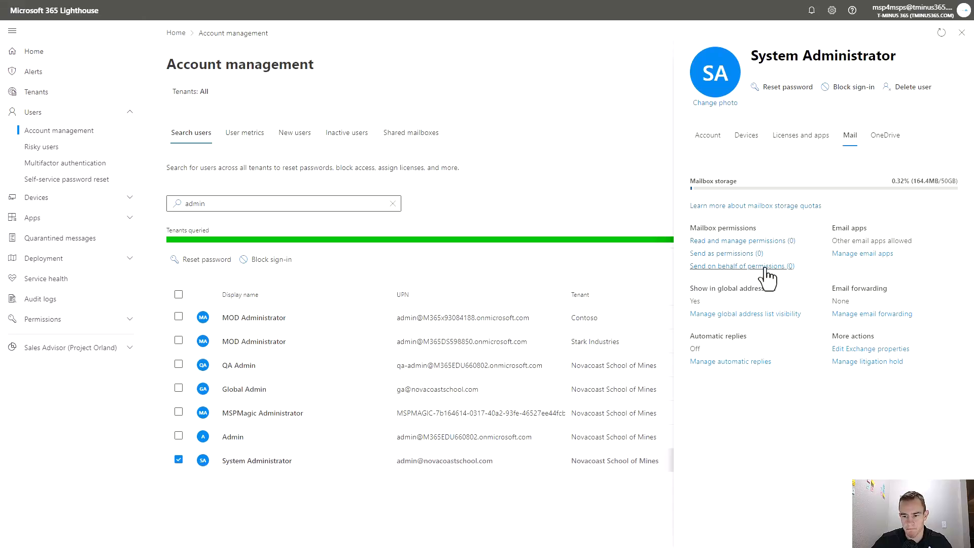
click(961, 32)
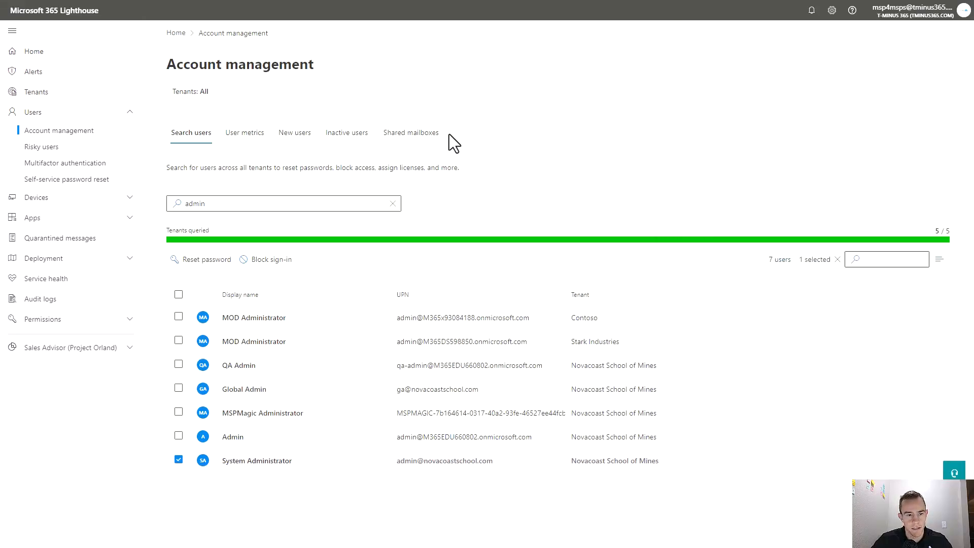
Review the user metrics per tenant and the users added in the past 30 days.
click(294, 134)
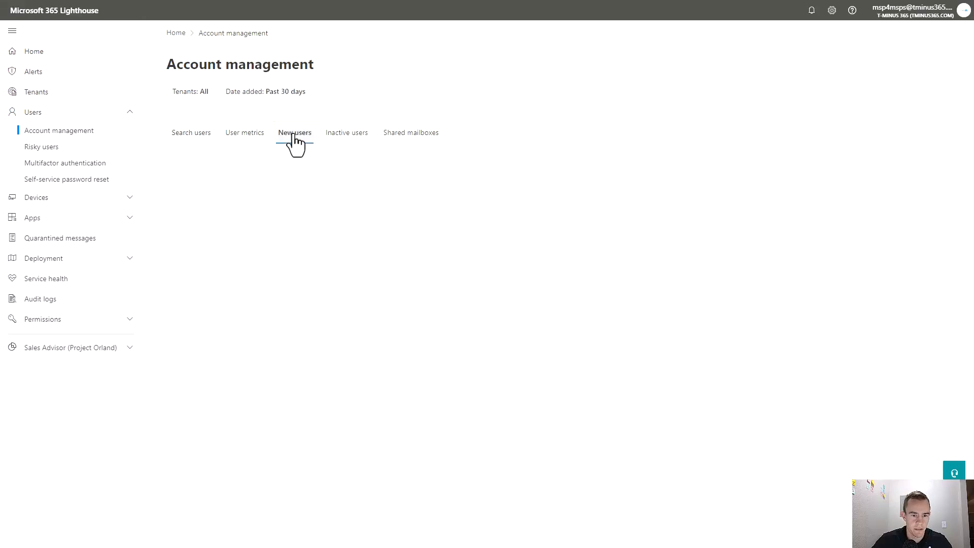
click(246, 133)
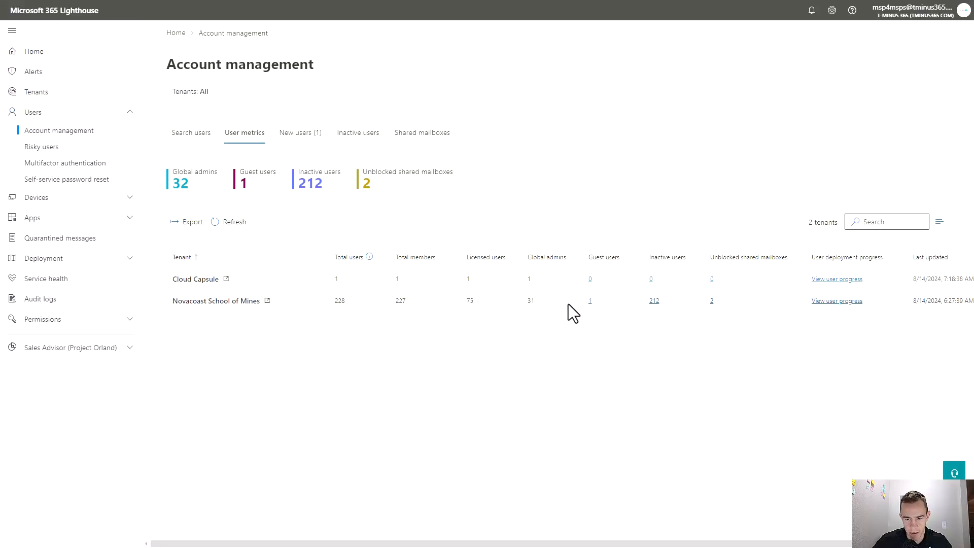
click(319, 138)
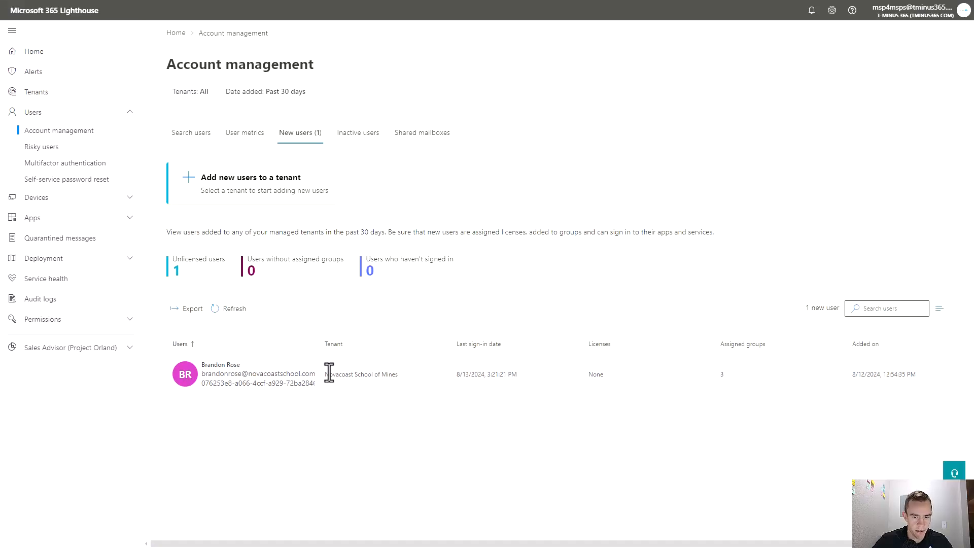
drag(327, 232, 405, 232)
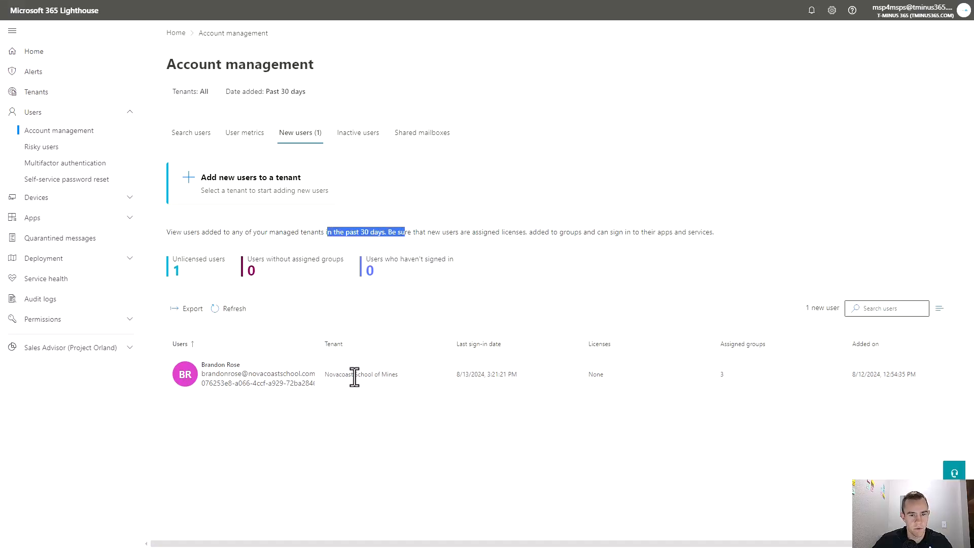
Start adding a new user to the Novacoast School of Mines tenant, reaching the Basics stage.
click(238, 188)
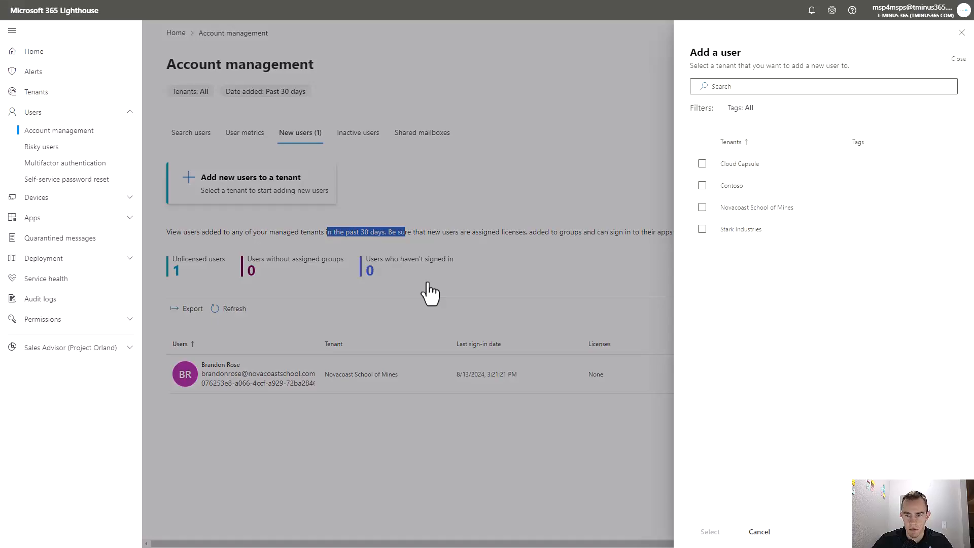
click(702, 207)
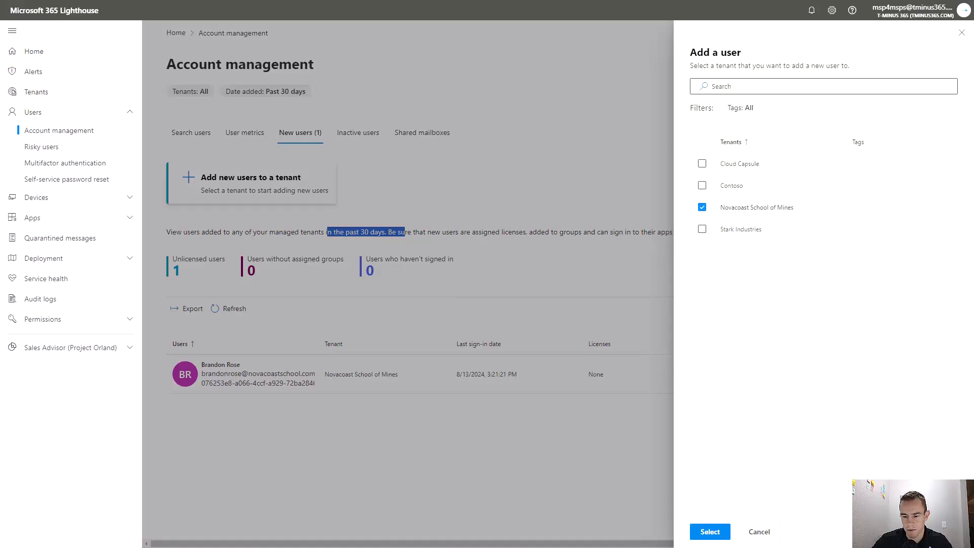
click(710, 532)
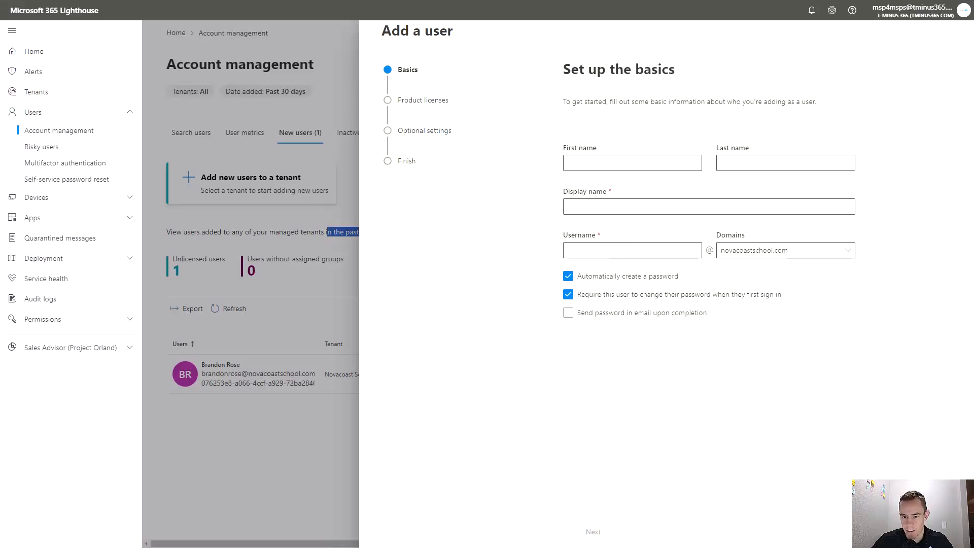
Discard the new user form and close the tenant selection without adding a user.
key(Escape)
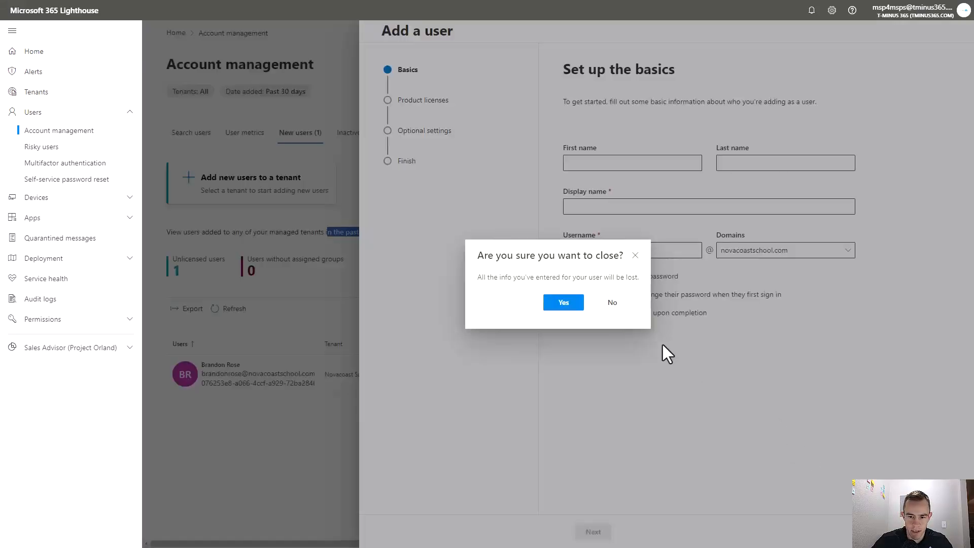
click(575, 304)
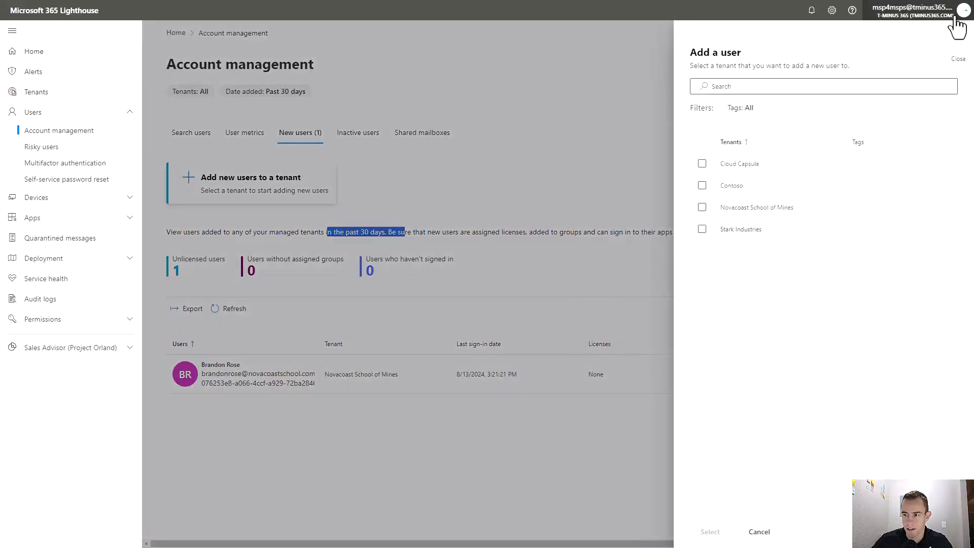
click(960, 32)
Look at the shared mailboxes and examine the inactive users, selecting all inactive accounts of the Novacoast School of Mines tenant.
click(363, 132)
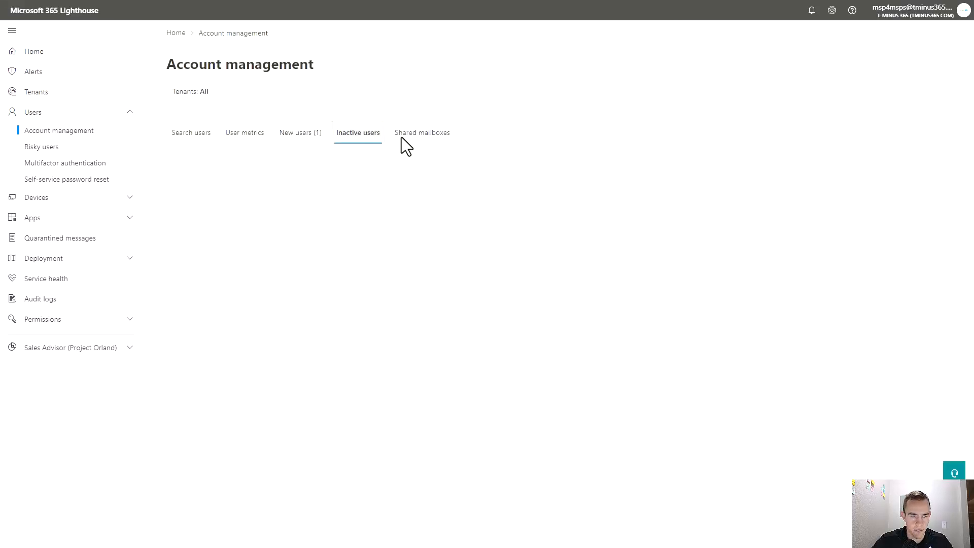
click(407, 139)
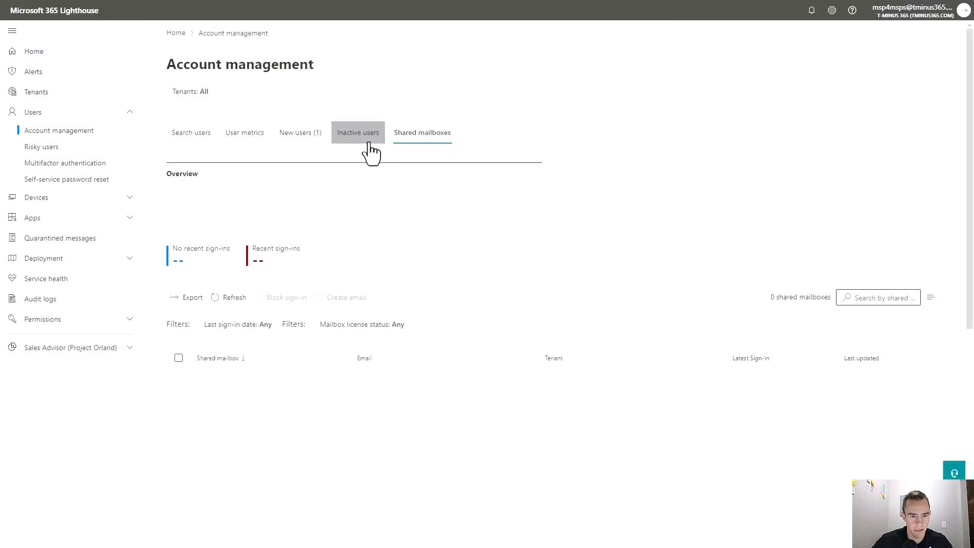
click(372, 142)
scroll(457, 325, down, 1)
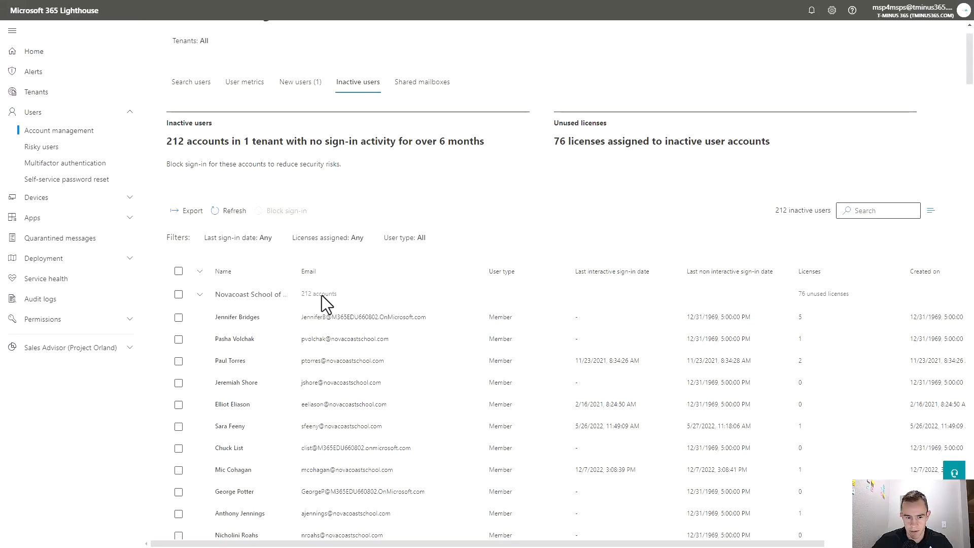
click(839, 296)
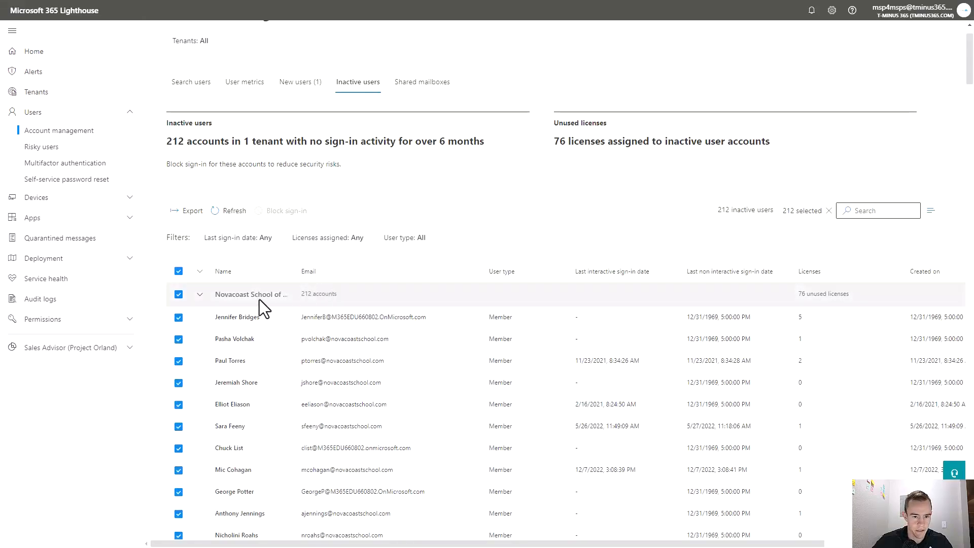
scroll(294, 299, down, 8)
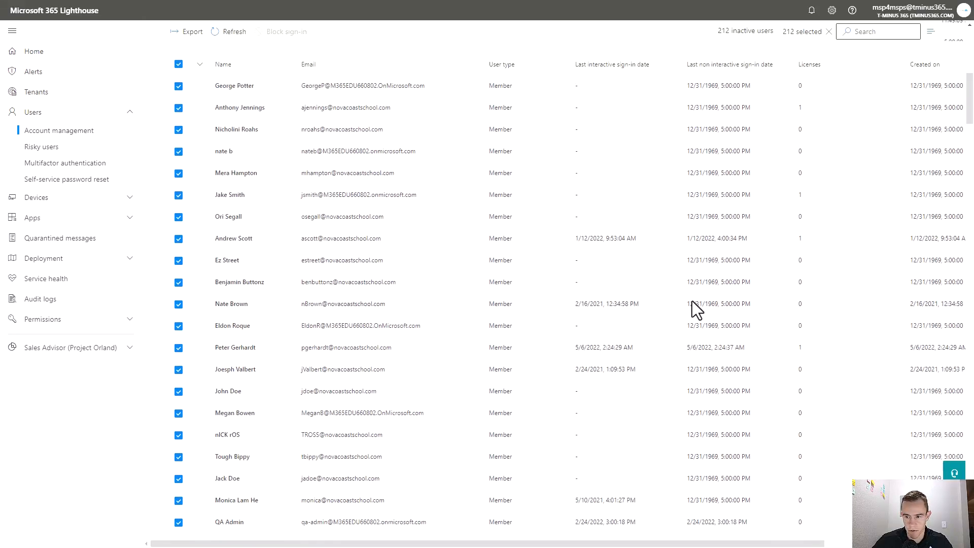
scroll(812, 325, up, 8)
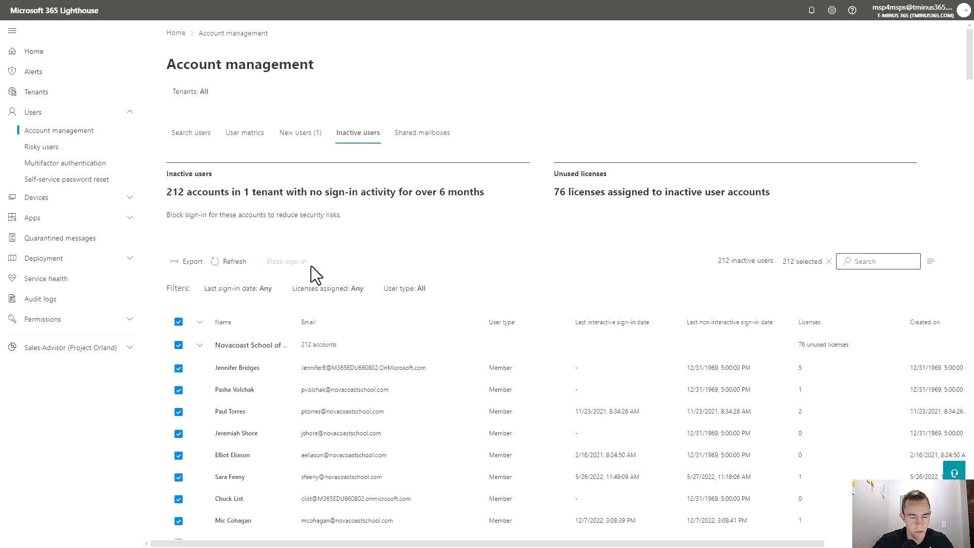
Start offboarding users from the tenant and go through the offboarding actions, choosing to convert the user mailbox to a shared mailbox.
click(287, 147)
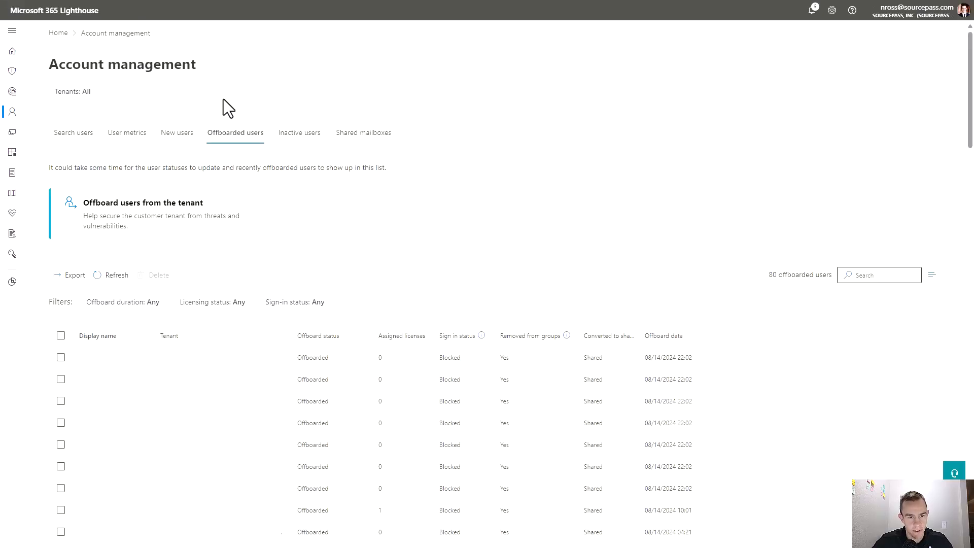
click(141, 229)
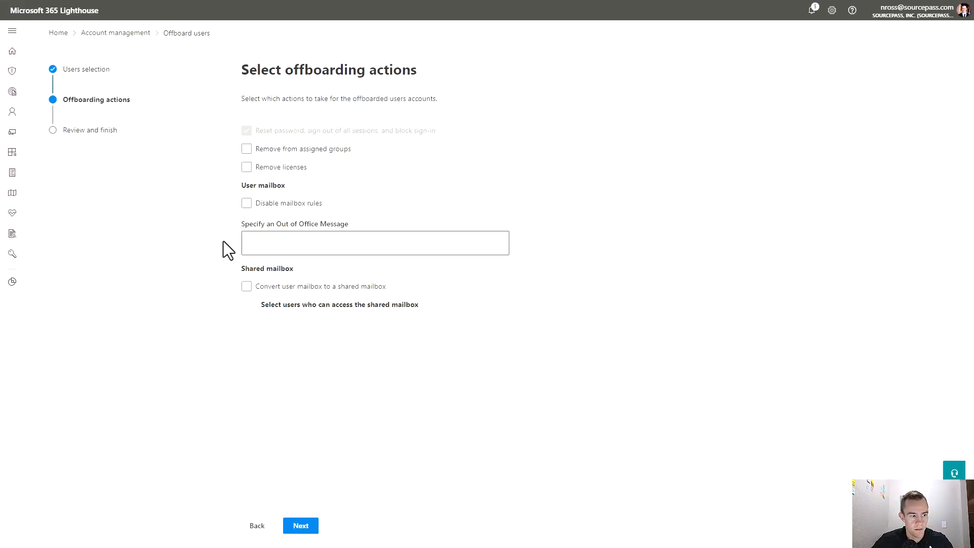
click(247, 149)
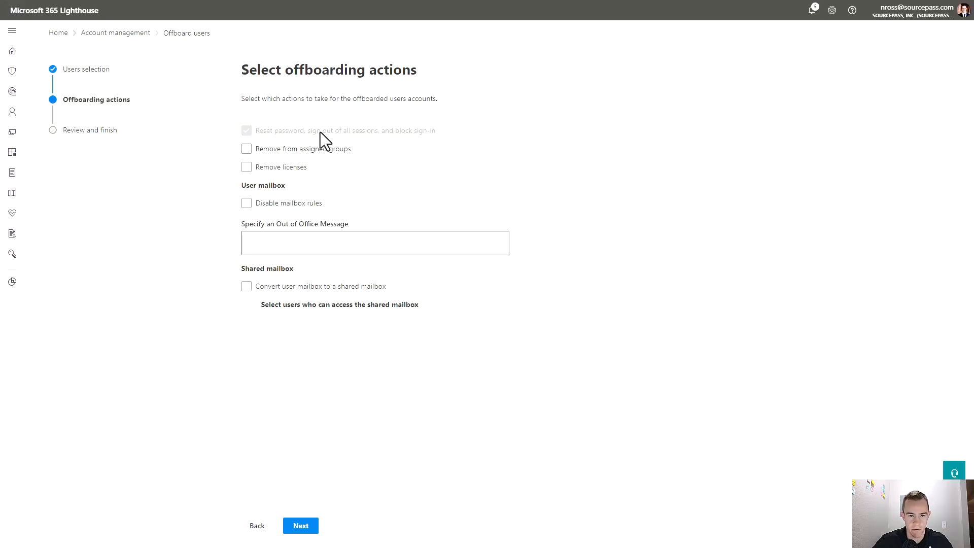
click(290, 149)
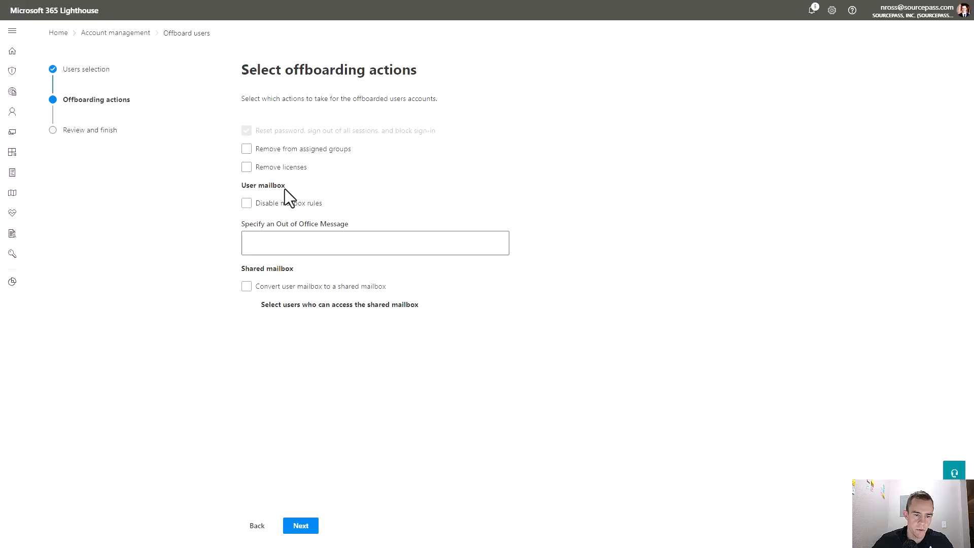
click(292, 221)
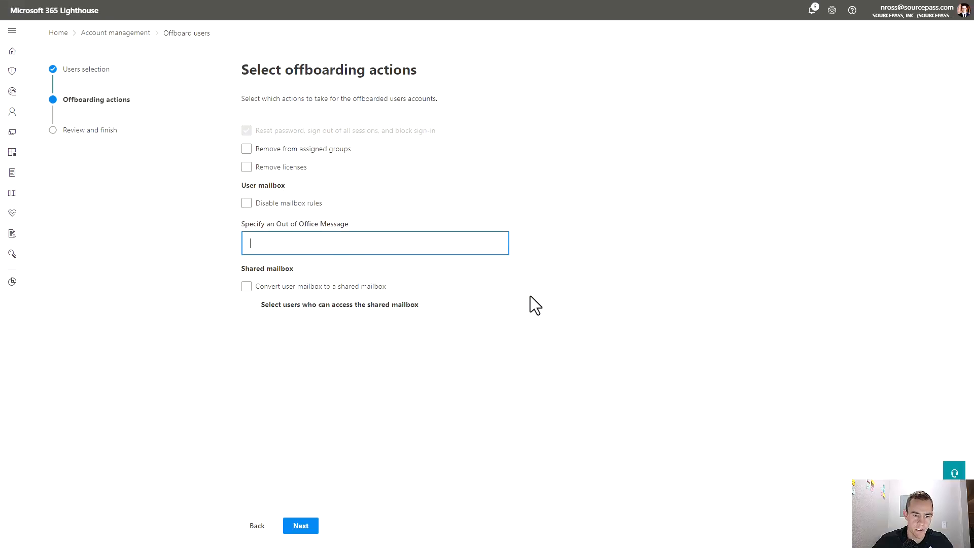
click(301, 288)
click(377, 315)
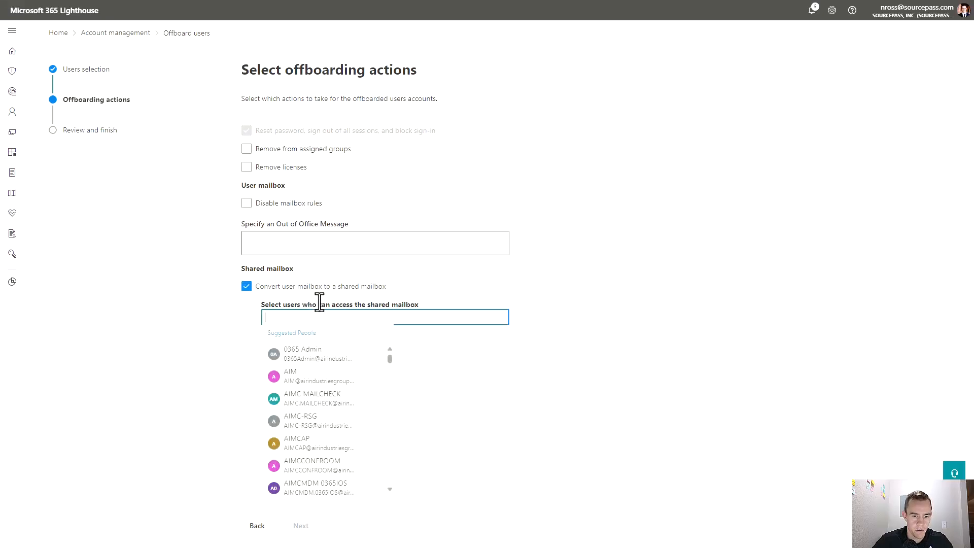
click(431, 288)
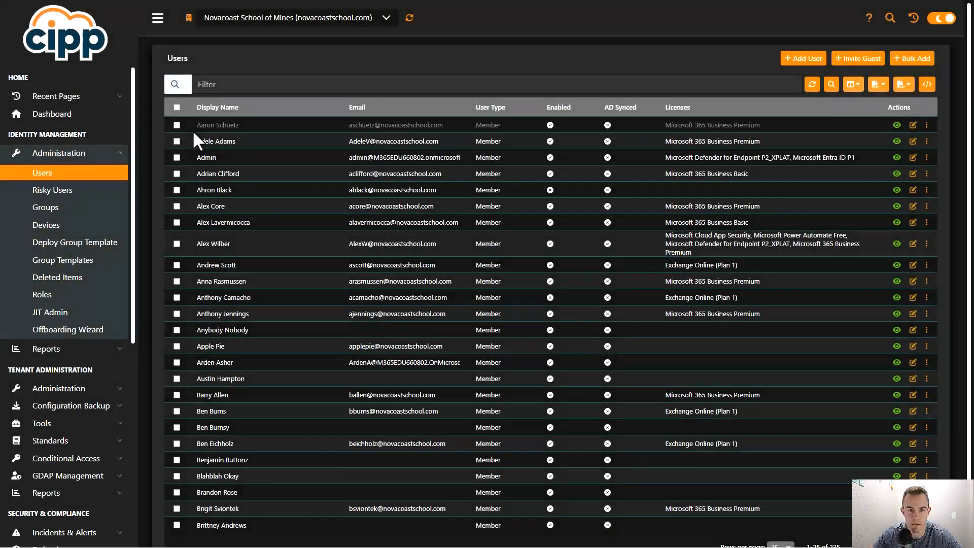
In CIPP, check the selectable tenants, filter the Novacoast School of Mines users by "admin", and view the System Administrator's details.
click(282, 20)
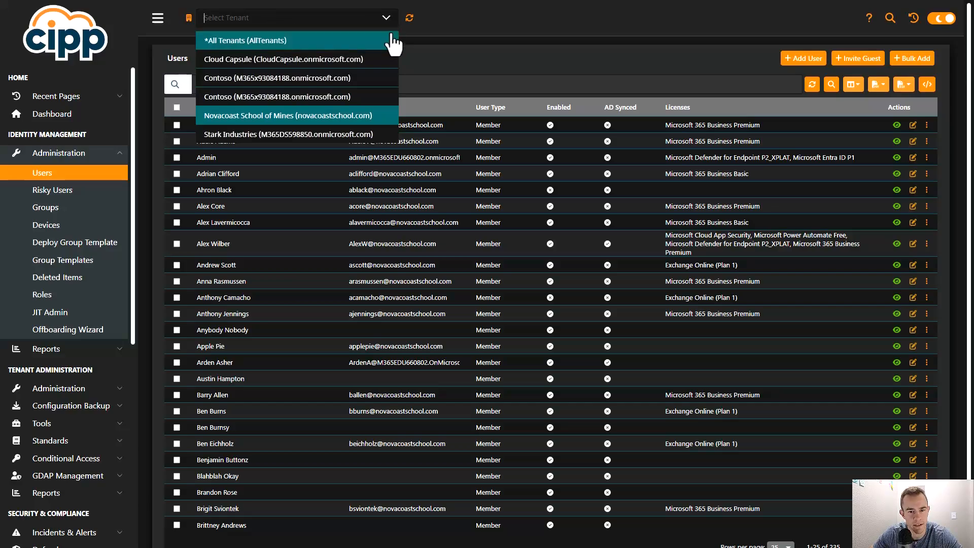
click(443, 69)
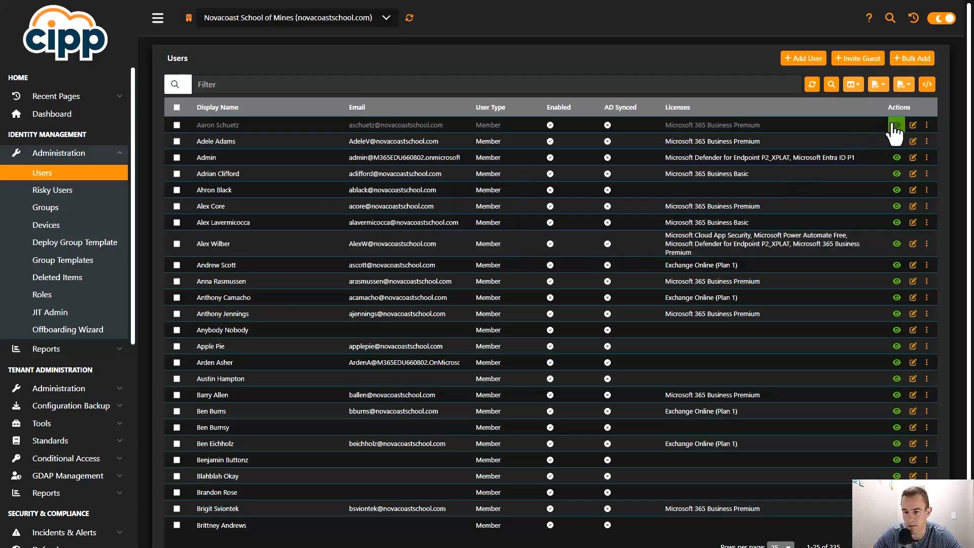
click(646, 86)
text(ad)
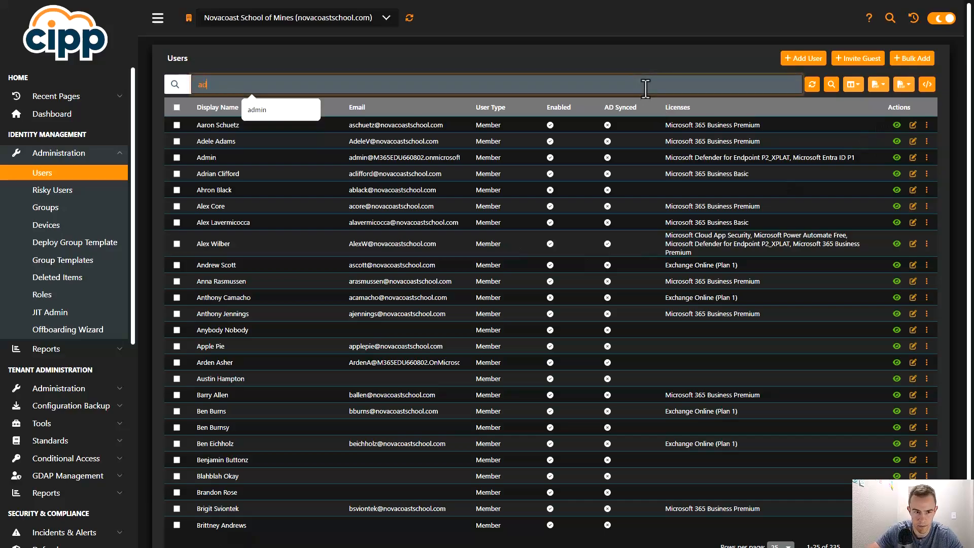
text(min)
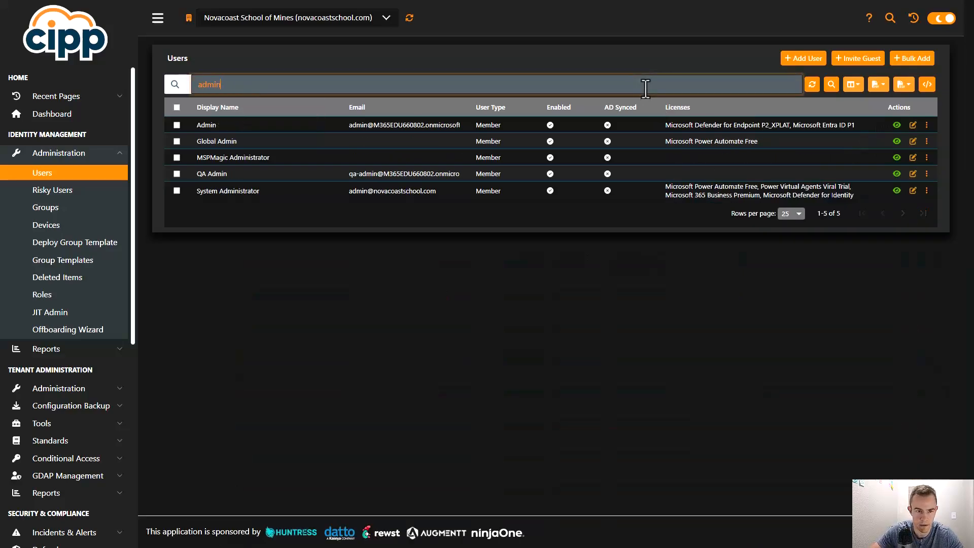
click(896, 191)
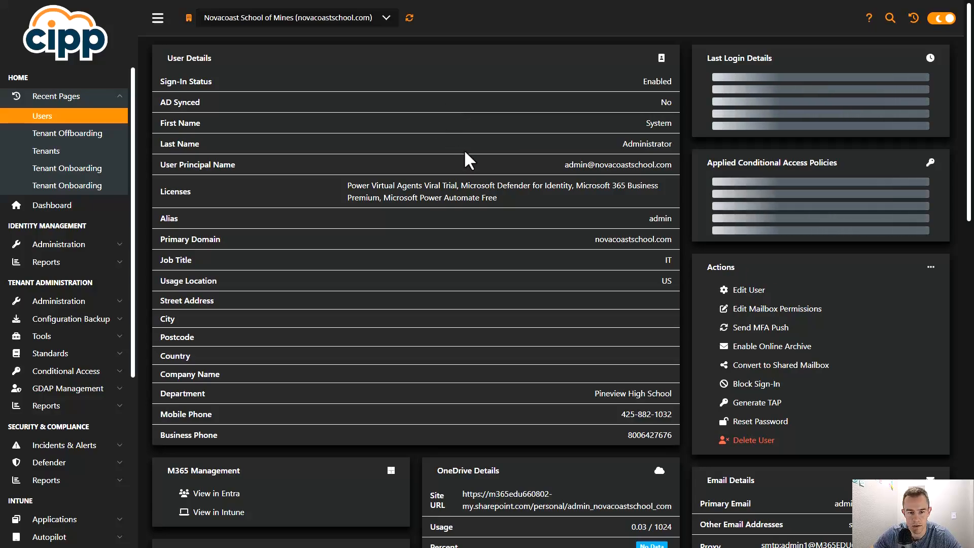
Review the System Administrator's login details, conditional access policies, email settings, devices, groups, sign-in logs and mailbox rules.
scroll(469, 162, down, 1)
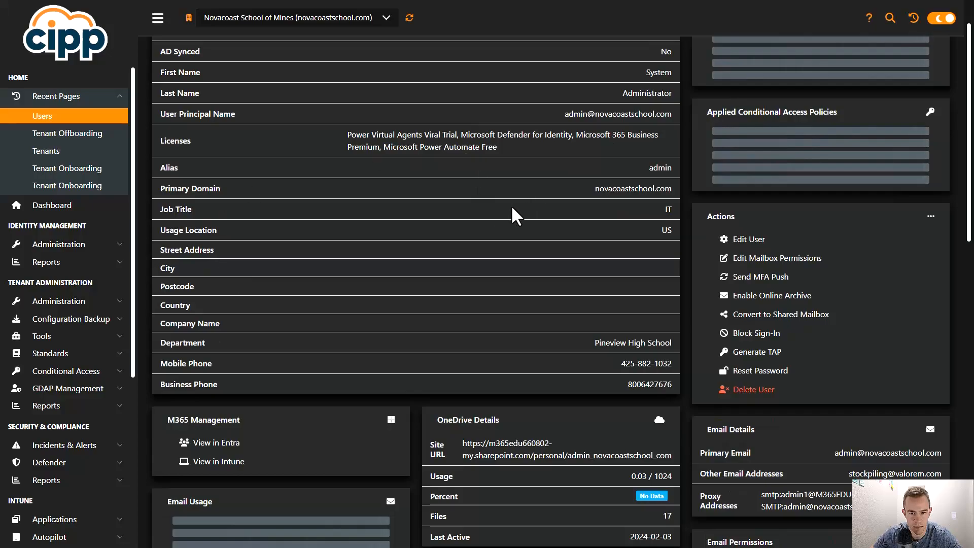
scroll(513, 205, up, 1)
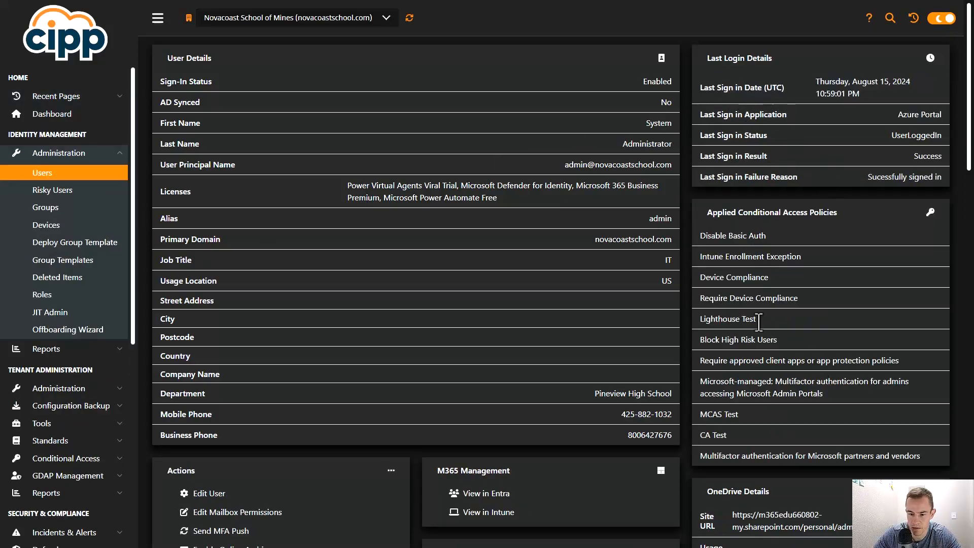
scroll(758, 321, down, 6)
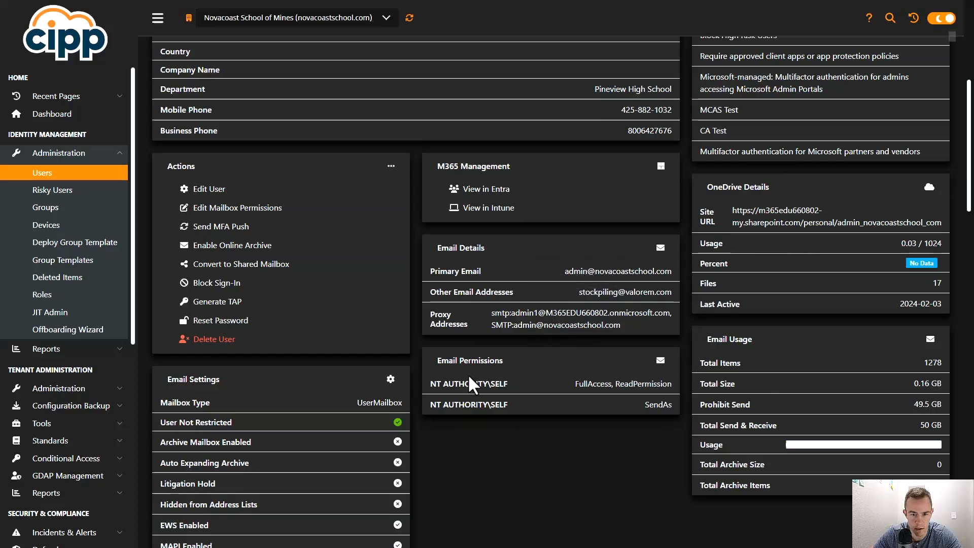
scroll(472, 385, down, 3)
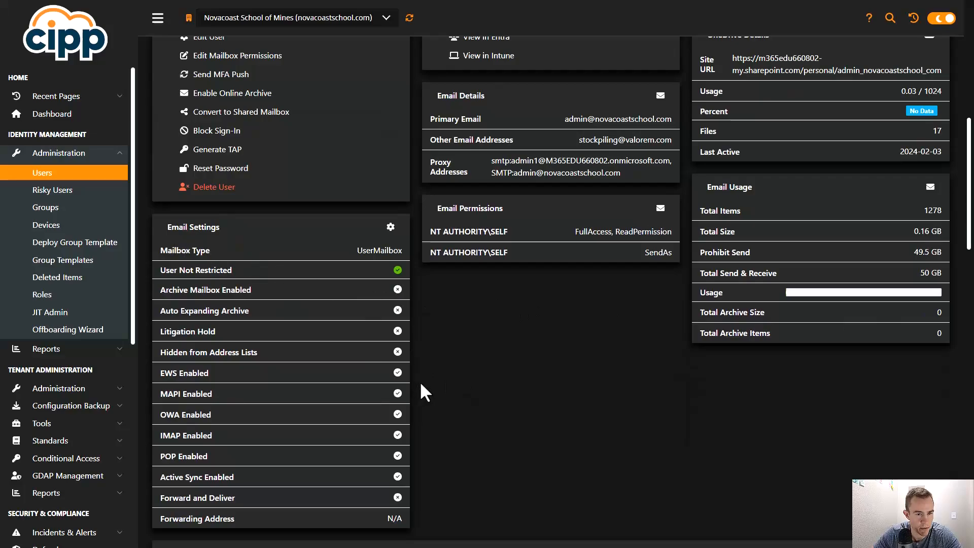
scroll(435, 384, down, 10)
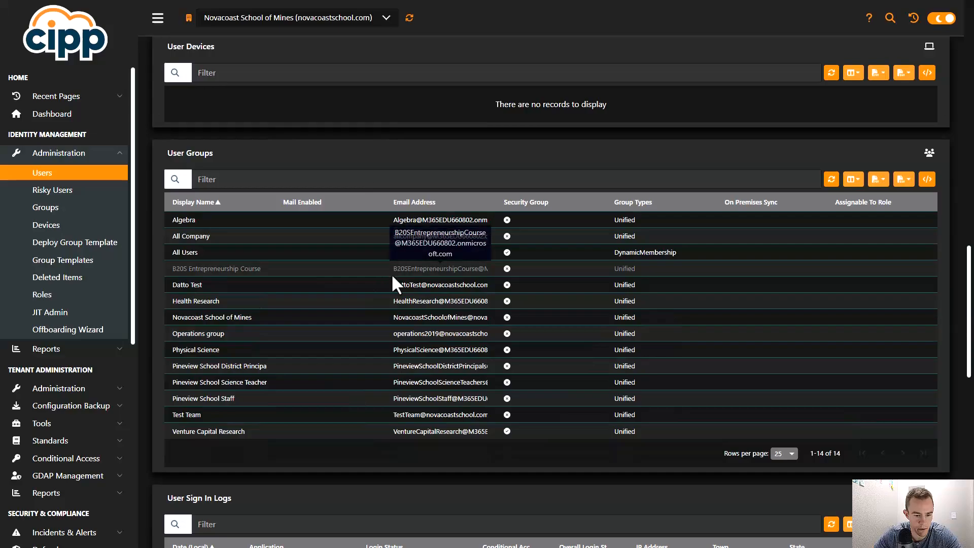
scroll(398, 283, down, 9)
scroll(389, 335, down, 4)
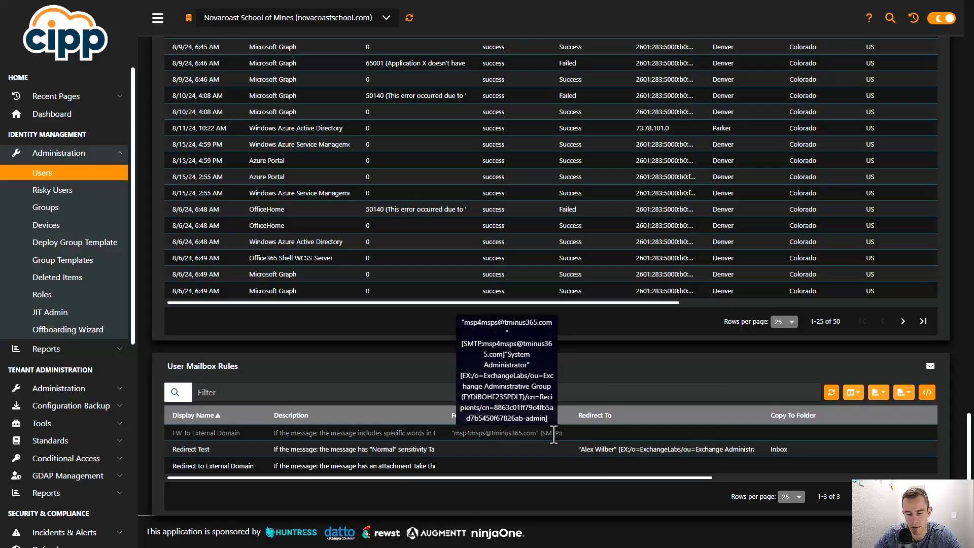
Examine the management actions, email permissions and OneDrive details available for the System Administrator.
scroll(633, 381, up, 4)
scroll(633, 379, up, 20)
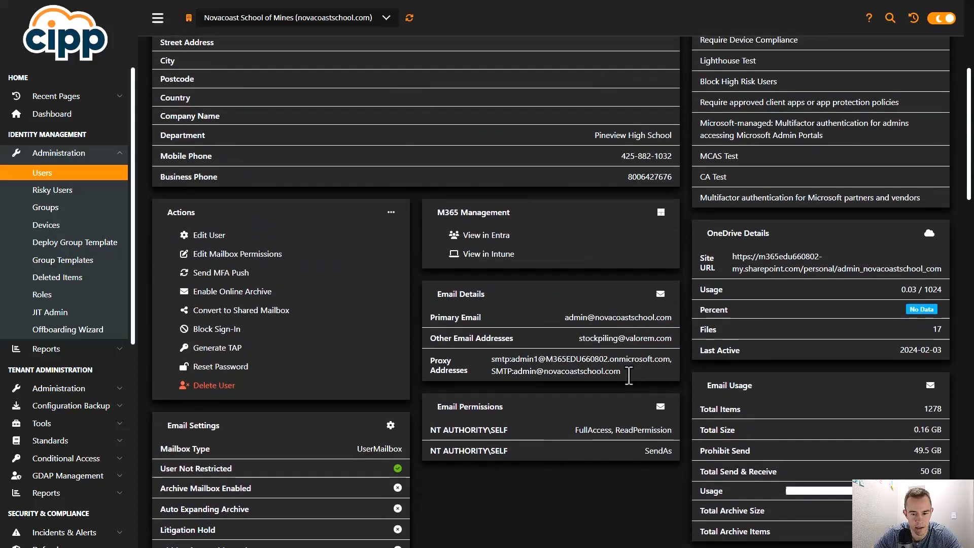
scroll(628, 375, down, 3)
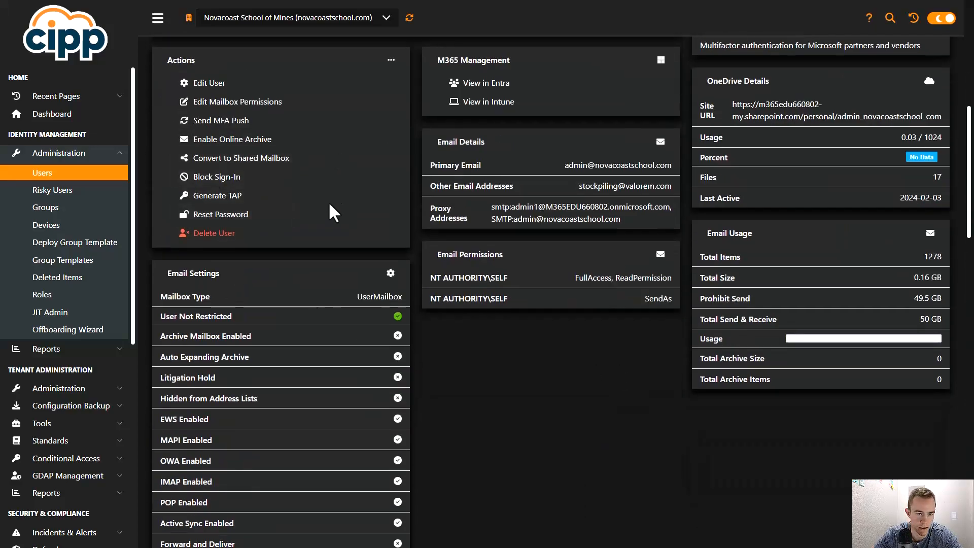
scroll(330, 212, up, 2)
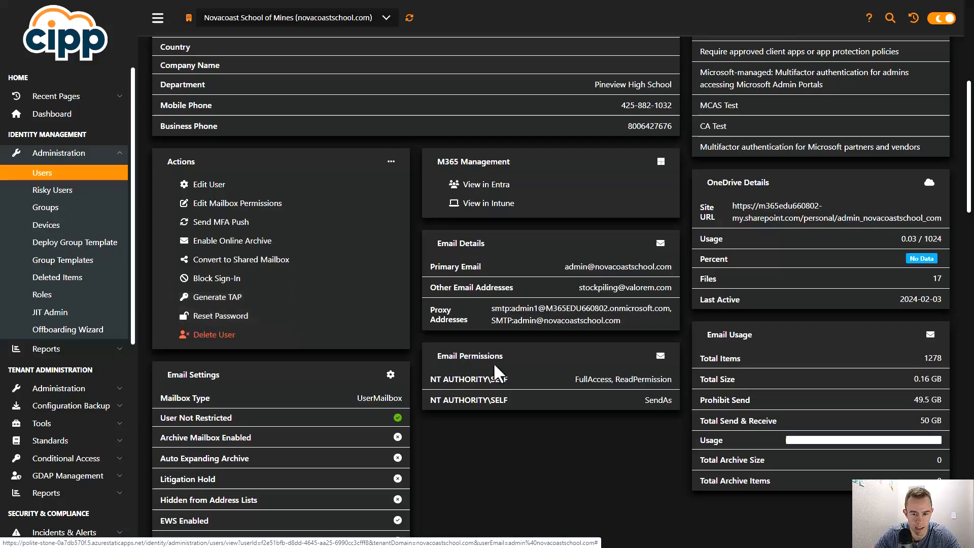
scroll(507, 378, up, 2)
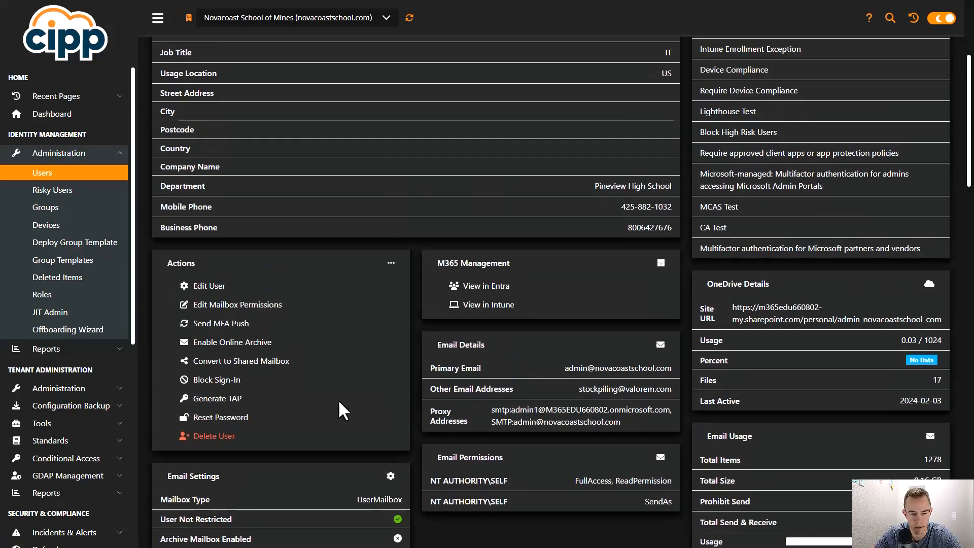
scroll(510, 388, up, 4)
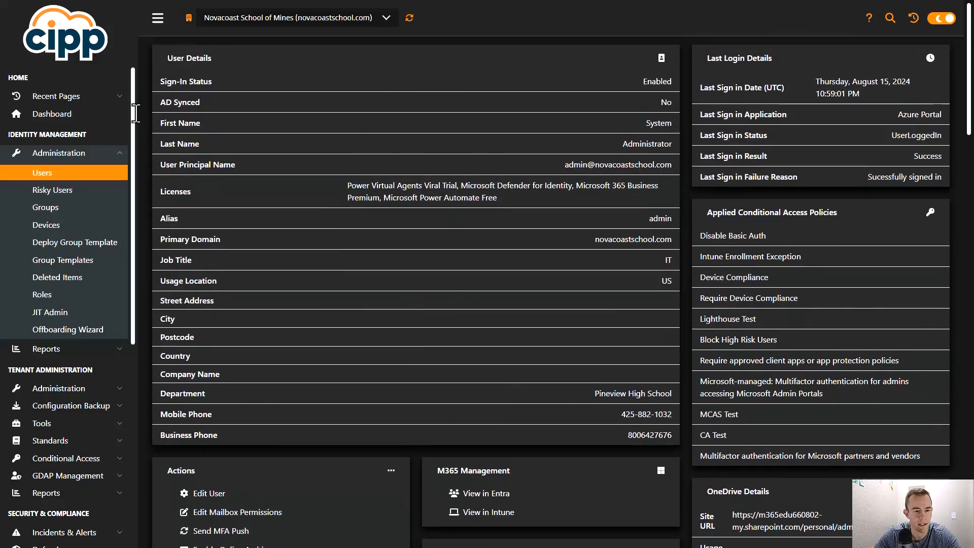
Return to the tenant's user list and review the first listed user's account information and available management actions.
click(120, 175)
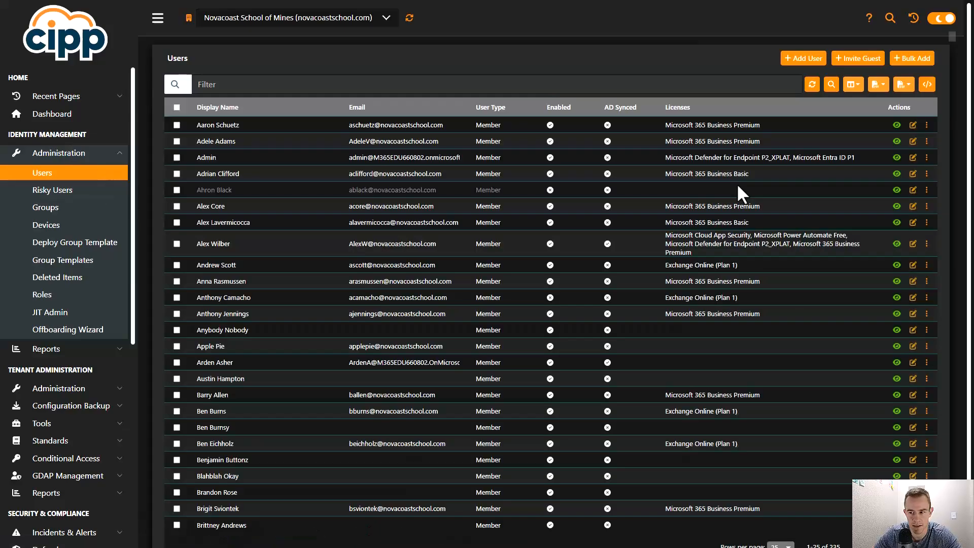
click(930, 125)
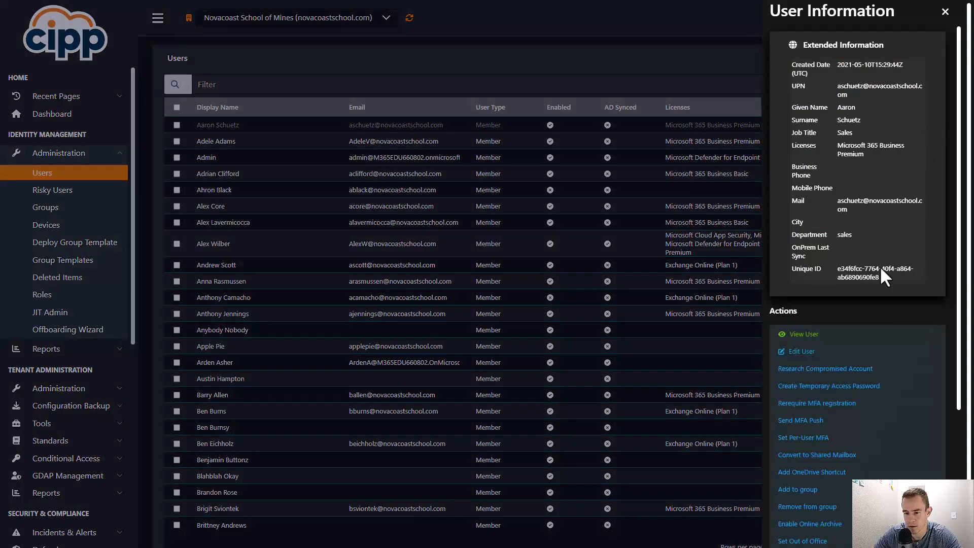
scroll(875, 281, down, 3)
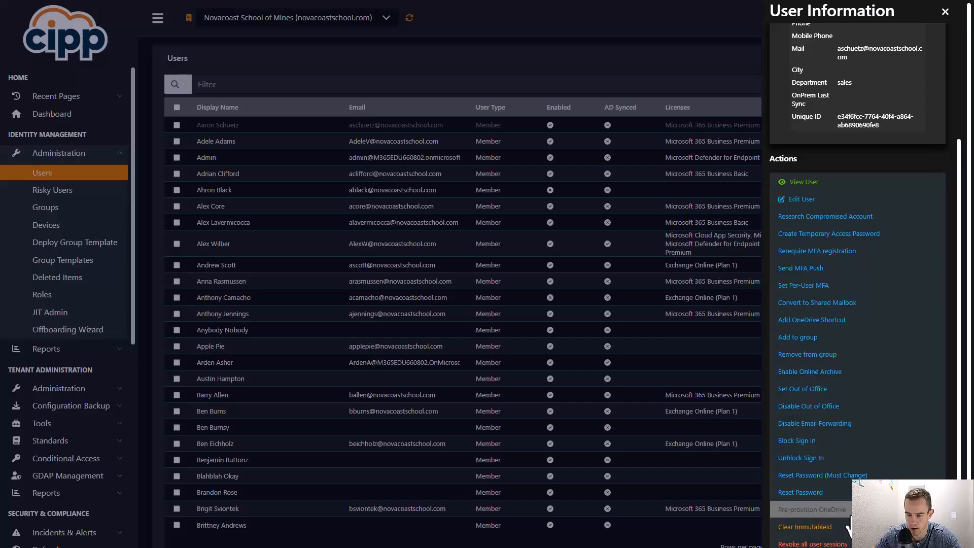
Check which SharePoint sites can be chosen for the user's OneDrive shortcut, cancel the request and close the user information.
click(855, 321)
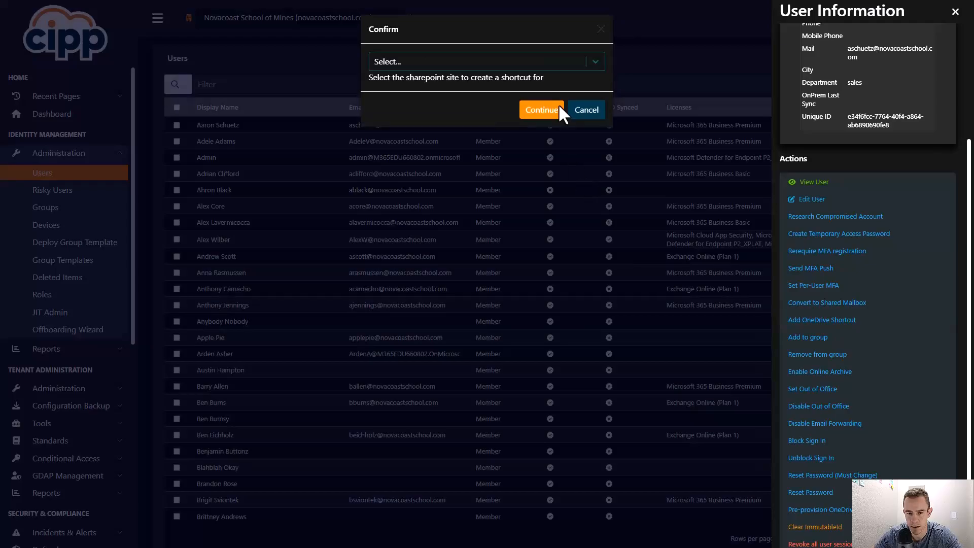
click(574, 58)
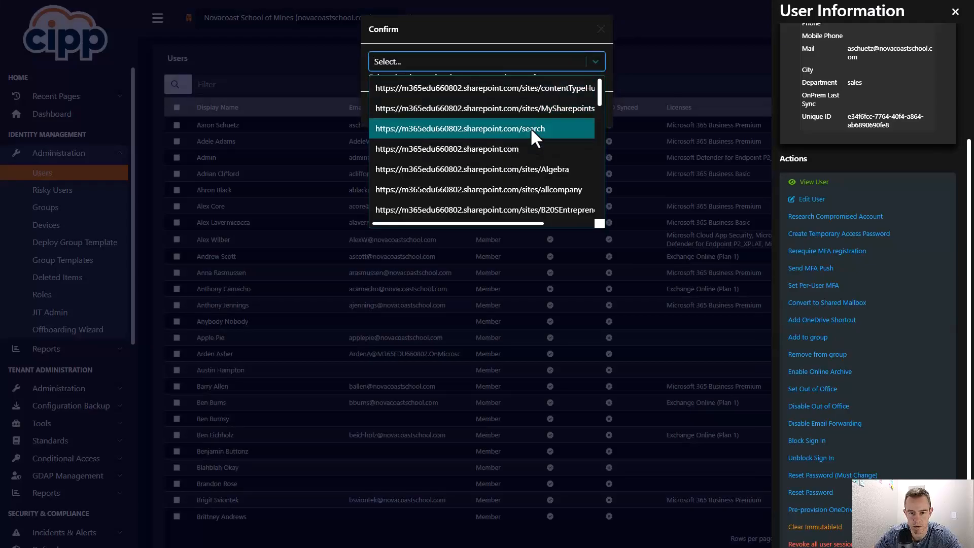
click(536, 56)
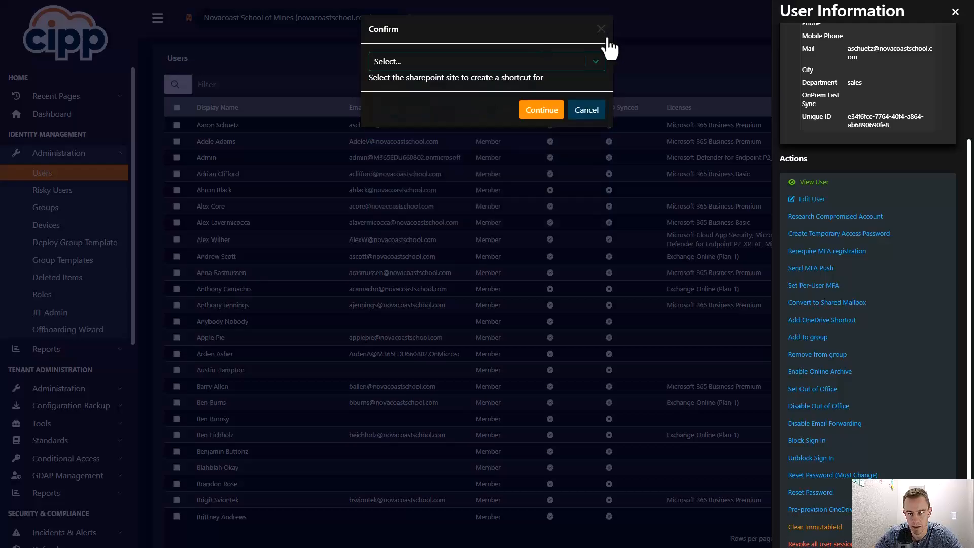
click(608, 41)
scroll(848, 243, up, 3)
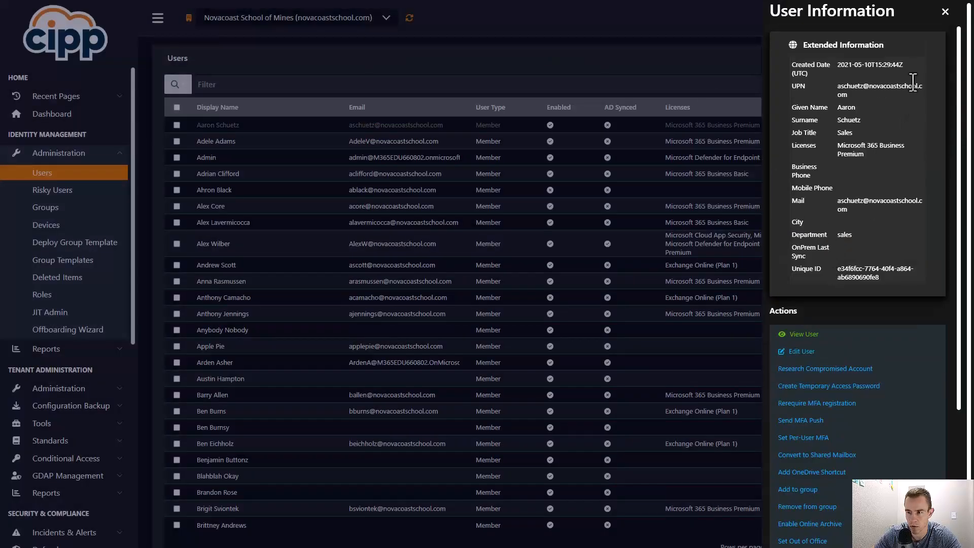
click(946, 11)
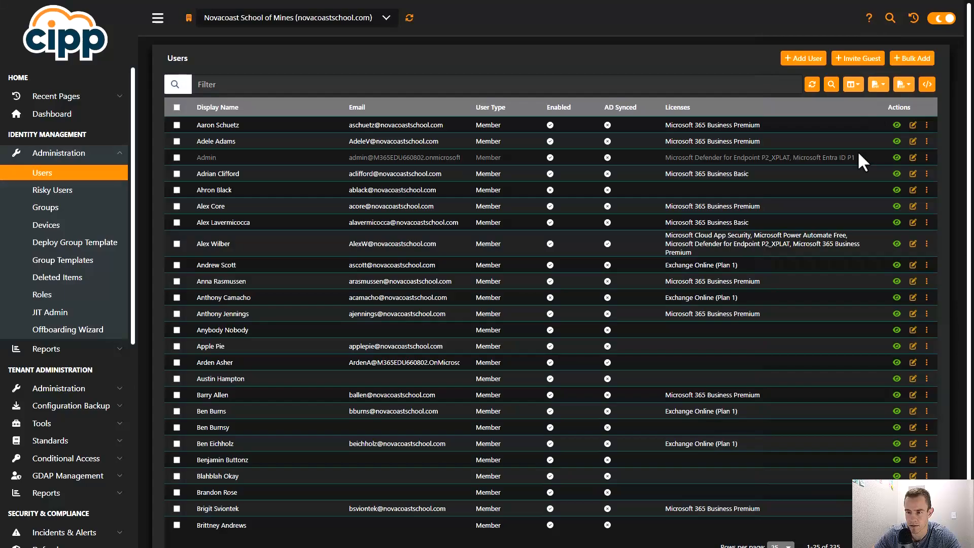
Open the form for adding a new user and look over its account, license, manager and scheduling fields.
click(854, 73)
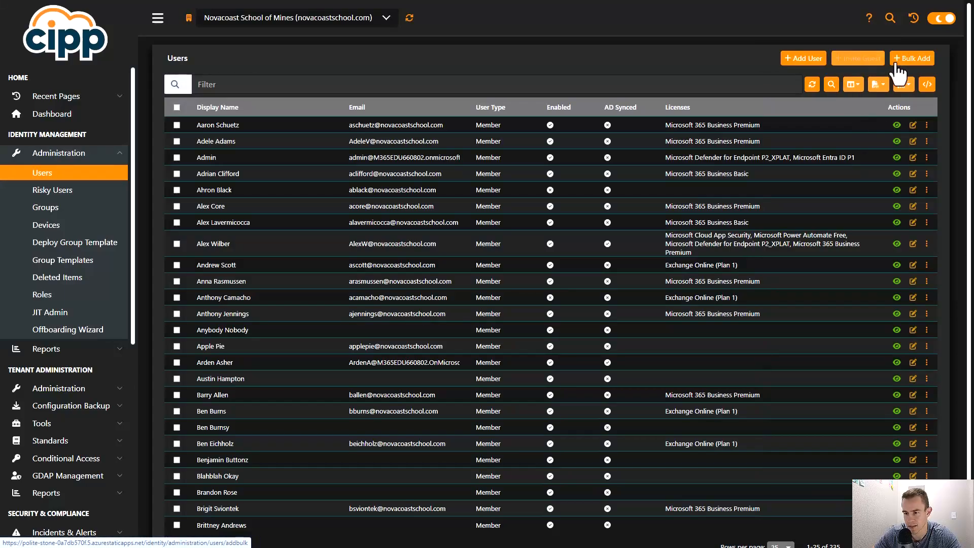
click(810, 63)
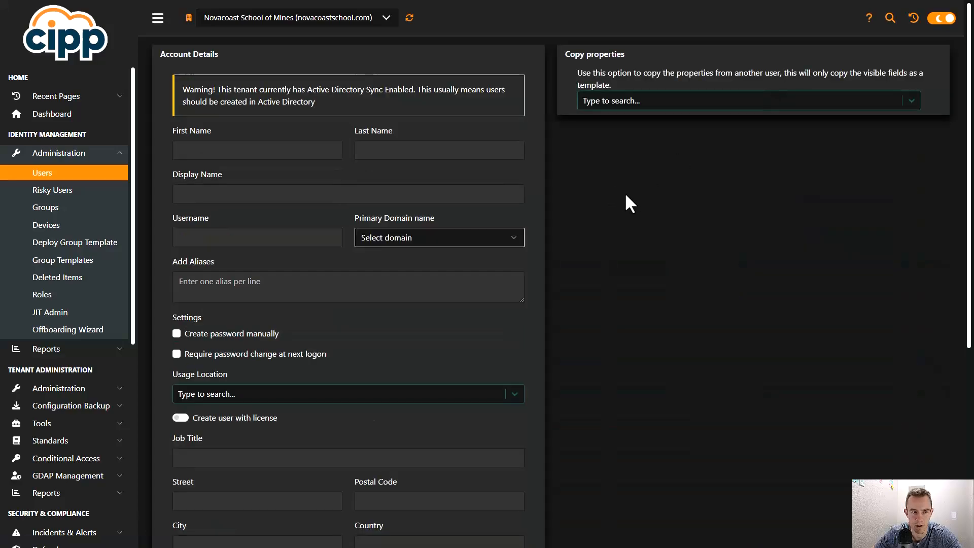
scroll(394, 251, down, 6)
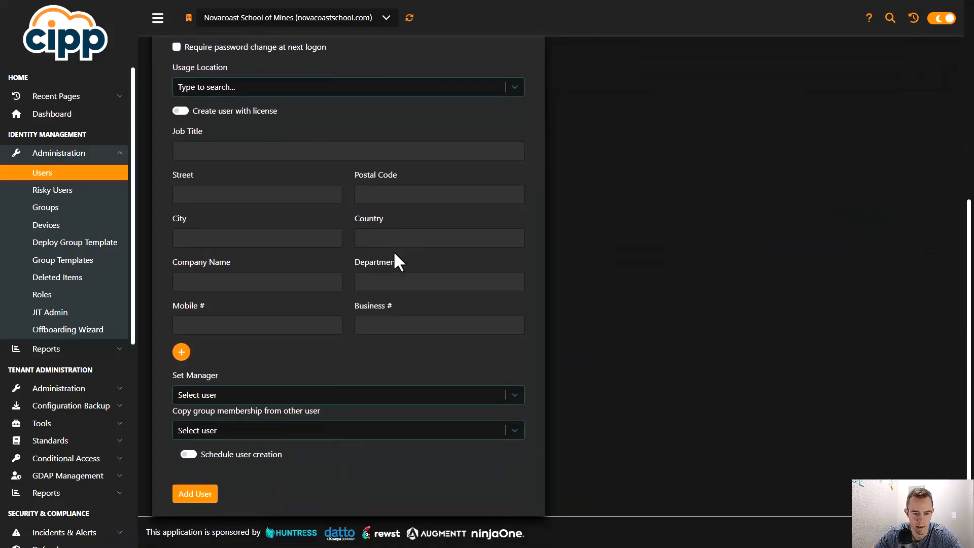
scroll(394, 251, up, 6)
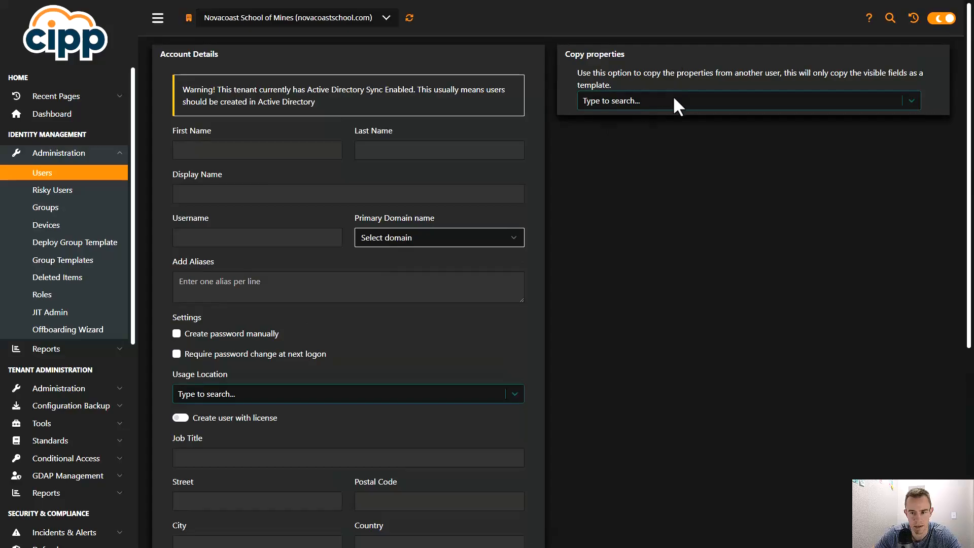
Try copying the properties of the second and the third listed user as a template for the new account.
click(674, 99)
click(669, 153)
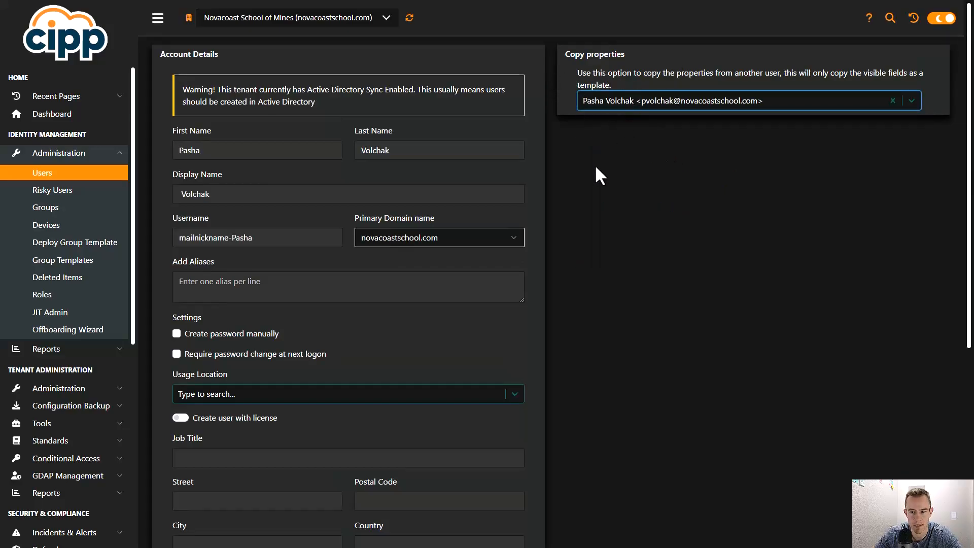
scroll(517, 217, down, 4)
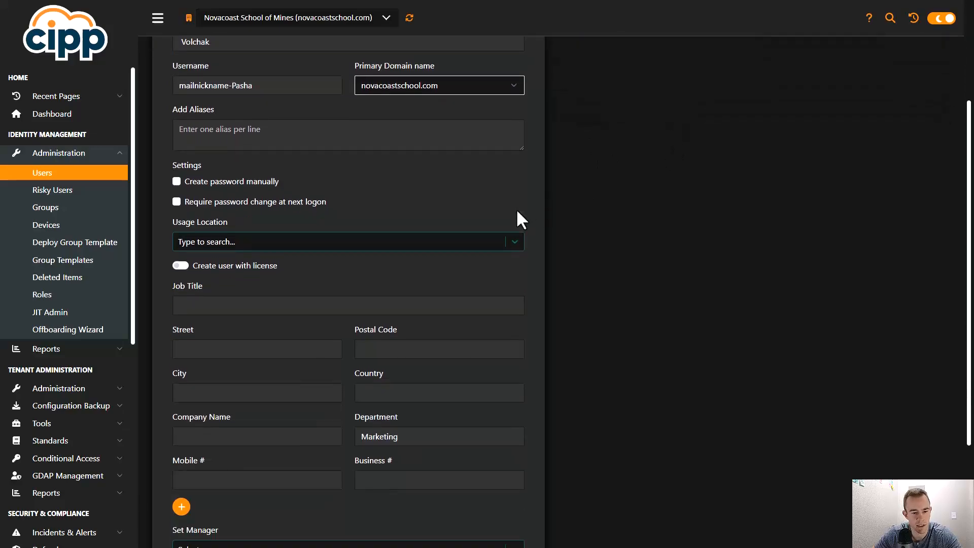
scroll(568, 212, up, 4)
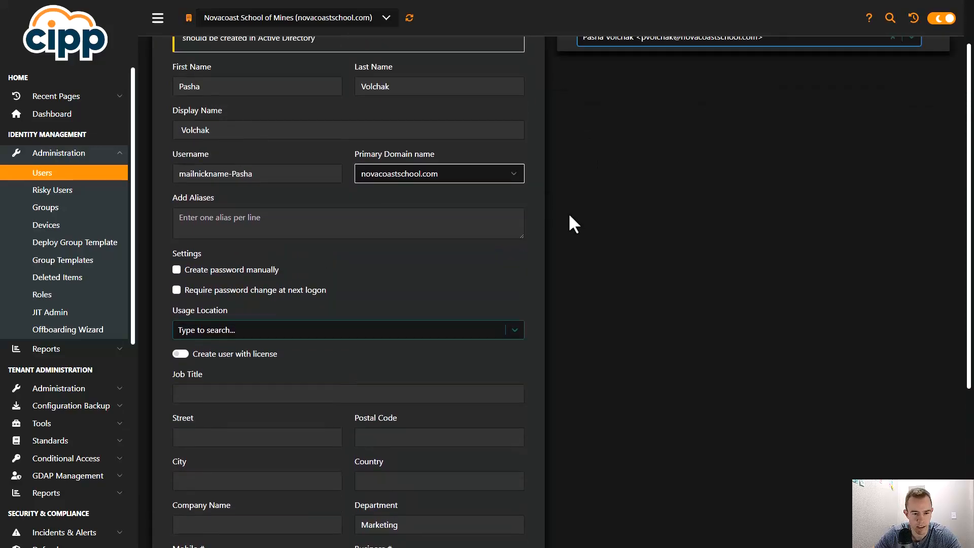
click(620, 106)
click(620, 109)
click(623, 104)
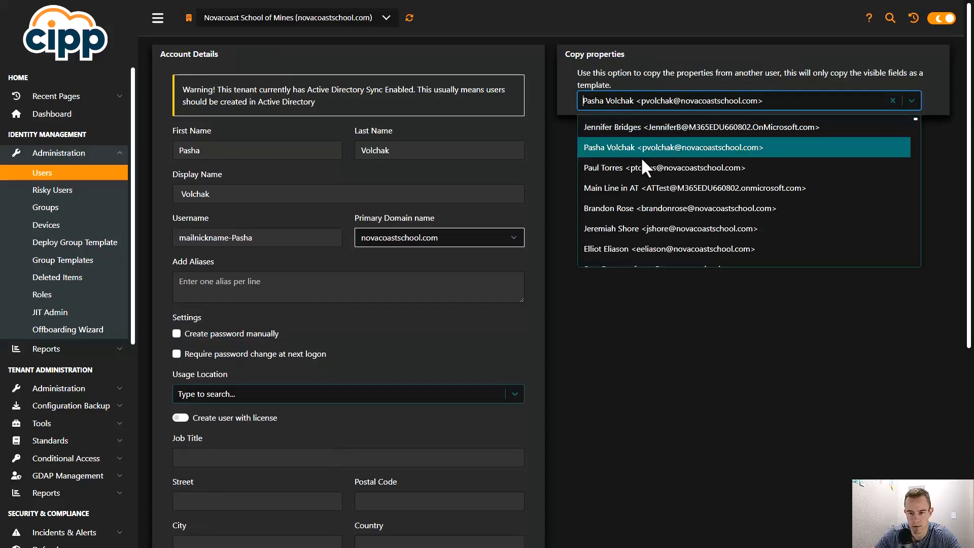
click(637, 169)
scroll(471, 250, down, 3)
scroll(663, 109, up, 3)
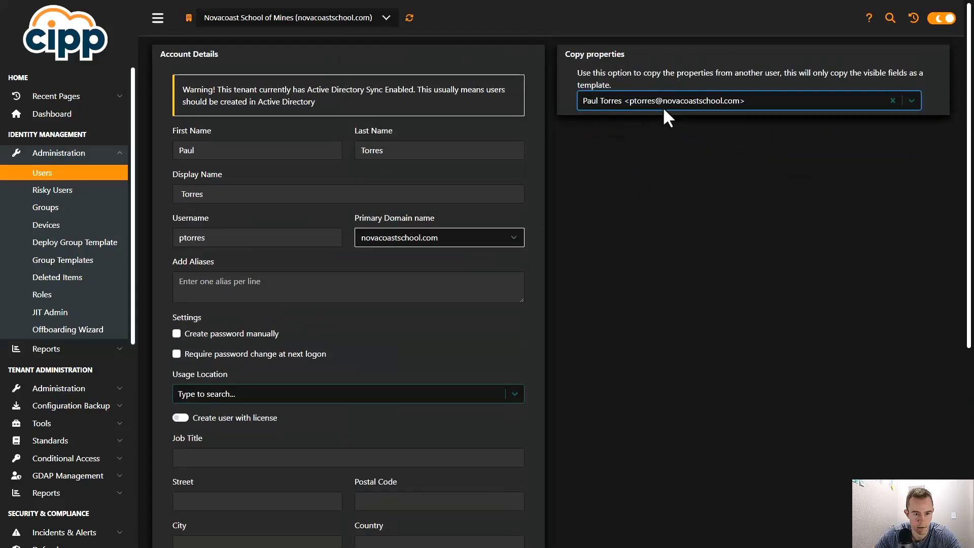
Copy the first listed user's properties into the new account and check the copied job title and department.
click(662, 108)
click(659, 127)
scroll(520, 217, down, 2)
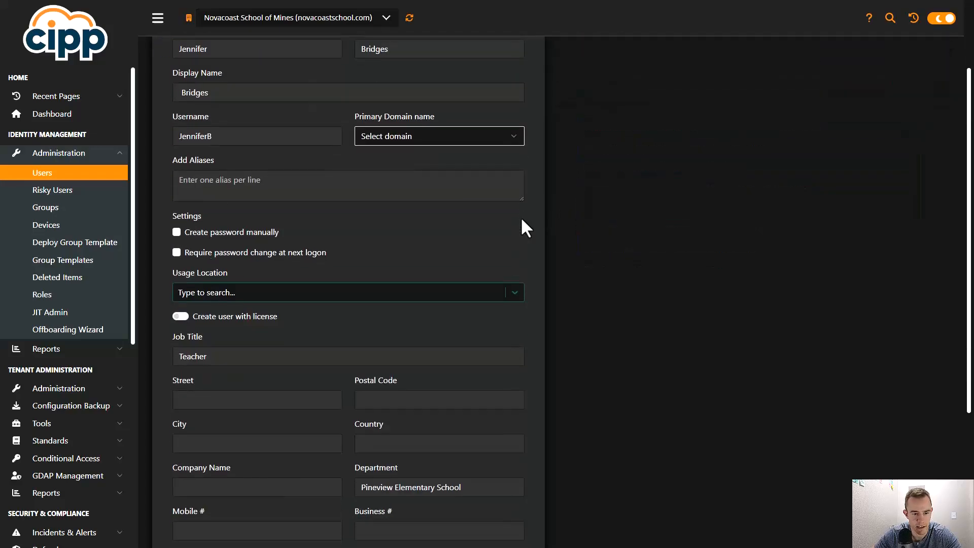
scroll(259, 152, up, 2)
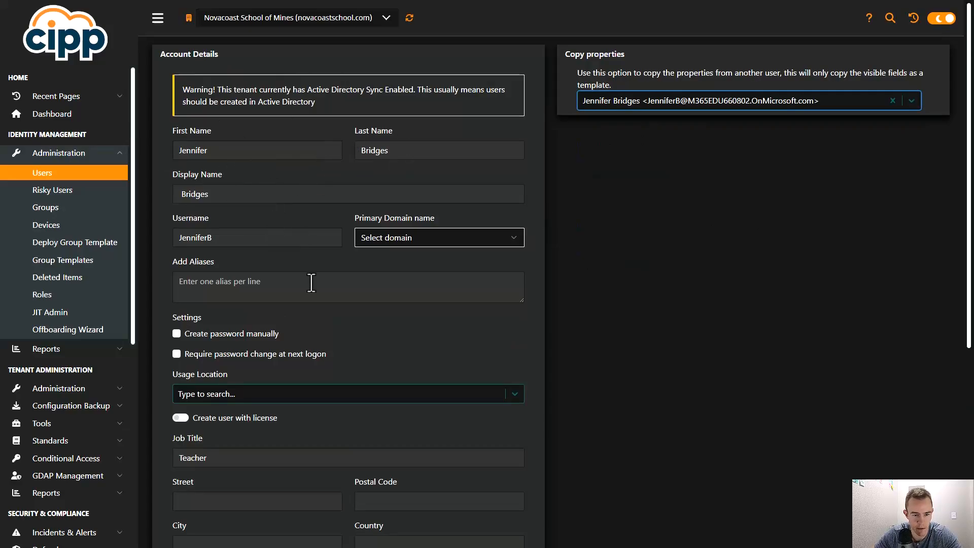
scroll(311, 282, down, 6)
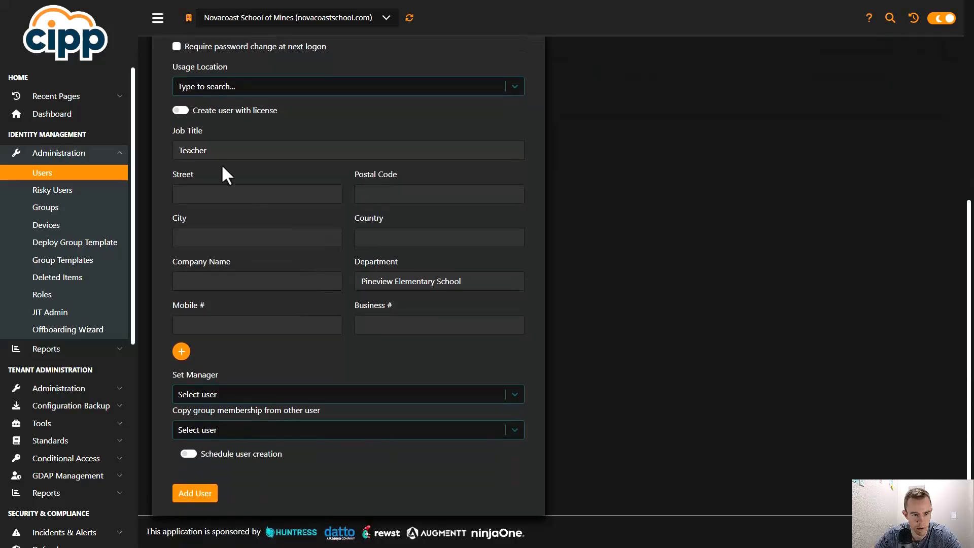
drag(174, 150, 209, 150)
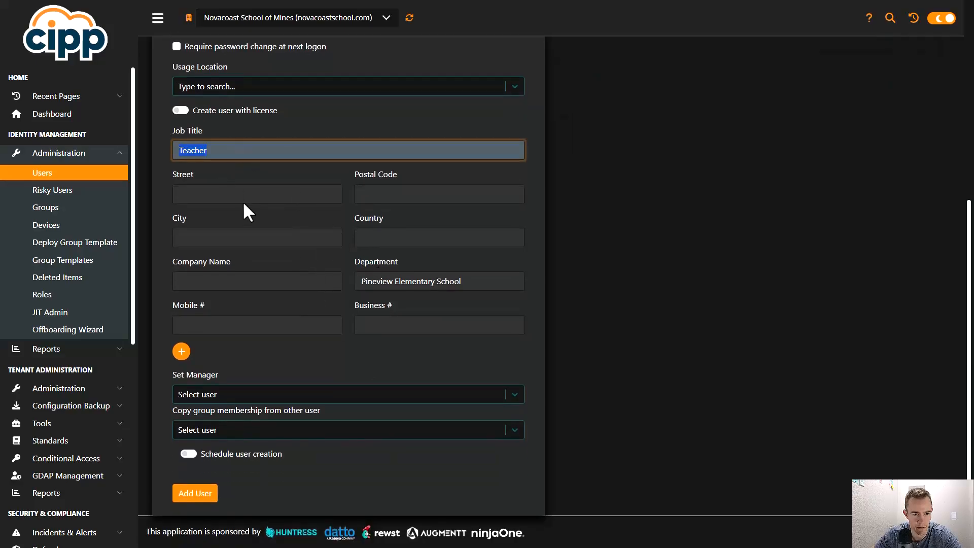
click(363, 282)
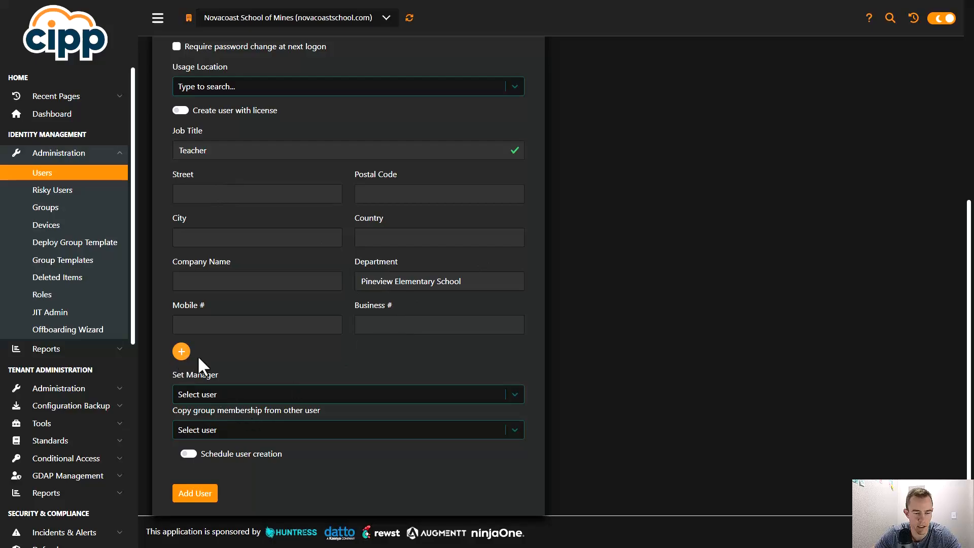
scroll(350, 293, up, 4)
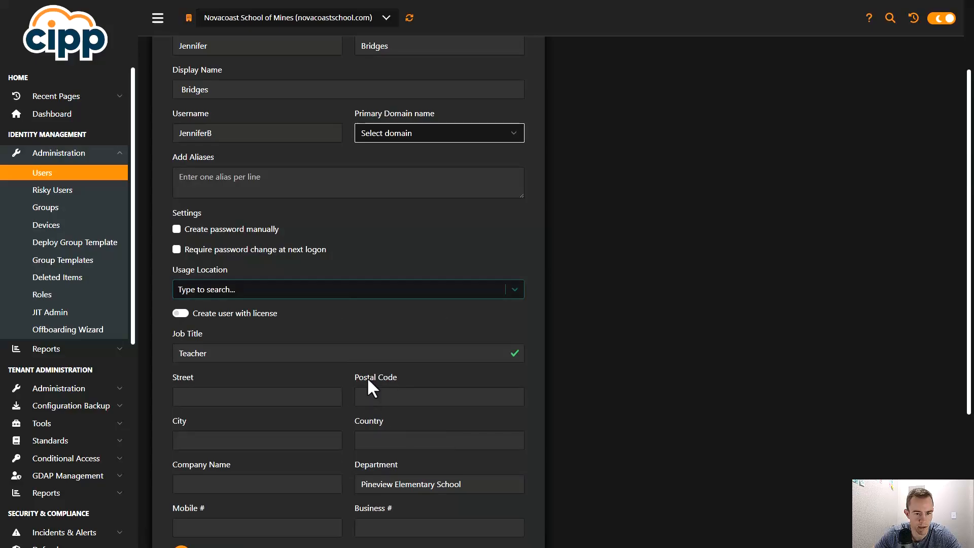
View the licenses that can be assigned when creating the user, leaving license assignment turned off.
click(183, 314)
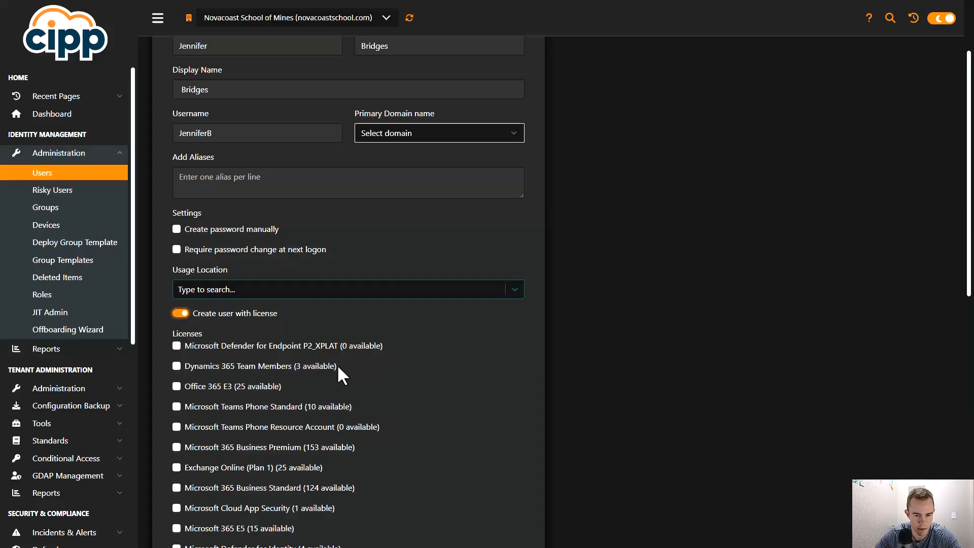
click(182, 313)
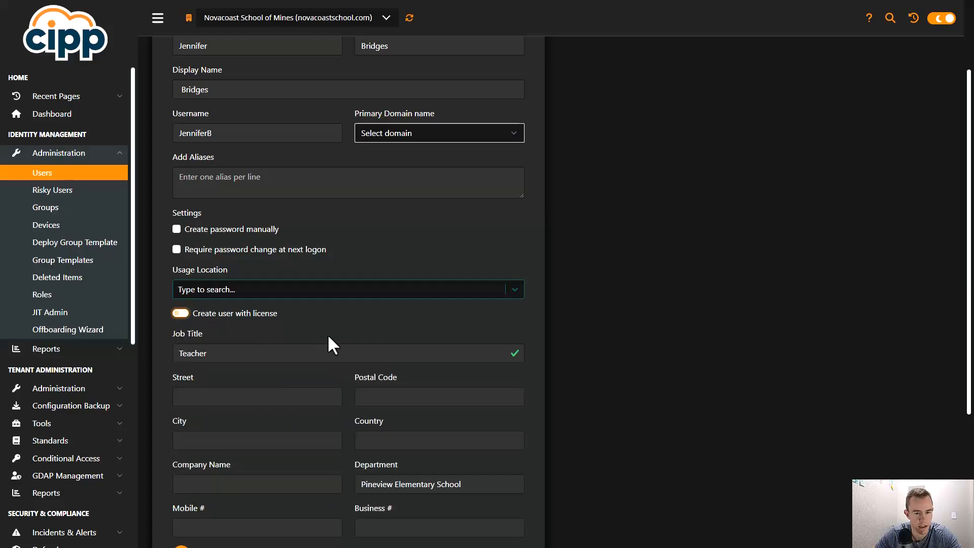
scroll(329, 338, down, 4)
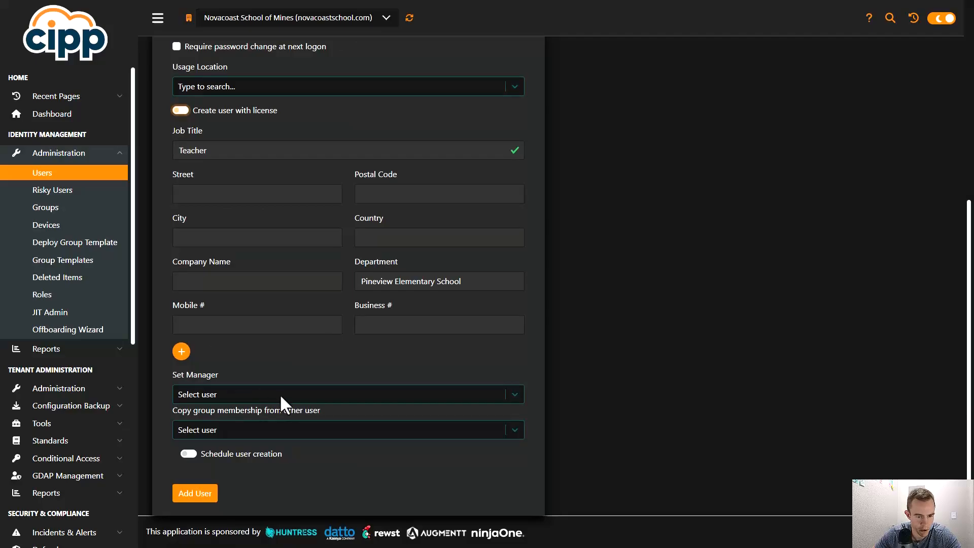
Copy the group membership from the fifth listed user and turn on scheduled creation for the new account.
click(270, 430)
scroll(419, 458, down, 2)
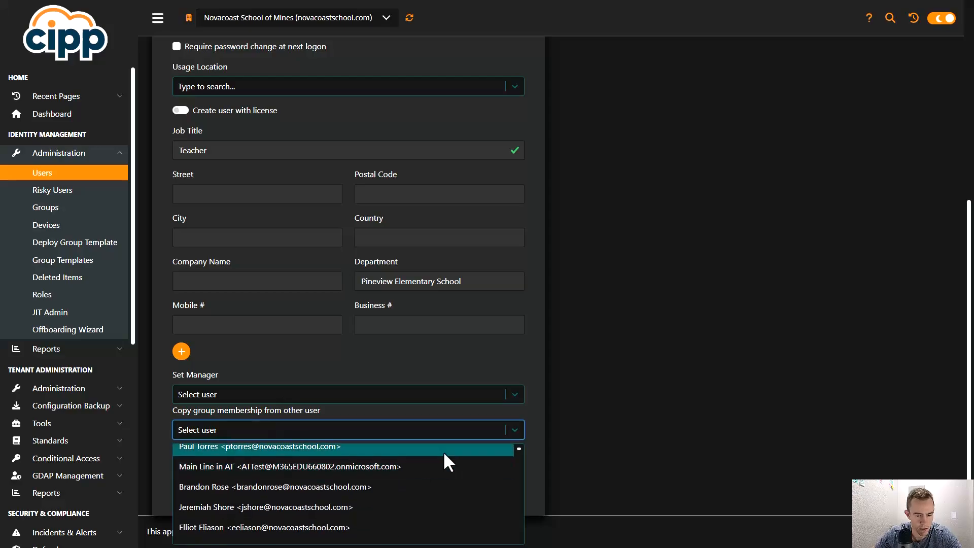
click(392, 491)
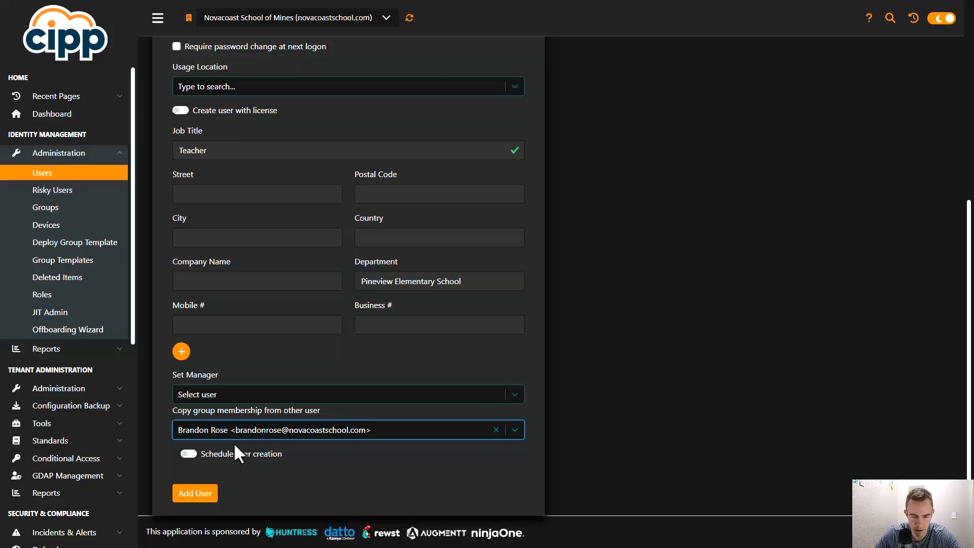
click(188, 453)
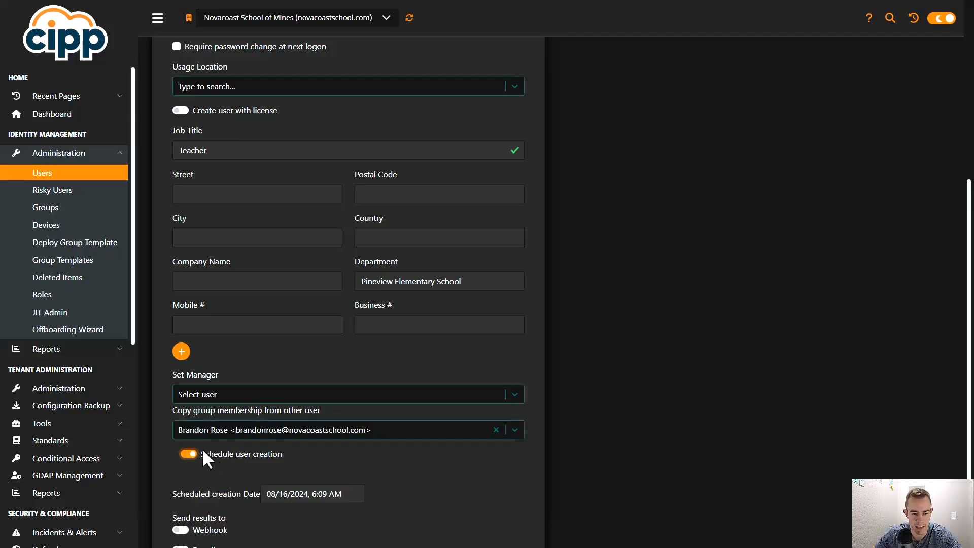
scroll(228, 436, down, 2)
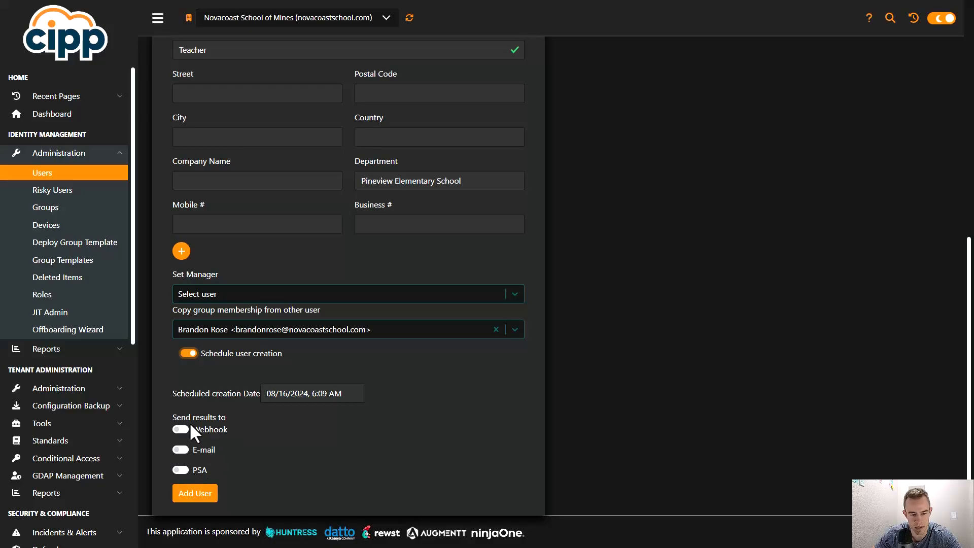
Review the filled-in new user form, including the group membership copy option, the scheduled creation date and the result notification choices.
scroll(254, 440, up, 7)
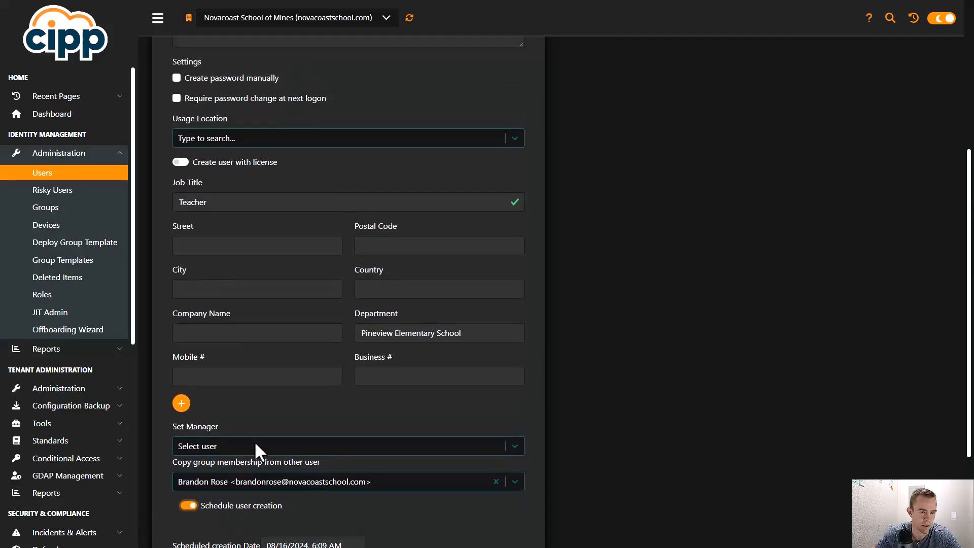
scroll(254, 432, up, 1)
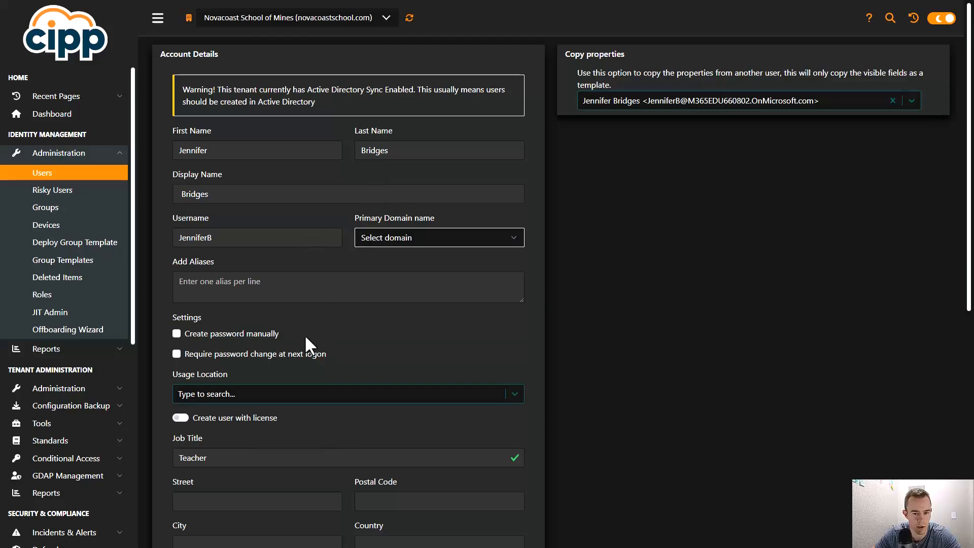
scroll(213, 405, down, 2)
scroll(214, 405, down, 4)
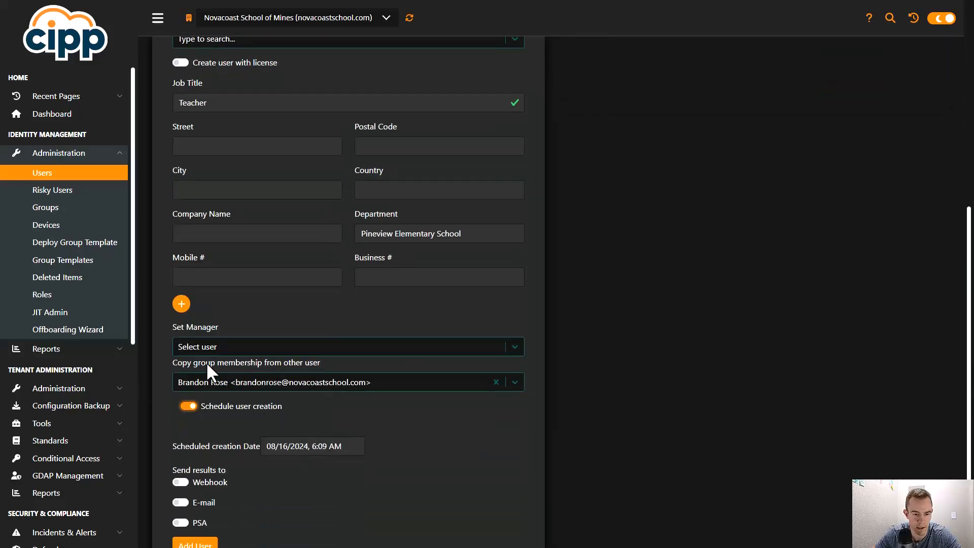
drag(159, 360, 279, 363)
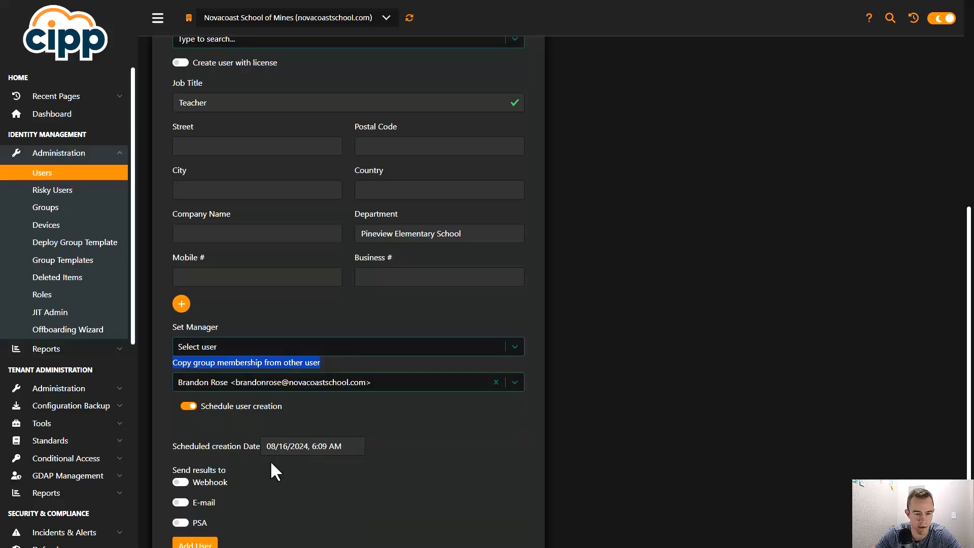
click(294, 409)
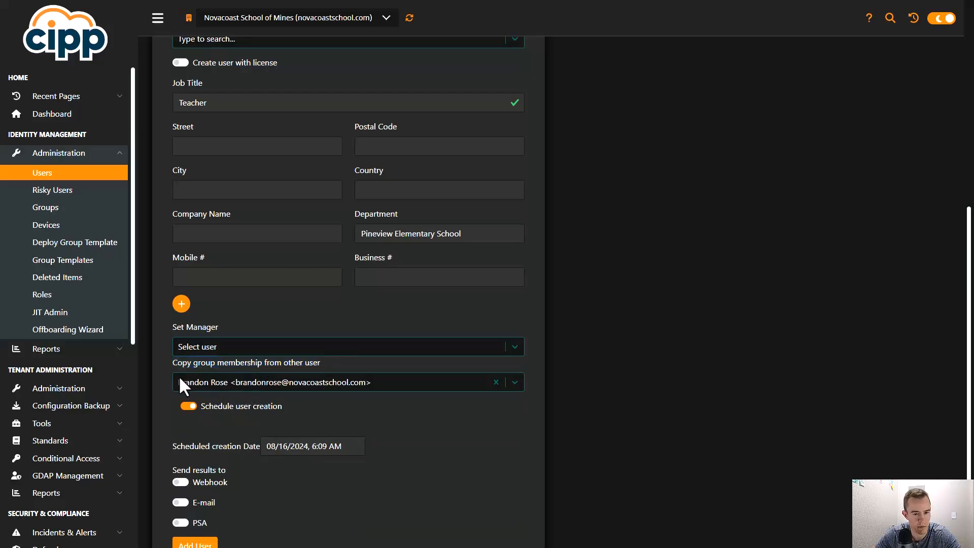
Open the Offboarding Wizard for Novacoast School of Mines, choose the second listed user and proceed to the offboarding settings.
click(106, 336)
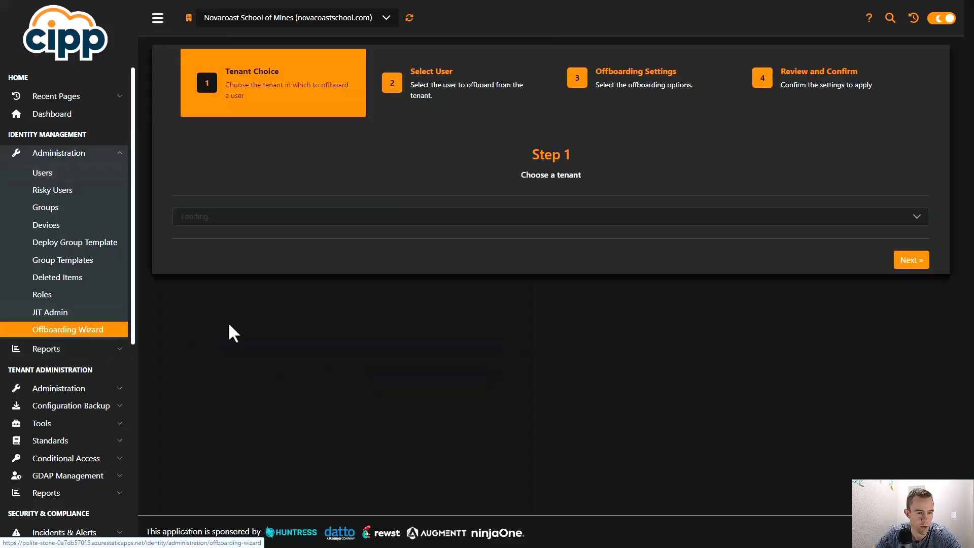
click(911, 260)
click(785, 227)
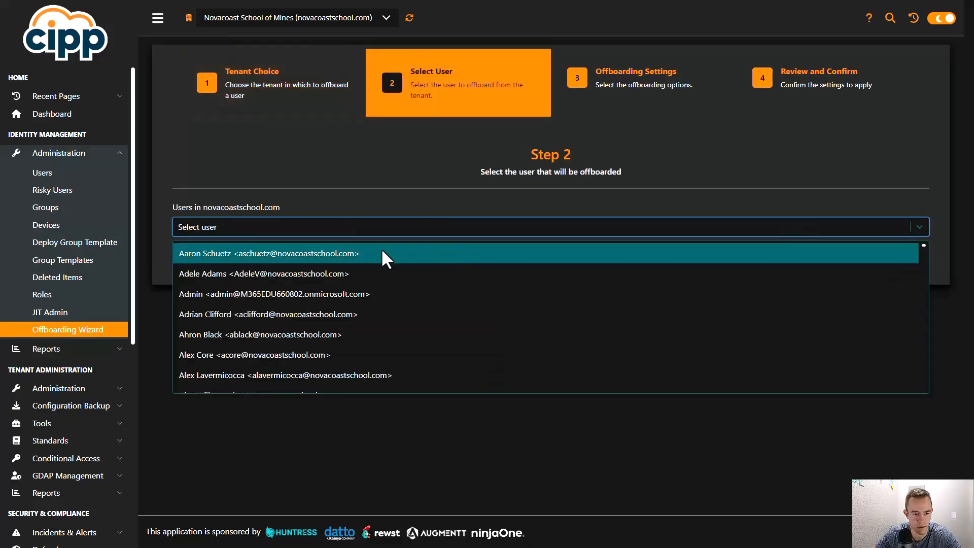
click(387, 277)
click(909, 273)
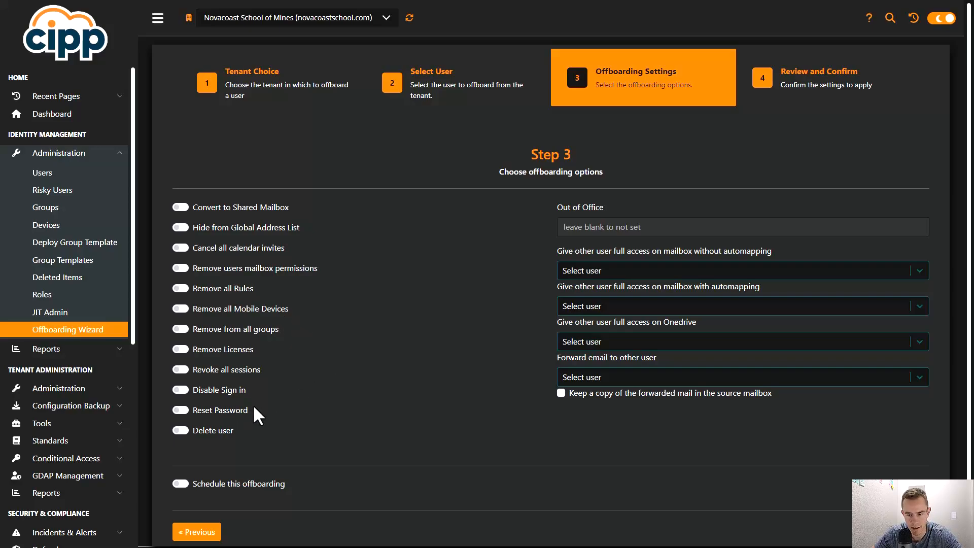
Check the option for giving another user full OneDrive access and turn on scheduling for this offboarding.
drag(555, 321, 718, 328)
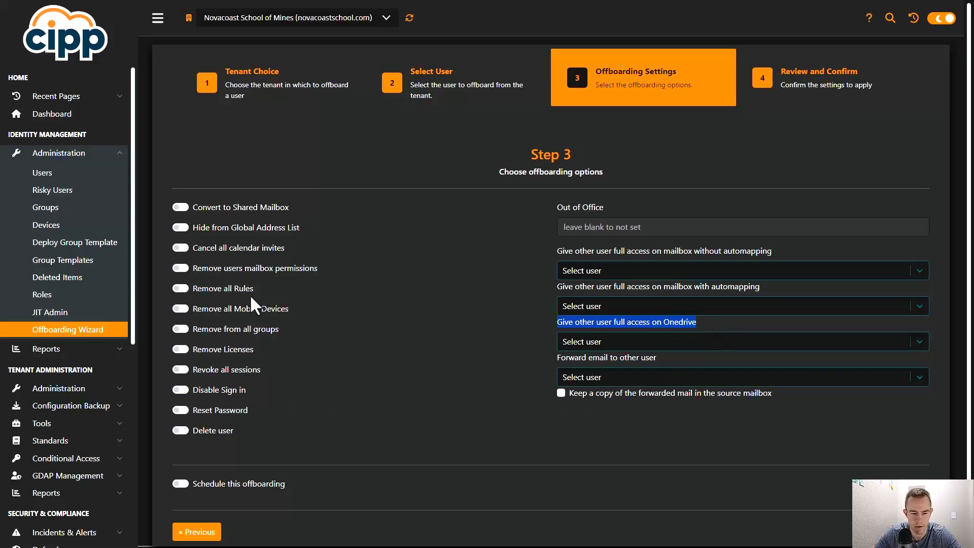
click(417, 320)
scroll(458, 335, down, 1)
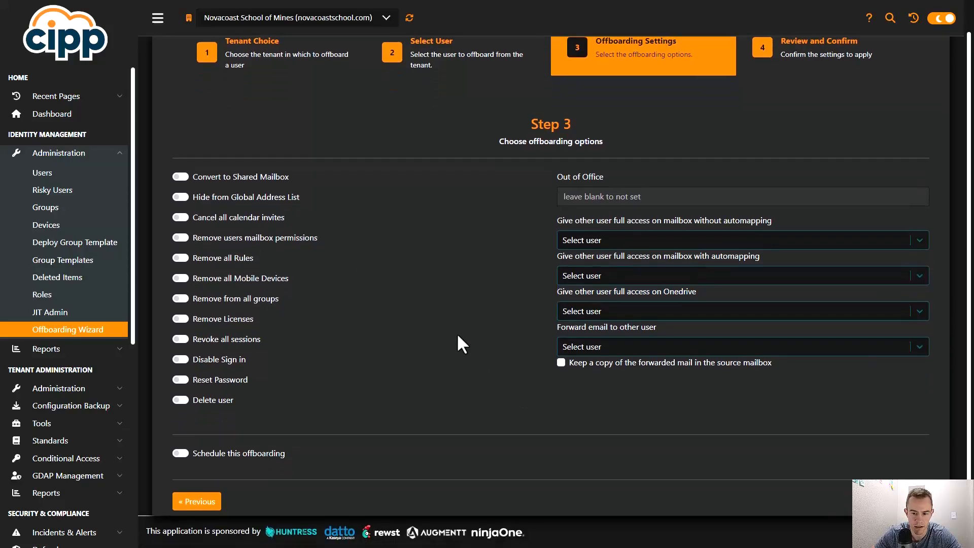
click(182, 453)
scroll(315, 404, down, 2)
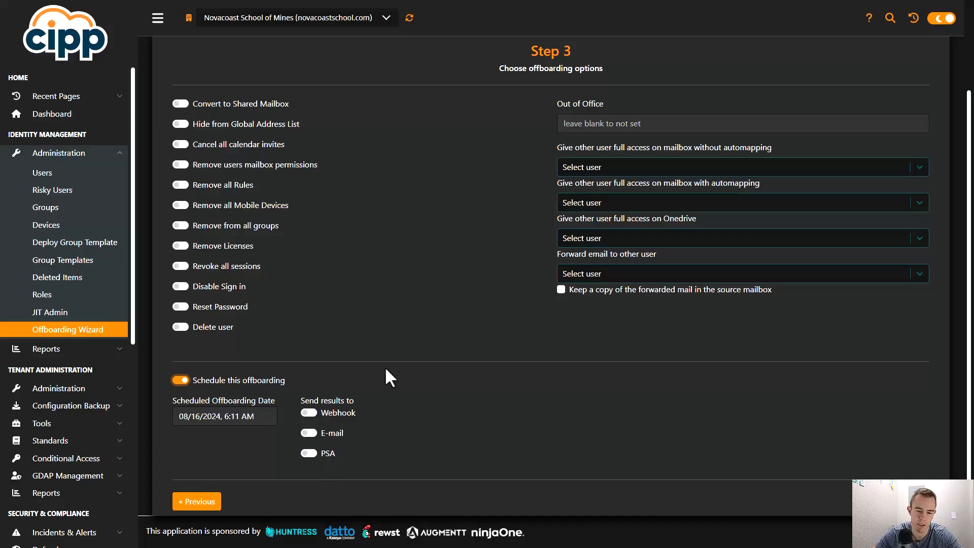
Review the offboarding options and scheduling settings, leaving all offboarding actions off, and proceed to the confirmation summary.
scroll(385, 367, up, 2)
scroll(369, 381, down, 2)
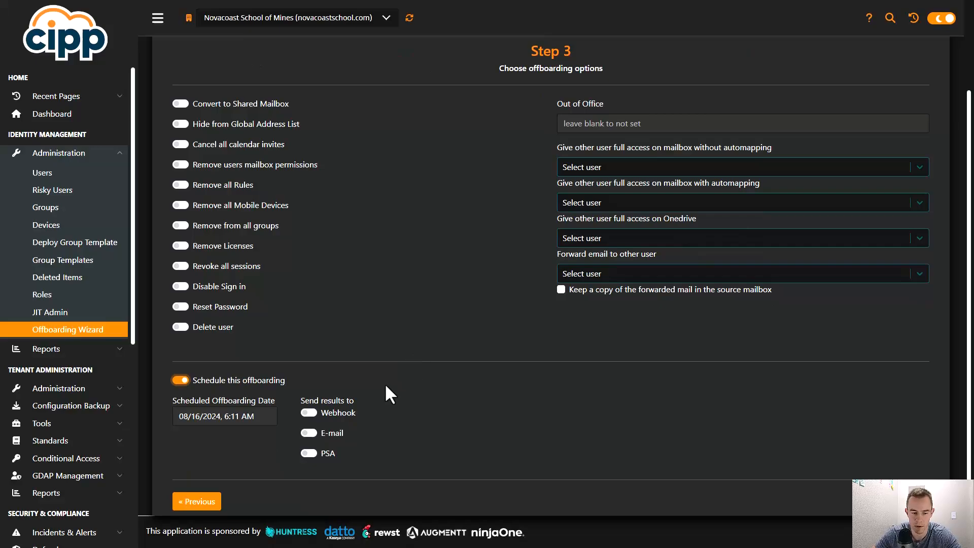
scroll(396, 376, up, 2)
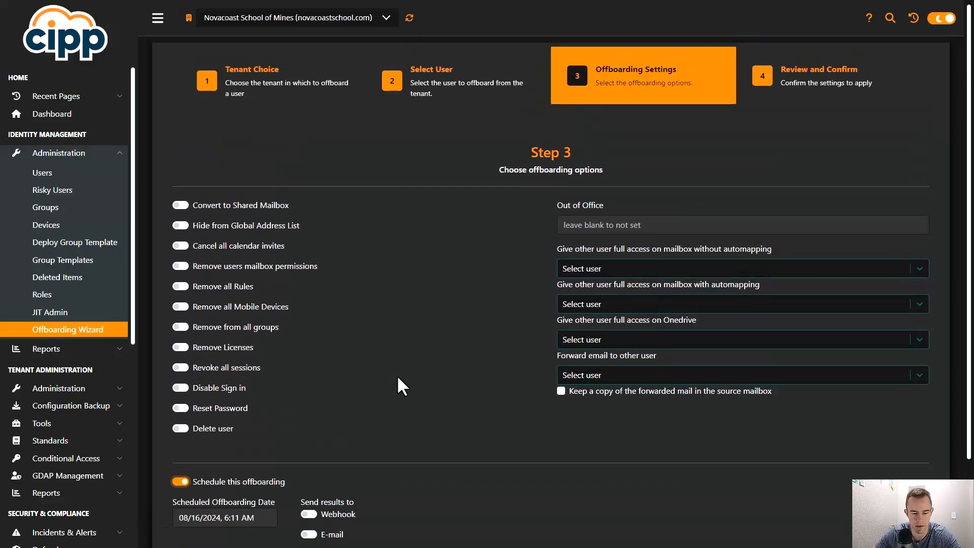
scroll(396, 375, down, 1)
scroll(402, 387, down, 1)
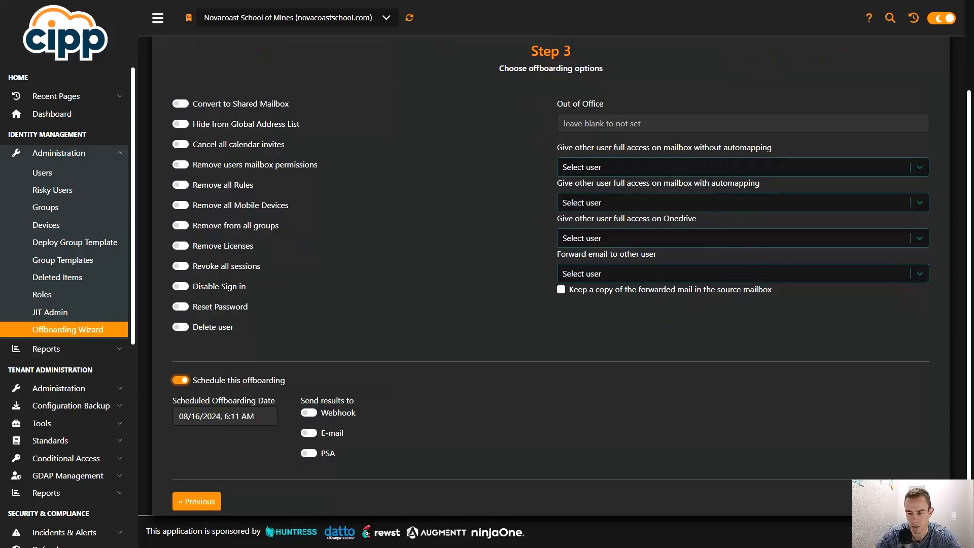
click(912, 501)
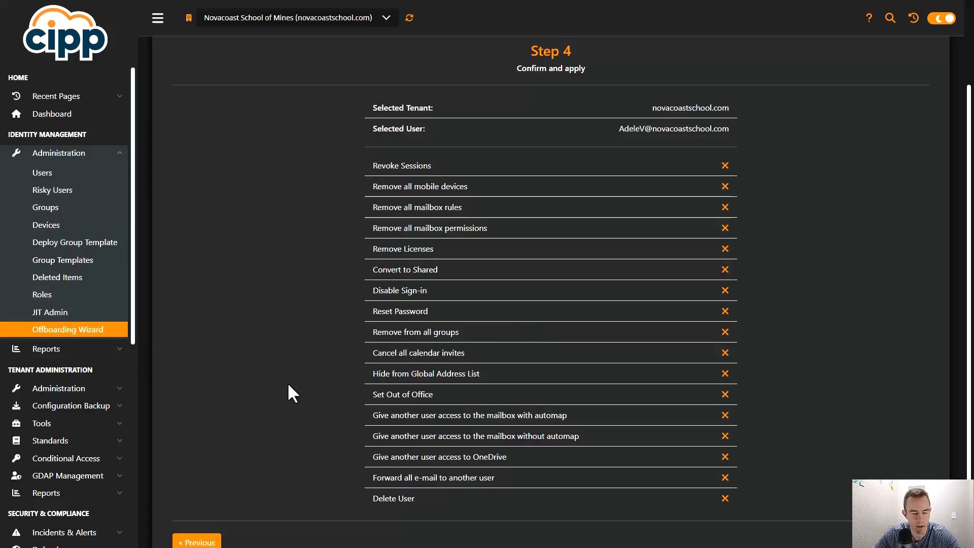
Open the JIT Admin form, compare the fields for new and existing users, and leave Existing User selected.
click(75, 315)
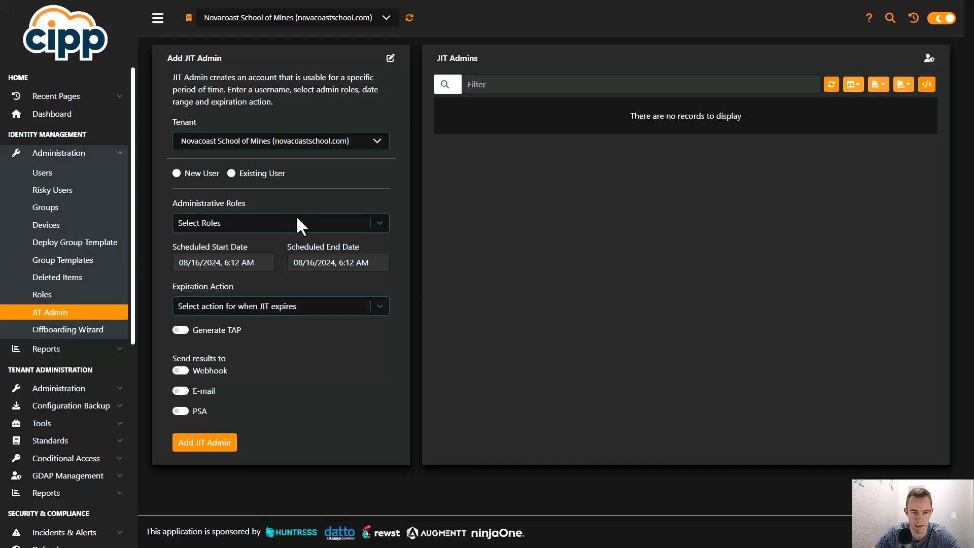
click(177, 173)
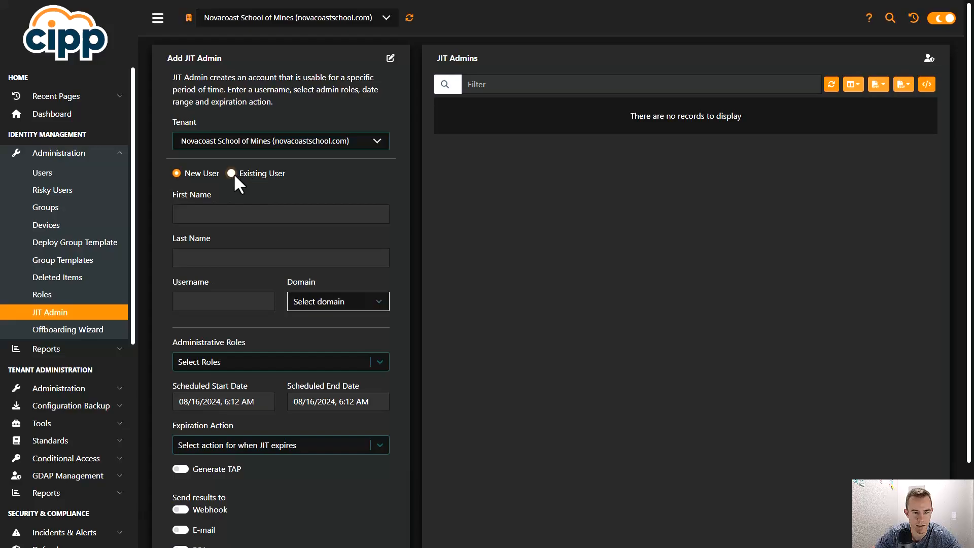
click(232, 173)
click(177, 173)
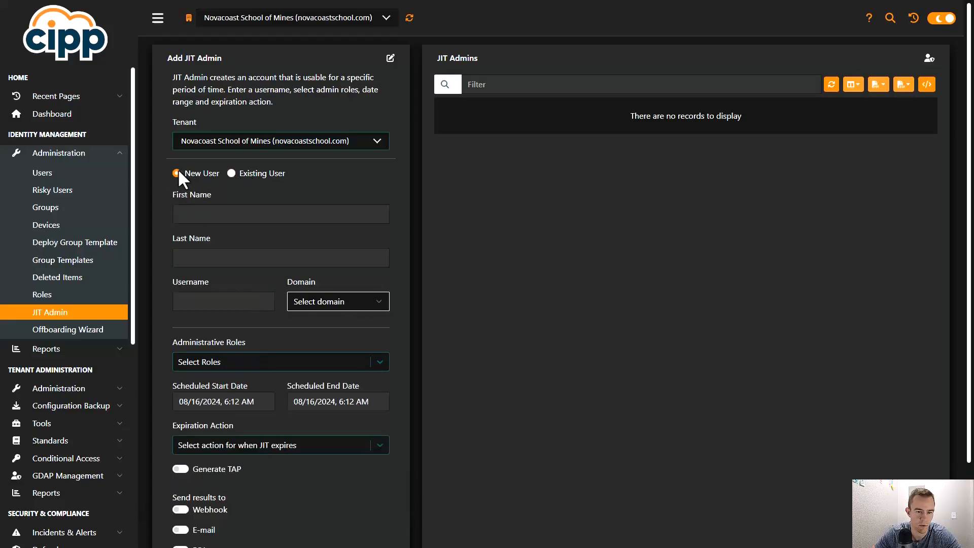
click(231, 173)
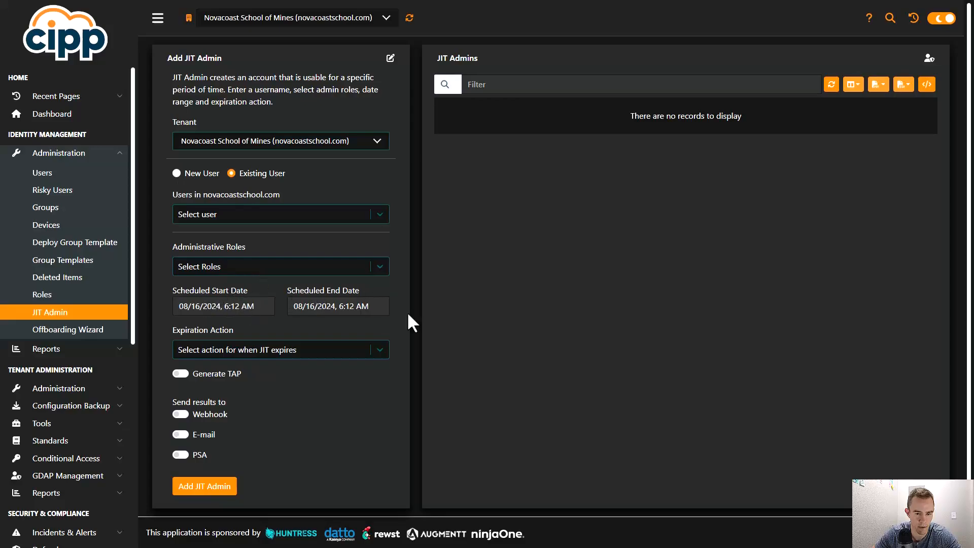
View the available expiration actions for the JIT admin without choosing one and turn on Generate TAP.
click(373, 350)
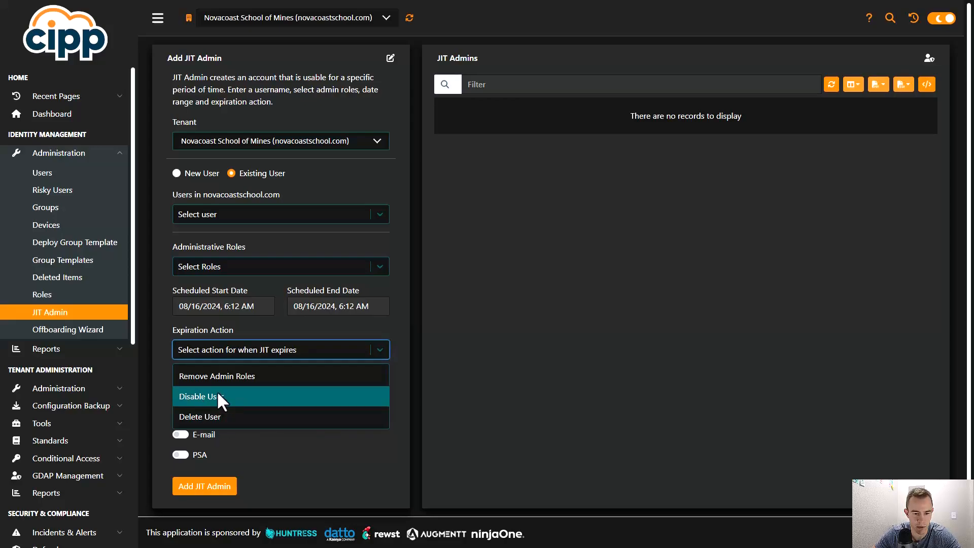
click(383, 345)
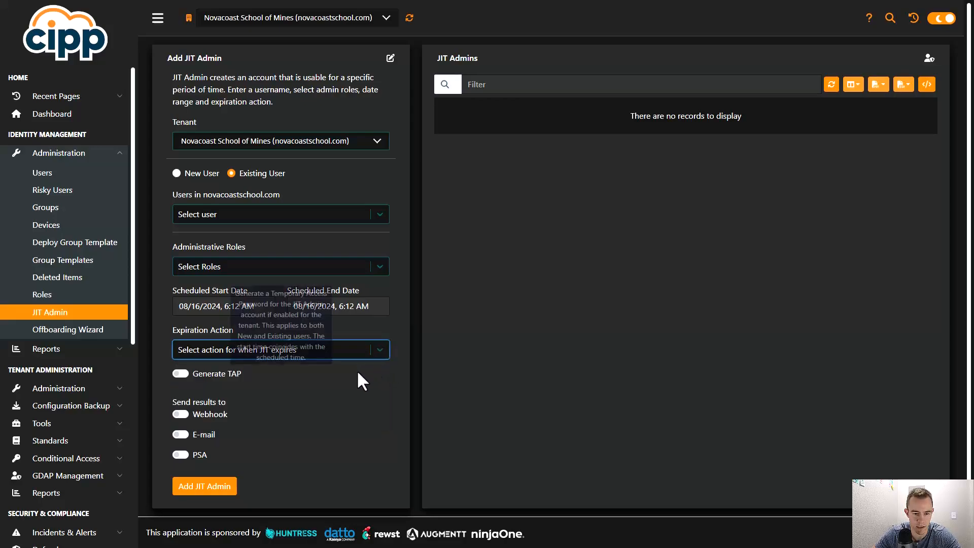
click(180, 374)
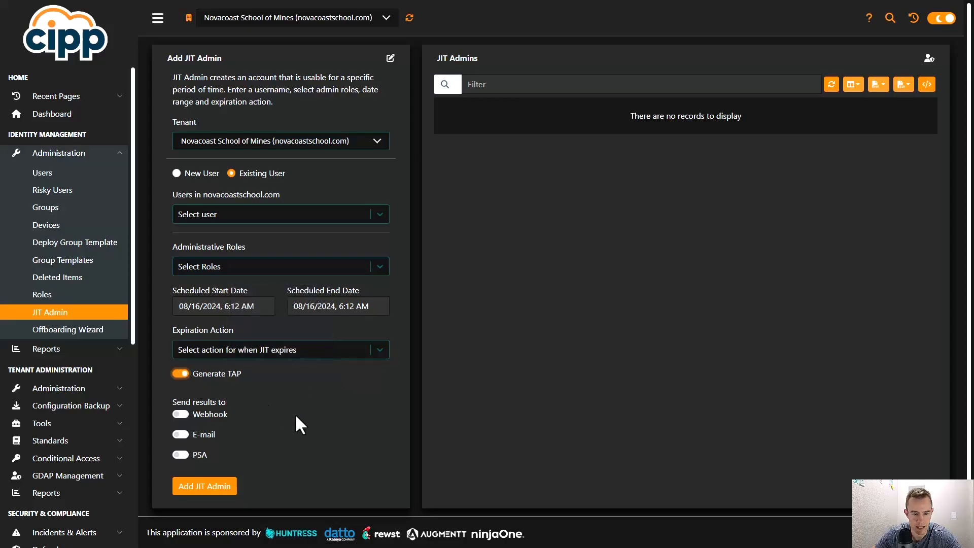
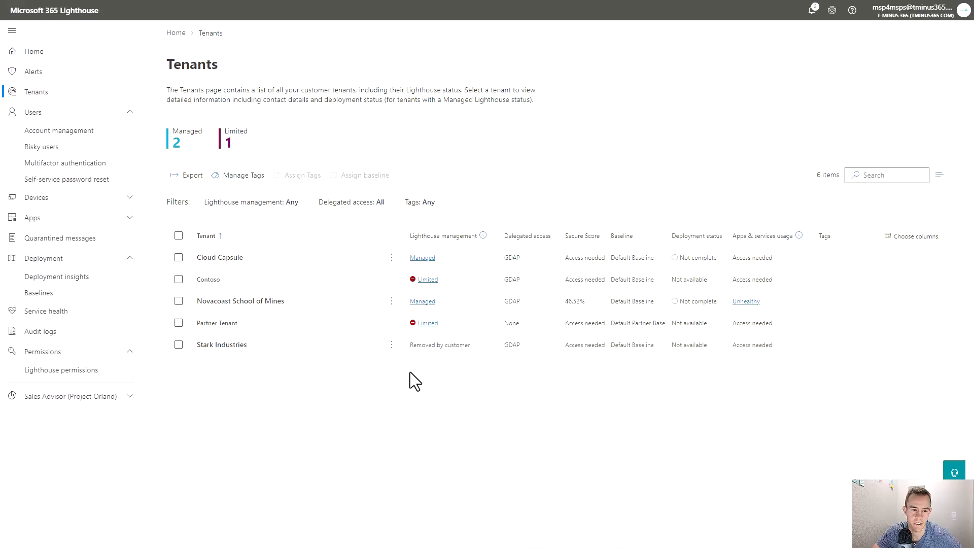
Switch to Microsoft 365 Lighthouse, view the services manageable for the Cloud Capsule tenant, and return to the Home page.
click(391, 258)
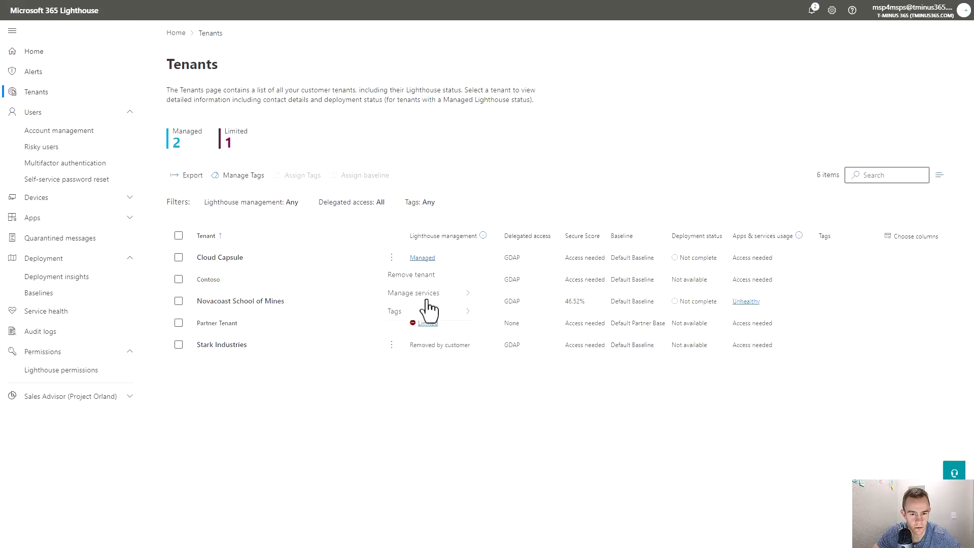
mouse_move(427, 301)
scroll(558, 391, down, 1)
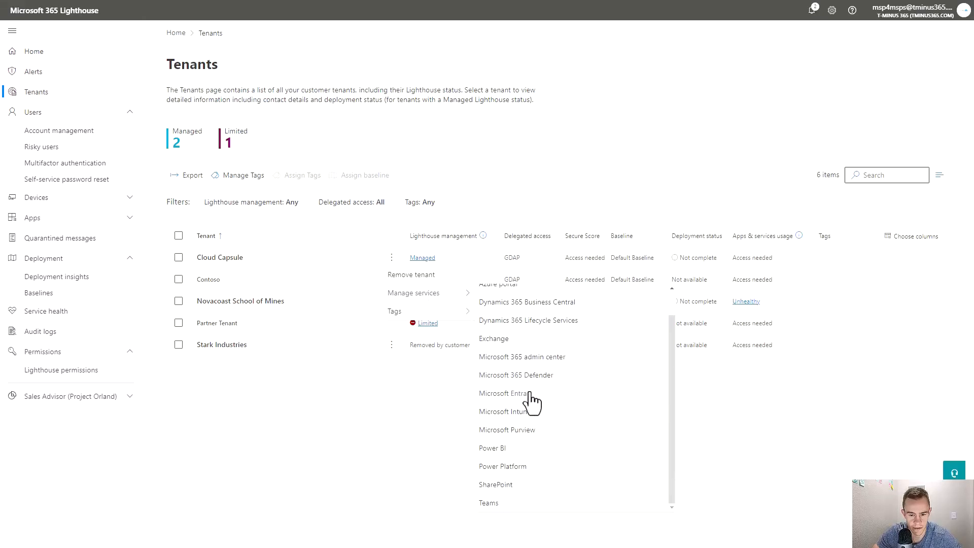
click(414, 390)
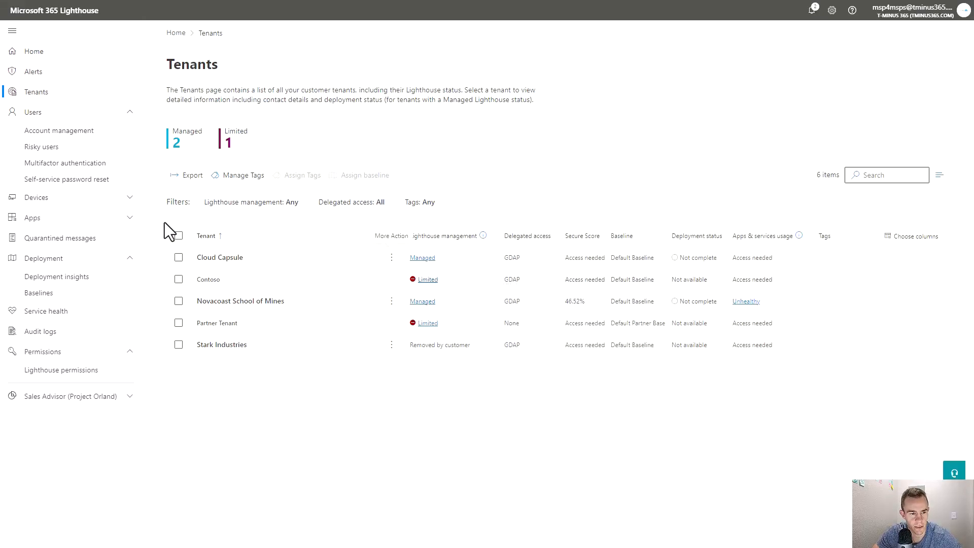
click(59, 93)
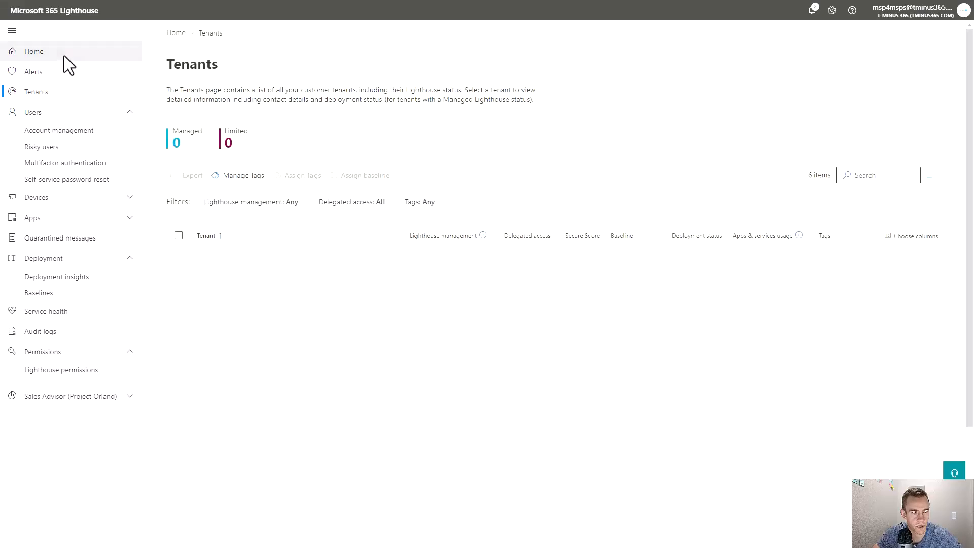
click(63, 52)
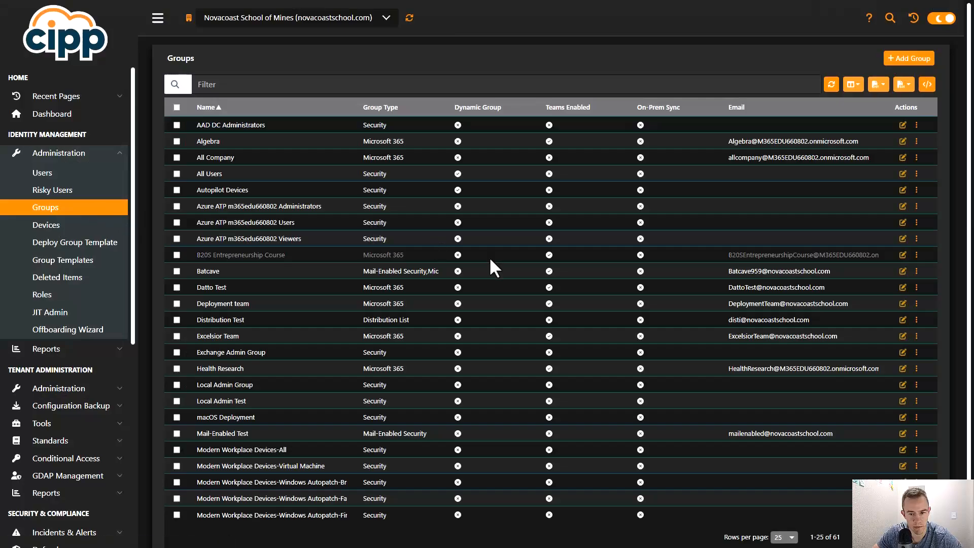
In CIPP, view the actions for the AAD DC Administrators group and start a new group of type Dynamic Group.
click(916, 126)
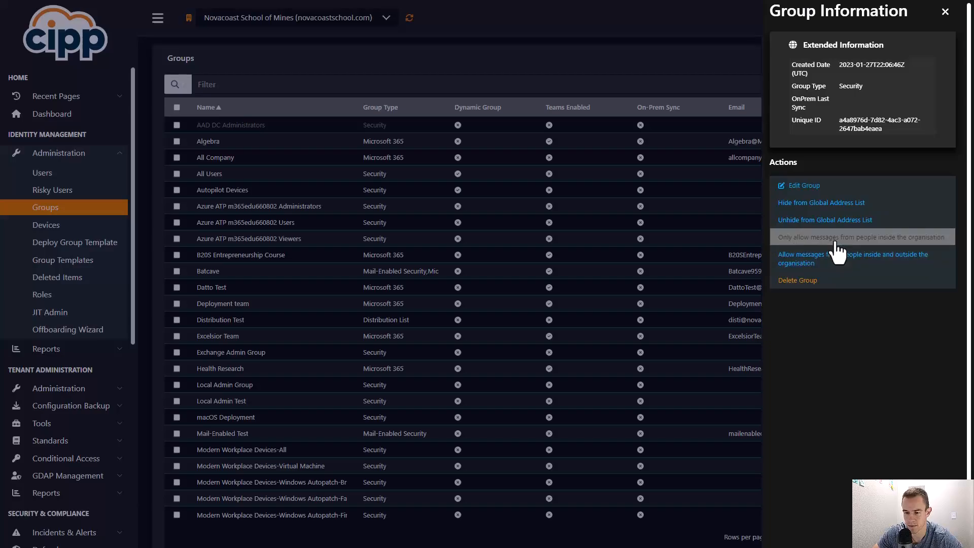
click(945, 11)
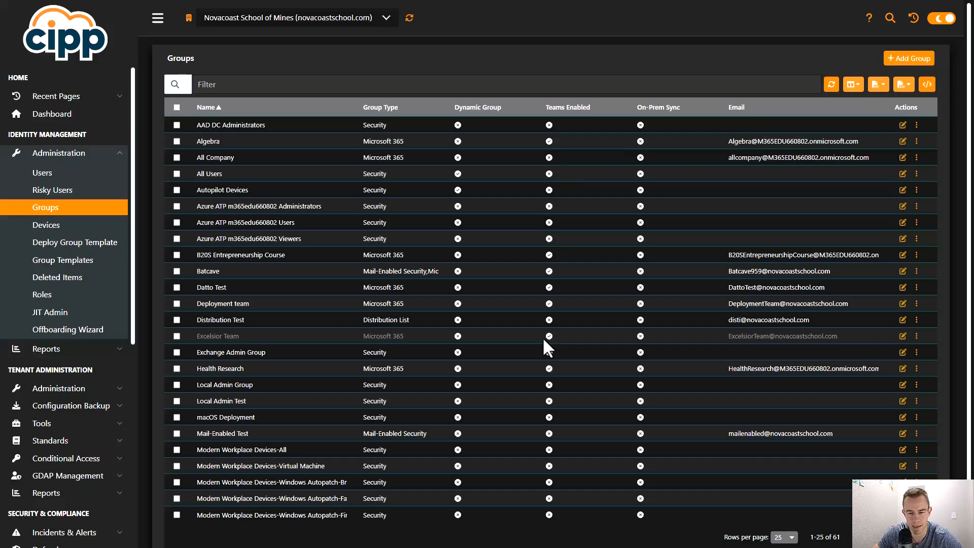
click(917, 59)
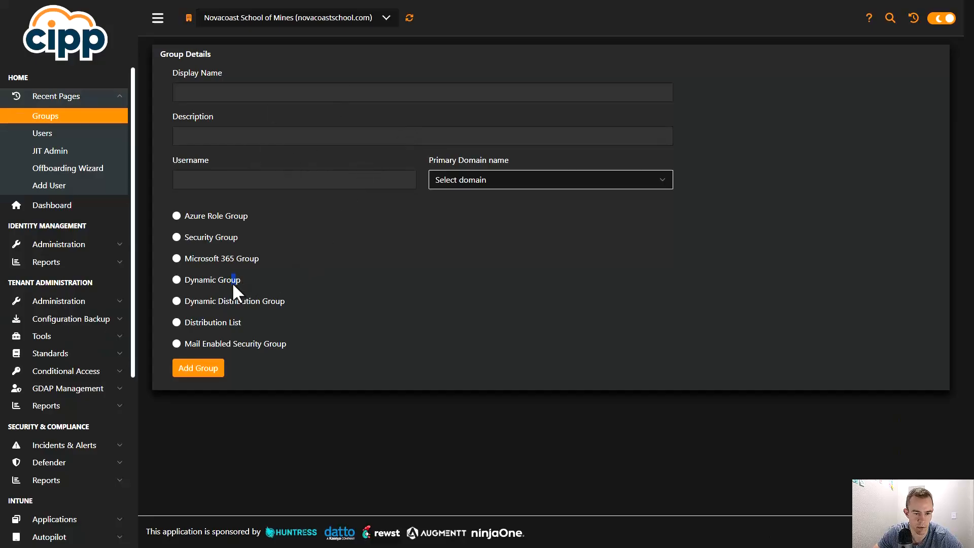
click(175, 278)
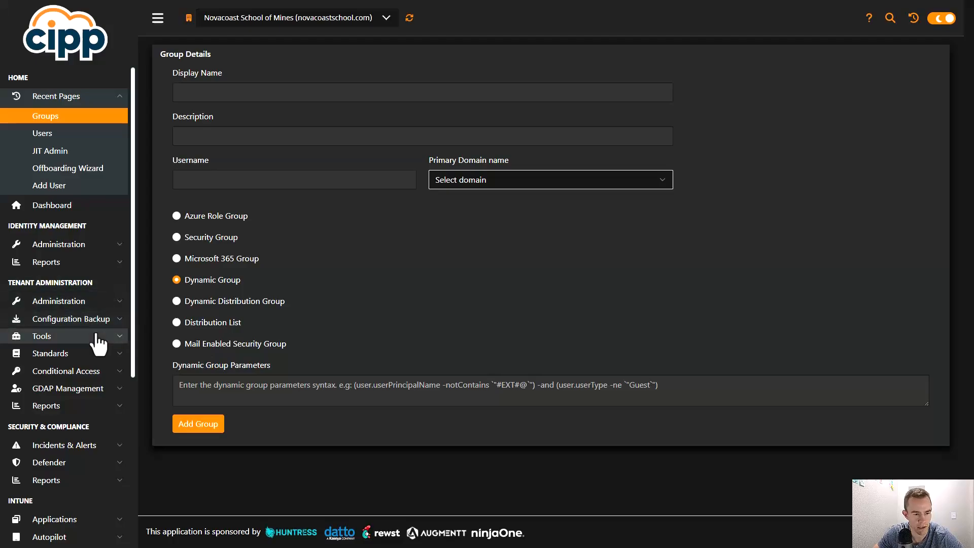
Open the identity management group templates and start a new group template.
click(99, 304)
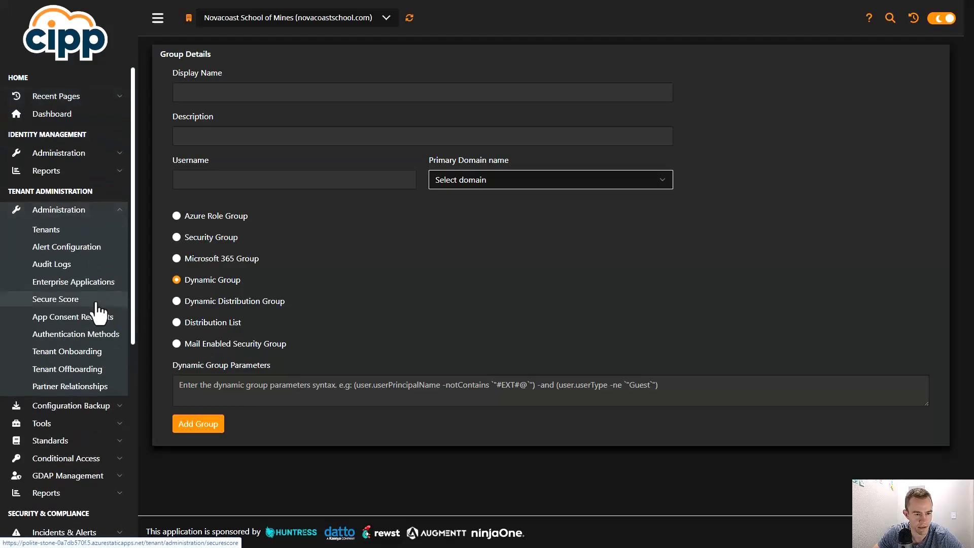
click(89, 213)
click(94, 155)
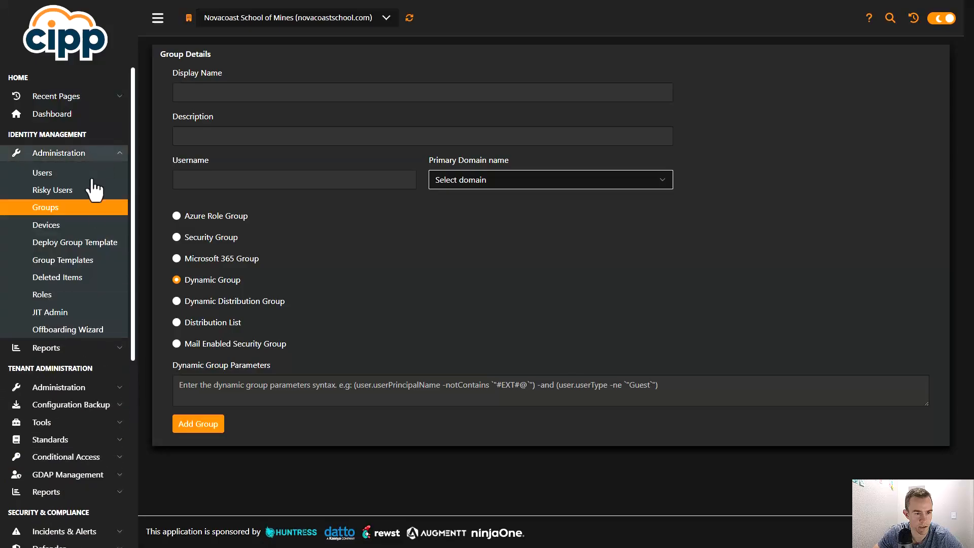
click(75, 261)
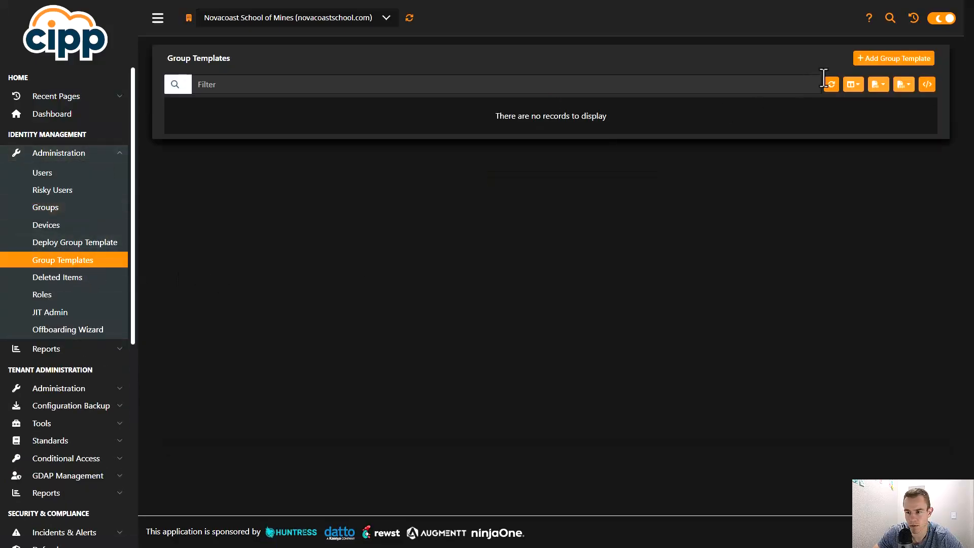
click(864, 59)
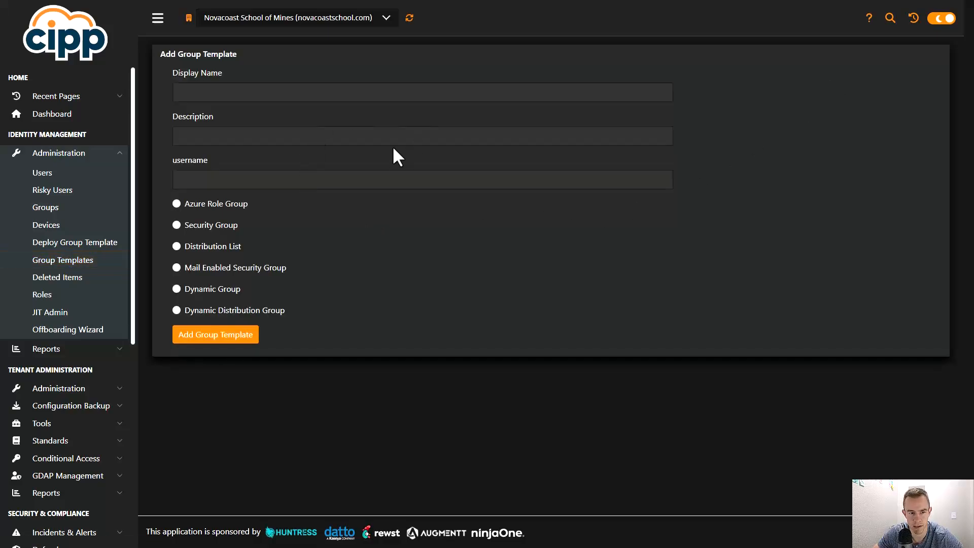
Enter BreakGlass as the new group template's display name and replace it with Windows.
click(277, 93)
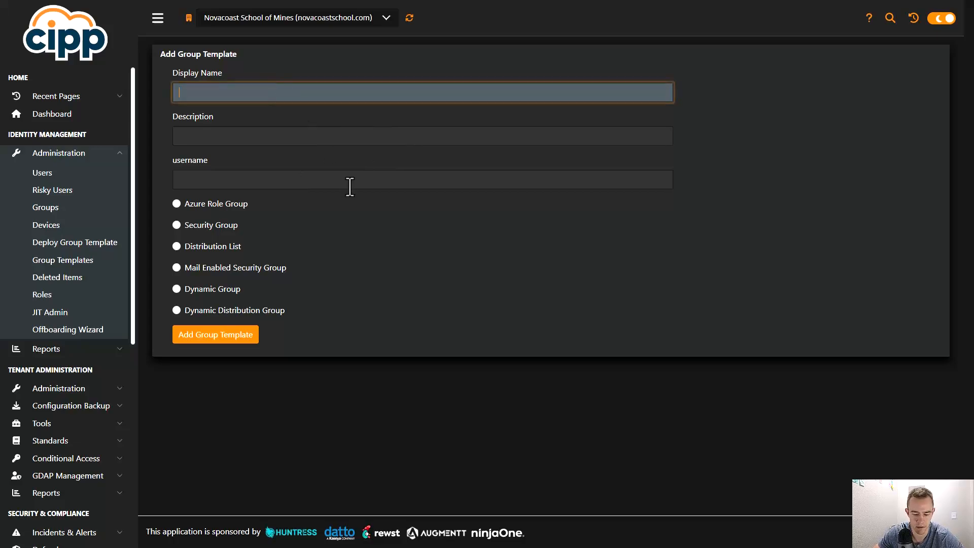
text(BreakG)
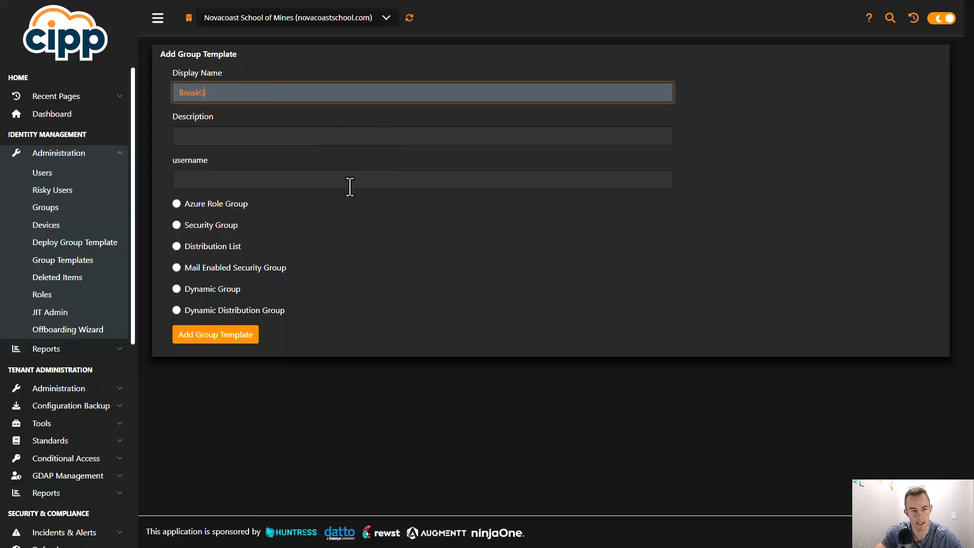
text(lass)
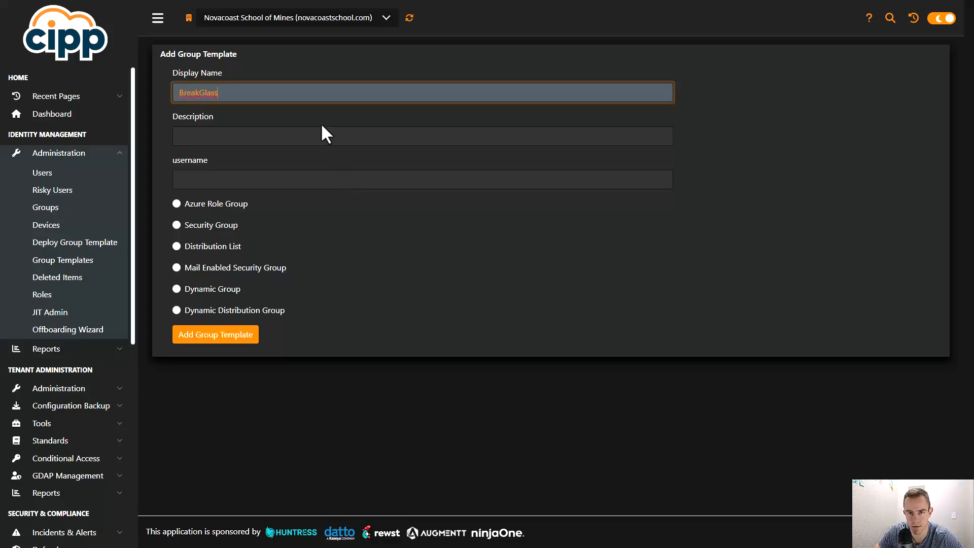
key(ctrl+a)
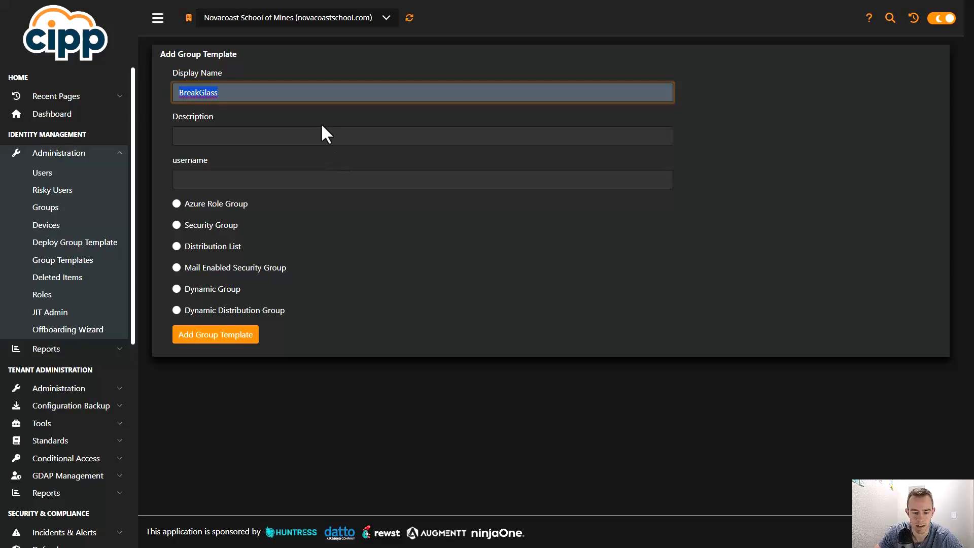
text(W)
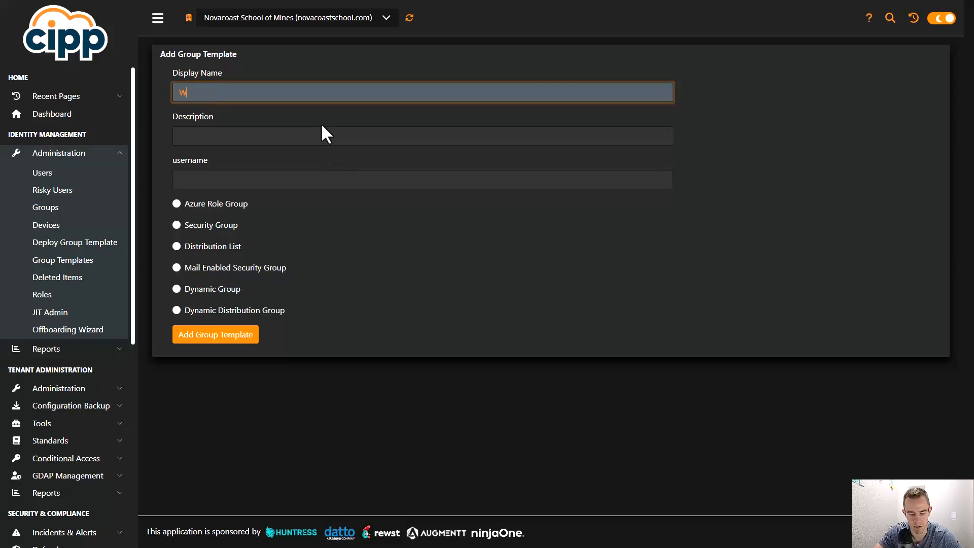
text(indows)
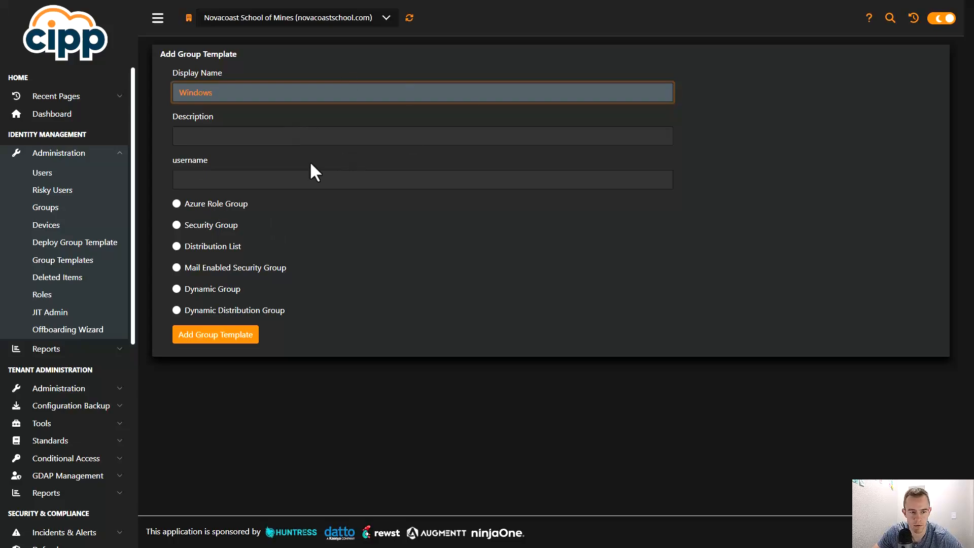
Start deploying a group template to the Novacoast School of Mines tenant and view the available template and group type options.
click(69, 247)
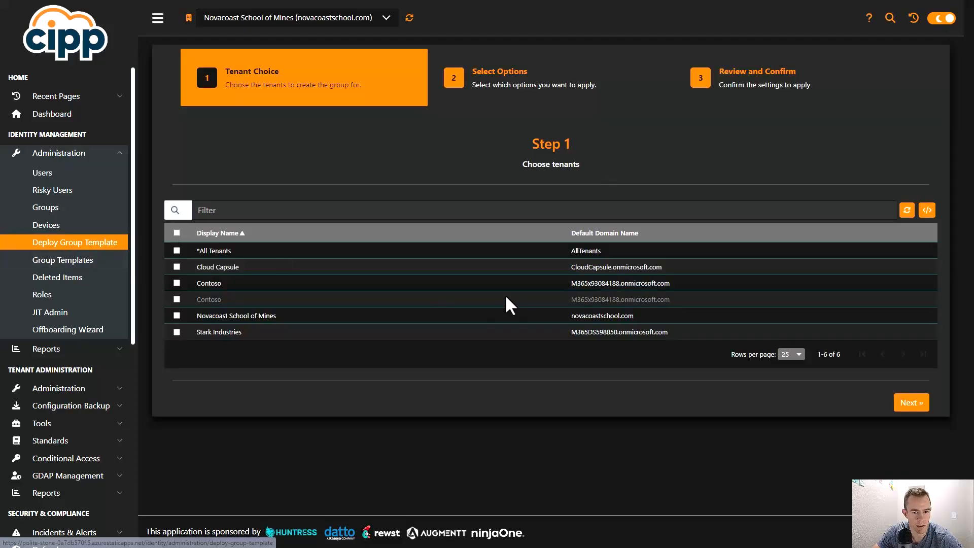
click(177, 316)
click(911, 403)
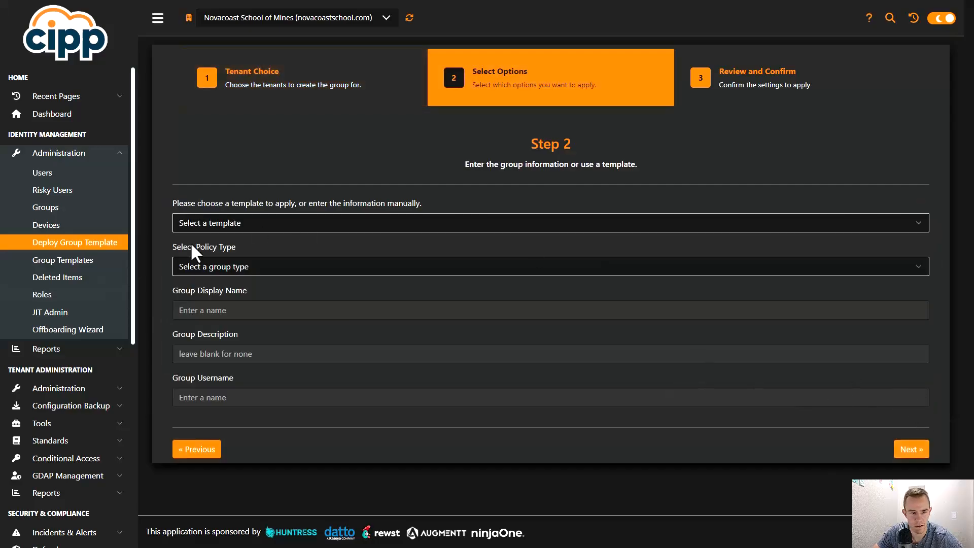
click(240, 222)
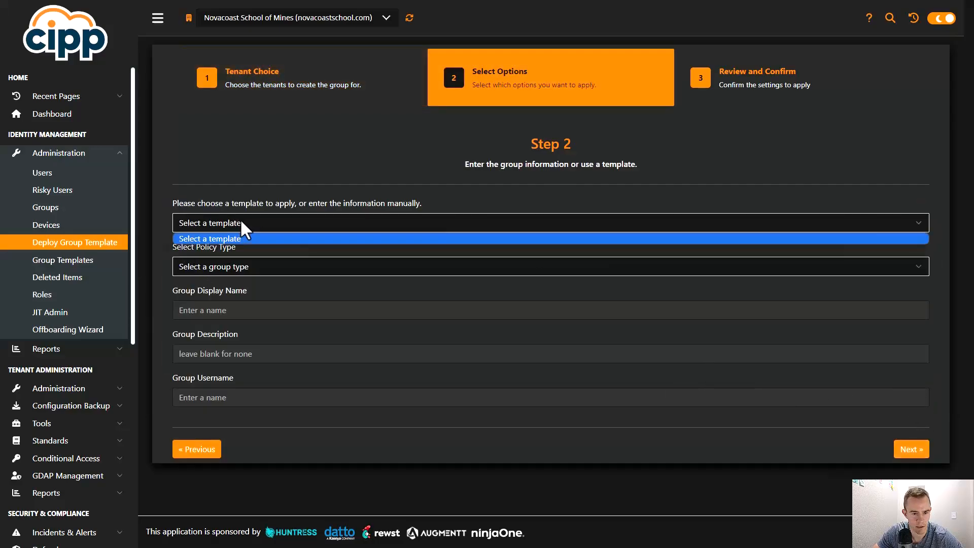
click(273, 256)
click(272, 267)
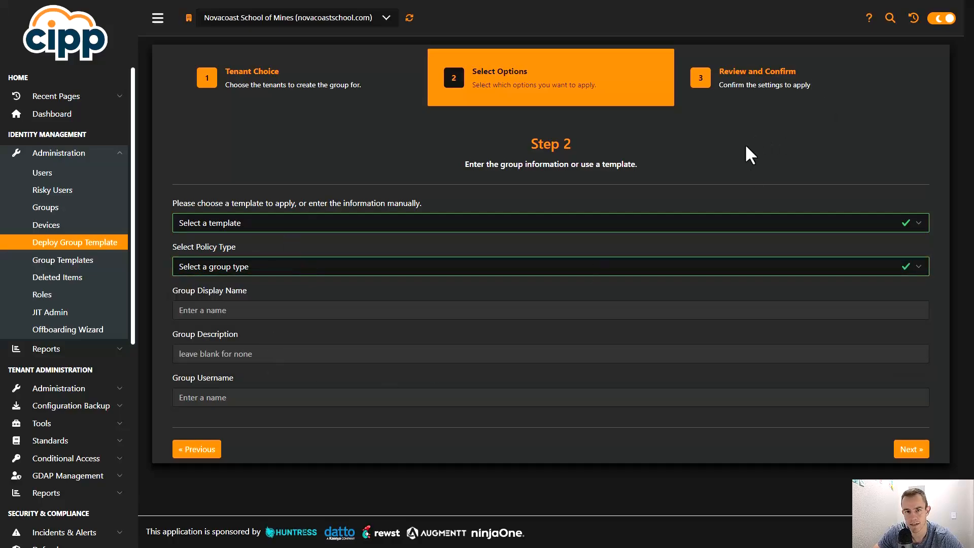
Return to the tenant's groups list and open the AAD DC Administrators group for editing.
click(74, 208)
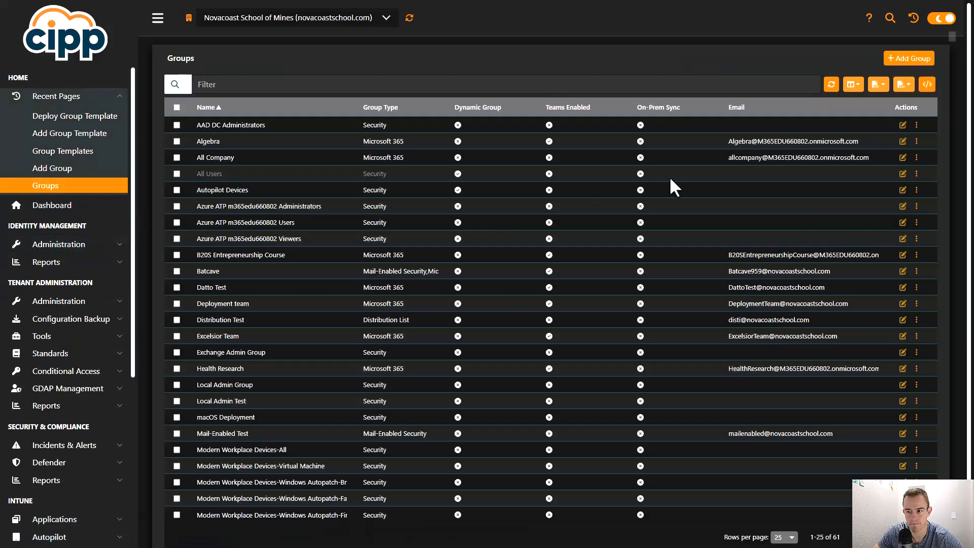
click(902, 125)
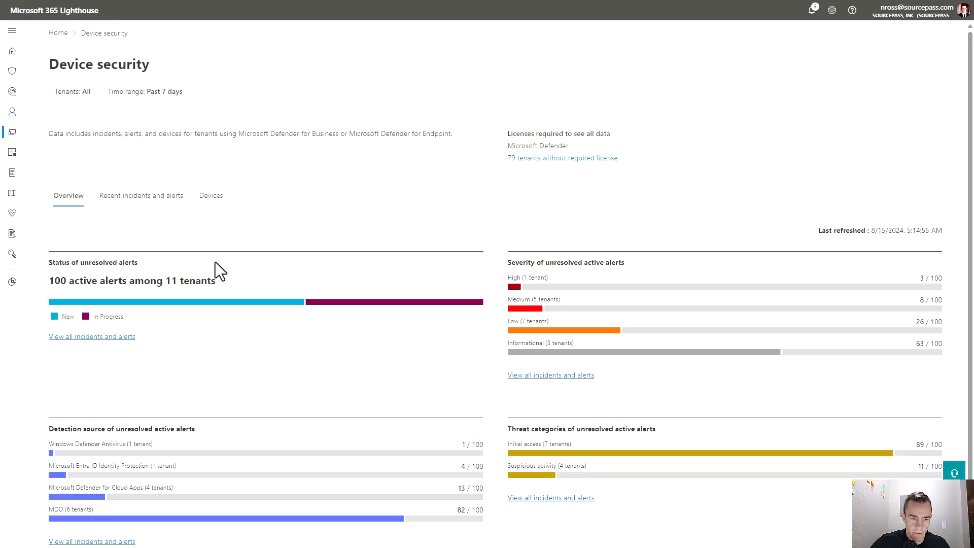
In Microsoft 365 Lighthouse, review the device security overview and open the recent incidents and alerts.
scroll(215, 262, down, 1)
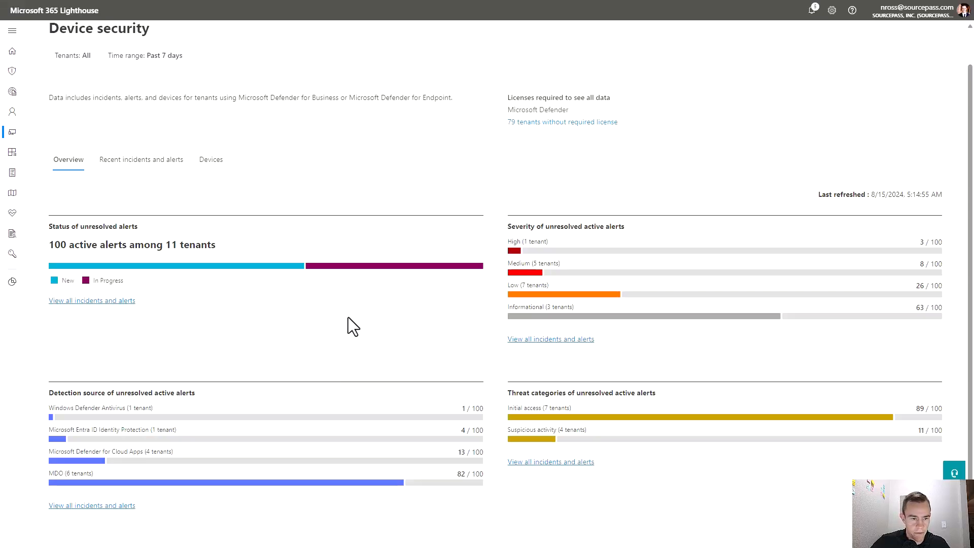
scroll(259, 304, up, 1)
click(156, 202)
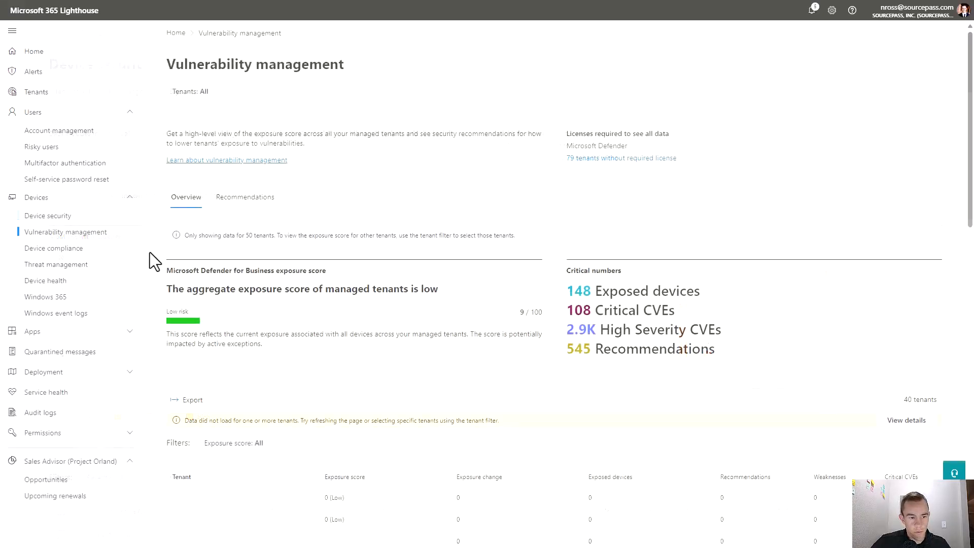
Examine the vulnerability management recommendations across all tenants, including their exposed devices and CVE severity columns.
click(264, 203)
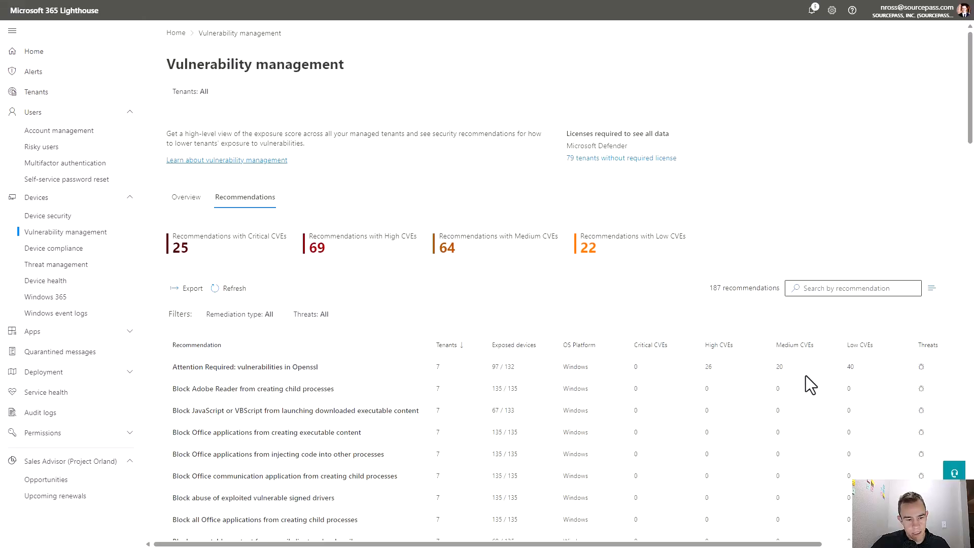
scroll(452, 397, down, 5)
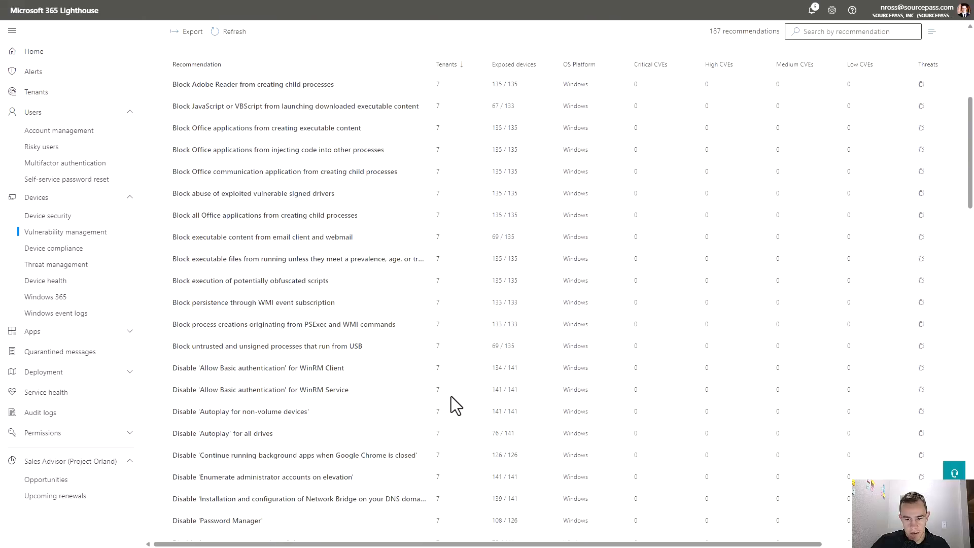
scroll(451, 397, up, 3)
scroll(452, 397, up, 2)
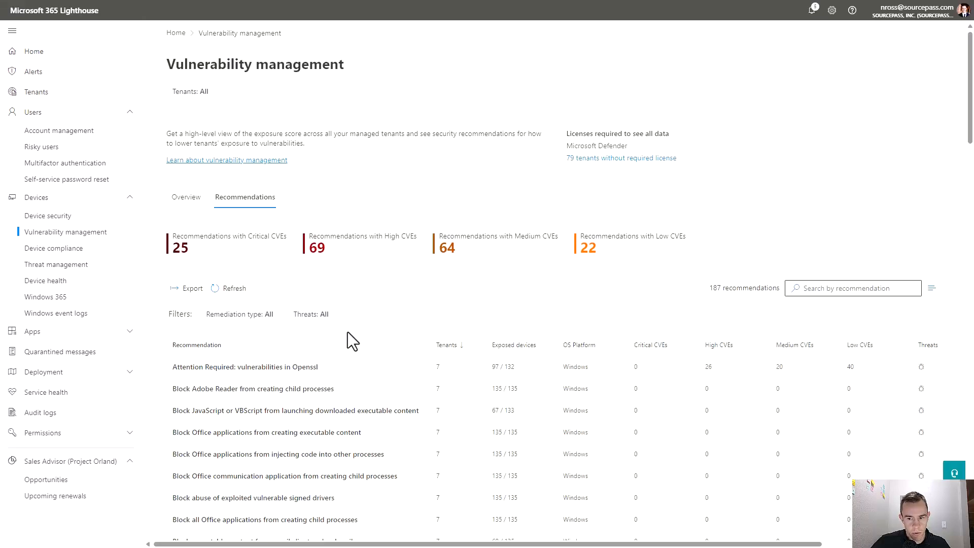
scroll(348, 333, down, 5)
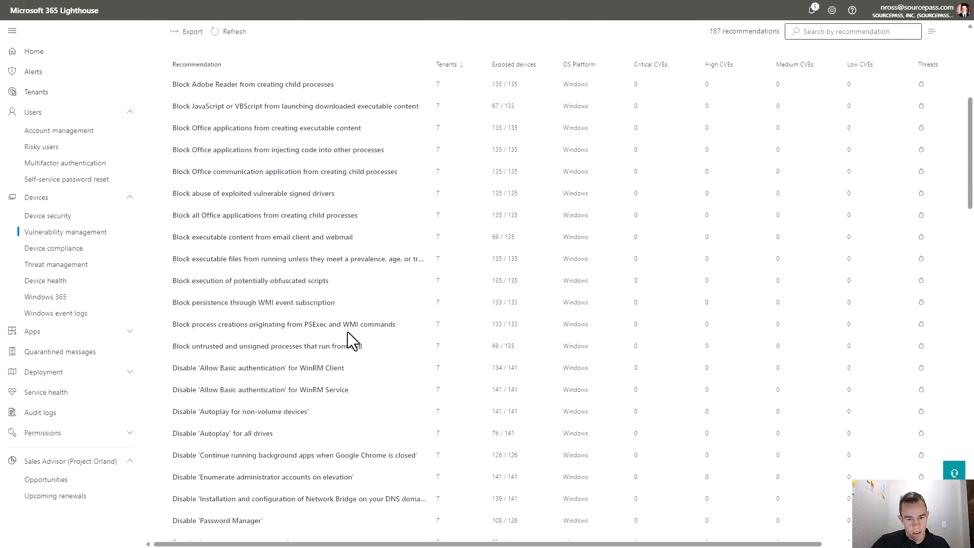
scroll(348, 333, up, 5)
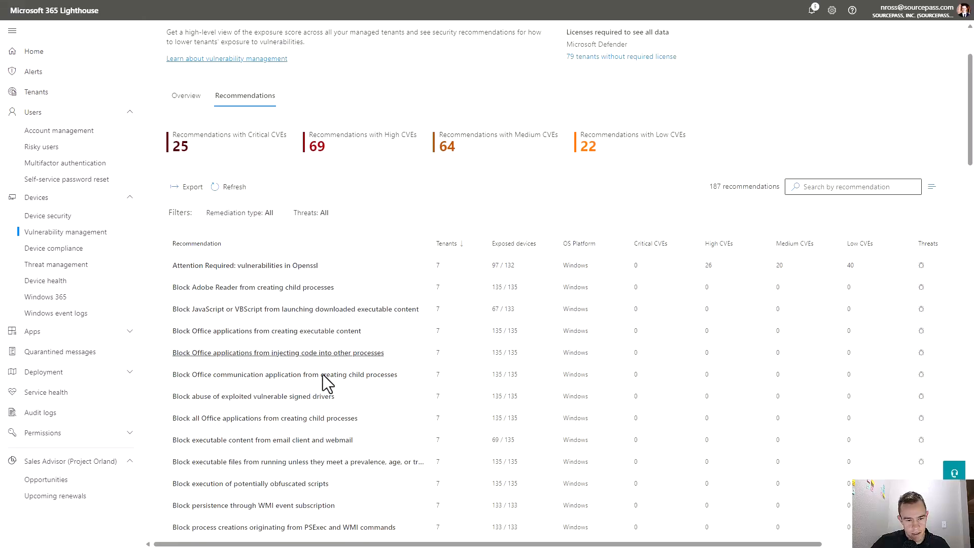
scroll(323, 384, up, 2)
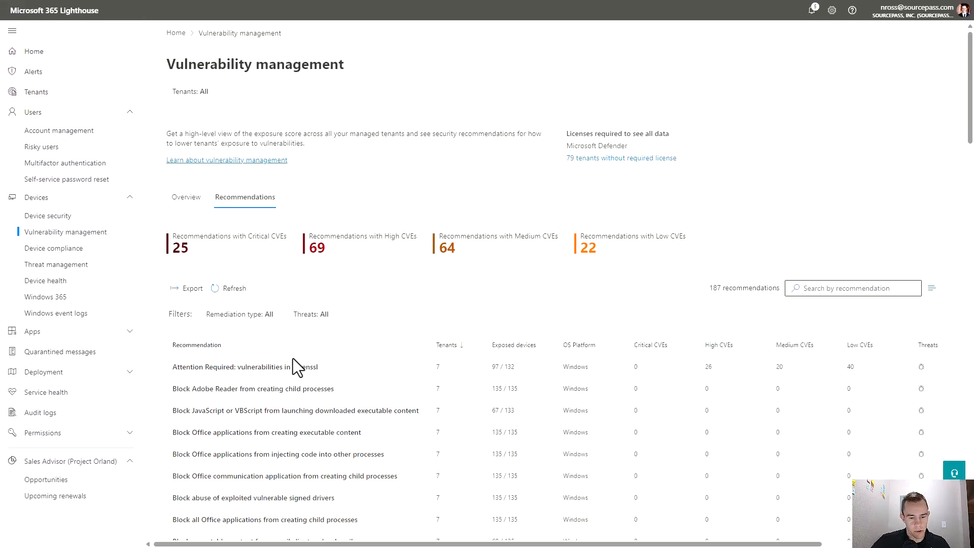
Review the device compliance overview, open the policy coverage details and inspect the first listed device's action status.
click(101, 254)
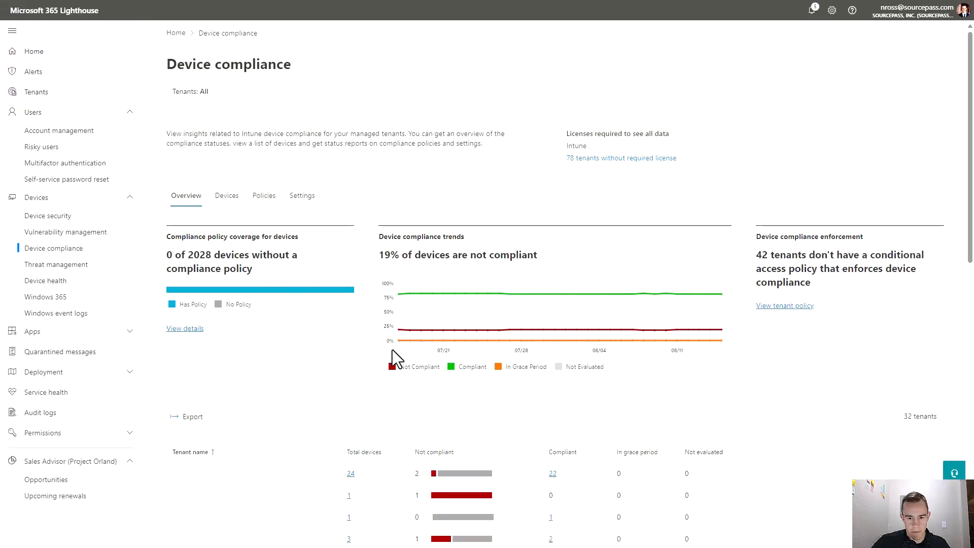
click(460, 374)
click(187, 329)
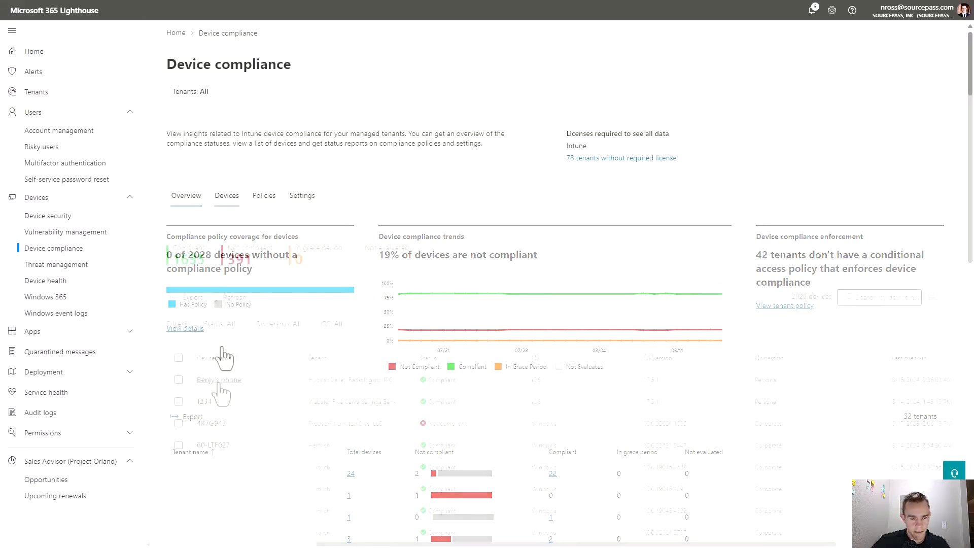
click(264, 386)
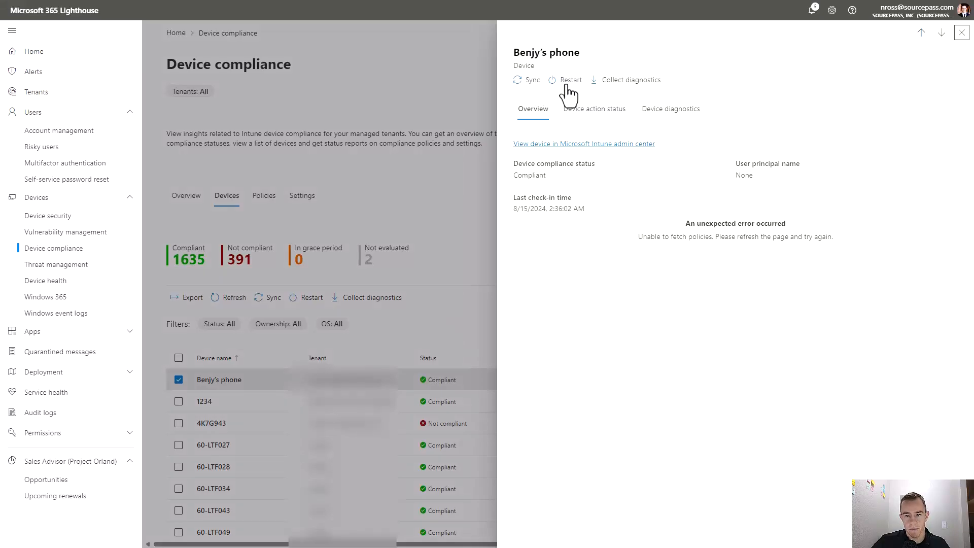
click(594, 108)
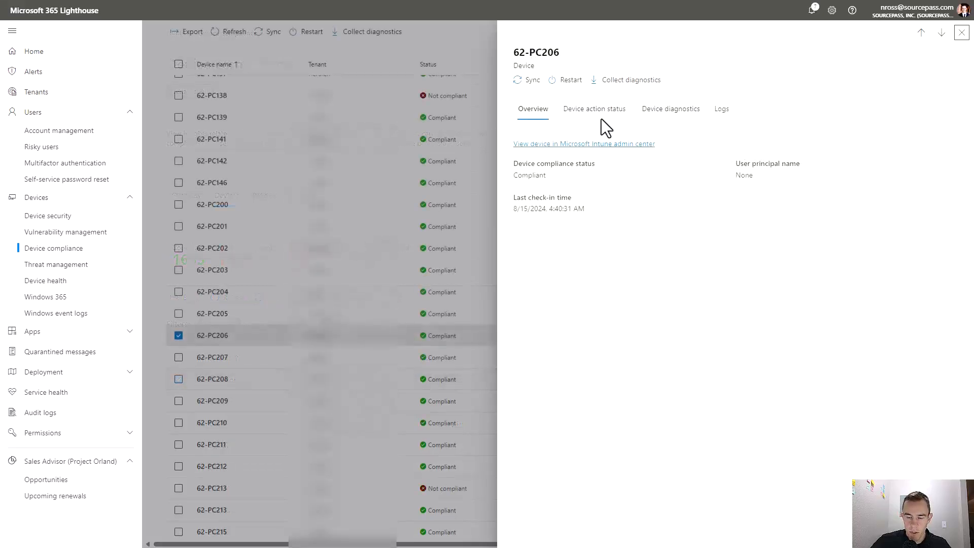
View the action status, diagnostics and logs of device 62-PC206, and close its details.
click(601, 115)
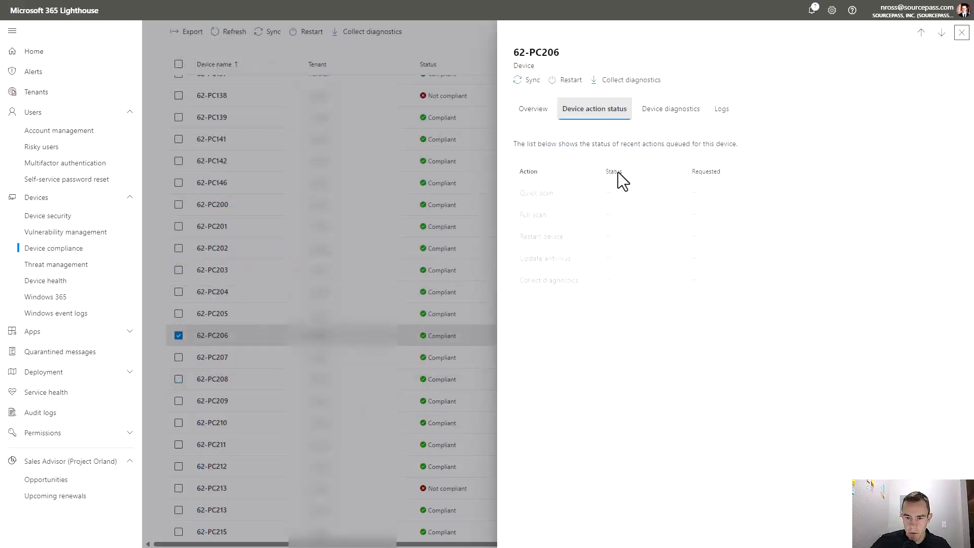
drag(521, 192, 732, 295)
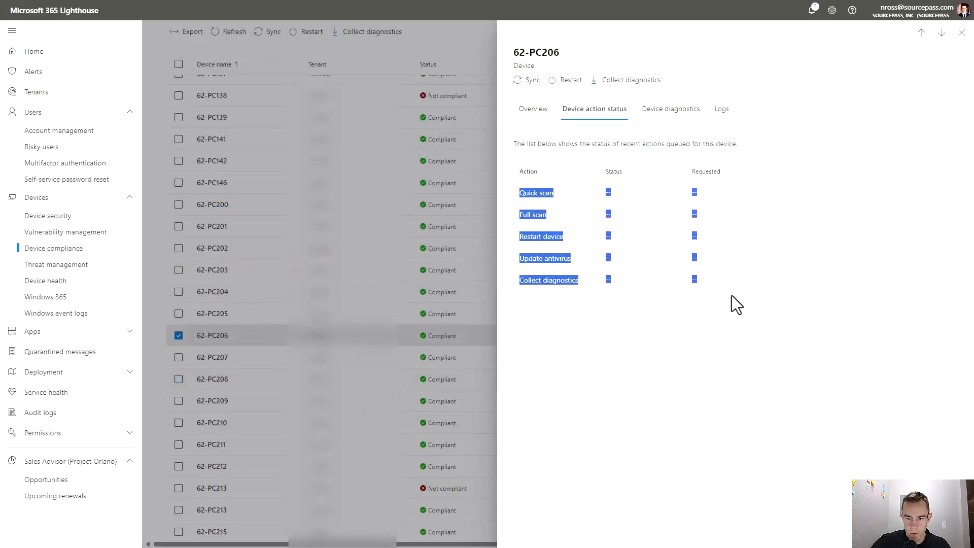
click(697, 344)
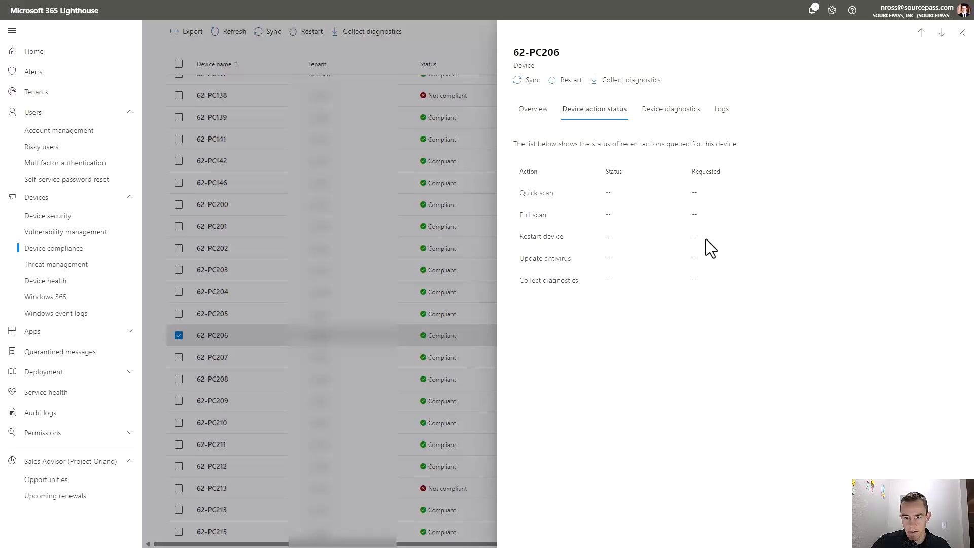
click(697, 118)
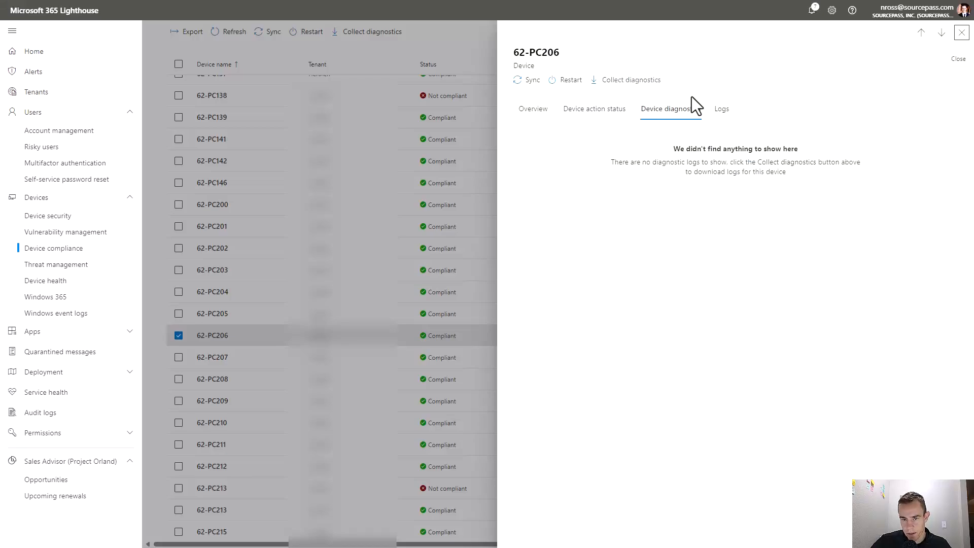
click(730, 112)
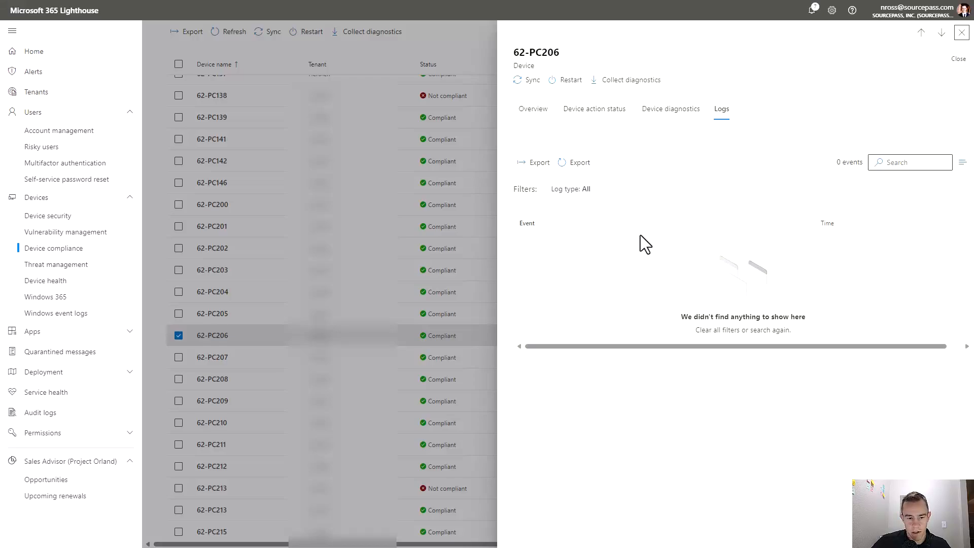
key(Escape)
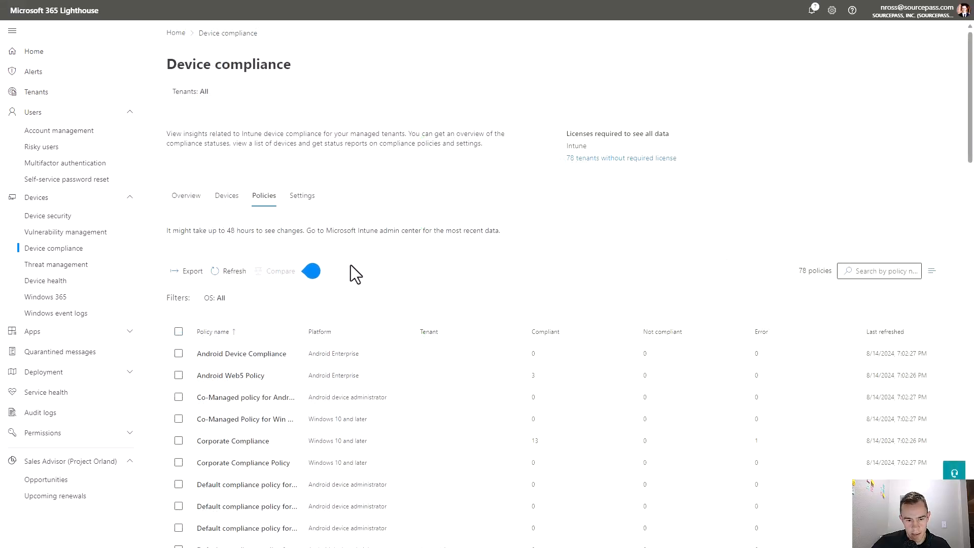
View the settings and basics of the Android Device Compliance policy, and close its details.
click(226, 355)
click(738, 94)
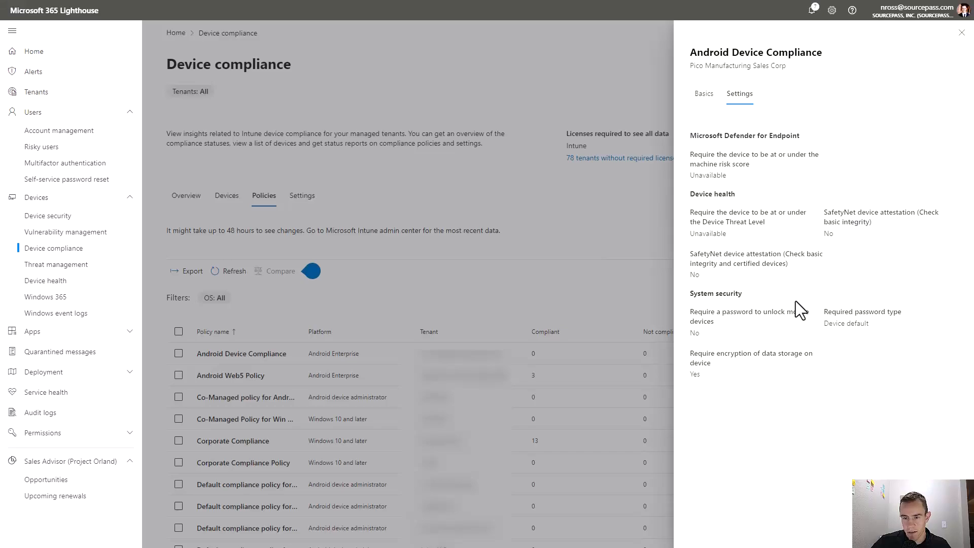
click(705, 95)
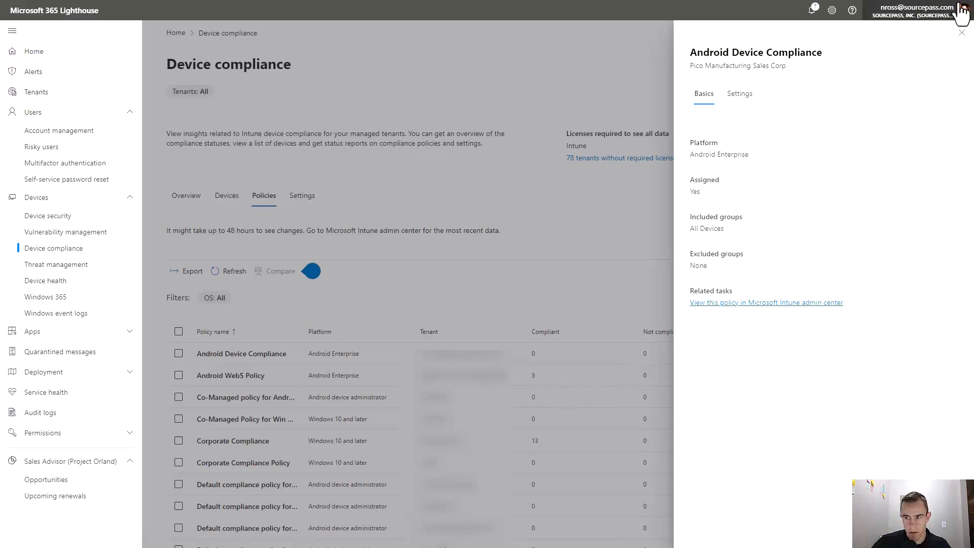
click(962, 33)
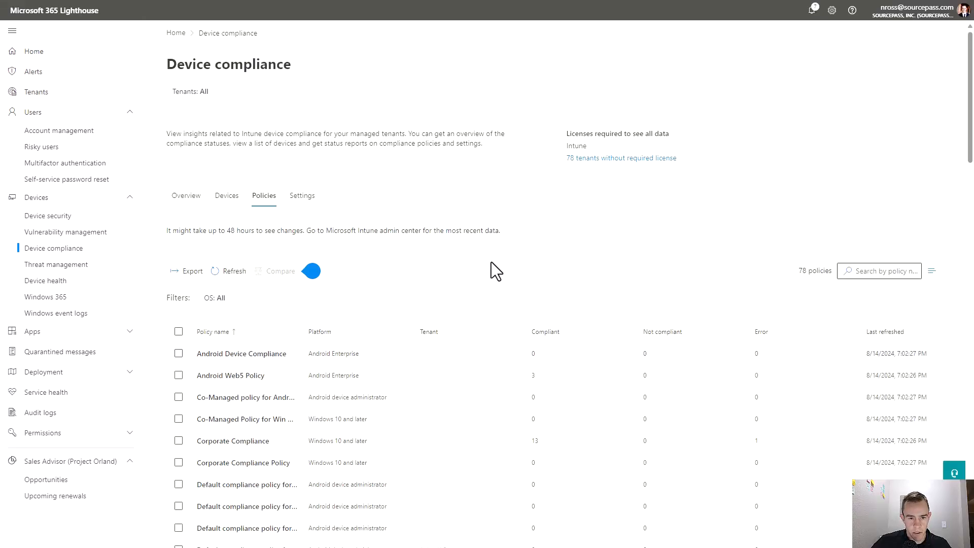
Review the list of noncompliant device settings across the managed tenants.
click(309, 206)
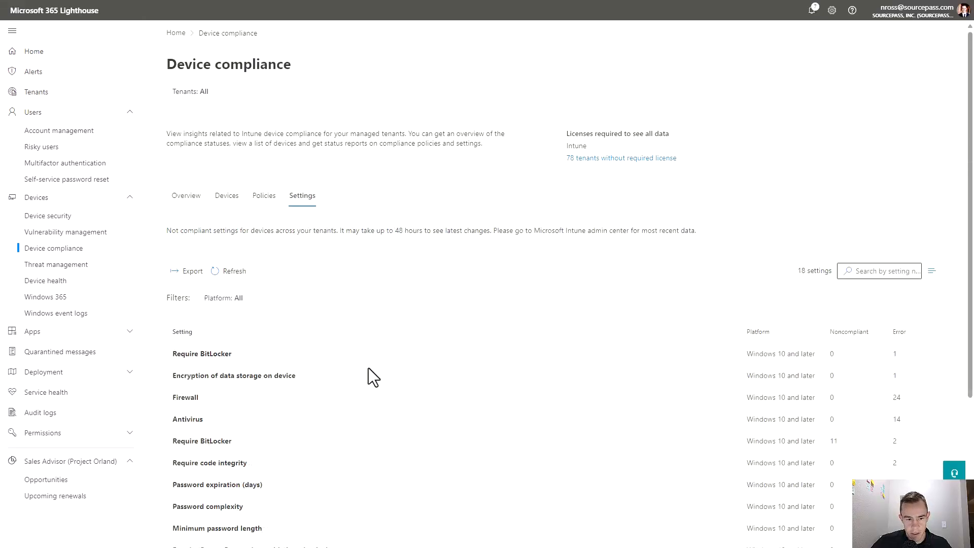
scroll(368, 370, down, 4)
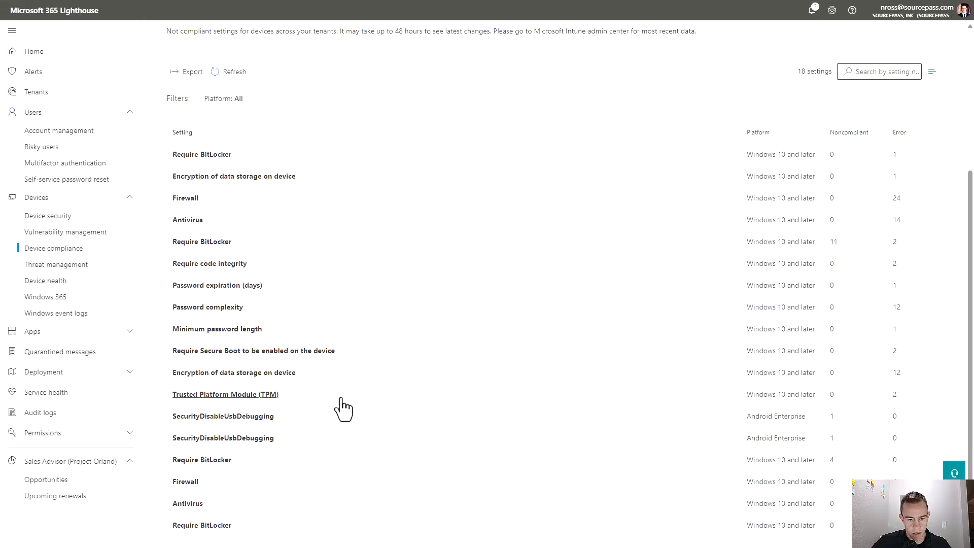
View the tenant breakdown for the first Require BitLocker setting in the noncompliant settings list.
scroll(342, 408, up, 1)
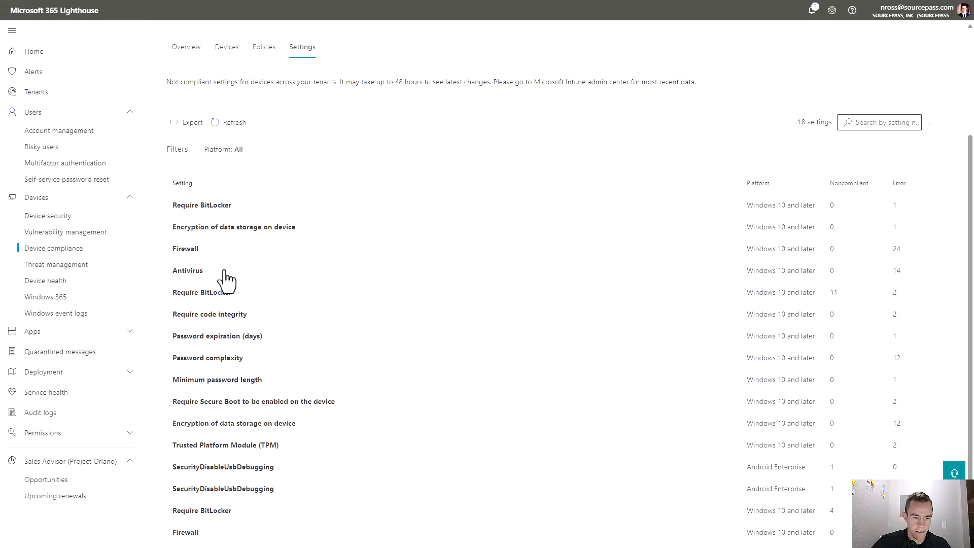
click(223, 211)
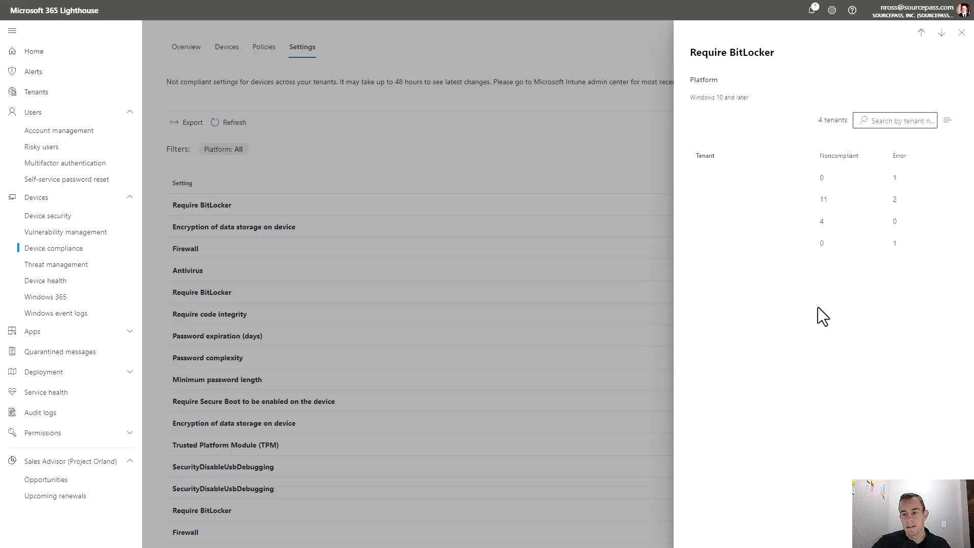
Review the threat management overview and select the Behavior:Win32/Powessere.SB threat on device BWITBENCH in the threats list.
click(99, 271)
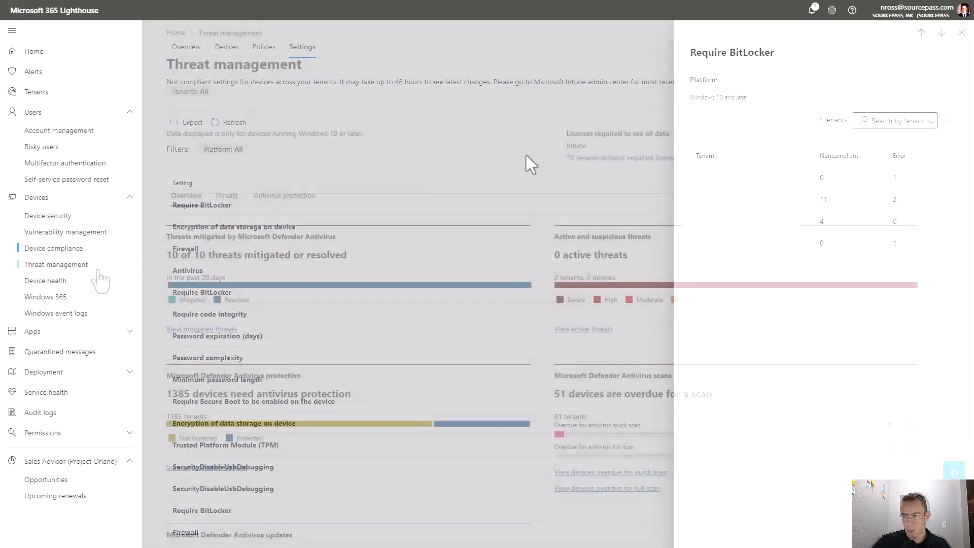
scroll(315, 290, down, 2)
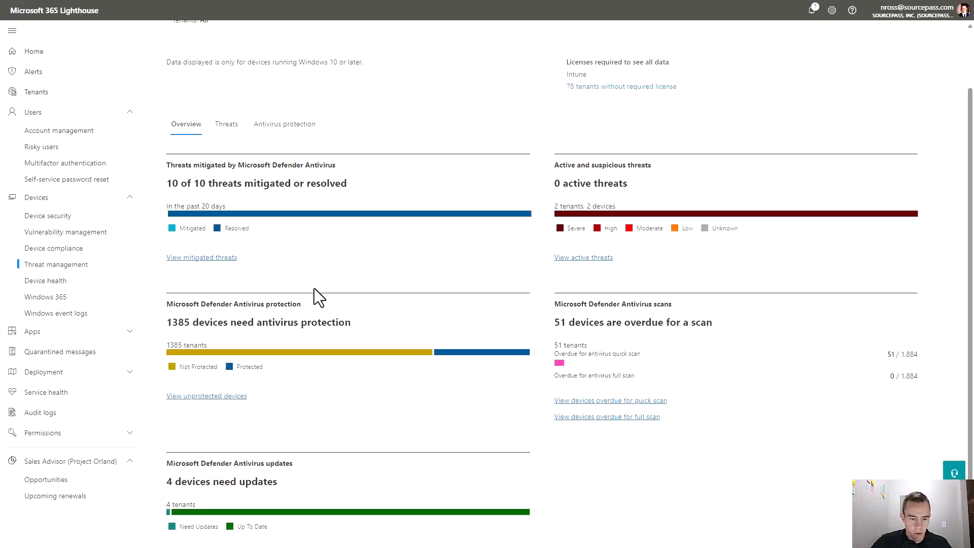
scroll(314, 288, up, 2)
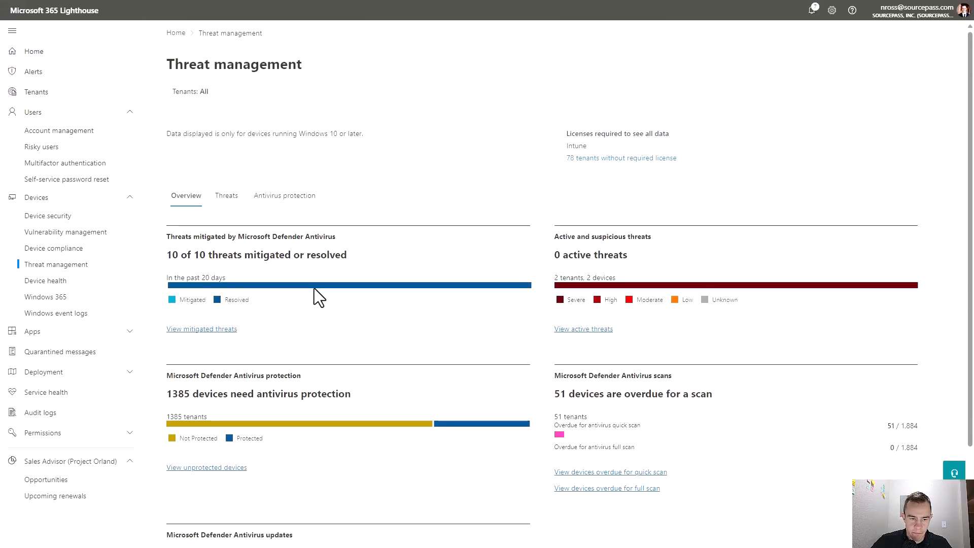
click(229, 194)
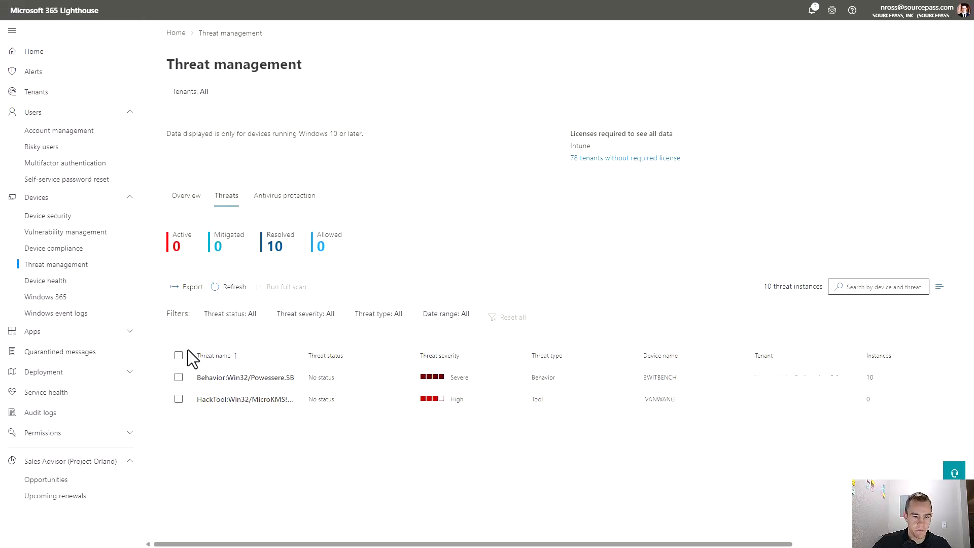
click(178, 377)
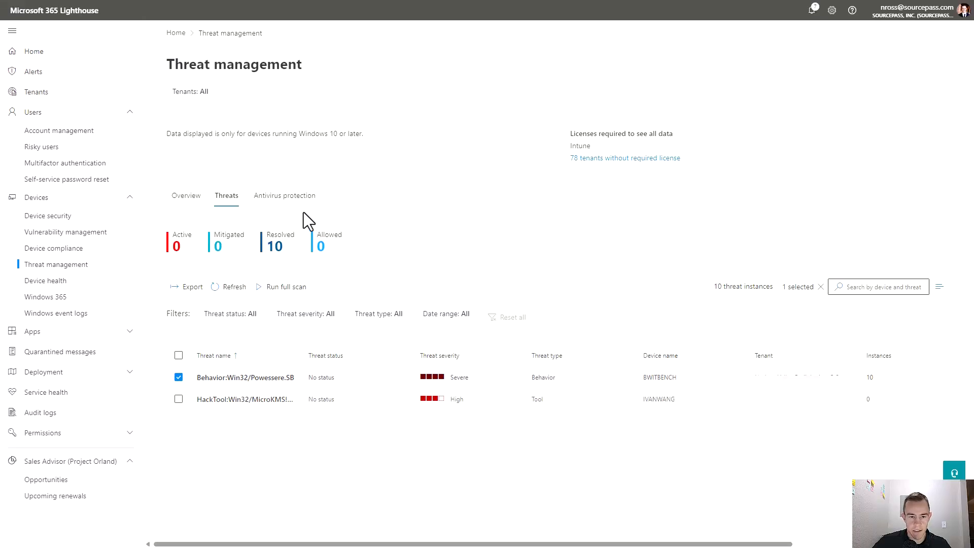
Review the antivirus protection summary for quick scans, clean devices and needed antivirus updates.
click(299, 200)
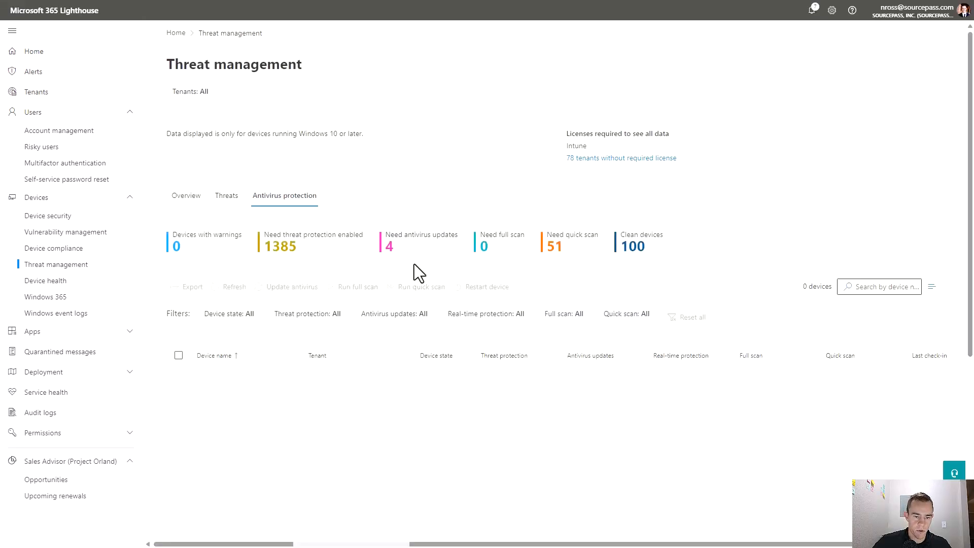
drag(579, 245, 540, 237)
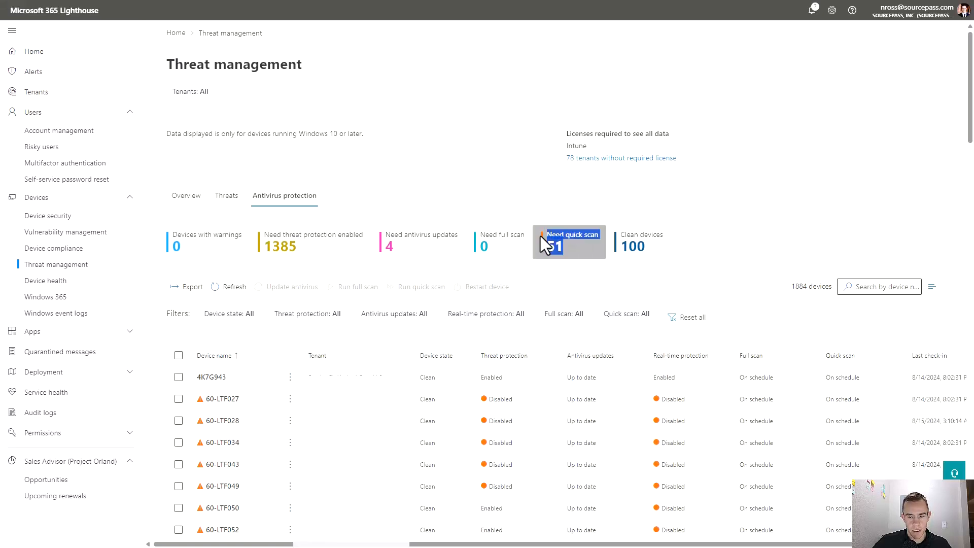
drag(662, 253, 612, 244)
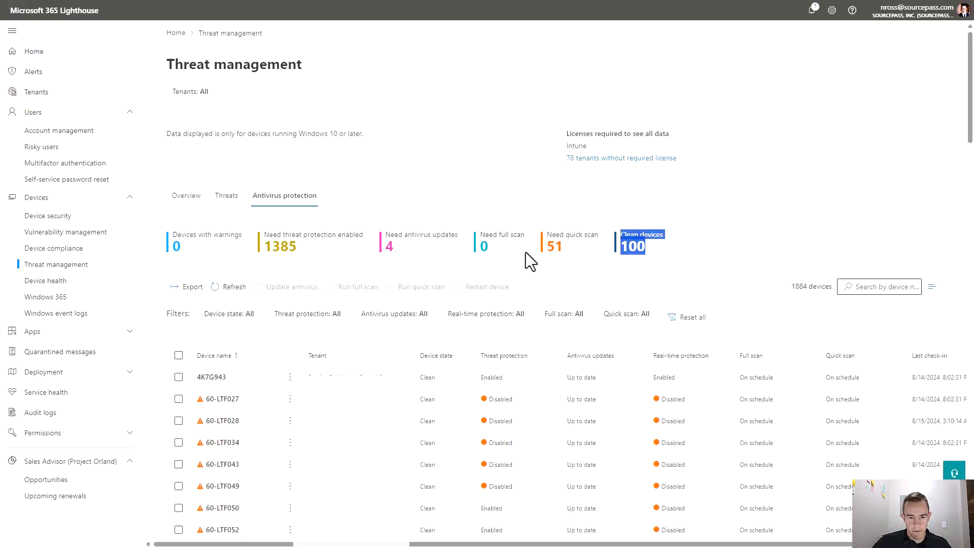
drag(436, 263, 398, 272)
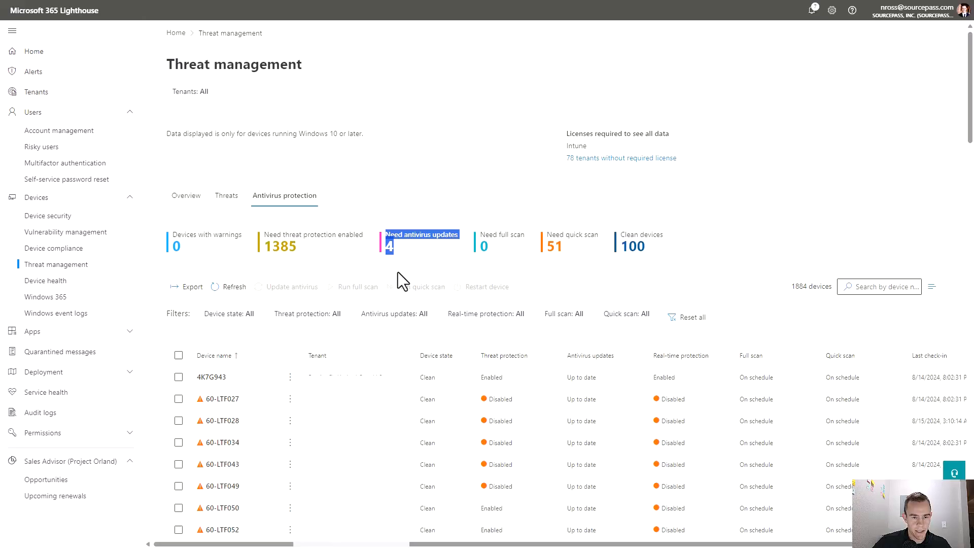
click(398, 183)
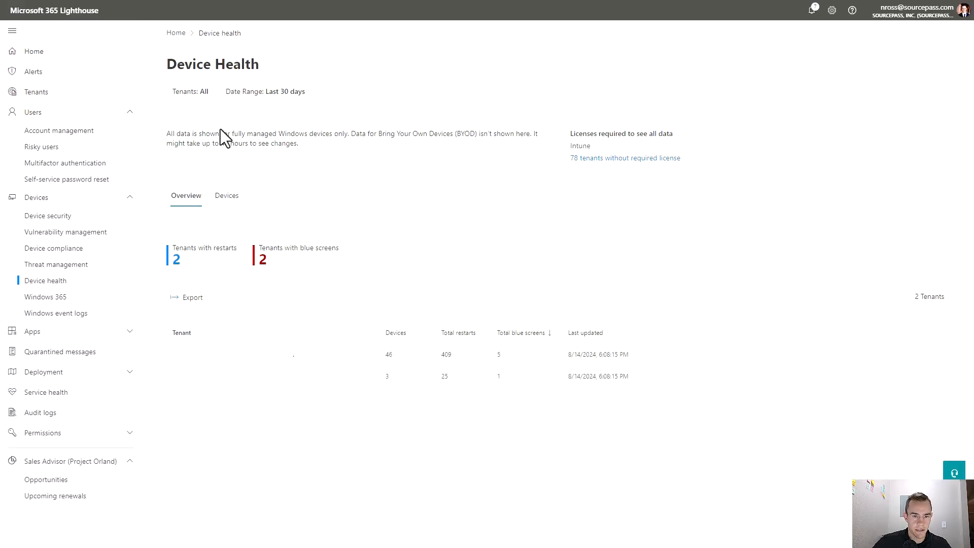
Review the device health overview, including its data scope, and look through the health and startup scores of the listed devices.
drag(221, 134, 362, 138)
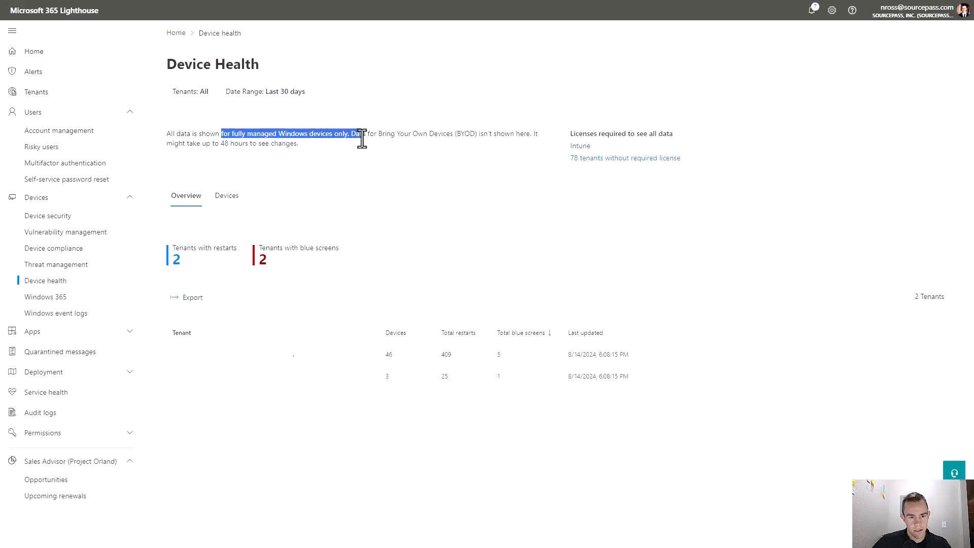
click(382, 149)
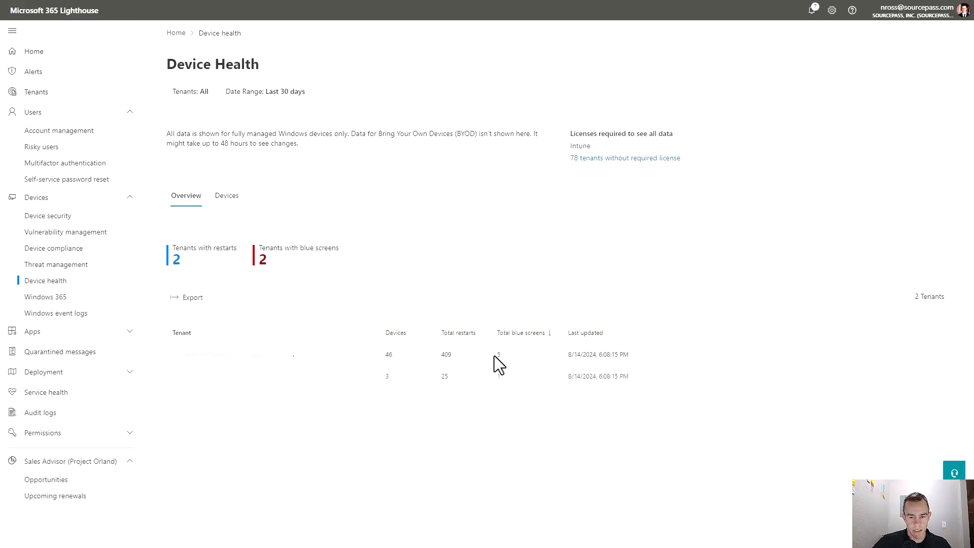
click(226, 205)
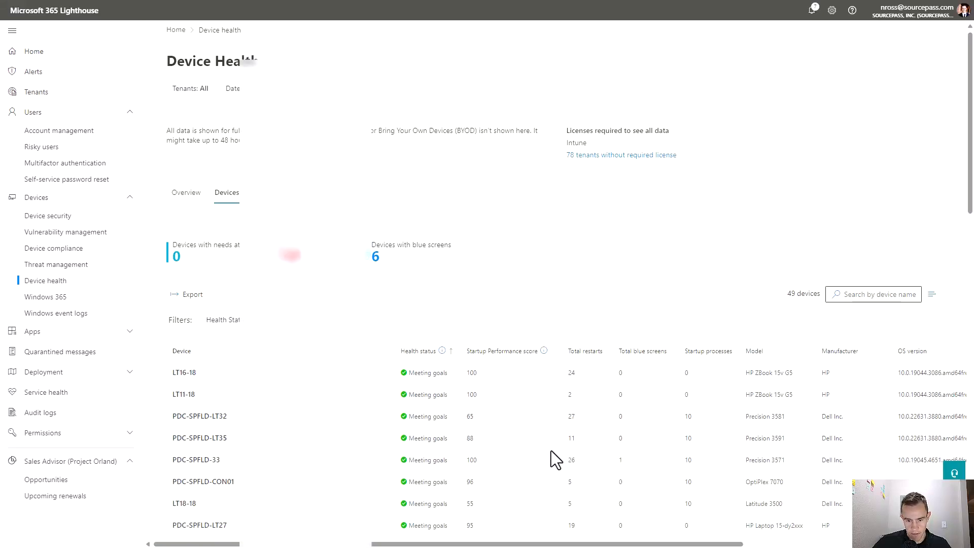
scroll(551, 451, down, 3)
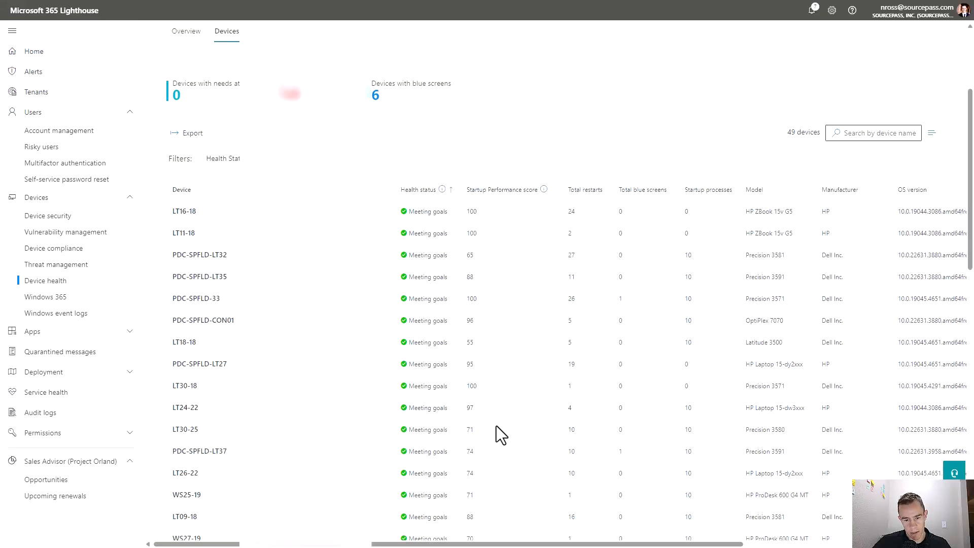
scroll(496, 425, down, 3)
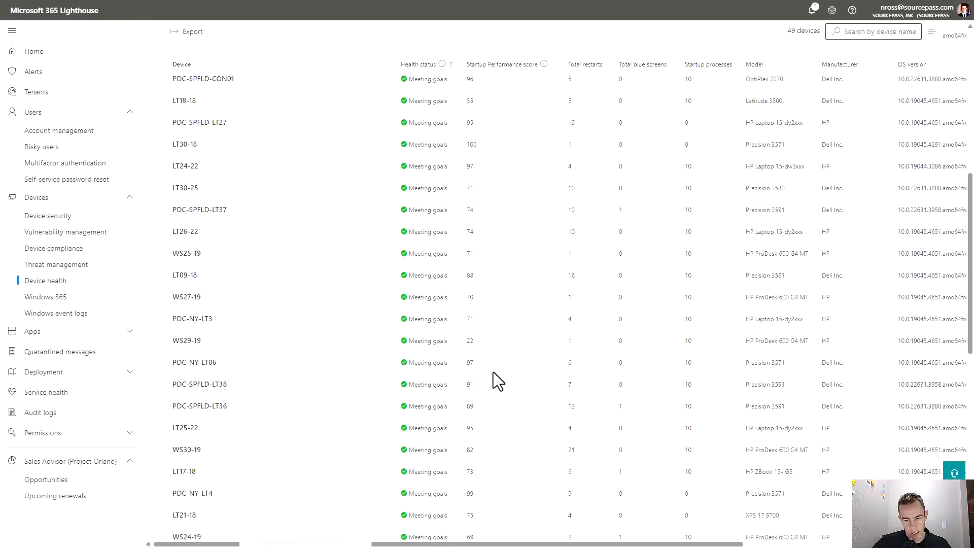
Open the health details of device WS29-19 and examine its startup processes and their CPU usage.
click(492, 342)
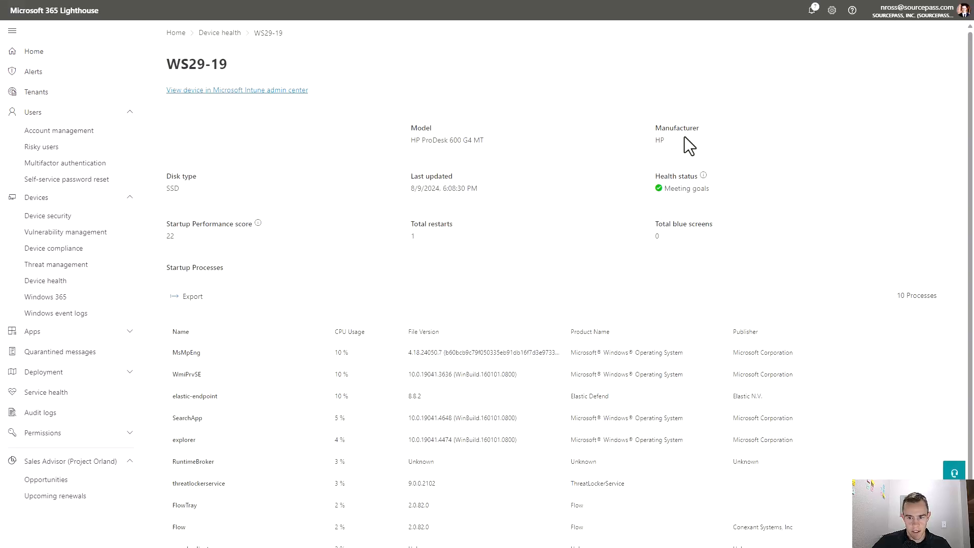
scroll(524, 276, down, 1)
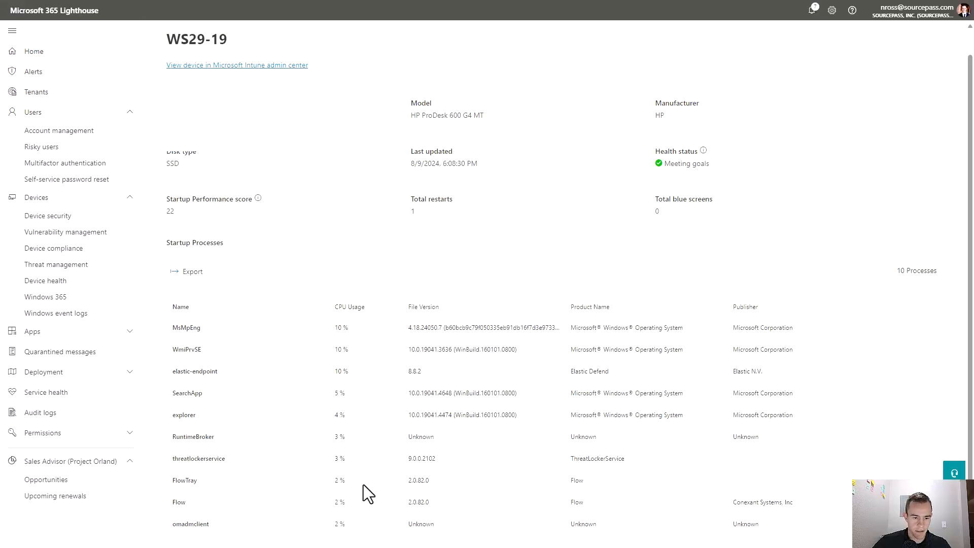
scroll(363, 485, up, 1)
scroll(363, 485, down, 1)
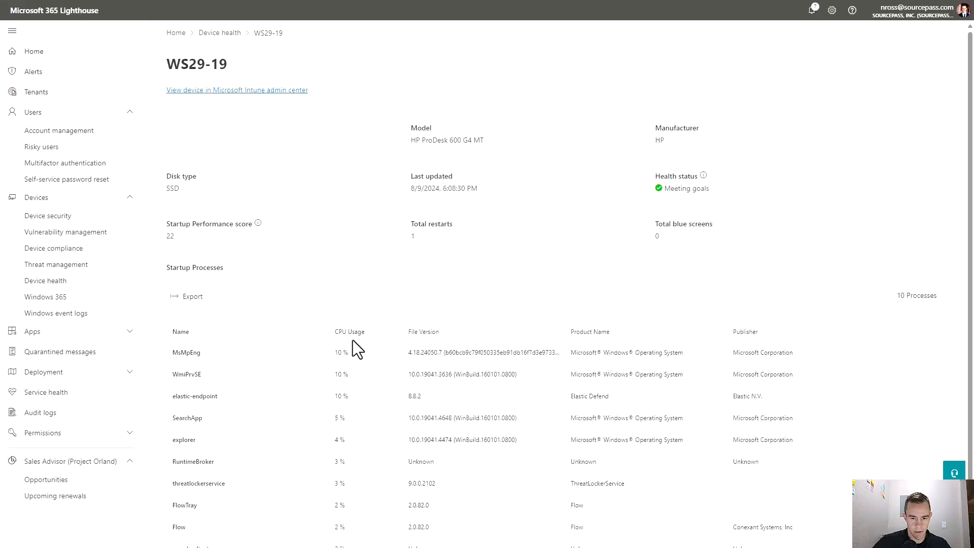
scroll(374, 393, down, 1)
scroll(374, 394, up, 1)
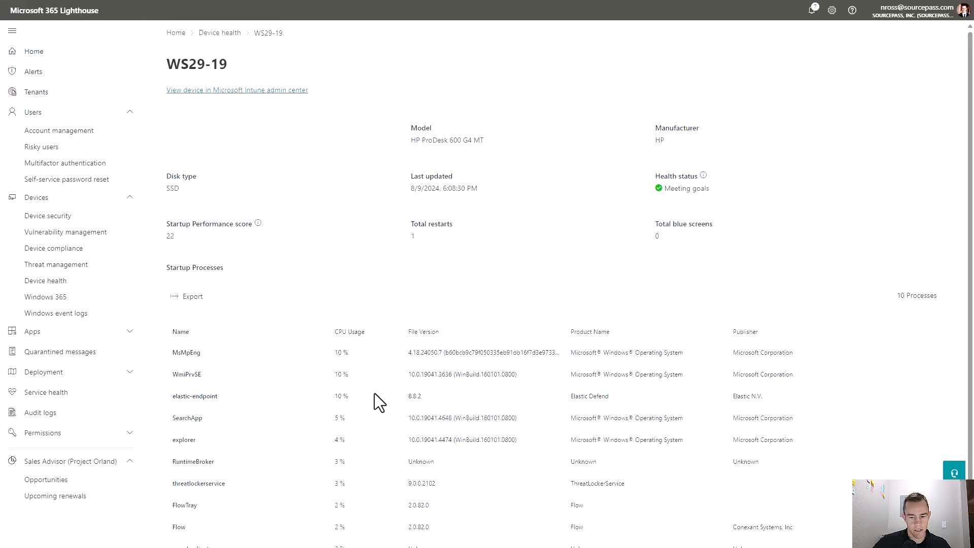
scroll(396, 407, down, 1)
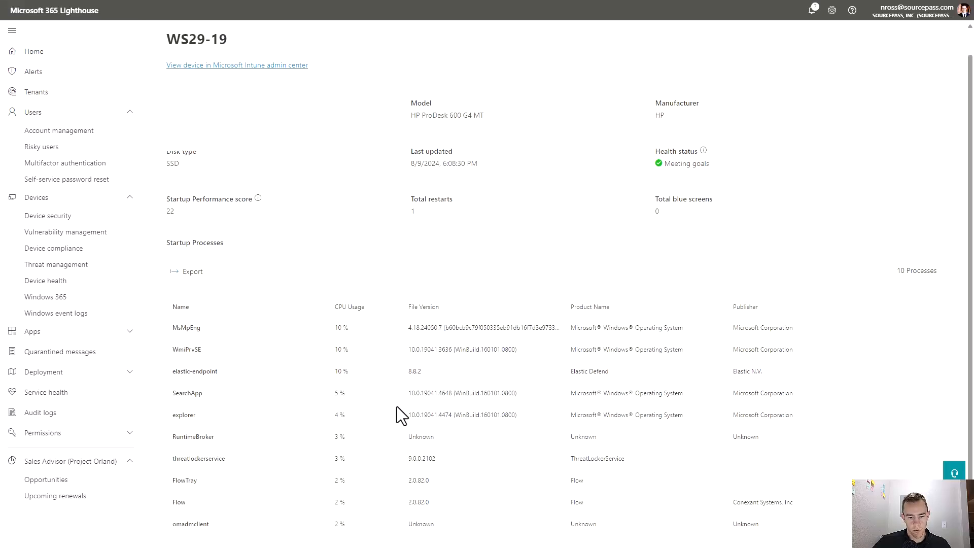
scroll(397, 407, up, 1)
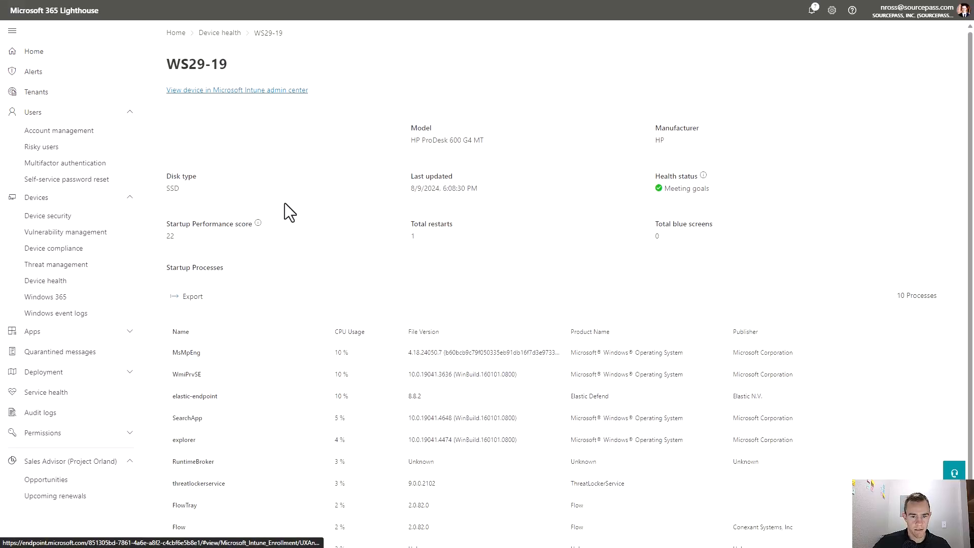
Review the Windows 365 overview, the list of all Cloud PCs and the Azure network connections.
click(45, 297)
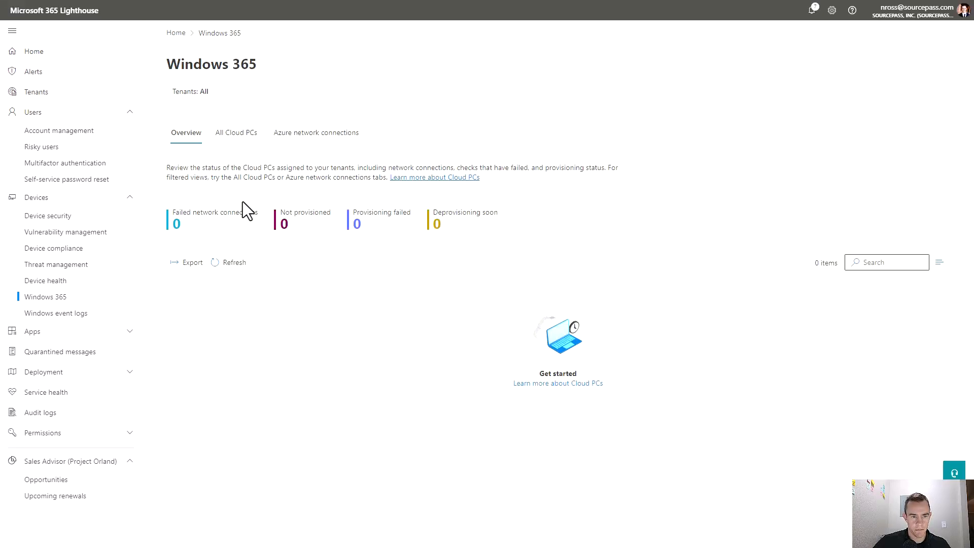
click(250, 141)
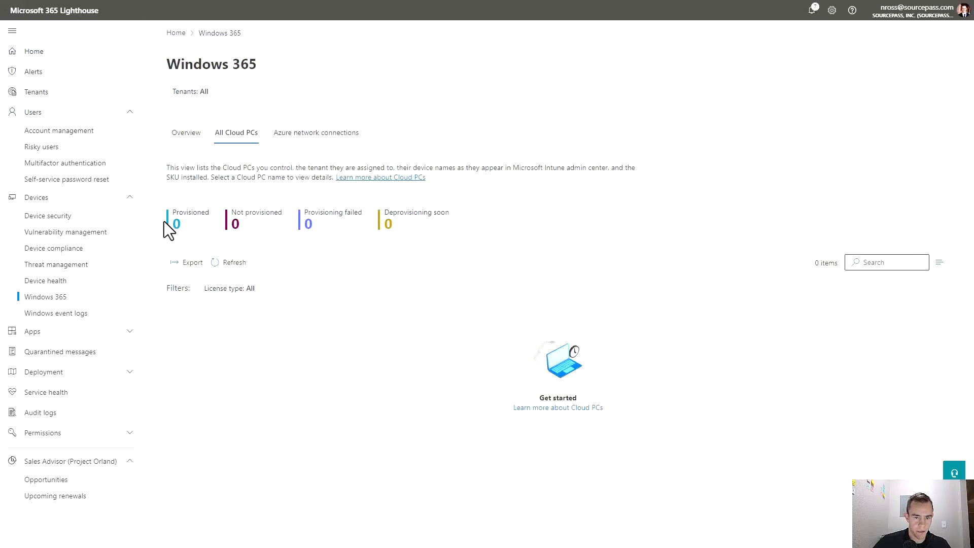
click(315, 128)
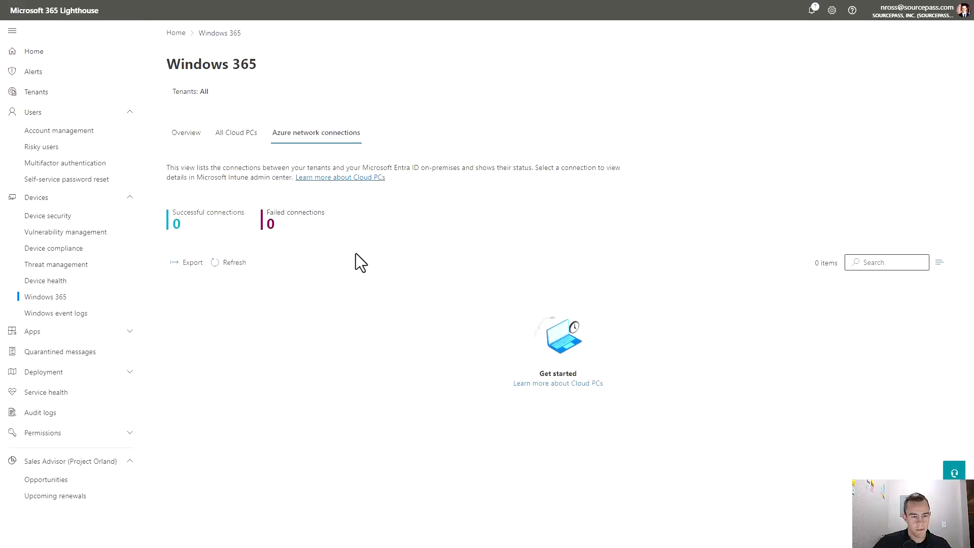
Open the Windows event logs, check the overview and read the log collection requirements in the log search view.
click(92, 319)
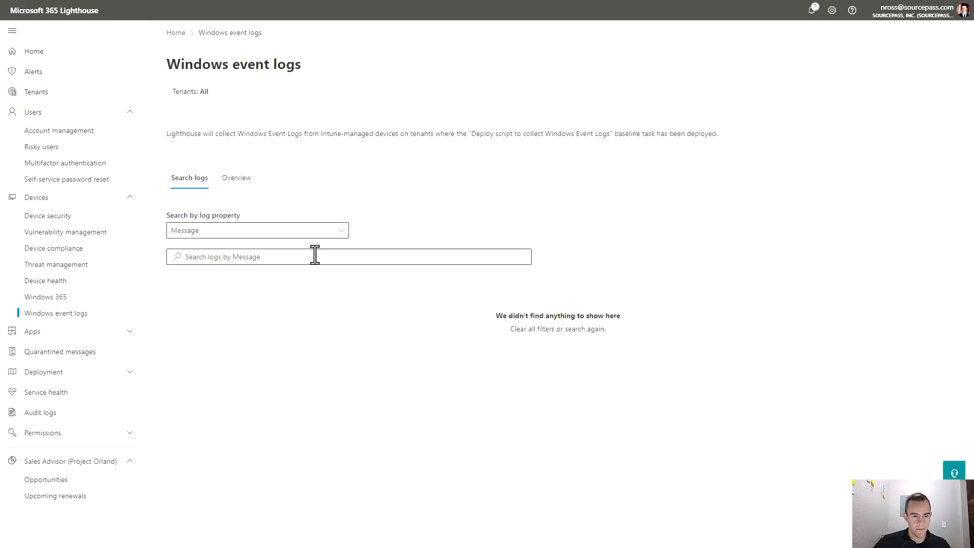
click(239, 184)
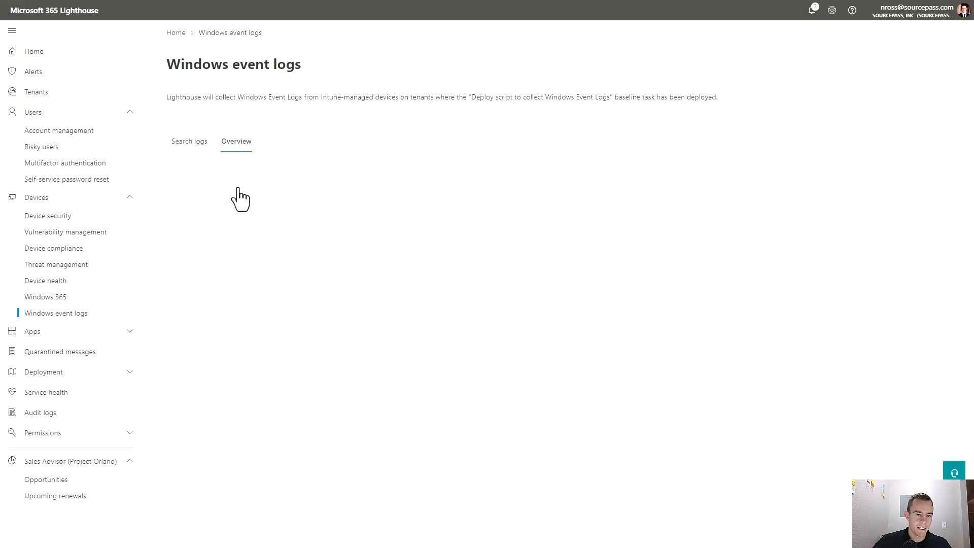
click(192, 151)
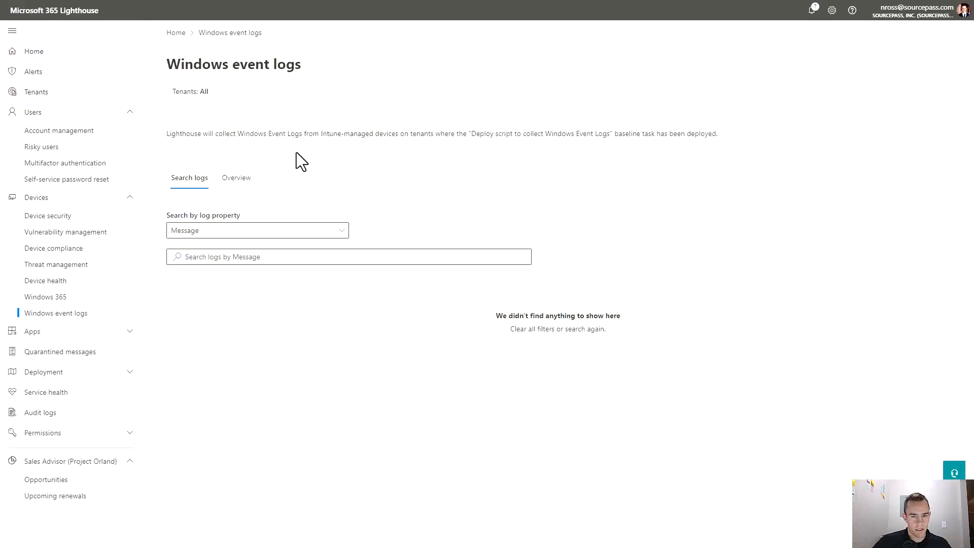
drag(295, 134, 399, 134)
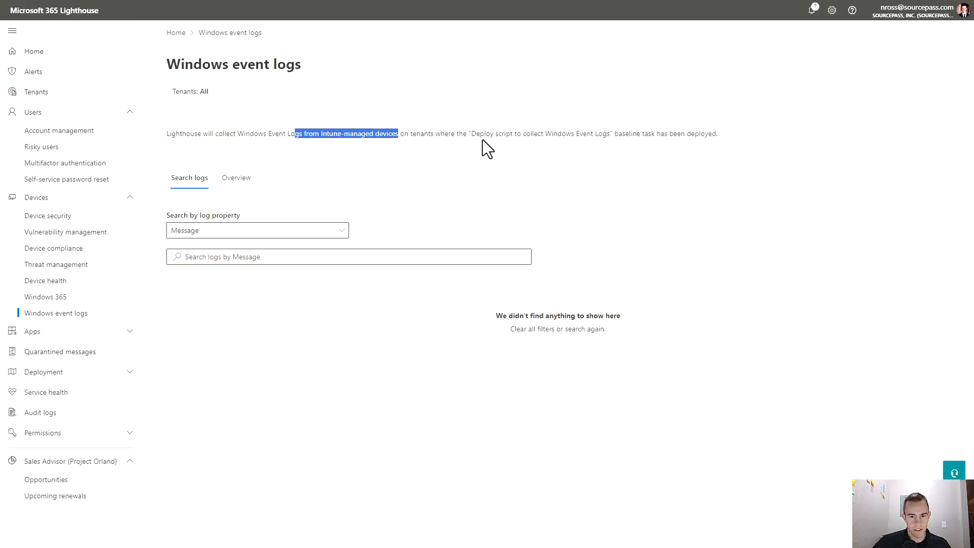
drag(483, 139, 640, 134)
click(609, 191)
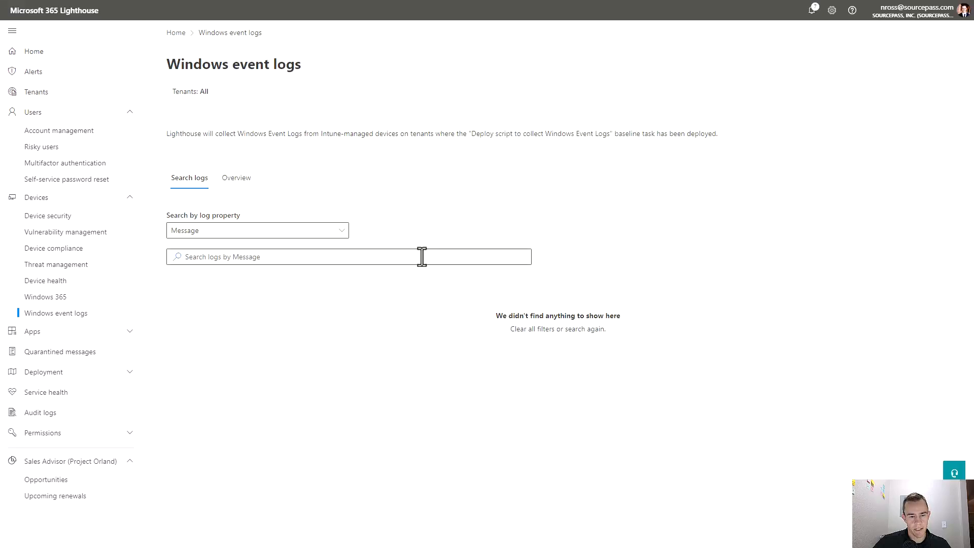
Check which log properties the event log search offers, and return to the event log overview.
click(317, 236)
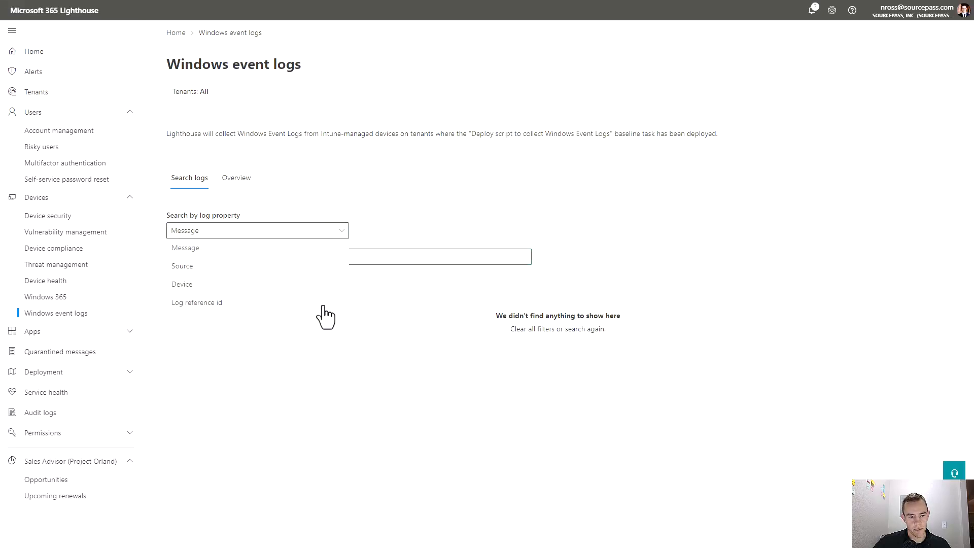
click(386, 203)
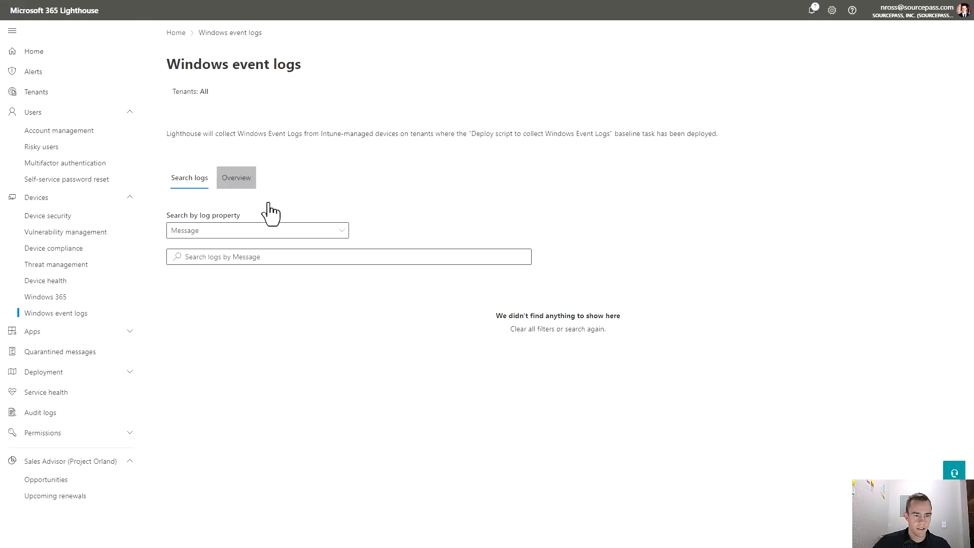
click(238, 179)
click(191, 144)
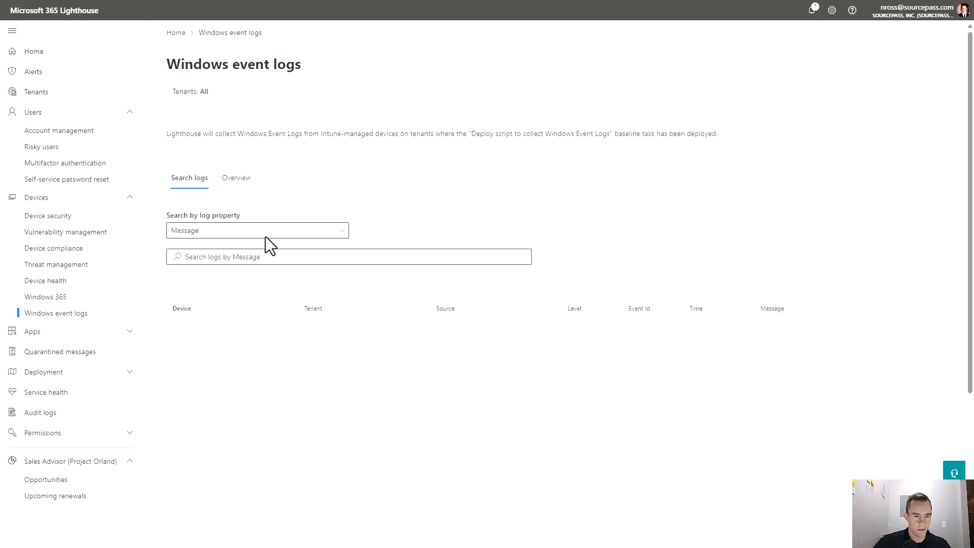
click(242, 182)
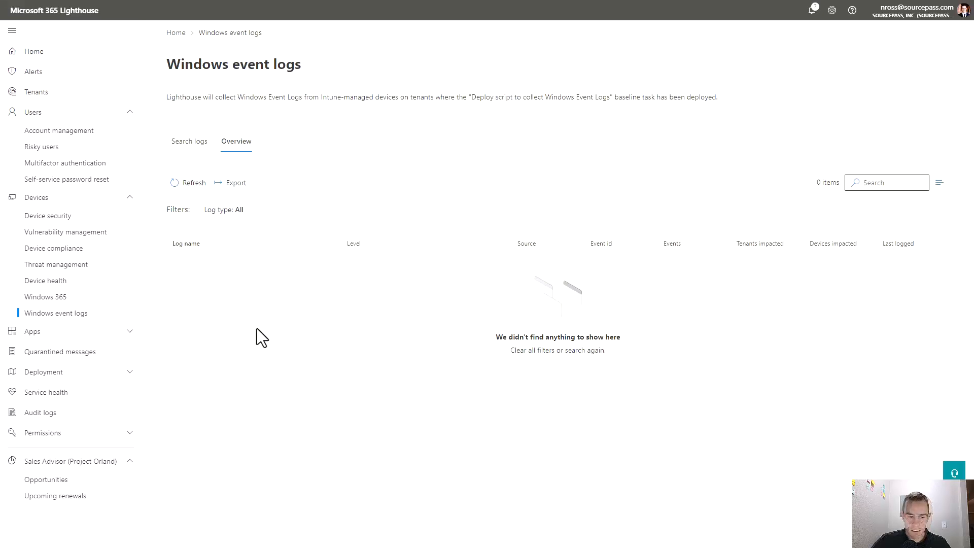
Open the deployment baselines, examine the tasks in the Sourcepass - Default Baseline and check the options for adding a new task.
click(102, 373)
click(81, 408)
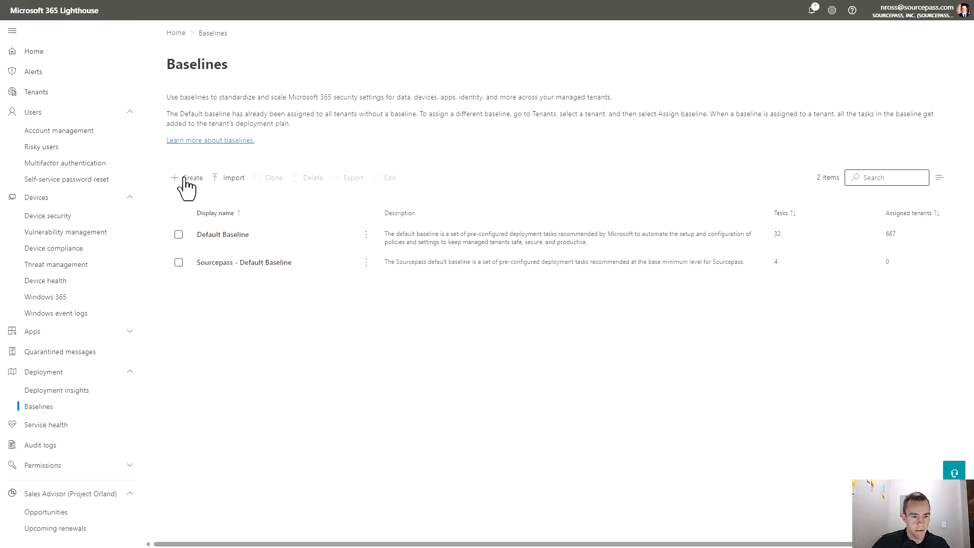
click(255, 263)
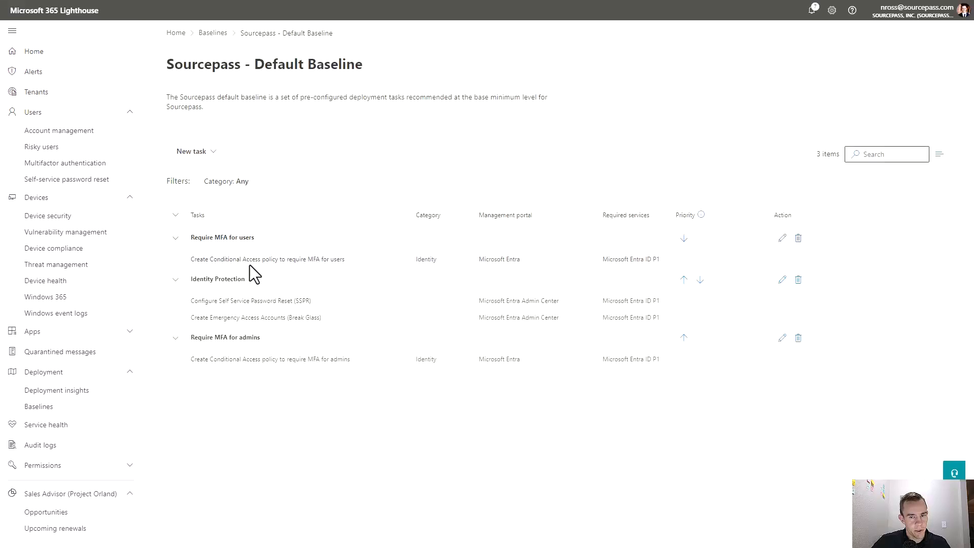
click(196, 153)
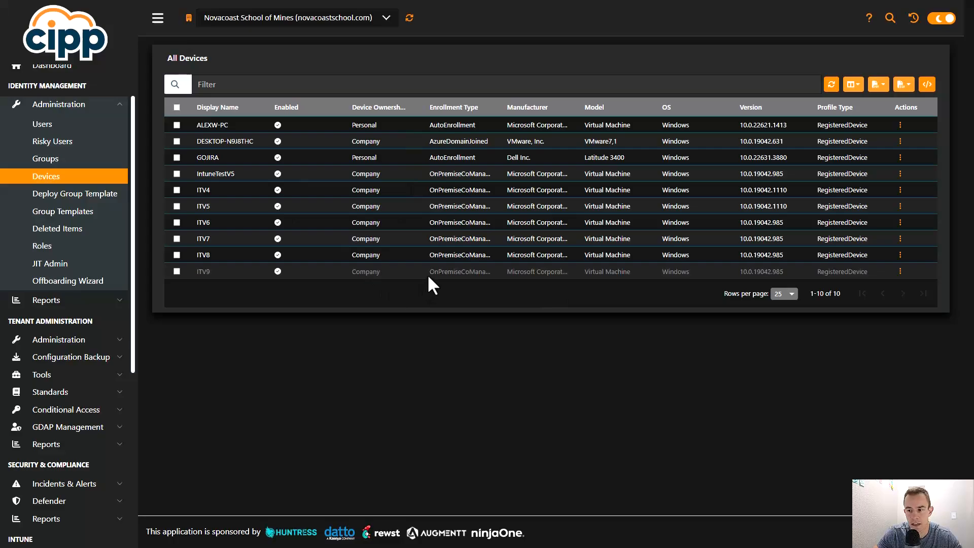
In CIPP, check the actions available for ALEXW-PC in both the identity device list and the Intune device list.
click(900, 125)
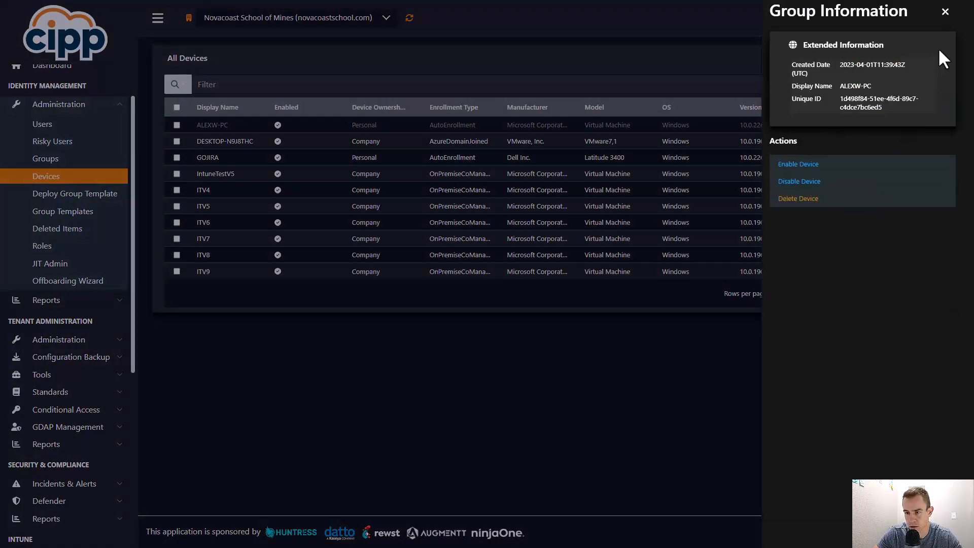
click(945, 11)
scroll(89, 298, down, 6)
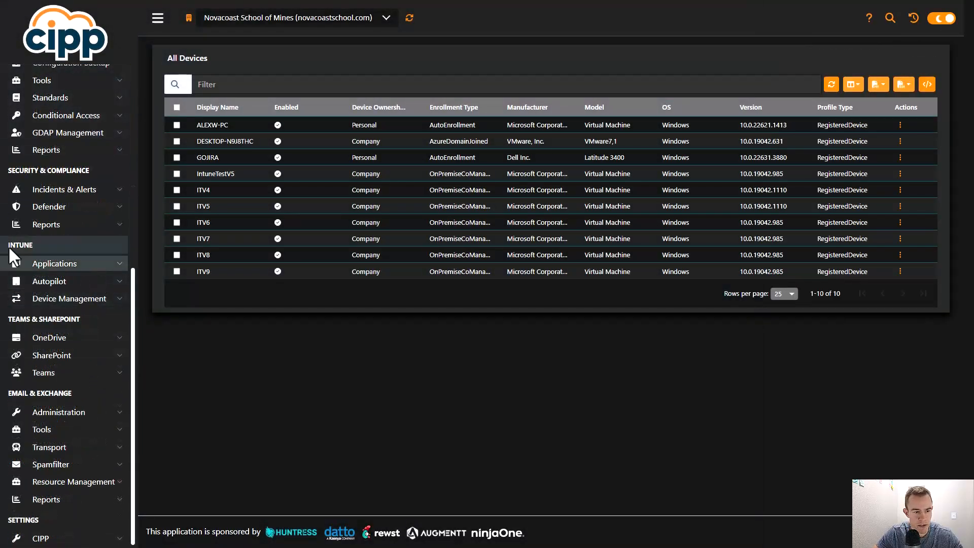
scroll(44, 164, up, 1)
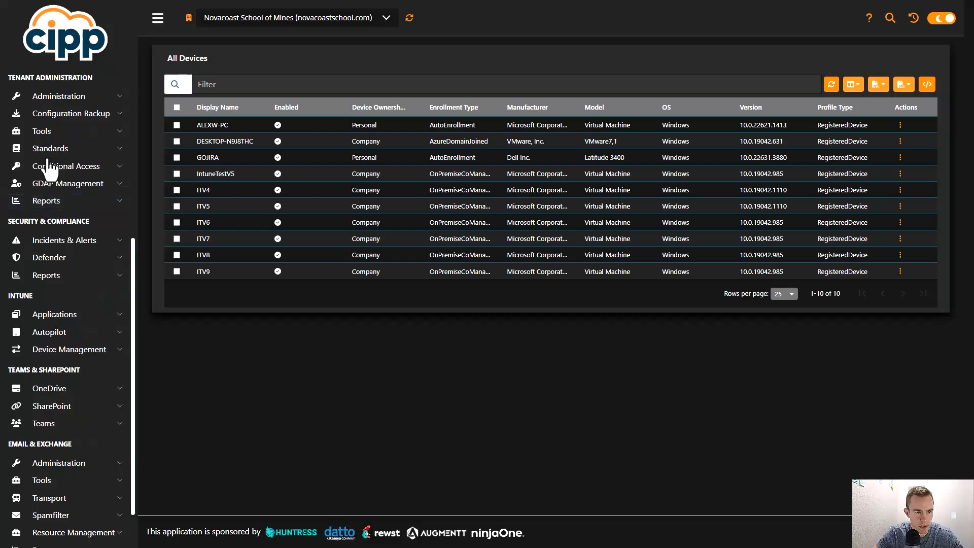
scroll(30, 193, down, 1)
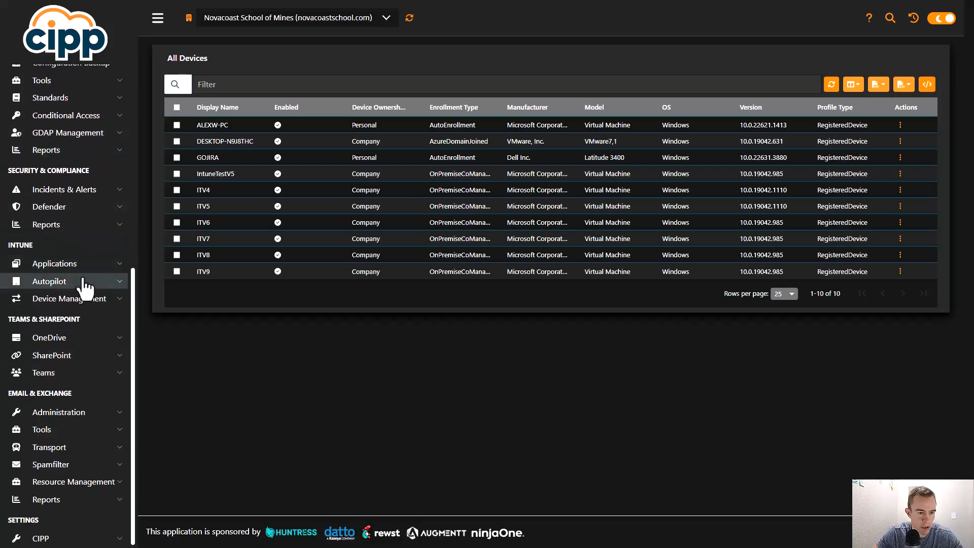
click(76, 299)
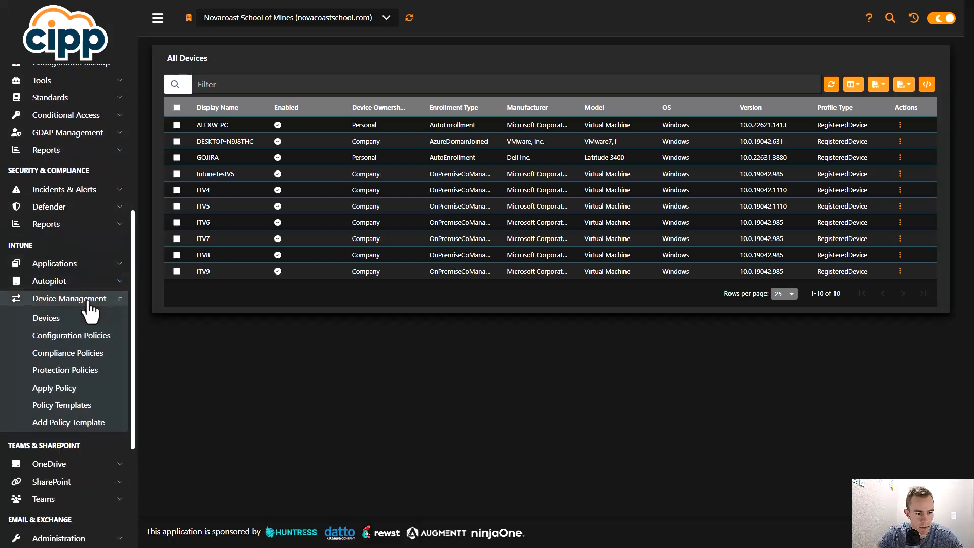
click(54, 319)
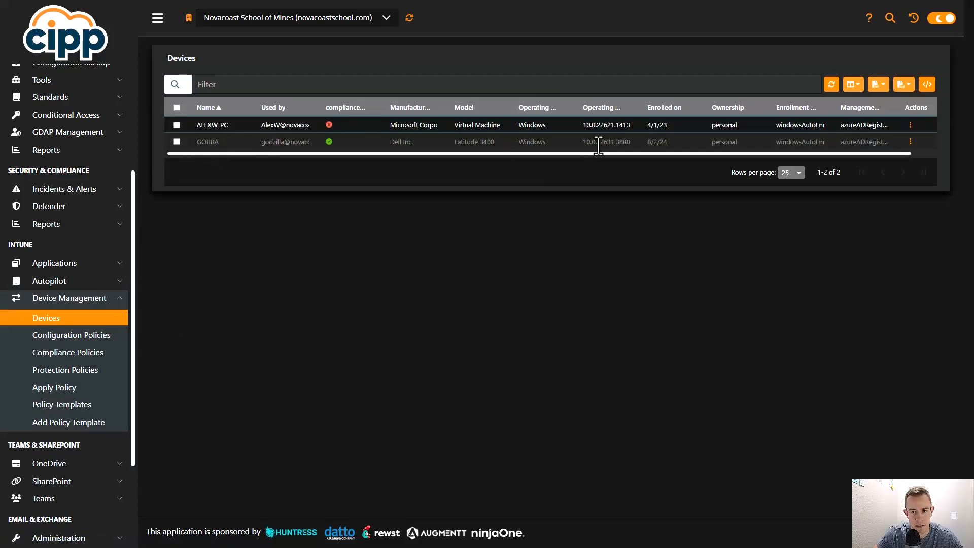
click(912, 133)
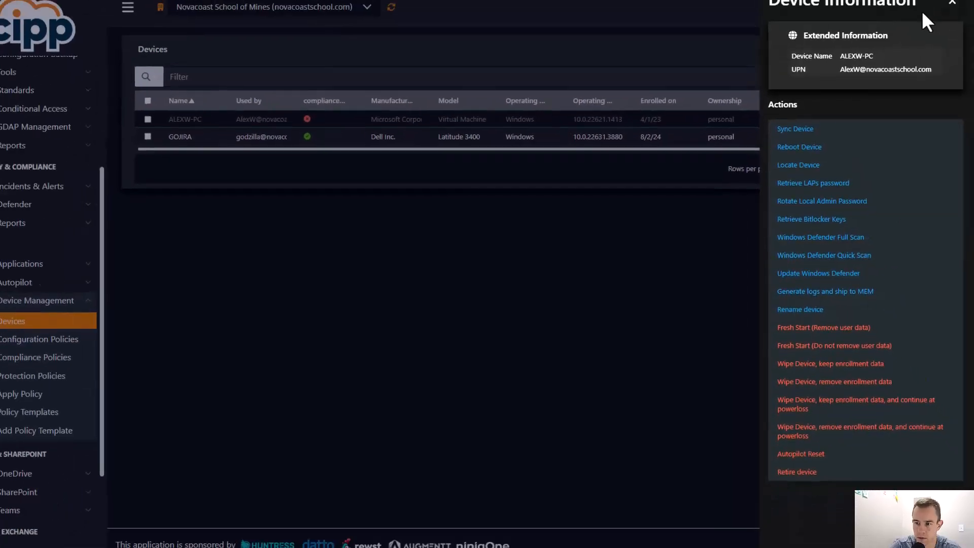
click(944, 14)
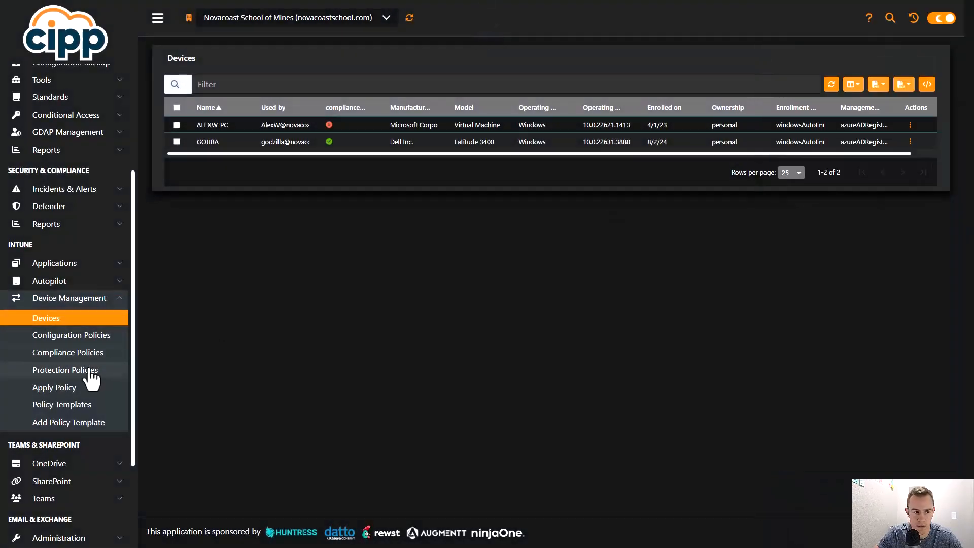
Open the Intune configuration policies and check the actions available for the AddLocalAdmin policy.
click(73, 336)
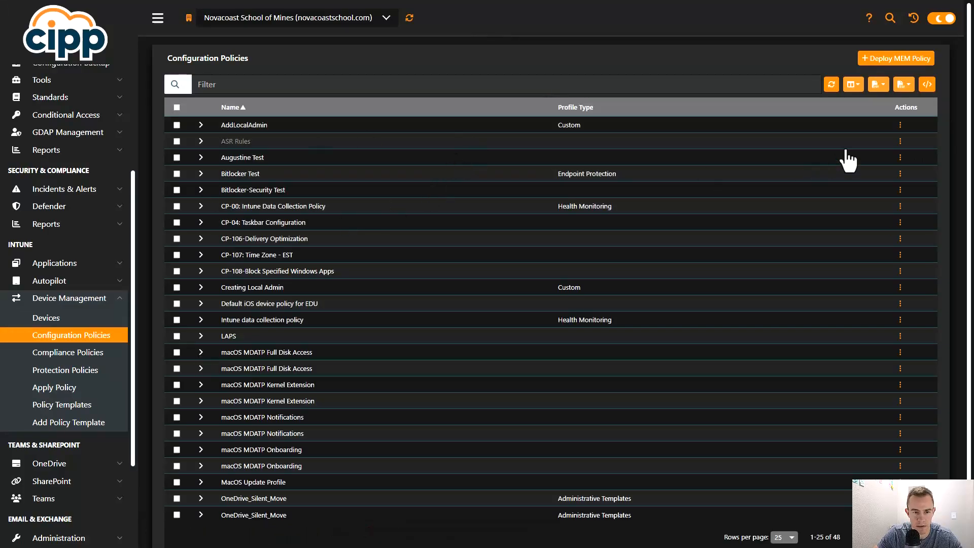
click(900, 126)
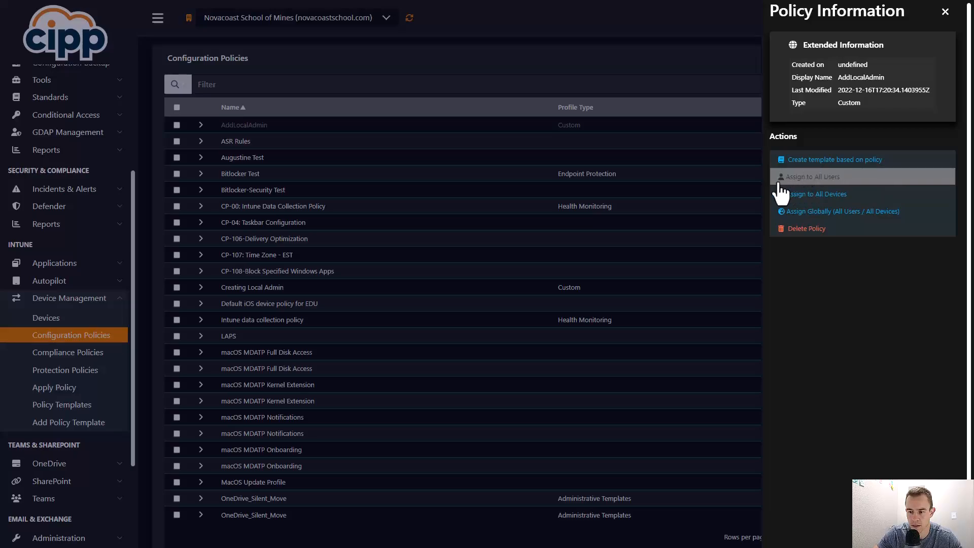
click(946, 12)
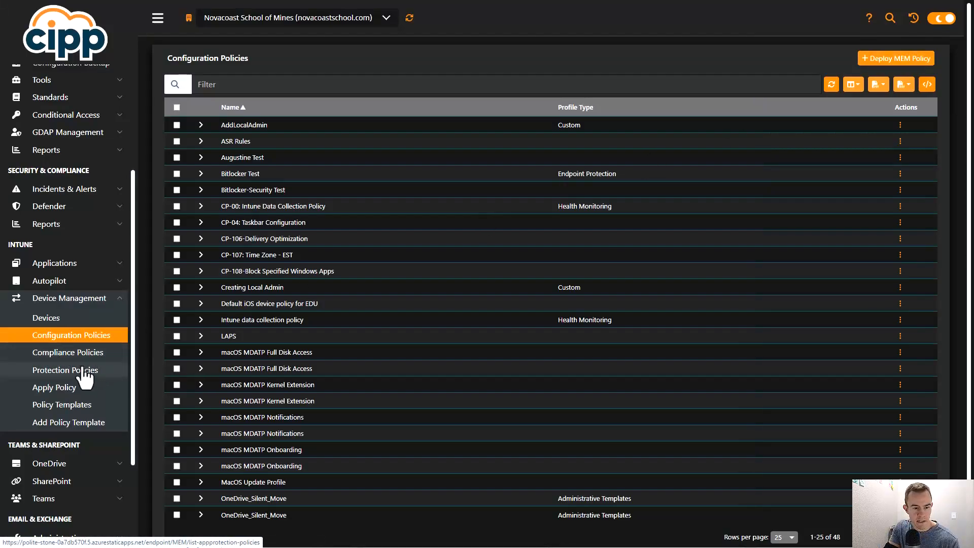
Examine the Add Autopilot Device wizard through its device information stage, and open the list of Intune applications.
click(48, 281)
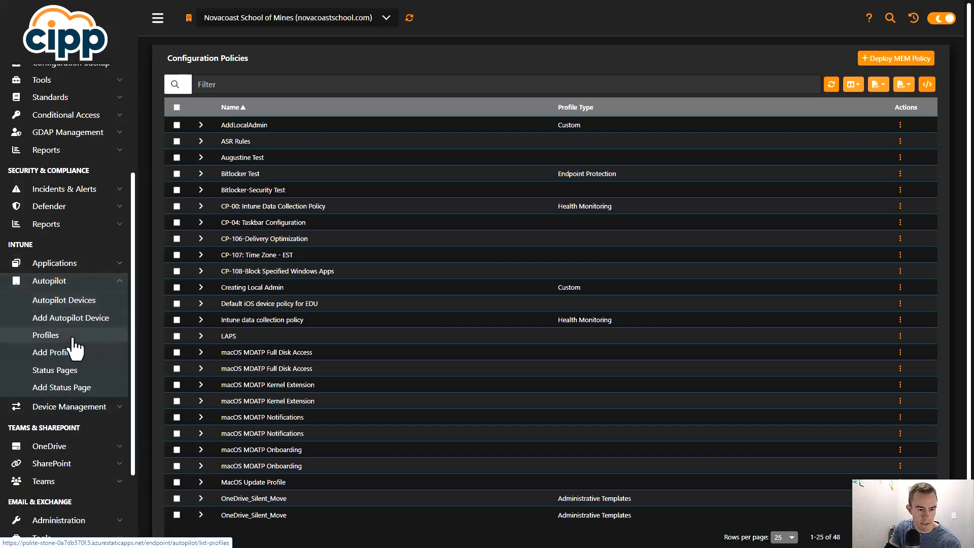
click(90, 324)
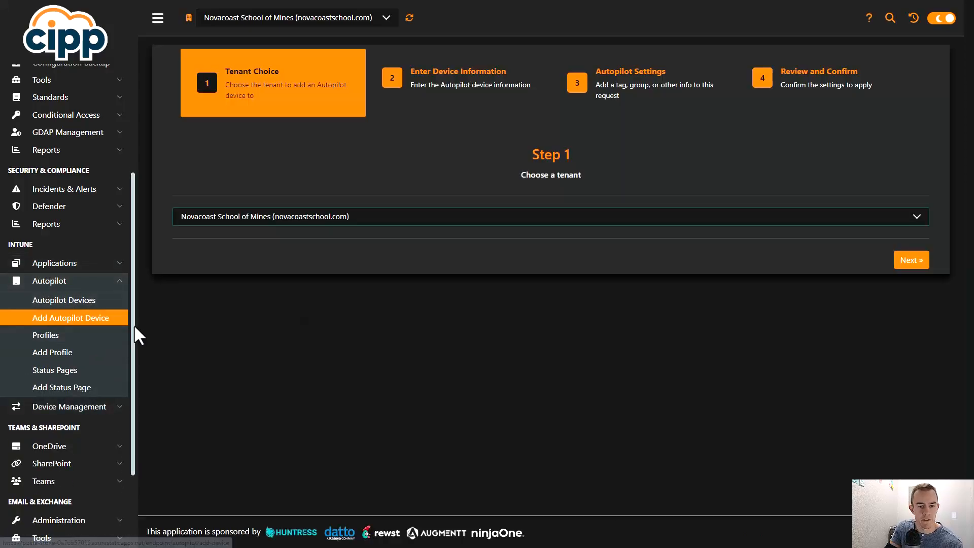
click(909, 261)
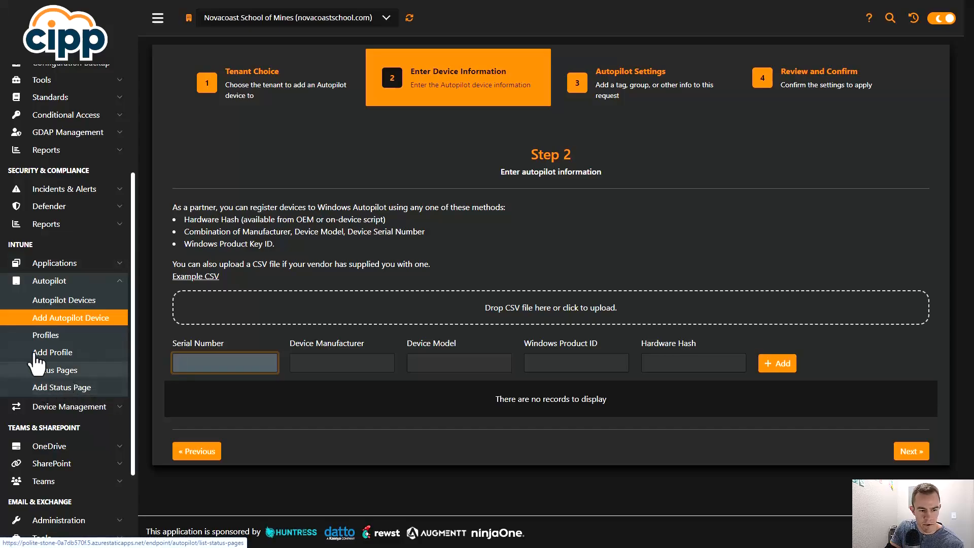
click(75, 269)
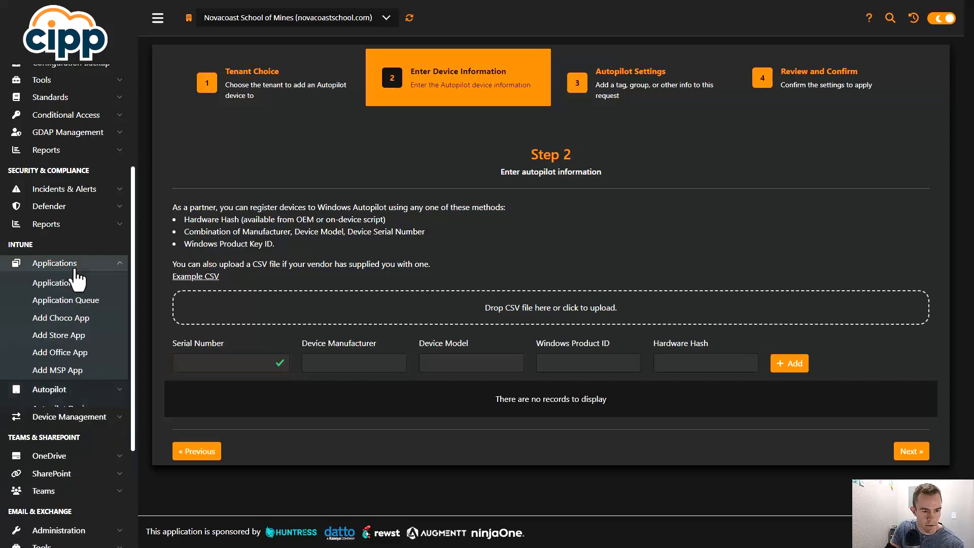
click(61, 287)
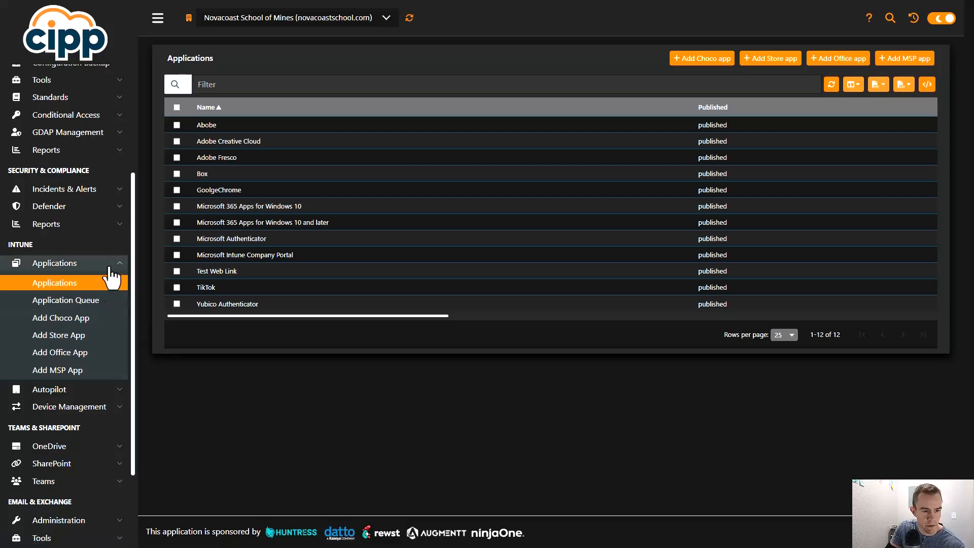
Browse the incident and Defender options, and review the Defender status of the tenant's devices.
click(104, 207)
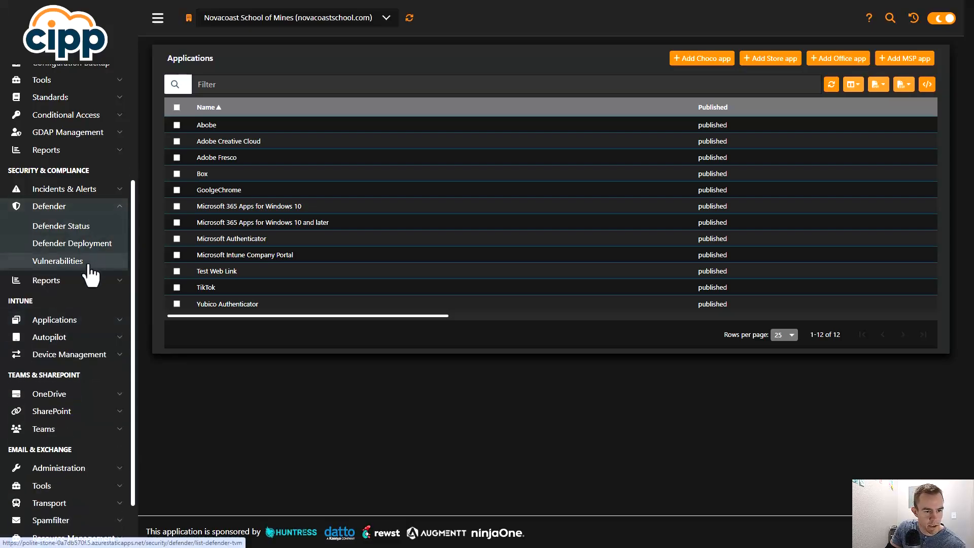
click(76, 188)
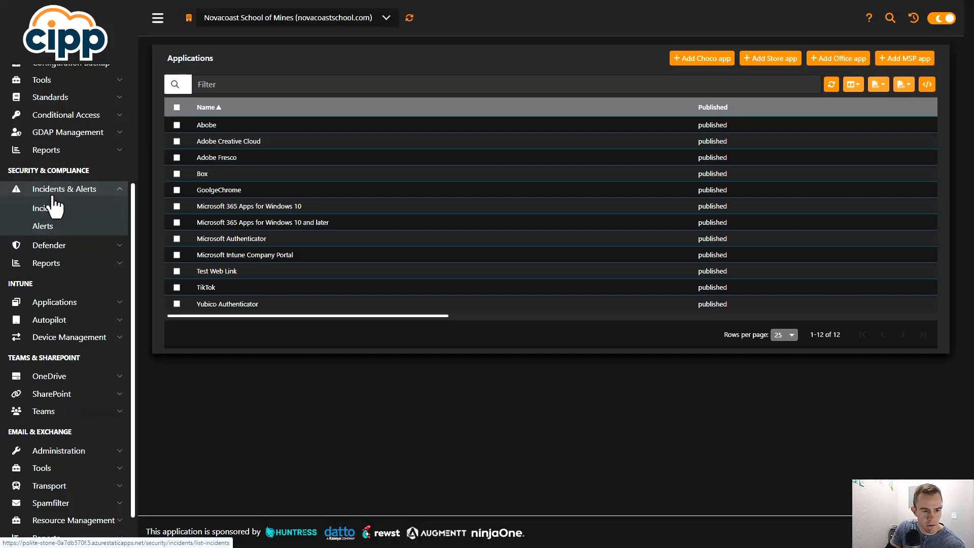
click(53, 194)
click(54, 206)
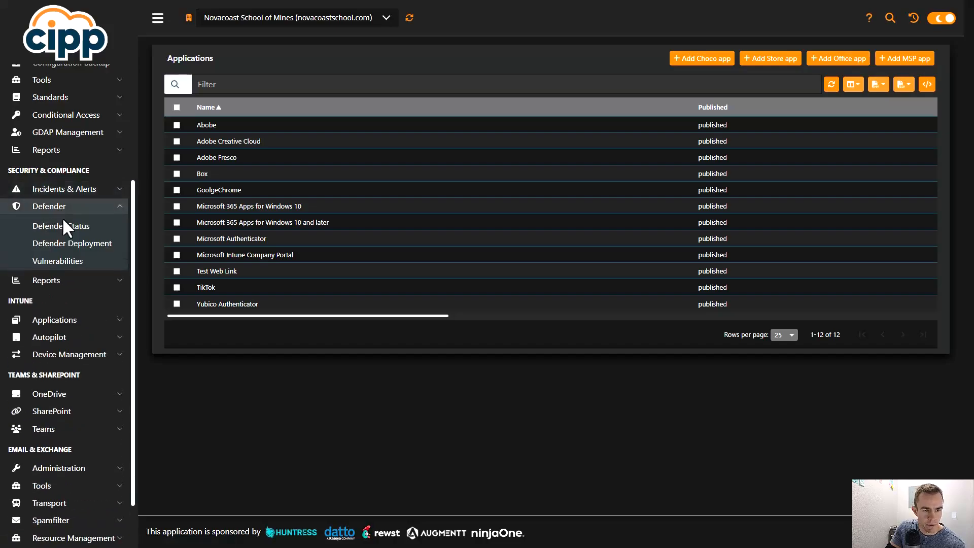
click(66, 229)
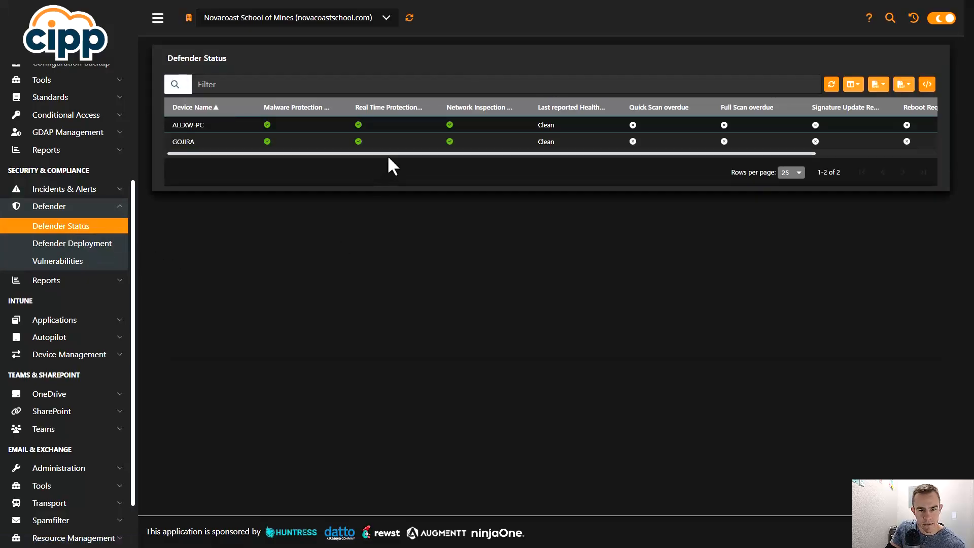
mouse_move(388, 154)
mouse_down()
mouse_move(521, 154)
mouse_move(376, 155)
mouse_up()
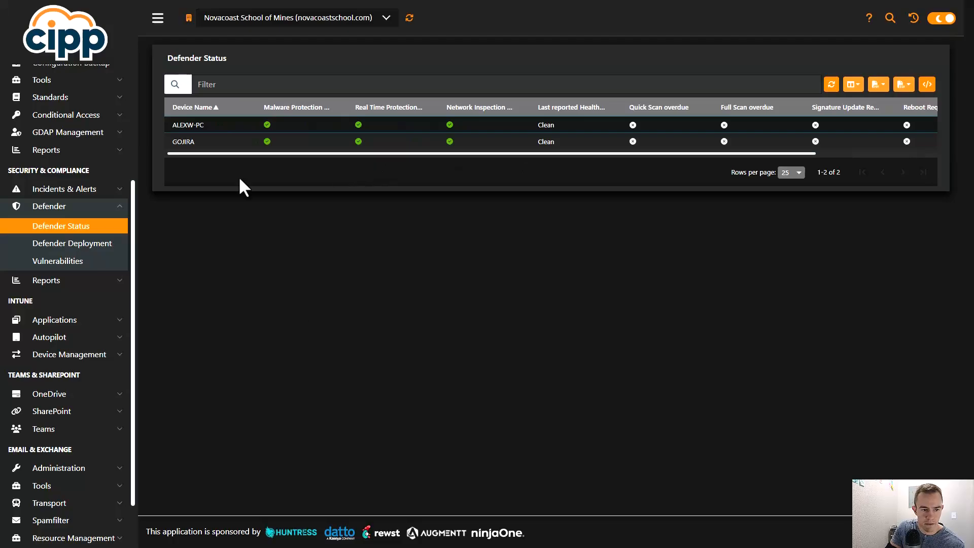
View the Defender deployment wizard and review the software vulnerabilities affecting the tenant's devices.
click(108, 248)
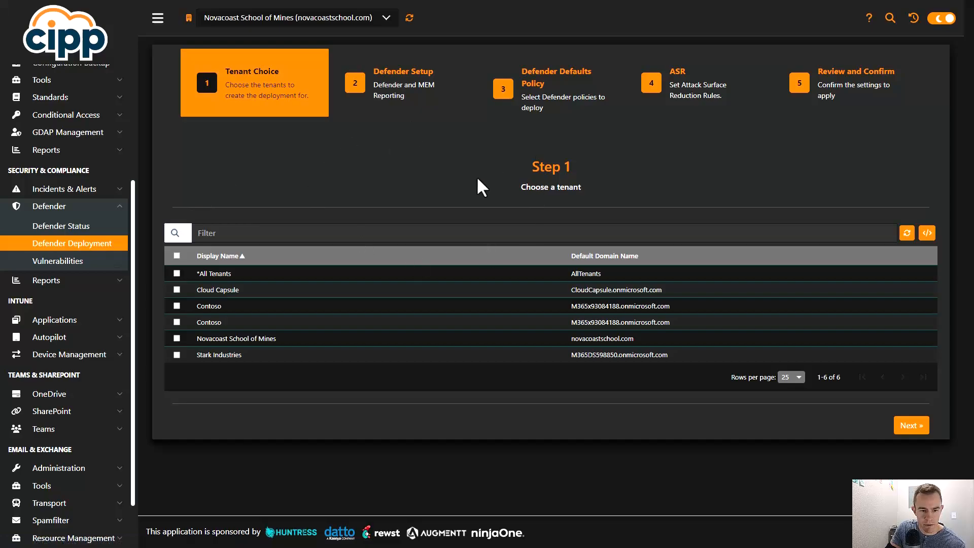
click(90, 264)
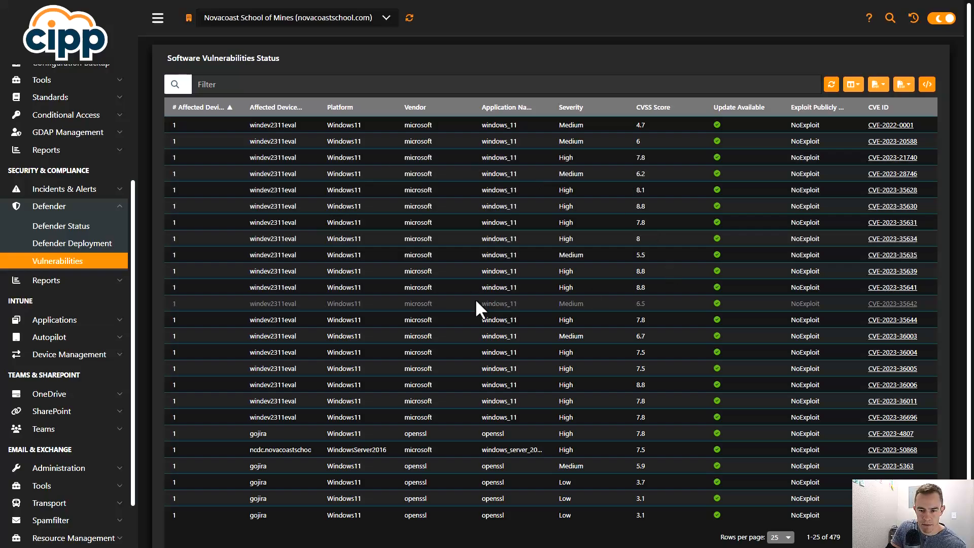
scroll(472, 305, down, 1)
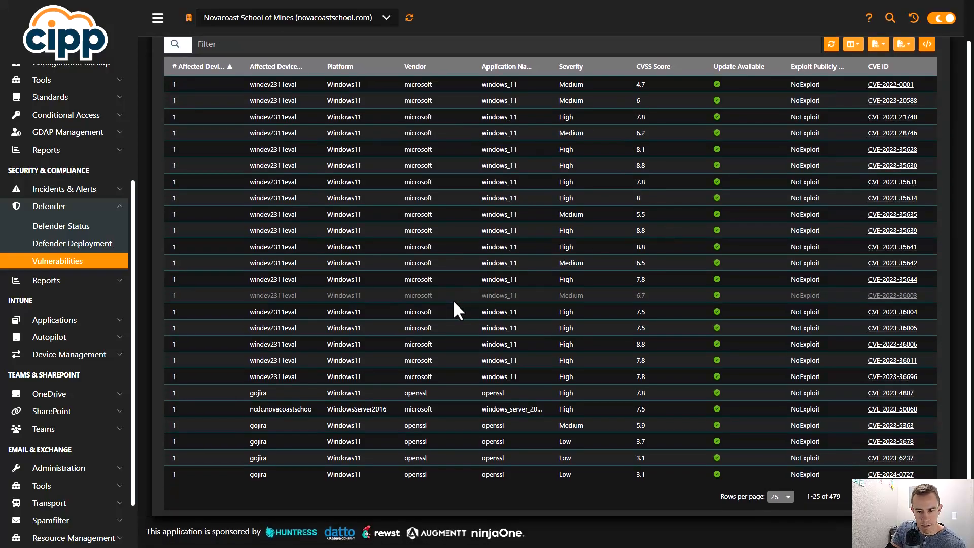
scroll(452, 300, up, 1)
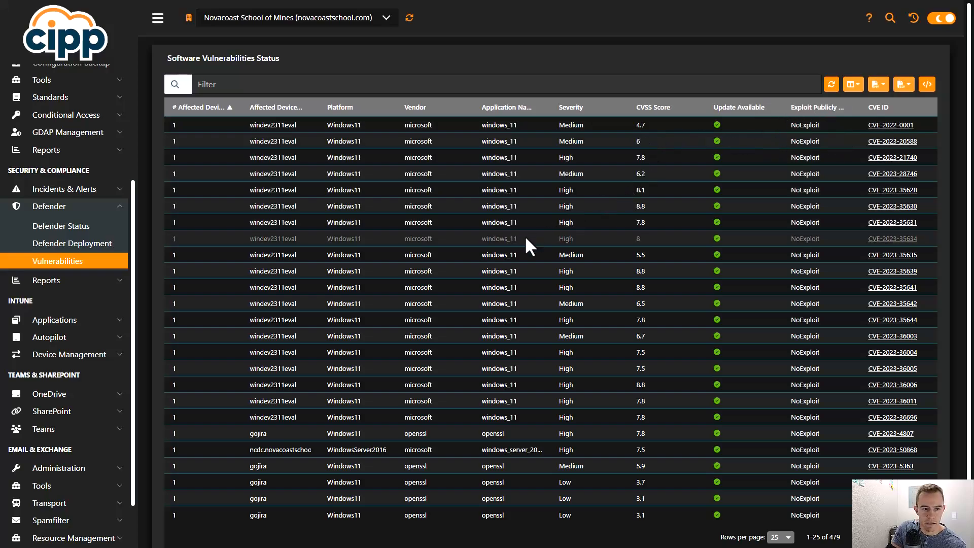
Open the device compliance report under Security & Compliance and examine which devices are compliant.
scroll(108, 242, down, 1)
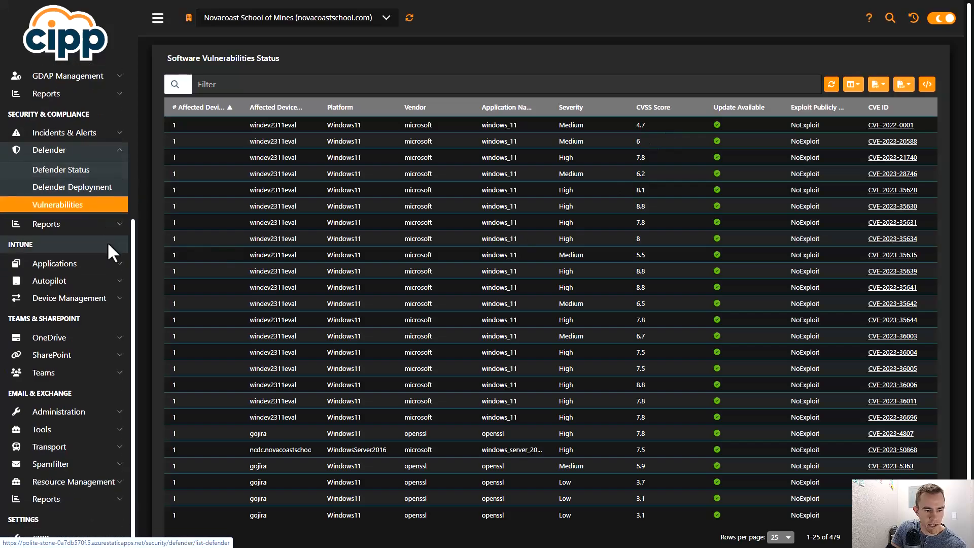
click(105, 226)
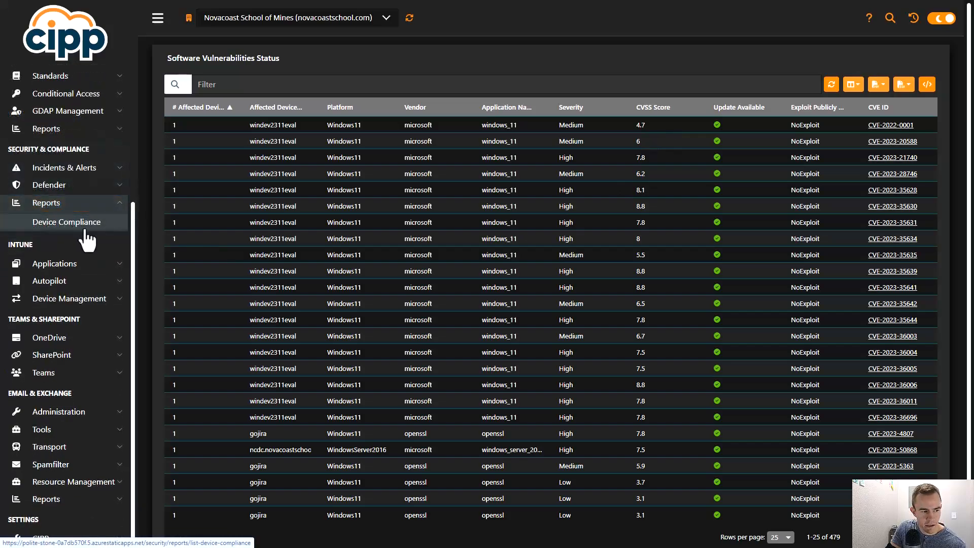
click(82, 225)
drag(168, 58, 247, 58)
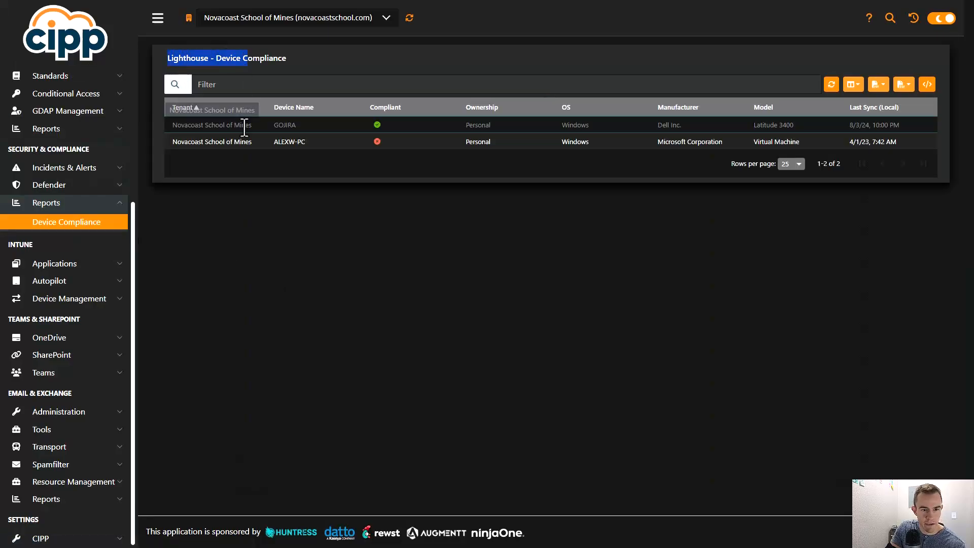
click(298, 217)
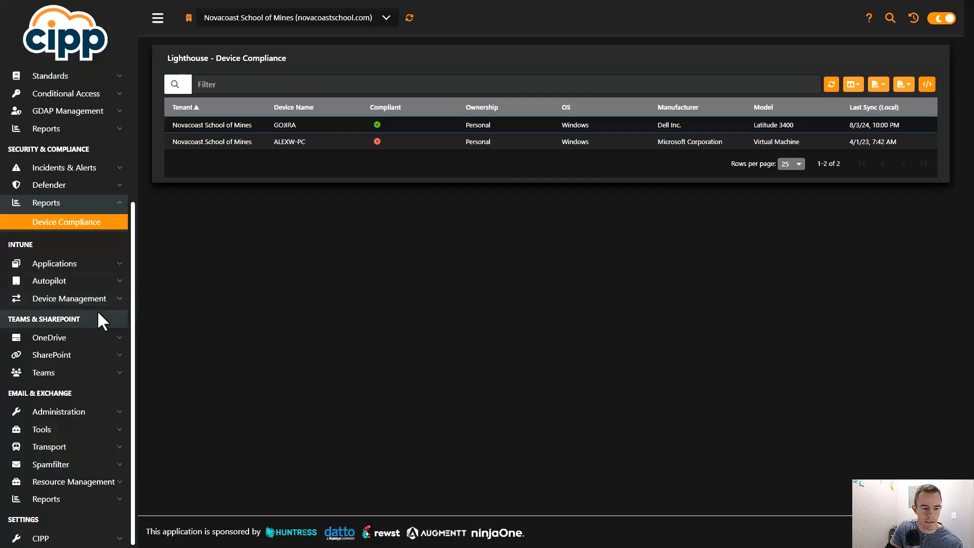
click(87, 297)
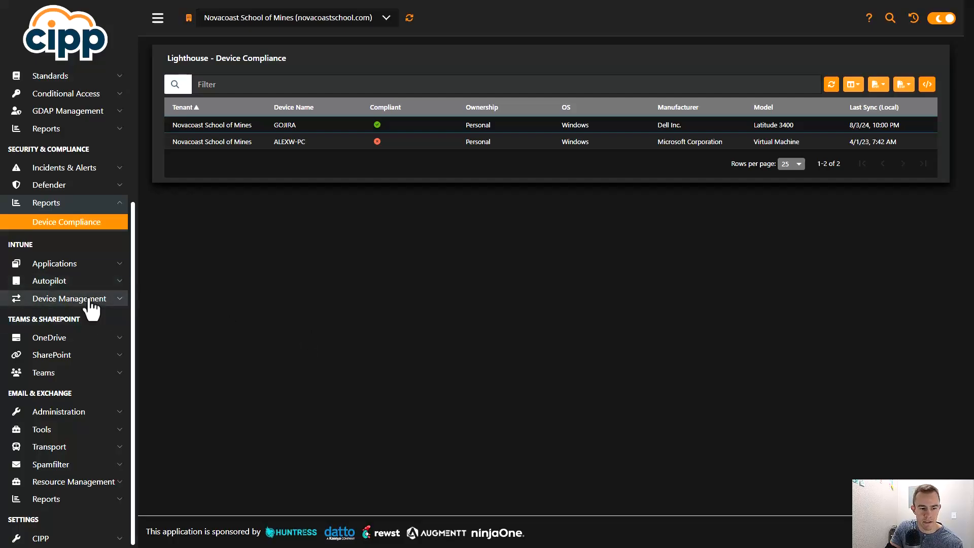
click(81, 300)
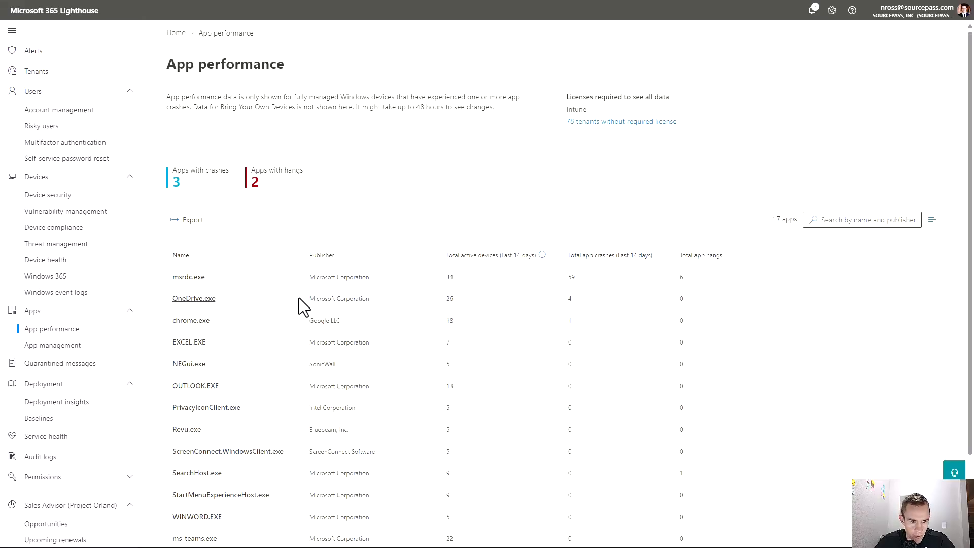
Review the app performance figures for crashes and hangs, and open the details for chrome.exe.
scroll(299, 298, down, 2)
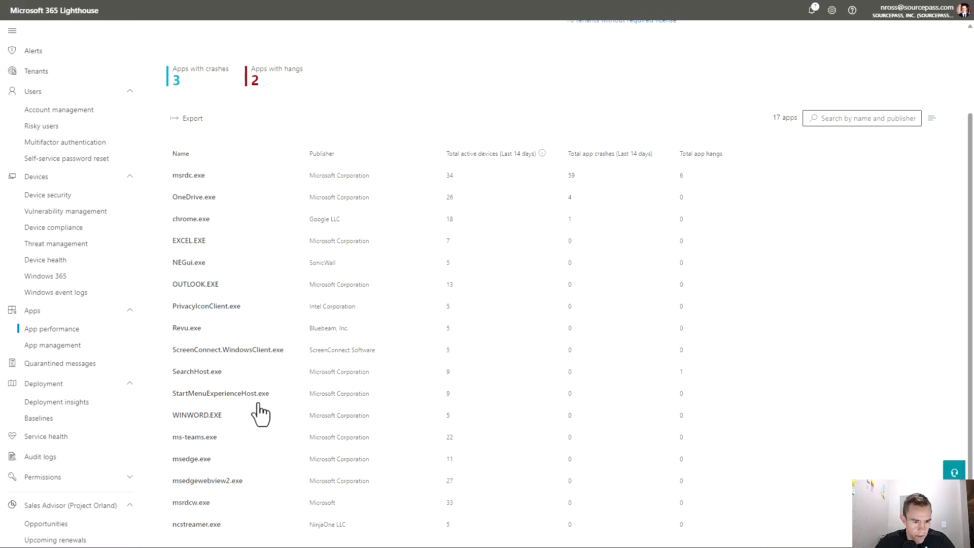
scroll(231, 370, up, 1)
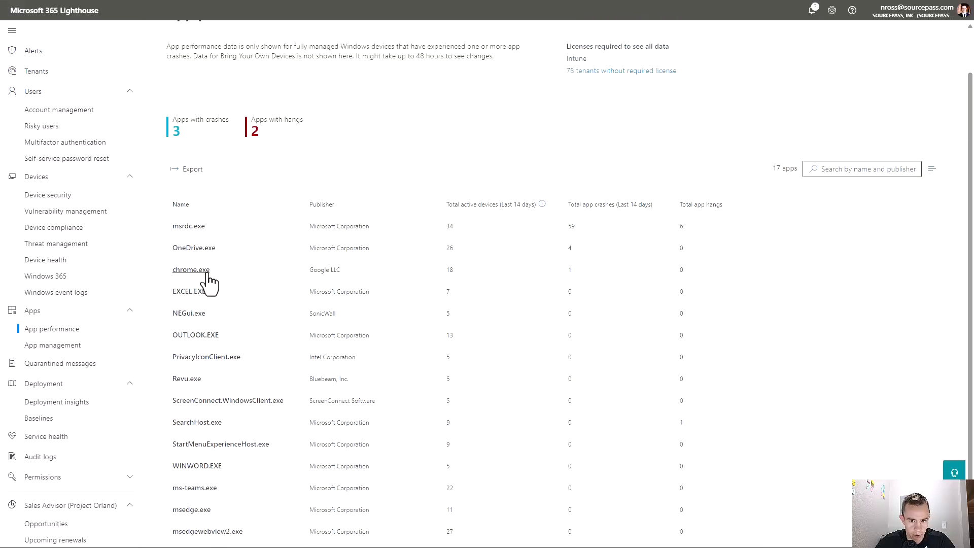
drag(439, 269, 483, 268)
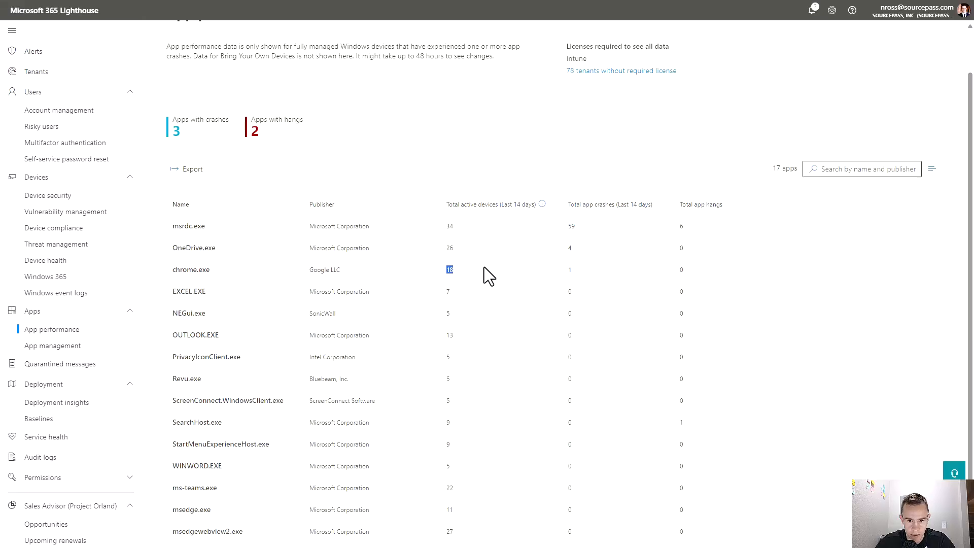
click(484, 268)
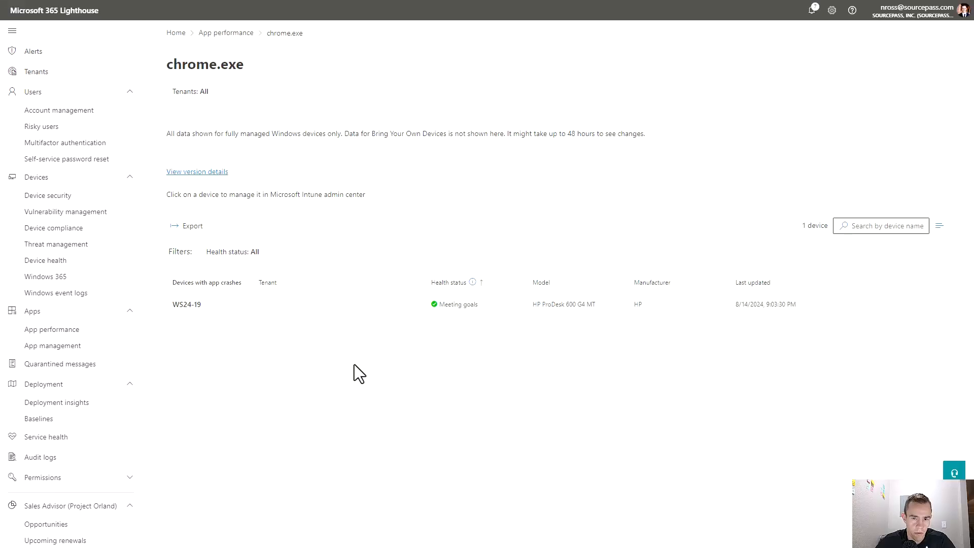
Open the App management overview and read the requirements for Microsoft 365 app insights to appear in the report.
click(52, 345)
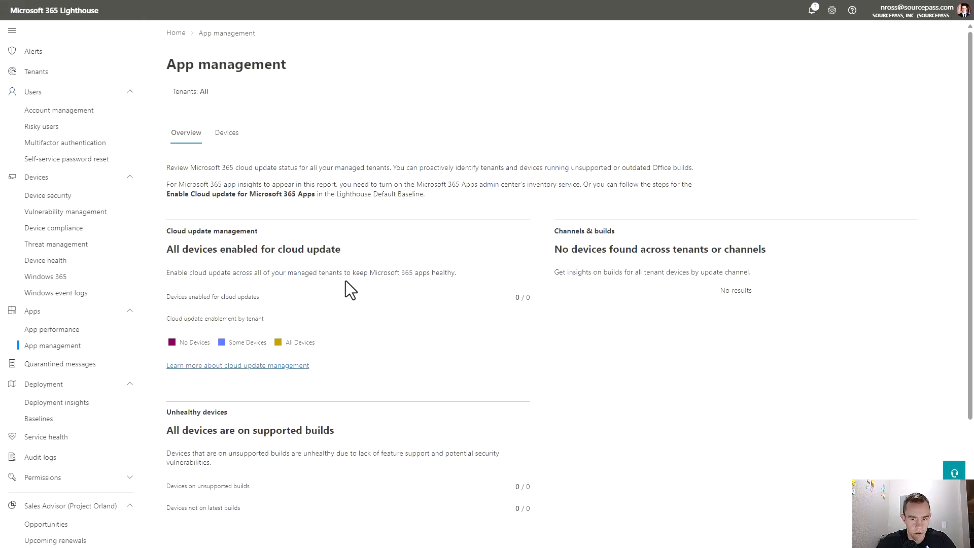
scroll(337, 297, down, 2)
scroll(339, 300, up, 2)
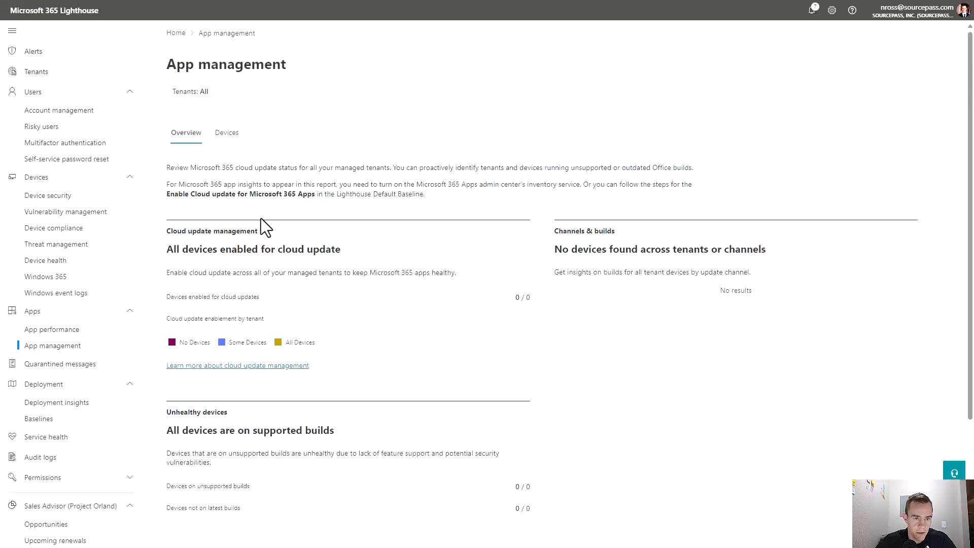
drag(169, 186, 553, 185)
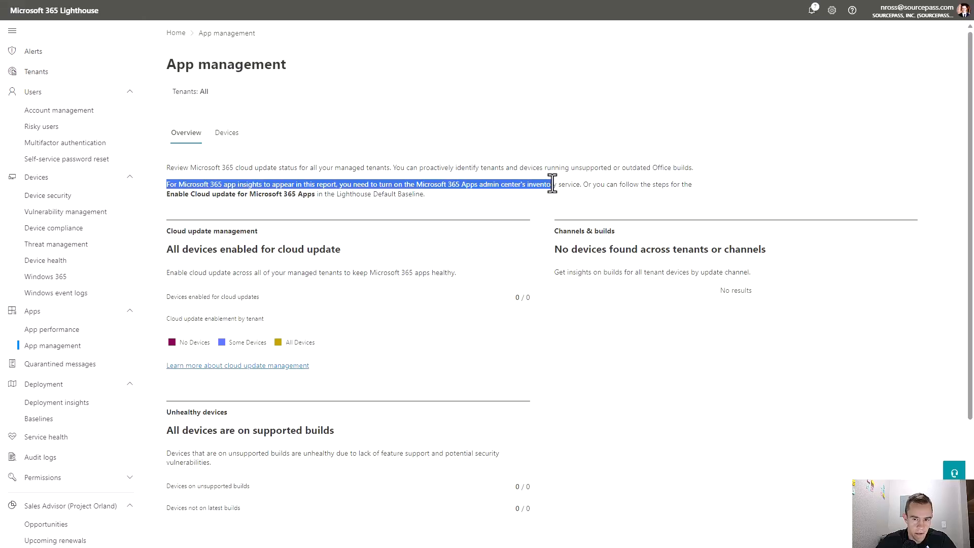
drag(419, 194, 592, 199)
click(500, 200)
click(556, 212)
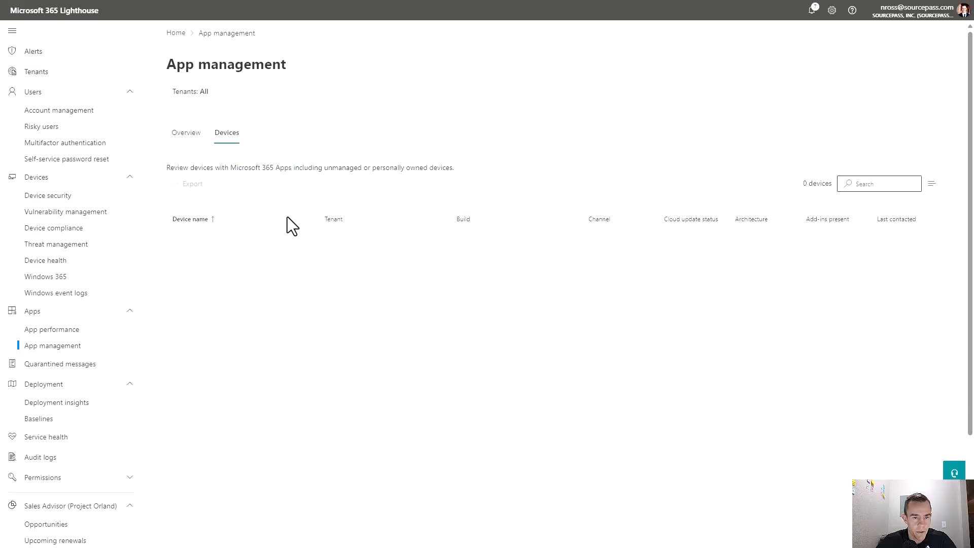
Review the App management device list with its unsupported and outdated build counters, and return to the overview.
drag(421, 209, 166, 193)
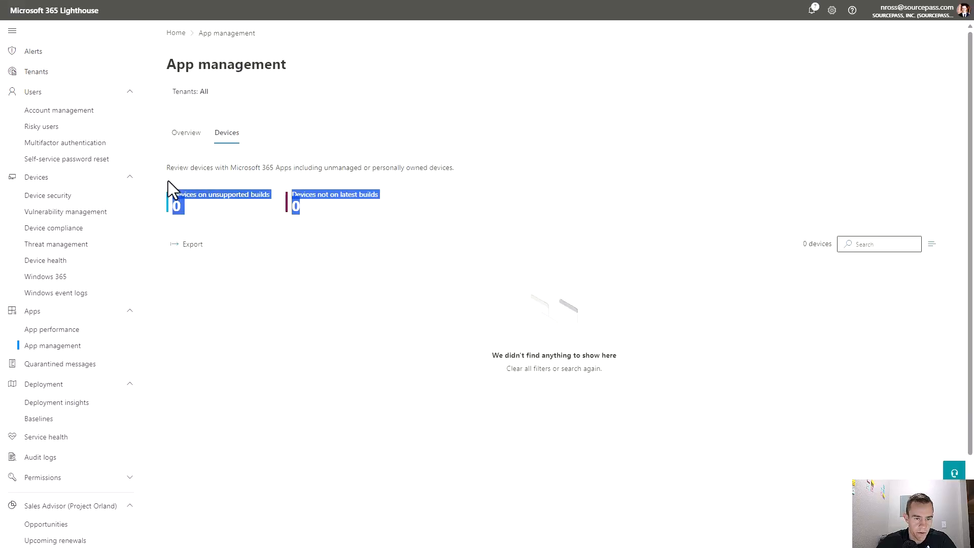
click(183, 165)
click(185, 135)
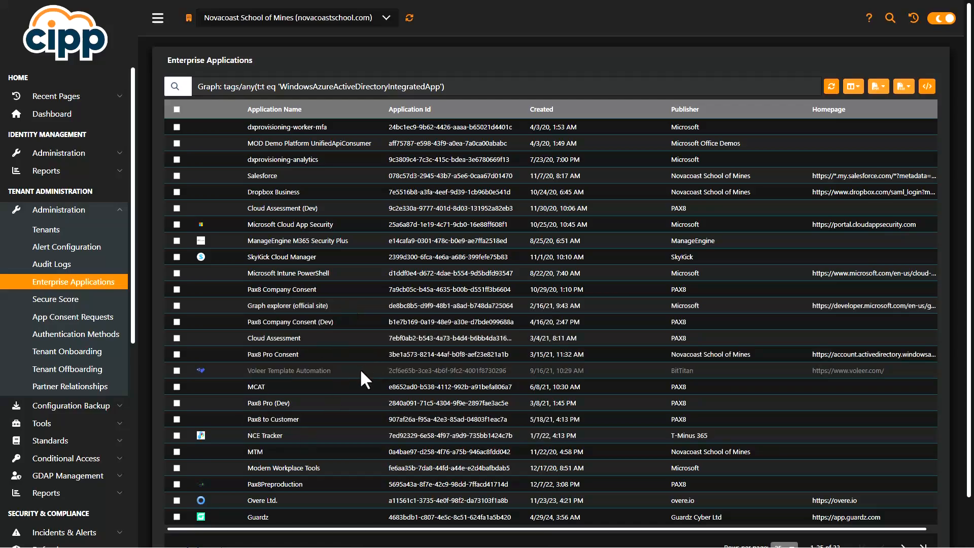
In CIPP, review the tenant's enterprise applications and open its app consent requests.
scroll(361, 372, down, 1)
scroll(360, 379, up, 1)
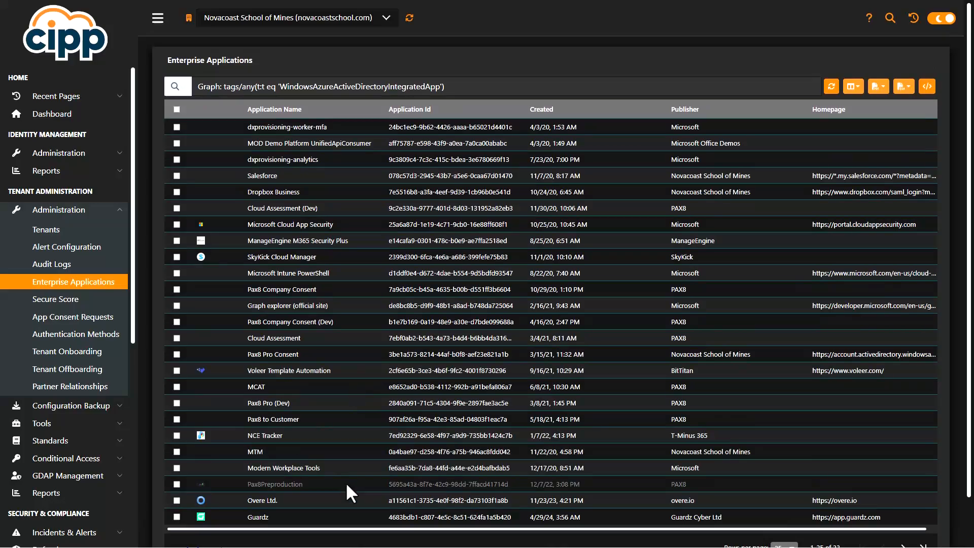
click(109, 323)
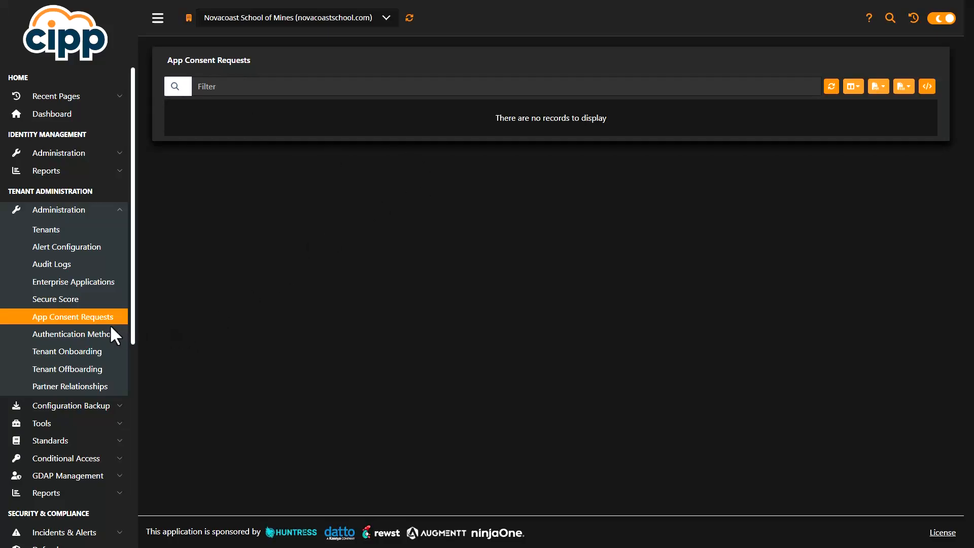
Open the list of Intune applications for the Novacoast School of Mines tenant.
scroll(15, 299, down, 7)
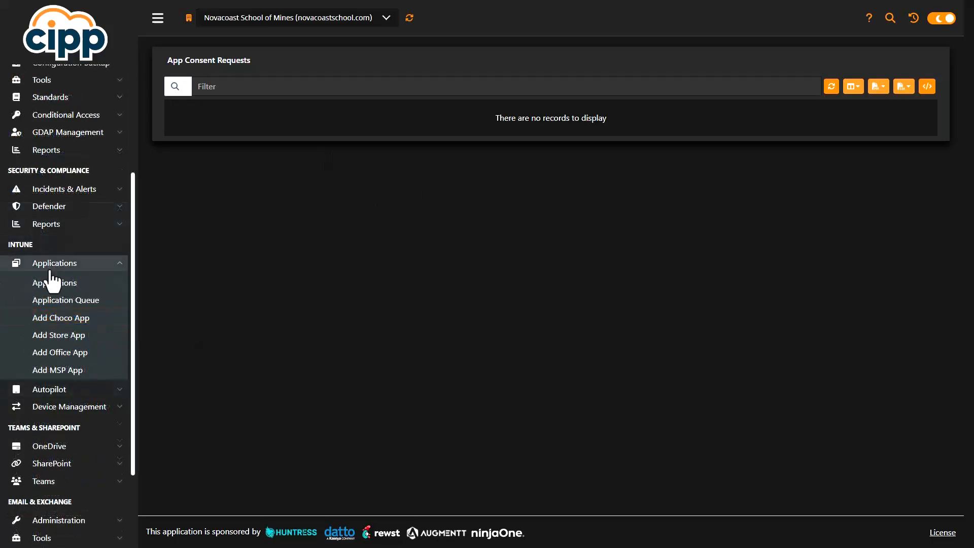
click(51, 267)
click(56, 264)
click(54, 283)
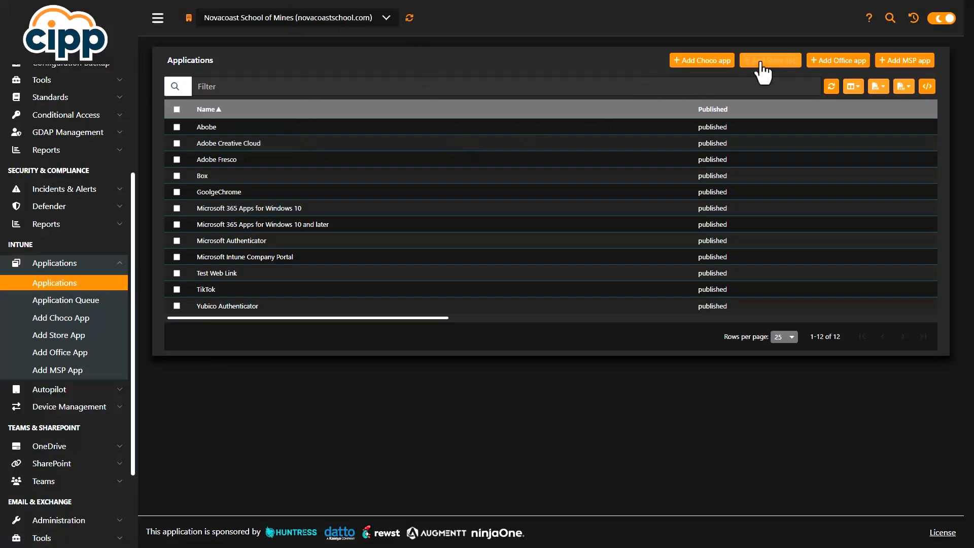
Start adding a Chocolatey app for the Novacoast School of Mines tenant and continue to the application settings.
click(702, 61)
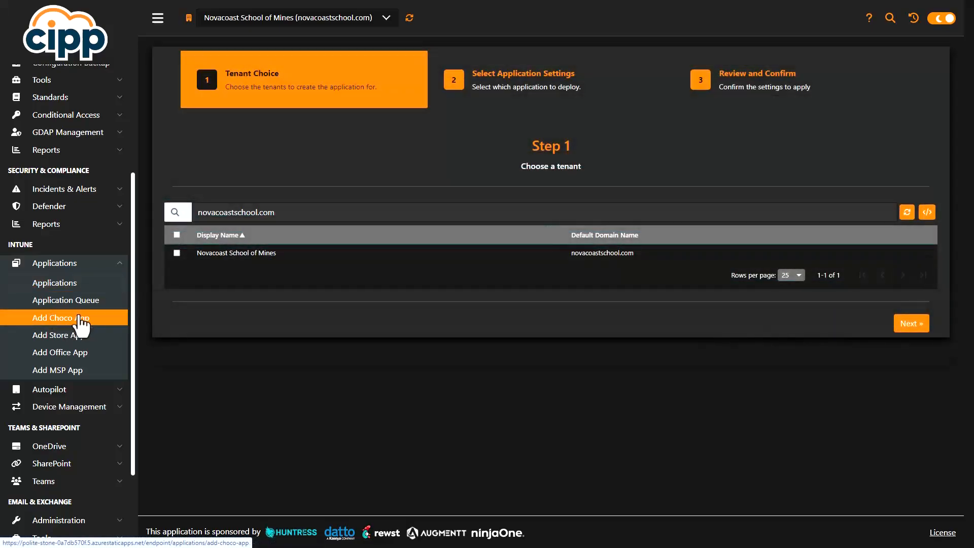
click(176, 253)
click(906, 330)
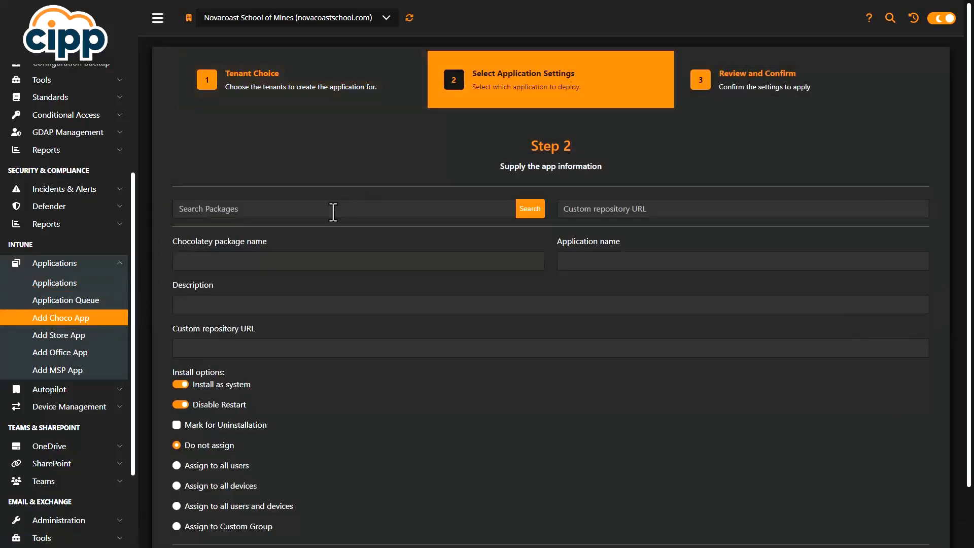
Search the Chocolatey packages for Adobe, choose Adobe Acrobat Reader DC, and continue to the review stage without assigning it.
click(333, 212)
text(Adobe)
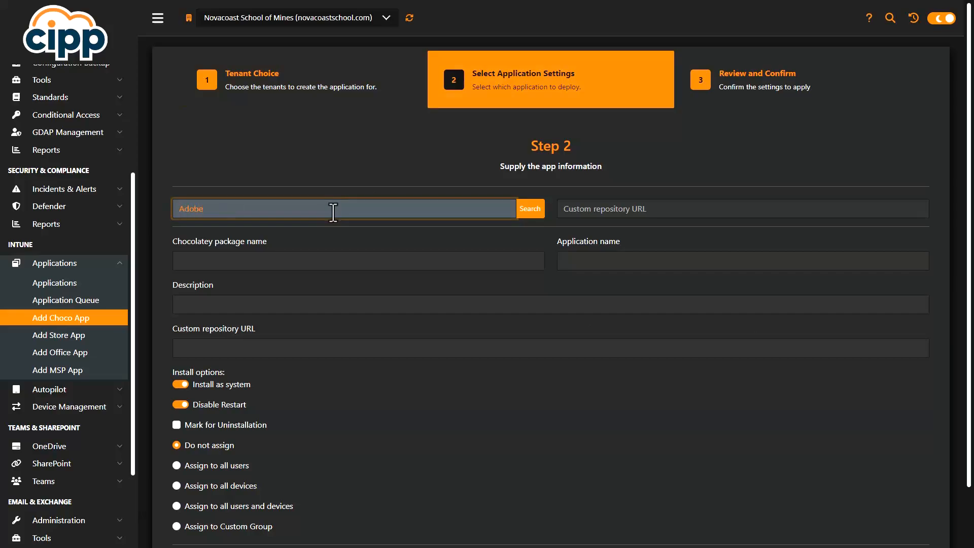
click(529, 208)
click(342, 243)
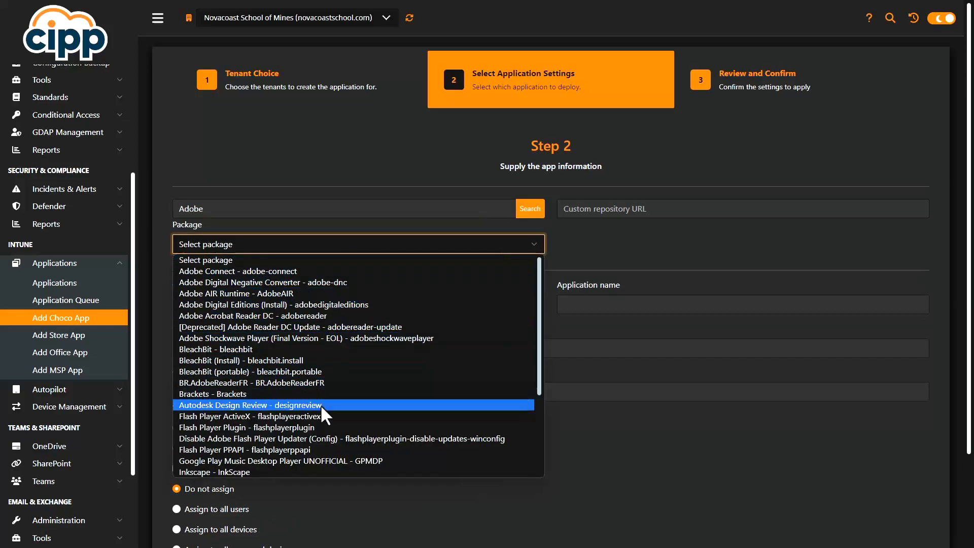
click(253, 317)
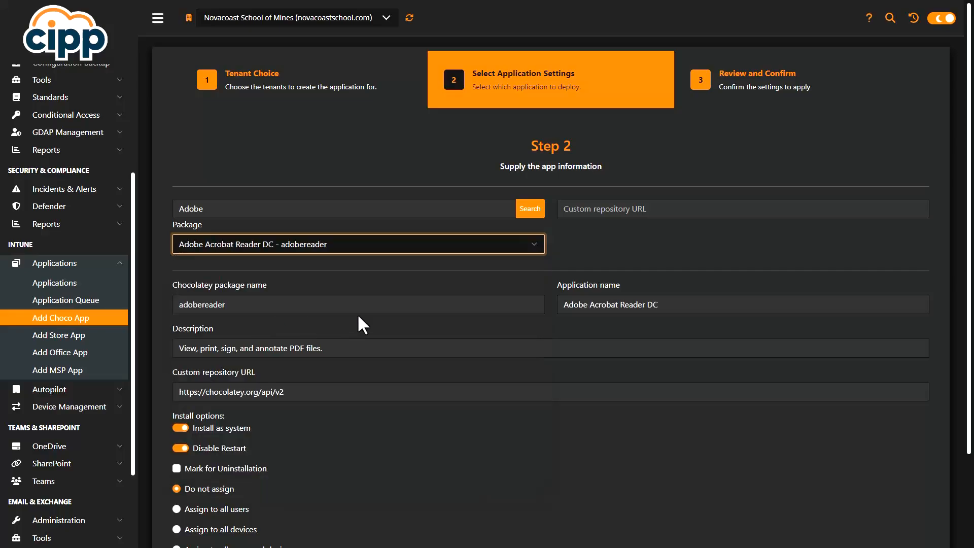
scroll(288, 309, down, 2)
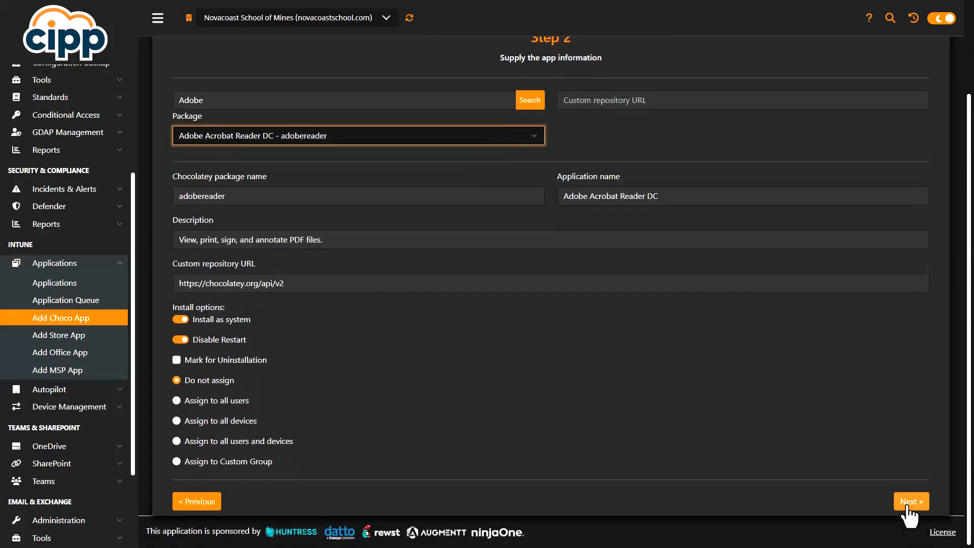
click(912, 503)
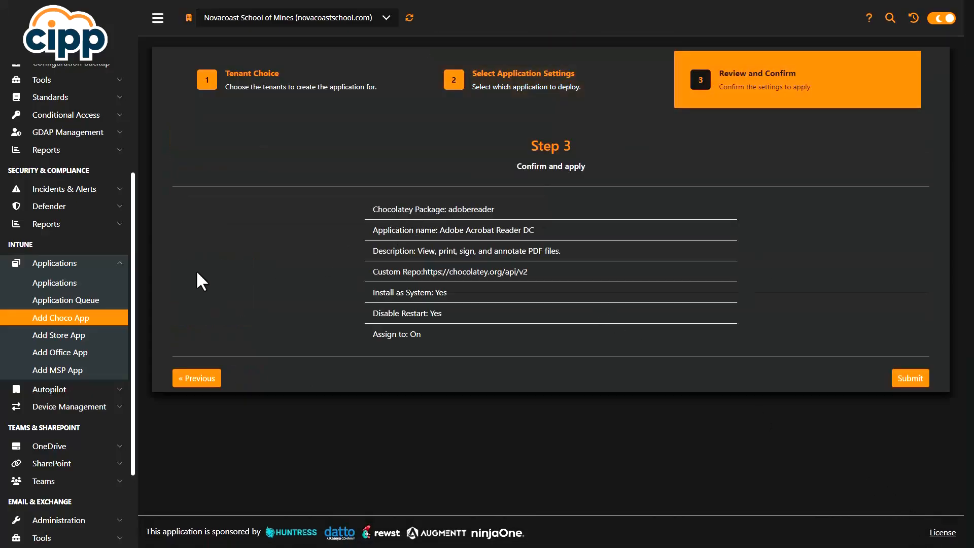
View the wizards for adding Store, Office and MSP apps.
click(92, 337)
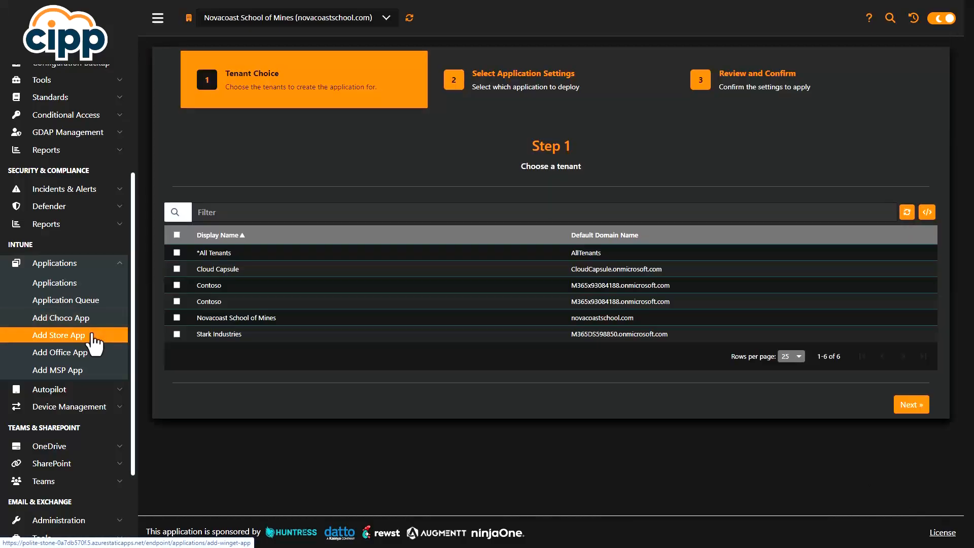
click(79, 355)
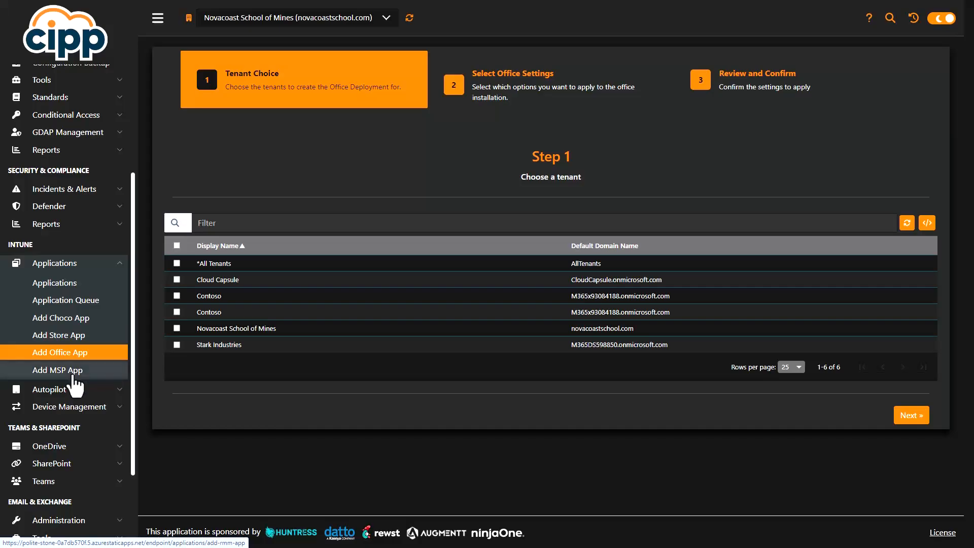
click(79, 375)
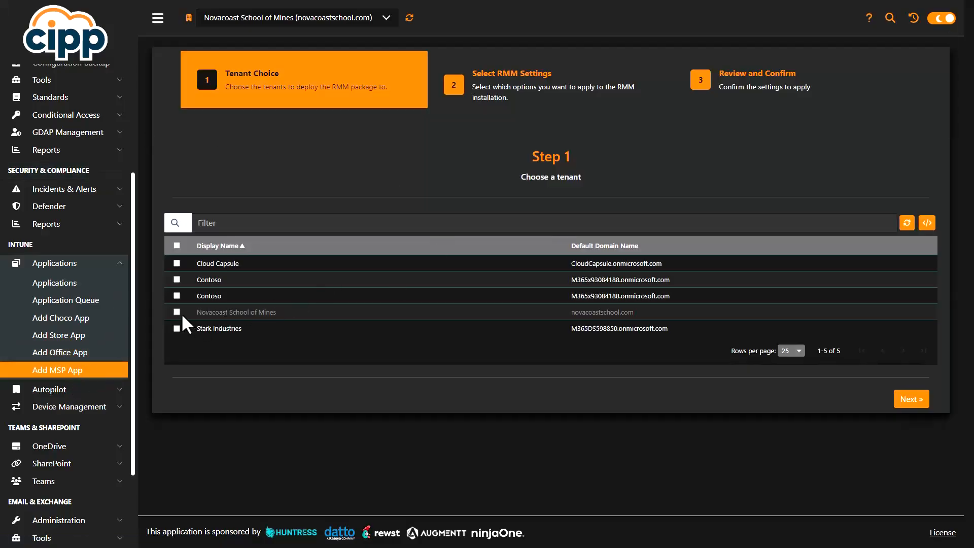
In the MSP app wizard, choose the Novacoast School of Mines tenant and select Huntress as the MSP tool.
click(177, 311)
click(906, 402)
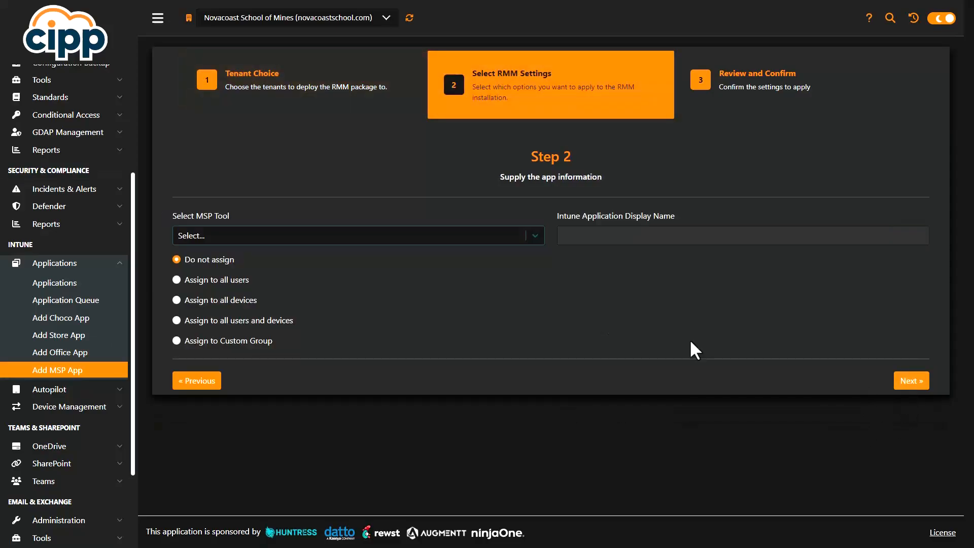
click(430, 238)
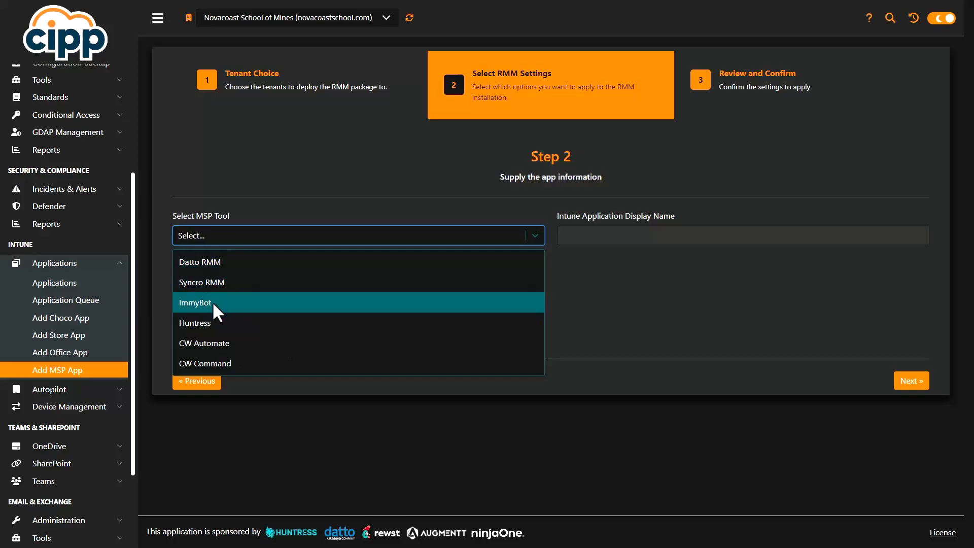
click(229, 321)
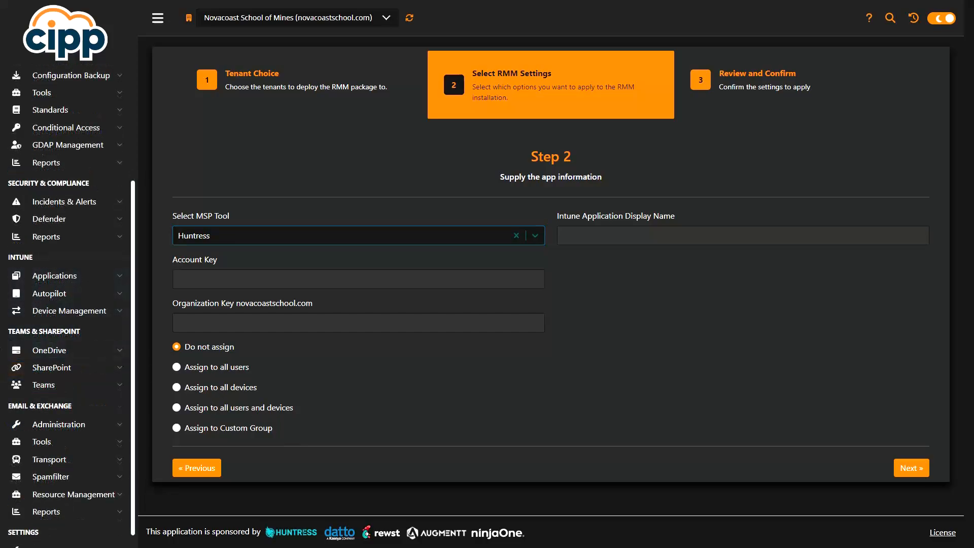
Open the tenant's OneDrive list and view the permission actions available for the first user's OneDrive.
click(67, 355)
click(70, 369)
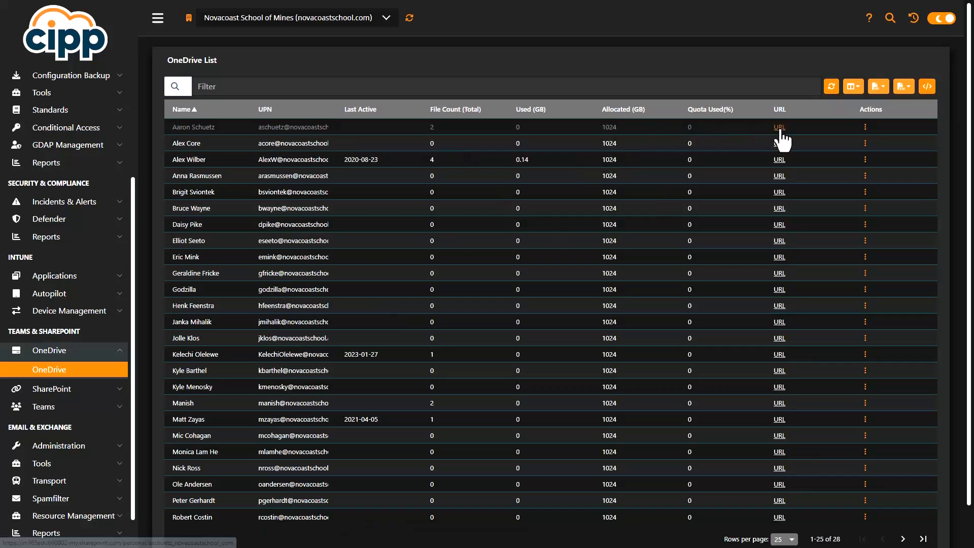
click(866, 128)
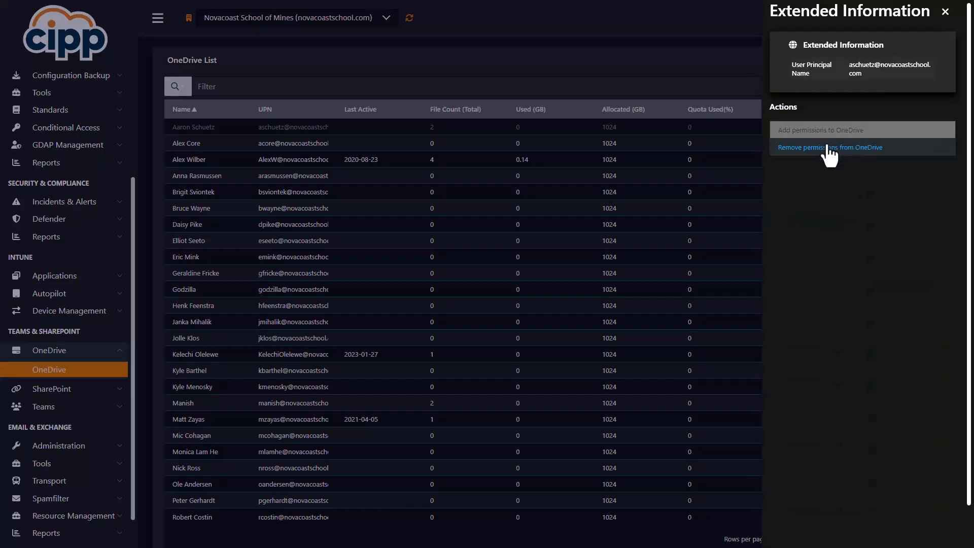
click(945, 13)
Open the tenant's SharePoint site list and view the actions available for the first site.
click(66, 390)
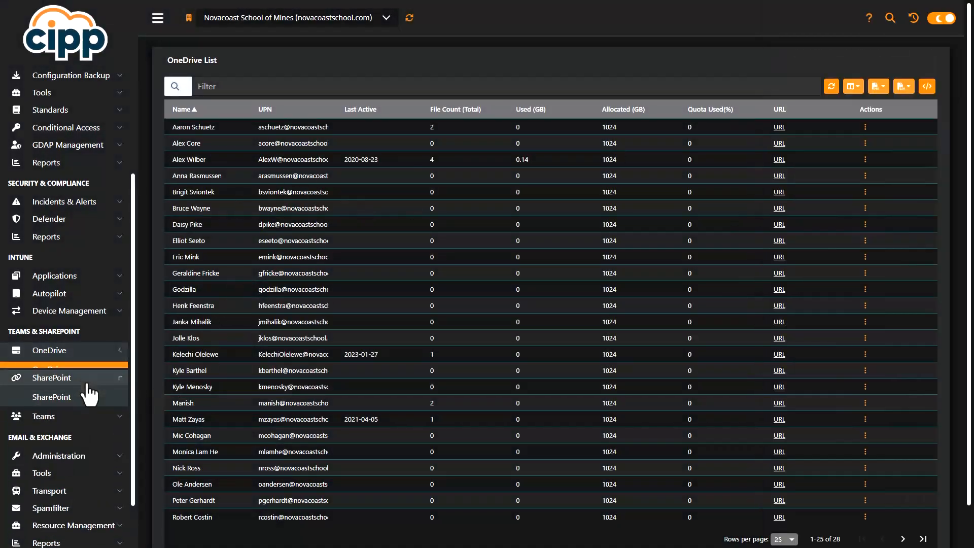
click(71, 387)
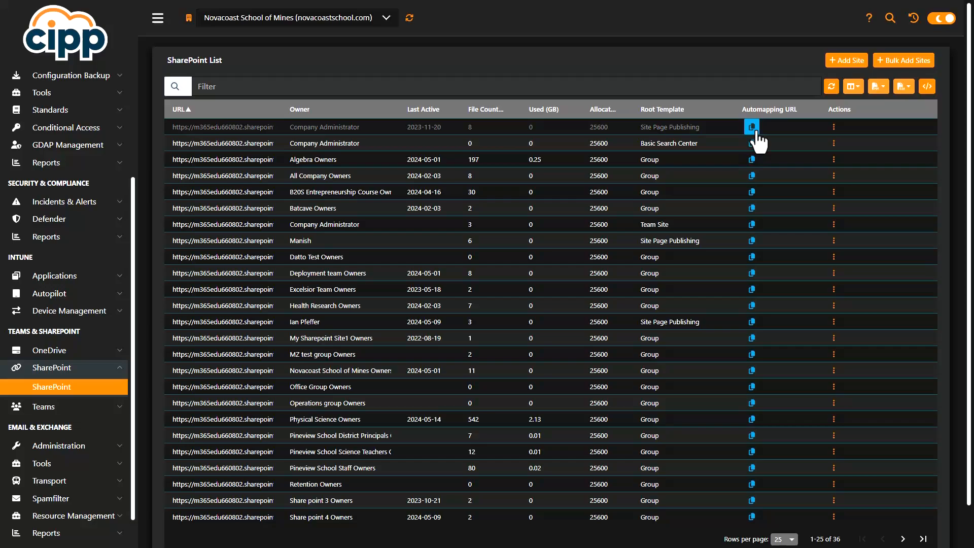
click(833, 128)
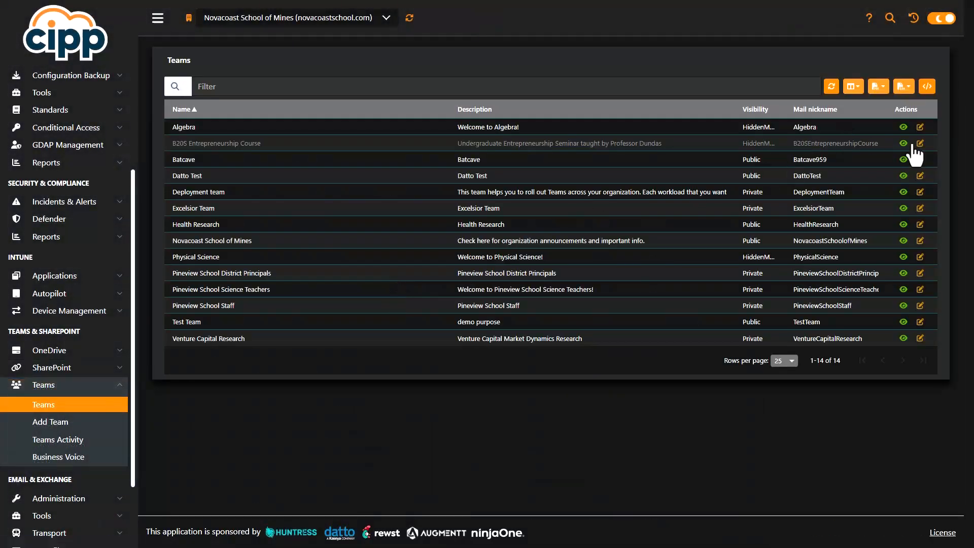
Open the Algebra team for editing and examine its membership options, group members and raw group information.
click(920, 127)
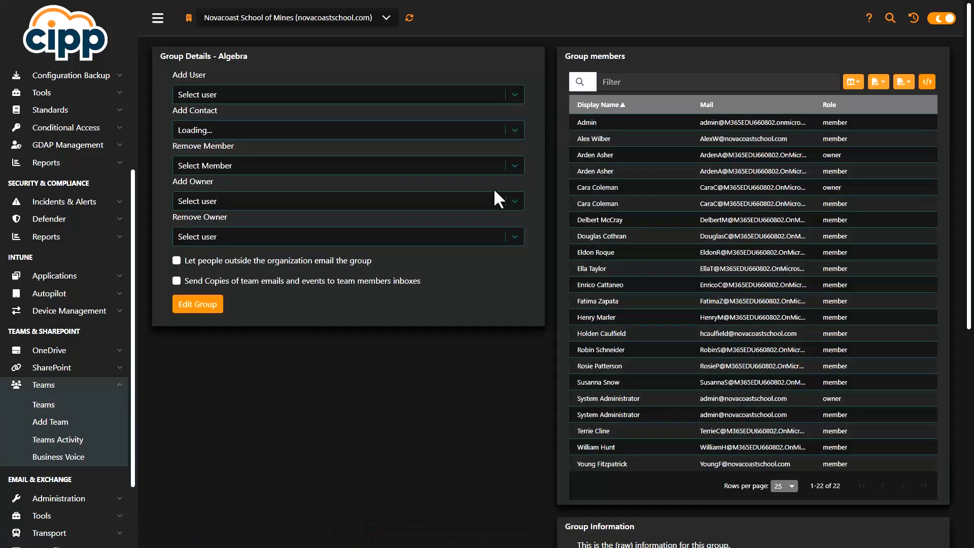
scroll(494, 191, down, 3)
scroll(681, 231, down, 4)
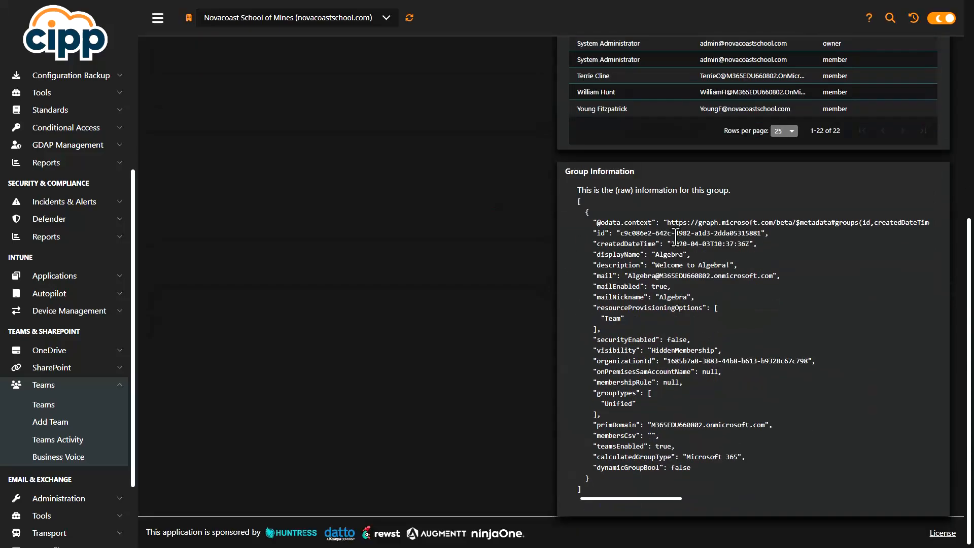
scroll(541, 239, up, 7)
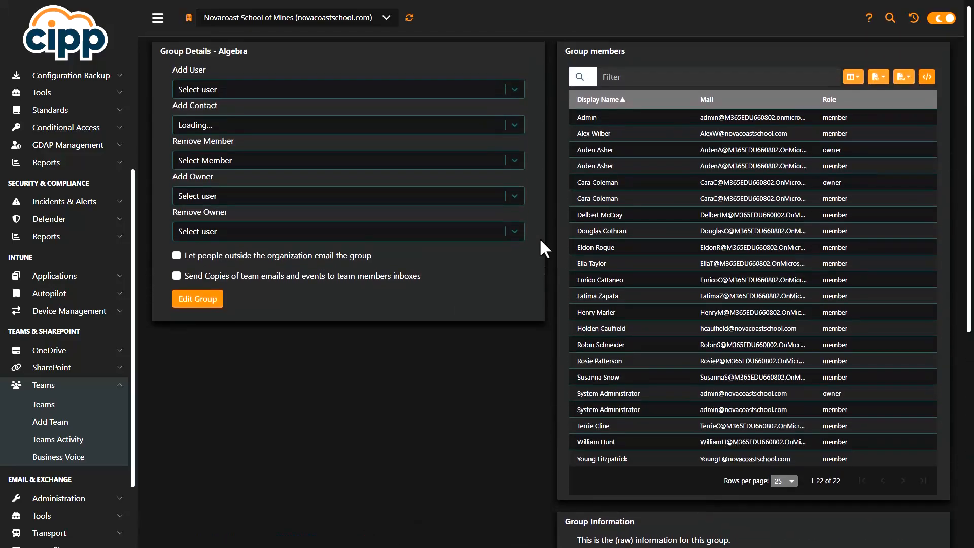
Return to the tenant's Teams list and examine the Algebra team's details, including its policies, owners, members, channels and installed applications.
click(49, 410)
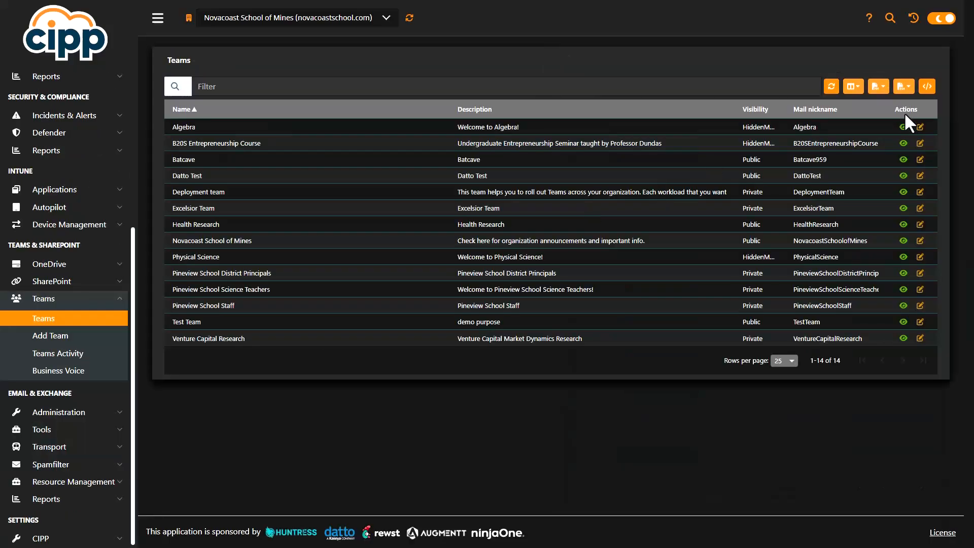
click(903, 128)
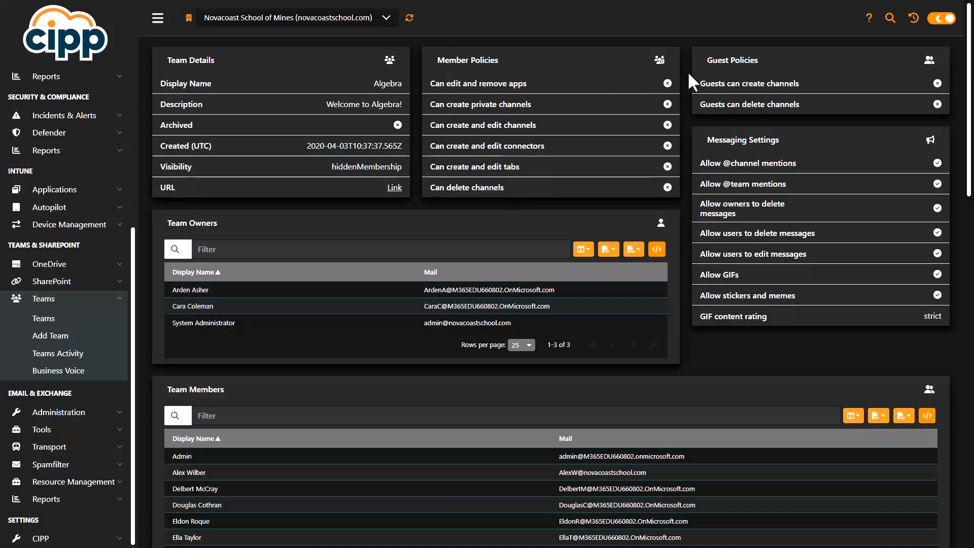
scroll(416, 196, down, 2)
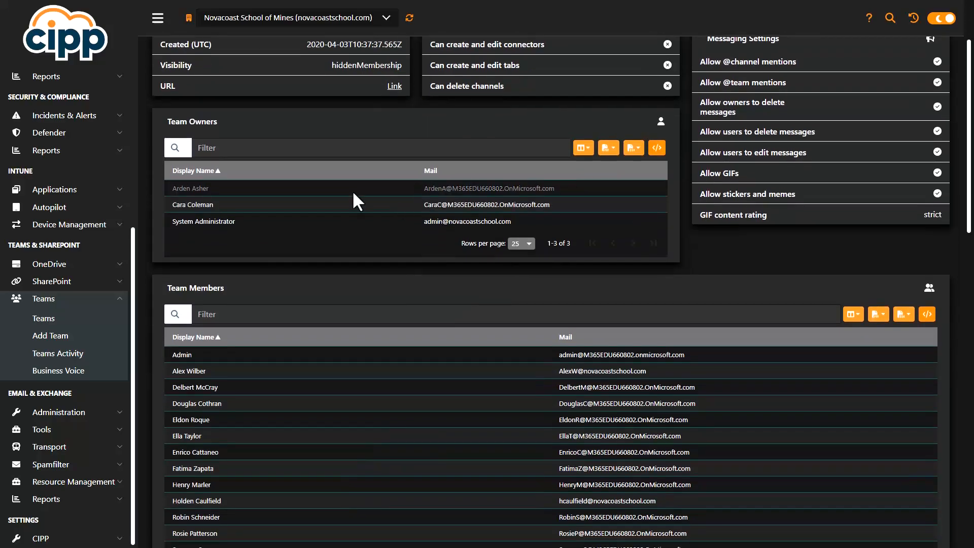
scroll(353, 194, down, 8)
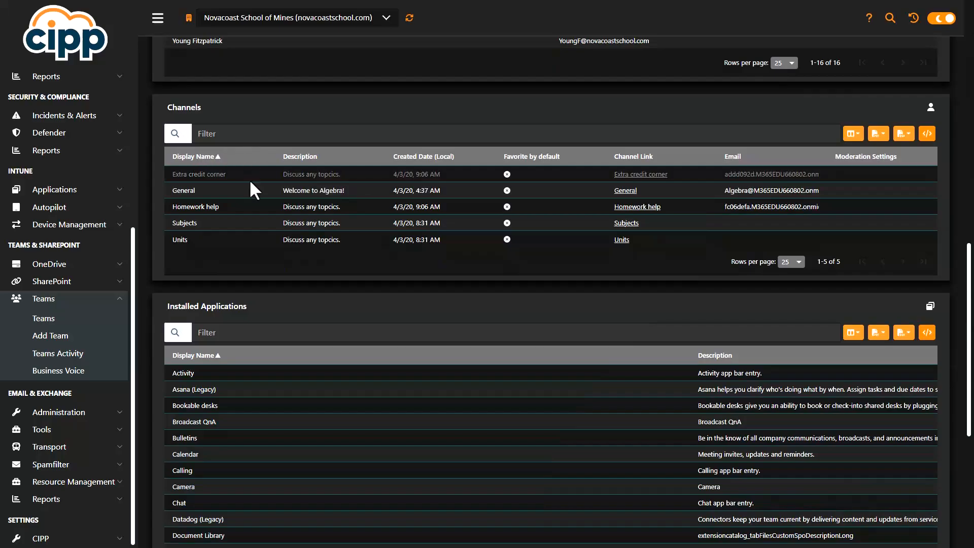
scroll(298, 209, down, 2)
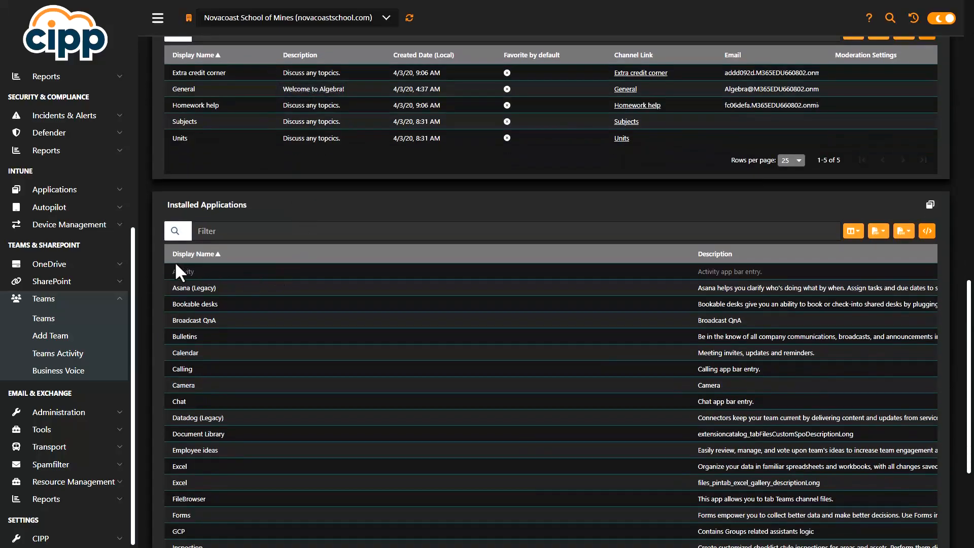
scroll(269, 259, down, 4)
scroll(269, 214, up, 20)
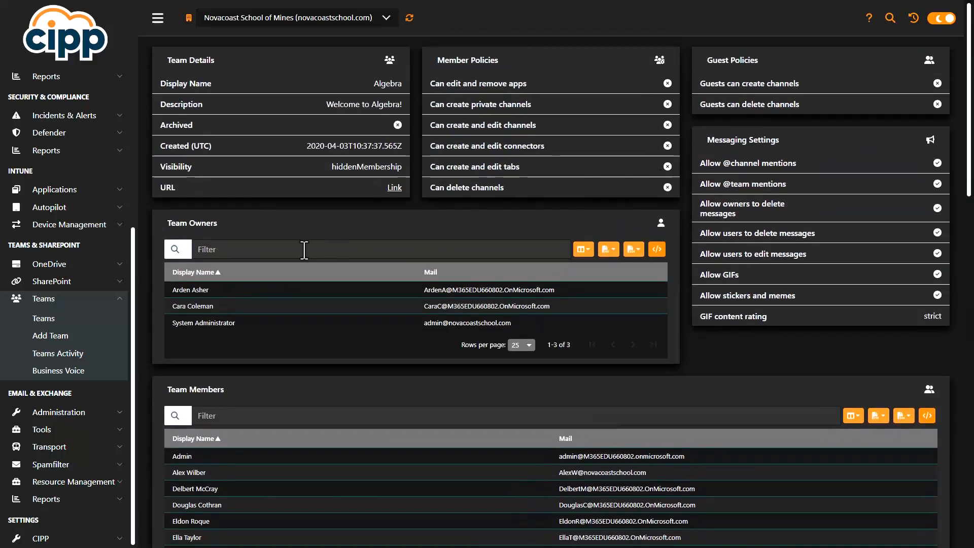
View the tenant's Teams activity list, then open its Business Voice page.
click(60, 354)
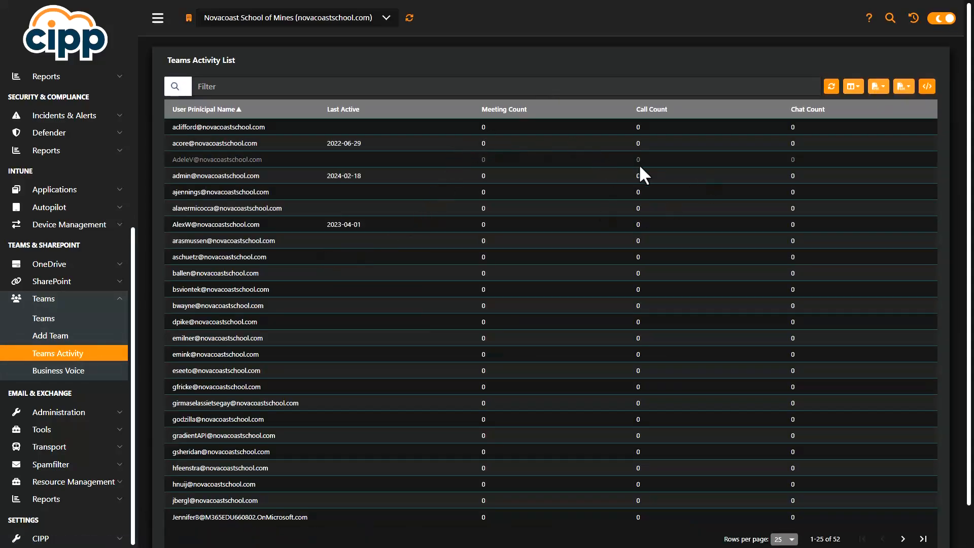
click(55, 371)
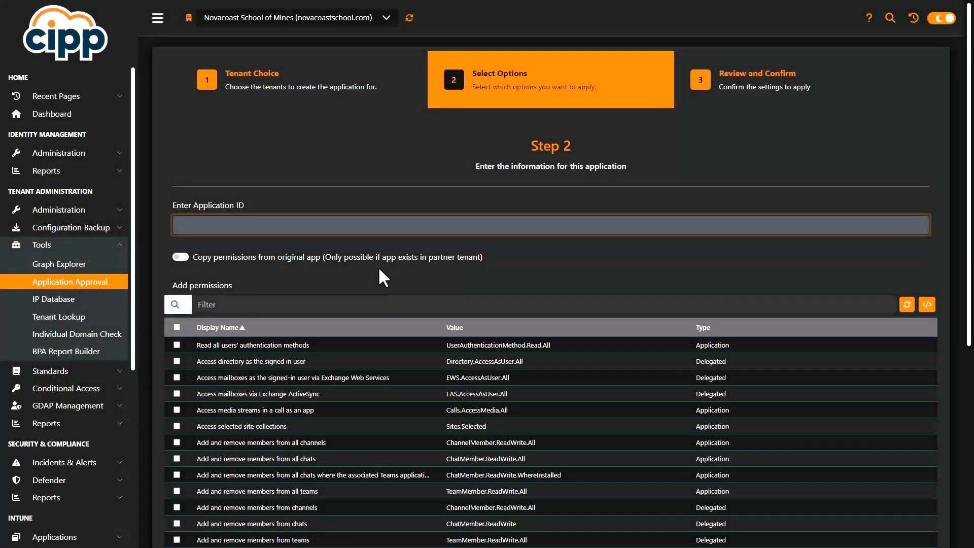
Expand the Intune Applications section from the Application Approval wizard.
scroll(68, 296, down, 4)
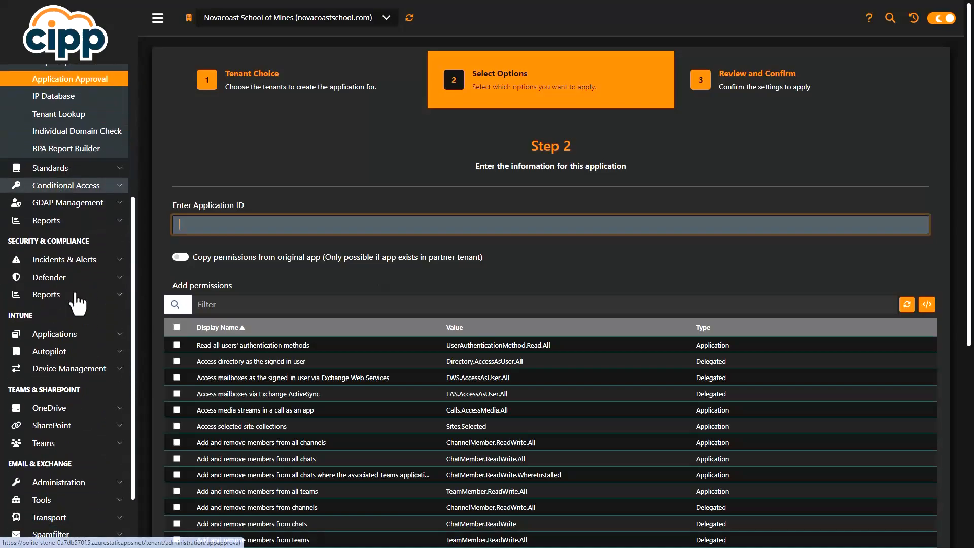
click(56, 334)
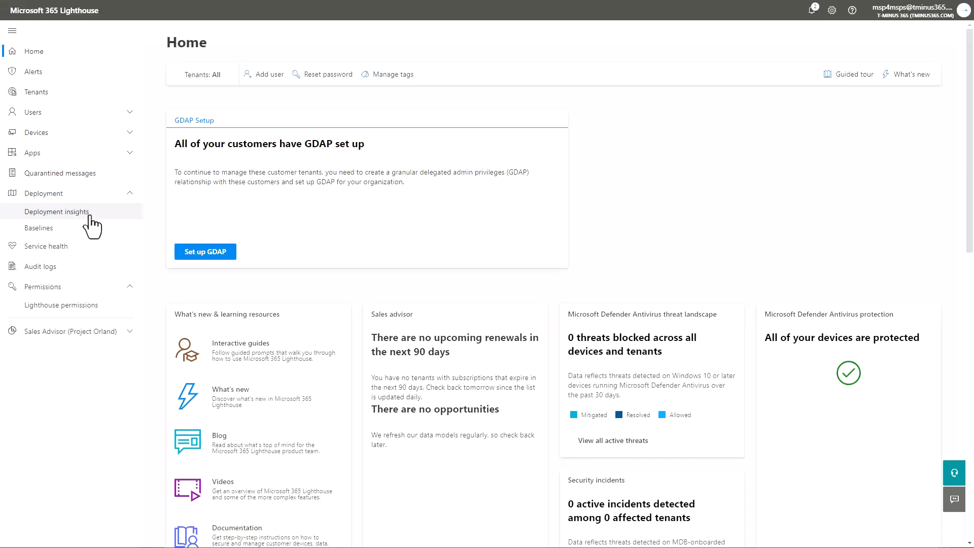
In Microsoft 365 Lighthouse, review deployment insights for all tenants and open the Default Baseline to view its deployment tasks.
click(67, 213)
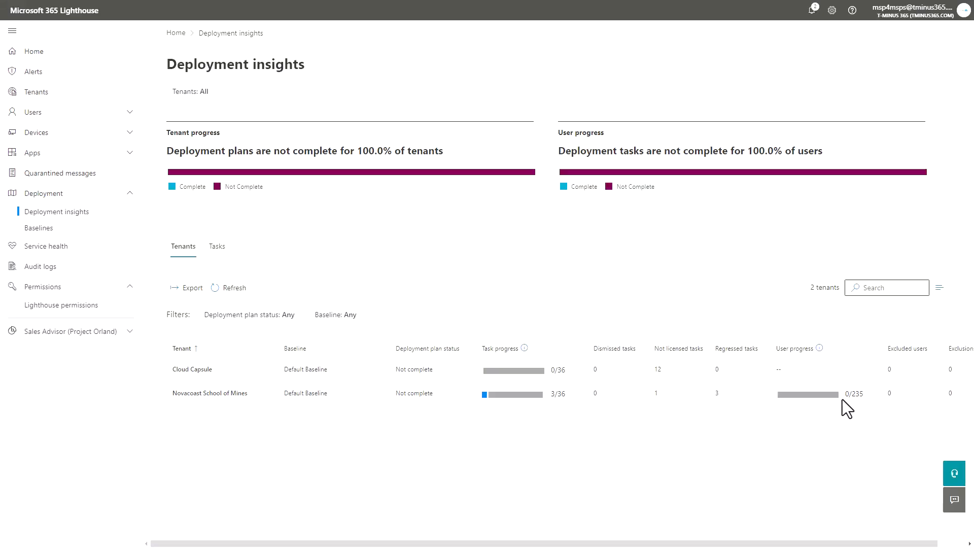
click(60, 228)
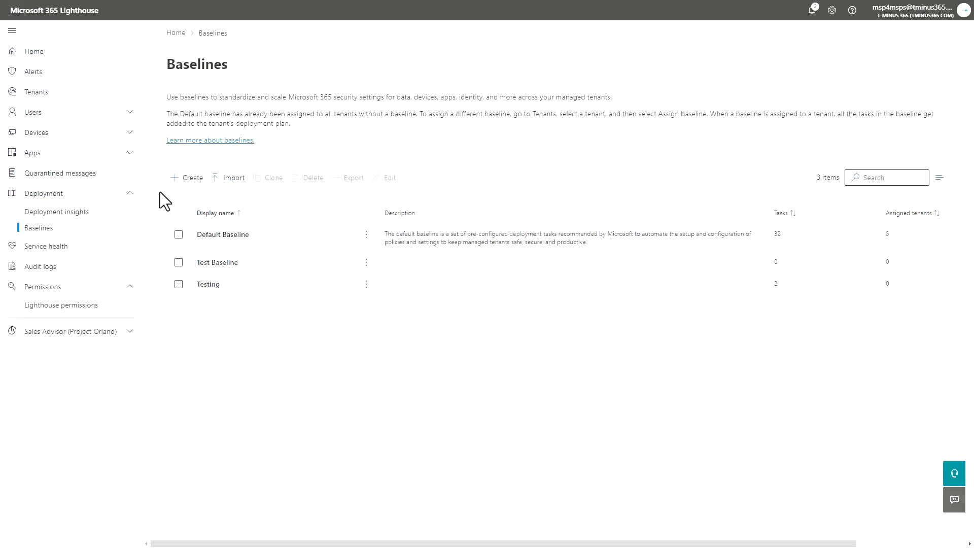
click(228, 236)
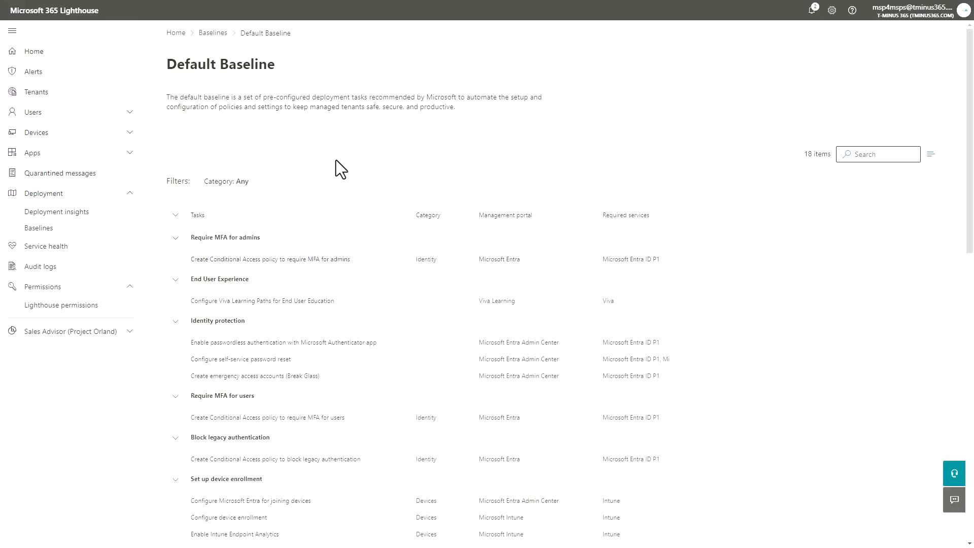
Review the deployment tasks in the Default Baseline, including their categories, management portals and required services.
scroll(316, 207, down, 2)
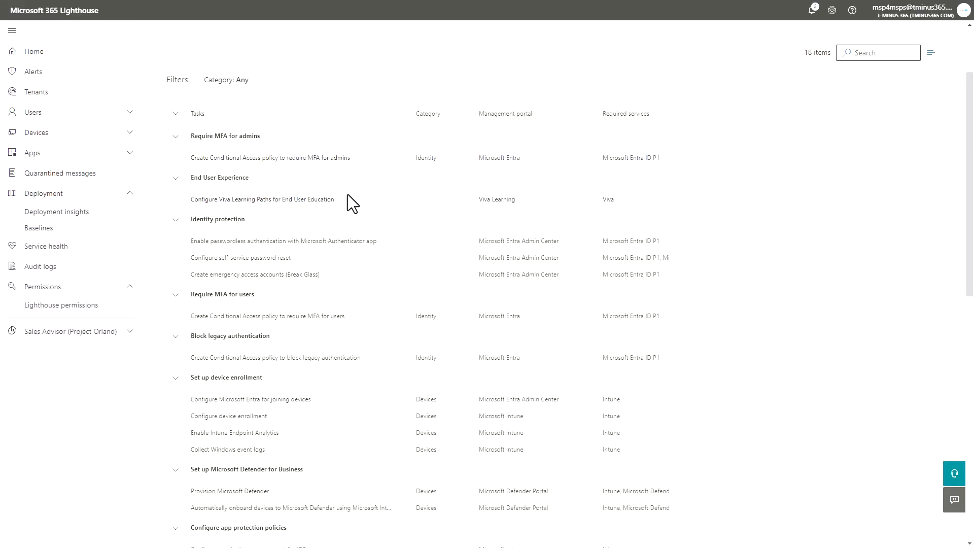
scroll(346, 211, down, 2)
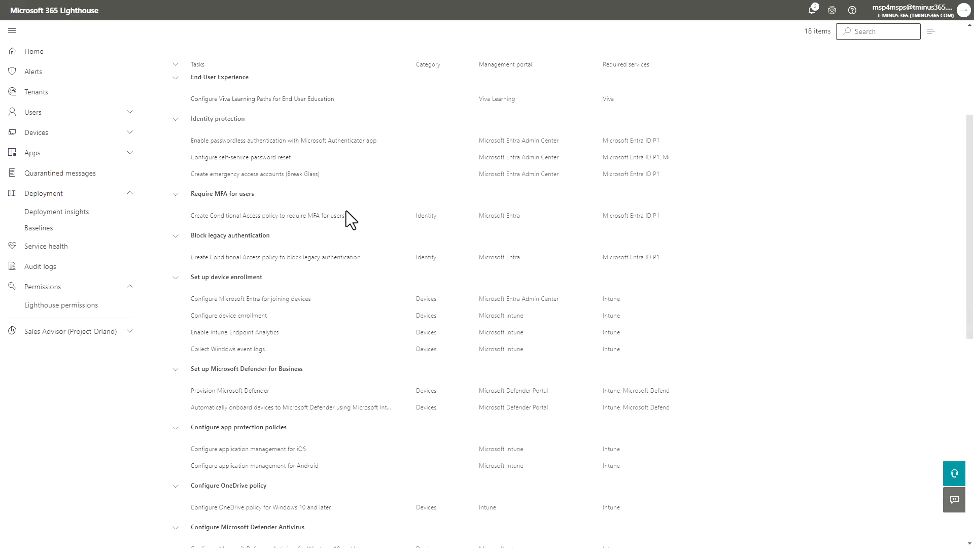
scroll(347, 216, down, 7)
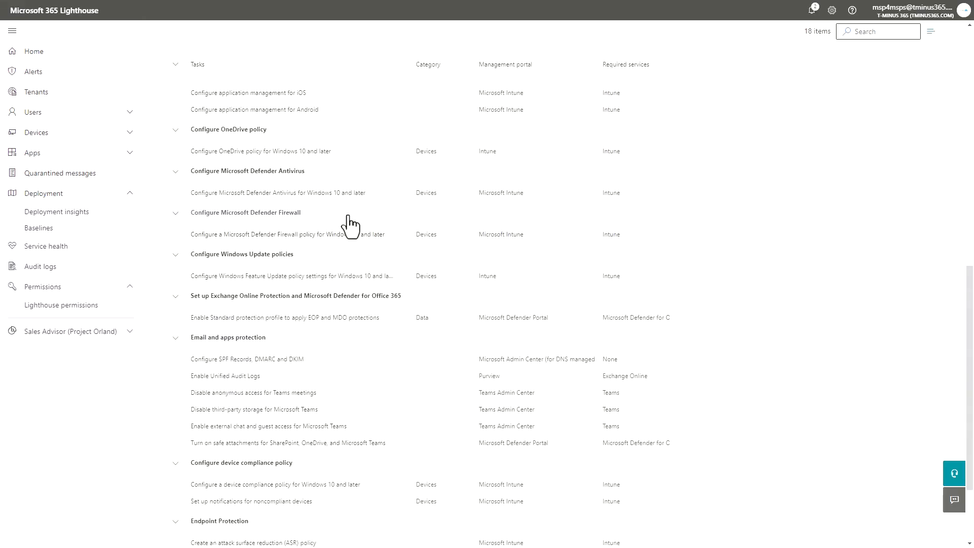
scroll(351, 223, down, 2)
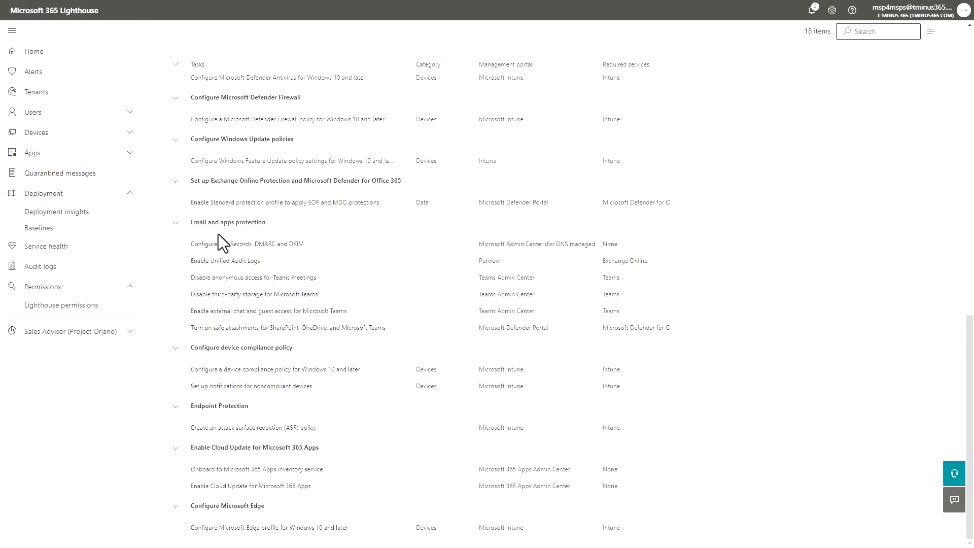
scroll(218, 238, up, 5)
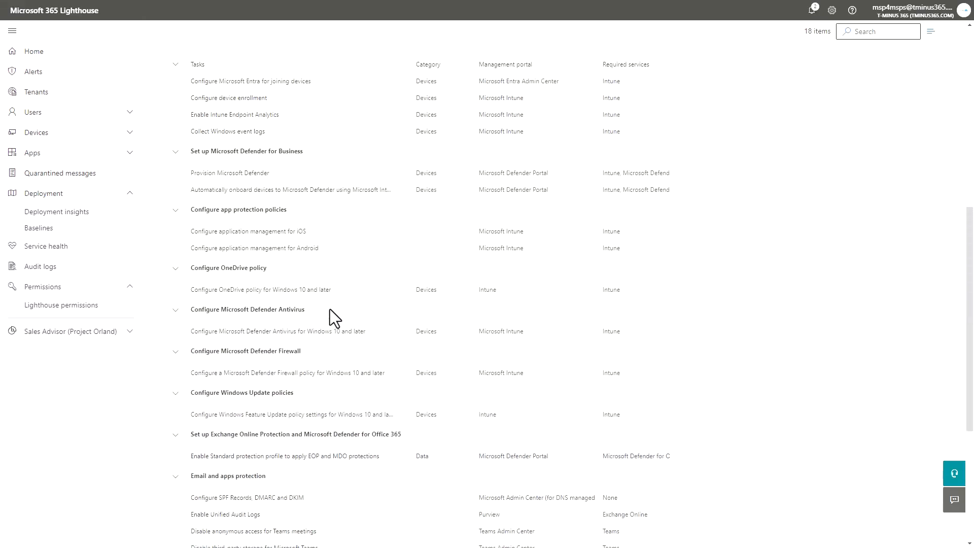
scroll(314, 312, up, 2)
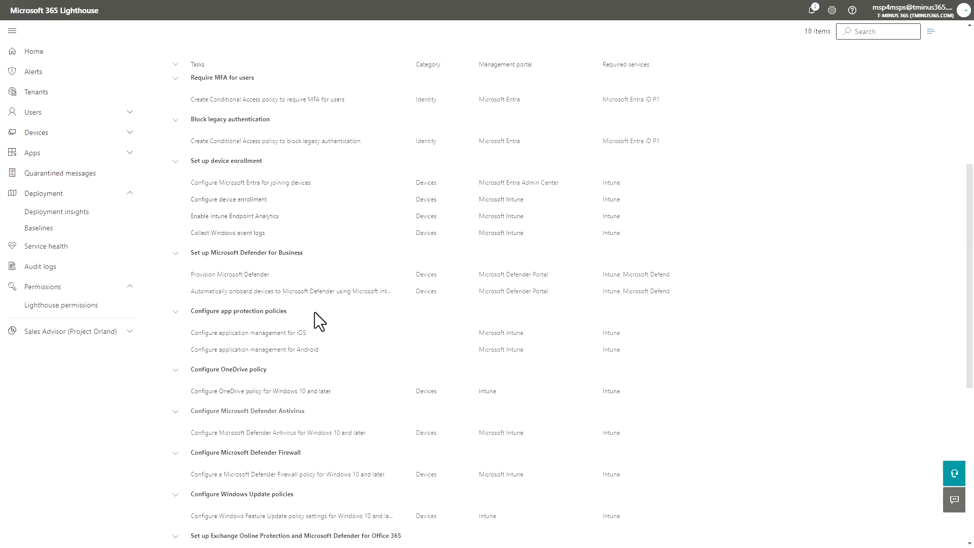
scroll(315, 312, up, 3)
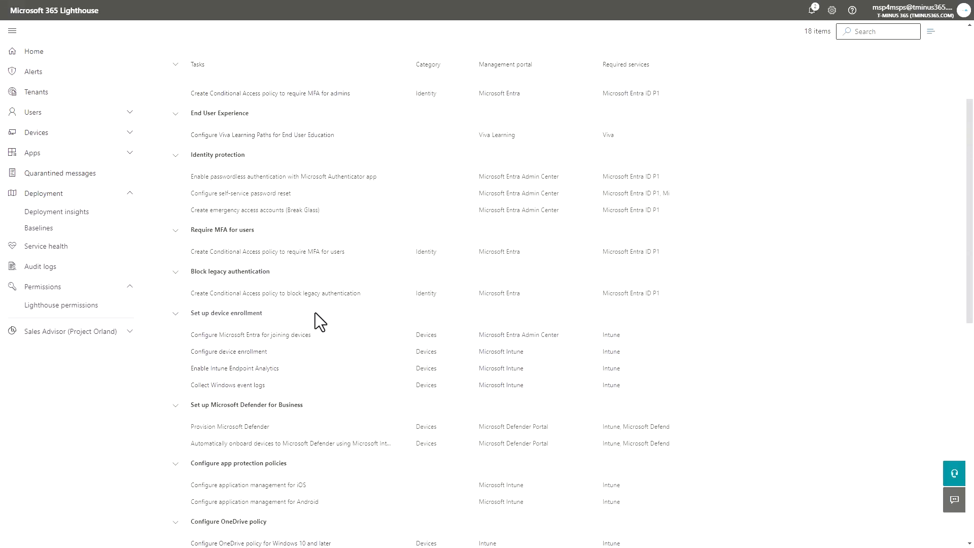
scroll(315, 313, up, 3)
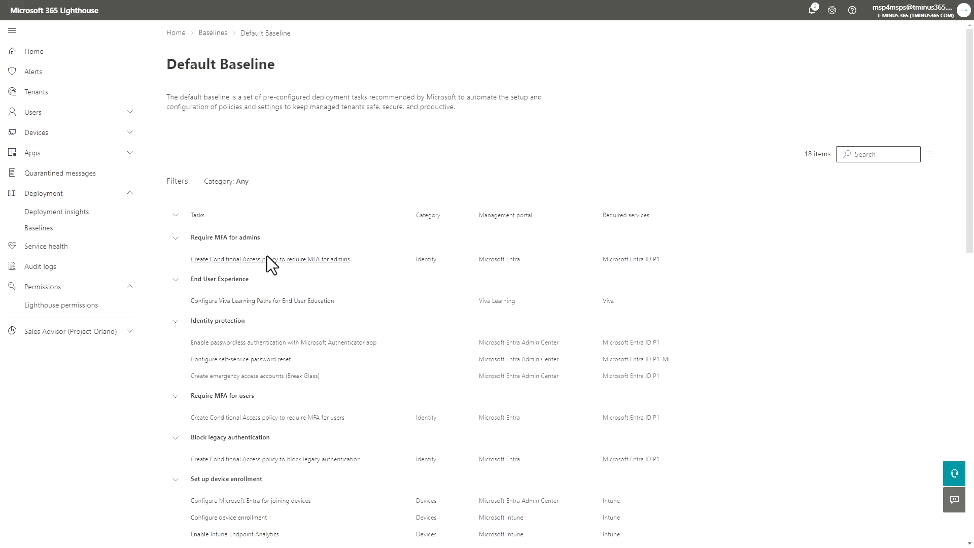
scroll(268, 258, down, 2)
scroll(300, 218, down, 2)
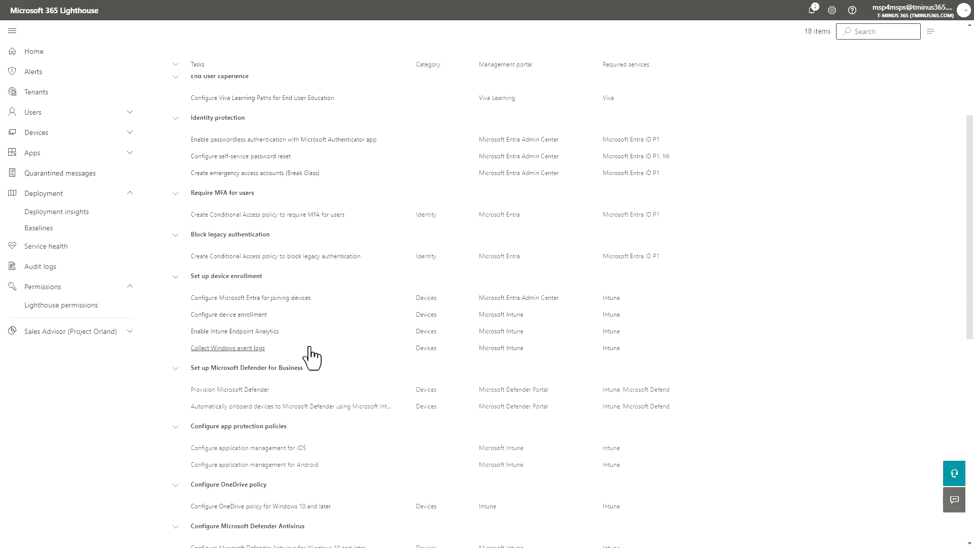
scroll(310, 350, down, 8)
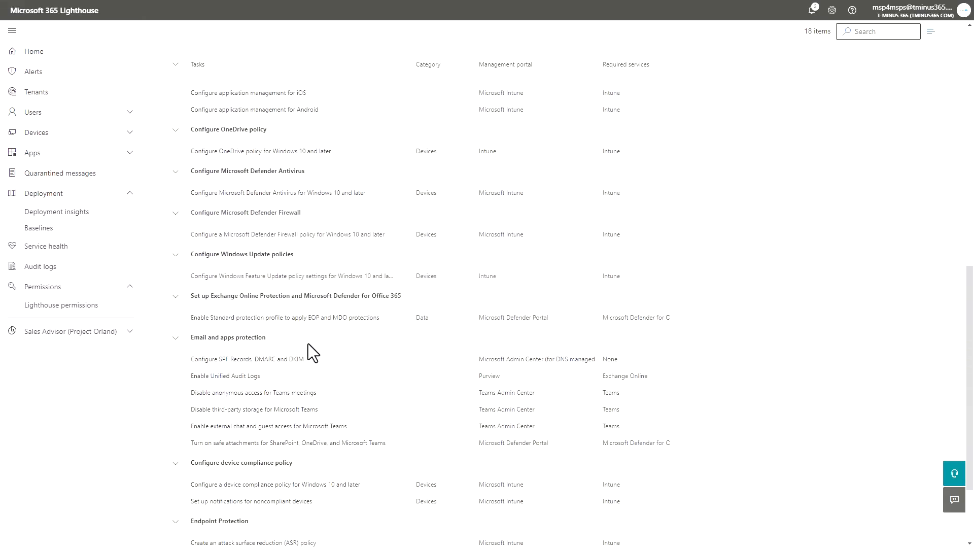
scroll(309, 350, up, 8)
scroll(308, 343, up, 4)
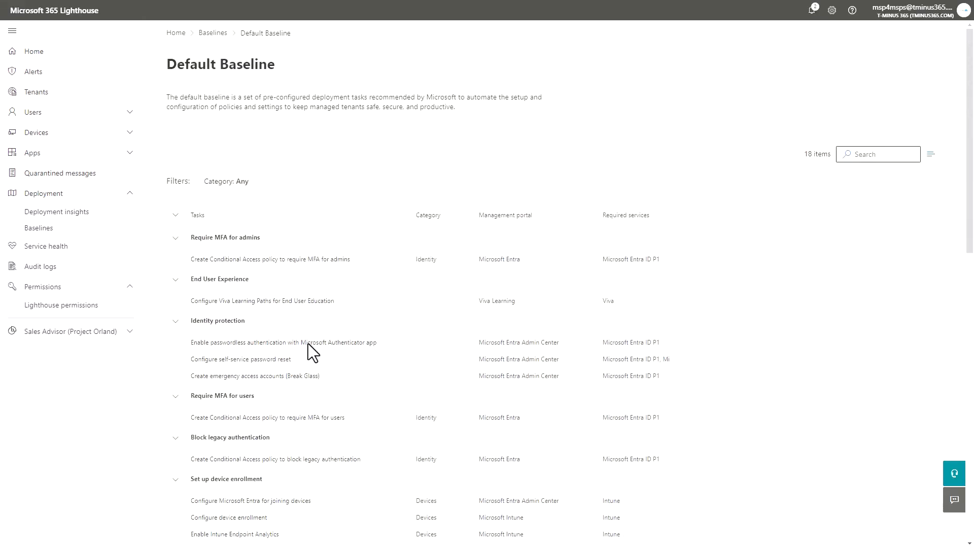
Return to the Baselines list and open the Testing baseline.
click(212, 33)
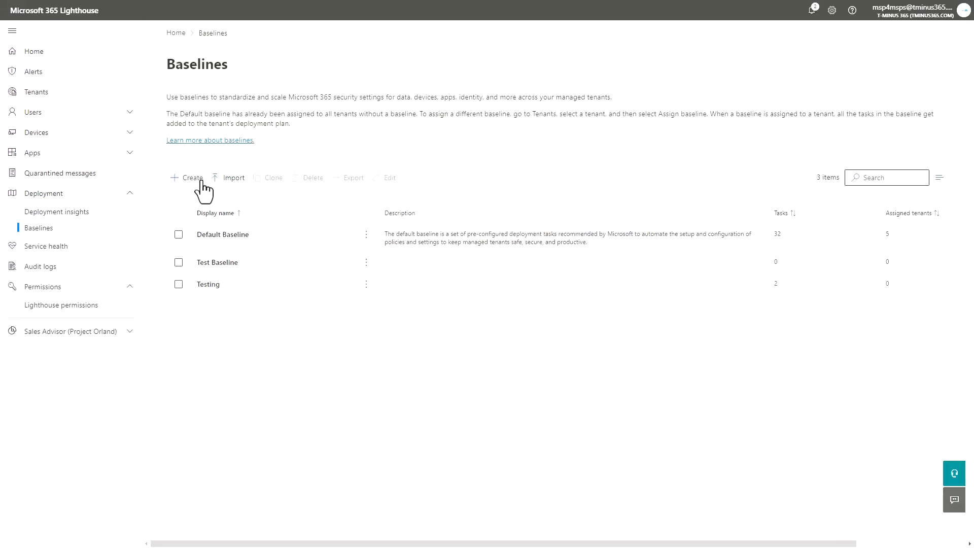
click(208, 285)
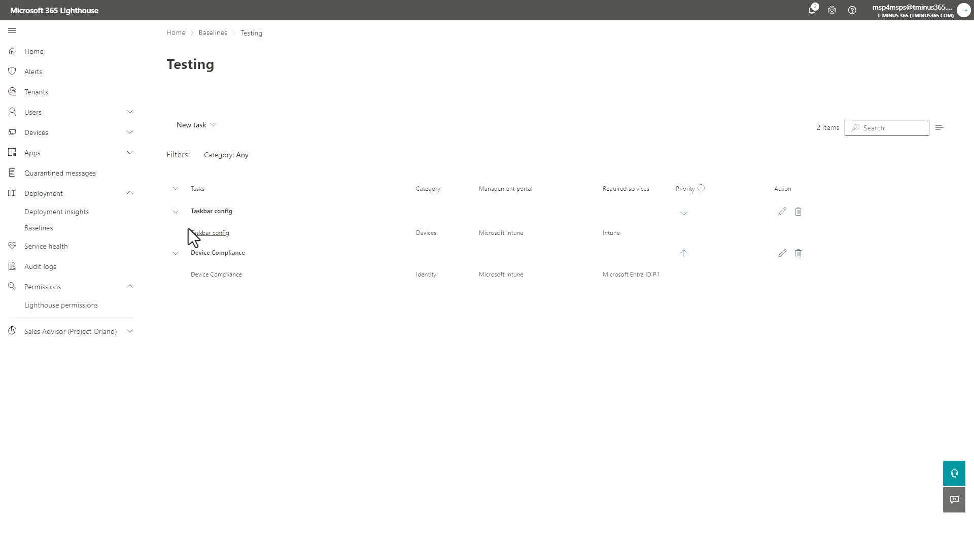
Check which Default Baseline tasks can be cloned into the Testing baseline, and close the form without cloning any.
click(194, 125)
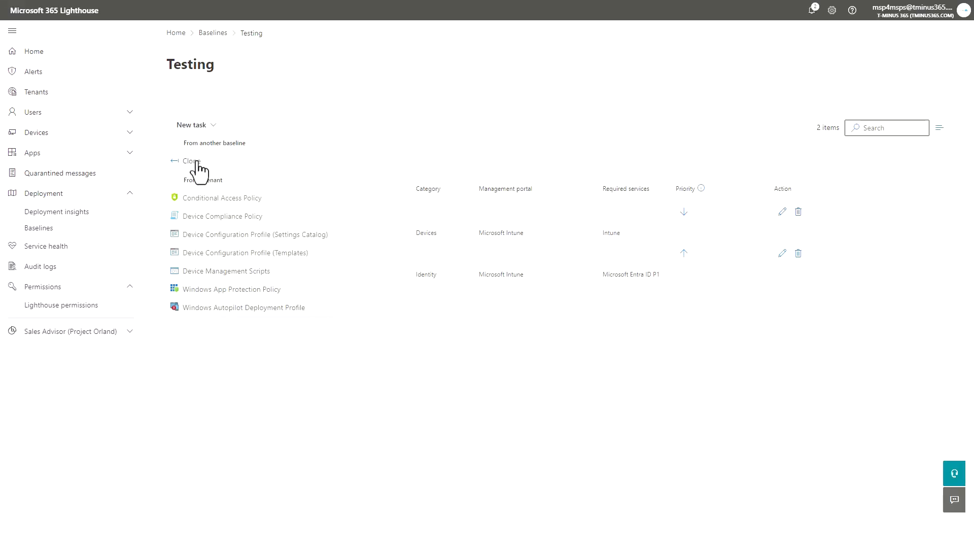
click(197, 164)
click(744, 111)
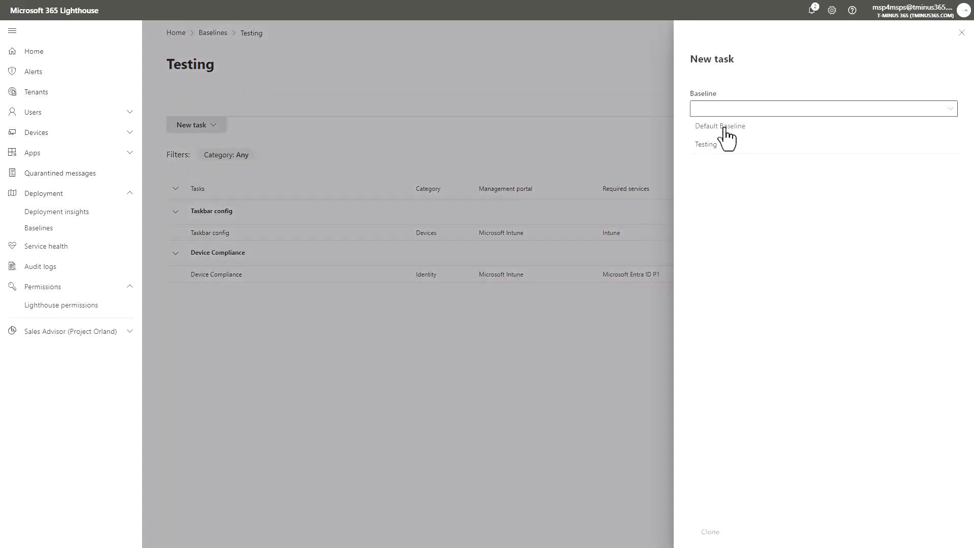
click(729, 128)
click(740, 154)
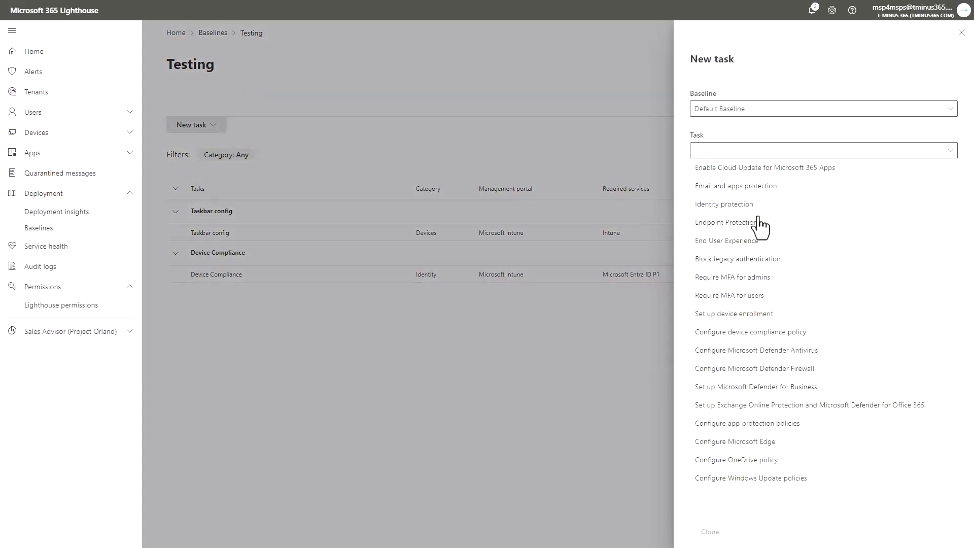
click(749, 151)
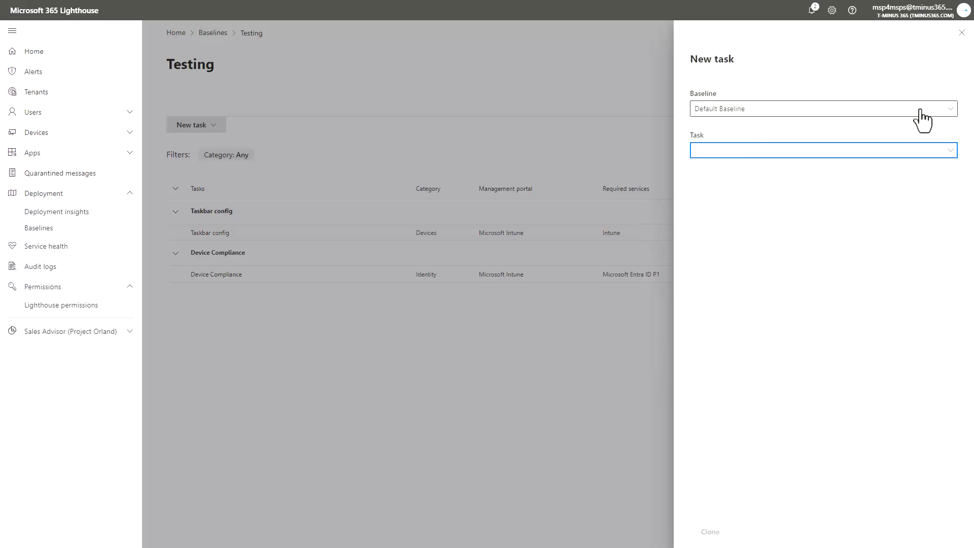
click(962, 32)
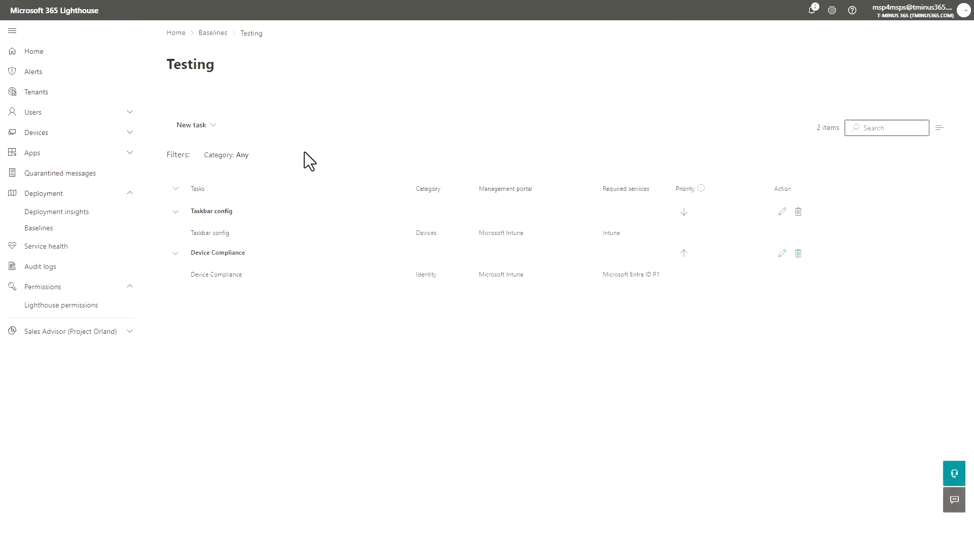
Start a new Conditional Access Policy task from the Novacoast School of Mines tenant, extracting its Require Device Compliance policy.
click(204, 129)
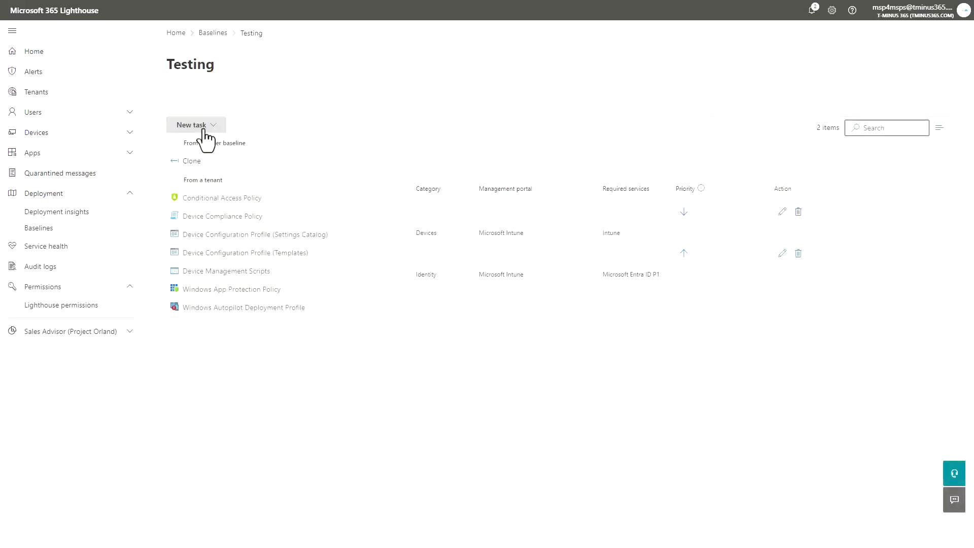
click(216, 203)
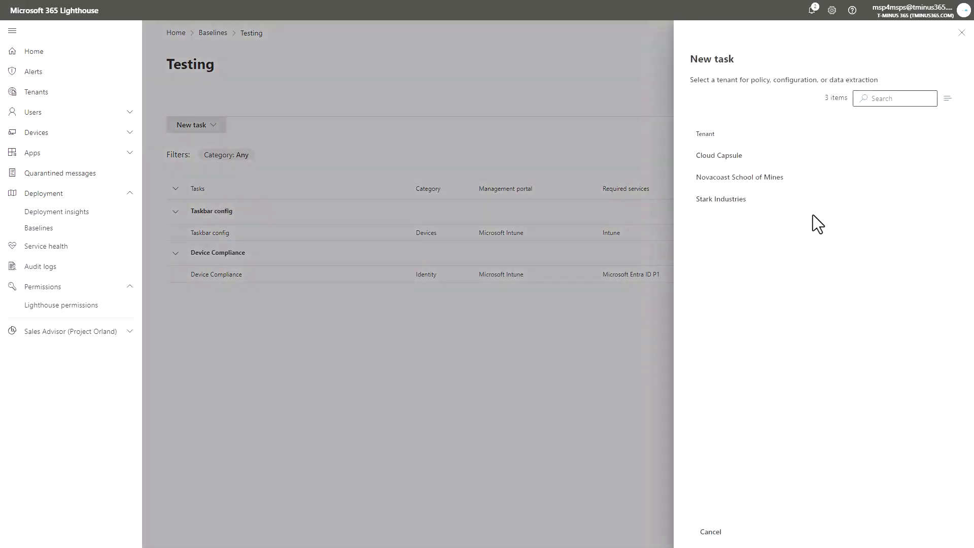
click(764, 178)
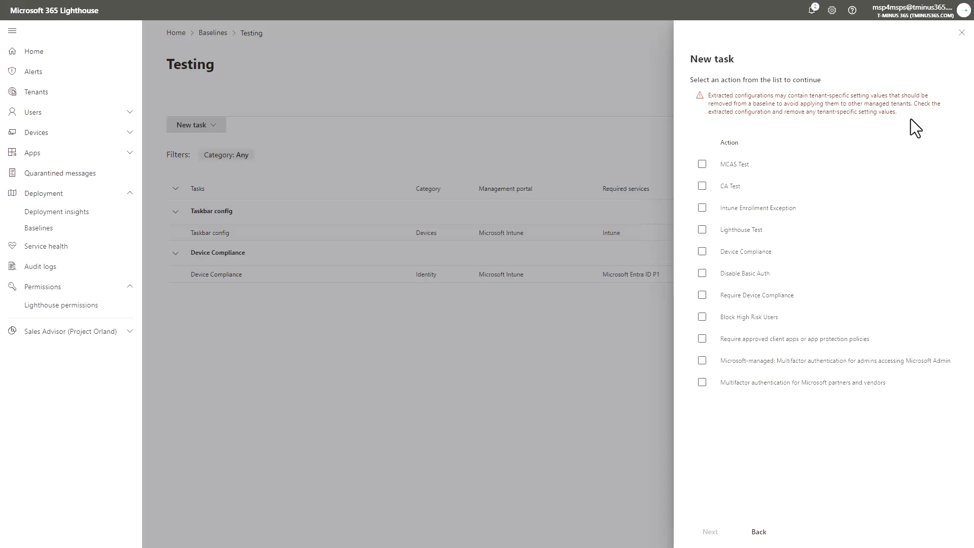
click(703, 296)
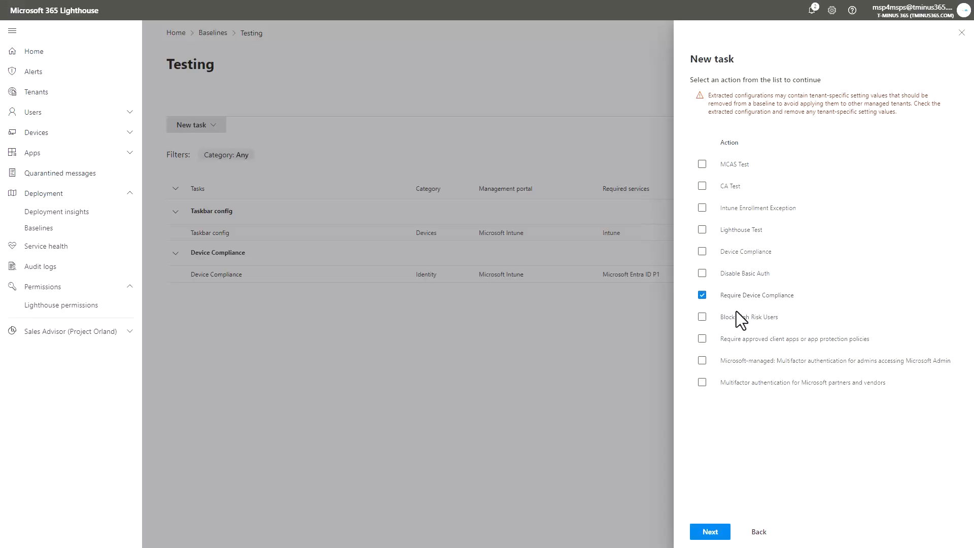
click(710, 532)
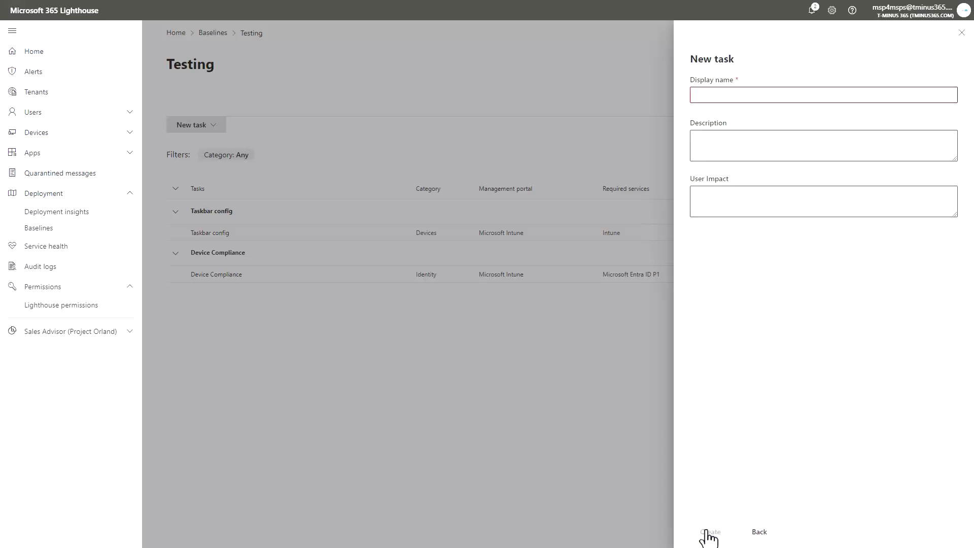
Name the new task Device Compliance, enter High as its user impact, and create it.
click(779, 96)
text(Dev)
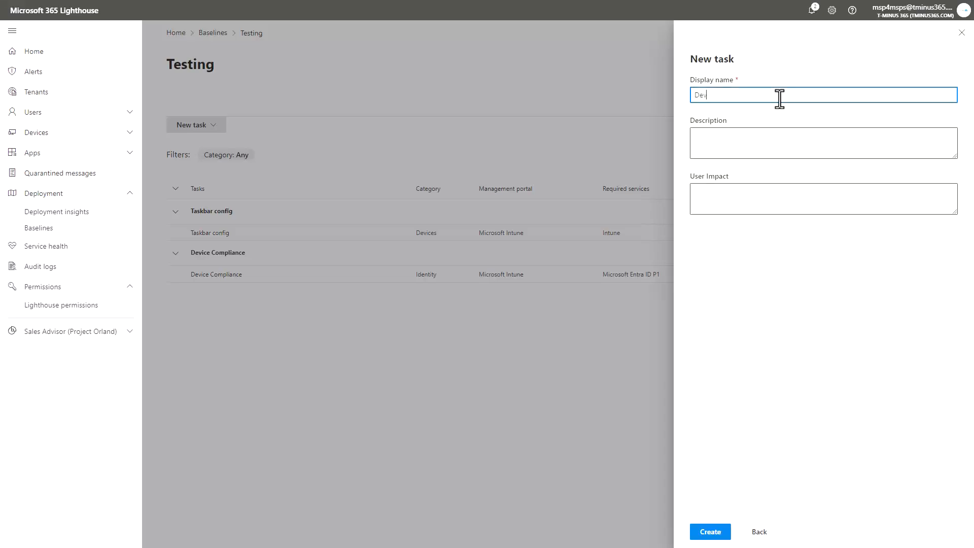
text(ice Compliance)
key(Tab)
key(Tab)
text(High)
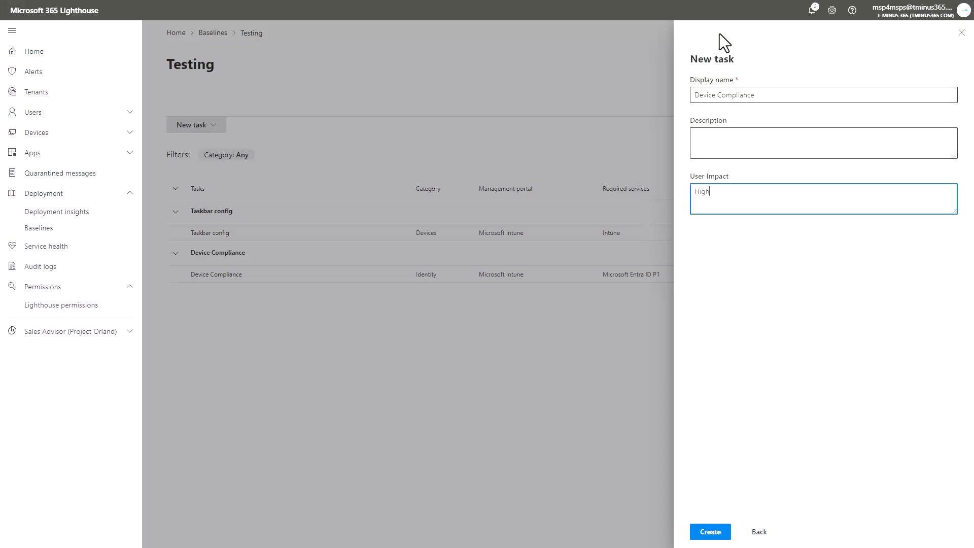
click(710, 532)
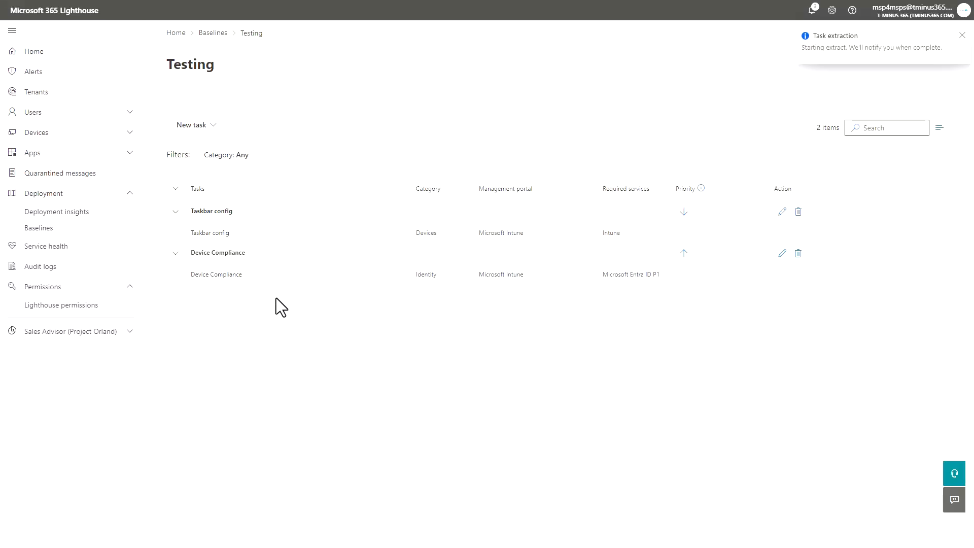
Inspect the Device Compliance task in the Testing baseline and the task types offered for a new task.
click(223, 277)
scroll(562, 270, down, 1)
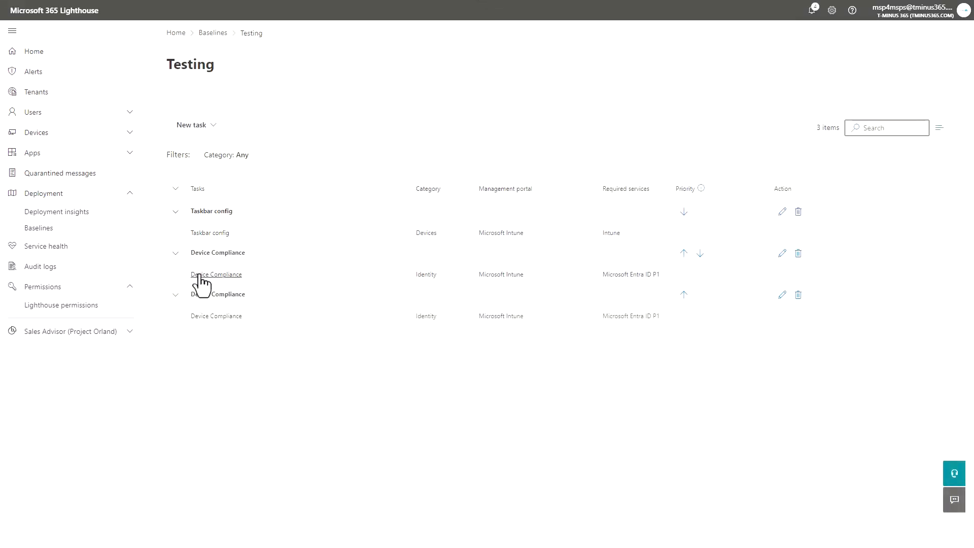
click(195, 127)
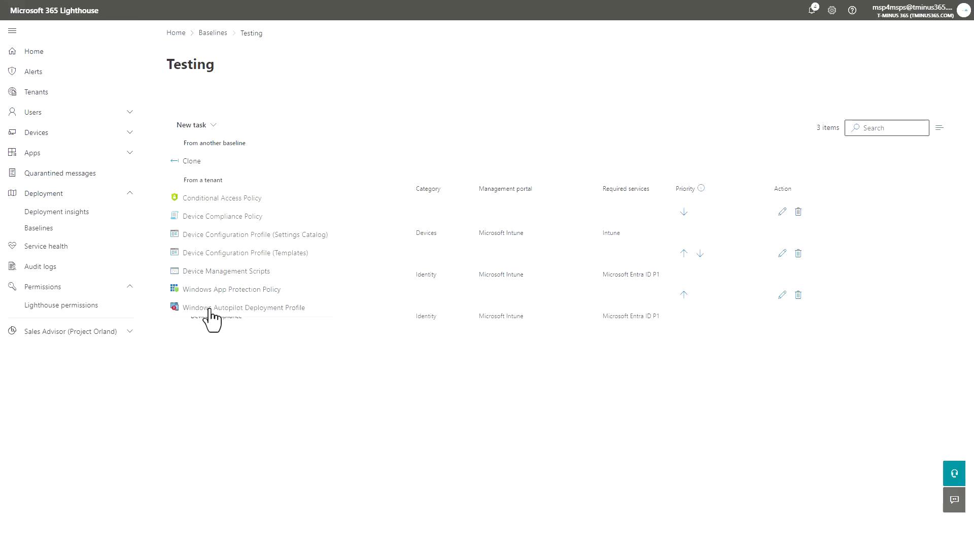
click(189, 125)
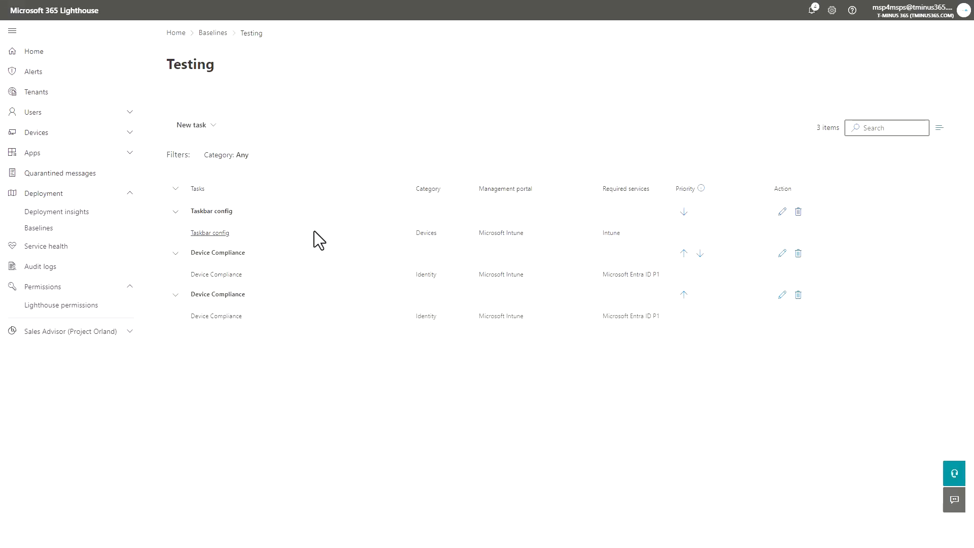
View the Testing baseline's editable properties without changing them, recheck its task list, and return to the Baselines list.
click(215, 37)
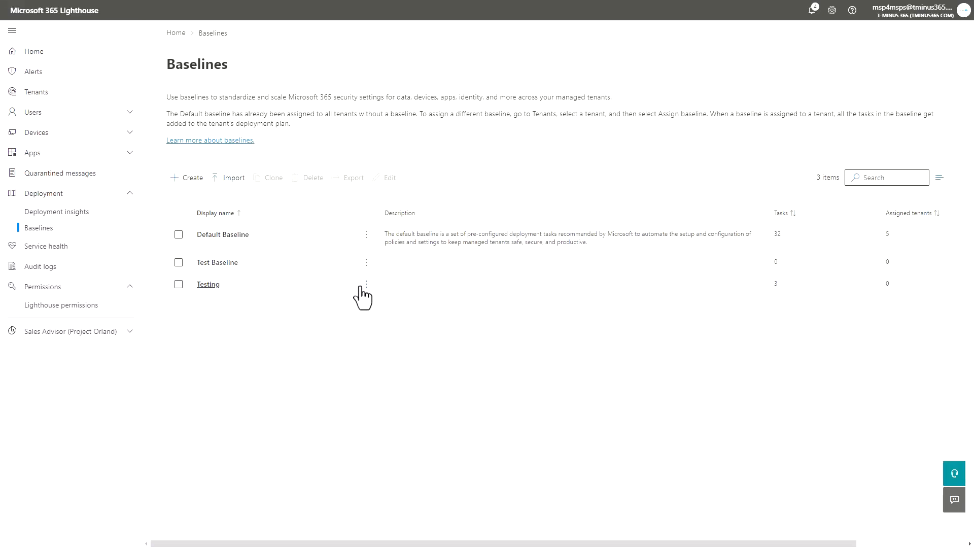
click(366, 285)
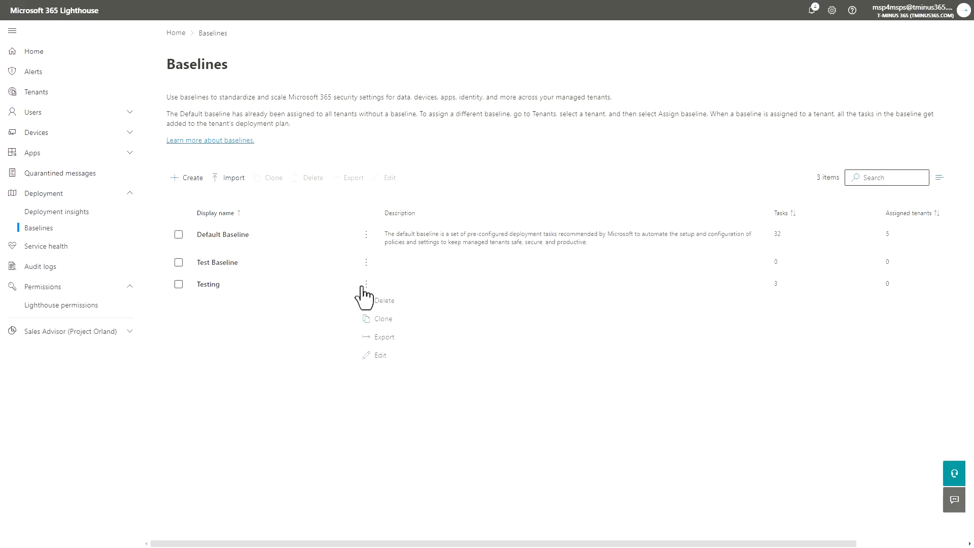
click(381, 356)
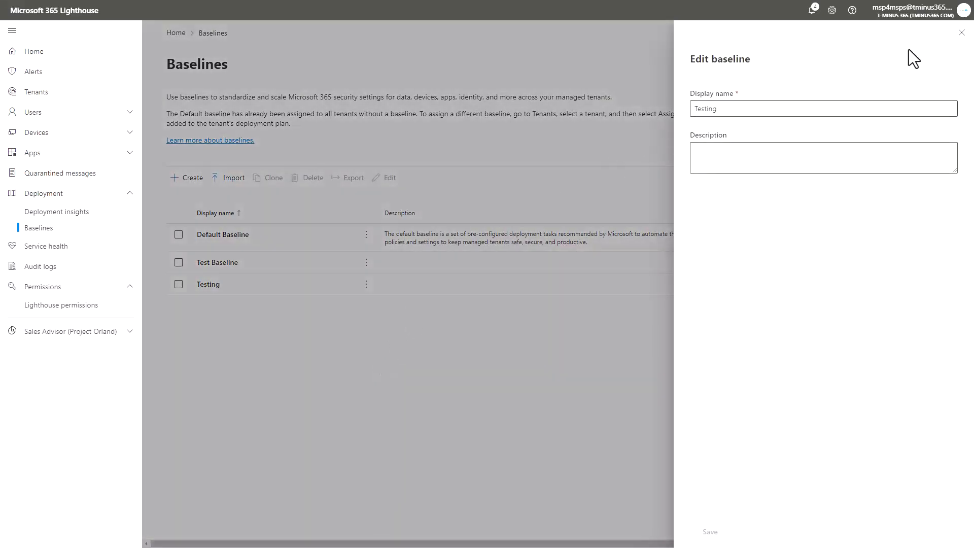
click(961, 33)
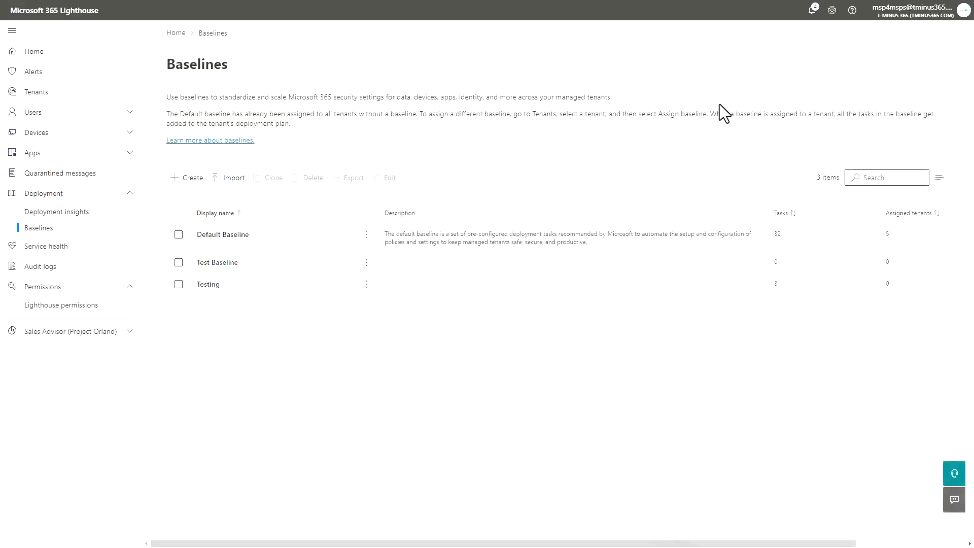
click(207, 284)
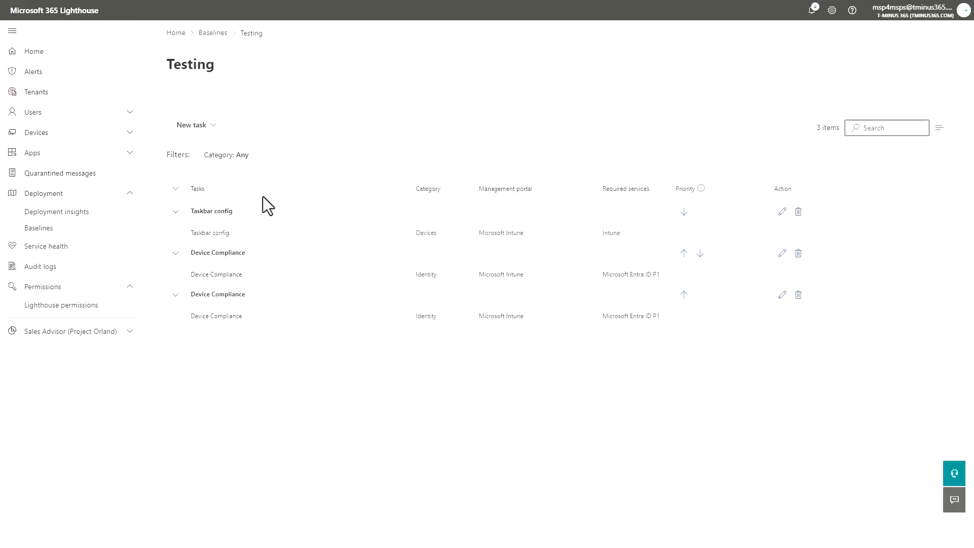
click(221, 33)
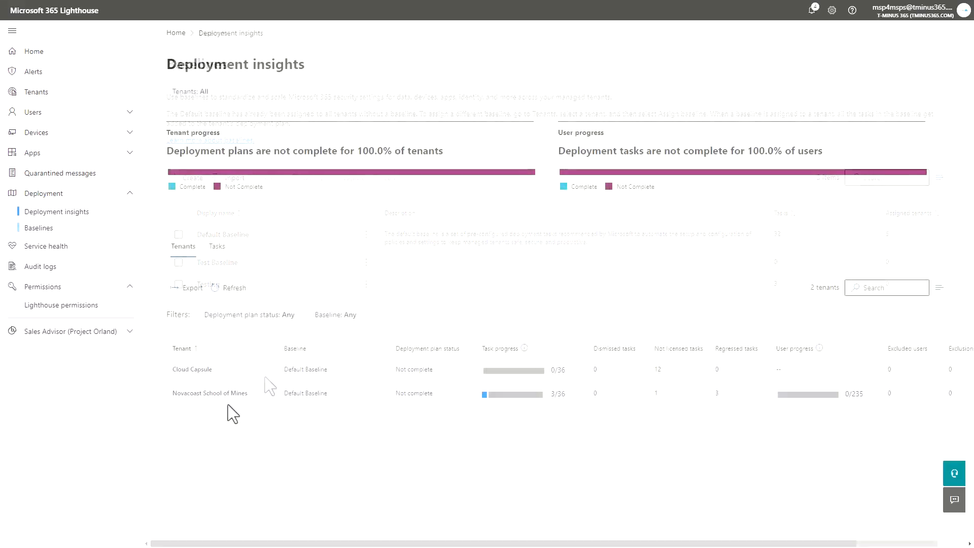
Examine Novacoast School of Mines' deployment plan status, including its tasks, dismissed tasks, excluded users and required licenses, and close the details.
click(225, 393)
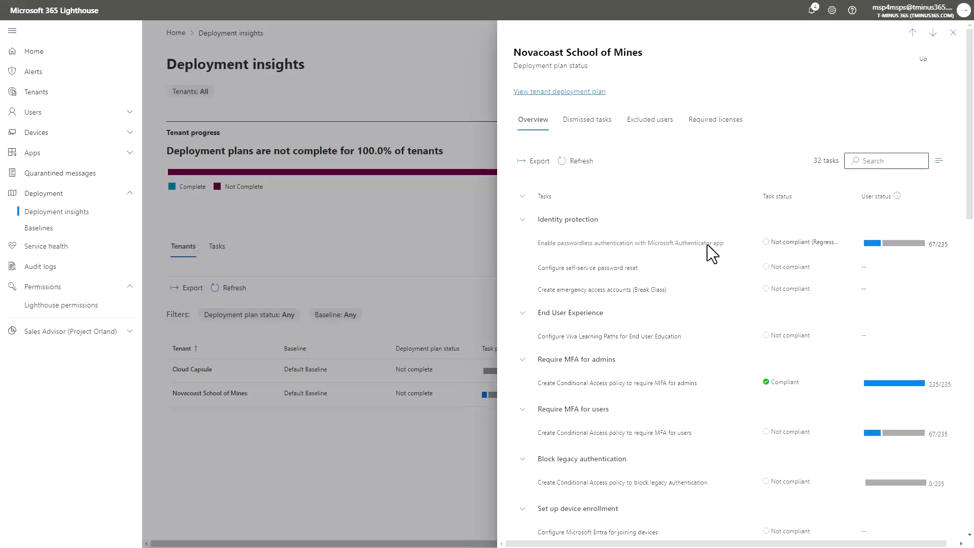
scroll(687, 281, down, 3)
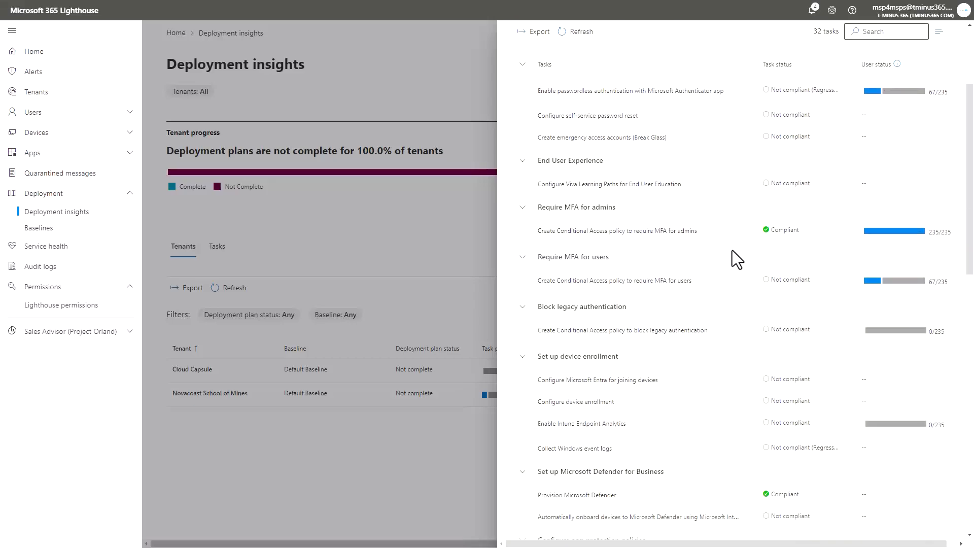
scroll(713, 299, up, 3)
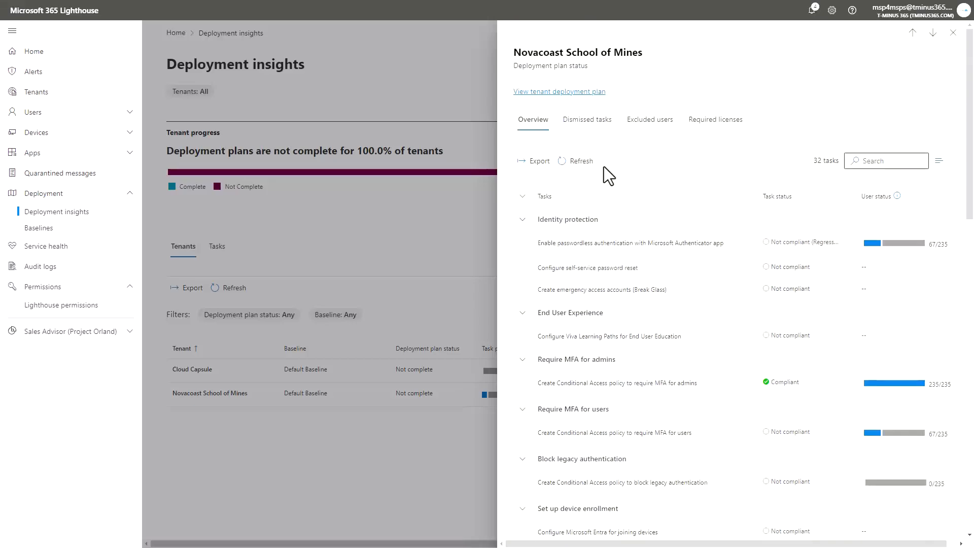
click(587, 119)
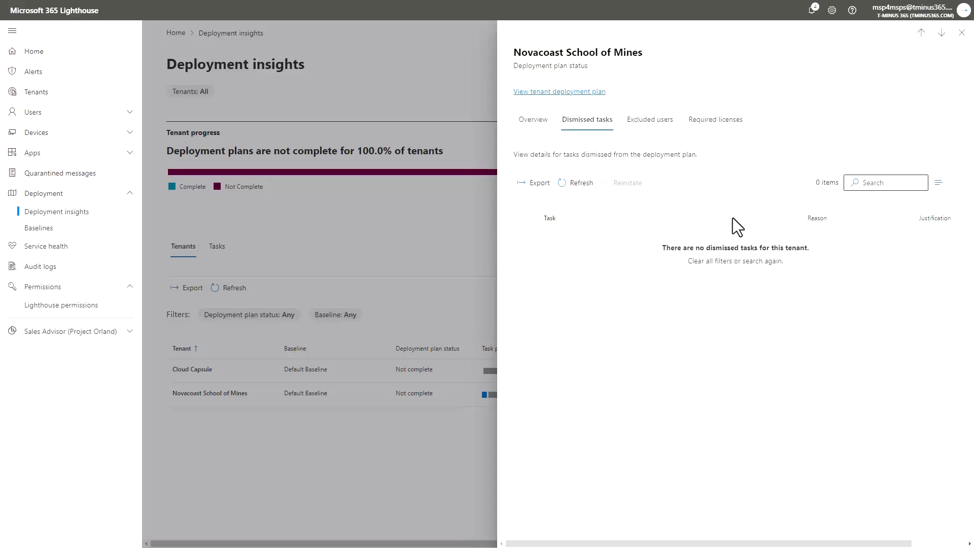
click(648, 121)
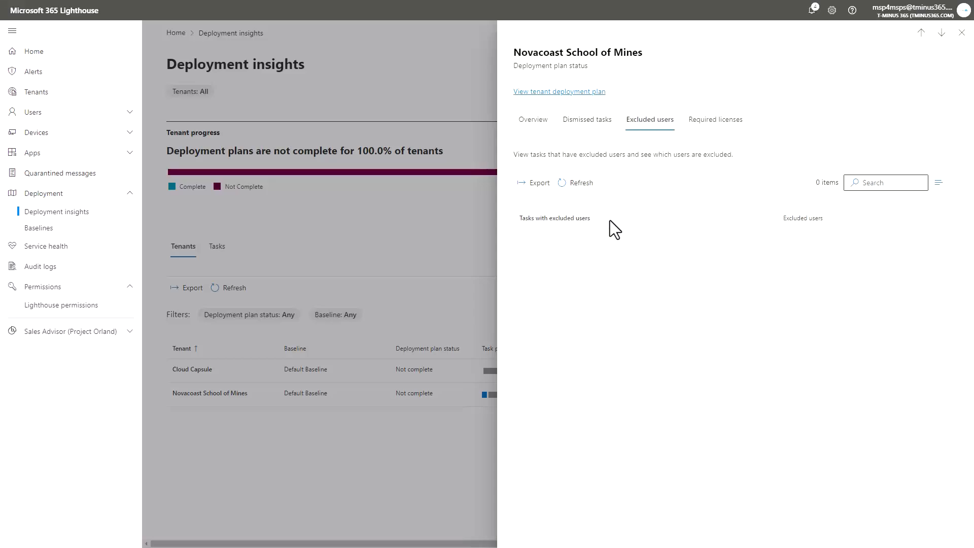
click(715, 121)
click(545, 122)
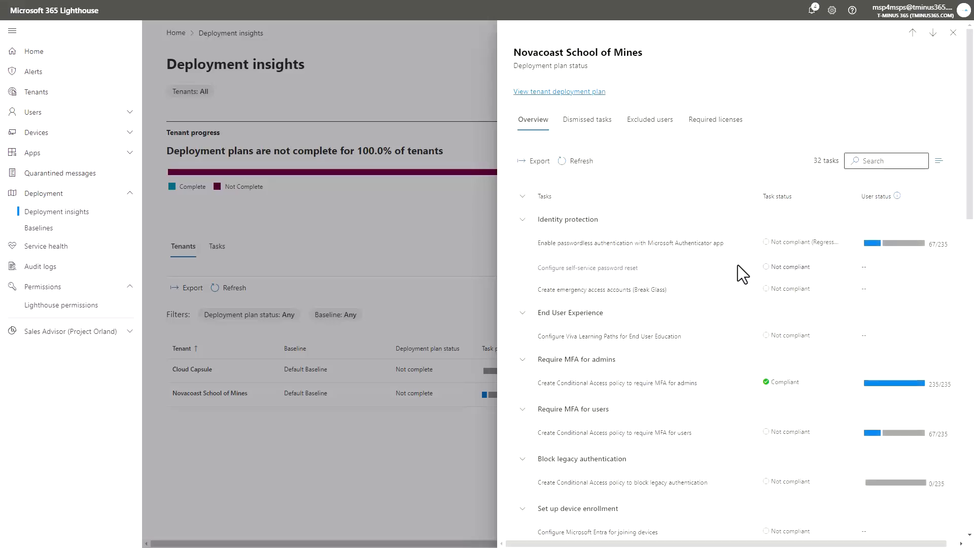
scroll(756, 266, down, 10)
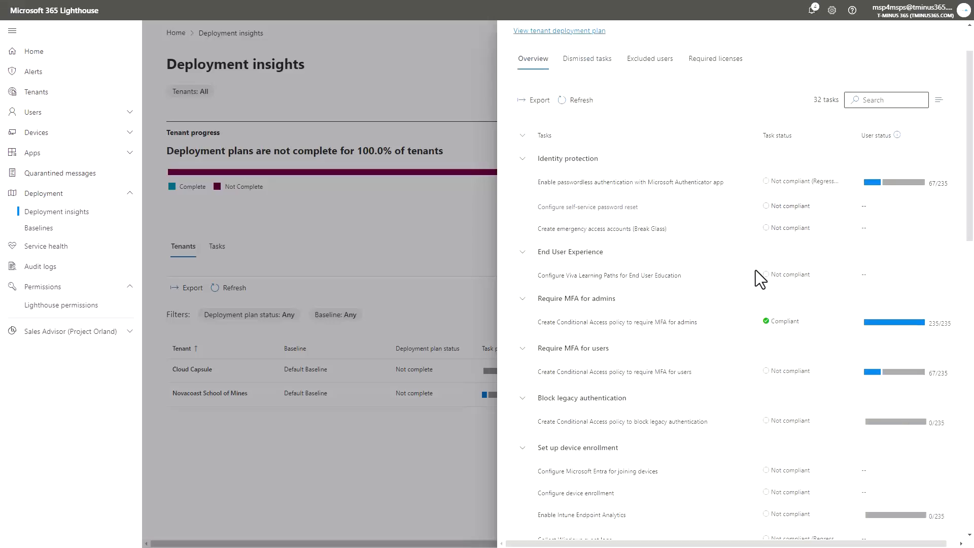
scroll(757, 259, up, 10)
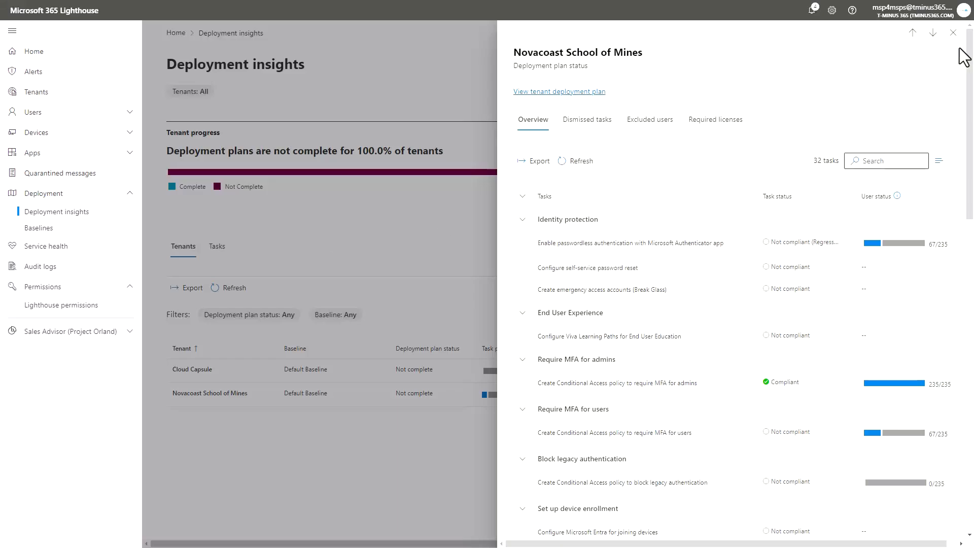
click(953, 32)
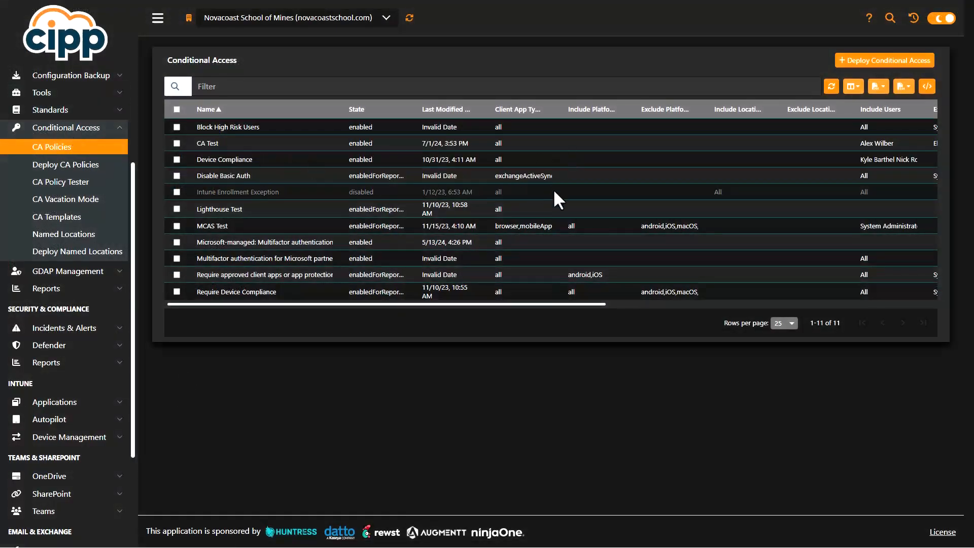
In CIPP, start a Conditional Access deployment for Novacoast School of Mines and examine the available templates and policy options without choosing a template.
click(834, 71)
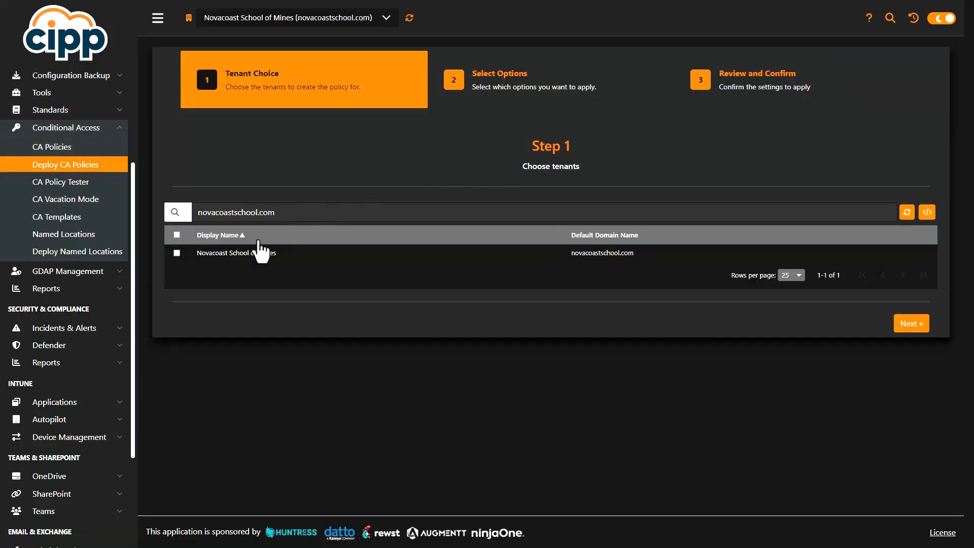
click(177, 253)
click(926, 323)
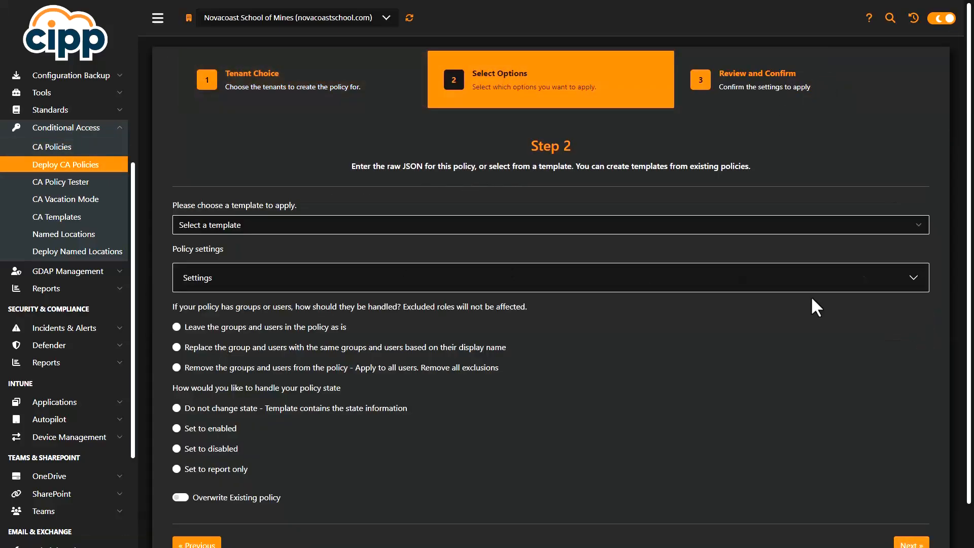
click(415, 228)
scroll(396, 244, down, 1)
click(315, 177)
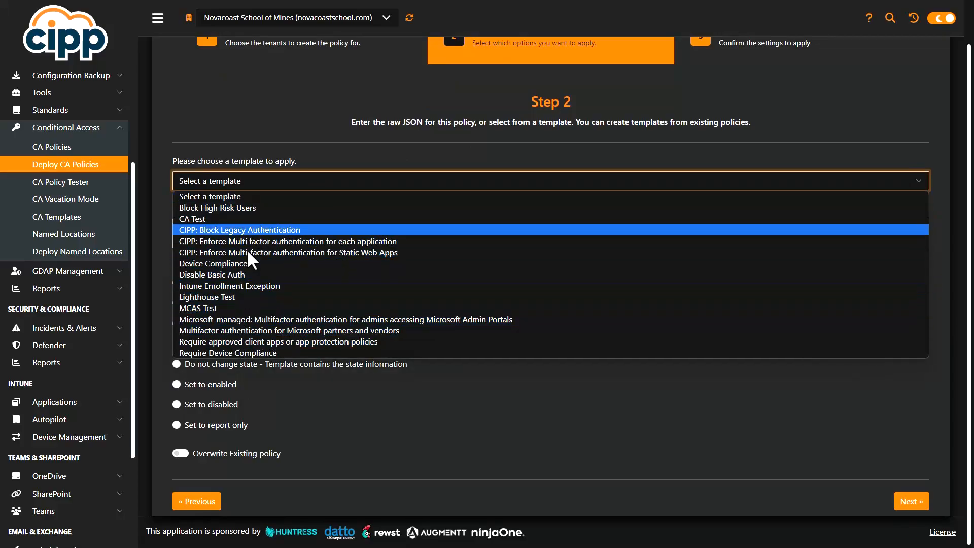
click(291, 196)
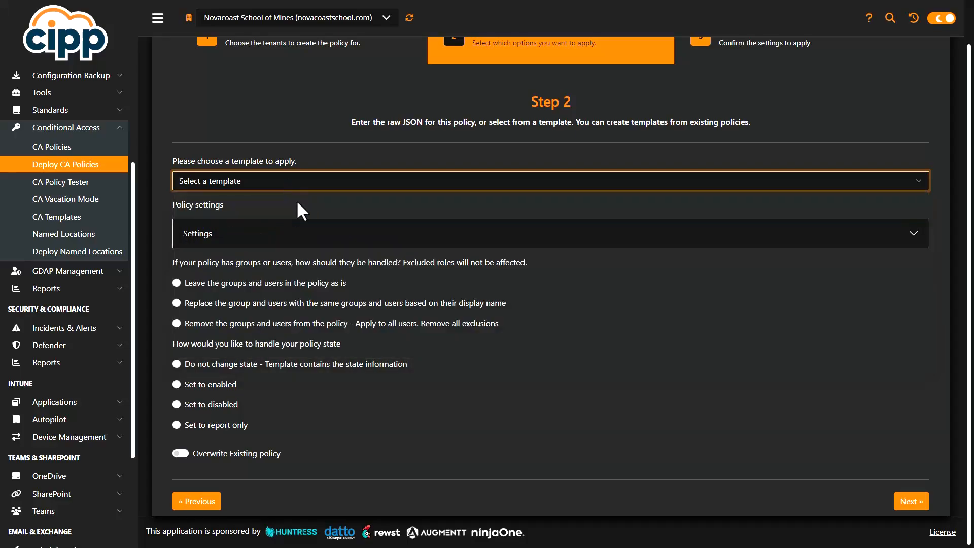
scroll(362, 299, up, 1)
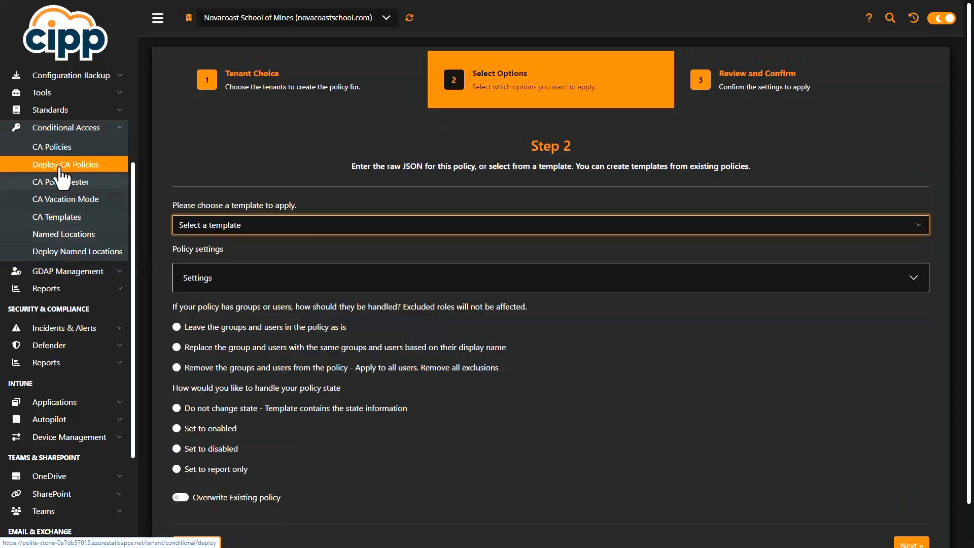
Review the Conditional Access templates and try out template library options for Novacoast School of Mines with Conditional Access and Intune configuration templates, without saving.
click(88, 223)
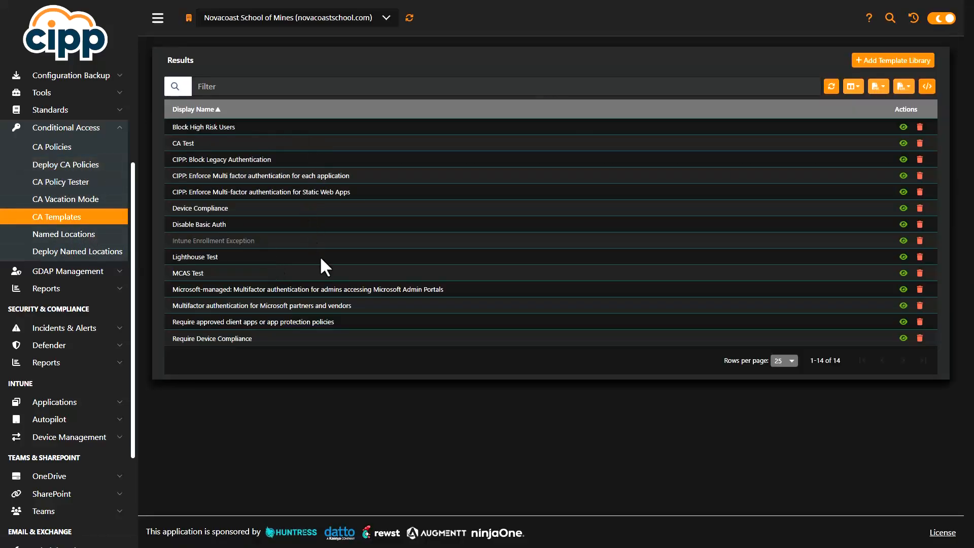
click(869, 62)
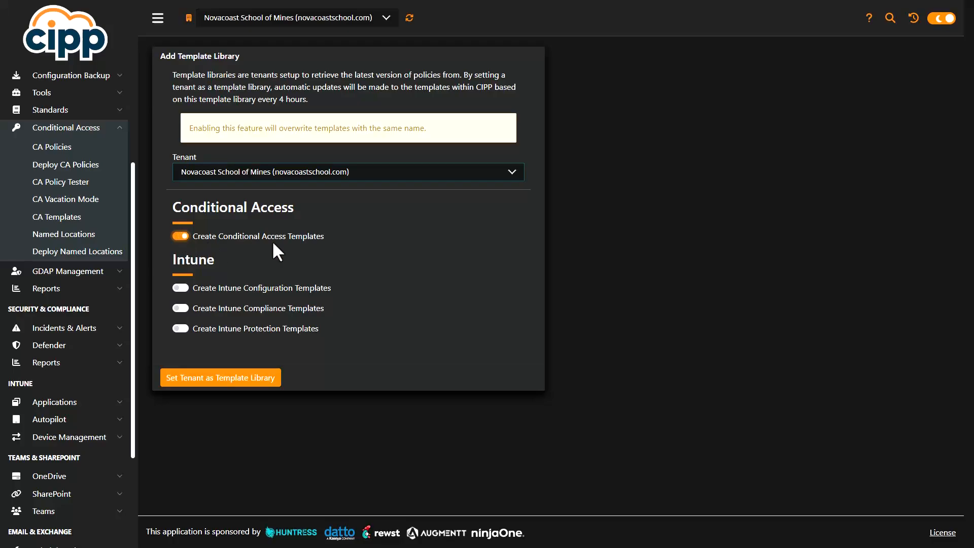
click(180, 288)
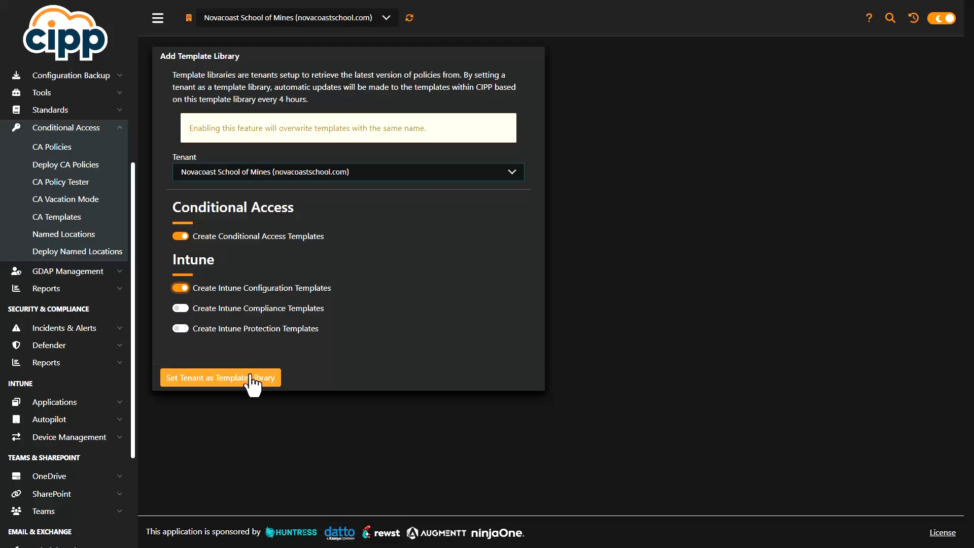
click(230, 177)
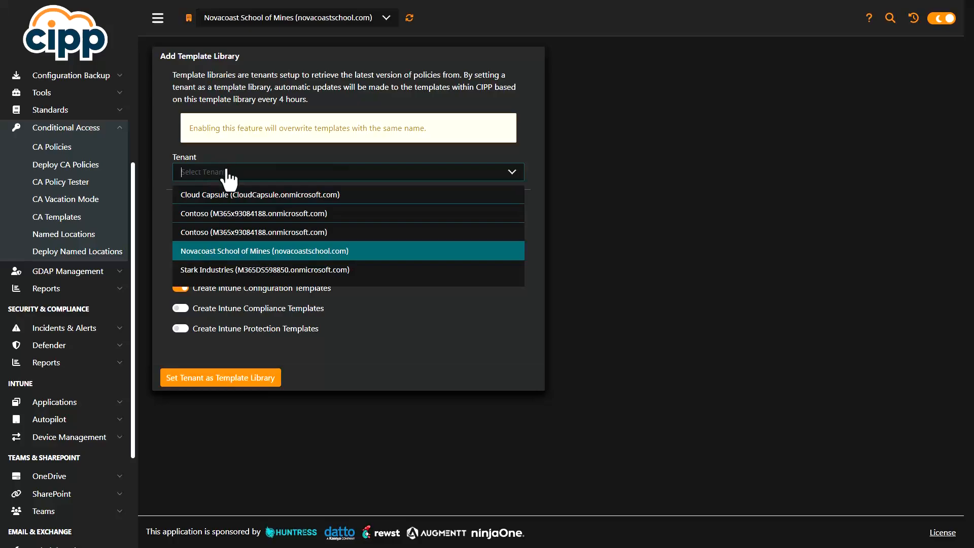
key(Return)
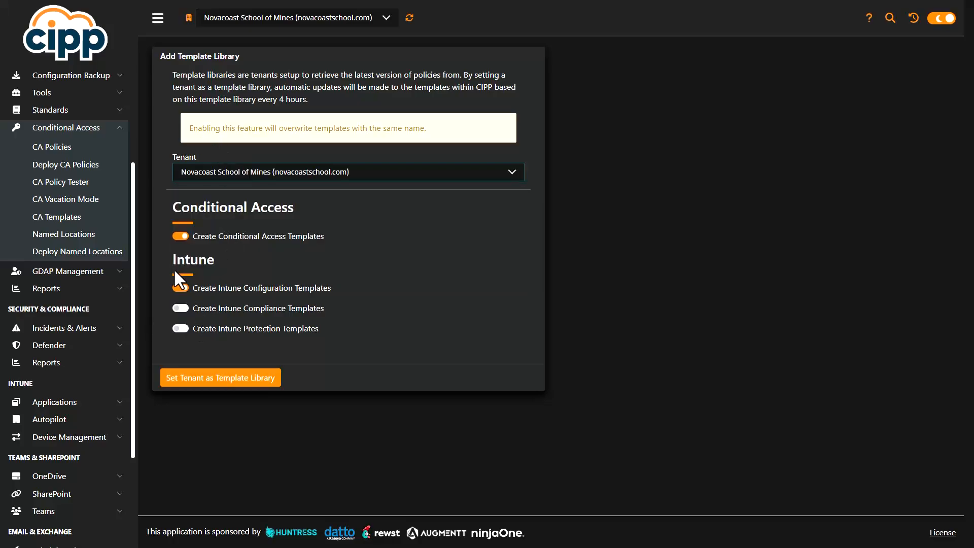
View the tenant's Intune configuration policies and inspect the actions available for the AddLocalAdmin policy.
scroll(115, 284, down, 1)
scroll(109, 294, down, 2)
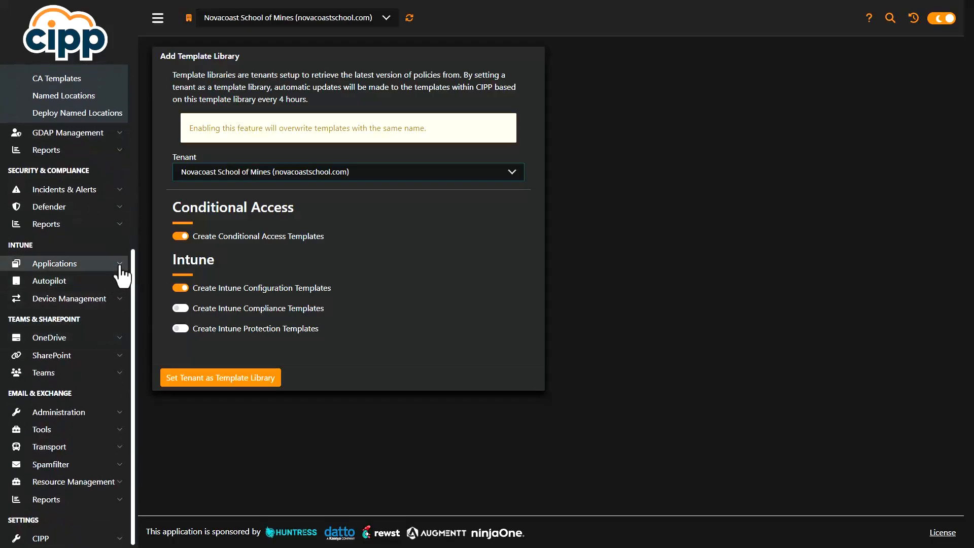
click(69, 298)
click(96, 335)
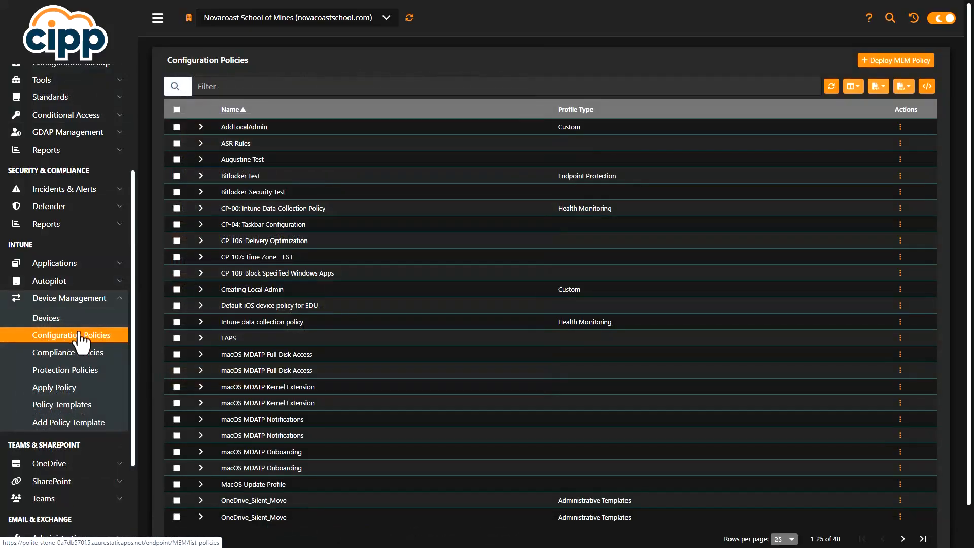
click(900, 128)
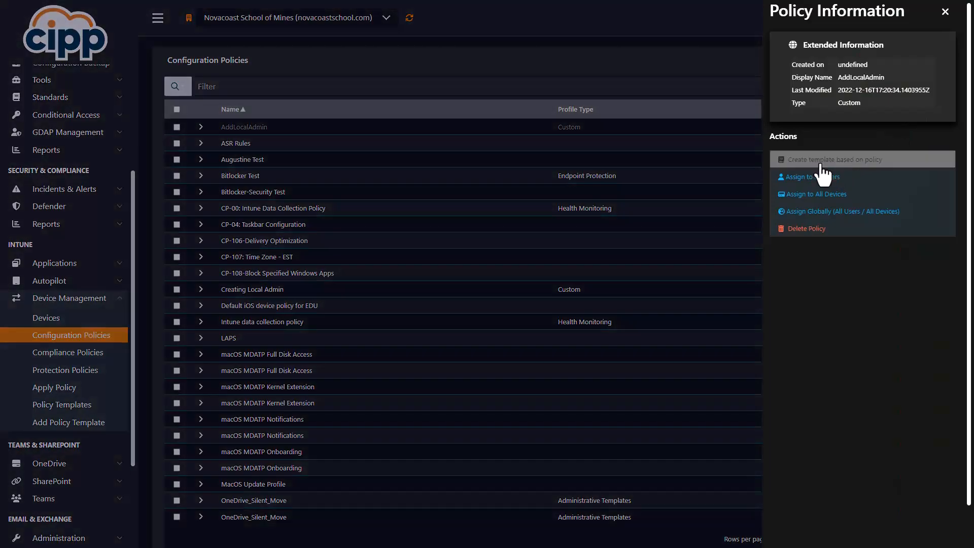
click(945, 12)
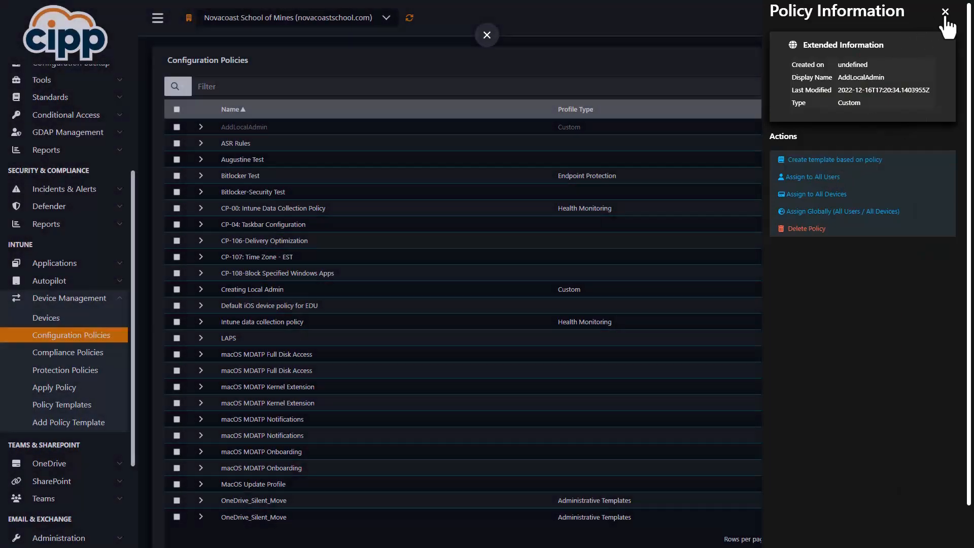
Start an Intune policy deployment for Novacoast School of Mines and examine the available templates, settings and assignment options without choosing a template.
click(897, 58)
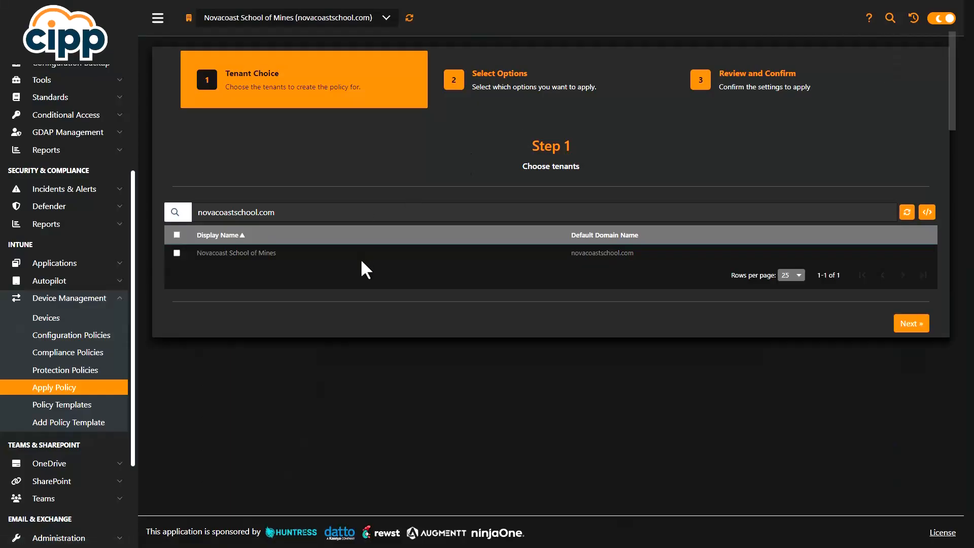
click(177, 253)
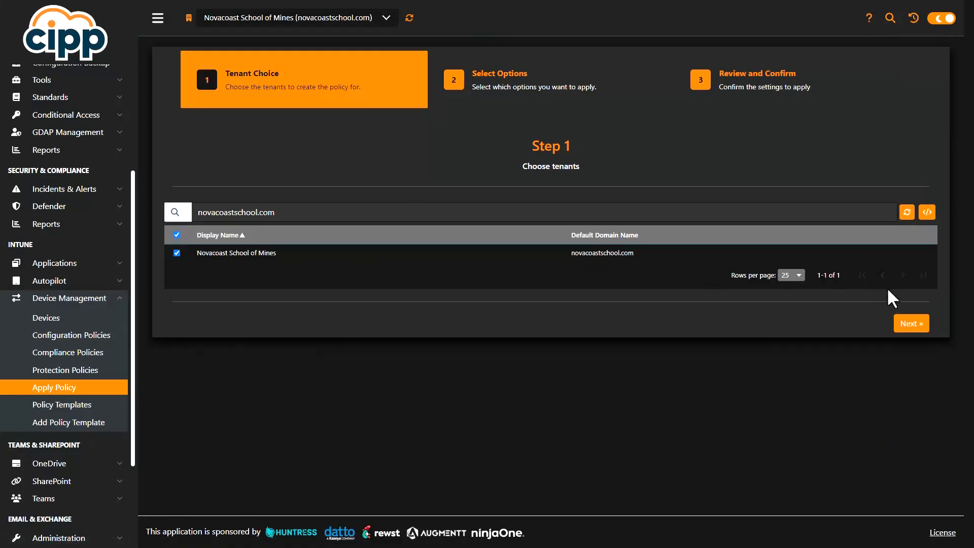
click(910, 323)
click(295, 219)
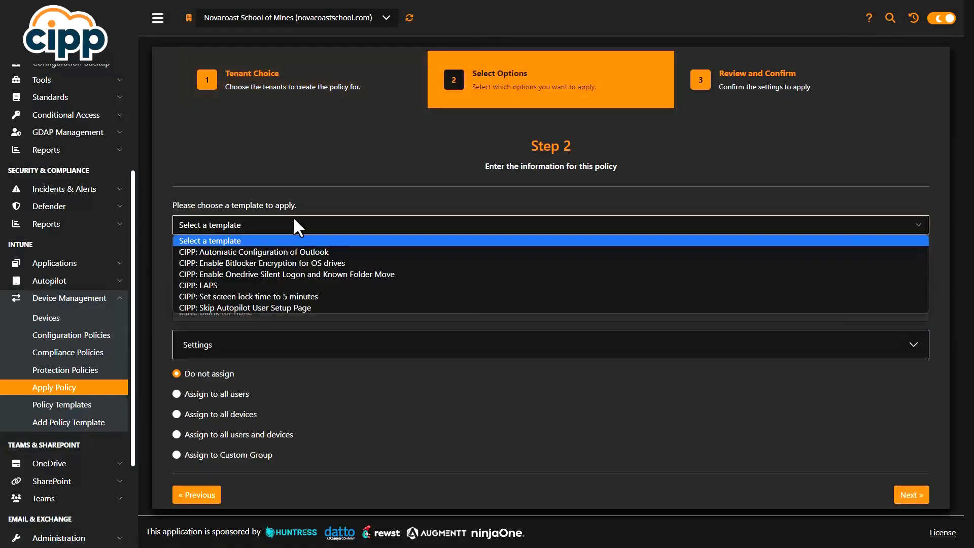
click(300, 241)
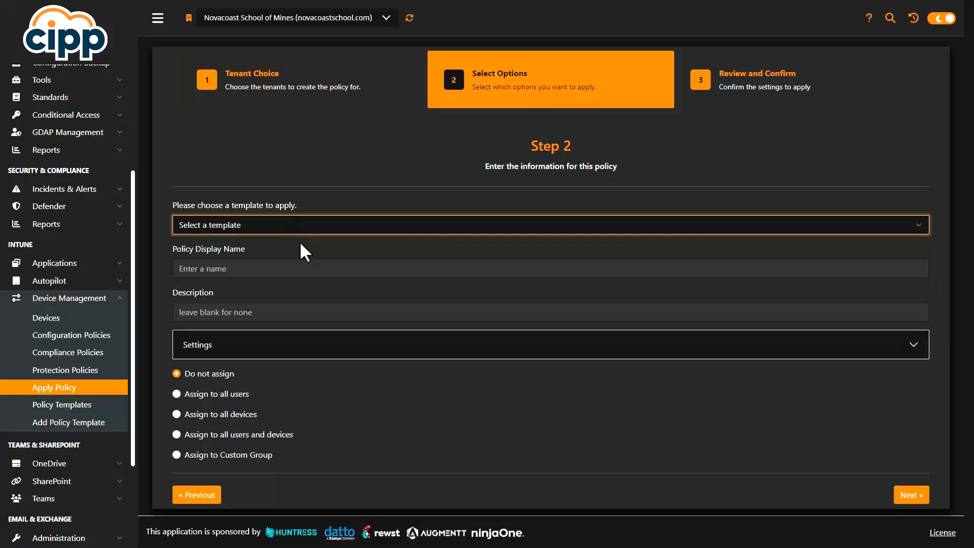
click(275, 354)
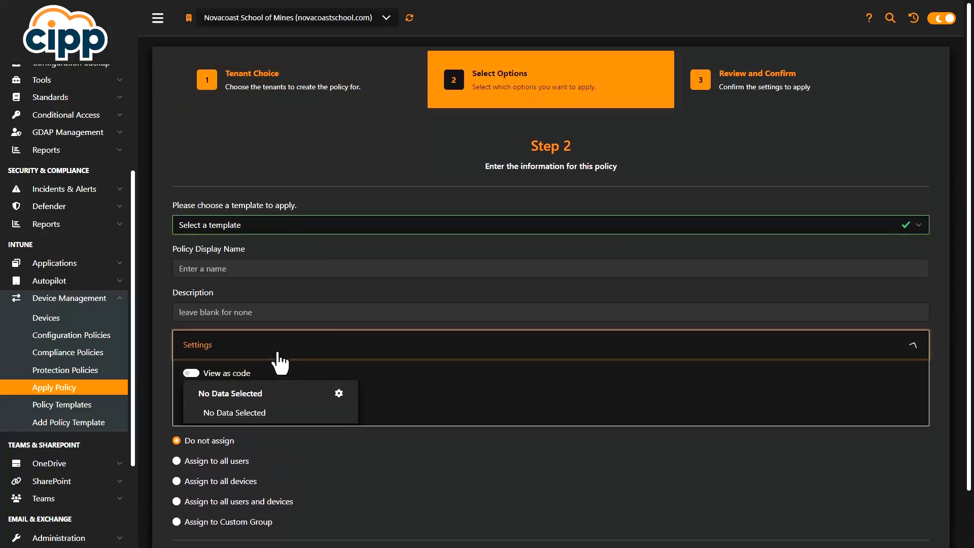
click(275, 355)
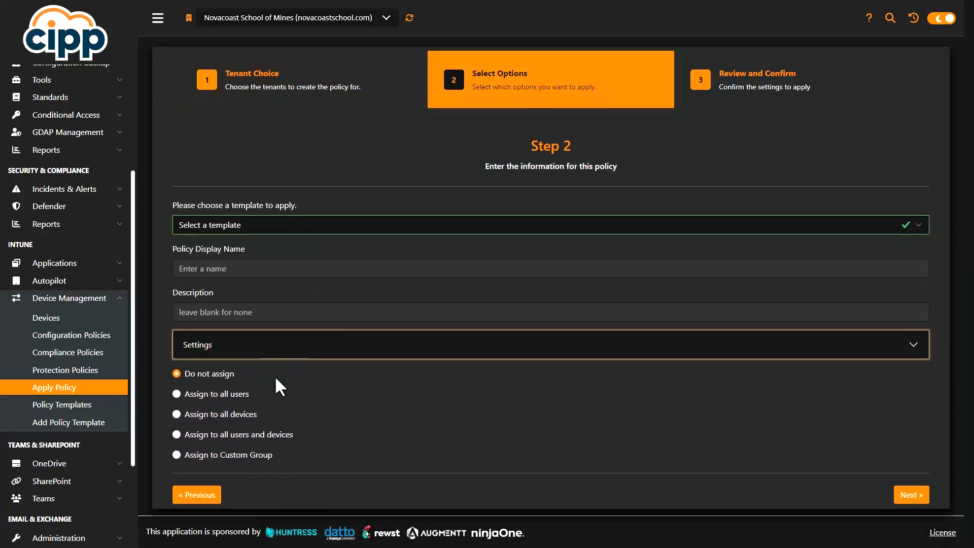
Review the Endpoint Manager policy templates and the tenants and template types offered for a new template library, leaving everything unchanged.
click(52, 405)
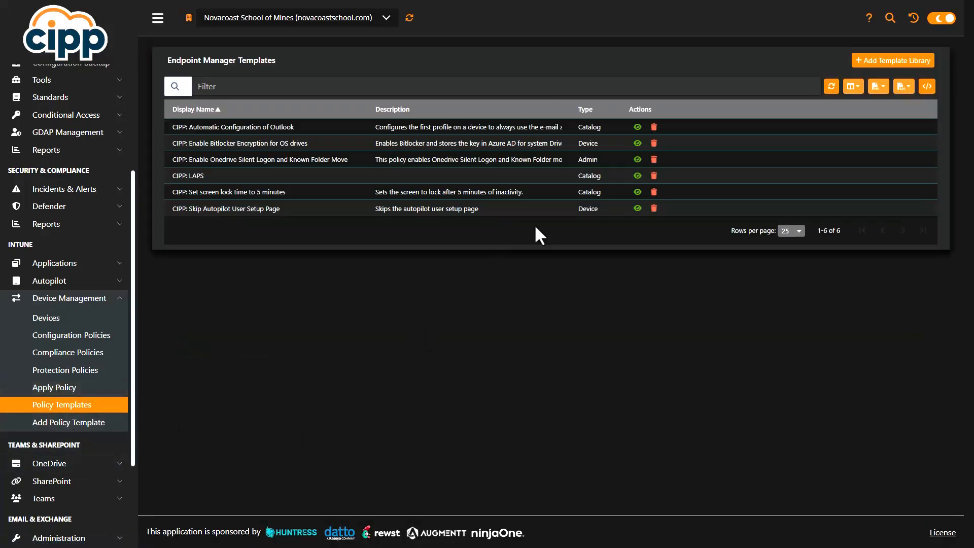
click(908, 61)
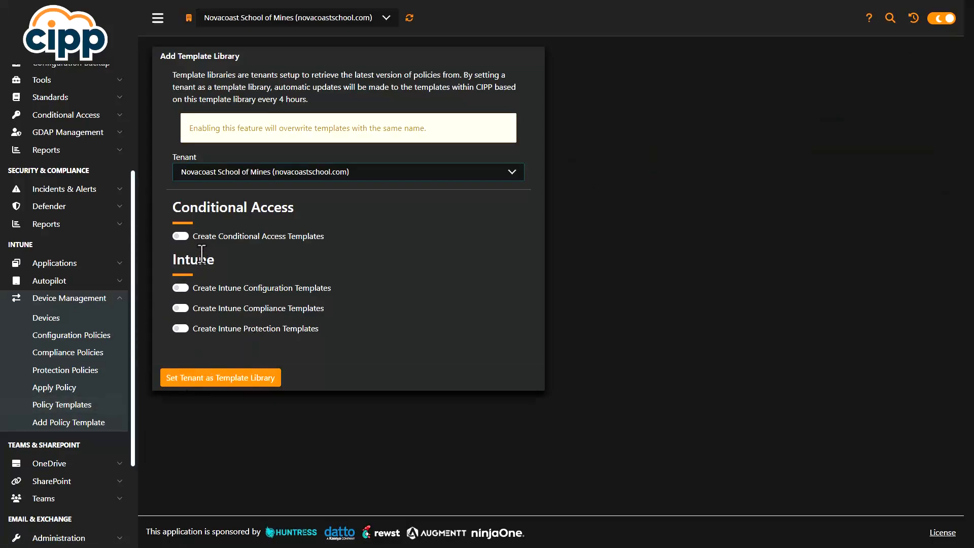
click(277, 173)
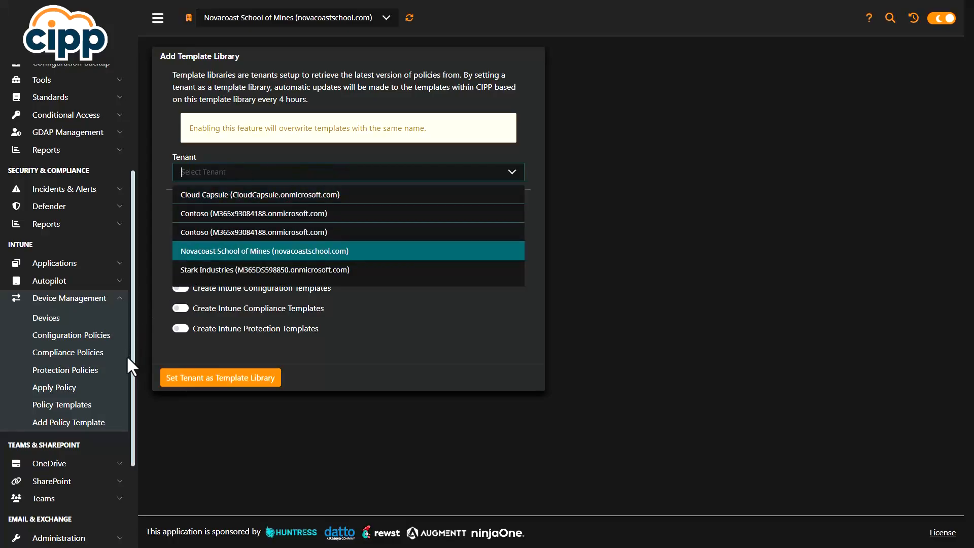
click(382, 337)
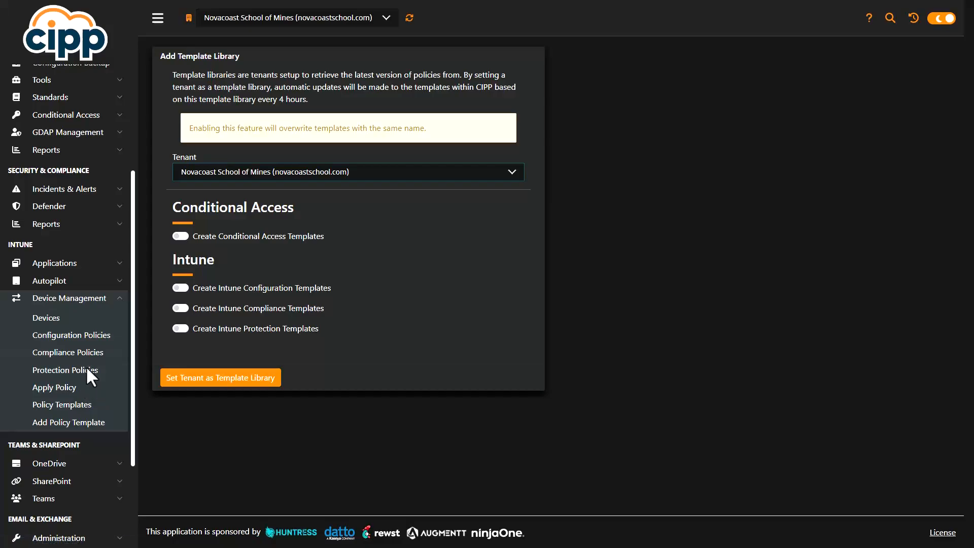
View the tenant's Autopilot status pages.
click(107, 294)
click(105, 284)
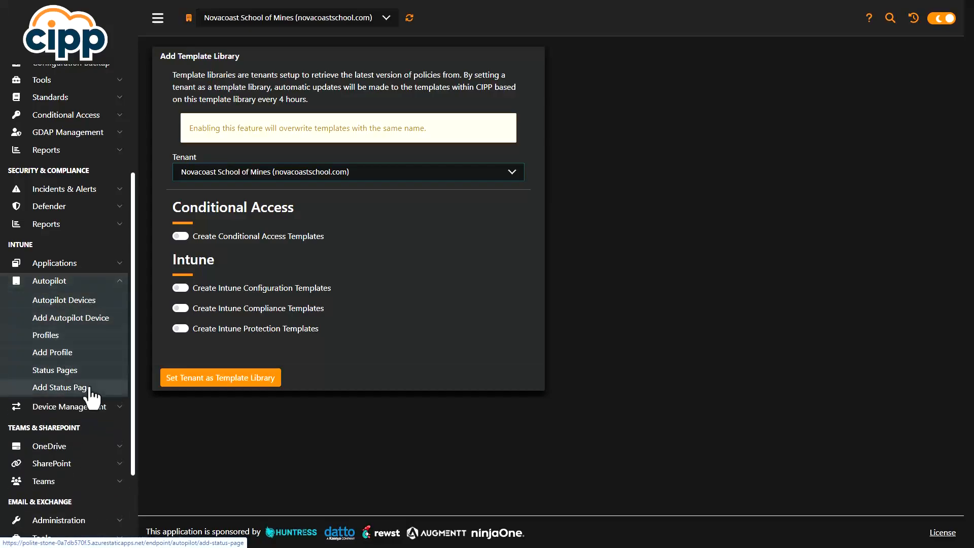
click(61, 376)
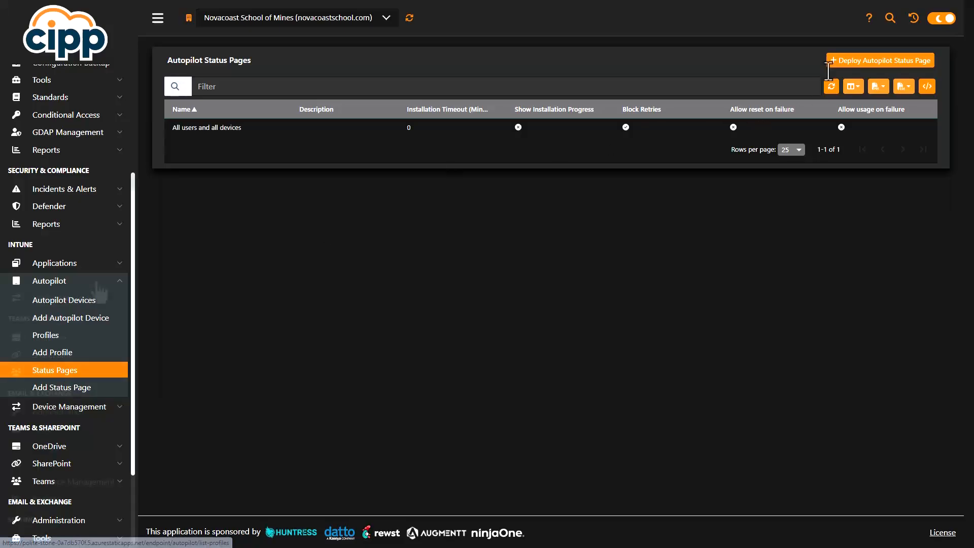
Examine the Conditional Access policy tester's tenant choices, mandatory parameters and optional test conditions, keeping Novacoast School of Mines selected.
click(41, 280)
scroll(98, 288, up, 3)
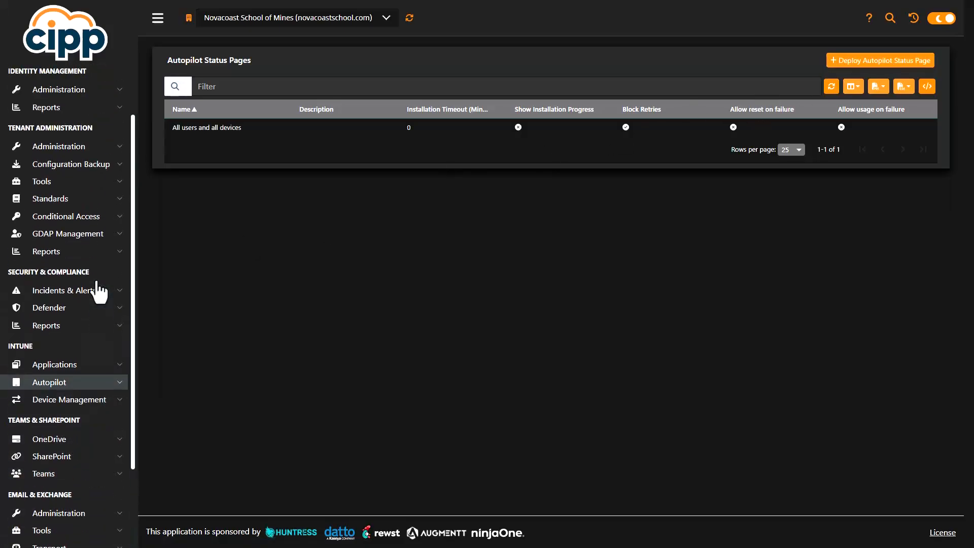
click(90, 219)
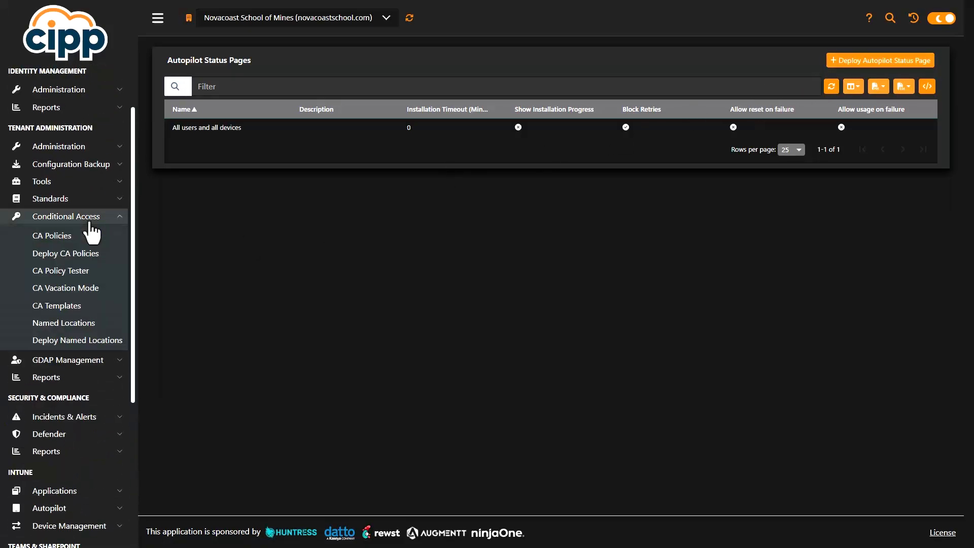
click(61, 271)
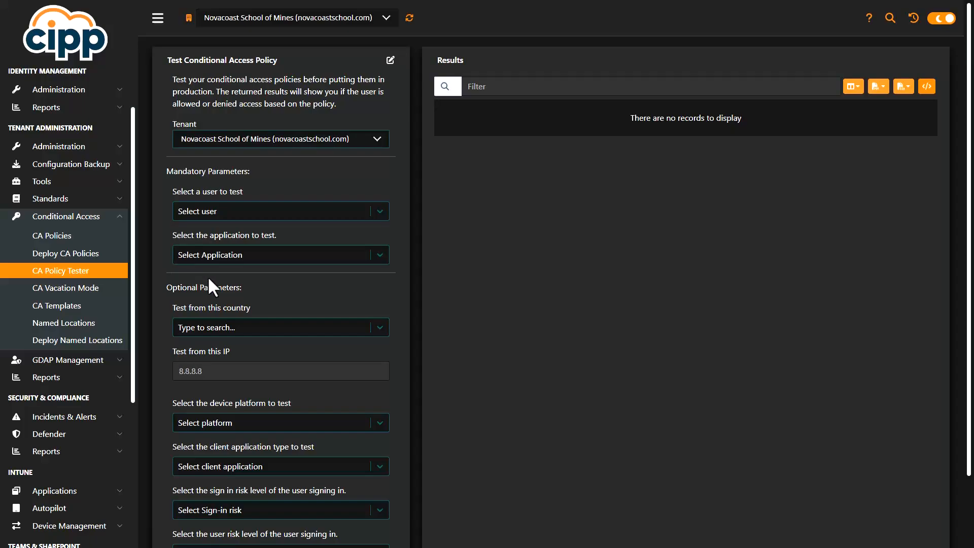
scroll(214, 277, down, 2)
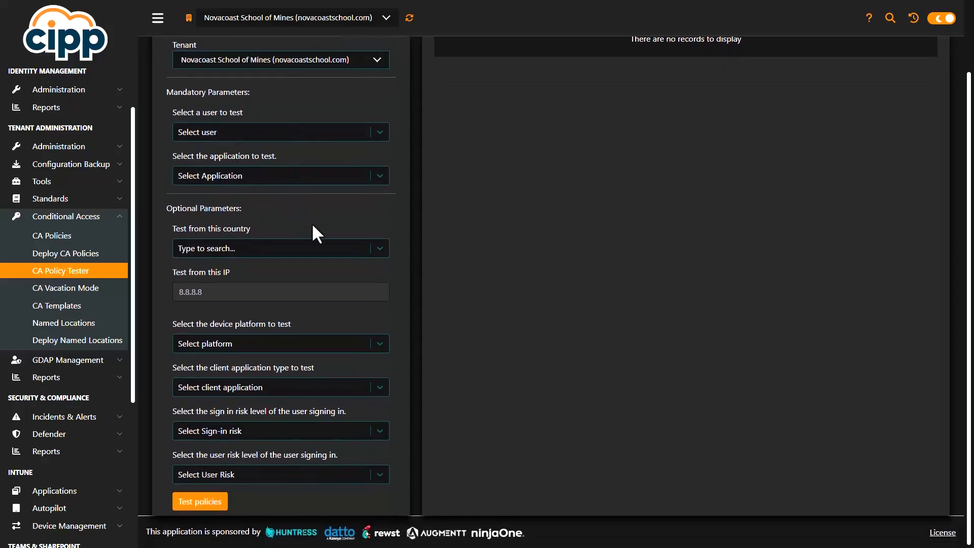
scroll(312, 225, up, 2)
click(277, 141)
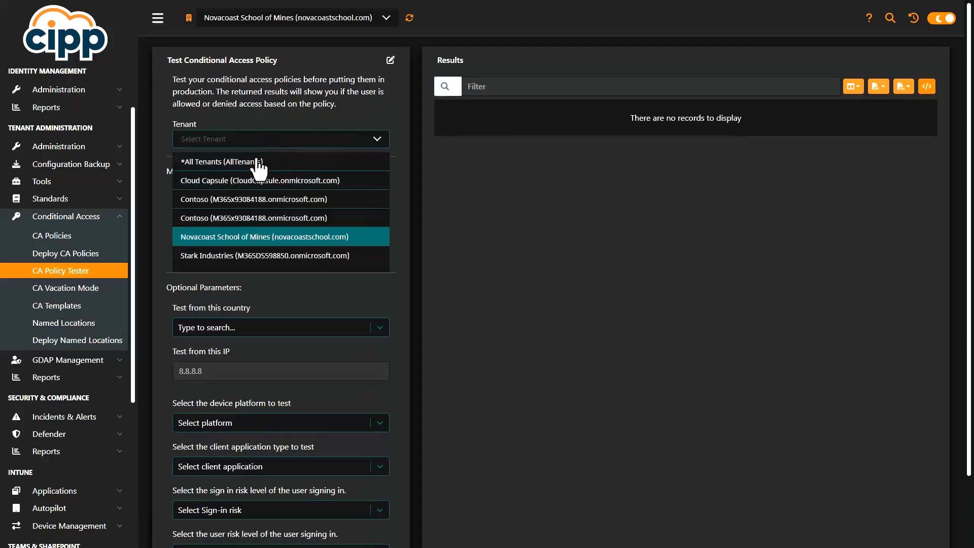
click(259, 118)
scroll(300, 310, down, 2)
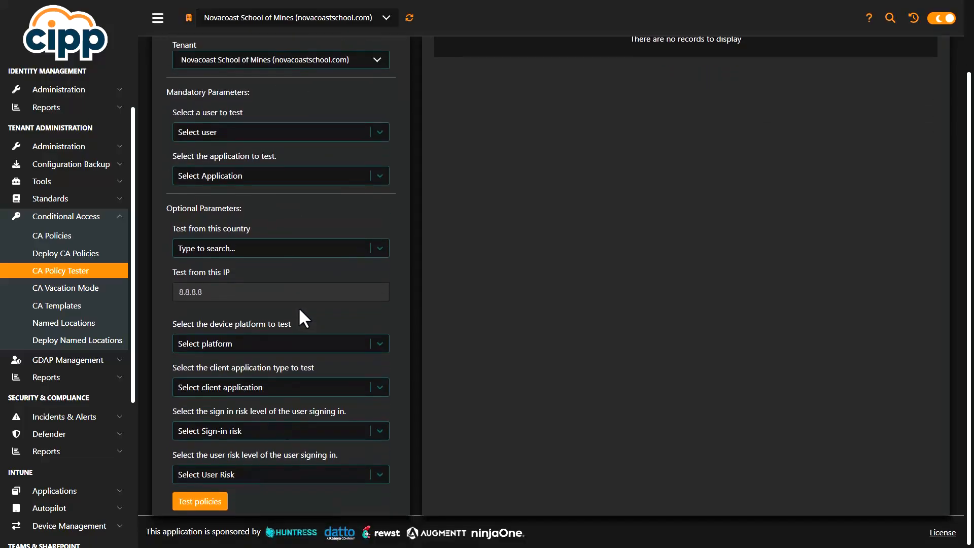
scroll(578, 134, up, 2)
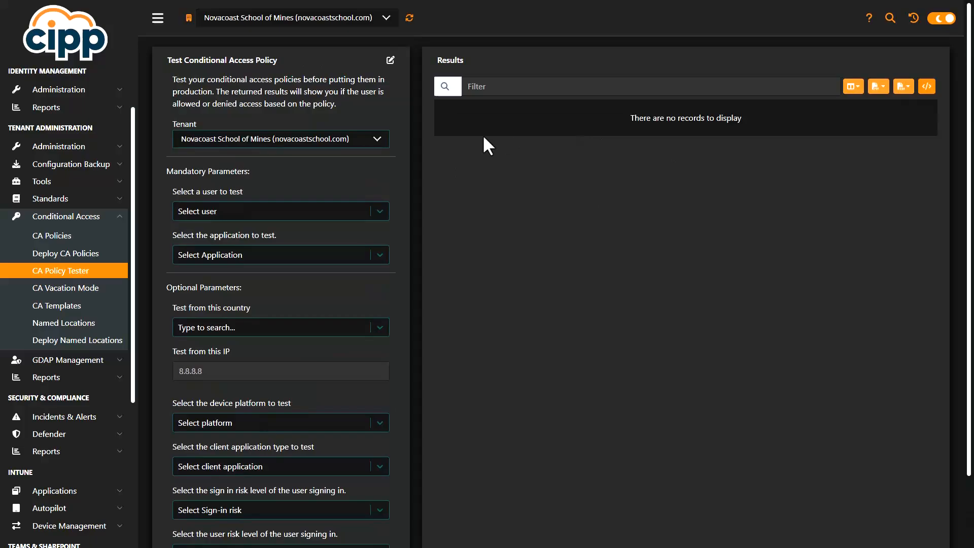
Review the Conditional Access vacation mode form and its user selection without choosing a user.
click(76, 290)
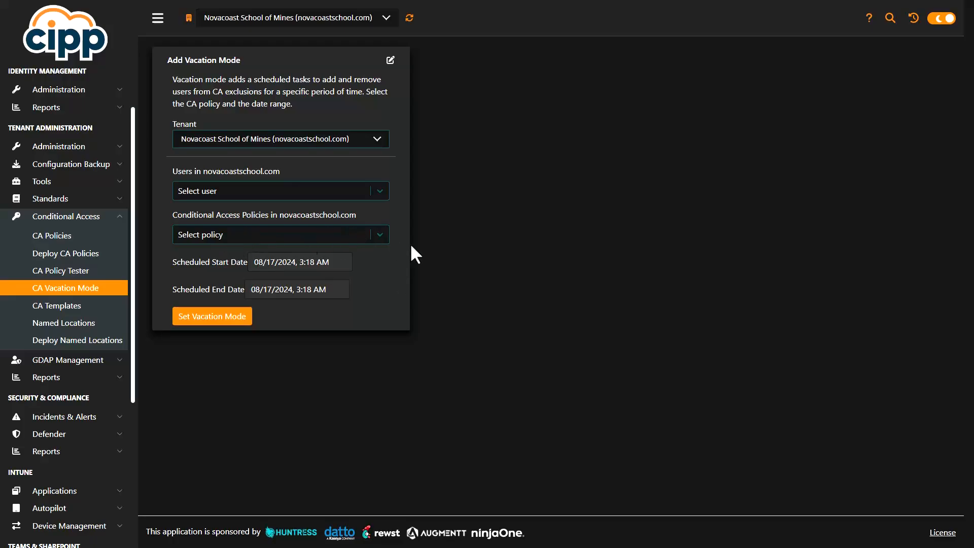
click(376, 190)
click(366, 167)
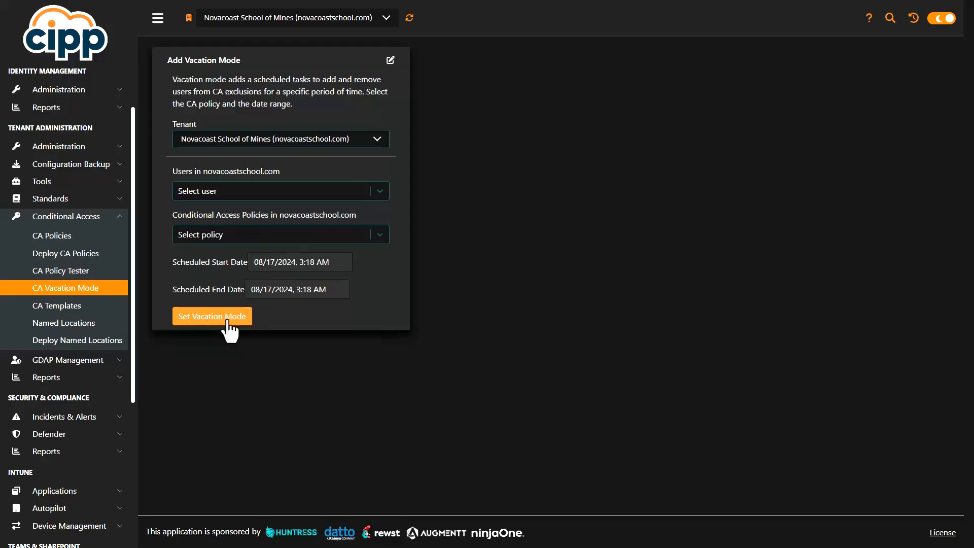
View the tenant's named locations and the tenants offered for deploying a new named location.
click(105, 323)
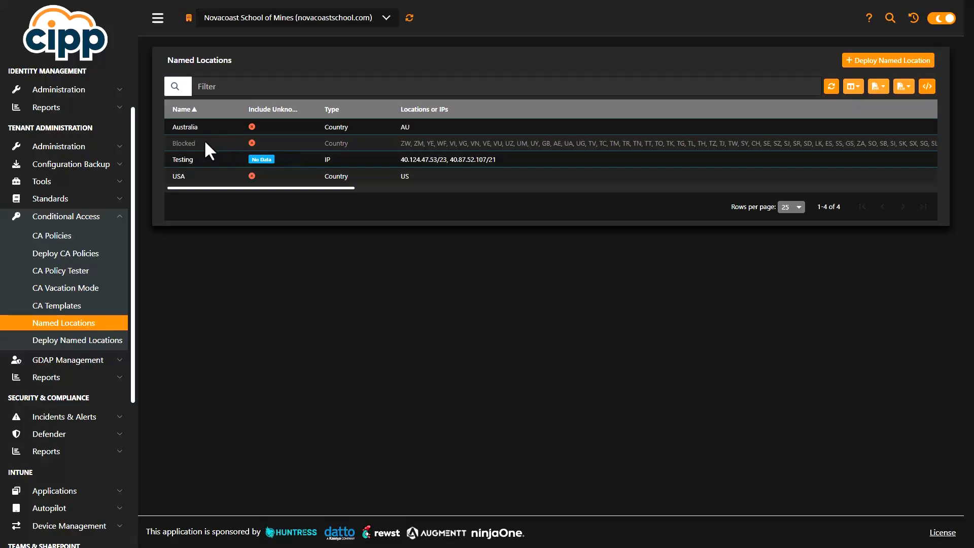
click(94, 347)
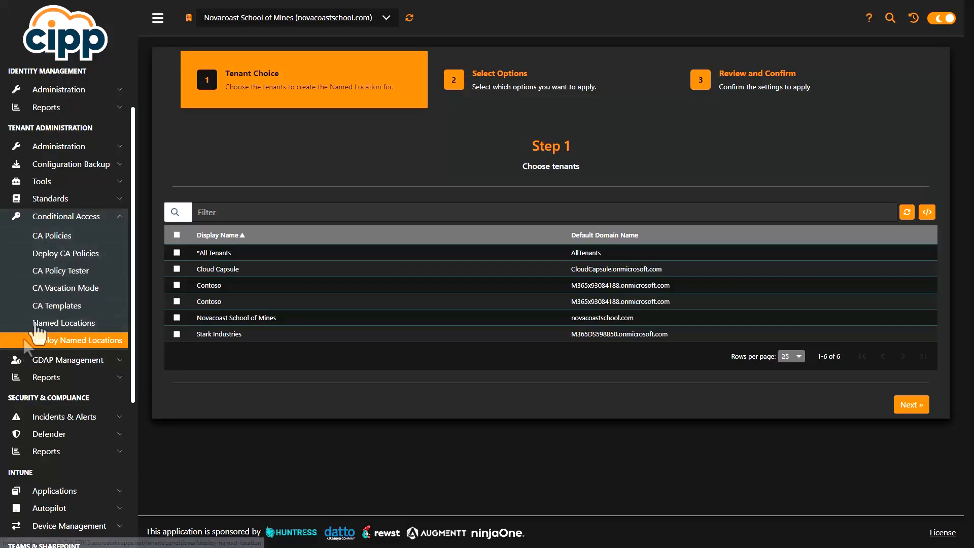
Open the standards editor for the tenant and examine the Global Standards with their report, alert and remediate options.
click(19, 200)
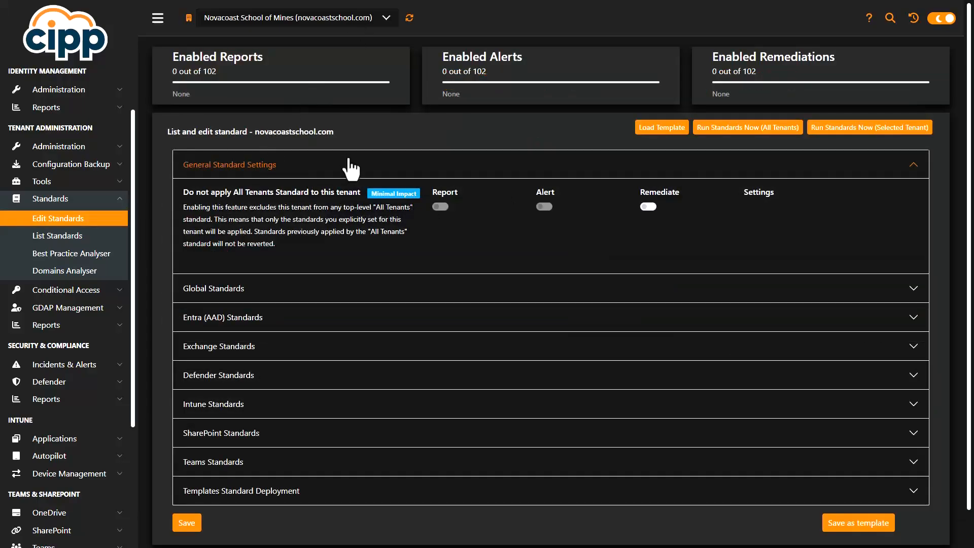
scroll(339, 260, down, 1)
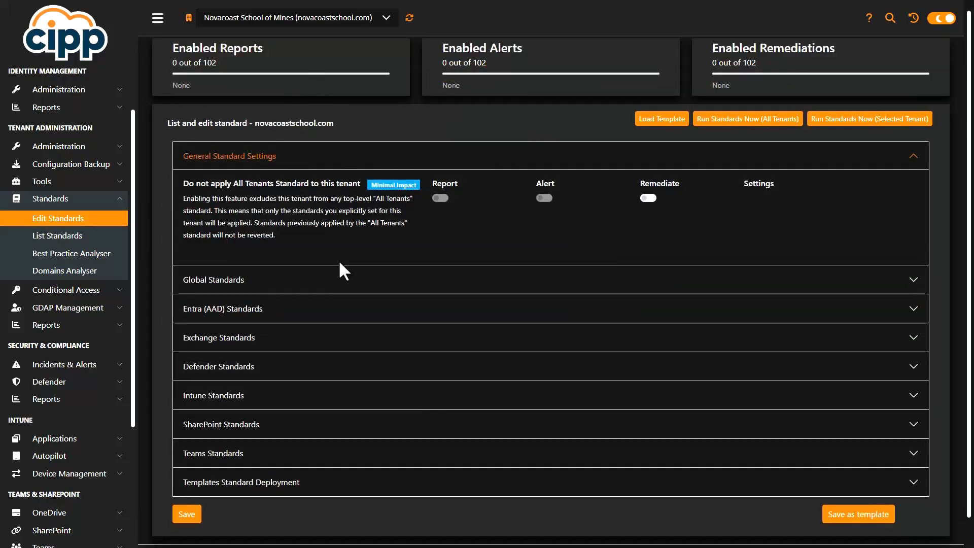
click(282, 257)
scroll(293, 263, down, 5)
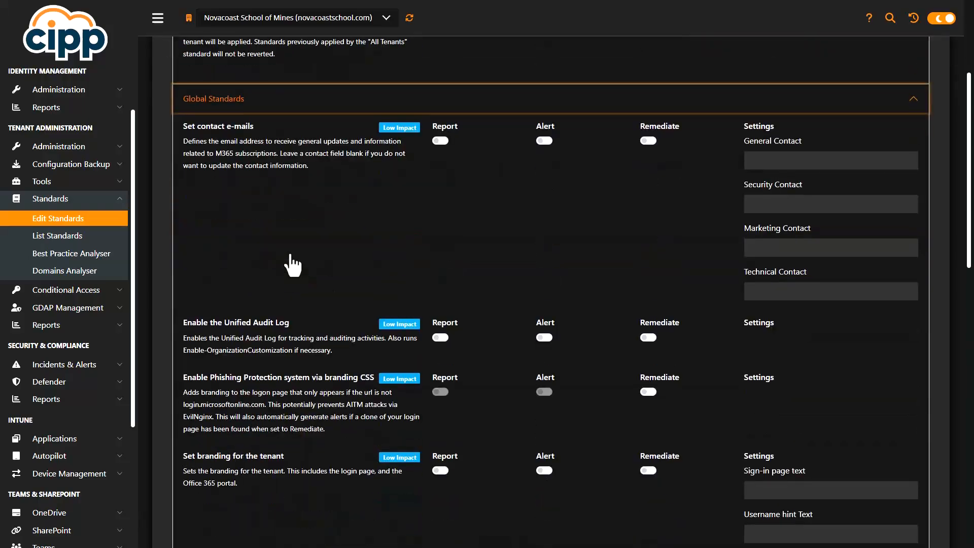
scroll(292, 255, down, 9)
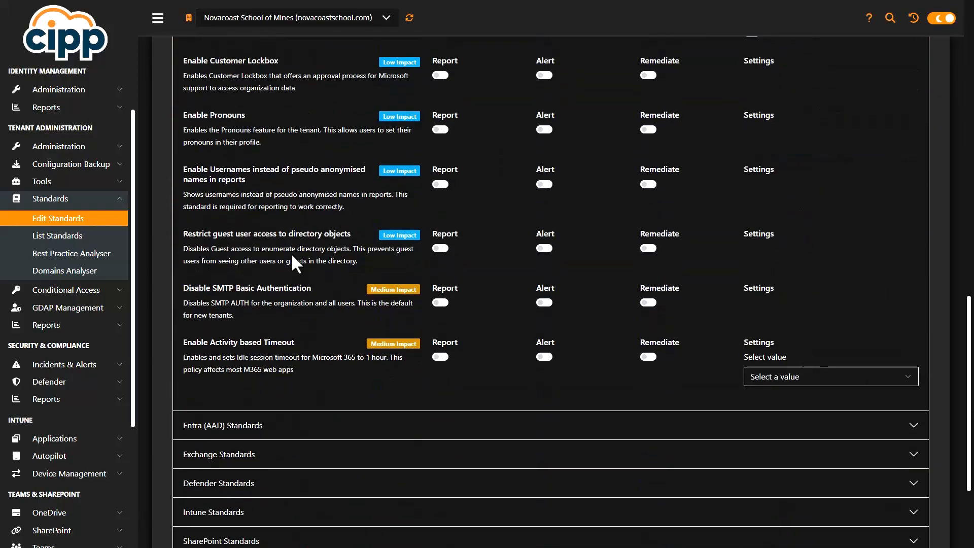
scroll(292, 256, down, 3)
Examine the Entra (AAD) Standards from low to high impact, dismissing the two error notifications and leaving every standard unchanged.
click(329, 284)
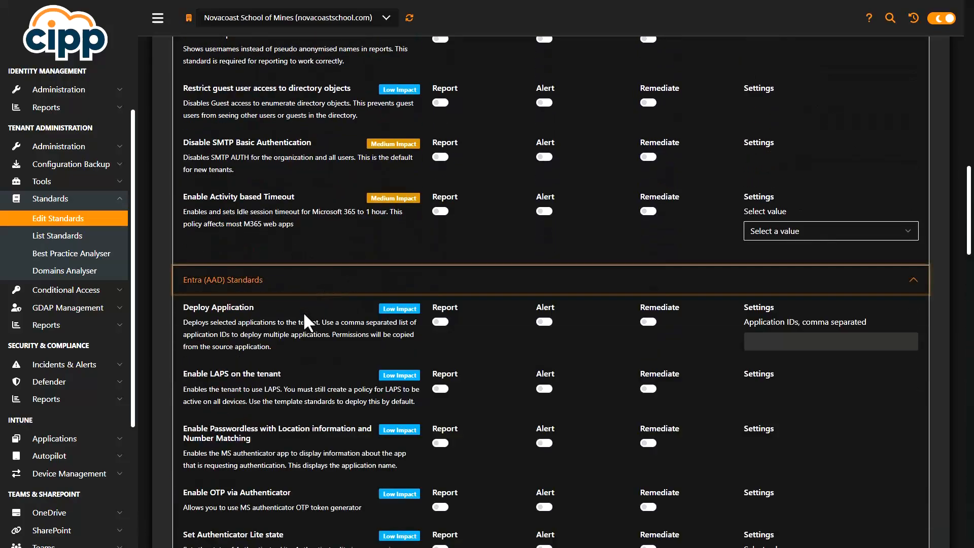
scroll(304, 321, down, 5)
scroll(317, 299, down, 3)
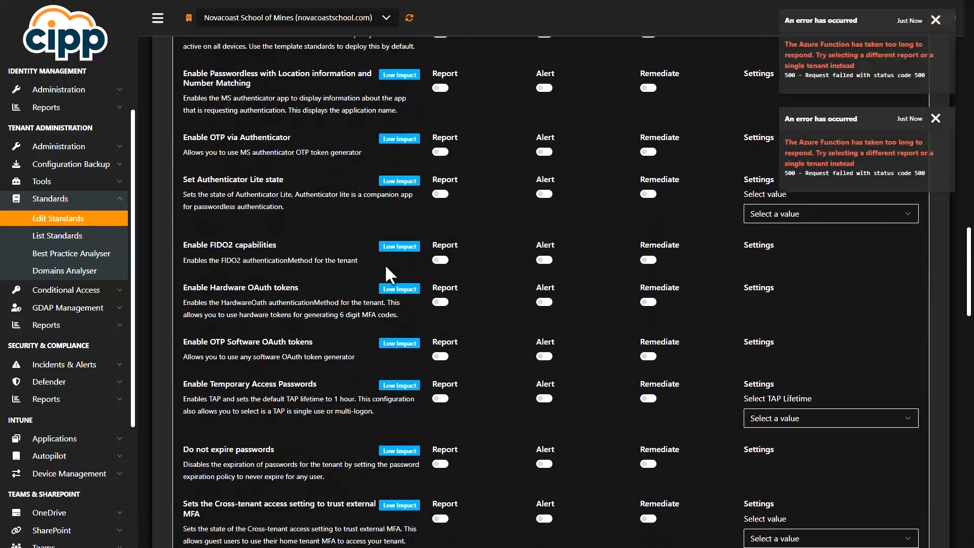
scroll(384, 264, down, 1)
scroll(699, 197, down, 2)
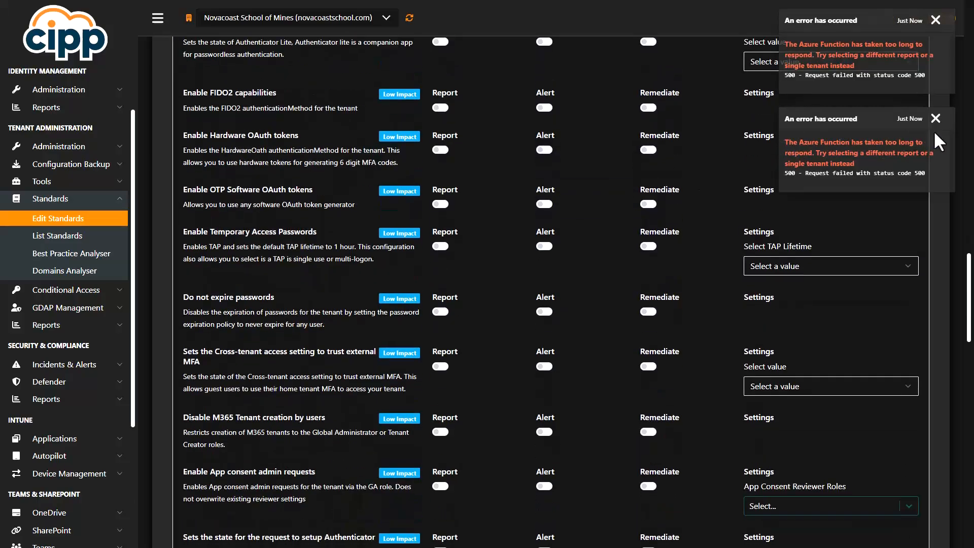
click(936, 119)
click(935, 21)
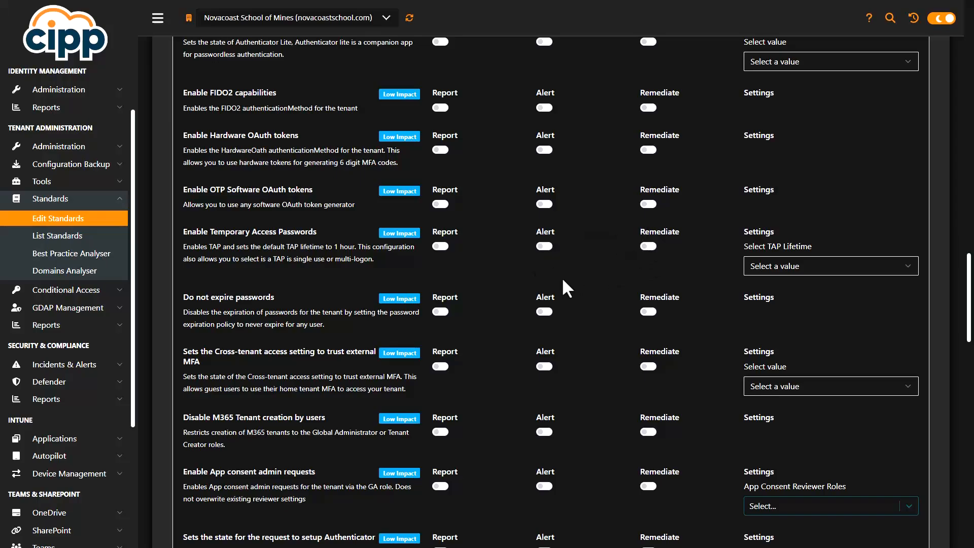
scroll(564, 280, down, 6)
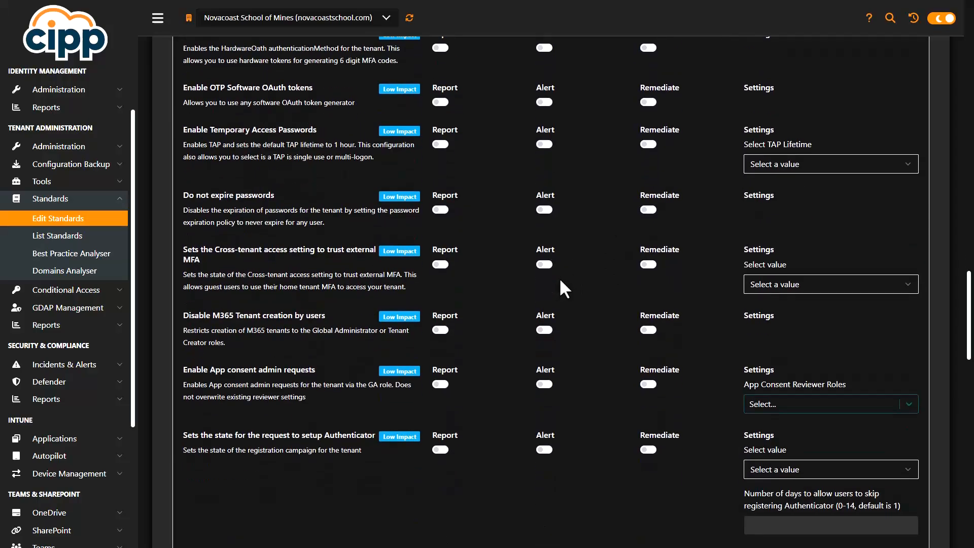
scroll(561, 282, down, 4)
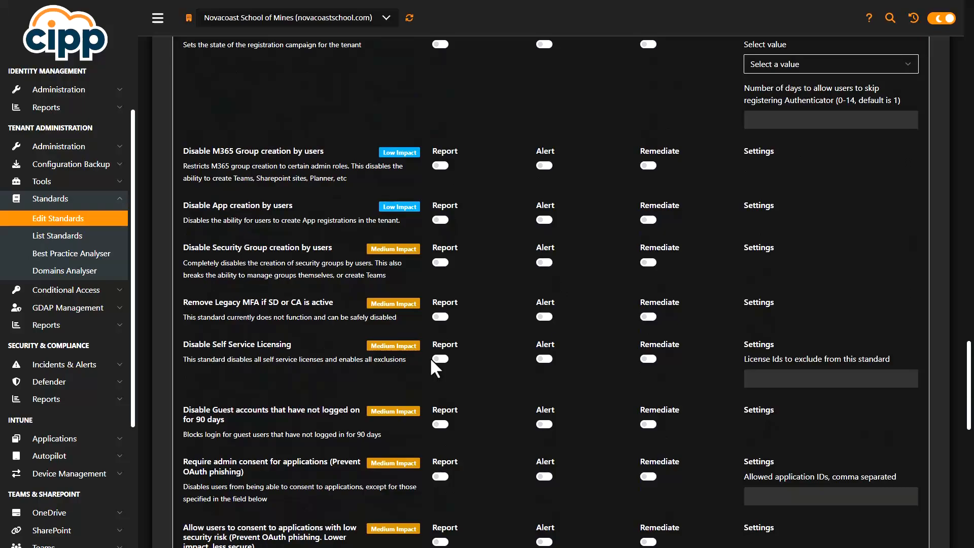
scroll(436, 356, down, 10)
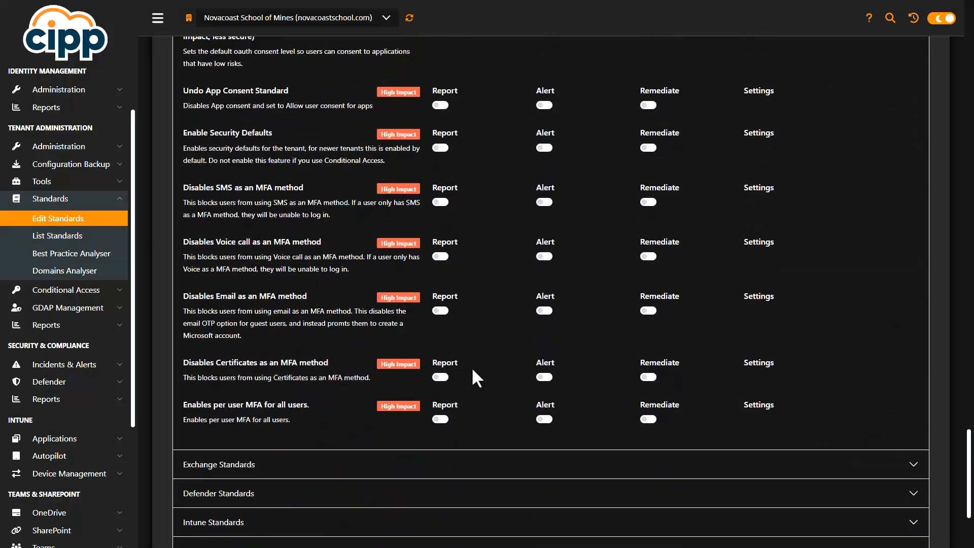
scroll(472, 371, down, 3)
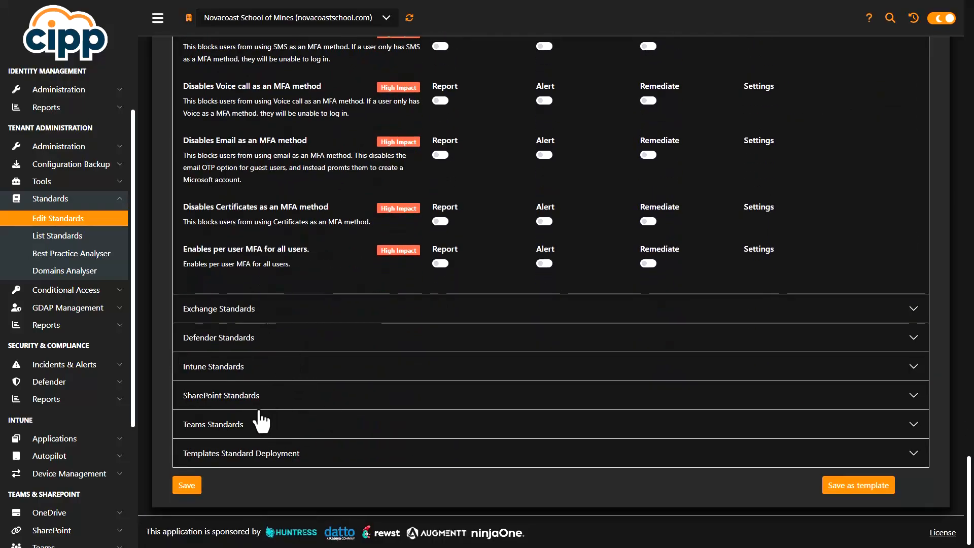
scroll(337, 395, up, 20)
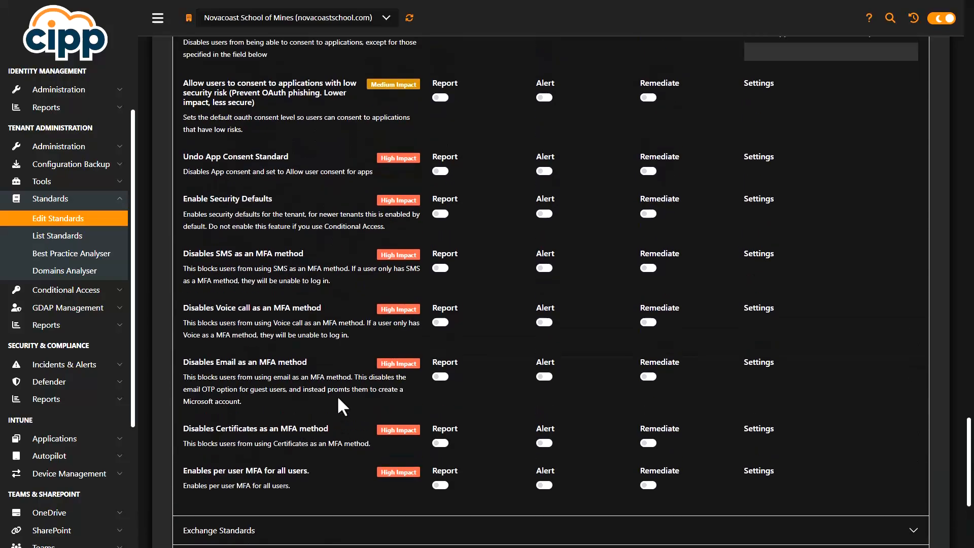
scroll(337, 395, up, 15)
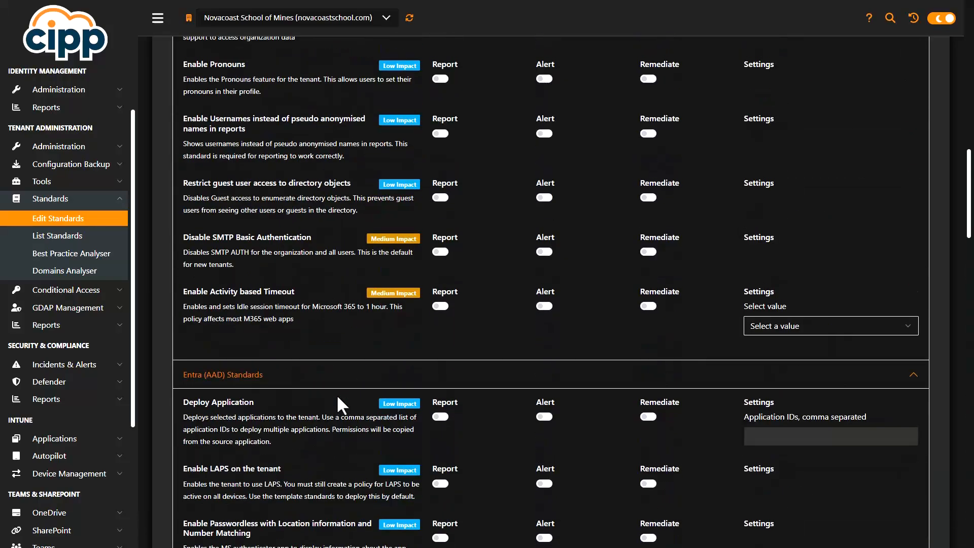
scroll(511, 269, up, 5)
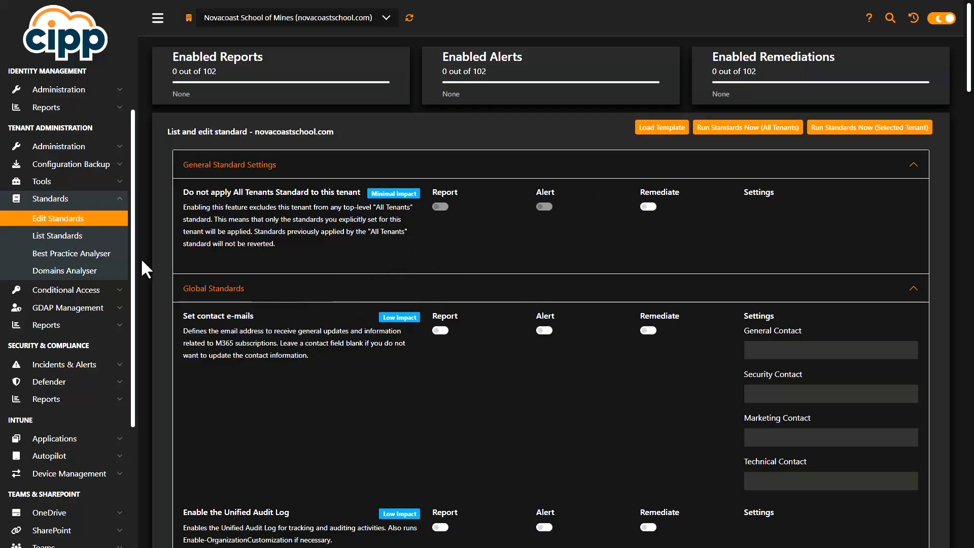
View the Best Practice Analyser's report settings and return to the standards editor.
click(105, 257)
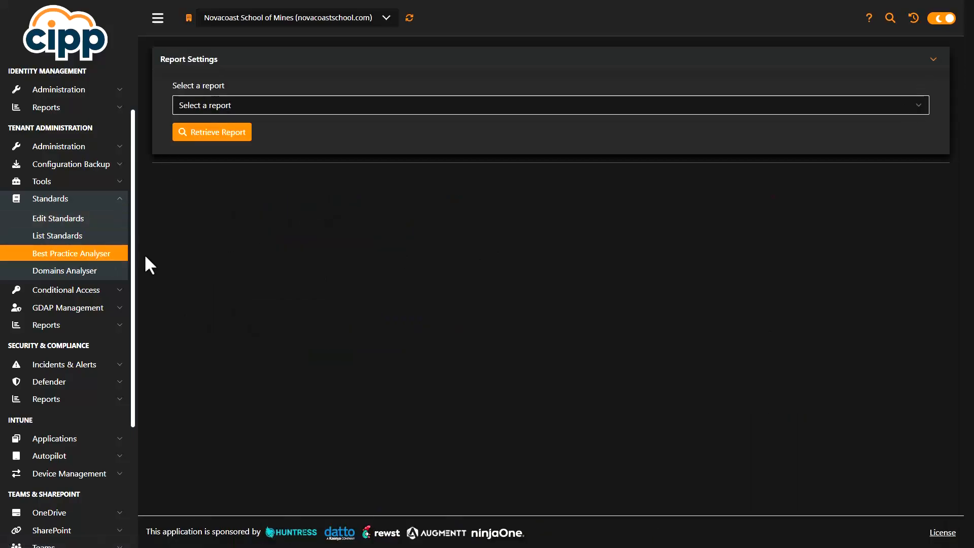
click(89, 220)
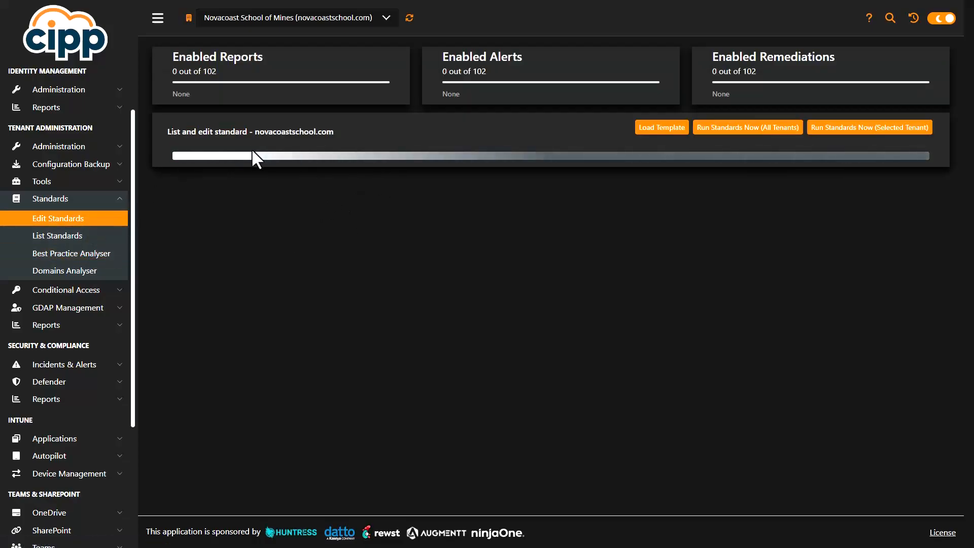
Try to create a configuration backup schedule for Novacoast School of Mines that includes the User List and Groups.
click(104, 165)
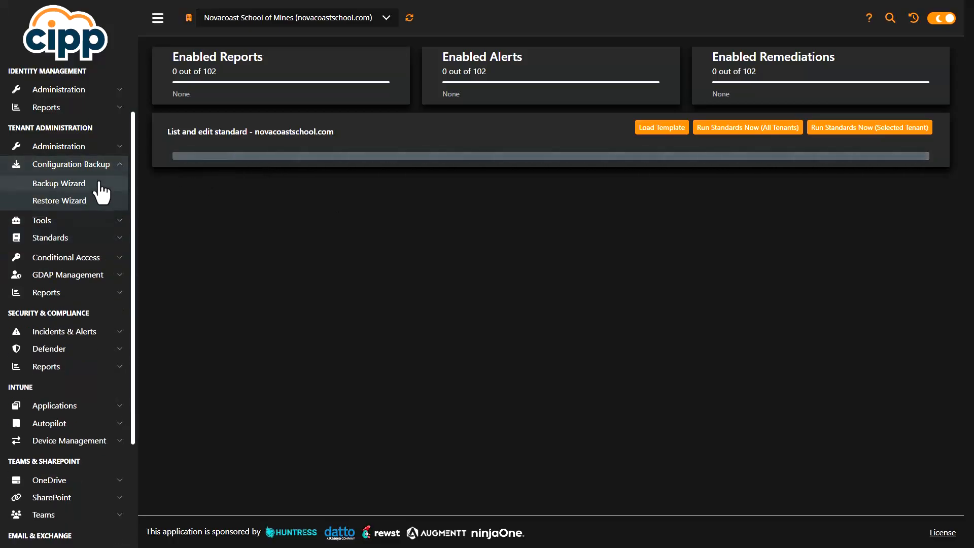
click(100, 183)
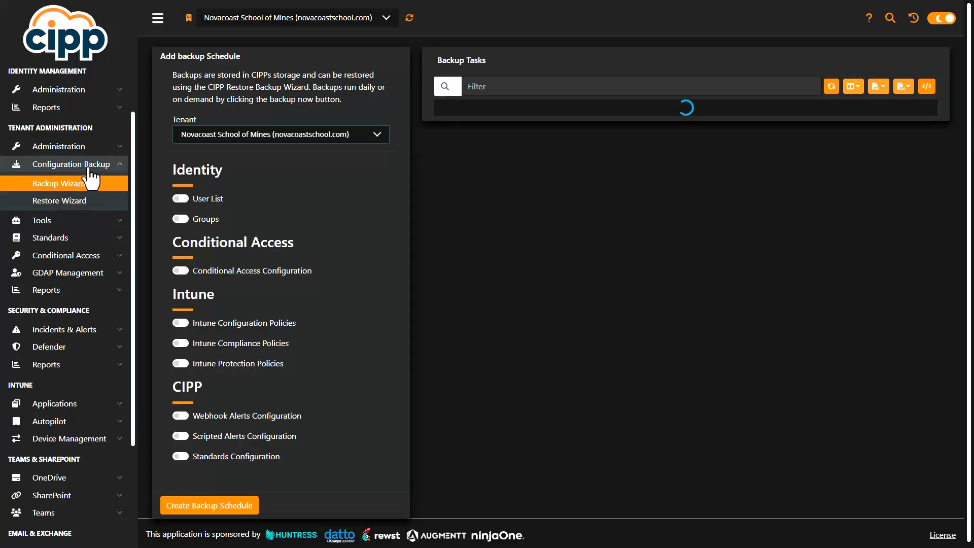
click(180, 199)
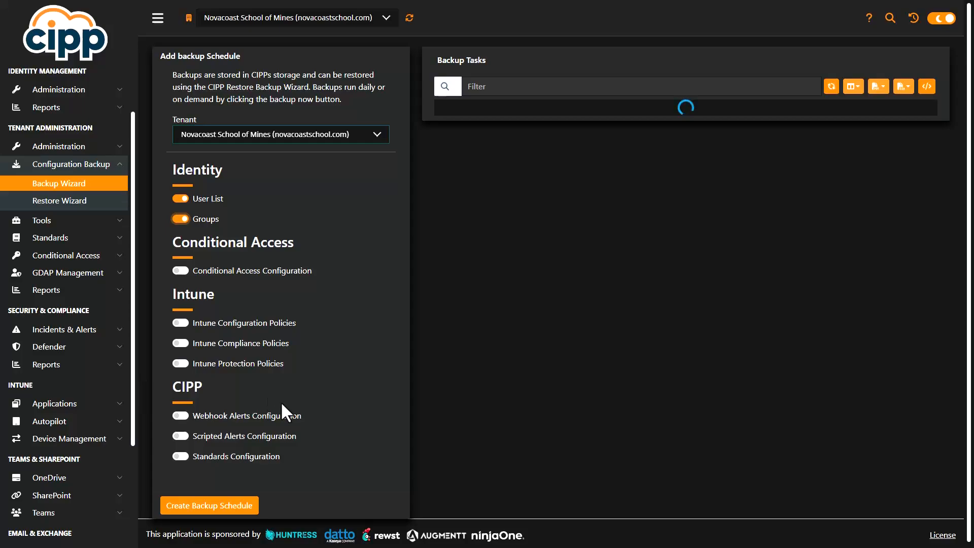
click(238, 510)
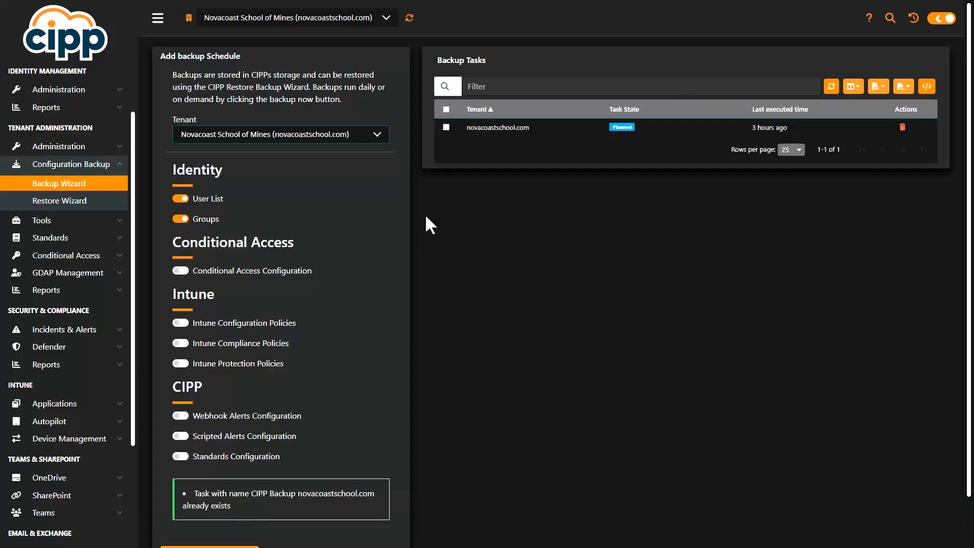
Select the existing novacoastschool.com backup task and review the backup schedule page.
click(446, 127)
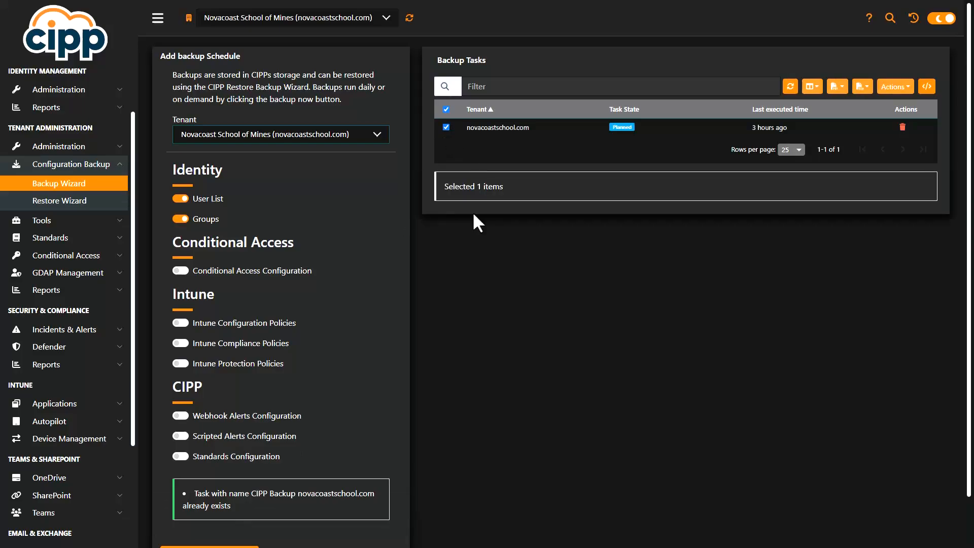
scroll(324, 447, down, 1)
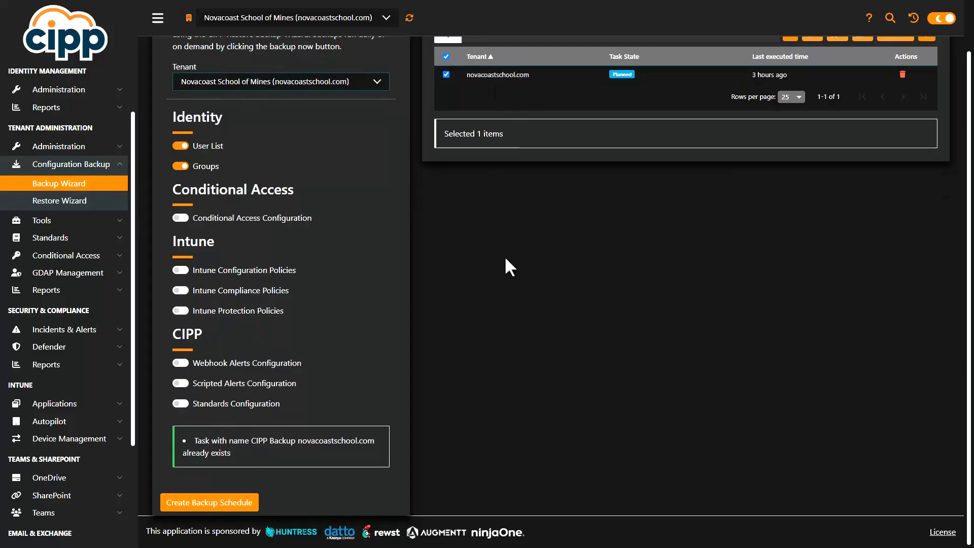
scroll(494, 292, up, 1)
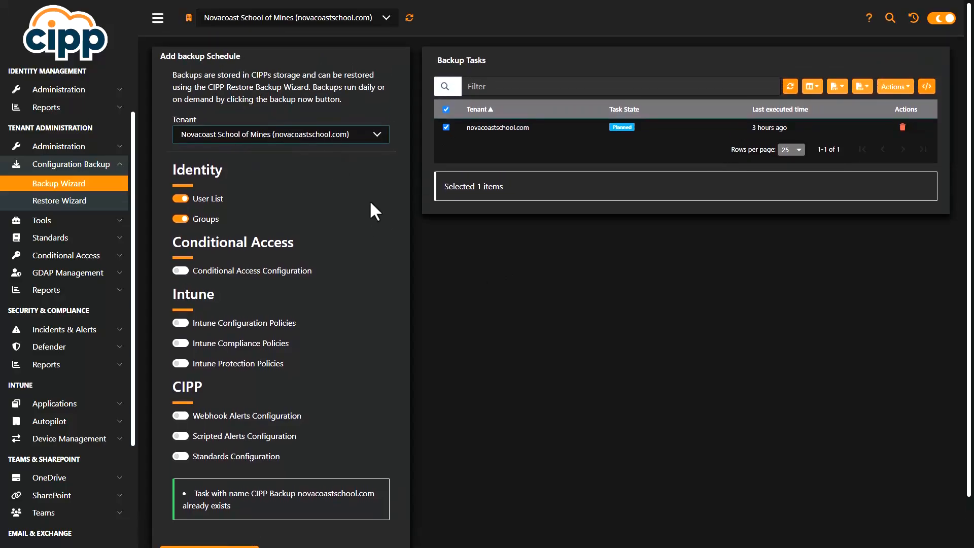
Open the configuration restore wizard for Novacoast School of Mines and advance past the tenant choice.
click(77, 200)
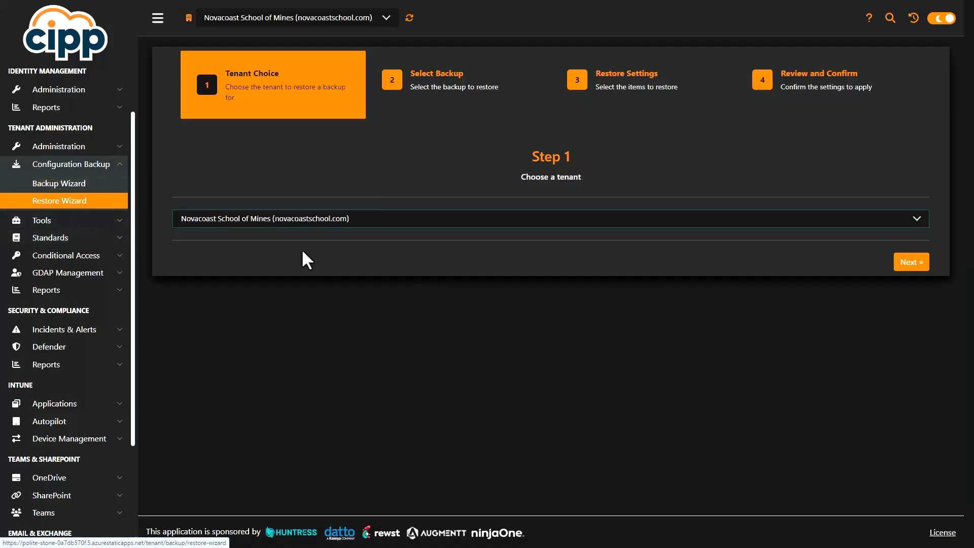
click(923, 265)
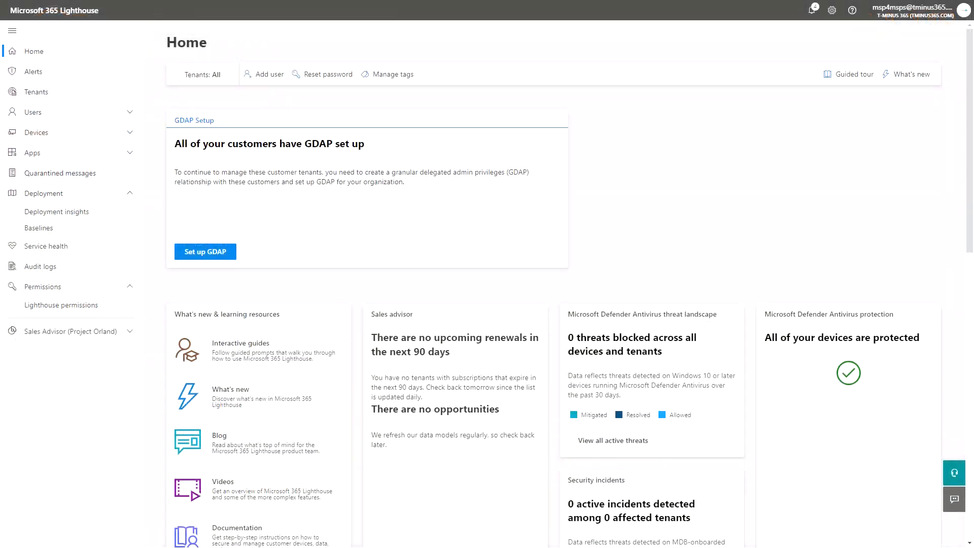
Switch to Microsoft 365 Lighthouse, search all tenants' users for "admin", and view the mail settings of Novacoast's System Administrator account.
click(87, 113)
click(71, 135)
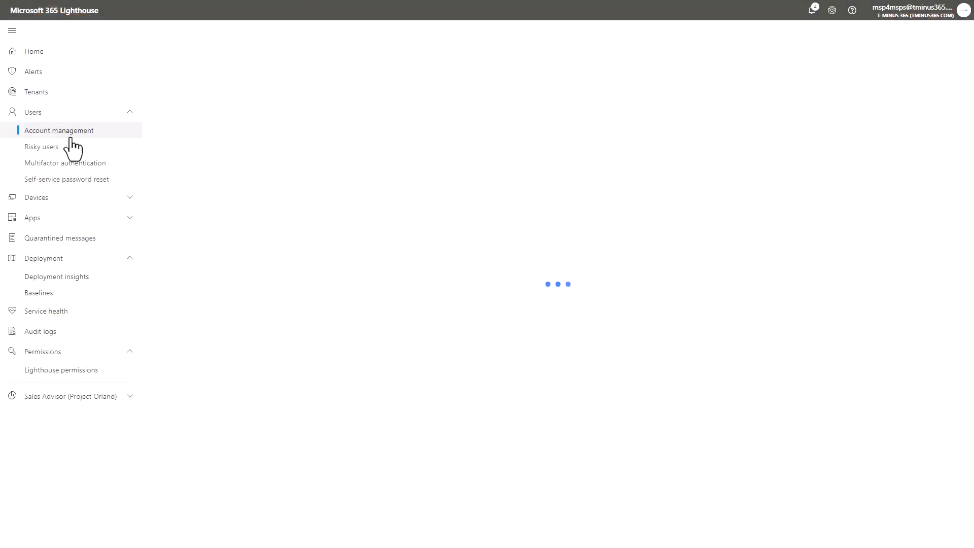
click(243, 203)
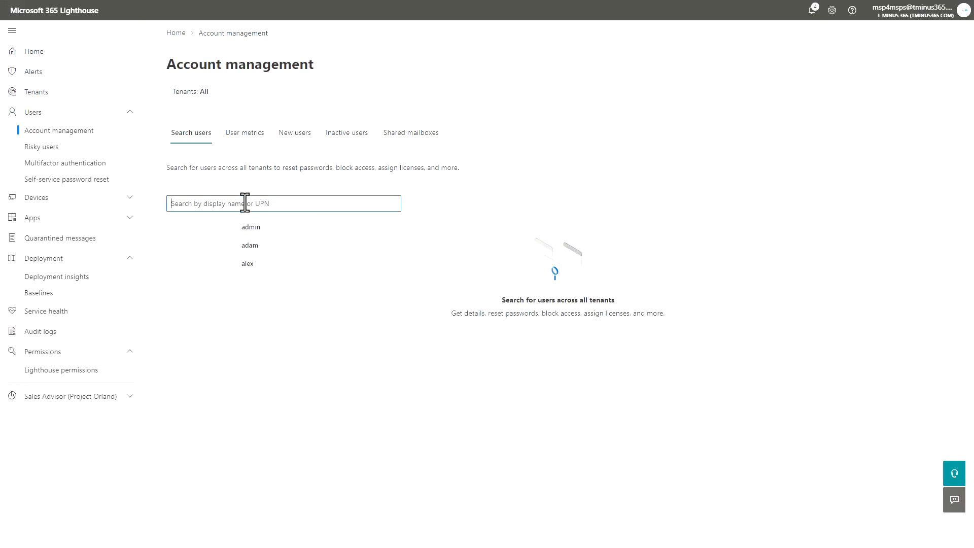
text(admin)
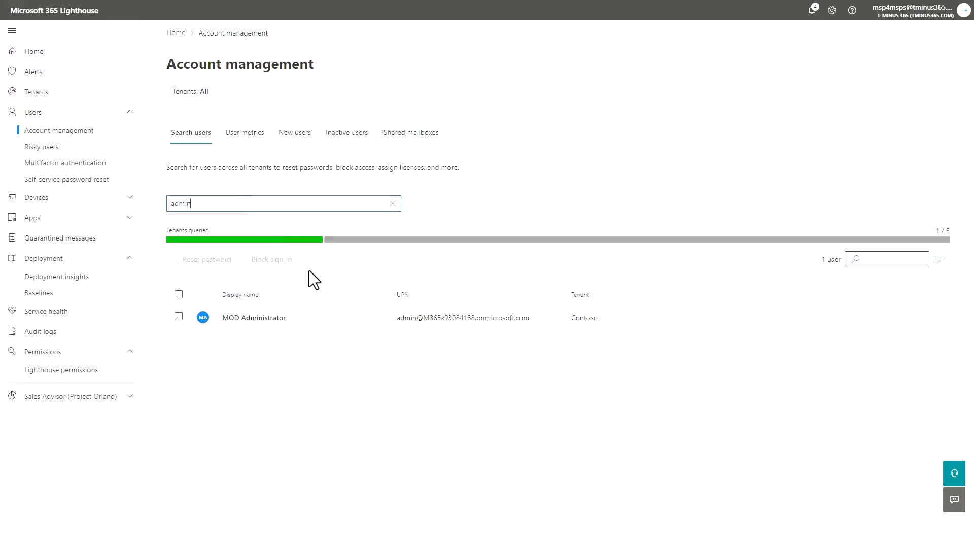
click(268, 460)
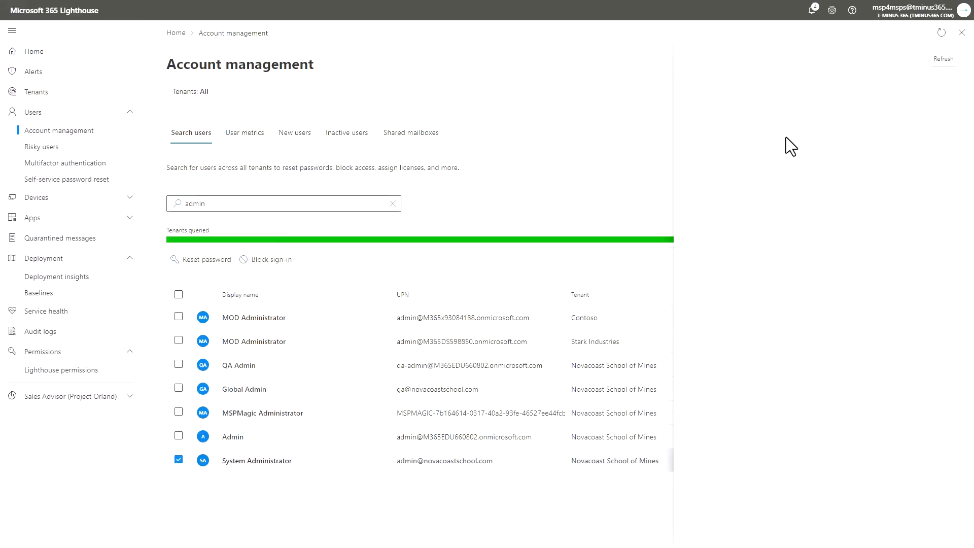
click(851, 135)
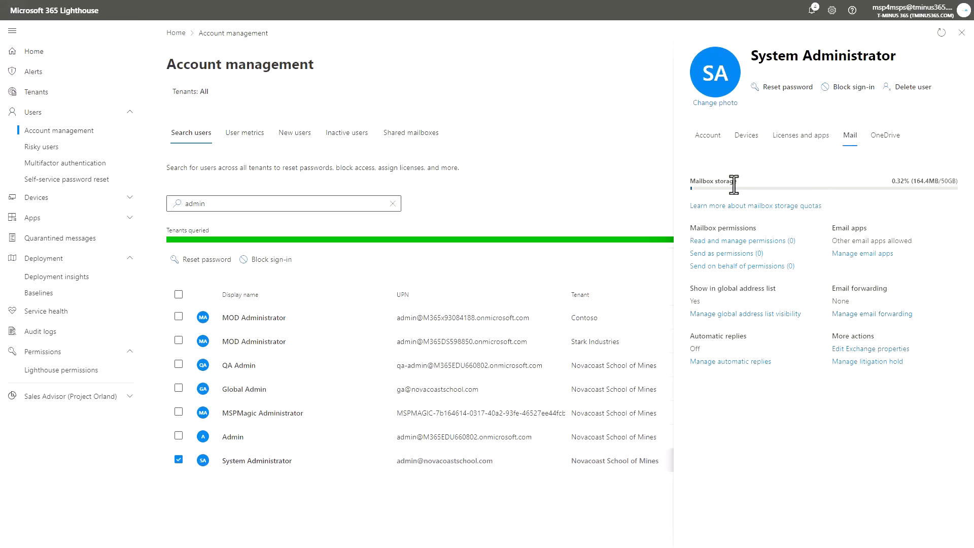
Review the shared mailboxes across tenants, close the account details, and view the user metrics.
click(415, 135)
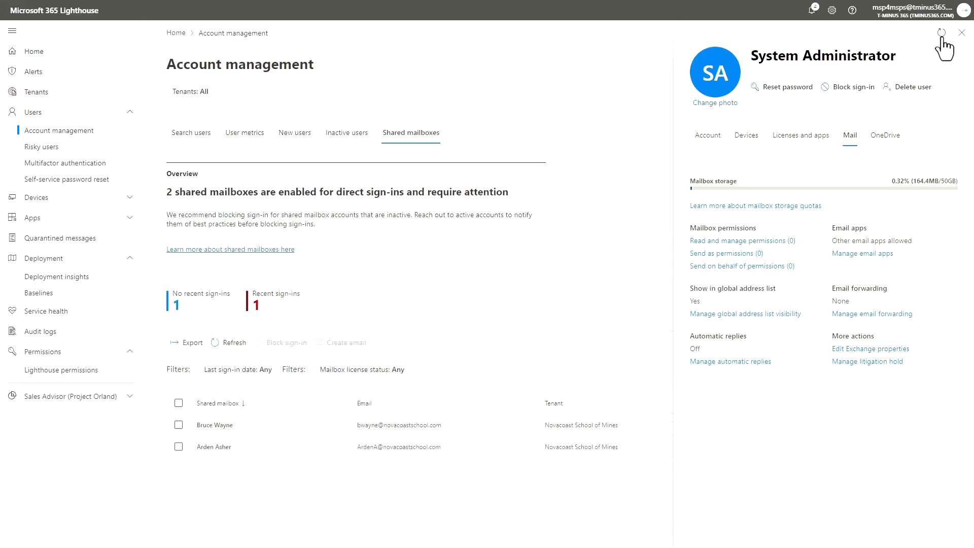
click(961, 33)
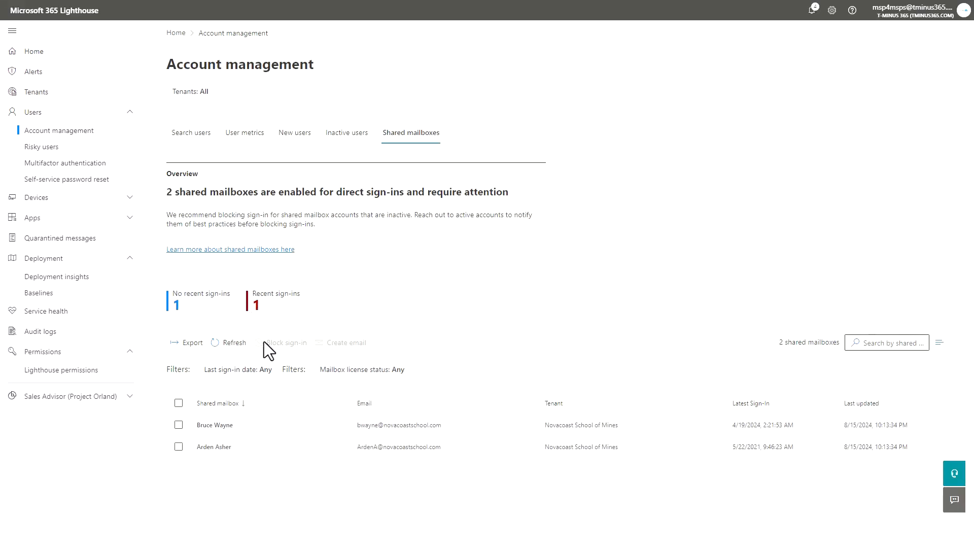
click(242, 136)
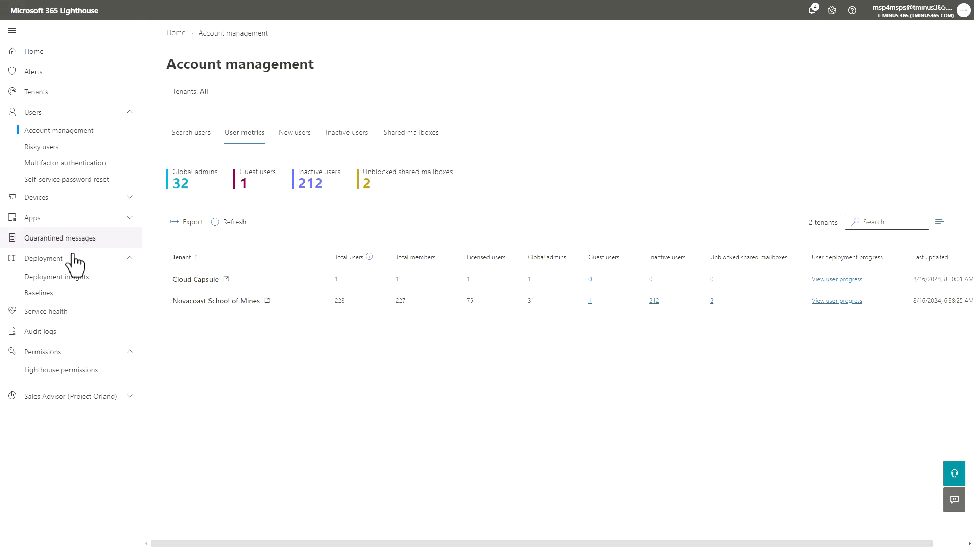
Examine the deployment tasks in the Default Baseline, and open the quarantined messages overview.
click(95, 293)
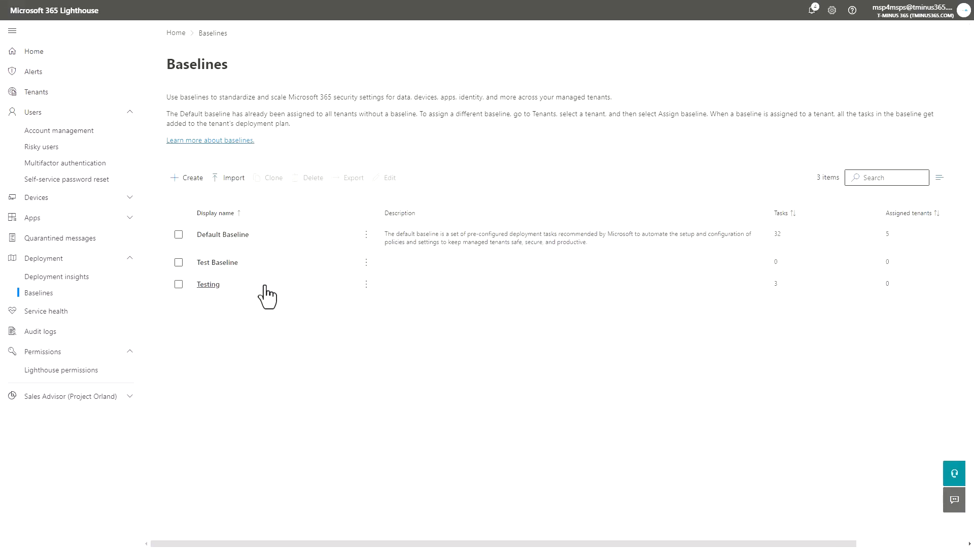
click(227, 236)
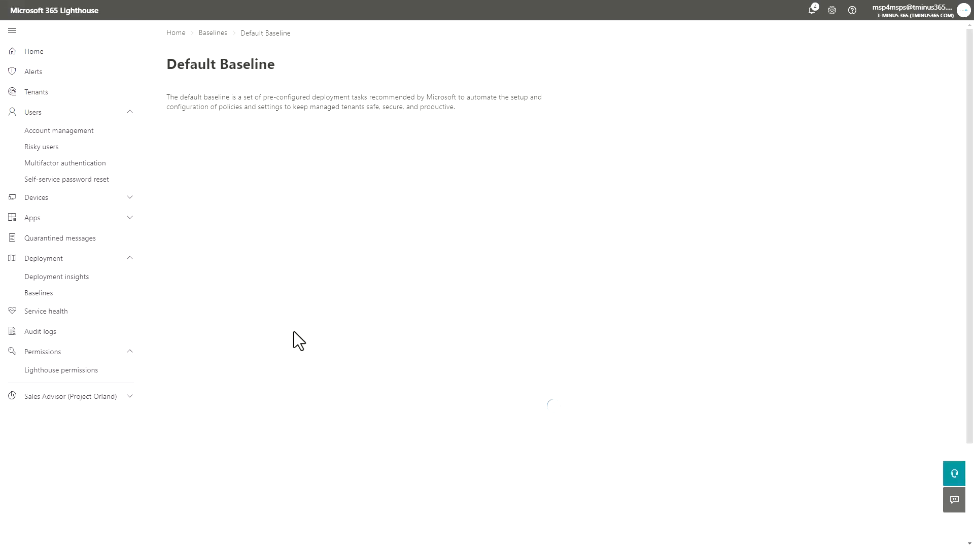
scroll(304, 298, down, 4)
scroll(303, 290, down, 7)
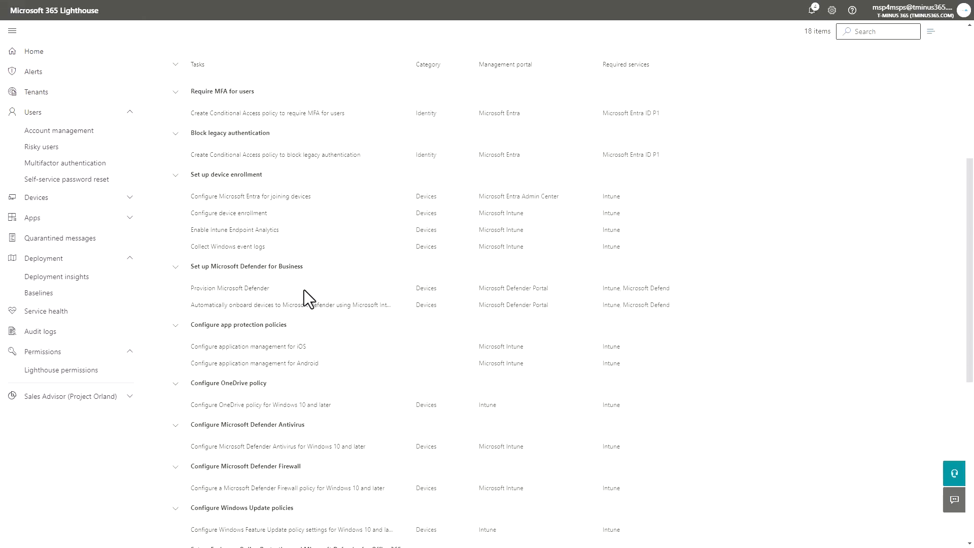
scroll(304, 290, down, 2)
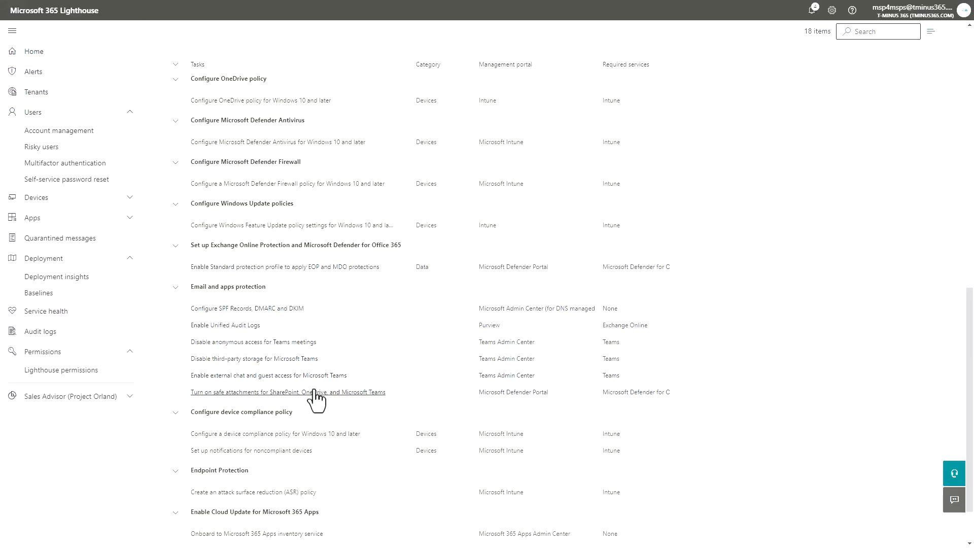
click(110, 243)
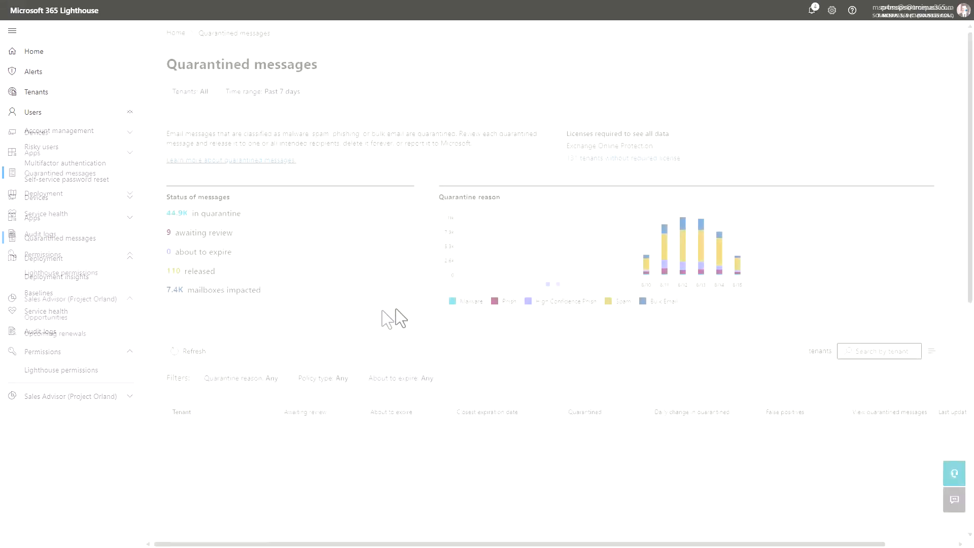
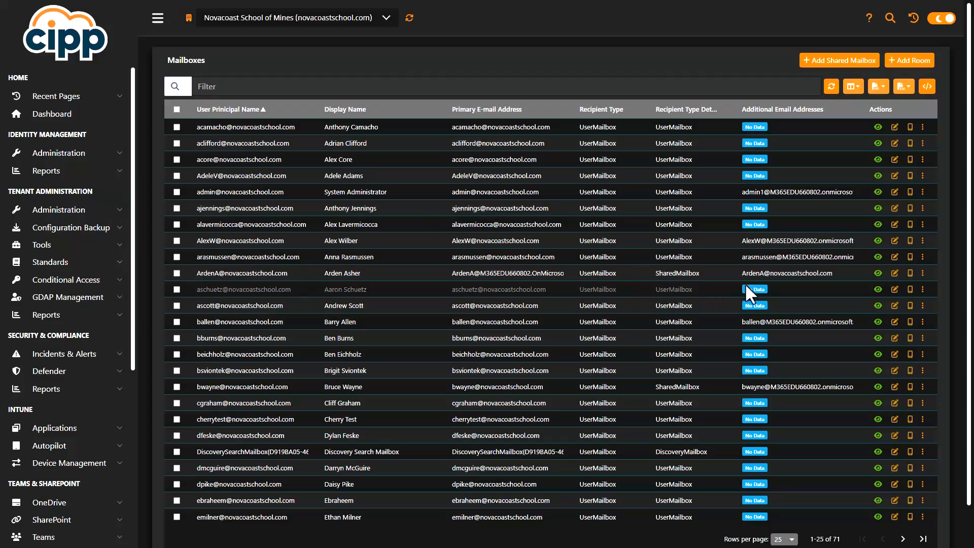
Switch to CIPP's Exchange mailbox list, view the actions available for the first mailbox, and close them.
scroll(59, 435, down, 3)
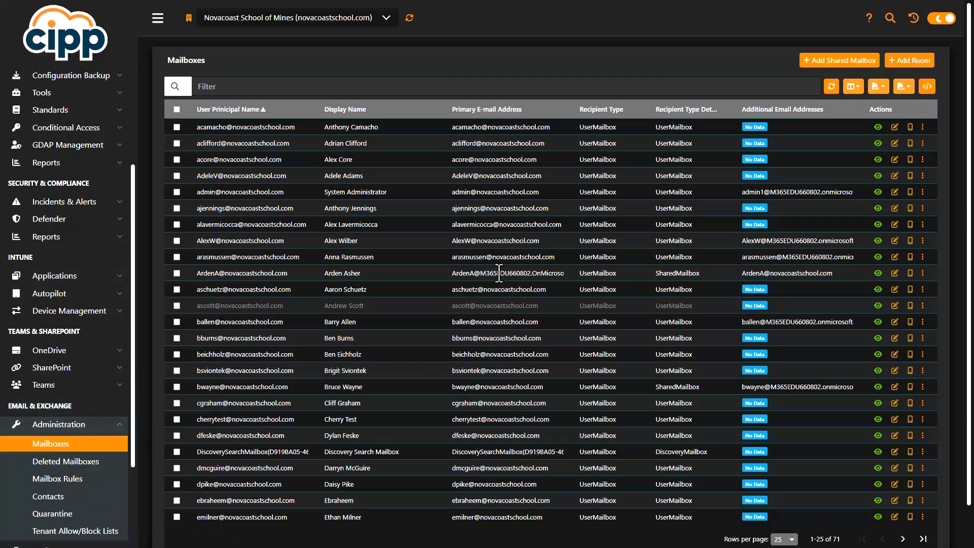
click(923, 128)
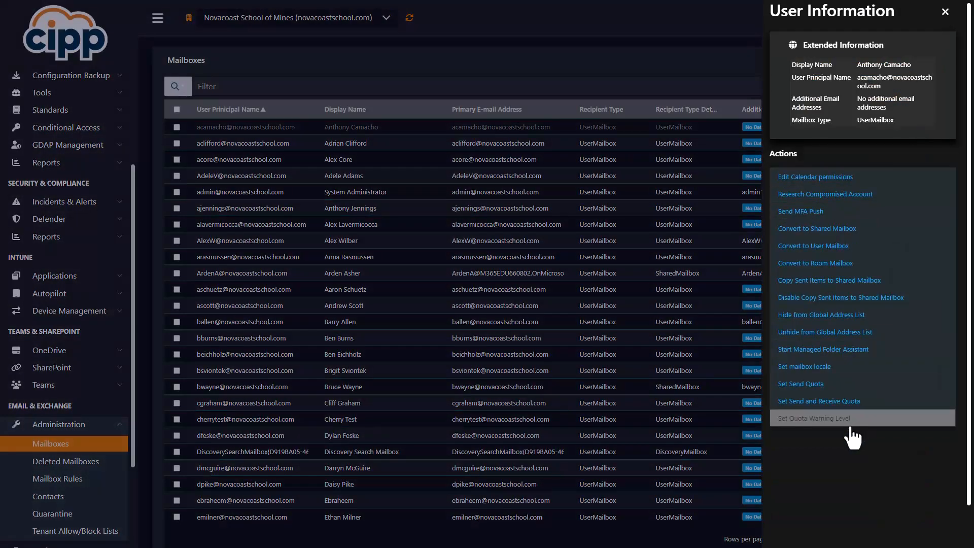
click(946, 16)
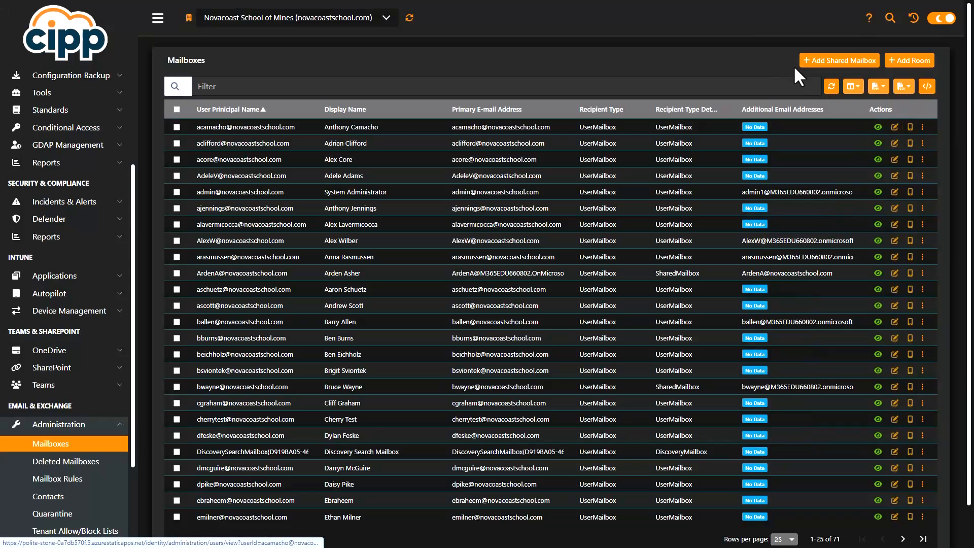
View the first mailbox user's details page, including the email, device, group, sign-in log and mailbox rule sections.
click(878, 127)
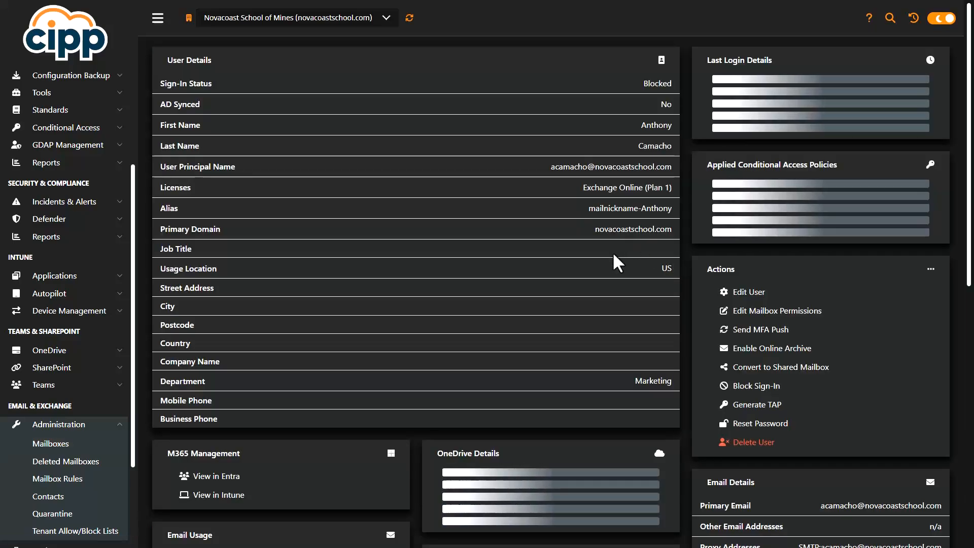
scroll(615, 259, down, 5)
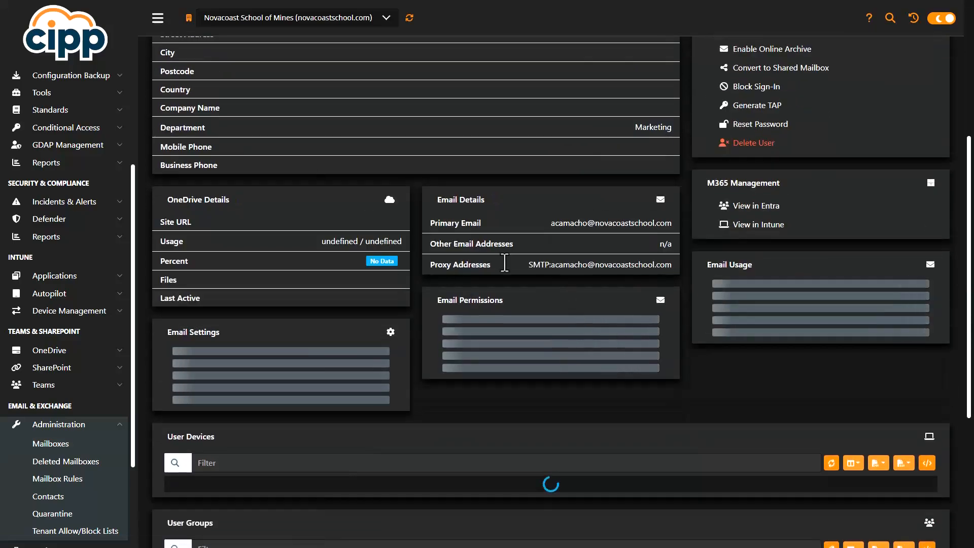
scroll(659, 316, down, 1)
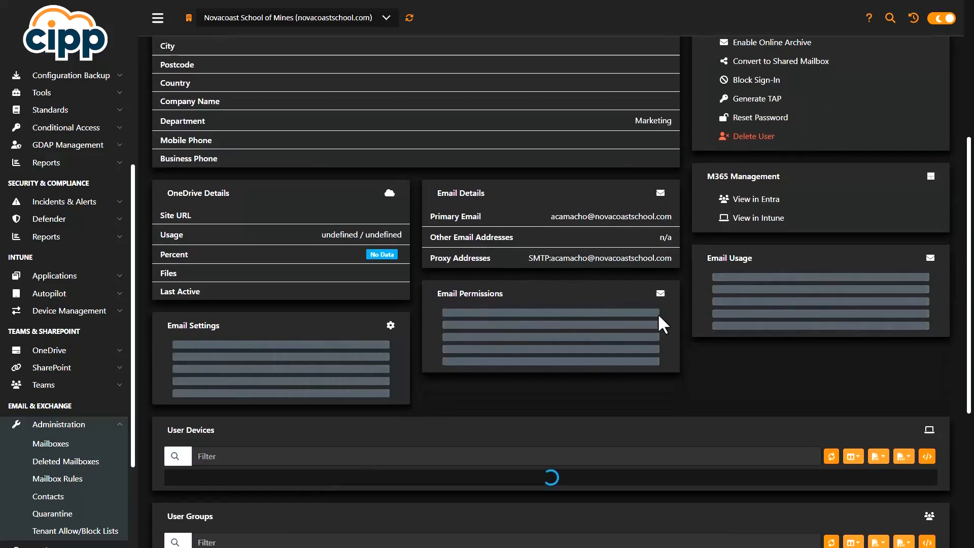
scroll(659, 320, down, 2)
scroll(657, 322, down, 3)
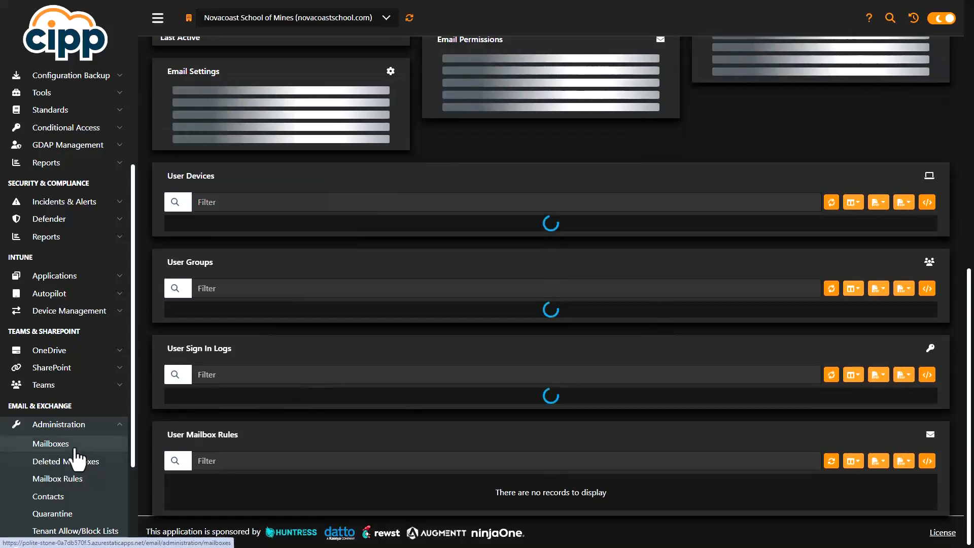
Return to the mailbox list and open the soft-deleted mailboxes for Novacoast School of Mines.
click(74, 449)
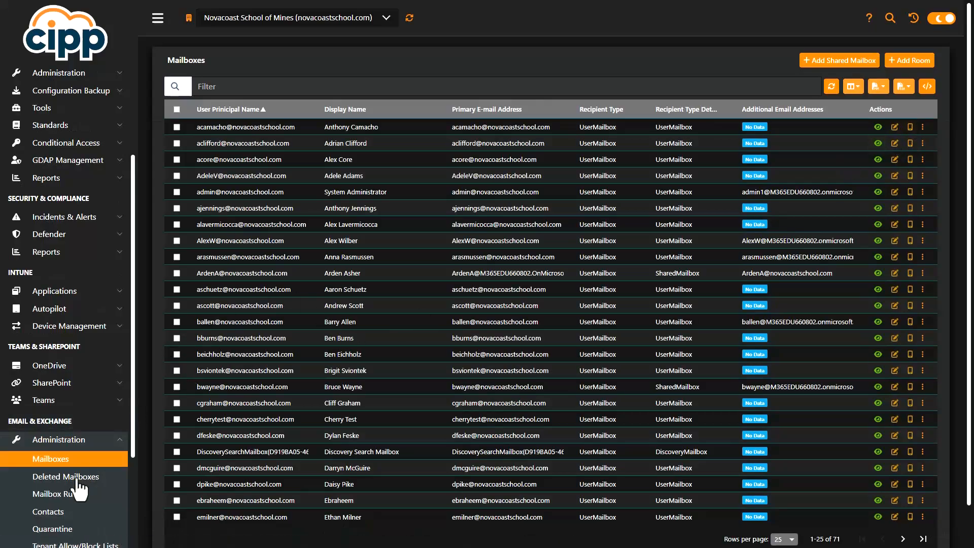
scroll(76, 477, down, 1)
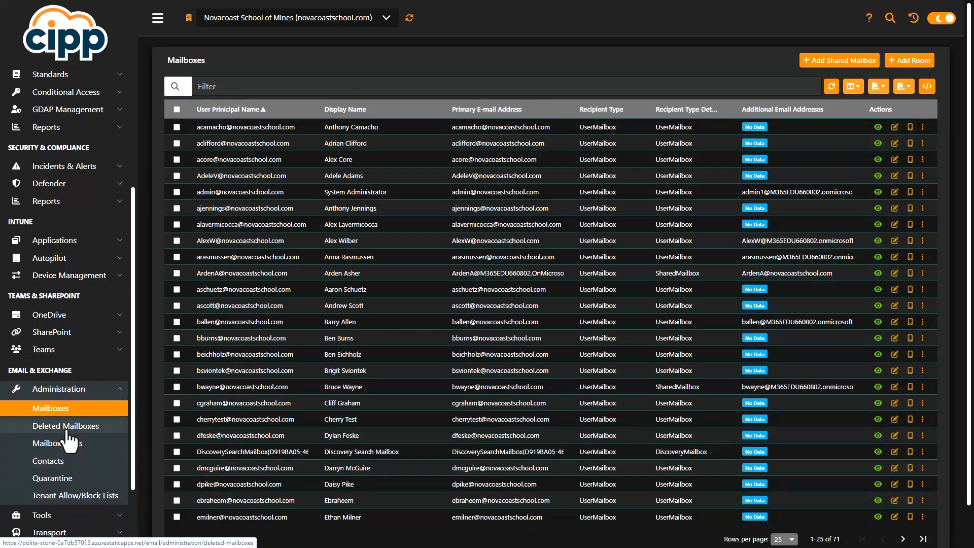
click(68, 429)
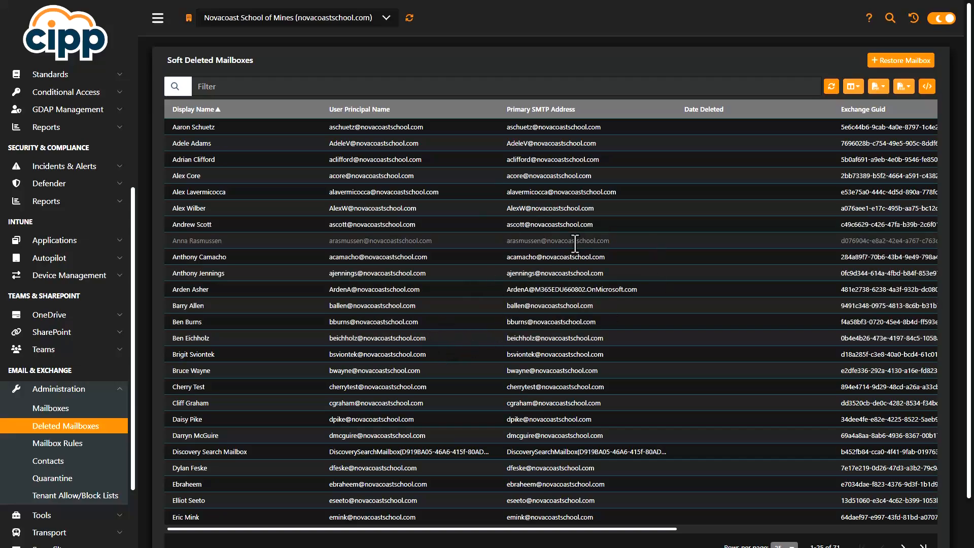
Look through the tenant's mailbox rules, contacts and quarantine management pages.
click(93, 454)
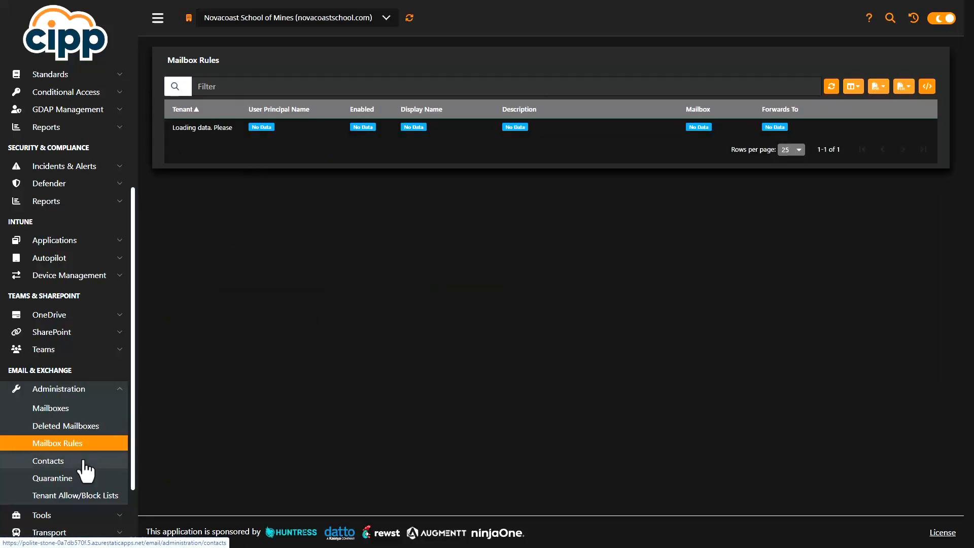
click(88, 462)
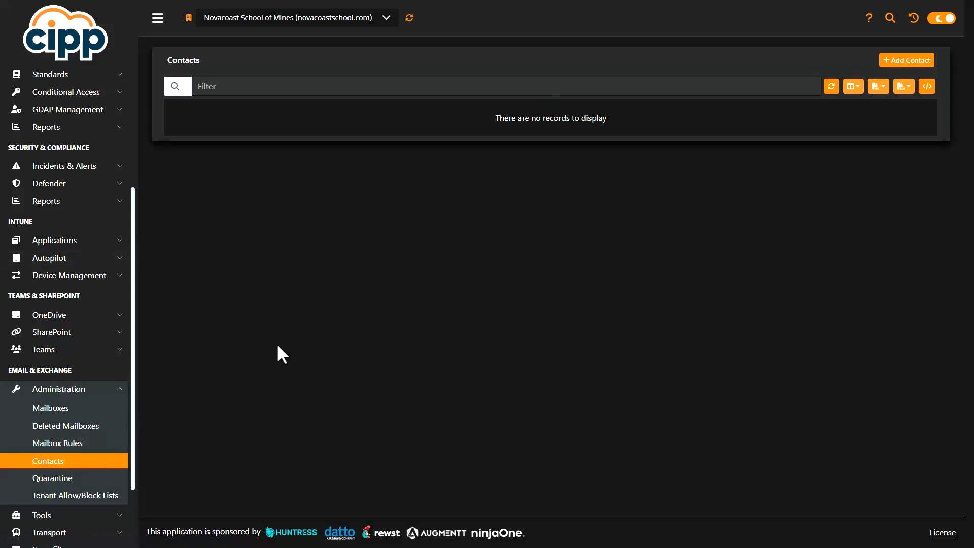
scroll(71, 474, down, 1)
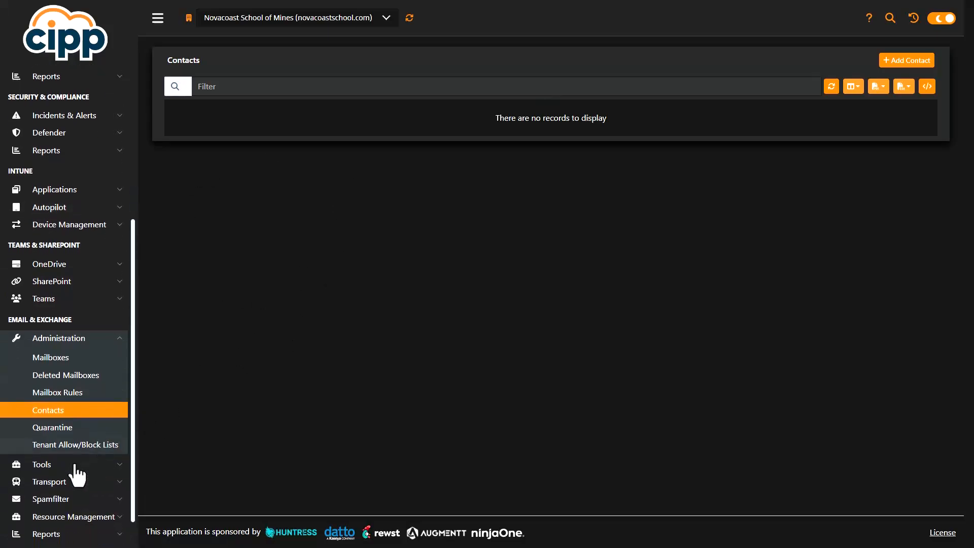
click(68, 437)
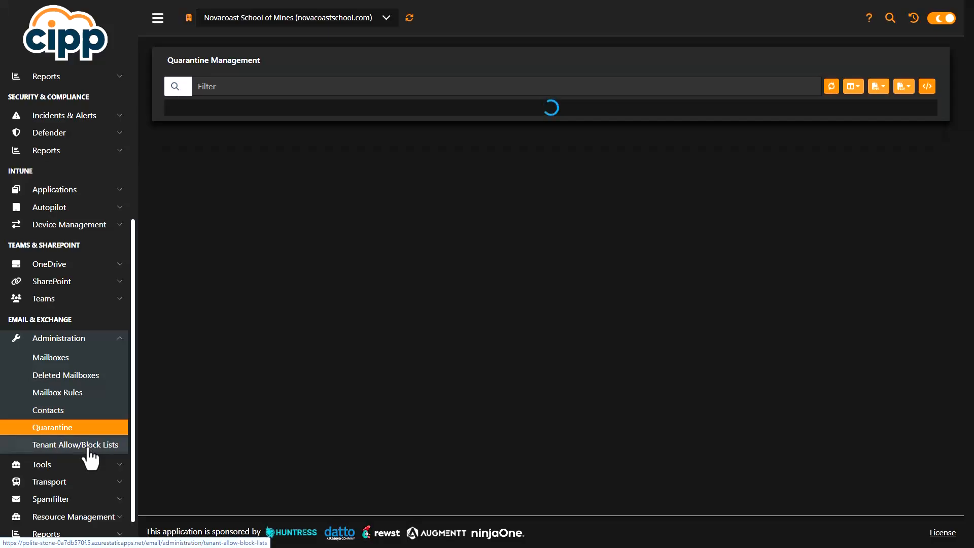
Open a new Tenant Allow/Block List entry and view the available list types without choosing one.
click(89, 447)
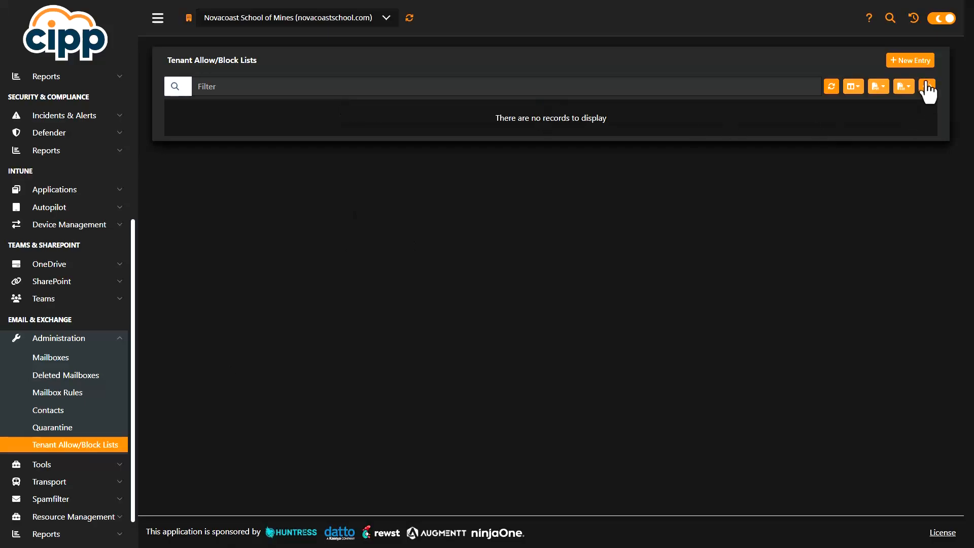
click(911, 60)
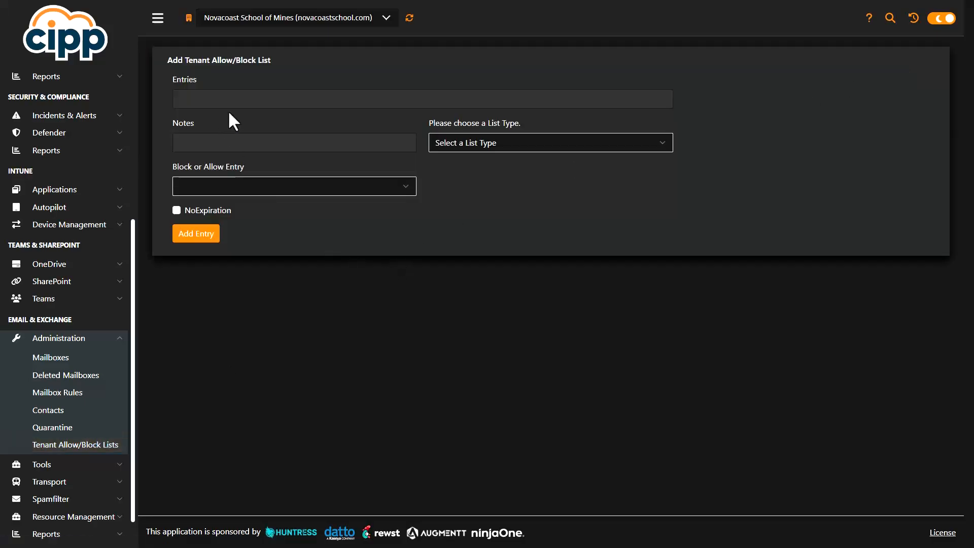
click(505, 146)
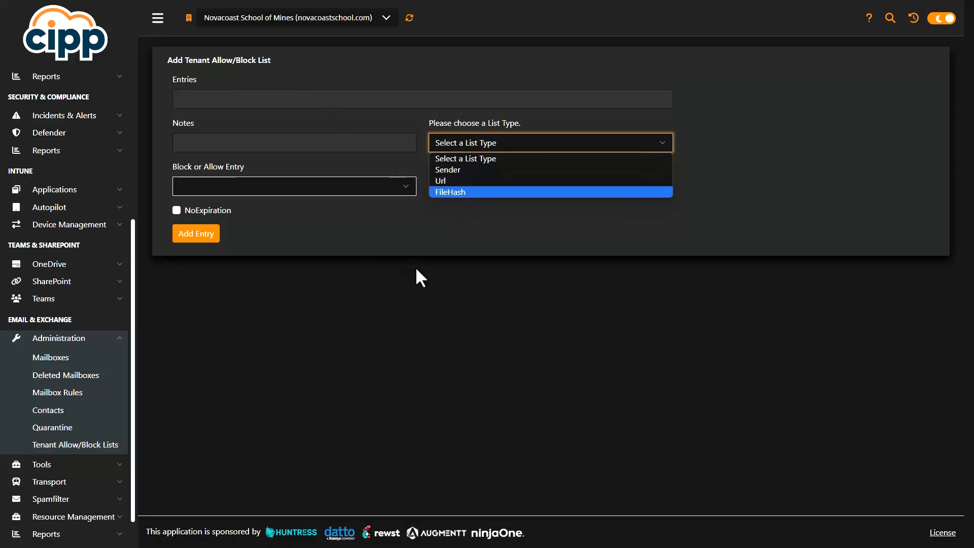
click(218, 396)
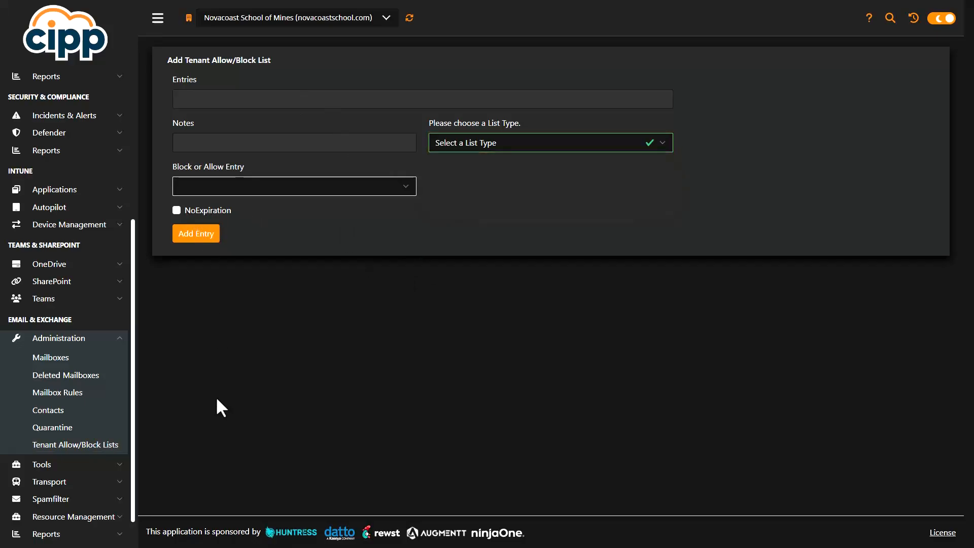
Open the Exchange Message Viewer tool for loading an EML file.
click(86, 465)
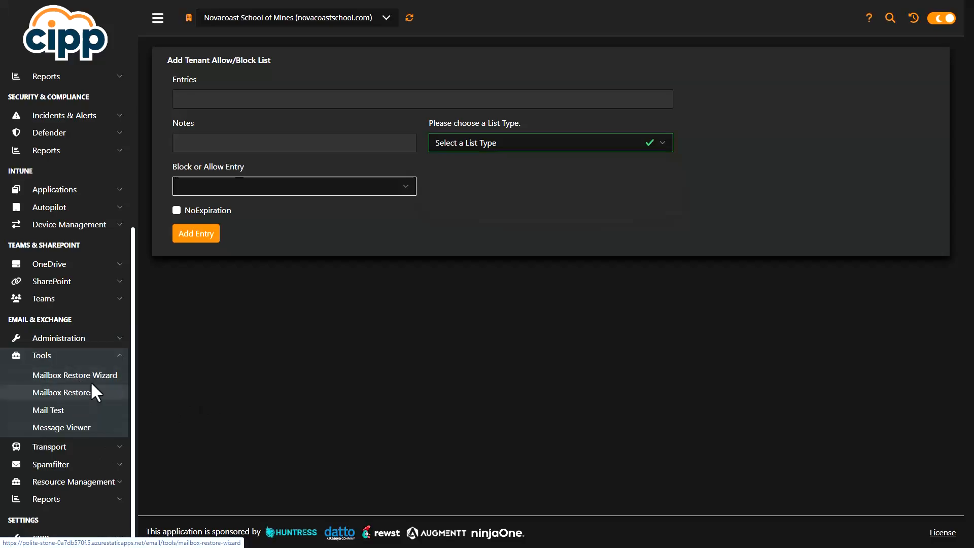
click(69, 427)
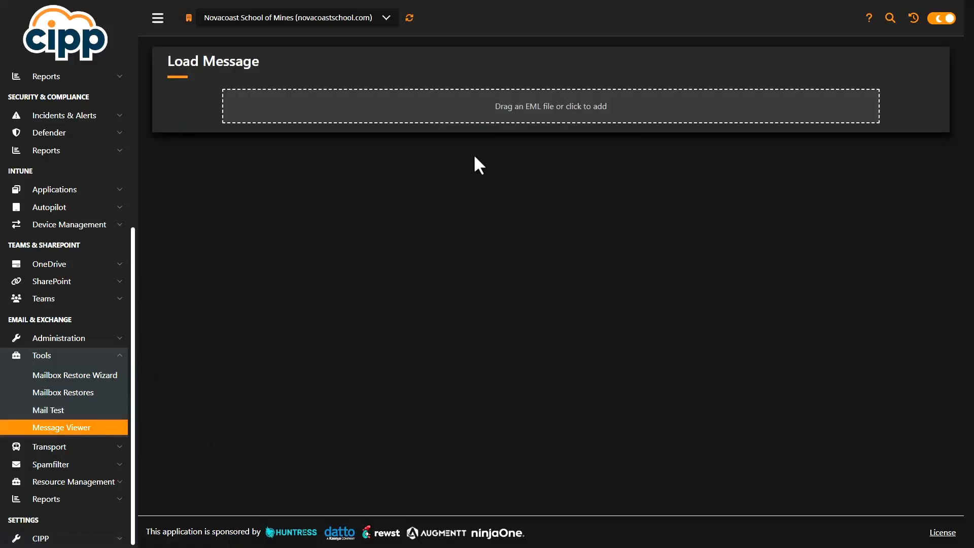
Look through the tenant's transport rules, transport rule templates and connector list.
click(93, 447)
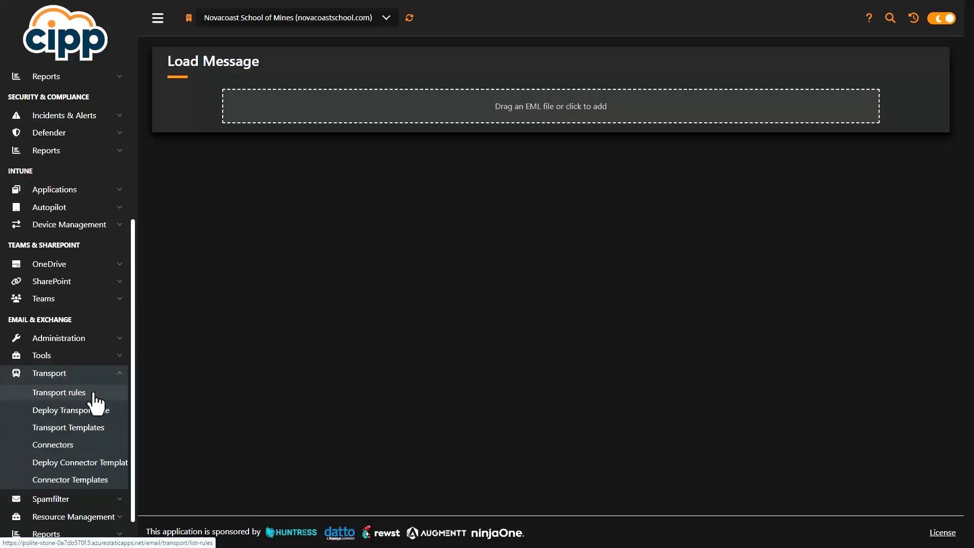
click(95, 395)
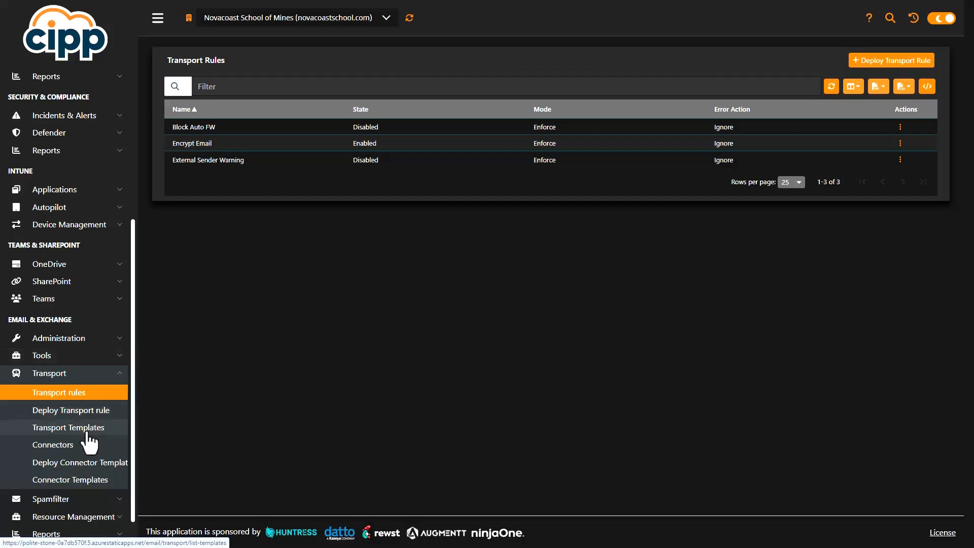
click(87, 431)
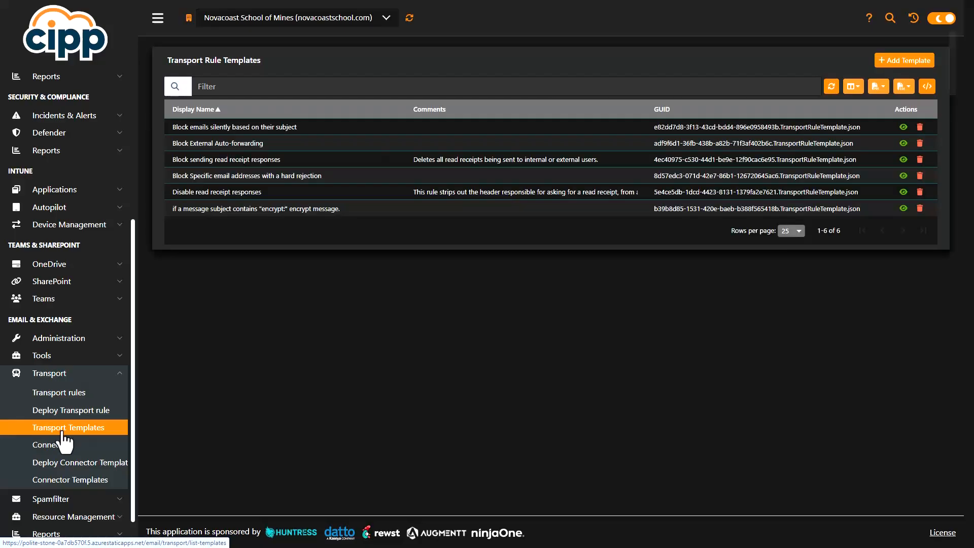
click(50, 445)
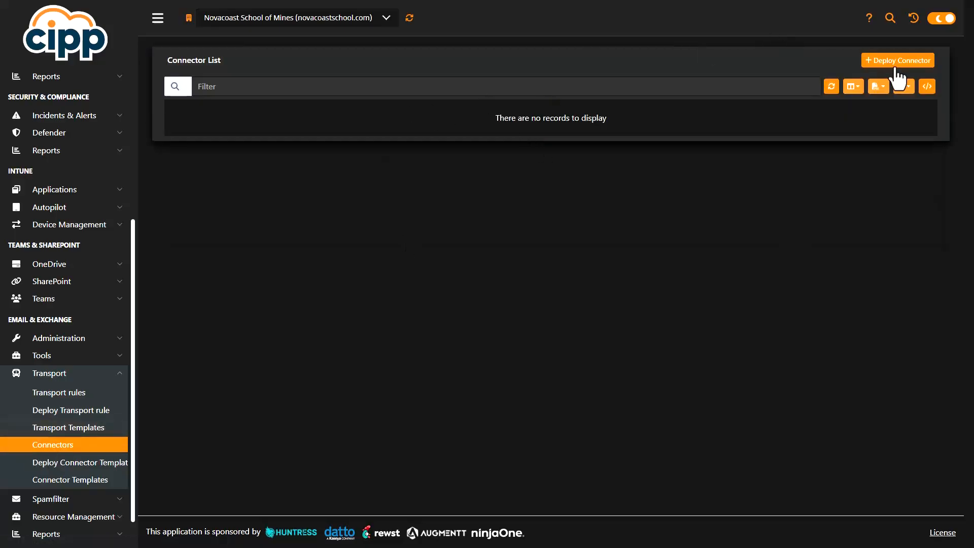
scroll(26, 427, down, 1)
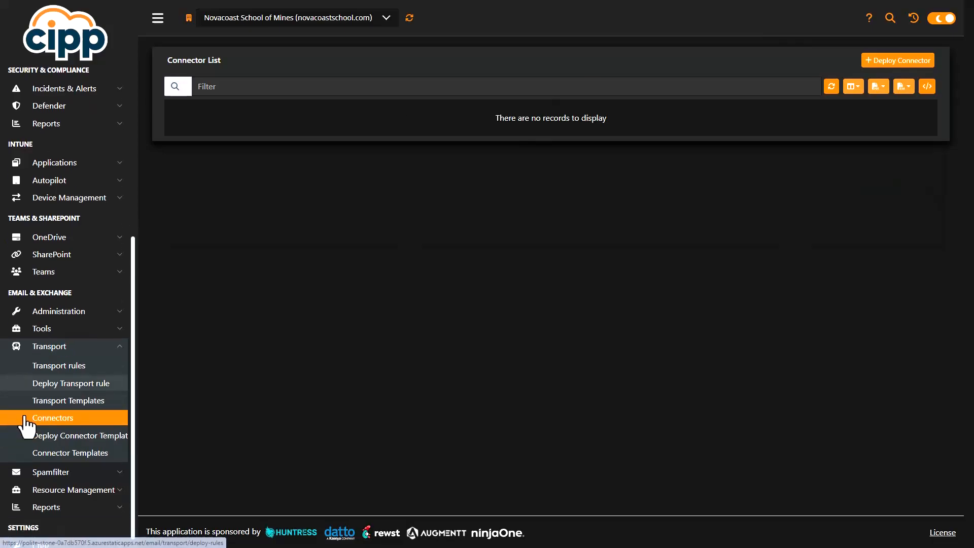
View the tenant's spam filters and reveal the resource management options for rooms and room lists.
click(81, 473)
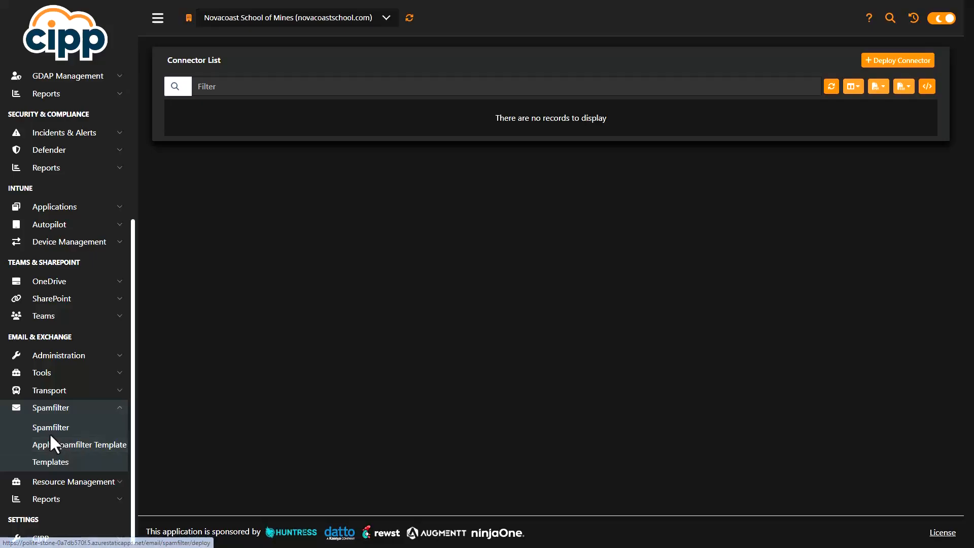
click(65, 436)
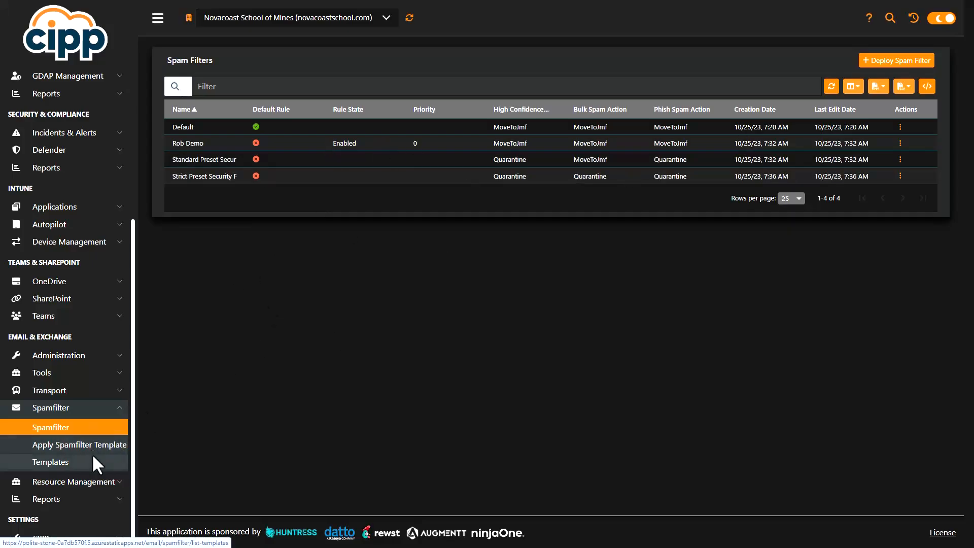
click(76, 481)
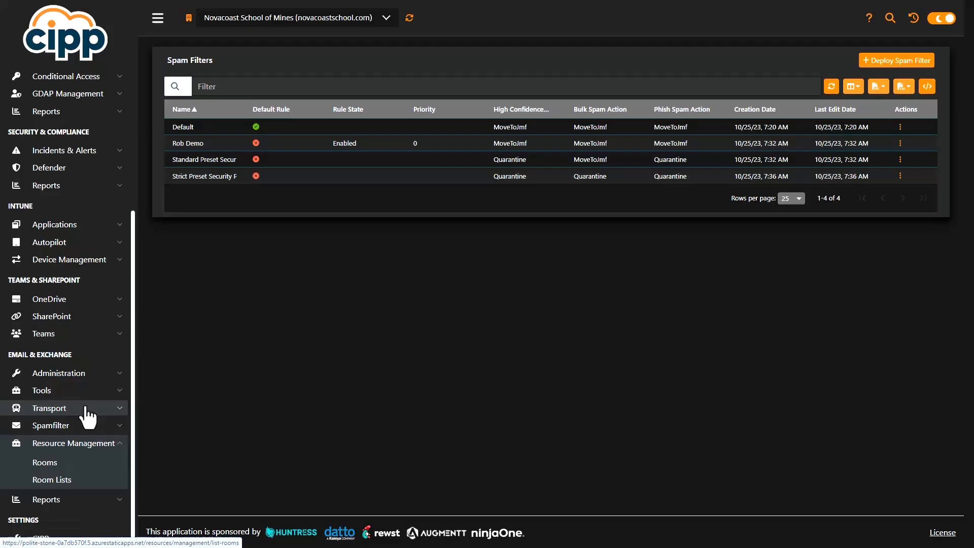
Review the Exchange mailbox statistics, message trace settings and mailbox client access settings reports.
click(55, 501)
scroll(55, 501, down, 2)
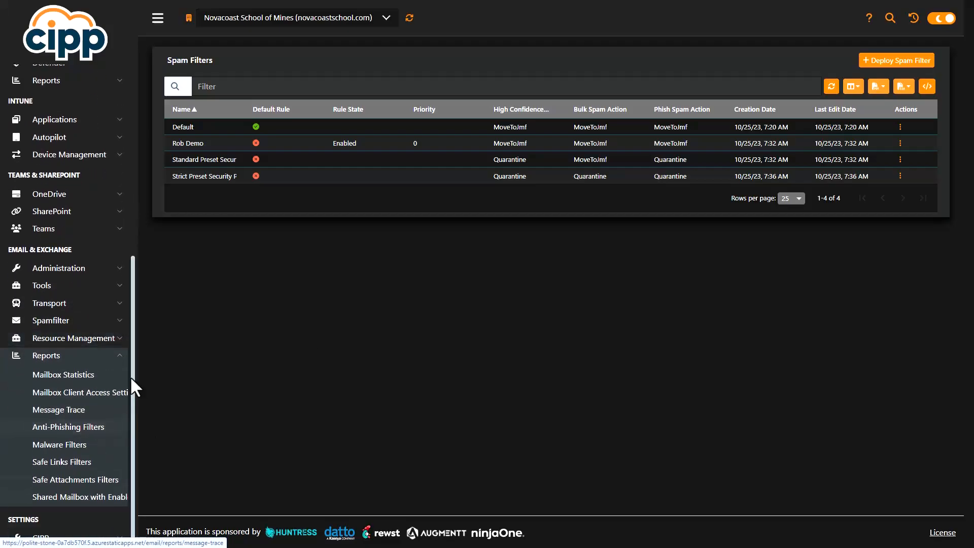
click(71, 375)
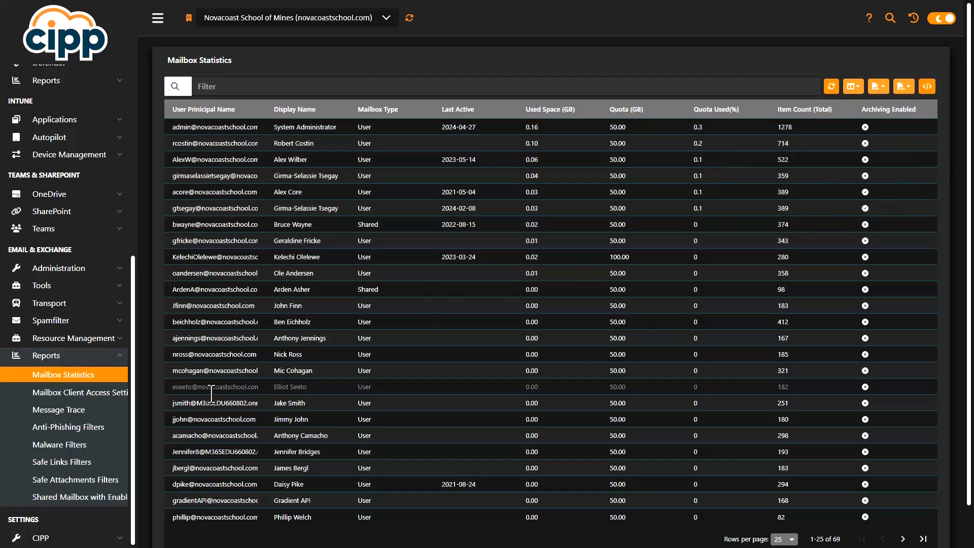
click(79, 412)
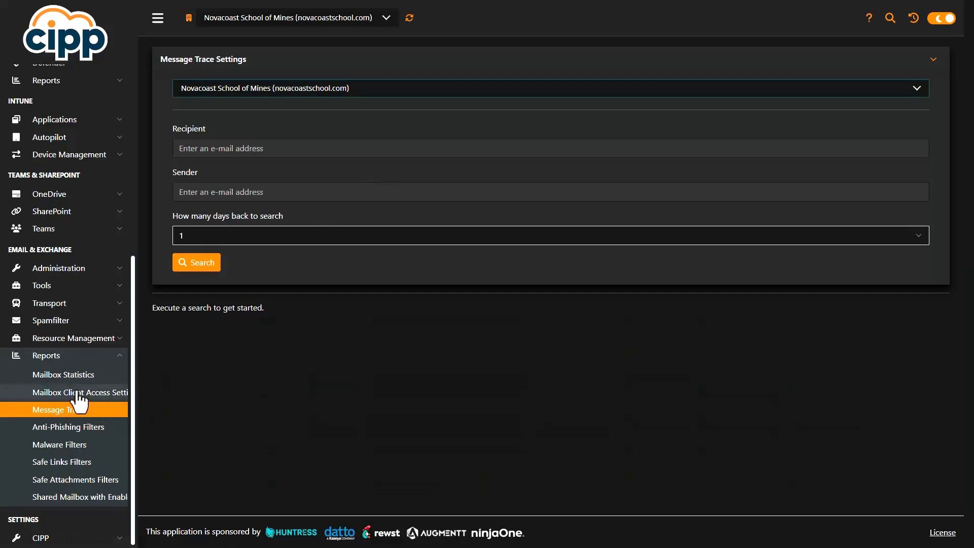
click(76, 392)
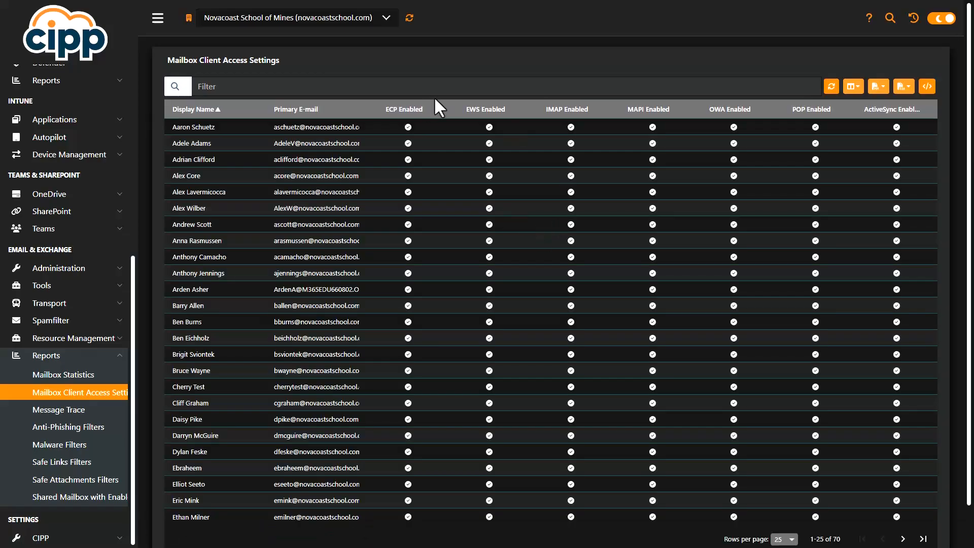
scroll(538, 317, down, 1)
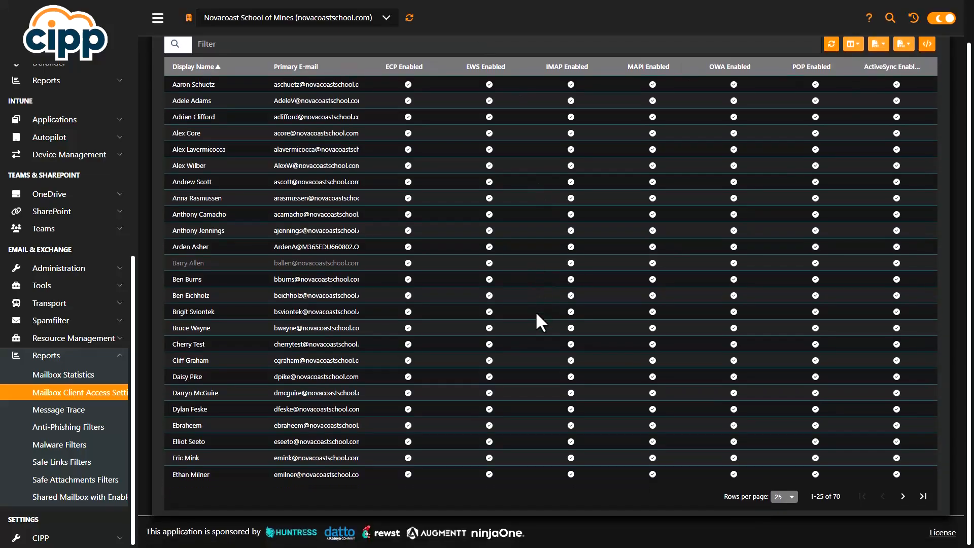
scroll(447, 304, up, 1)
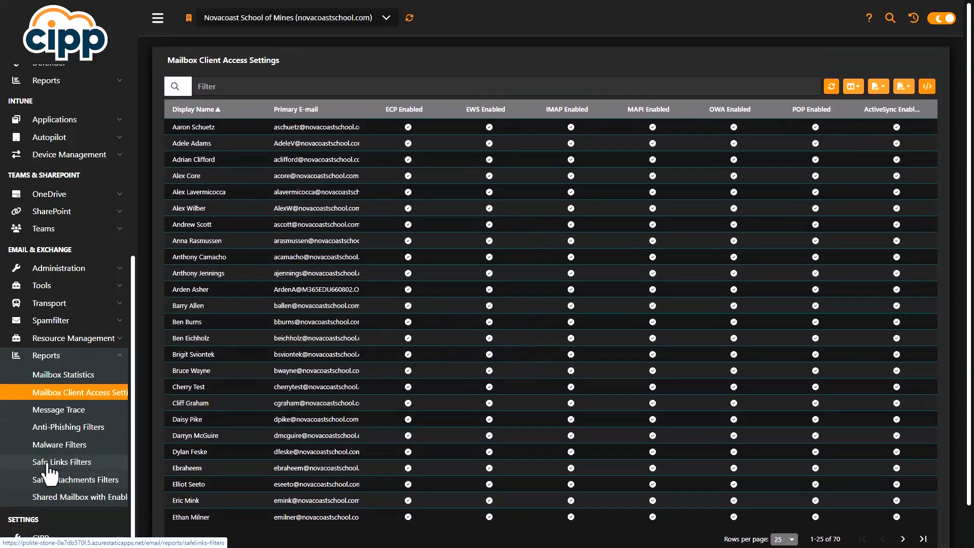
Review the malware filters, anti-phishing filters and shared mailboxes with enabled accounts for the tenant.
click(76, 443)
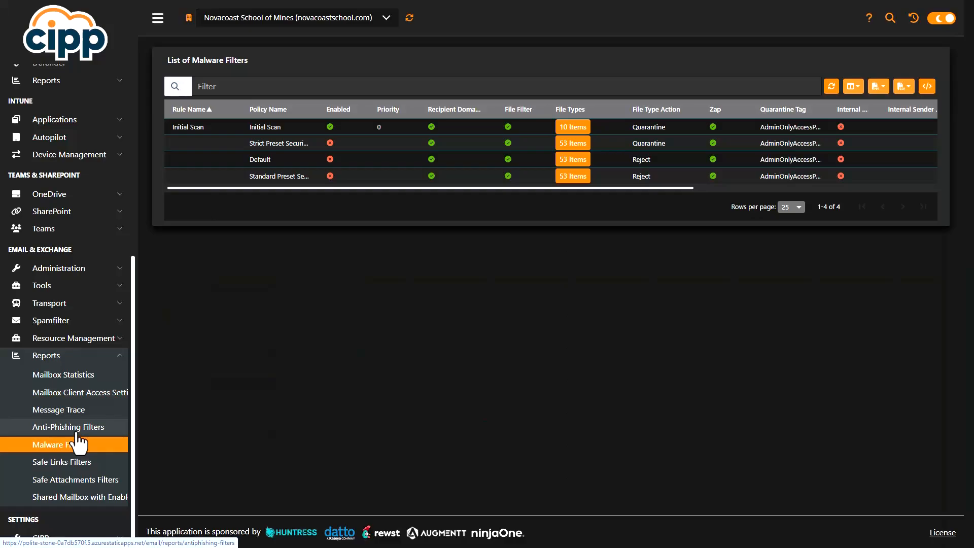
click(76, 432)
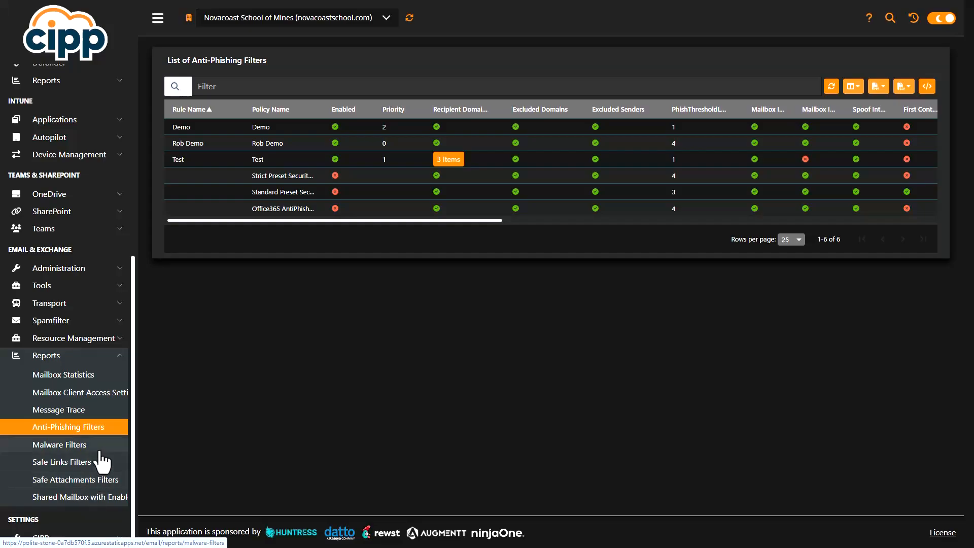
click(28, 498)
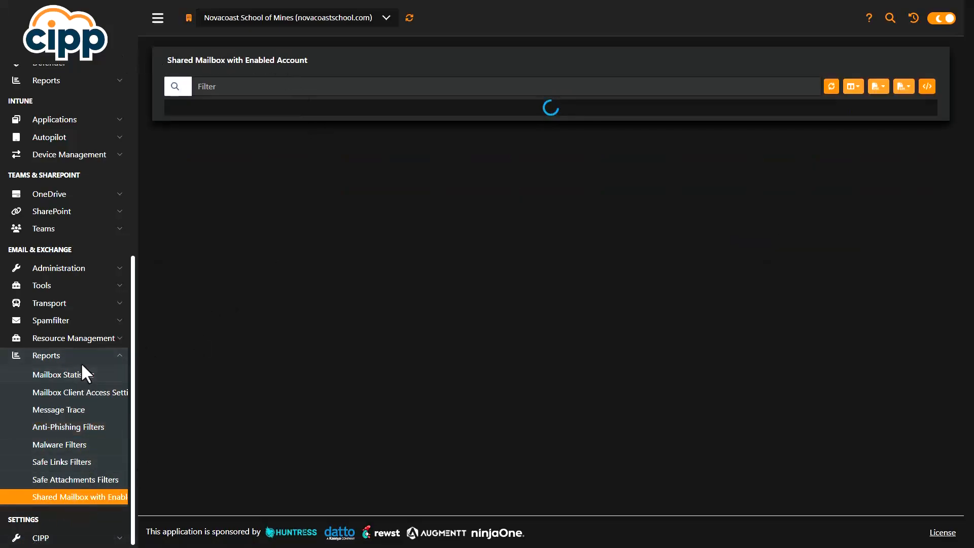
scroll(97, 411, up, 1)
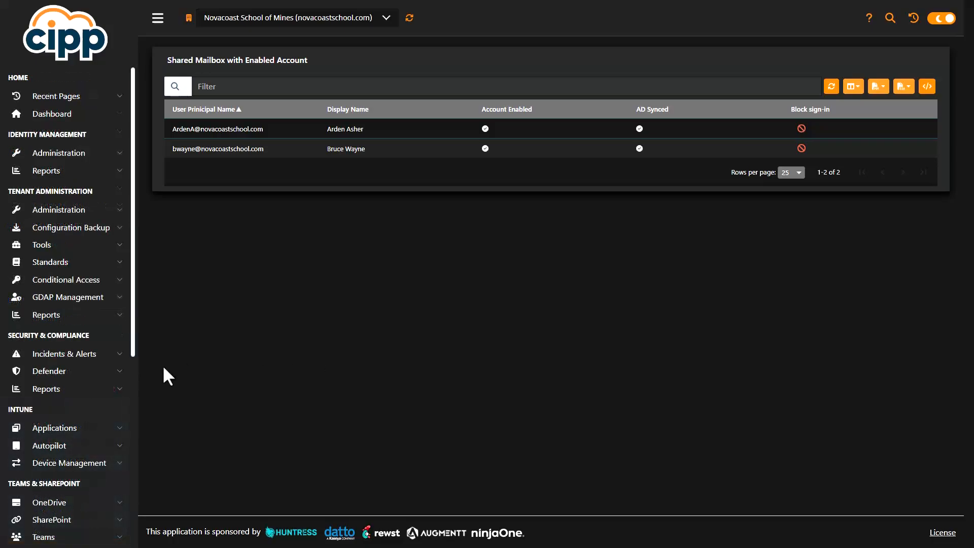
scroll(124, 386, down, 6)
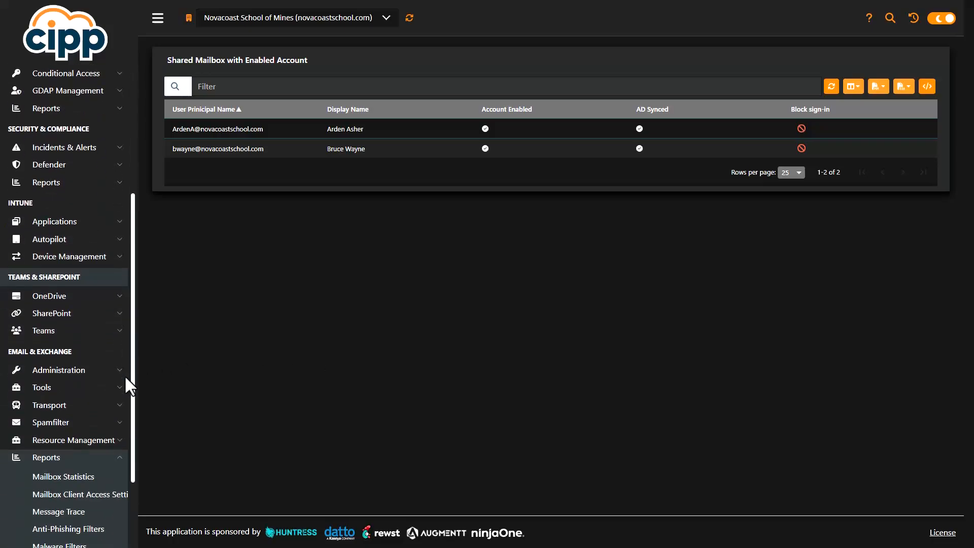
Switch to Microsoft 365 Lighthouse and view the Secure Score and the product details and usage for Novacoast School of Mines.
click(121, 363)
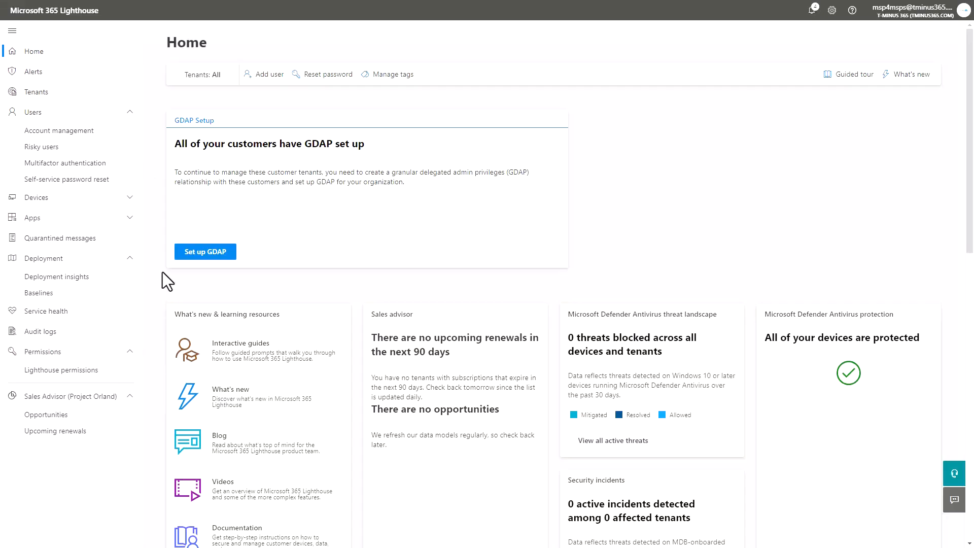
click(73, 106)
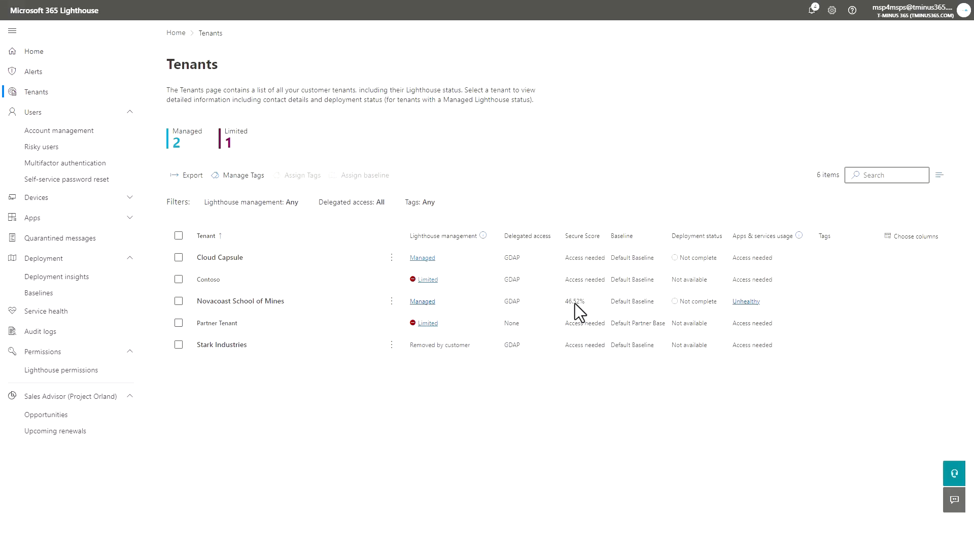
click(241, 302)
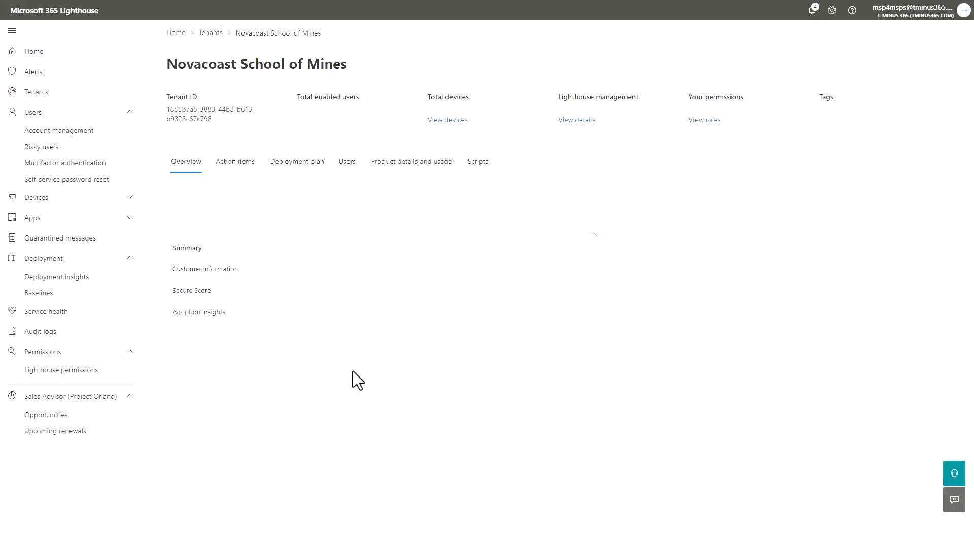
click(192, 291)
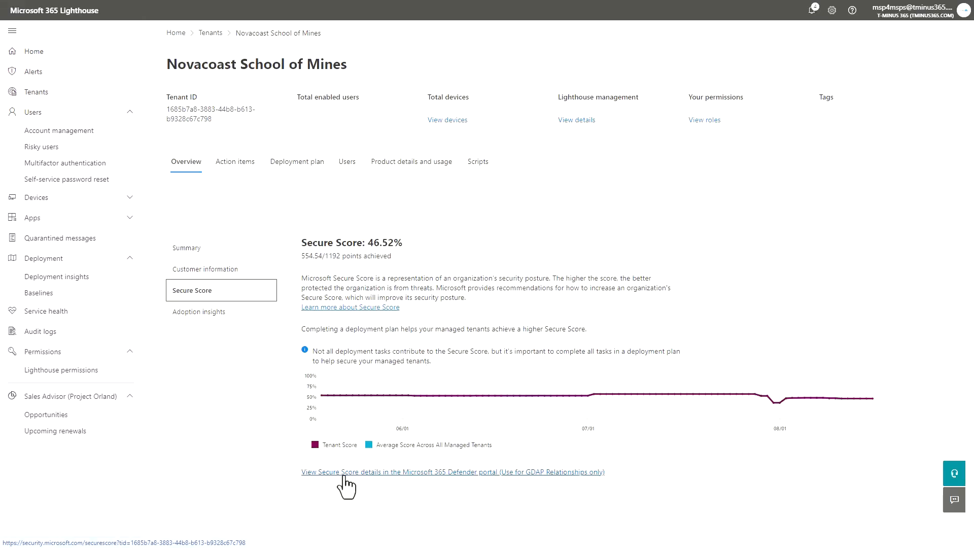
click(386, 163)
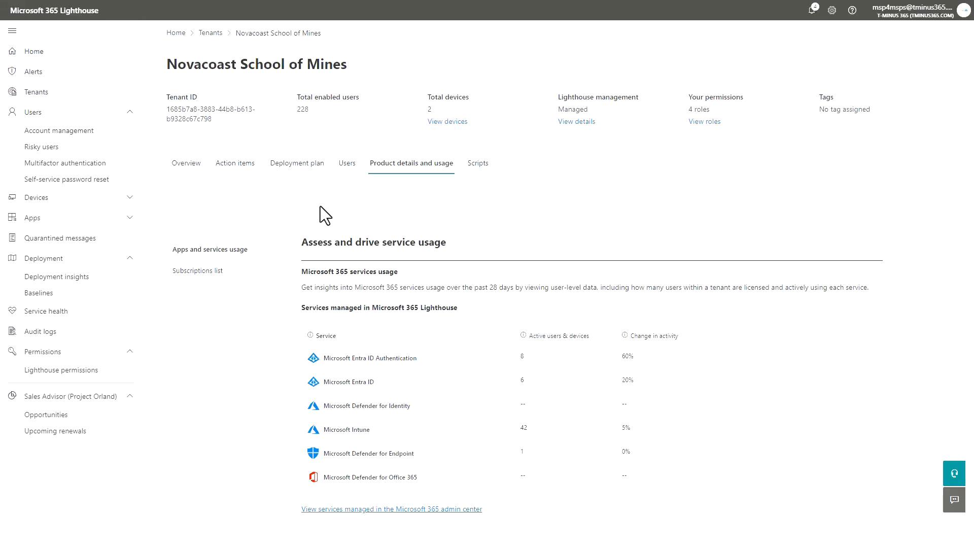
Review the Sales Advisor opportunities and upcoming renewals, dismissing the tip about the subscription view toggle.
click(46, 414)
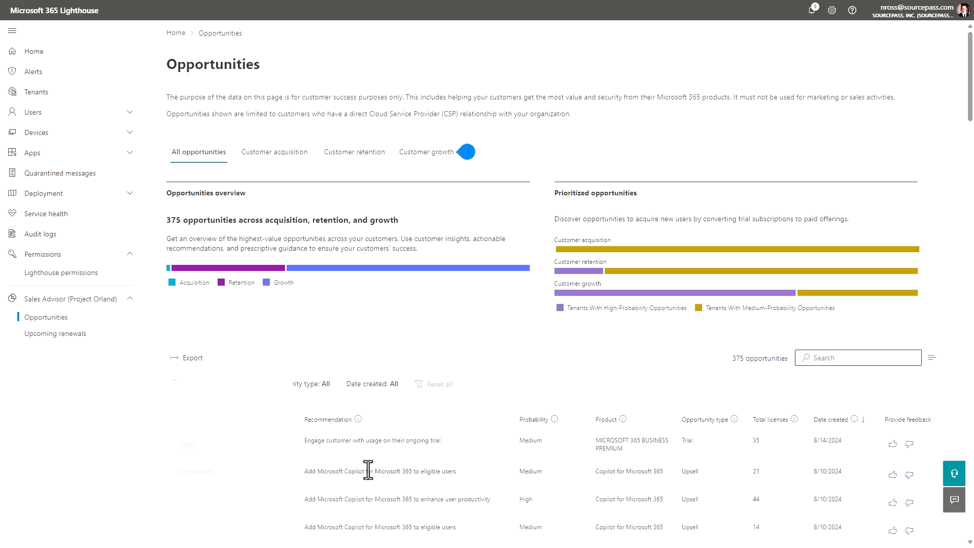
scroll(580, 474, down, 1)
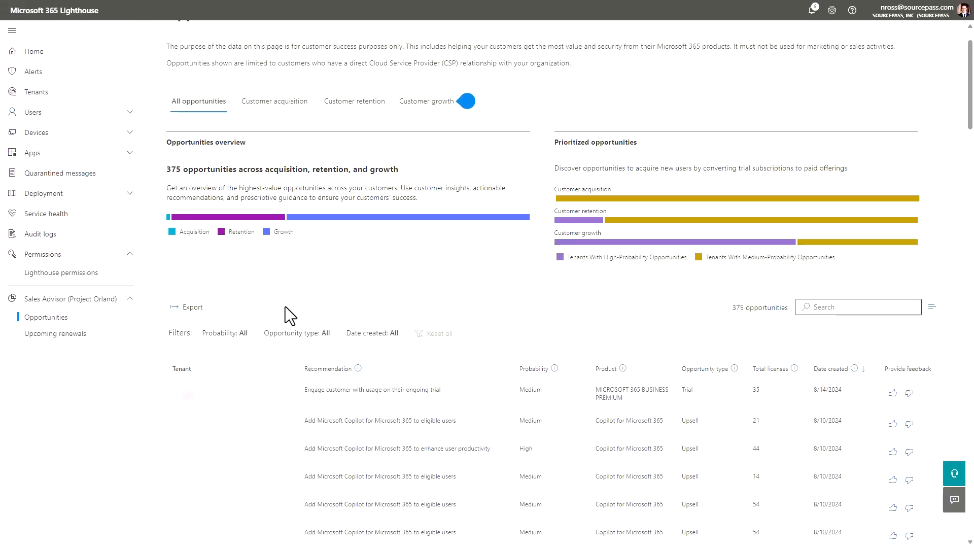
click(65, 334)
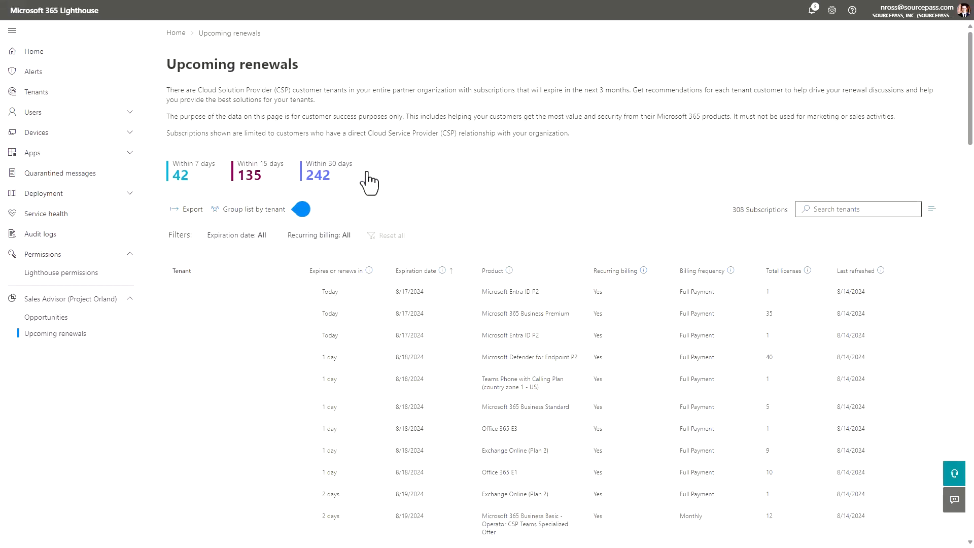
mouse_move(311, 206)
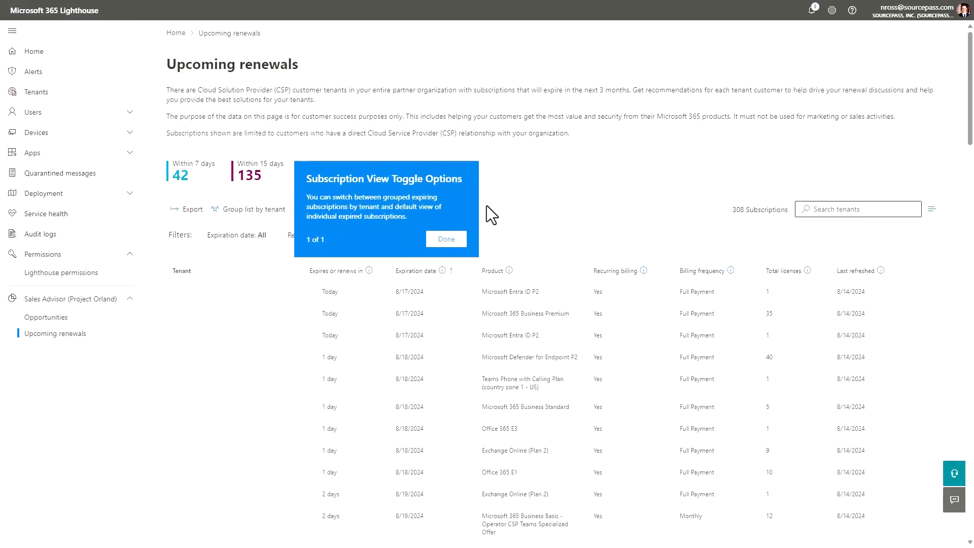
click(444, 240)
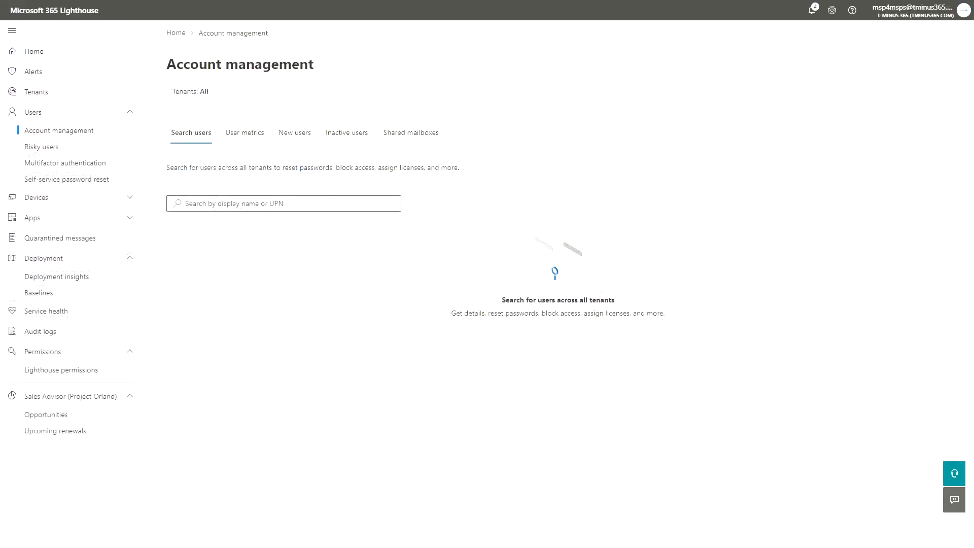
Review the inactive users and their unused licenses in account management, and open the risky users list.
click(349, 135)
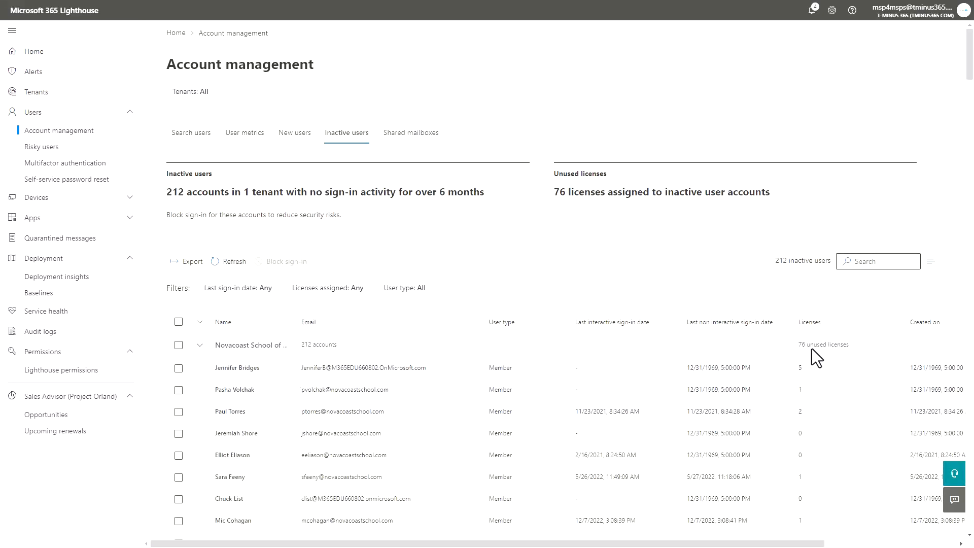
scroll(800, 403, down, 2)
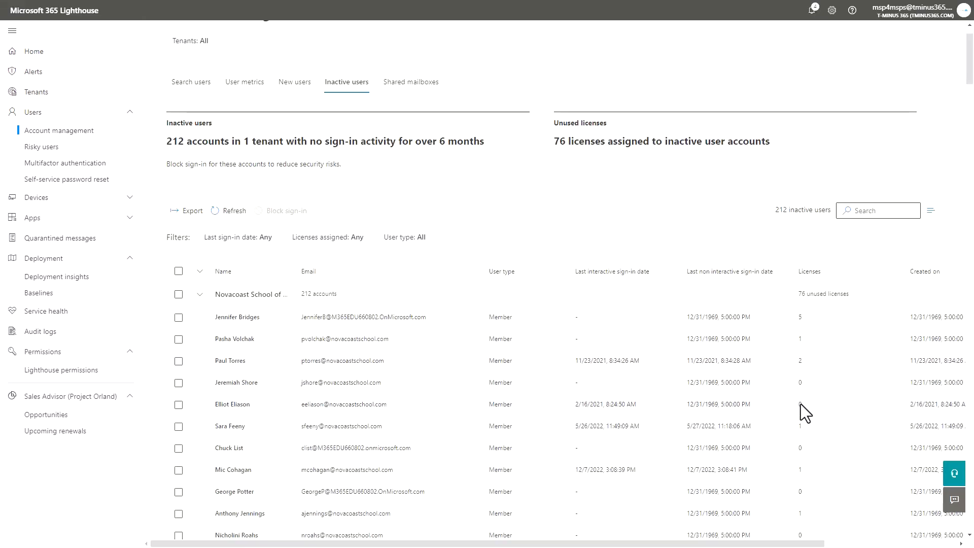
scroll(801, 403, up, 2)
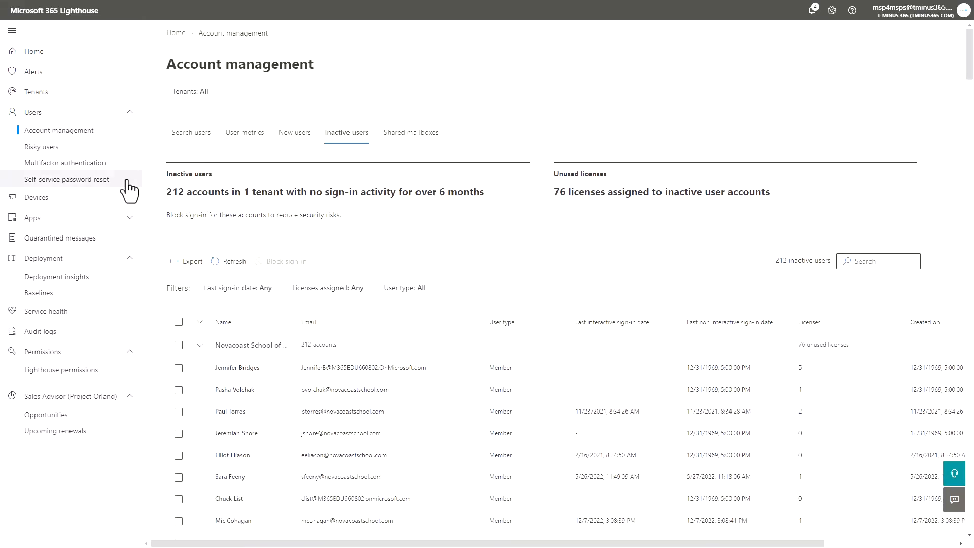
click(95, 153)
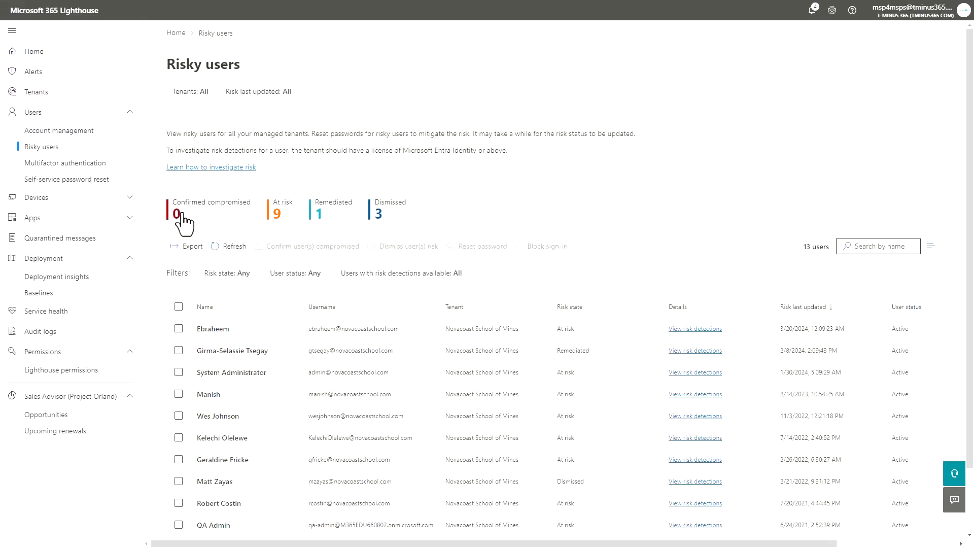
Review the risky users list and a user's risk detections, and open the multifactor authentication report.
scroll(366, 357, down, 1)
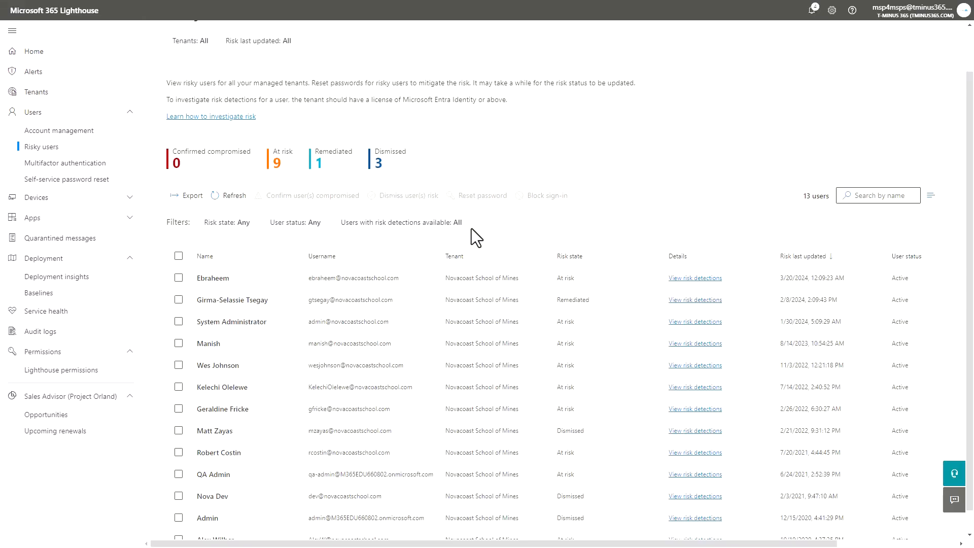
click(699, 278)
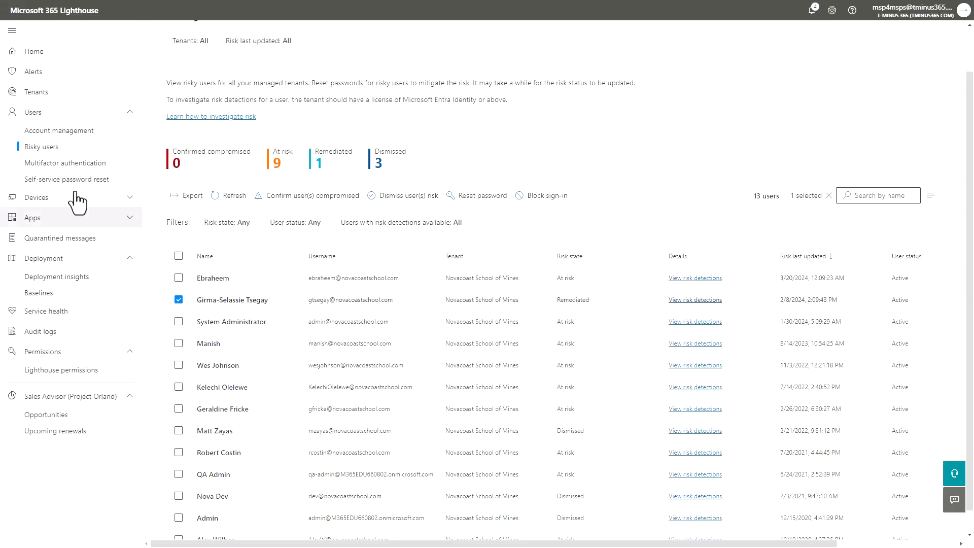
click(61, 164)
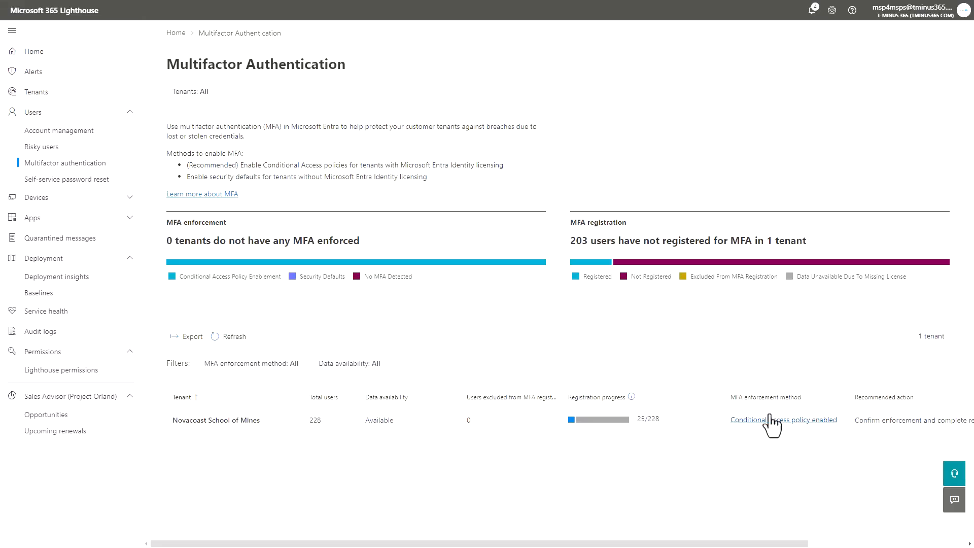
Review the MFA enforcement method, Conditional Access policies and users not registered for MFA in Novacoast School of Mines.
click(713, 420)
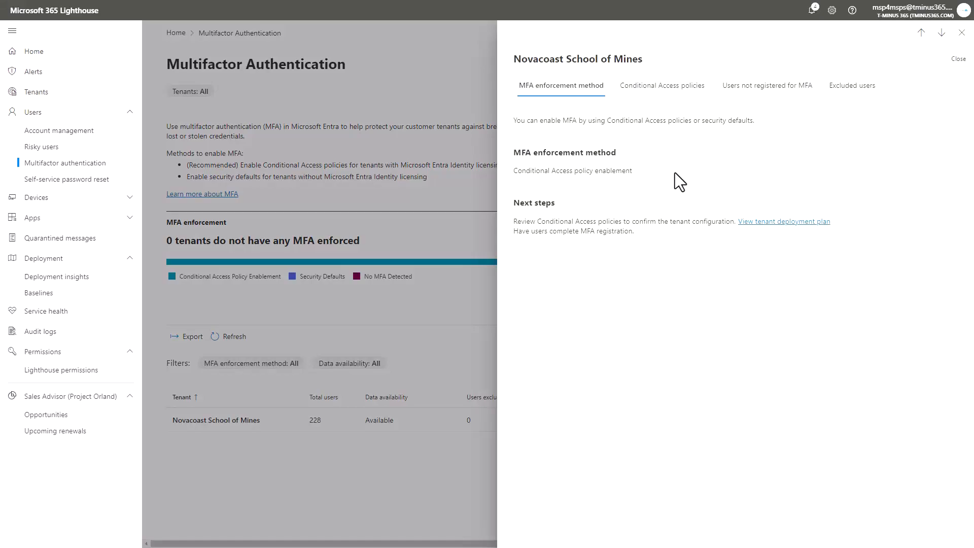
click(660, 86)
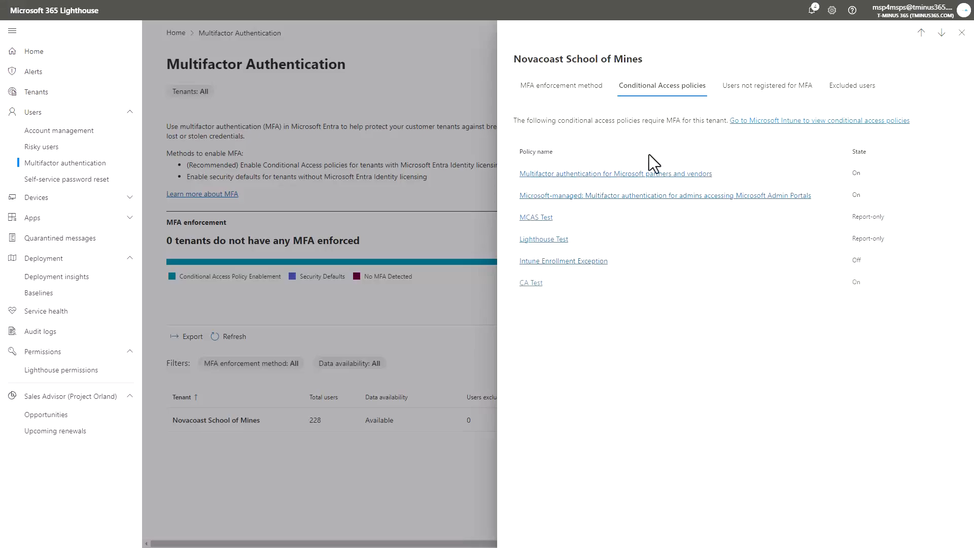
click(767, 86)
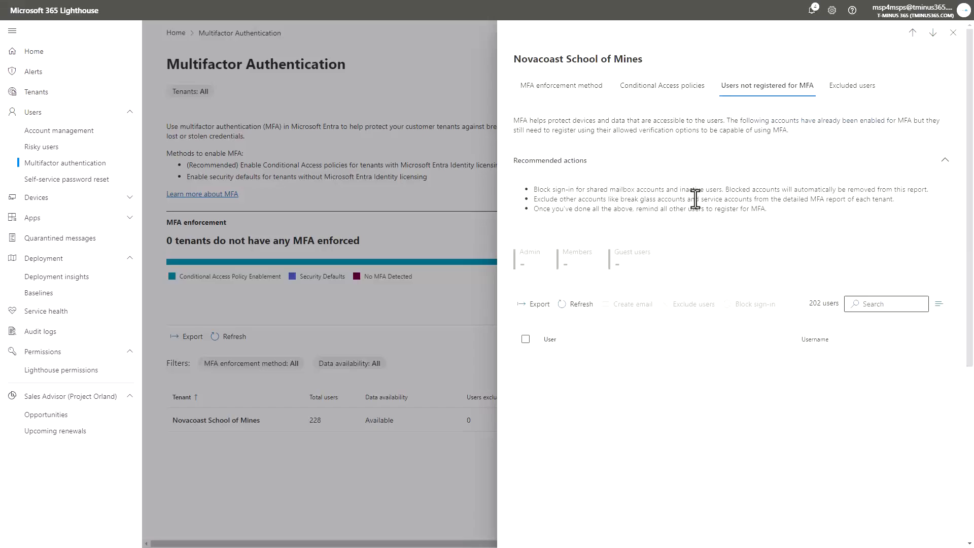
scroll(696, 199, down, 3)
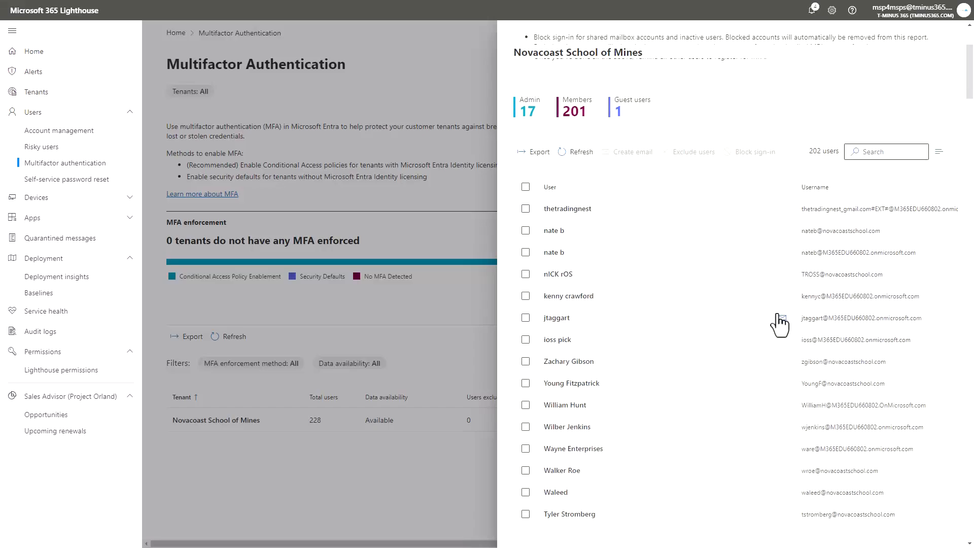
scroll(779, 323, up, 3)
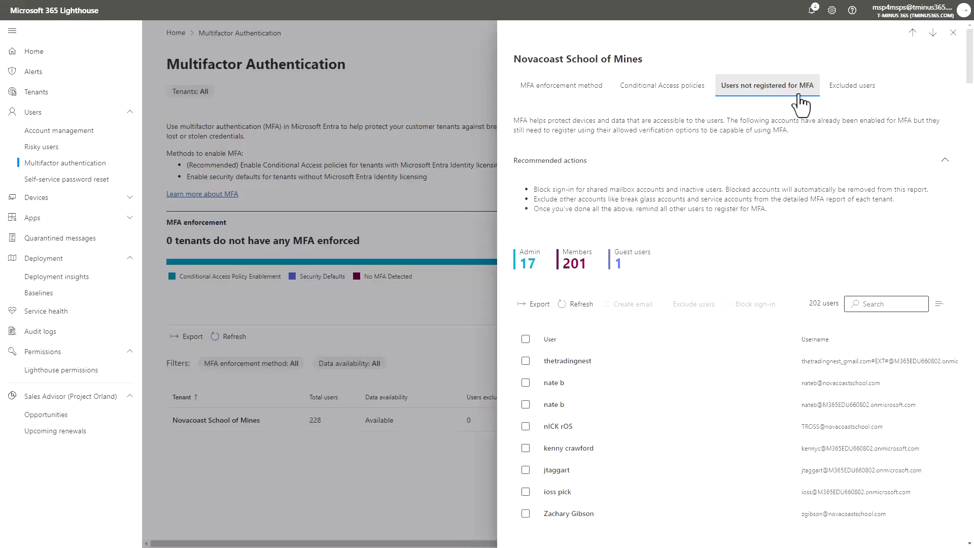
scroll(609, 329, down, 2)
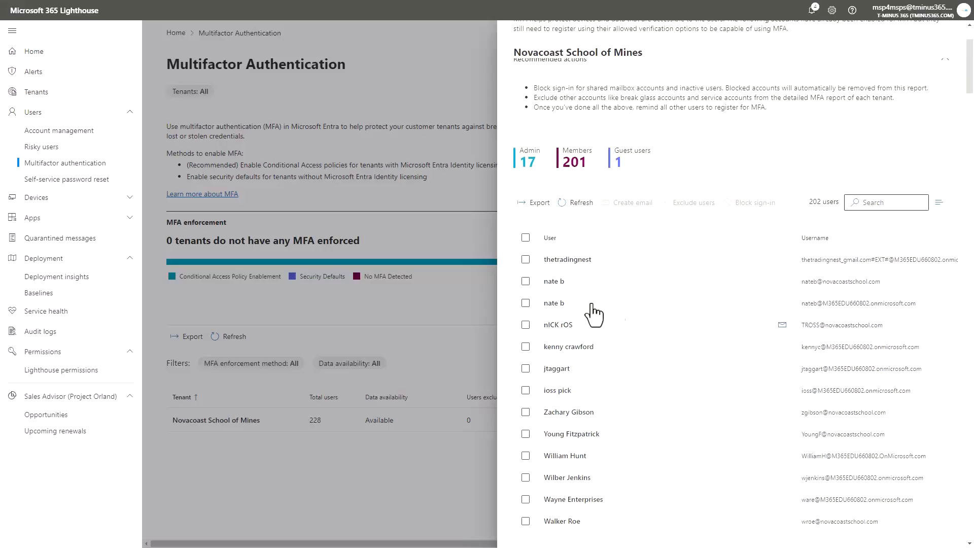
Select one user not registered for MFA, preview the registration email with its setup link, and close the draft without sending.
click(527, 281)
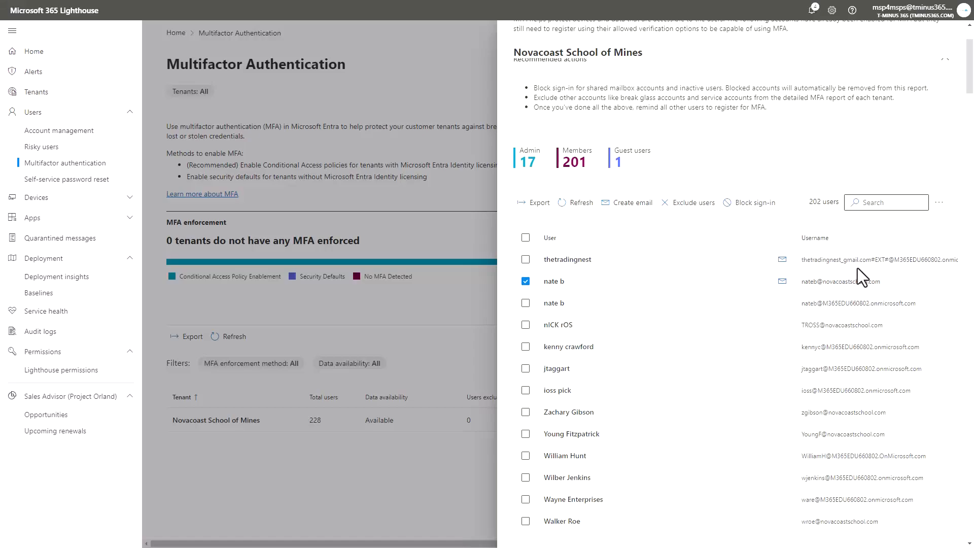
scroll(848, 274, down, 2)
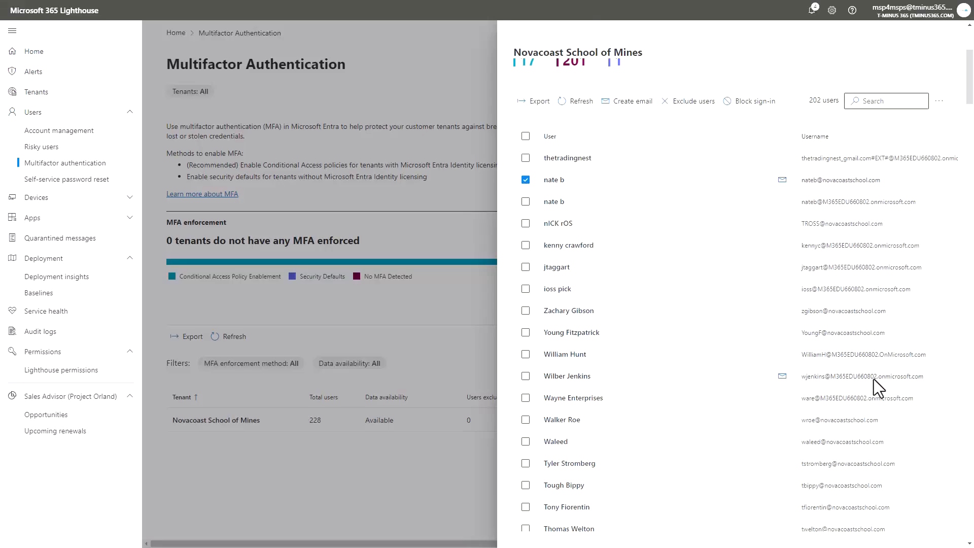
scroll(870, 362, up, 2)
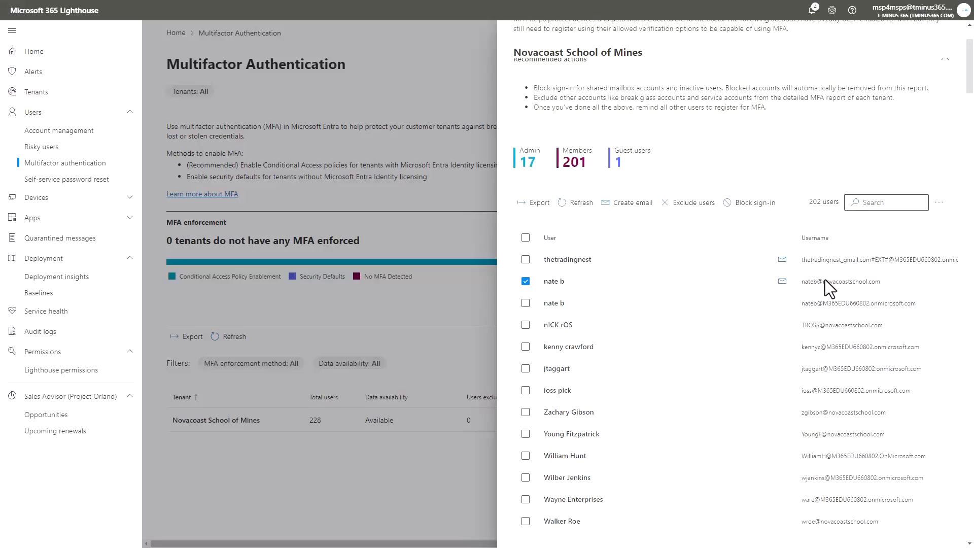
scroll(811, 410, down, 2)
scroll(718, 299, up, 3)
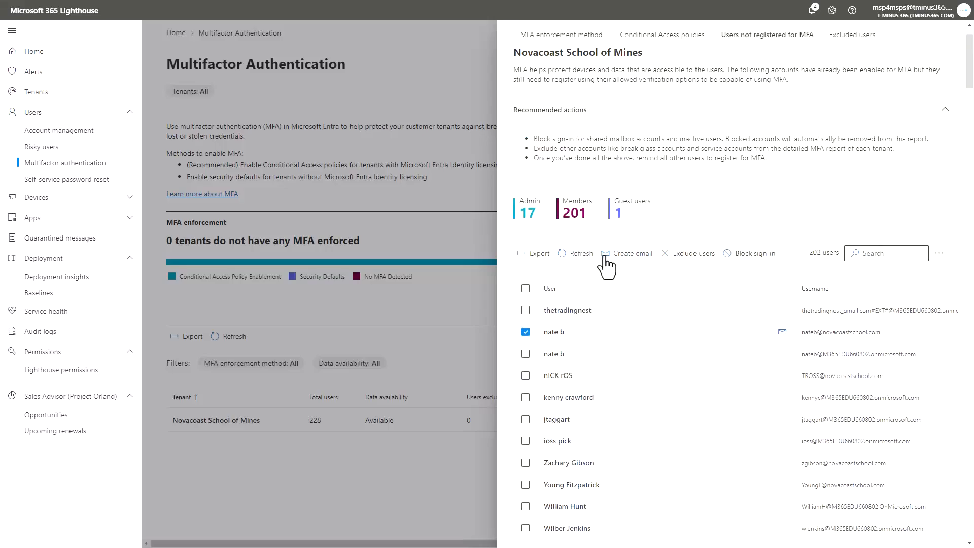
scroll(584, 325, up, 1)
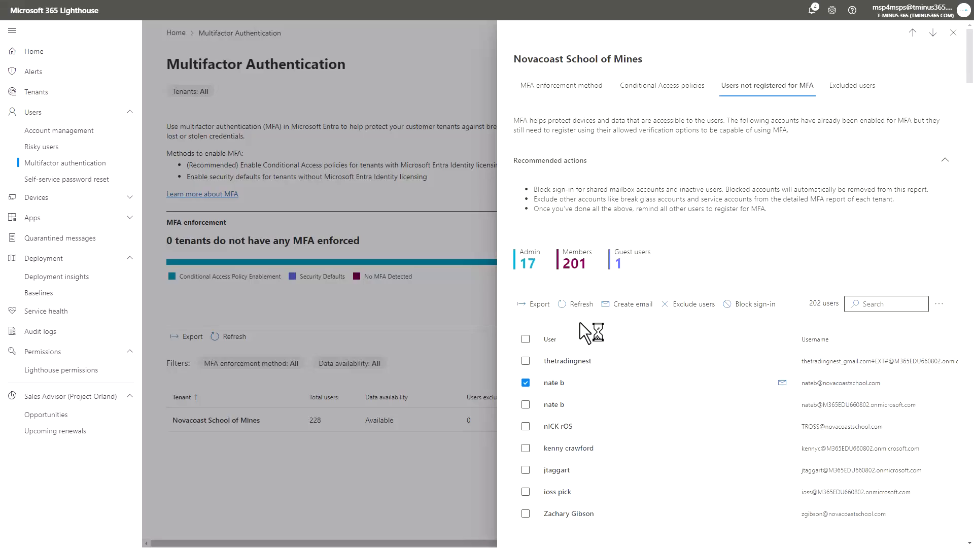
click(628, 304)
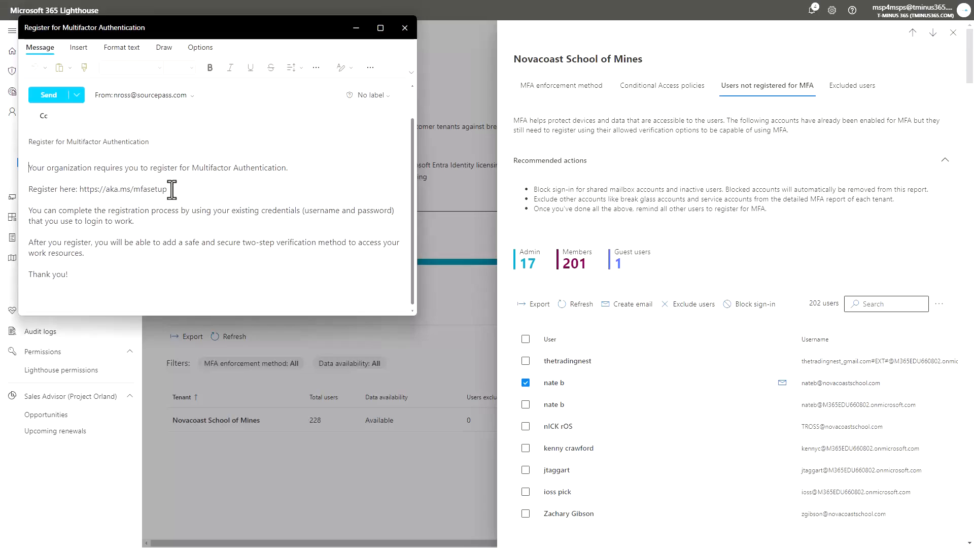
drag(168, 189, 84, 190)
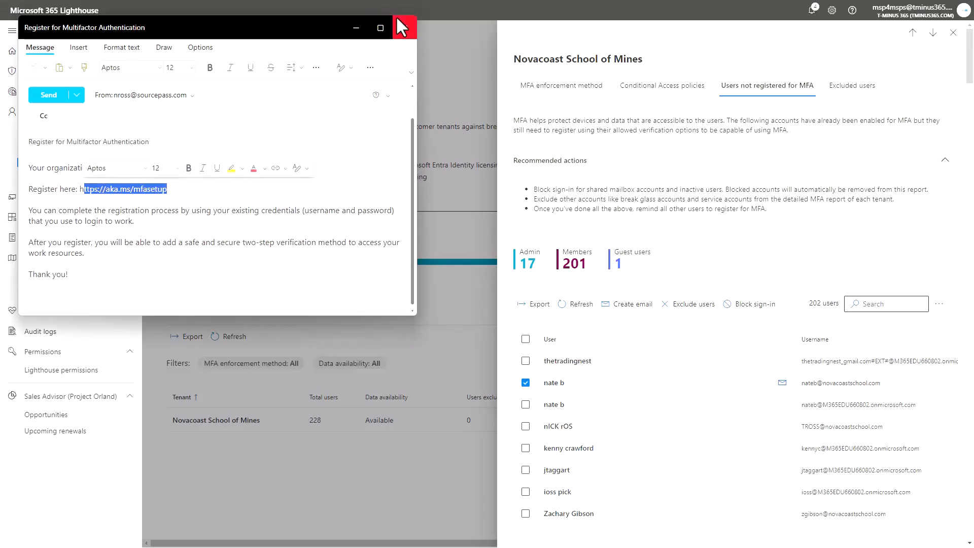
click(405, 30)
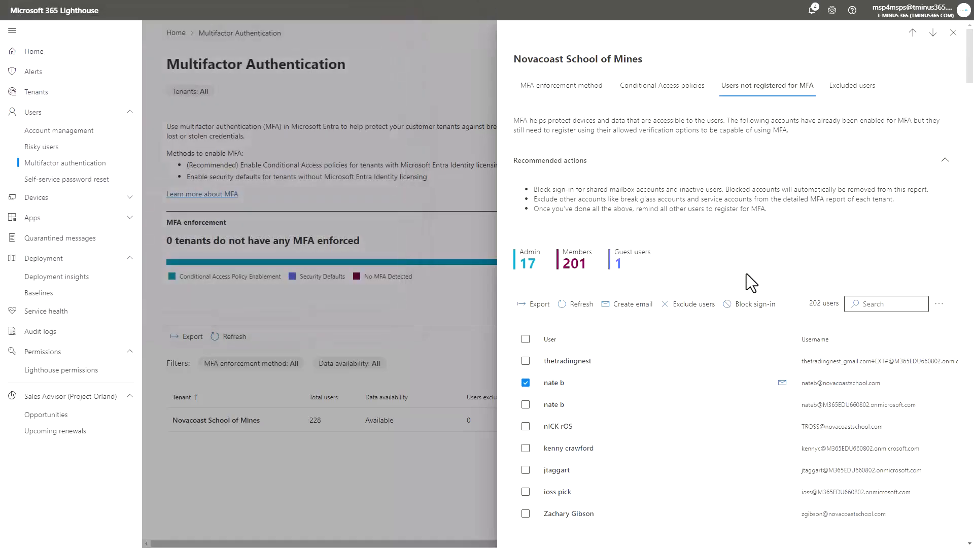
Review the users excluded from the MFA report and the self-service password reset status.
click(853, 85)
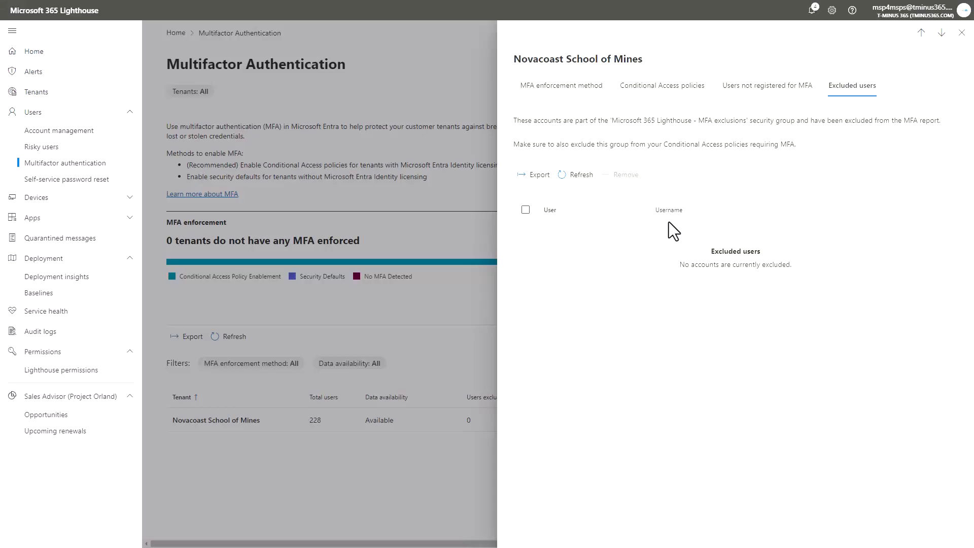
click(664, 90)
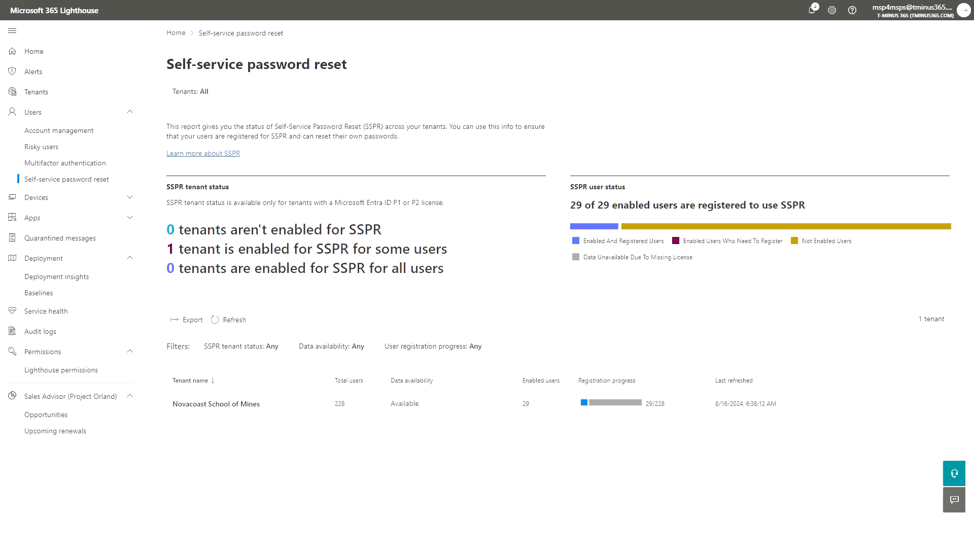
Review the service health advisories, including the SharePoint Online one about security warning prompts on Excel or PowerPoint files and its affected tenants.
click(84, 319)
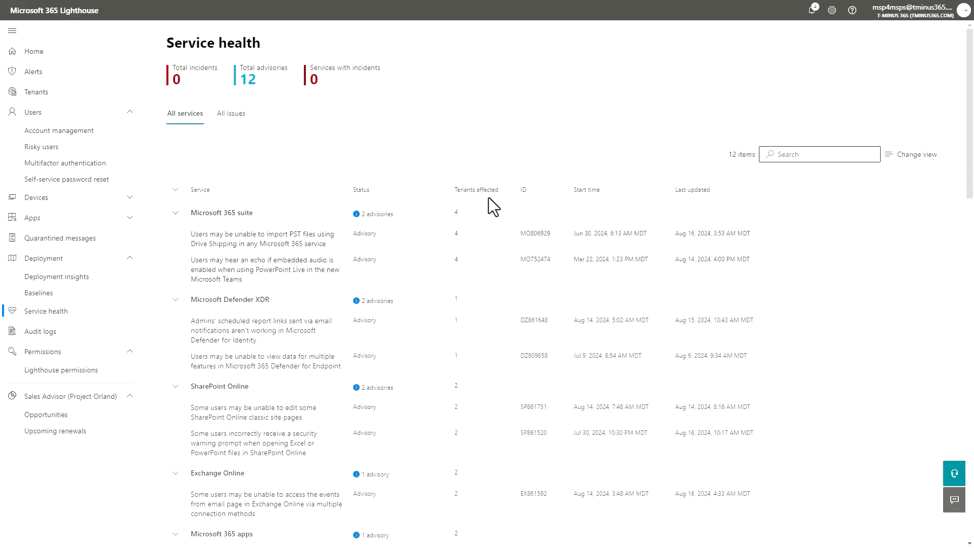
scroll(421, 273, down, 2)
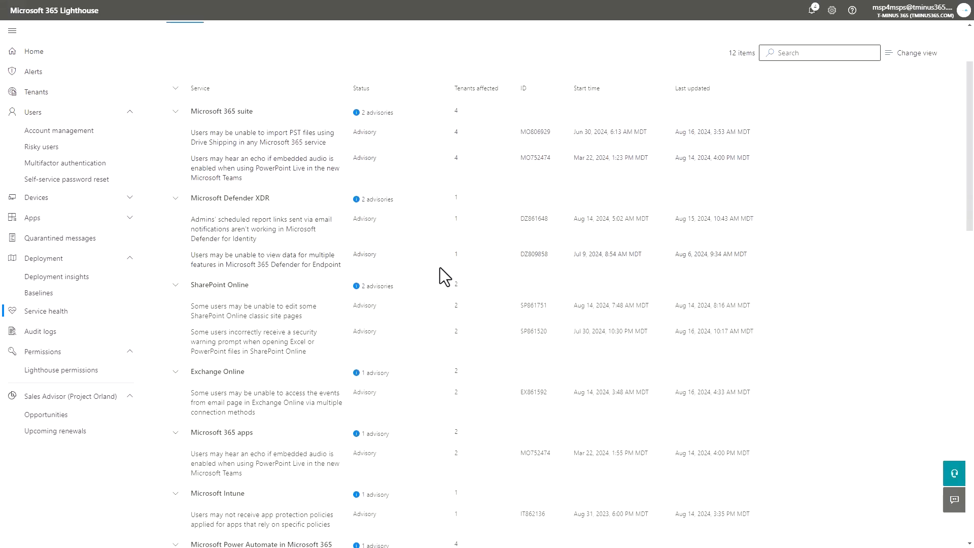
click(247, 340)
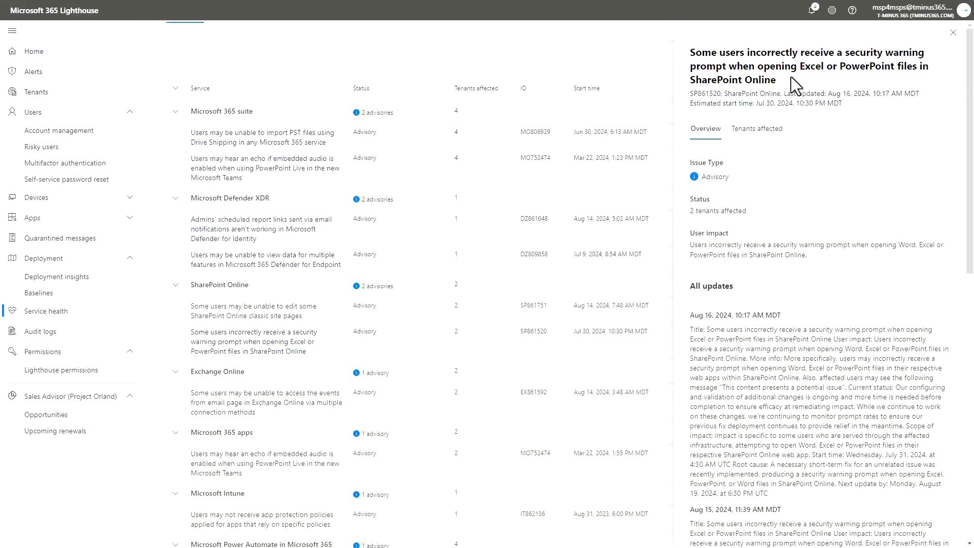
scroll(783, 175, down, 3)
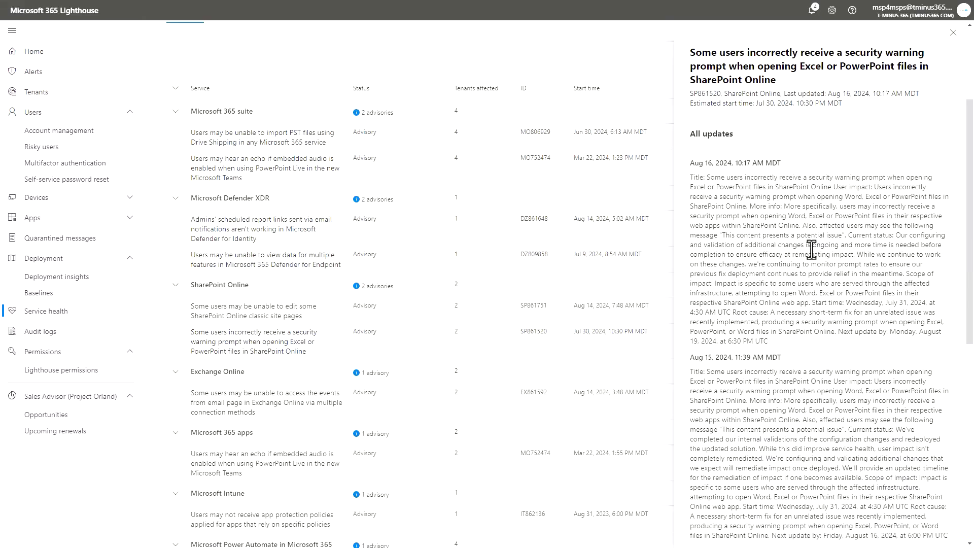
scroll(812, 250, up, 3)
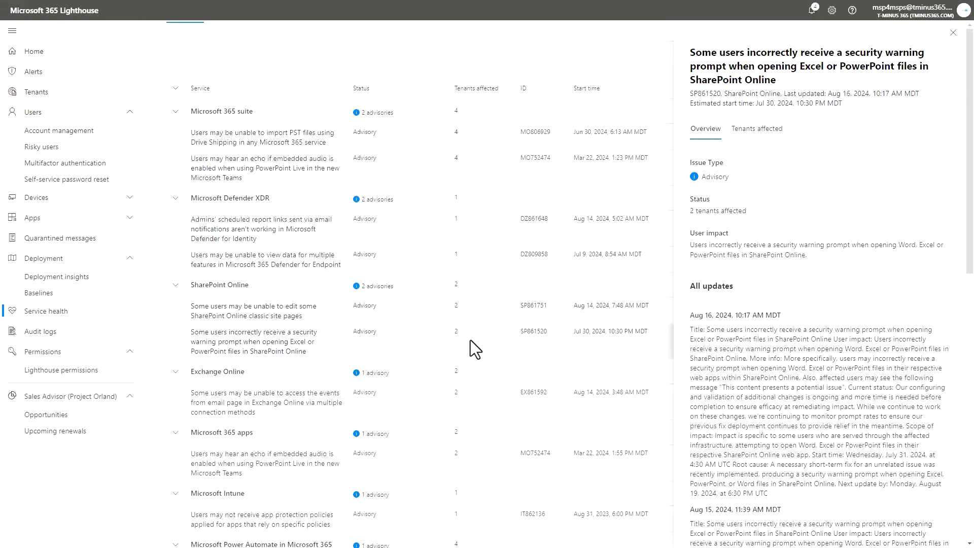
double_click(456, 331)
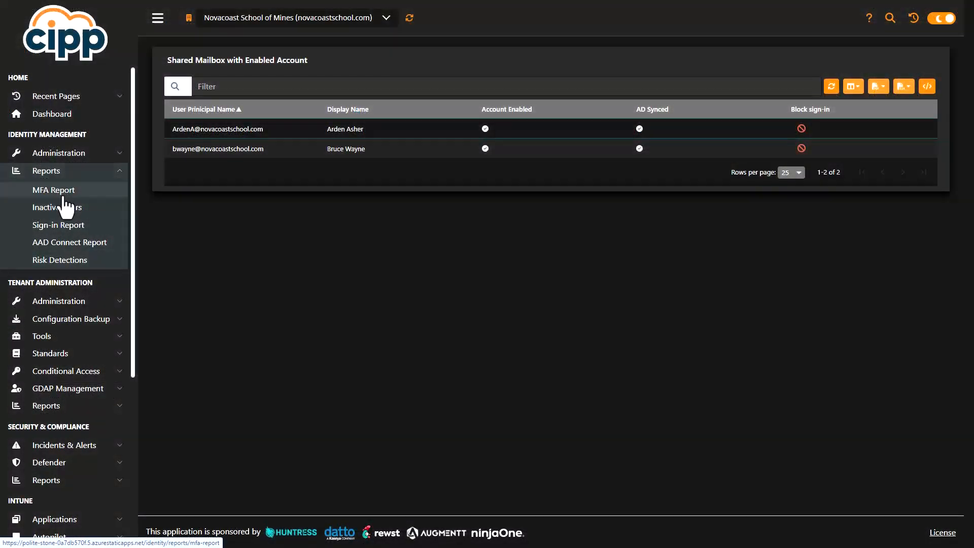
Switch to CIPP and review the MFA report for Novacoast School of Mines, including the Conditional Access policies applied per user.
click(57, 190)
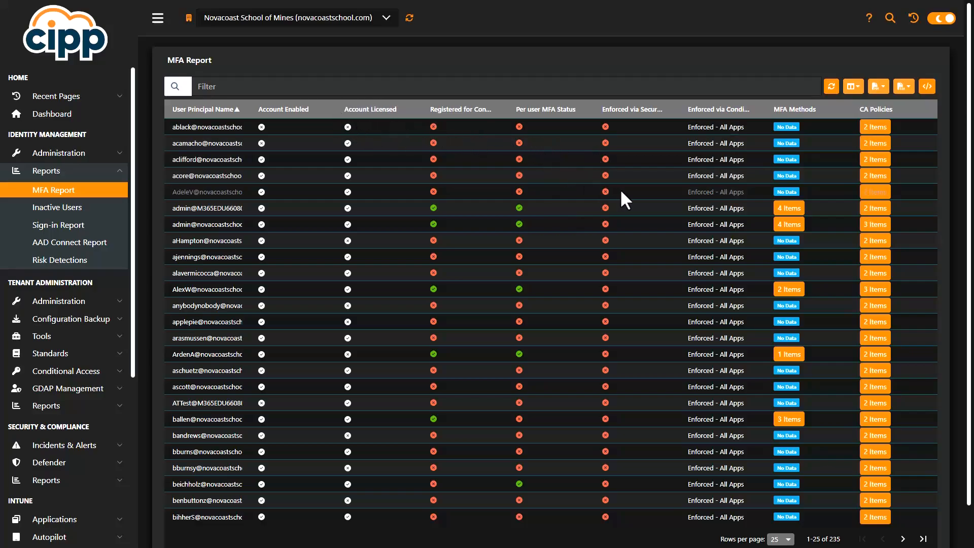
click(876, 127)
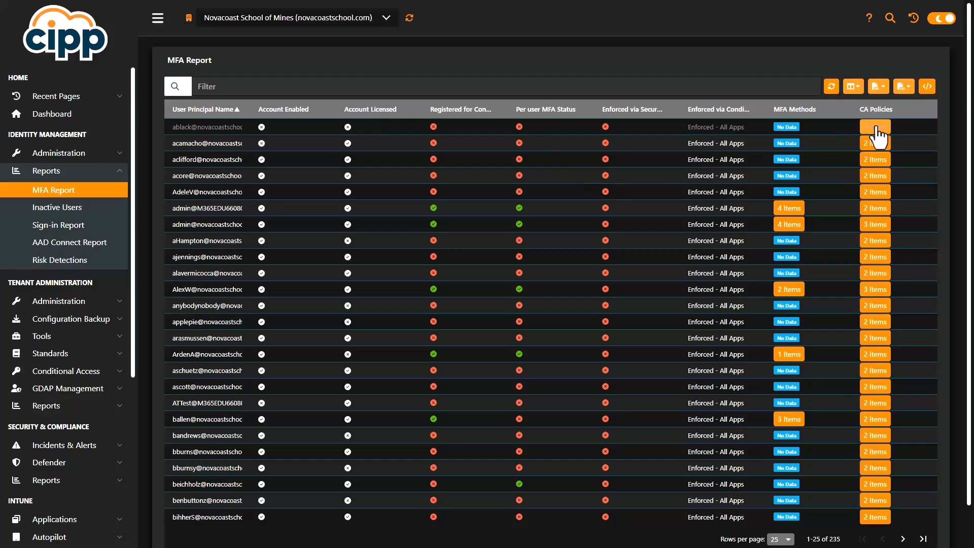
scroll(615, 181, down, 1)
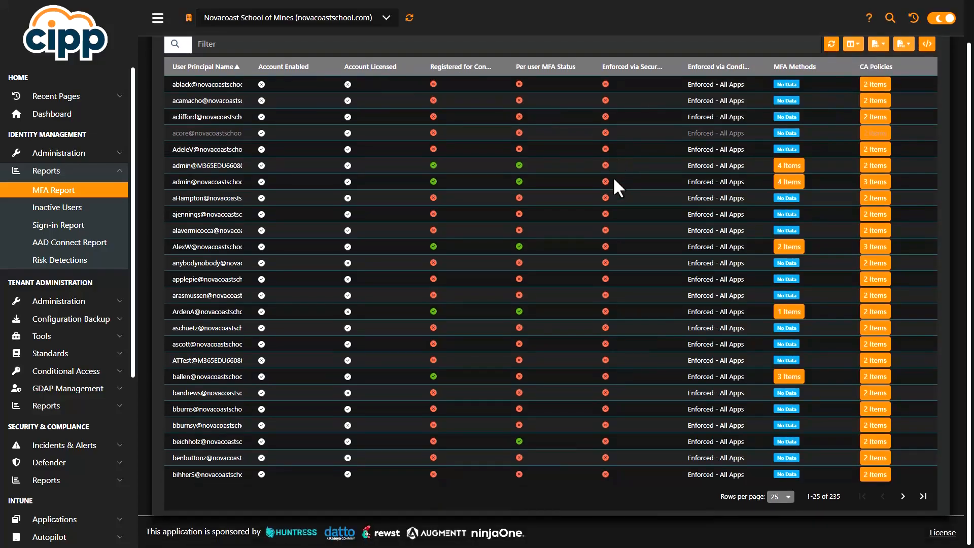
scroll(613, 177, up, 1)
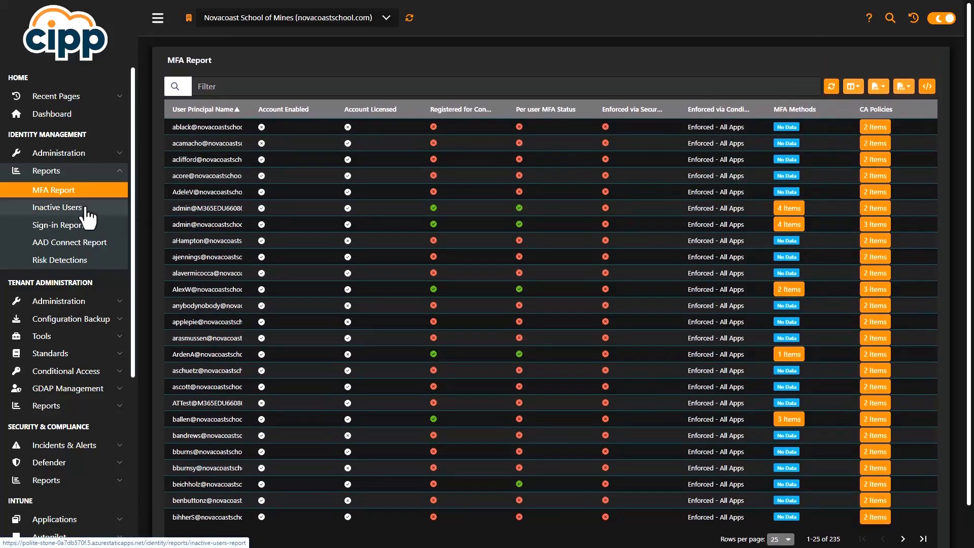
Review the sign-in report, the AAD Connect report and the risk detections for the tenant.
click(61, 228)
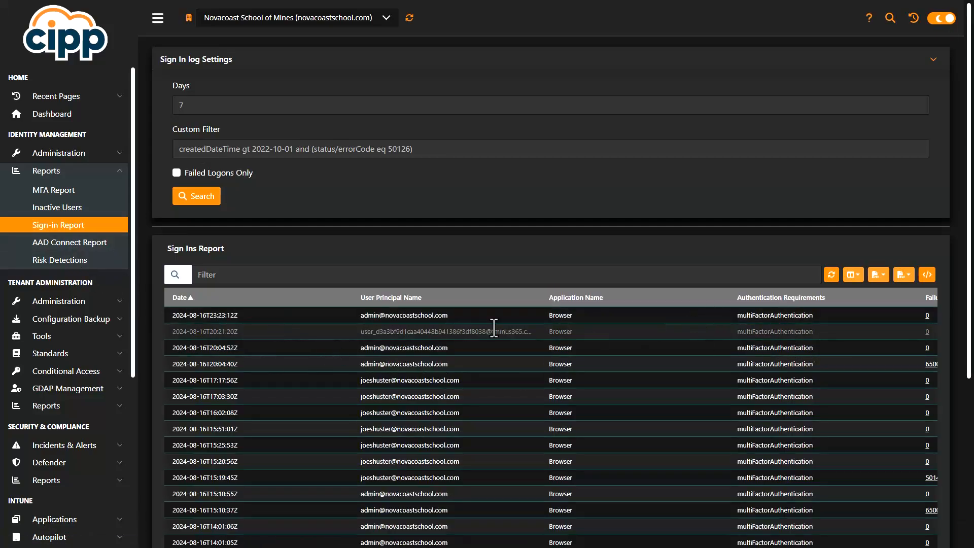
click(86, 249)
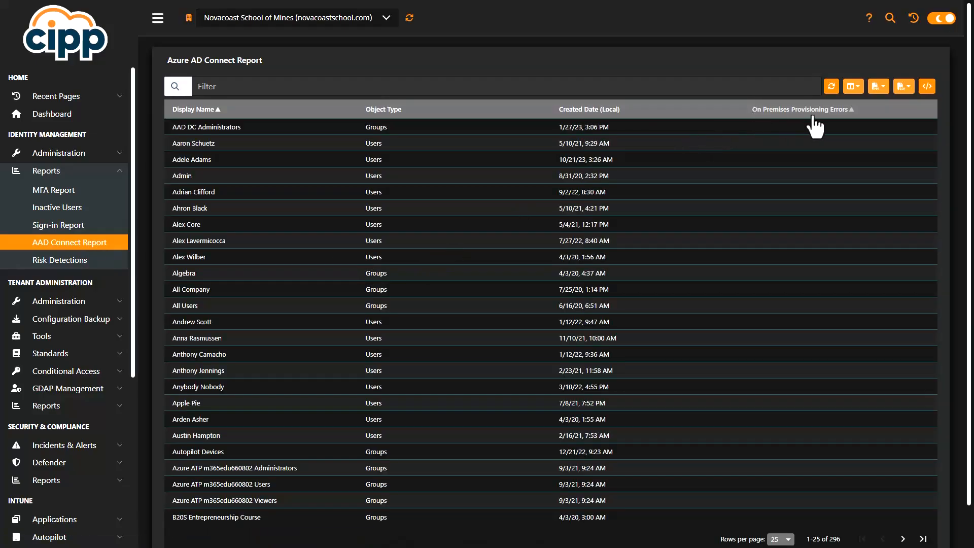
click(80, 265)
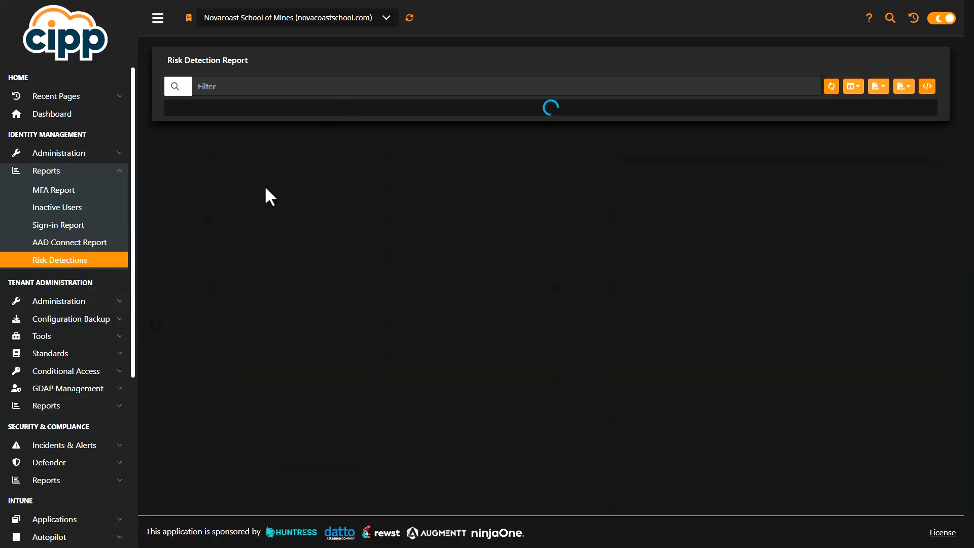
Open the tenant's Secure Score and review its comparison scores and recommended actions.
click(118, 301)
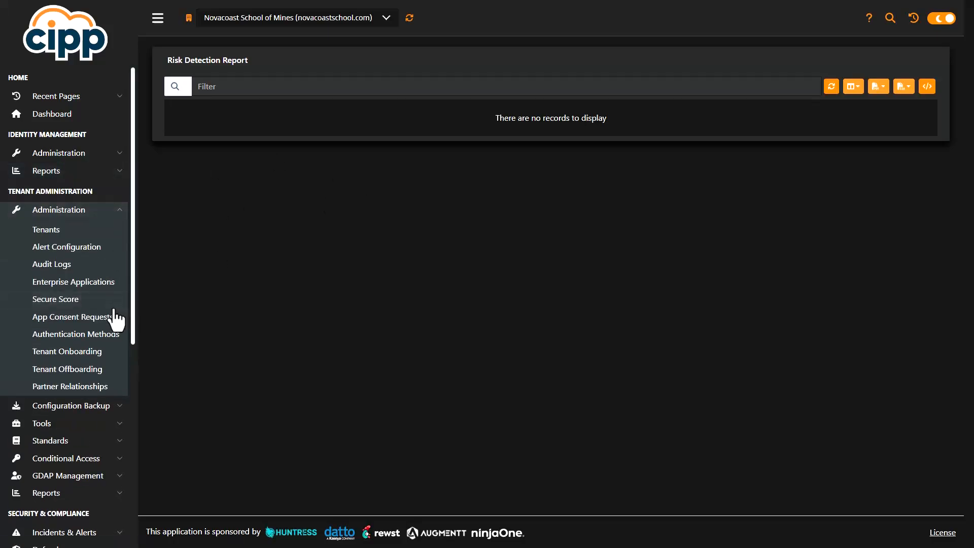
click(111, 303)
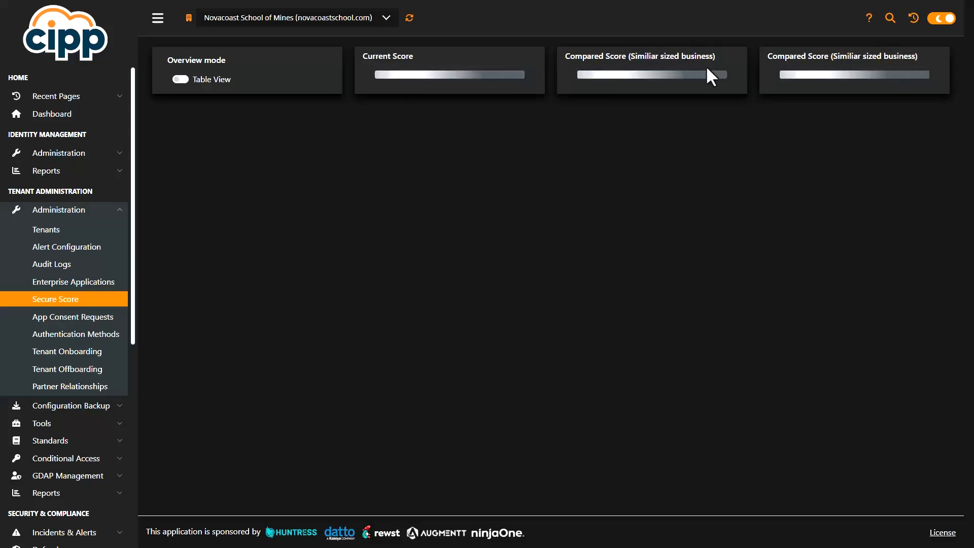
drag(631, 57, 714, 71)
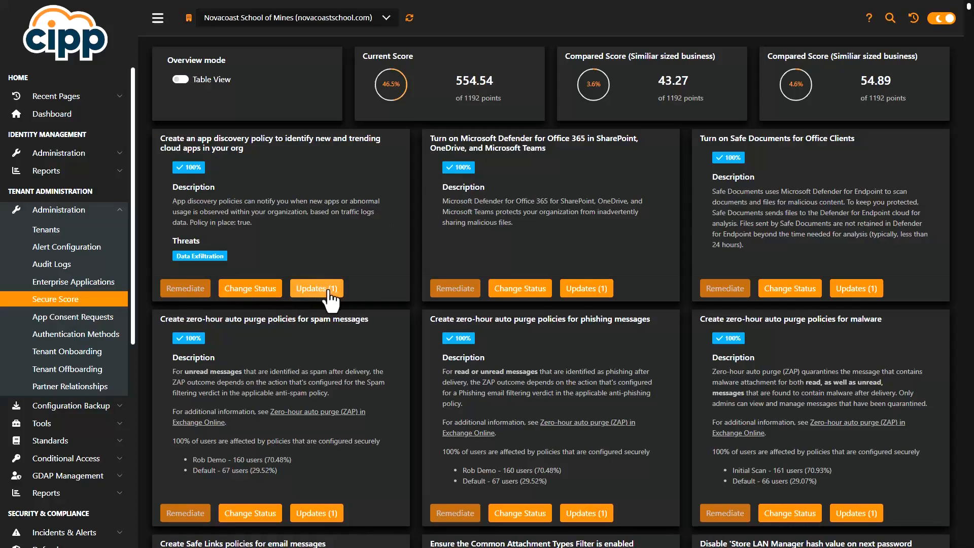
Examine further Secure Score recommendations, including the zero-hour auto purge, Safe Links and Common Attachment Types Filter policies.
scroll(432, 303, down, 3)
scroll(432, 303, down, 10)
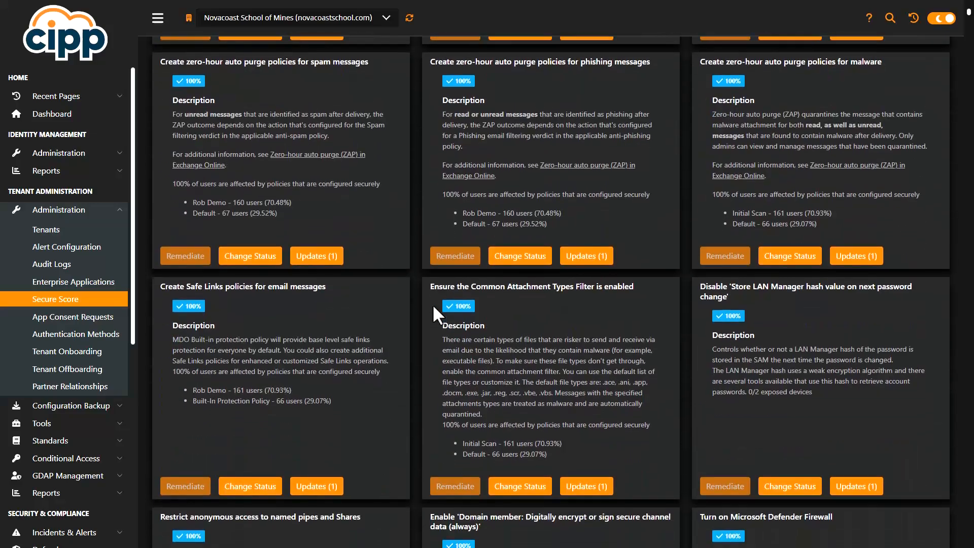
scroll(369, 280, up, 13)
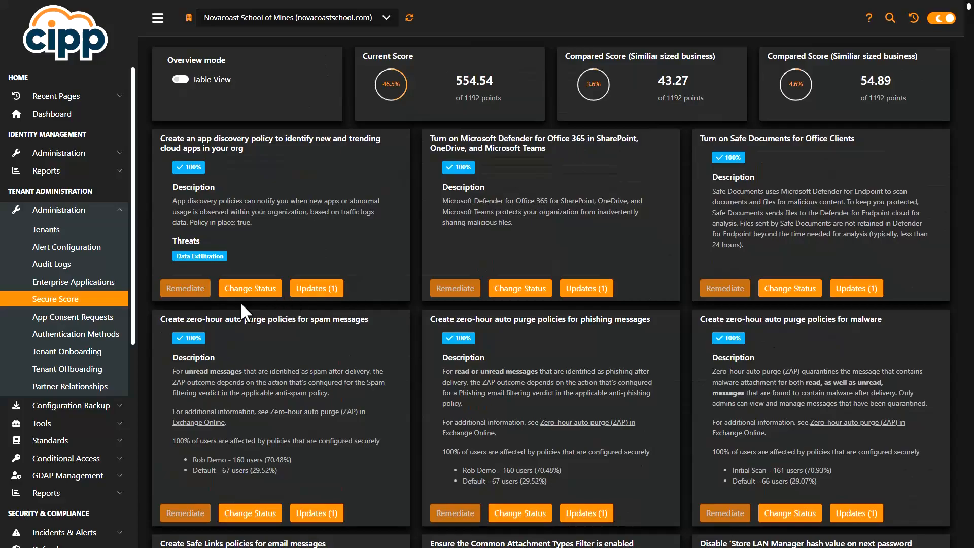
Review the tenant's authentication methods, along with its licence and service health reports.
click(76, 333)
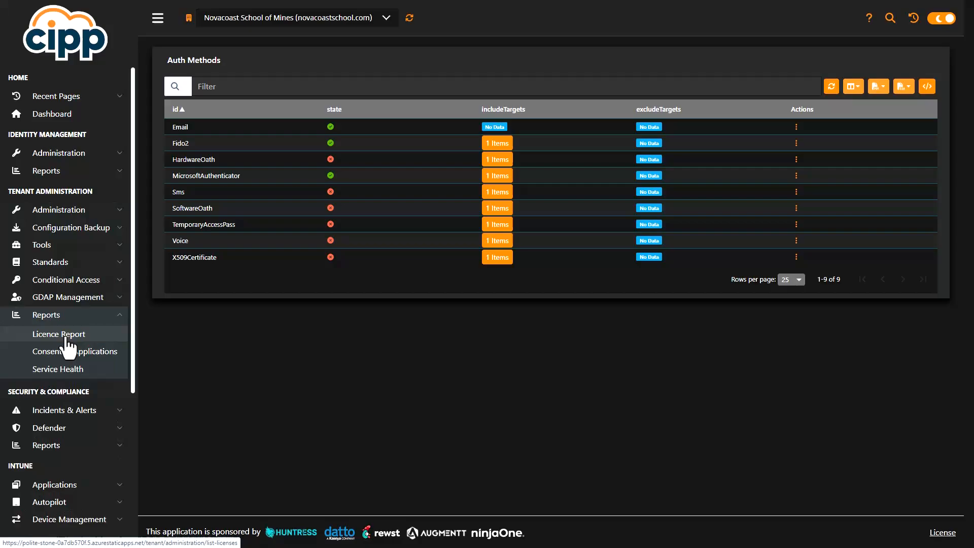
click(67, 336)
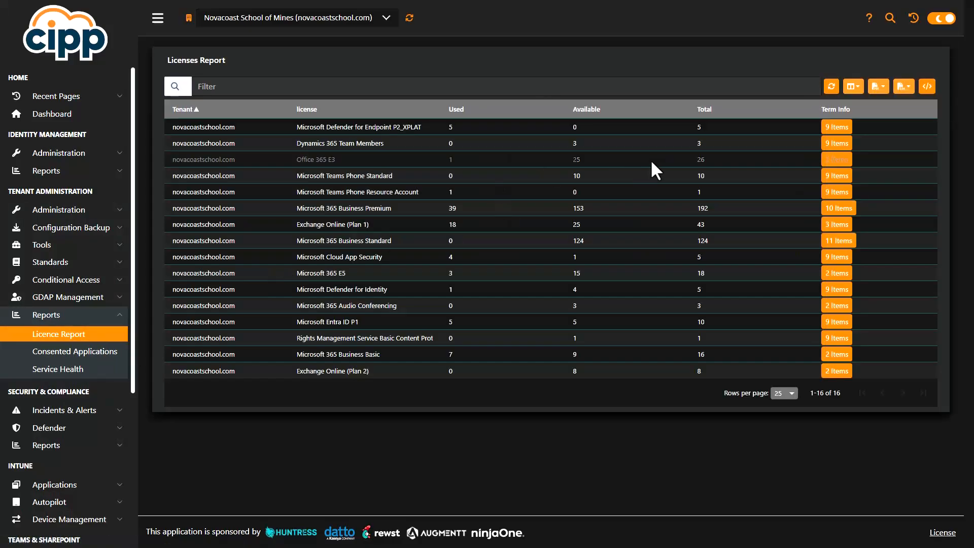
click(65, 371)
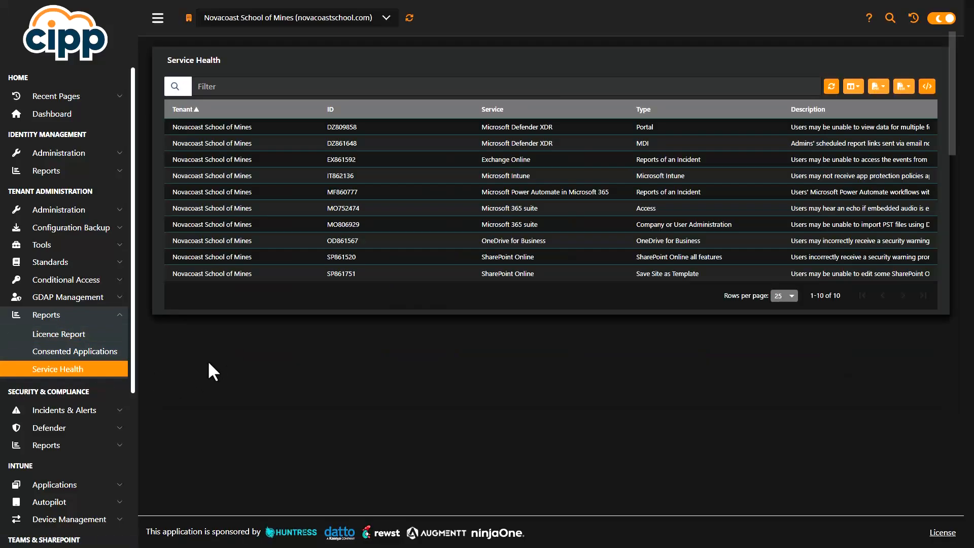
Open the Device Compliance report under Security & Compliance and review the tenant's devices.
scroll(94, 367, down, 3)
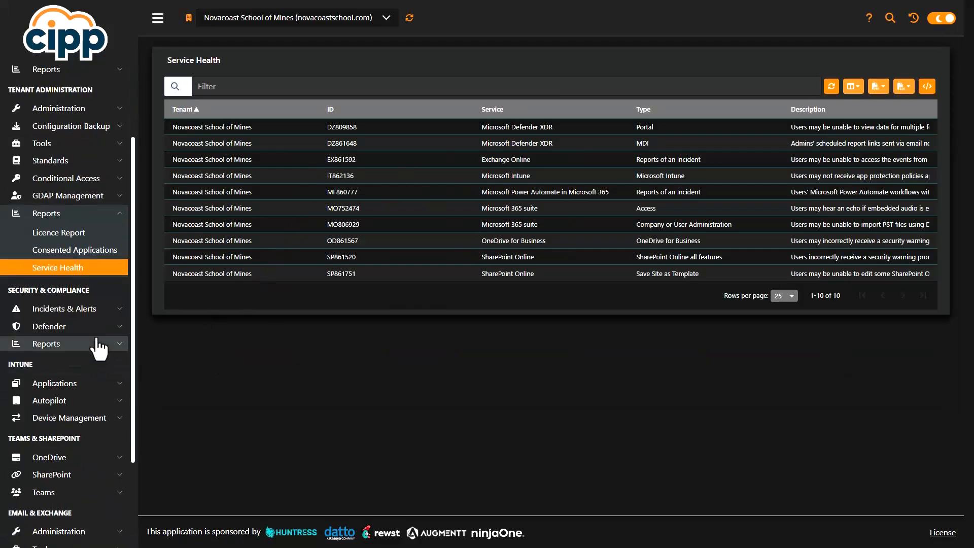
click(78, 344)
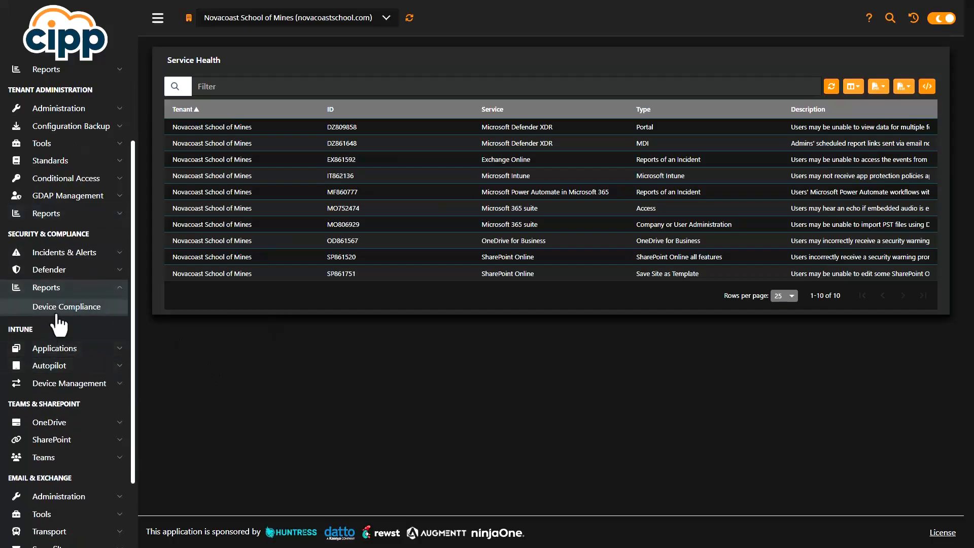
click(60, 311)
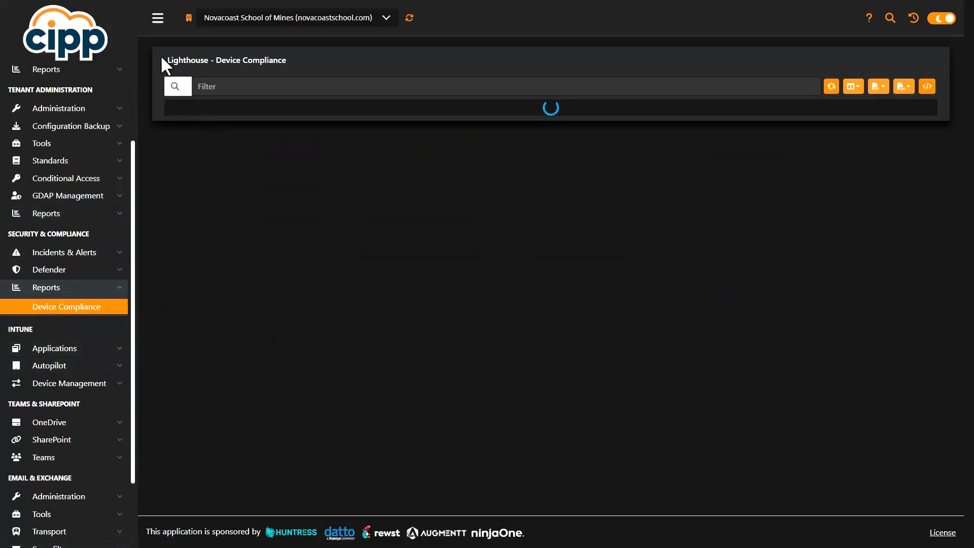
drag(161, 59, 278, 60)
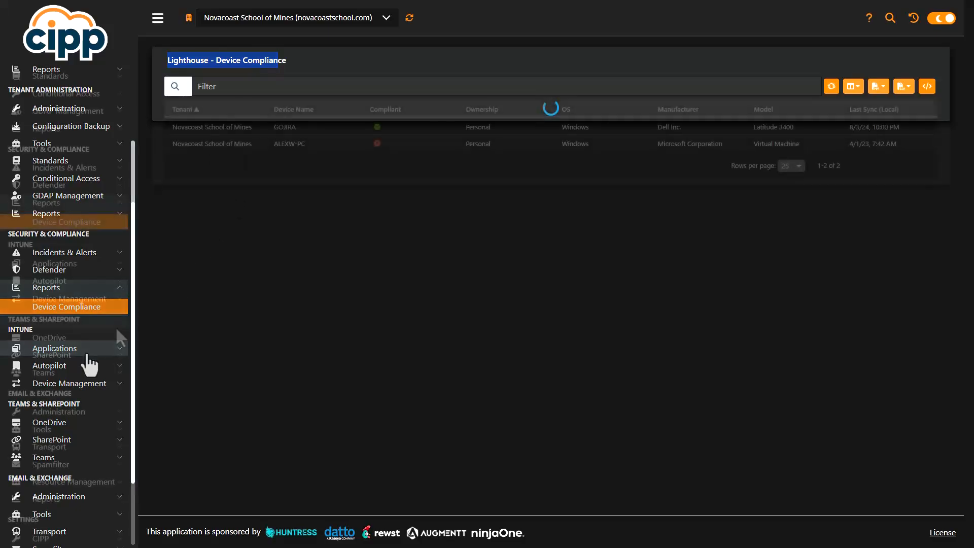
scroll(114, 335, down, 2)
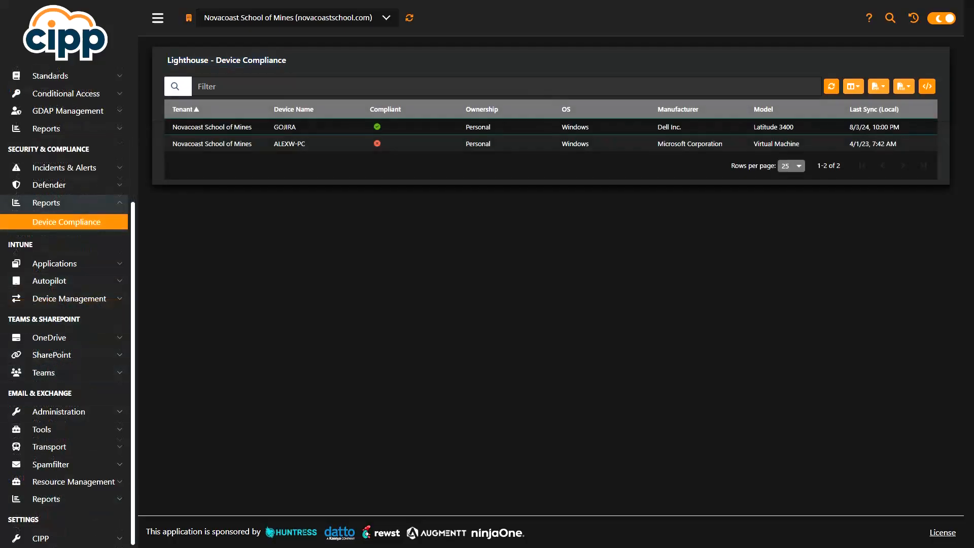
Open Graph Explorer and choose the report preset "Activated M365 Subscription installations".
scroll(102, 326, up, 3)
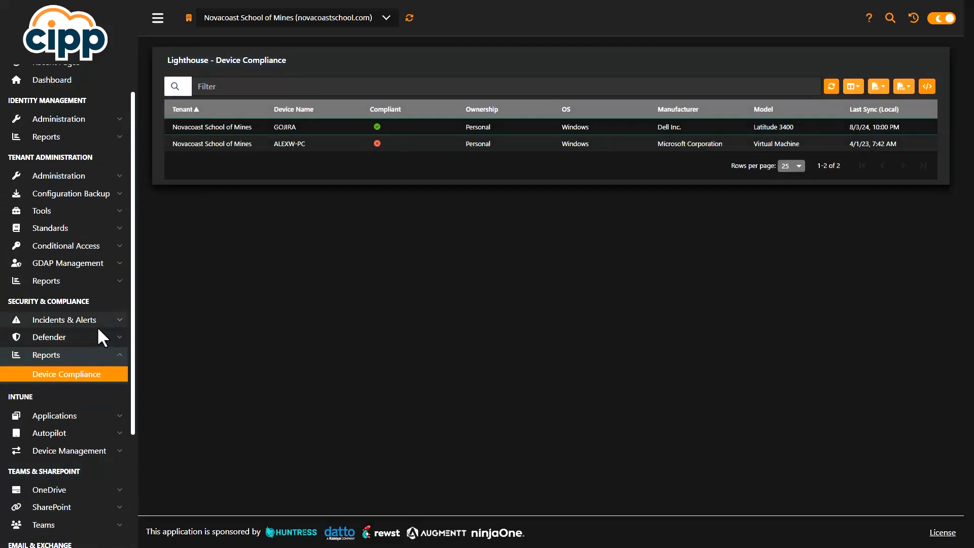
click(96, 177)
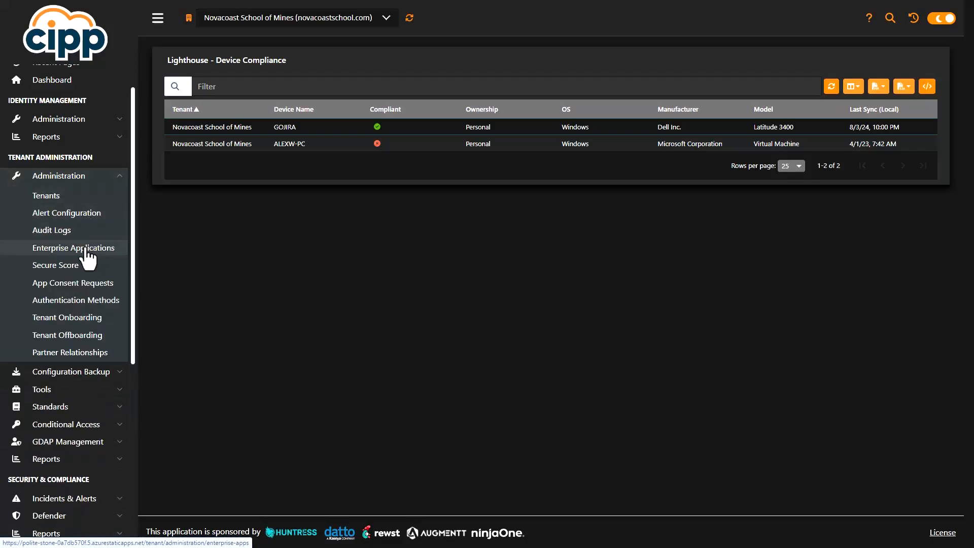
click(61, 389)
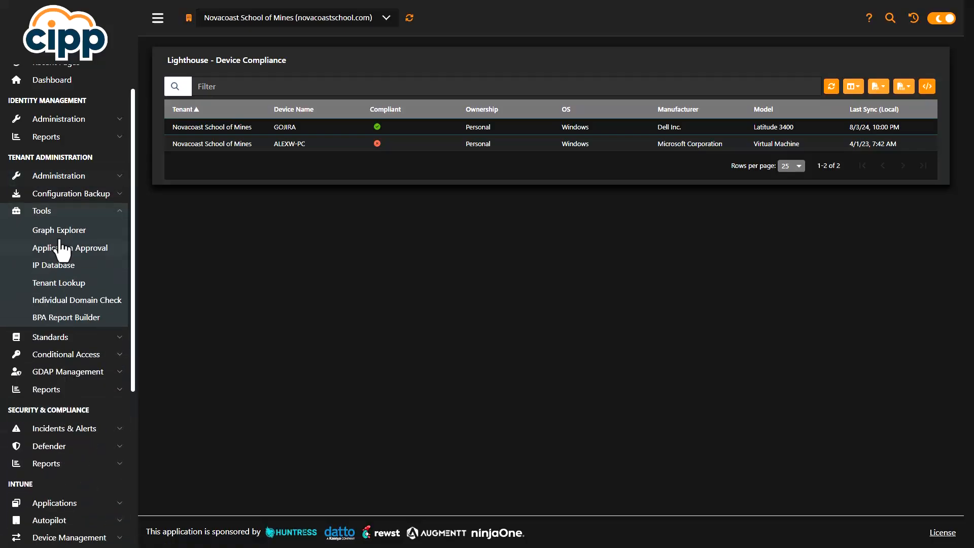
click(60, 229)
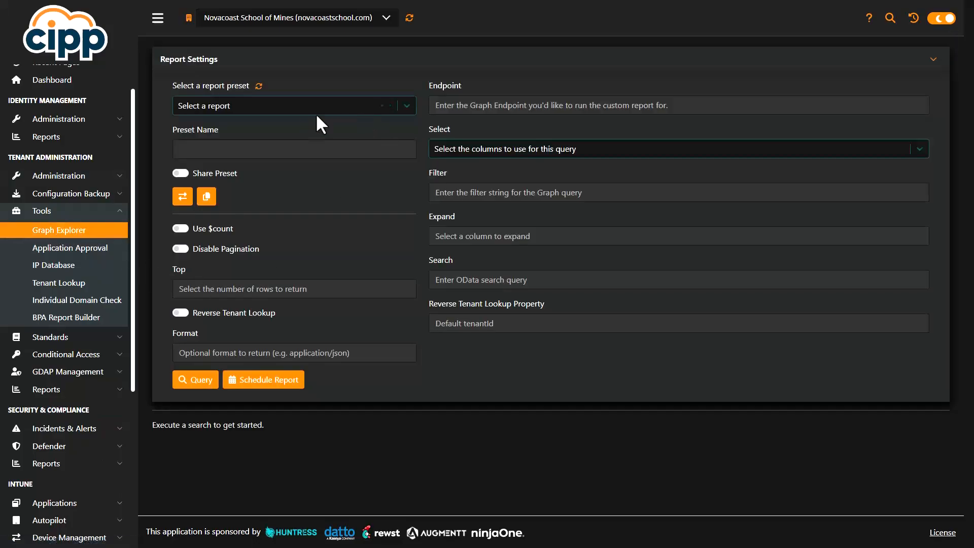
click(393, 104)
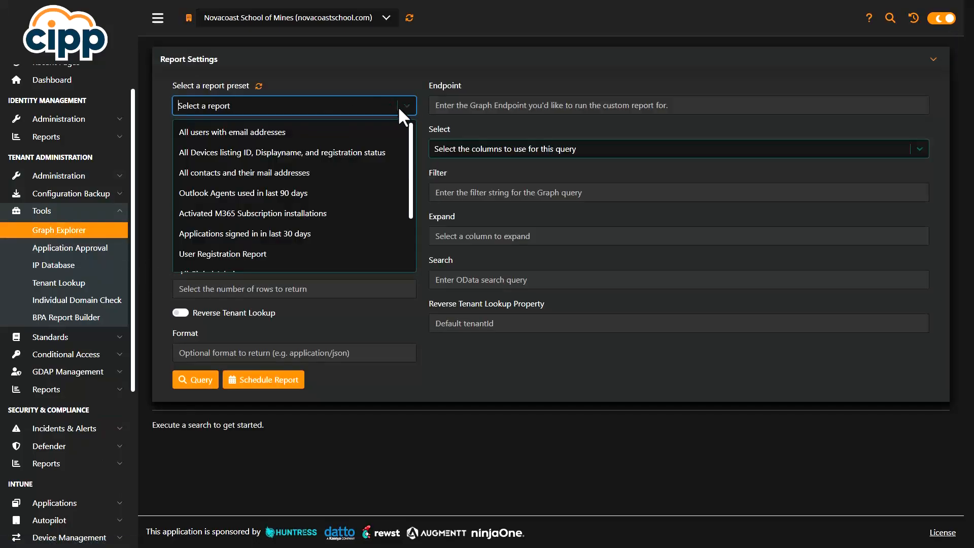
click(257, 218)
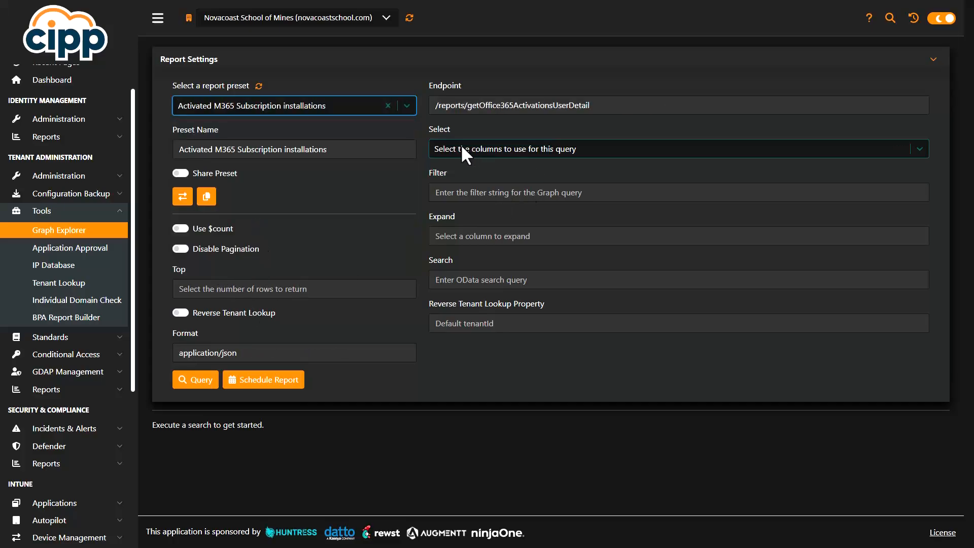
Examine the scheduling options for the Activated M365 Subscription installations report, including the result delivery choices, then close them without adding a schedule.
click(267, 385)
scroll(908, 259, down, 1)
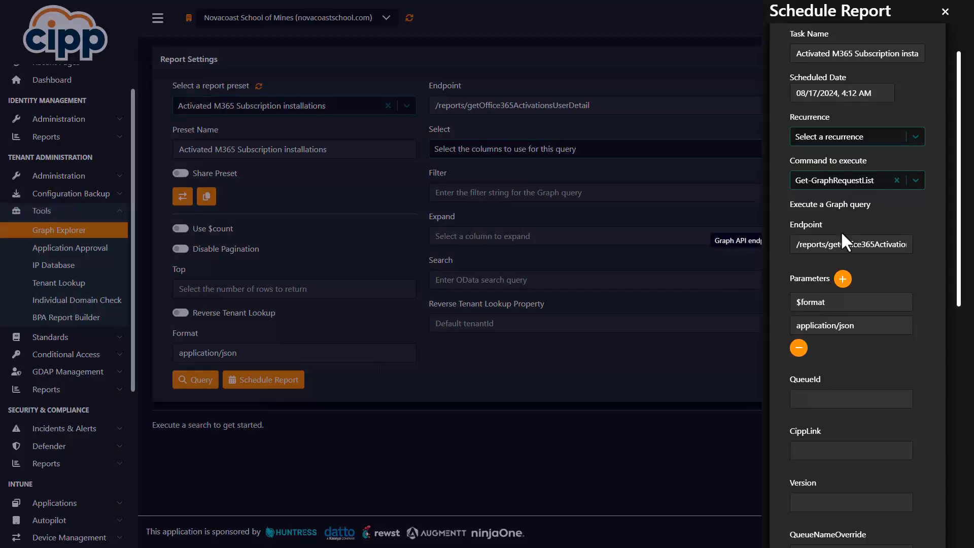
scroll(857, 260, up, 1)
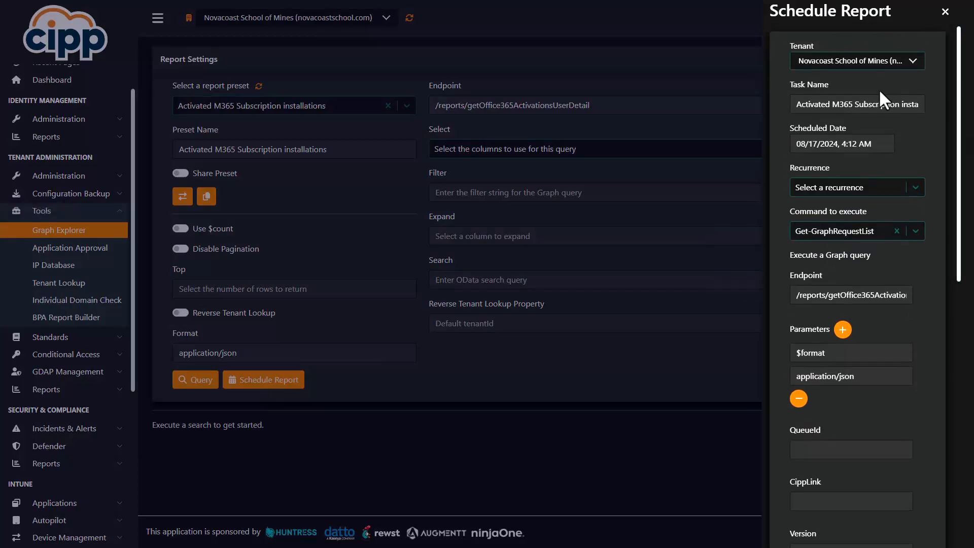
scroll(863, 276, down, 3)
scroll(869, 275, down, 7)
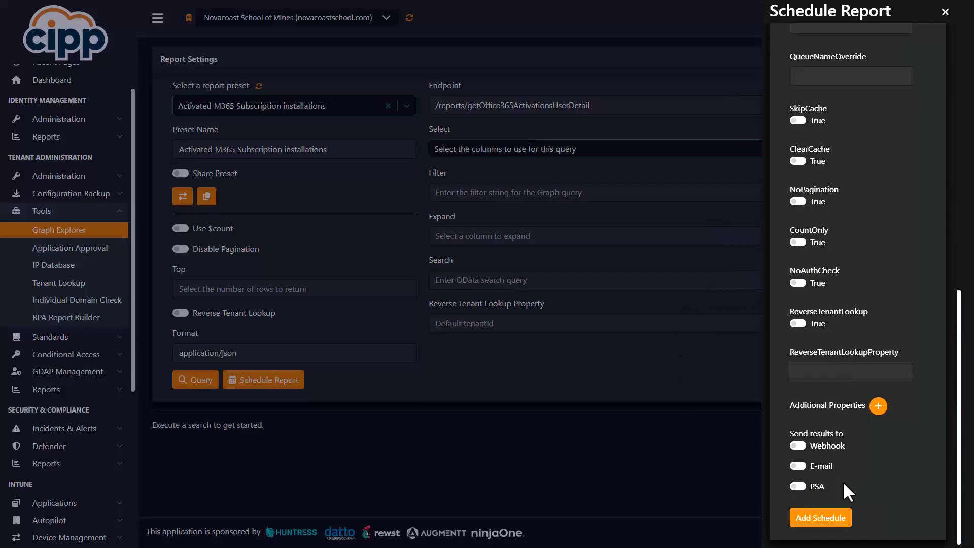
scroll(852, 190, up, 7)
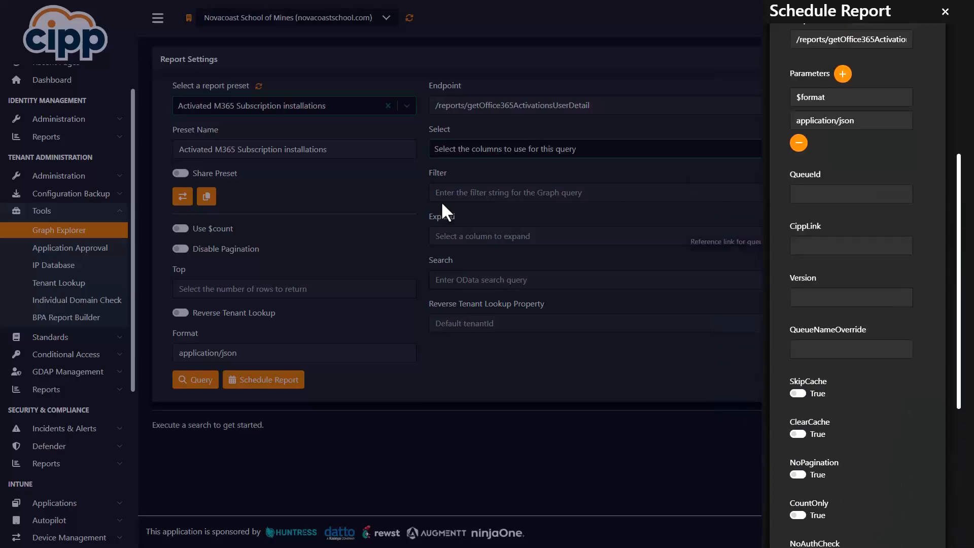
click(945, 11)
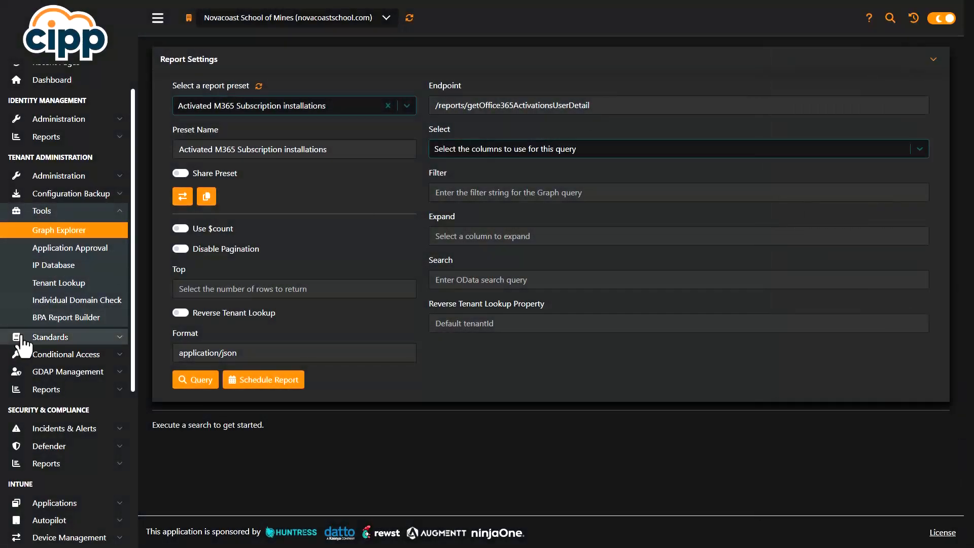
Open the CIPP Scheduler and look through the commands and reports available for a scheduled task.
scroll(46, 264, down, 5)
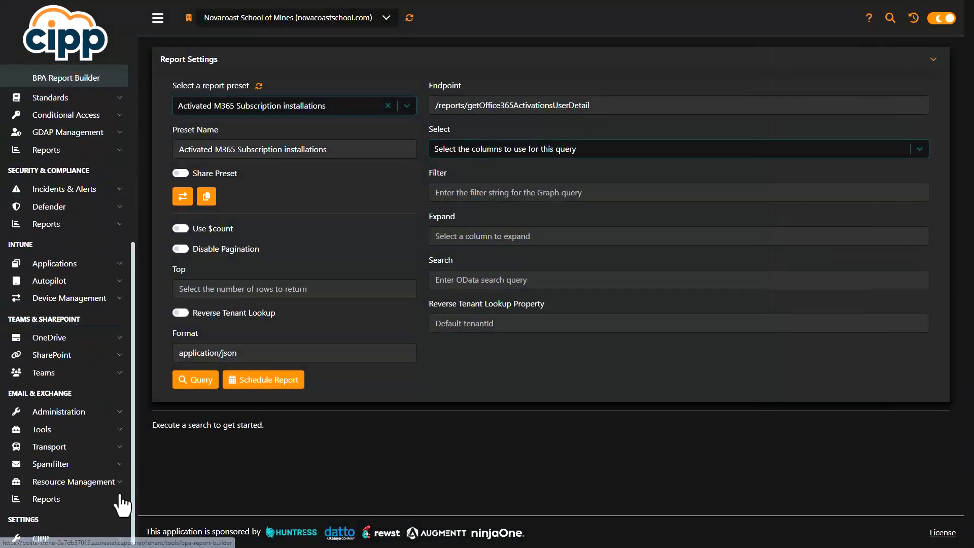
click(71, 537)
scroll(102, 413, down, 3)
click(48, 472)
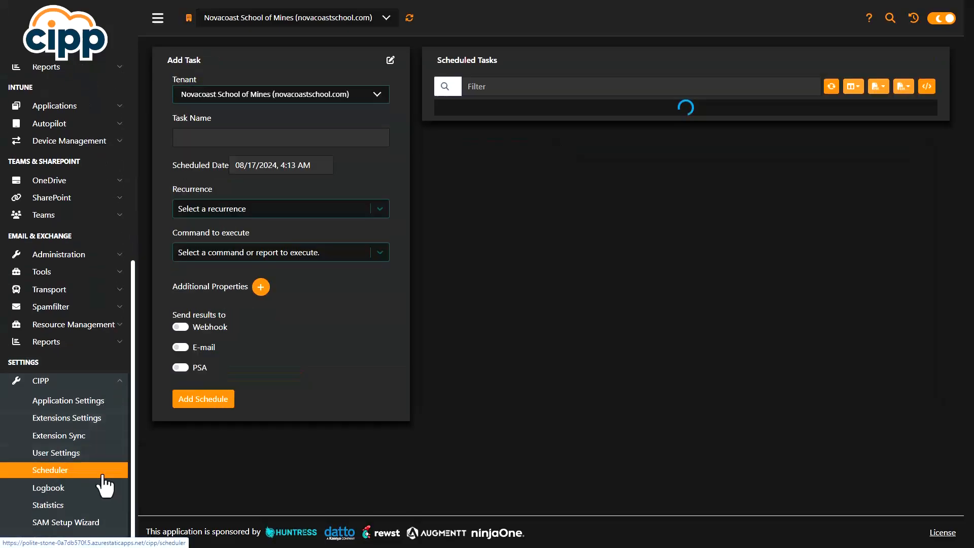
click(375, 252)
scroll(297, 311, down, 5)
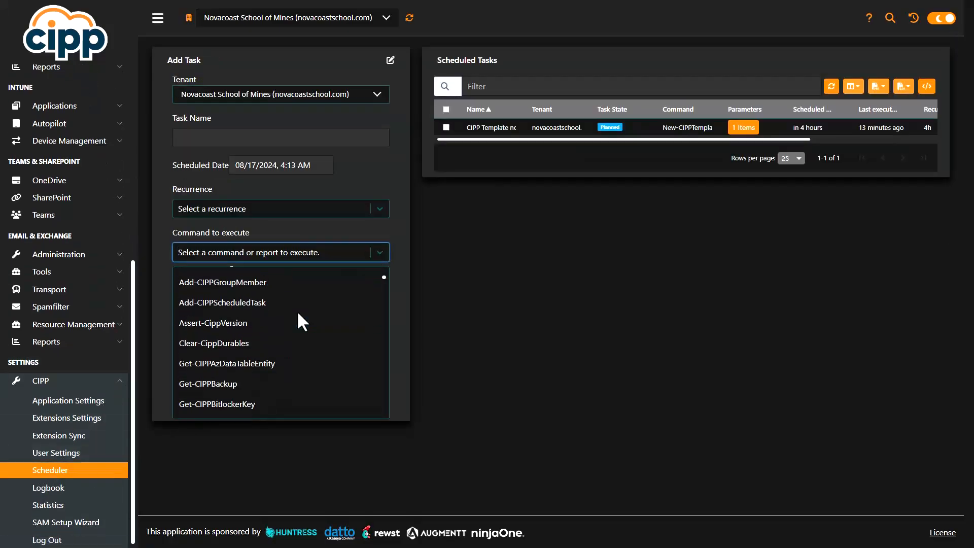
scroll(279, 373, down, 2)
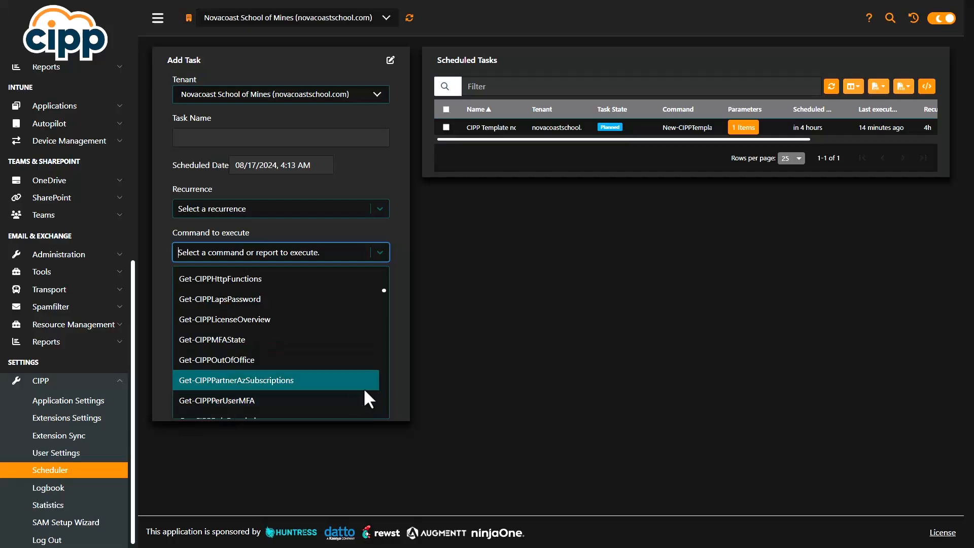
click(343, 211)
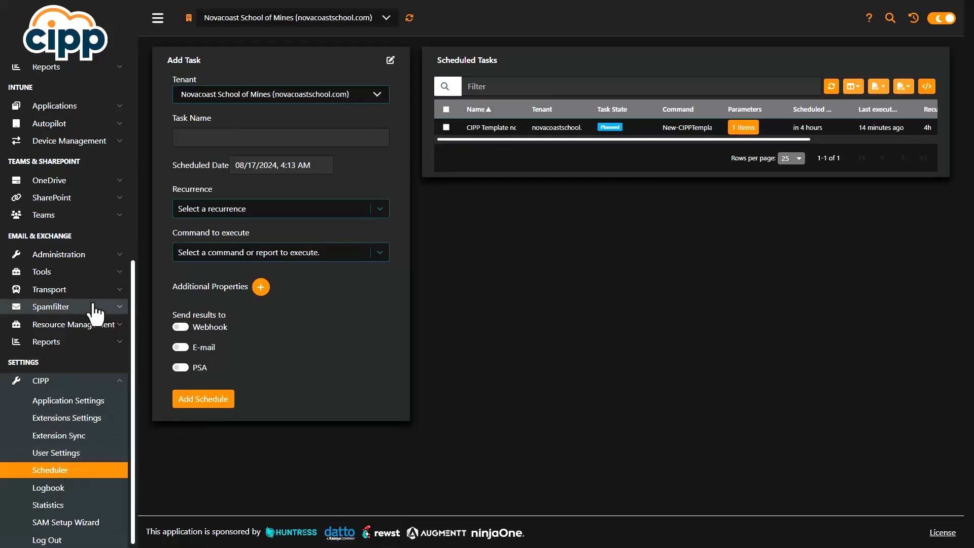
Open the BPA Report Builder and review its existing reports and the fields required for a new report.
scroll(94, 313, up, 4)
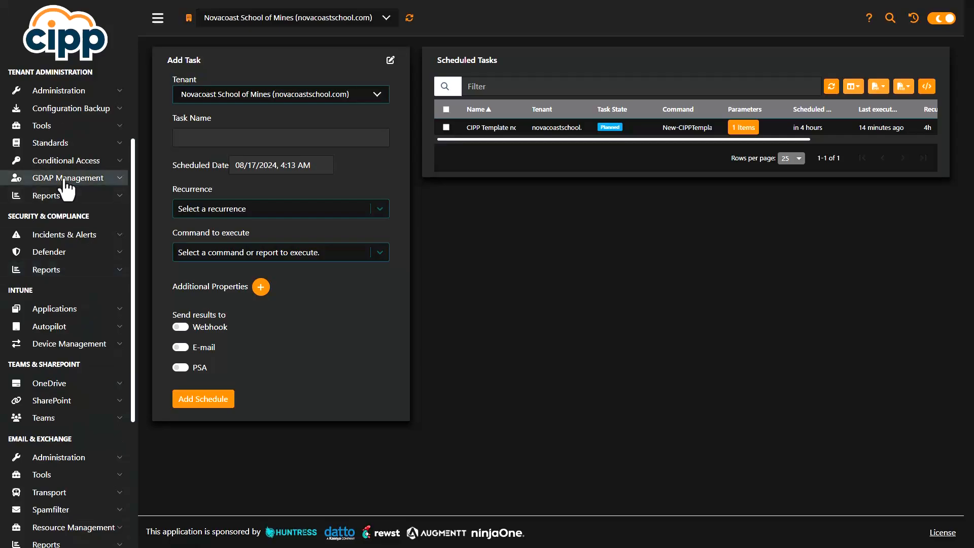
click(77, 195)
scroll(100, 253, up, 2)
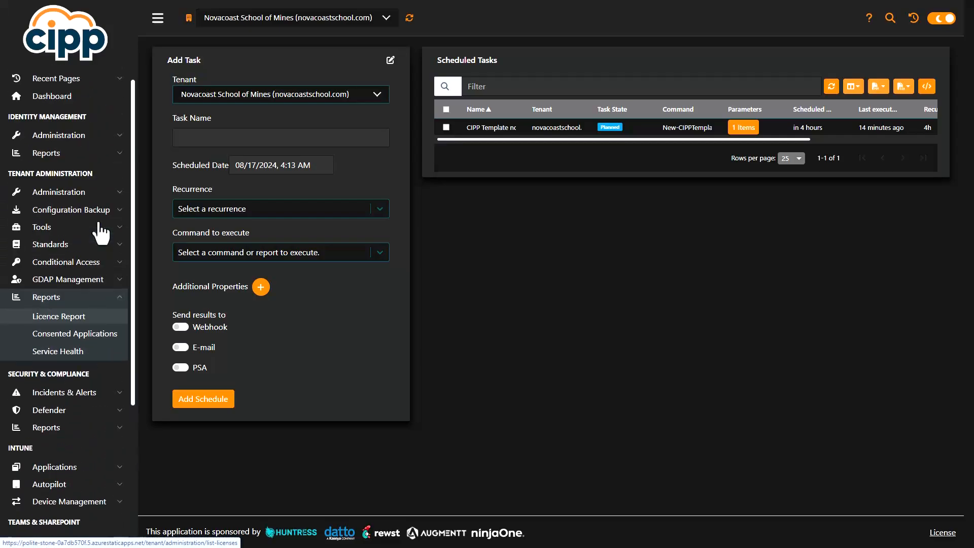
click(59, 229)
click(56, 334)
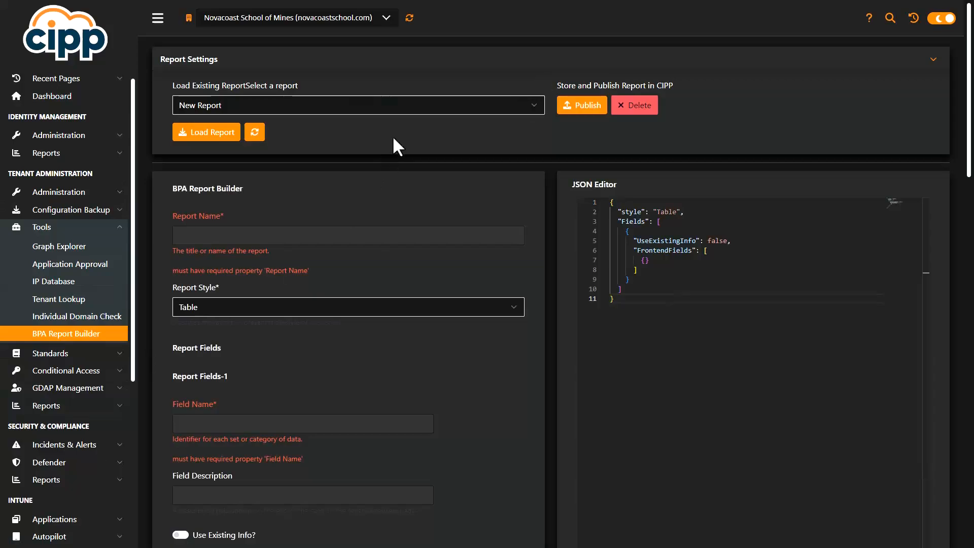
click(400, 105)
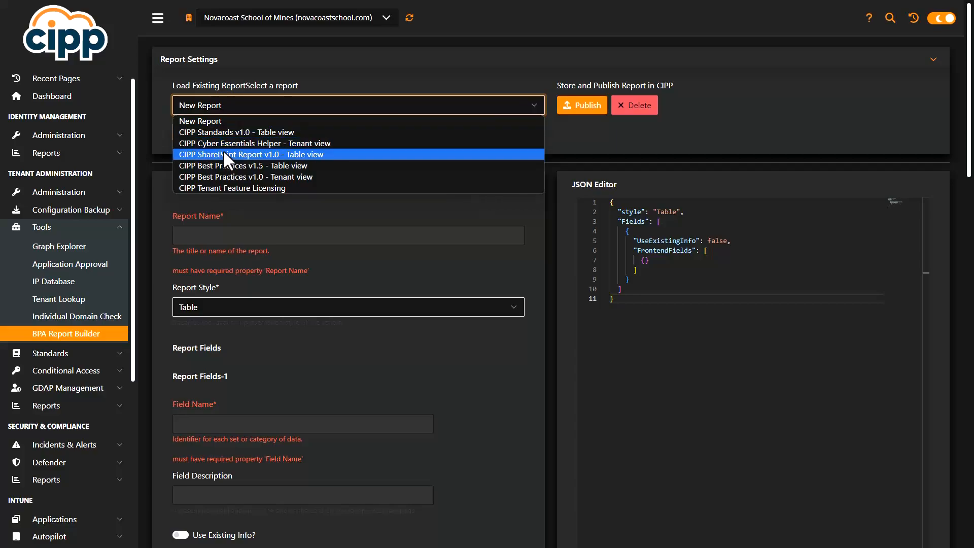
click(307, 209)
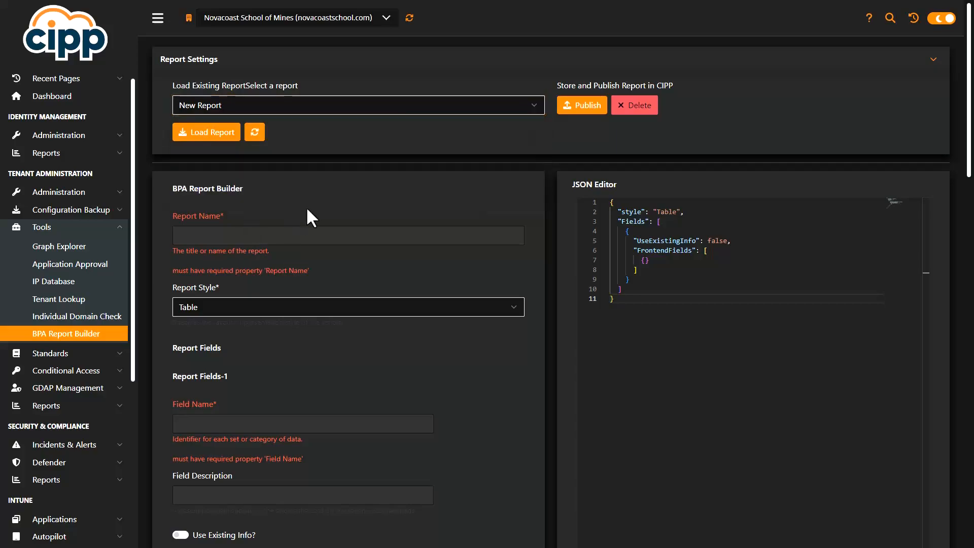
scroll(317, 274, down, 3)
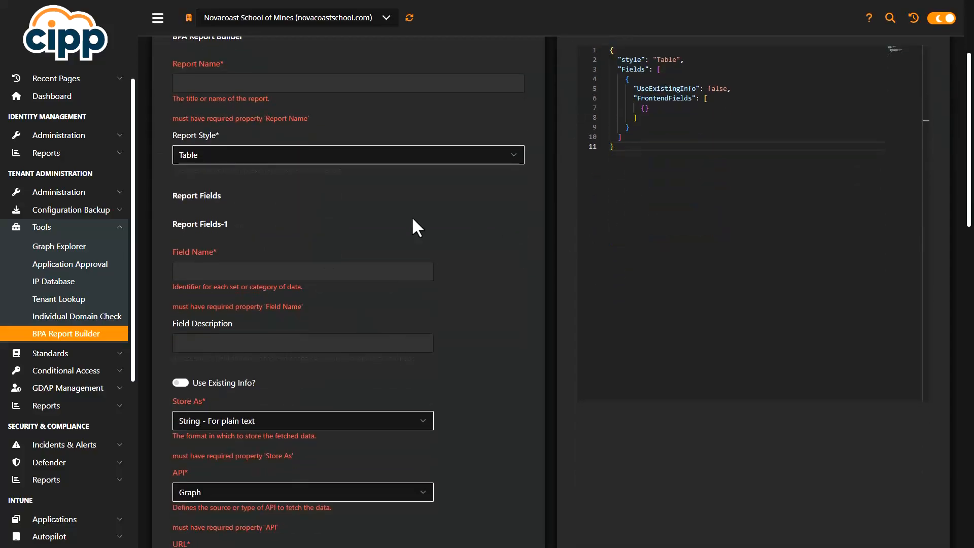
scroll(342, 148, up, 3)
Load the existing report "CIPP Cyber Essentials Helper - Tenant view" into the builder and review its fields and JSON.
click(315, 106)
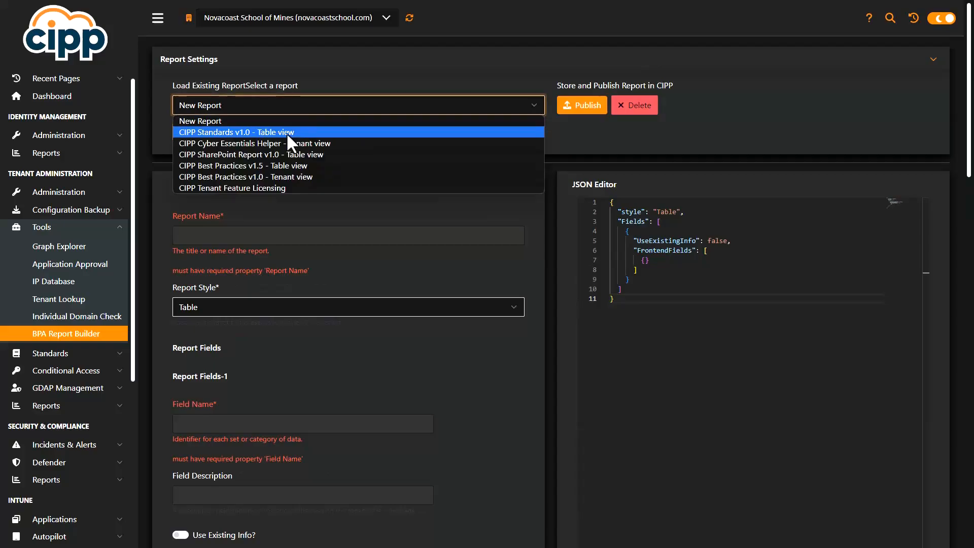
click(253, 144)
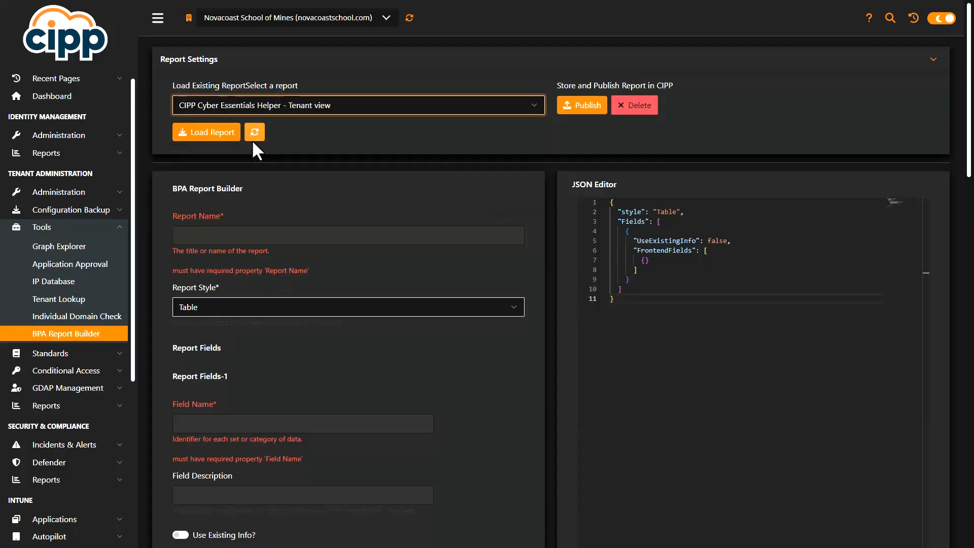
click(227, 134)
scroll(278, 216, down, 2)
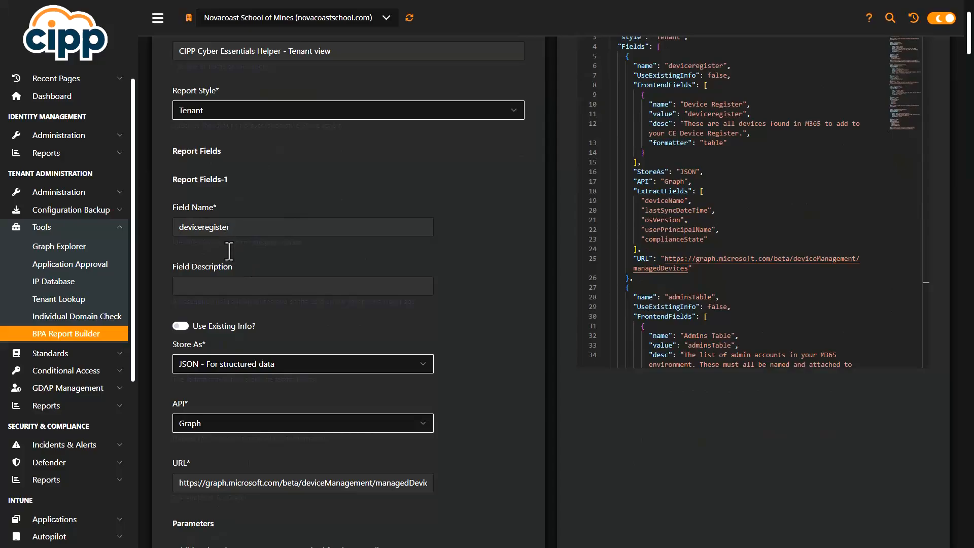
Examine how the report's deviceregister and adminsTable fields are defined, including their API, URL, parameters, extract fields and frontend fields.
scroll(248, 317, down, 3)
scroll(489, 258, down, 6)
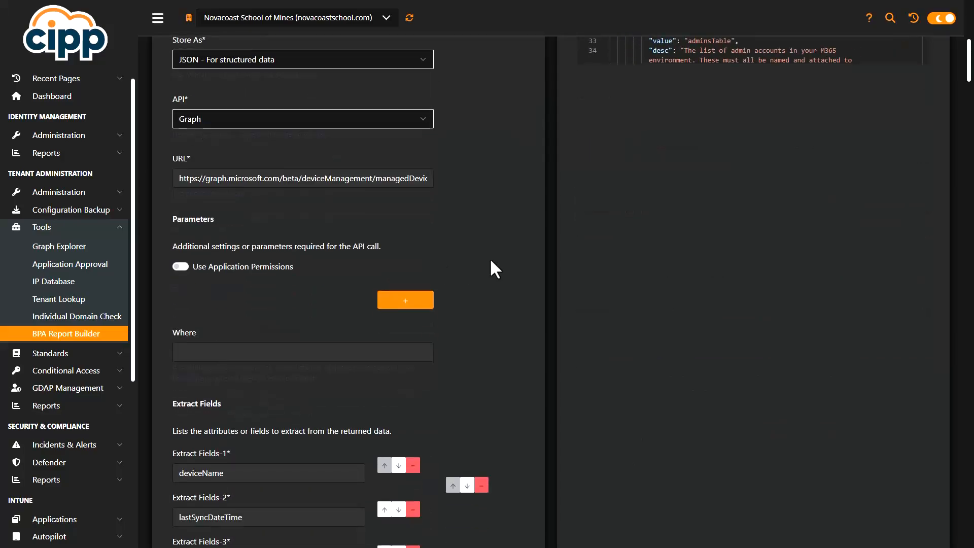
scroll(469, 327, down, 10)
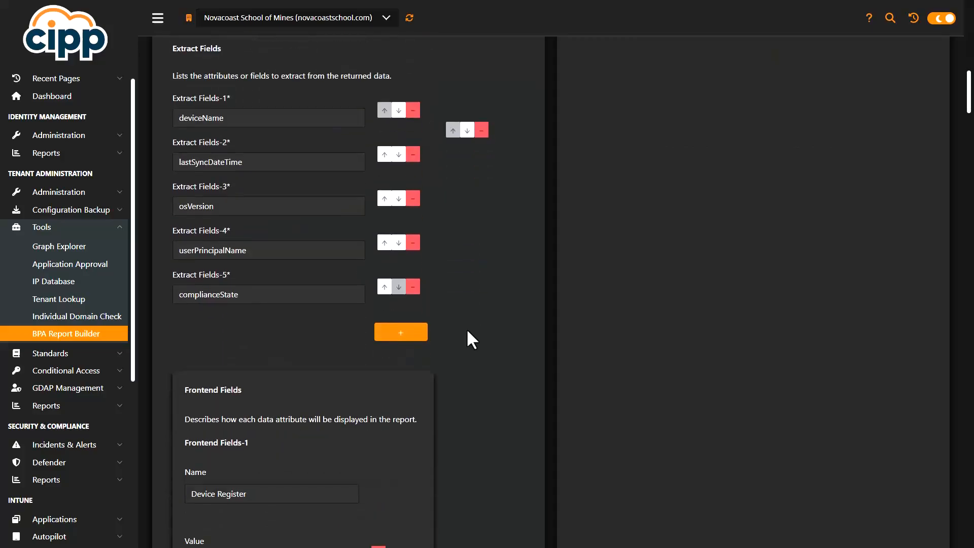
scroll(274, 385, down, 7)
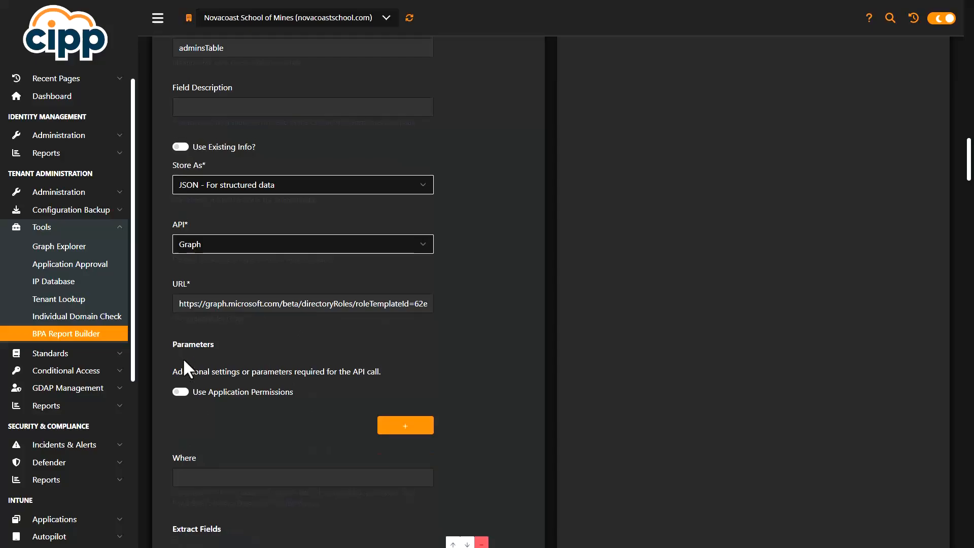
scroll(183, 358, up, 15)
scroll(182, 357, up, 10)
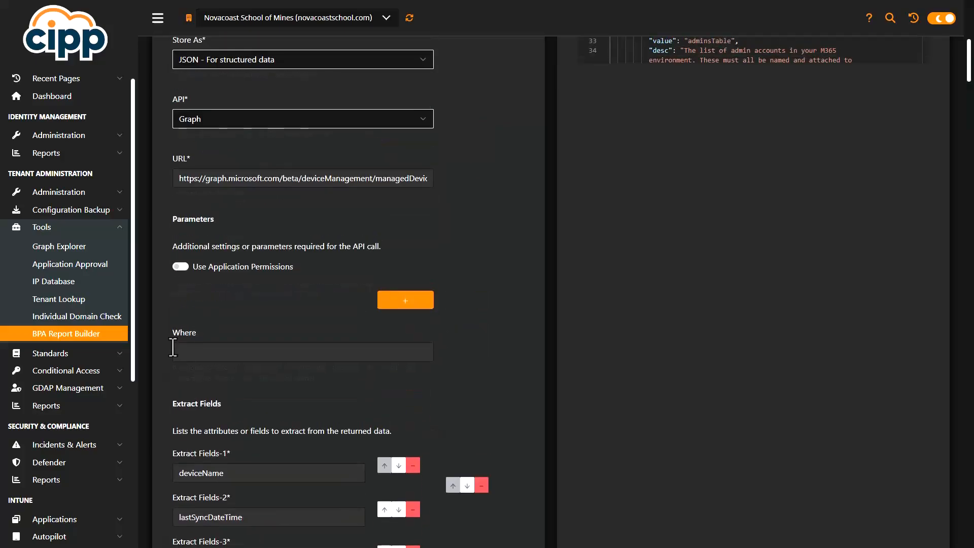
Open the Best Practice Analyser, retrieve the "CIPP Best Practices v1.5 - Table view" report and review its columns across the tenants.
click(50, 353)
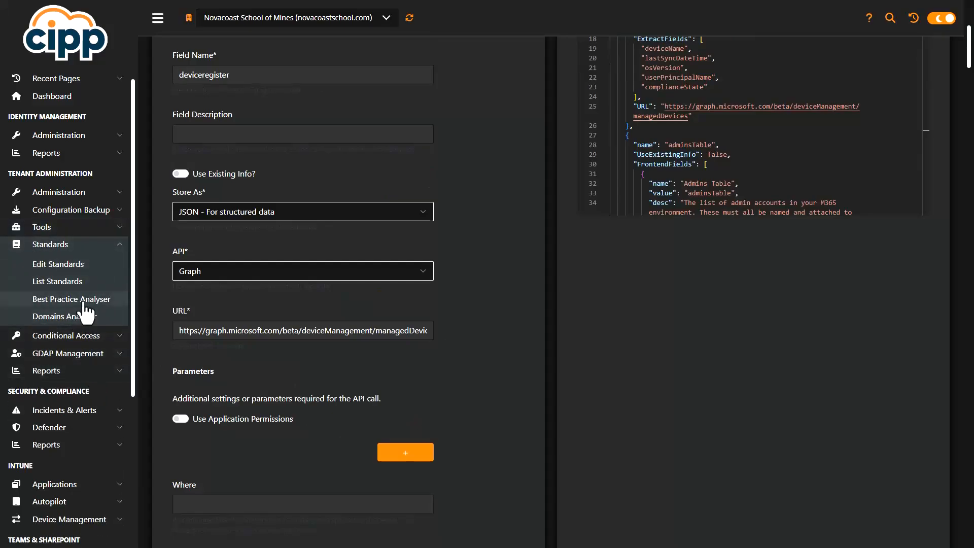
click(28, 300)
click(324, 105)
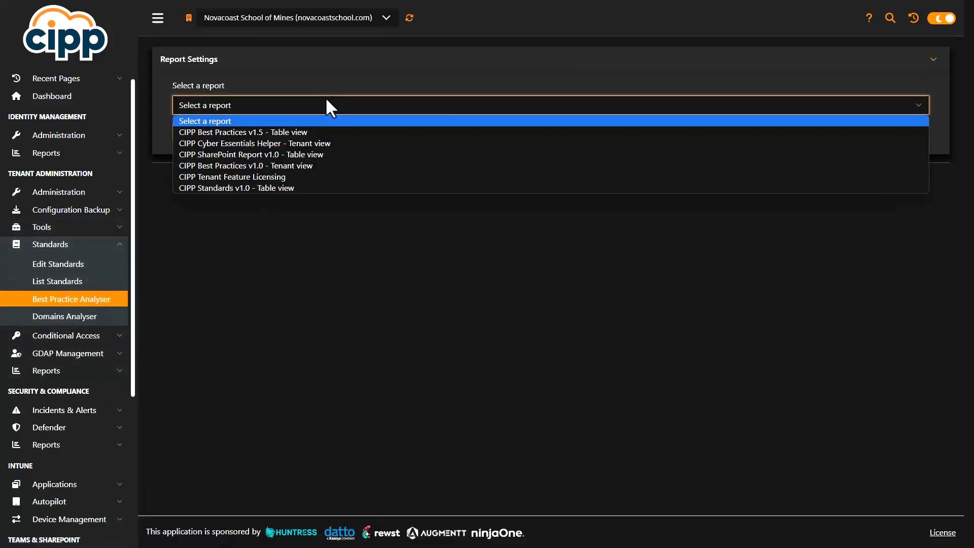
click(260, 133)
click(243, 132)
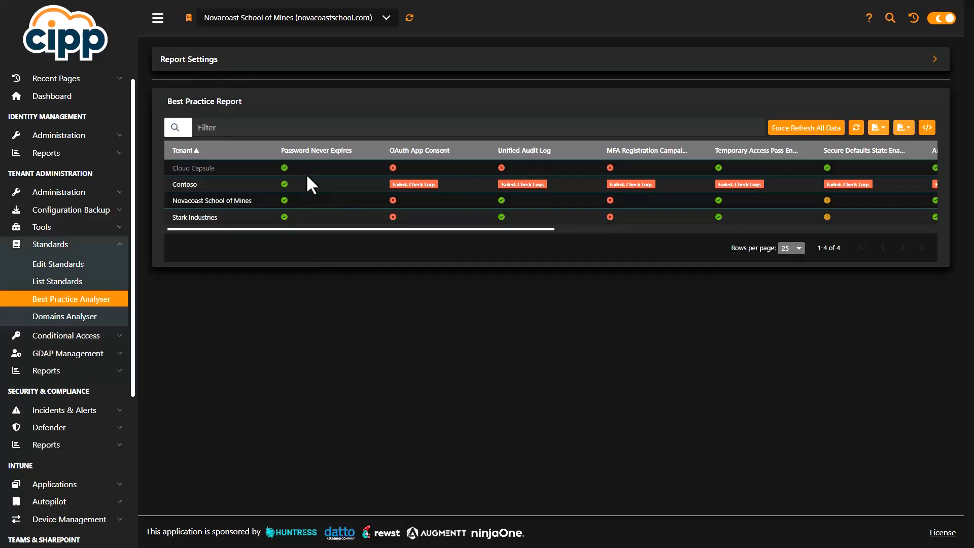
drag(519, 230, 226, 213)
Retrieve the "CIPP Cyber Essentials Helper - Tenant view" report and look through its device, admin, Defender, app and user registration tables.
click(87, 300)
click(298, 78)
click(245, 106)
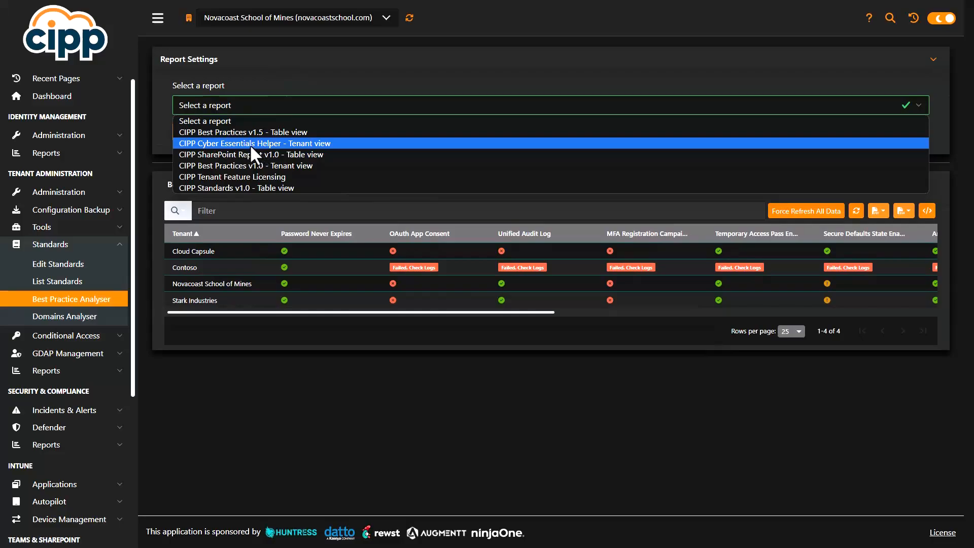
click(211, 144)
click(214, 128)
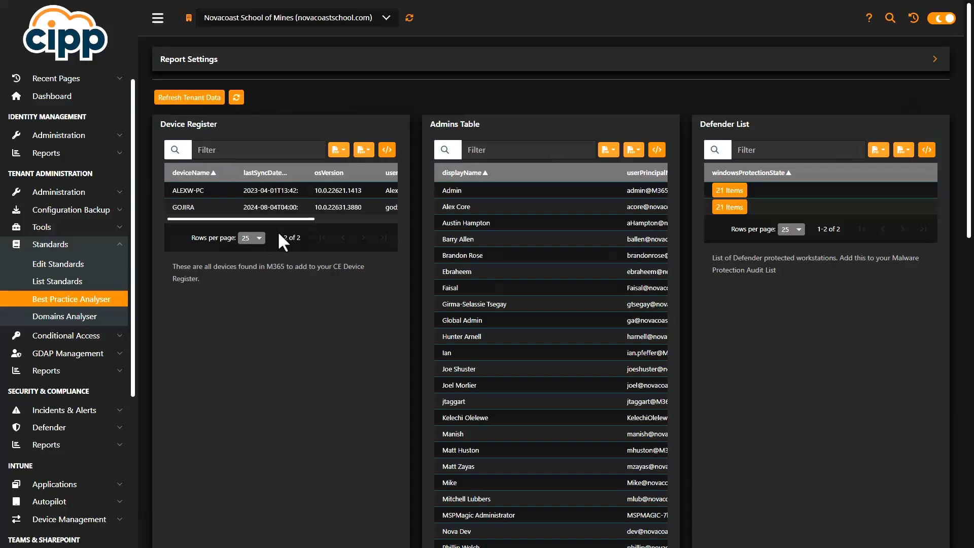
scroll(542, 212, down, 9)
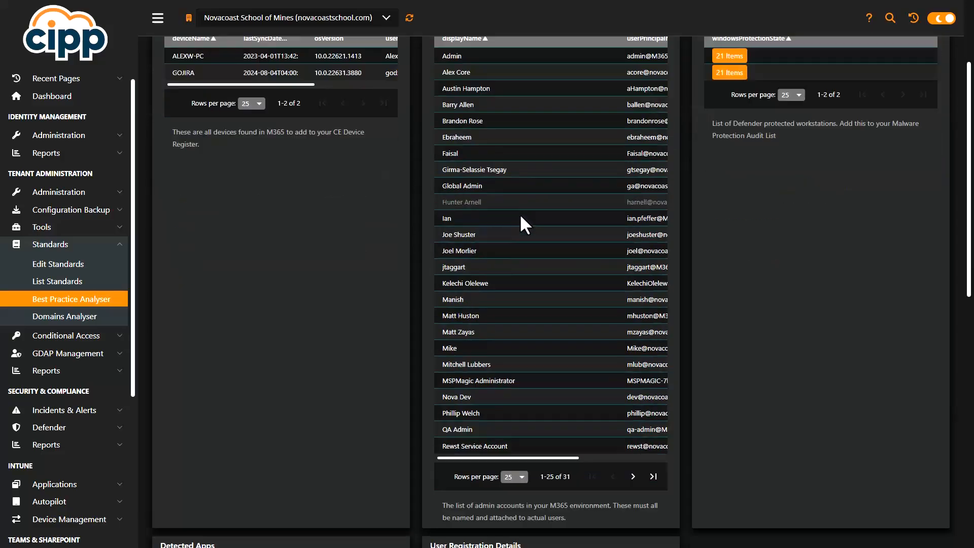
scroll(500, 212, down, 5)
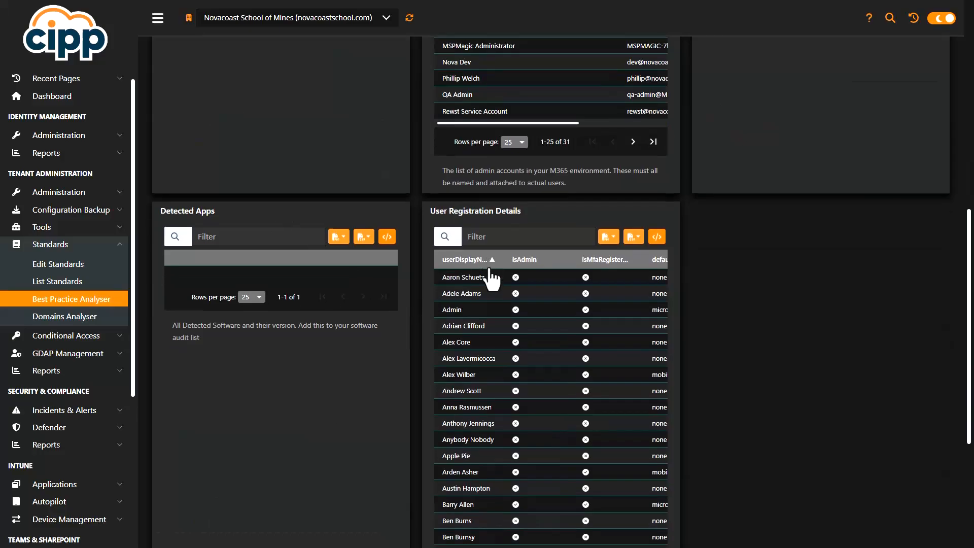
scroll(355, 319, up, 14)
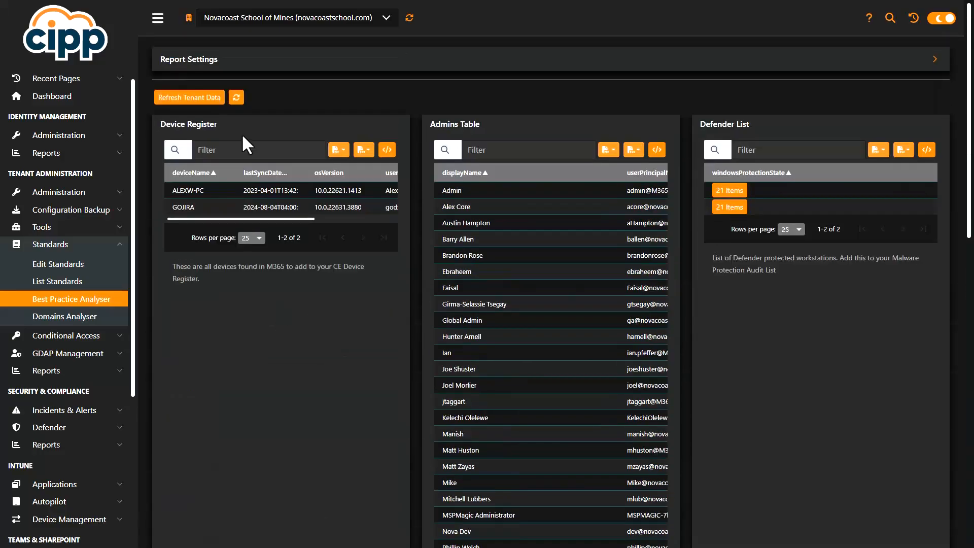
Look over the other reports available in the Best Practice Analyser without choosing a different one.
click(178, 60)
click(248, 102)
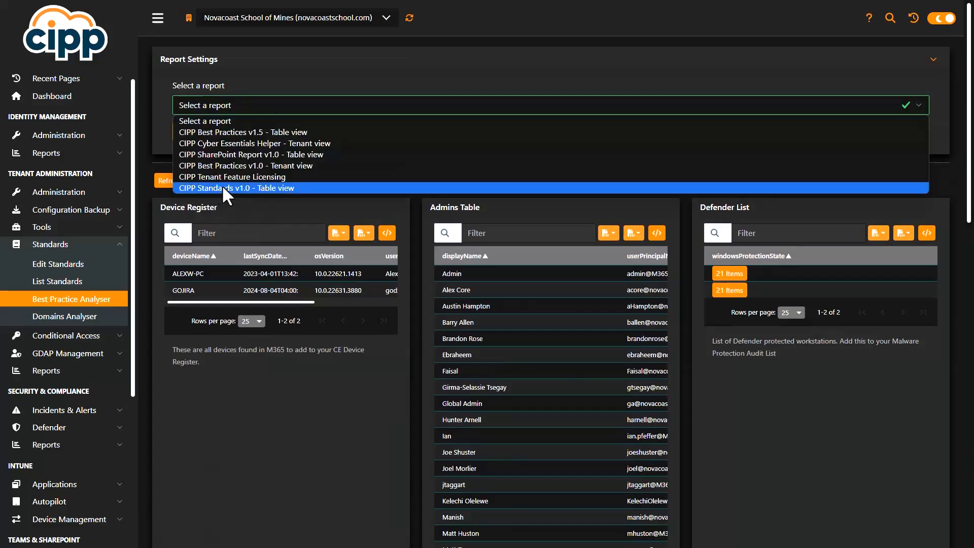
click(248, 87)
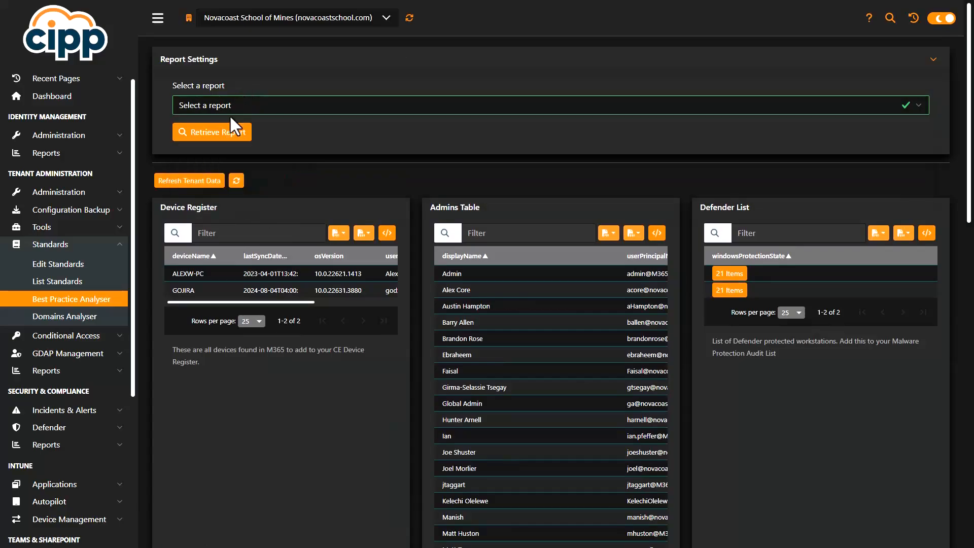
Open the Domains Analyser and review the security score, SPF, MX, DMARC, DNSSEC and DKIM columns for the tenant's domains.
click(79, 314)
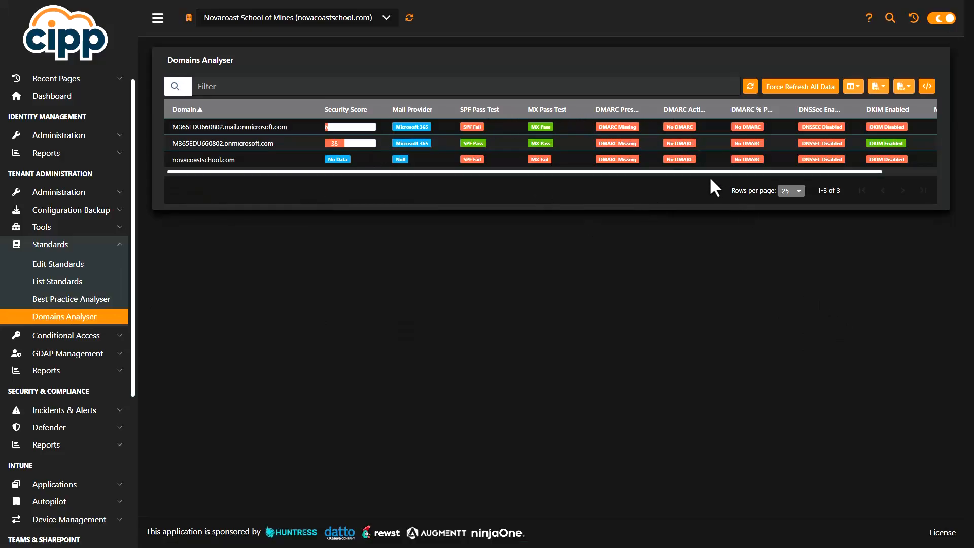
drag(696, 172, 833, 172)
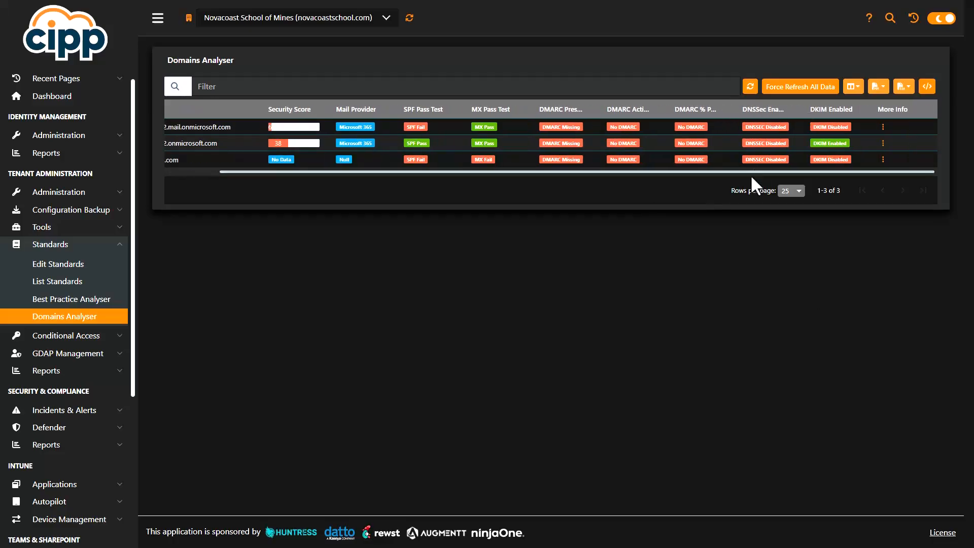
drag(750, 172, 480, 208)
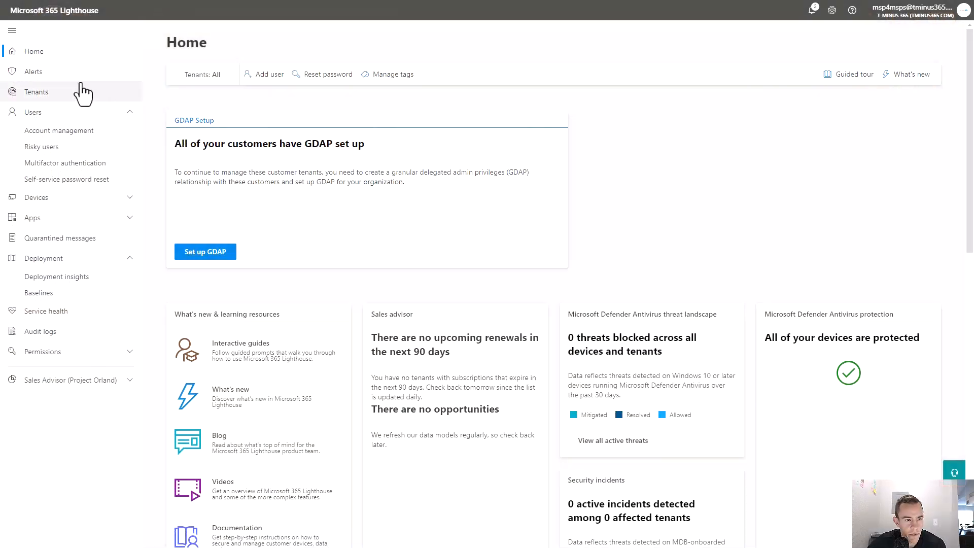
In Microsoft 365 Lighthouse, review the active alerts and the existing alert rules.
click(76, 74)
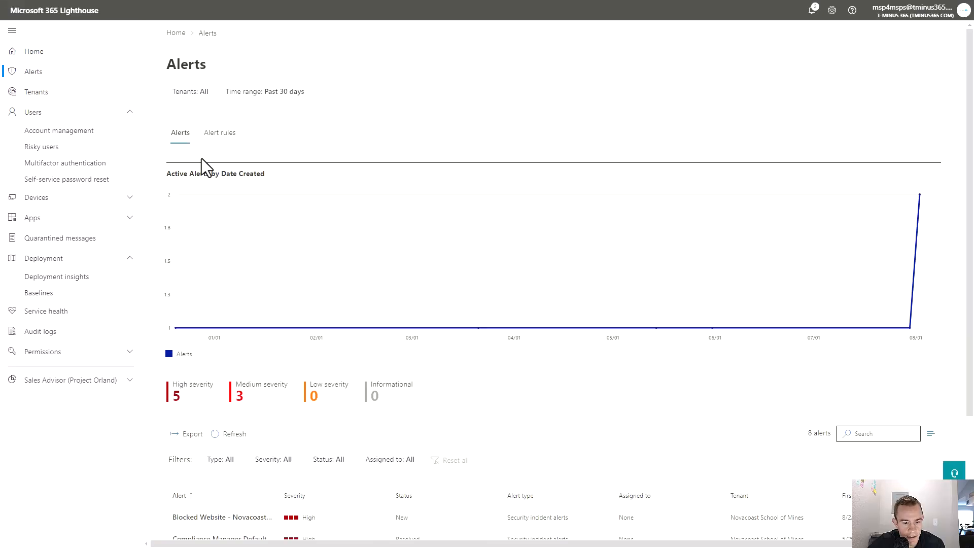
scroll(203, 160, down, 3)
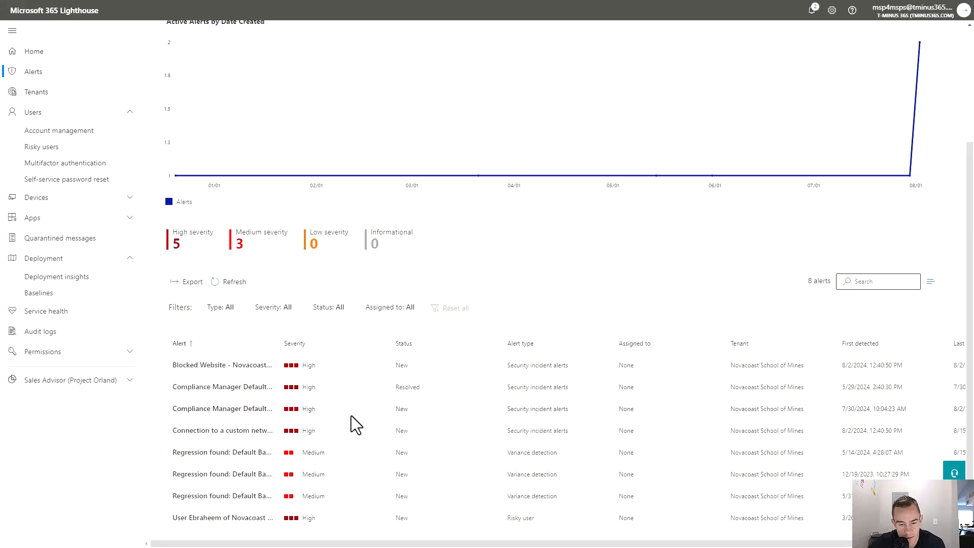
scroll(353, 414, up, 3)
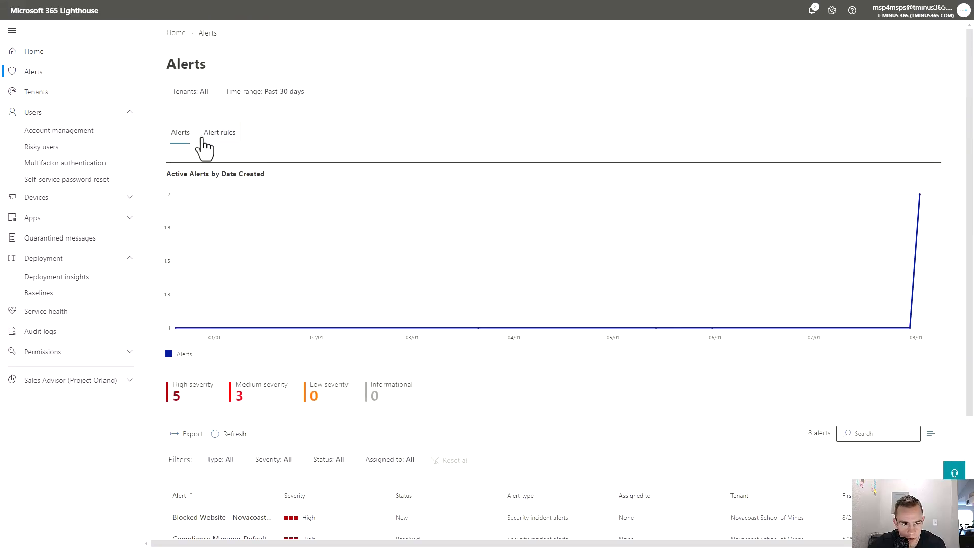
click(220, 134)
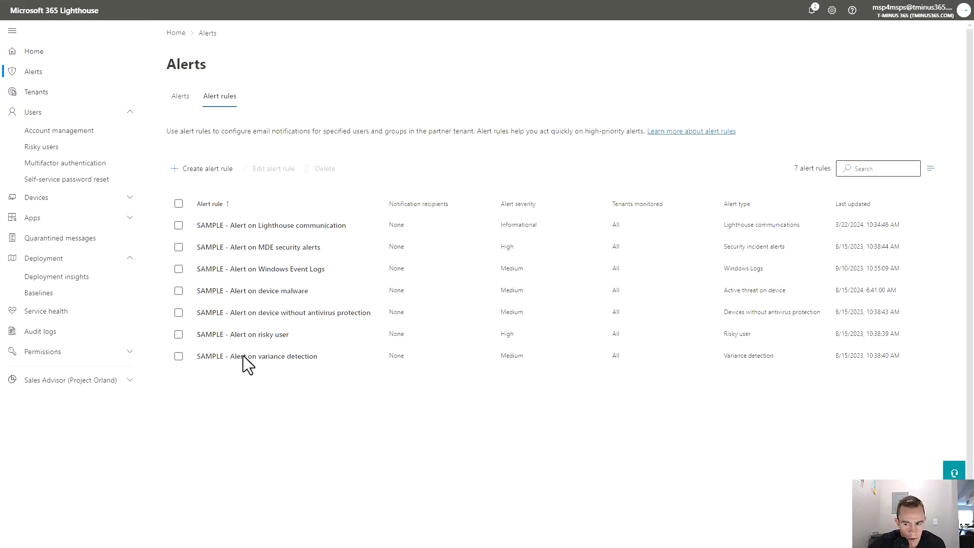
Start a new alert rule named "Test" with the alert type Risky user and continue to its settings.
click(209, 169)
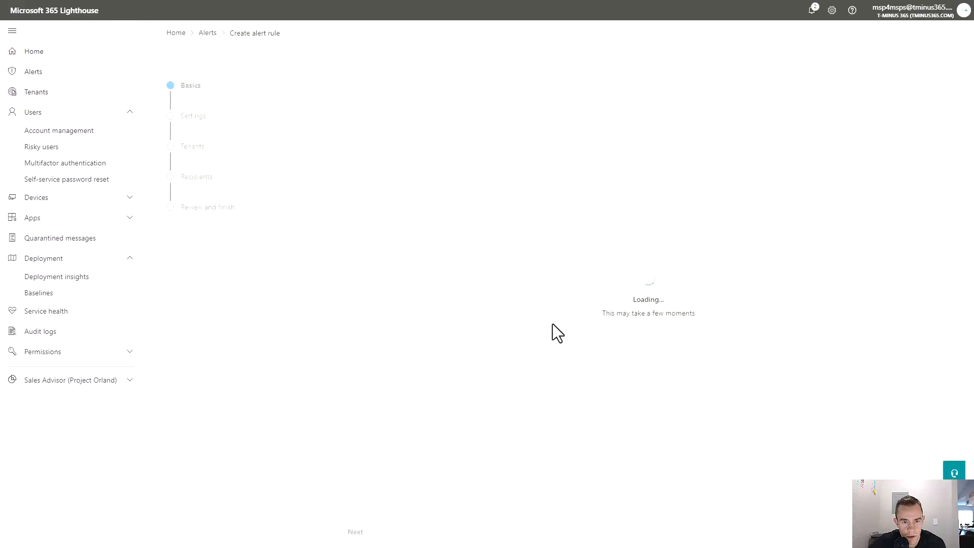
click(502, 172)
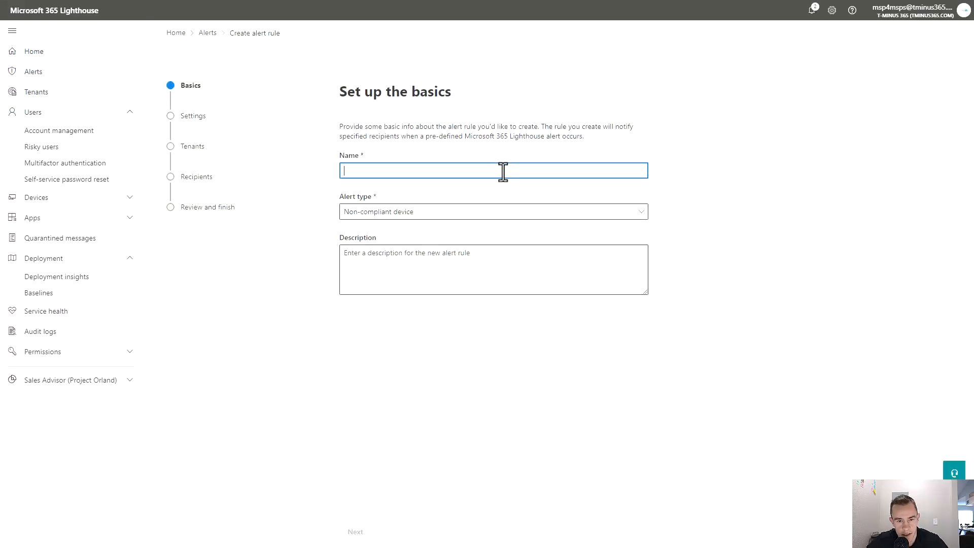
text(Test)
click(476, 218)
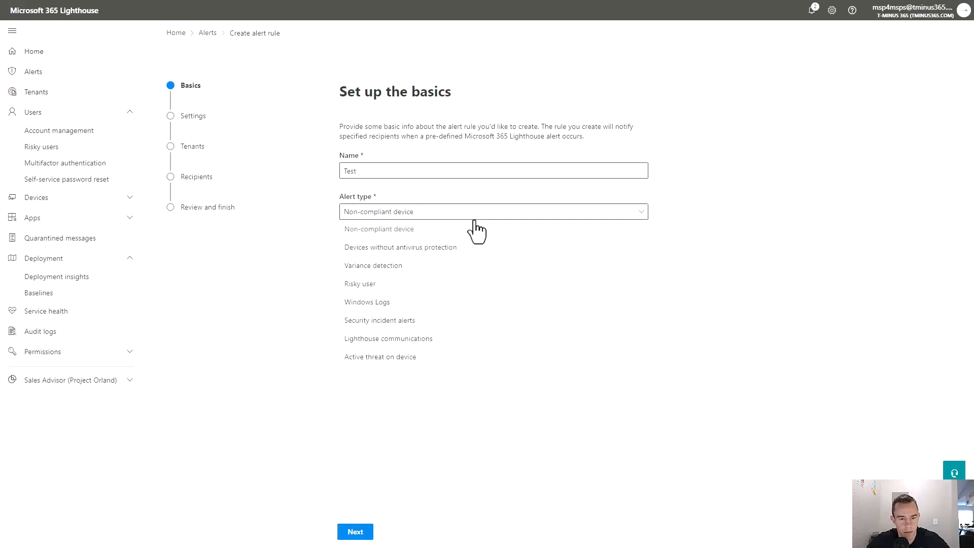
click(388, 284)
click(355, 534)
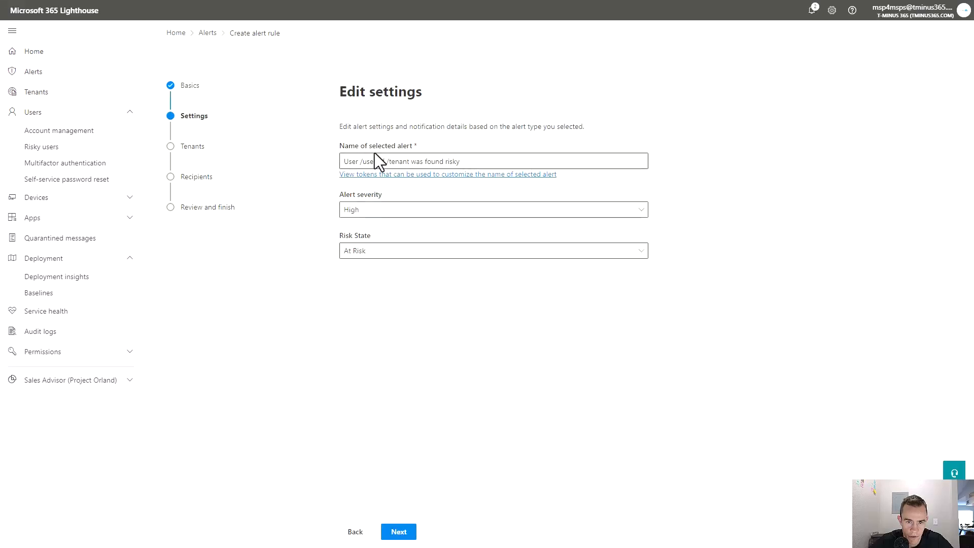
Examine the rule's alert name, severity and risk state, keeping High and At Risk, and leave all tenants selected for monitoring.
click(428, 161)
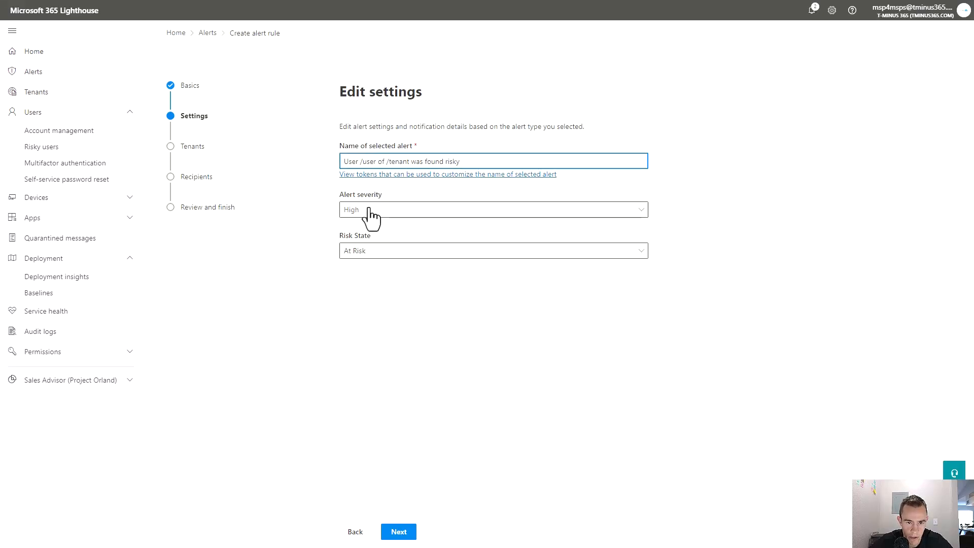
click(374, 252)
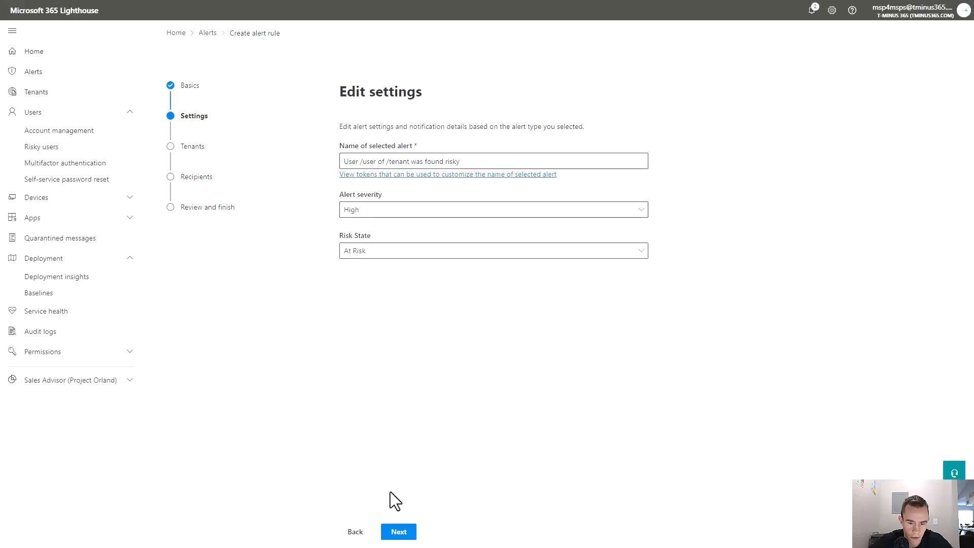
click(399, 533)
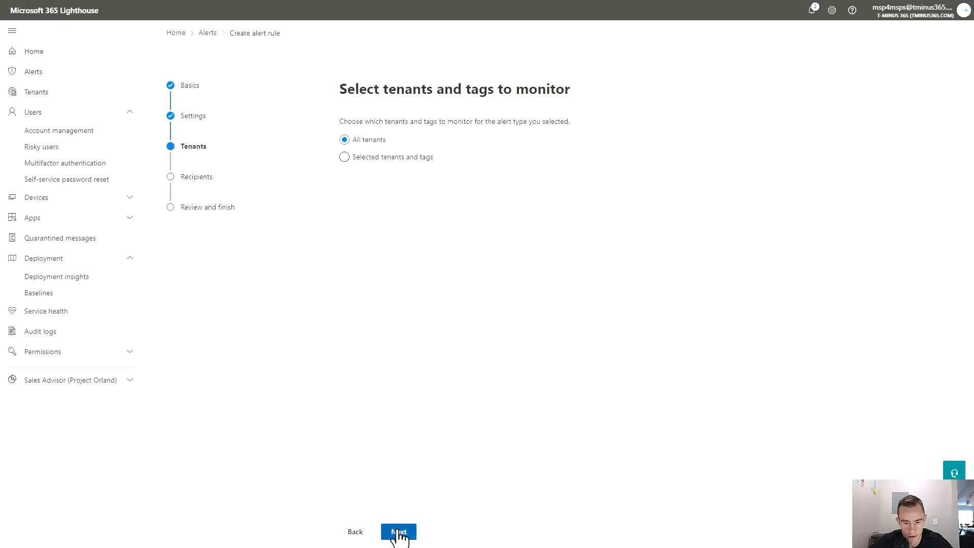
click(398, 532)
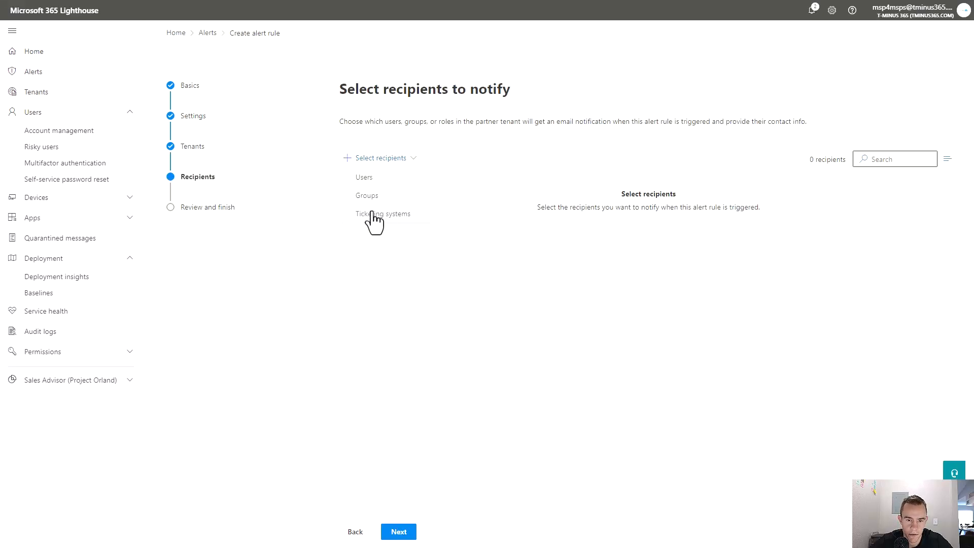
Examine the ticketing system recipient option, close it without adding an email address, and continue to the alert rule's review summary.
click(372, 213)
click(758, 96)
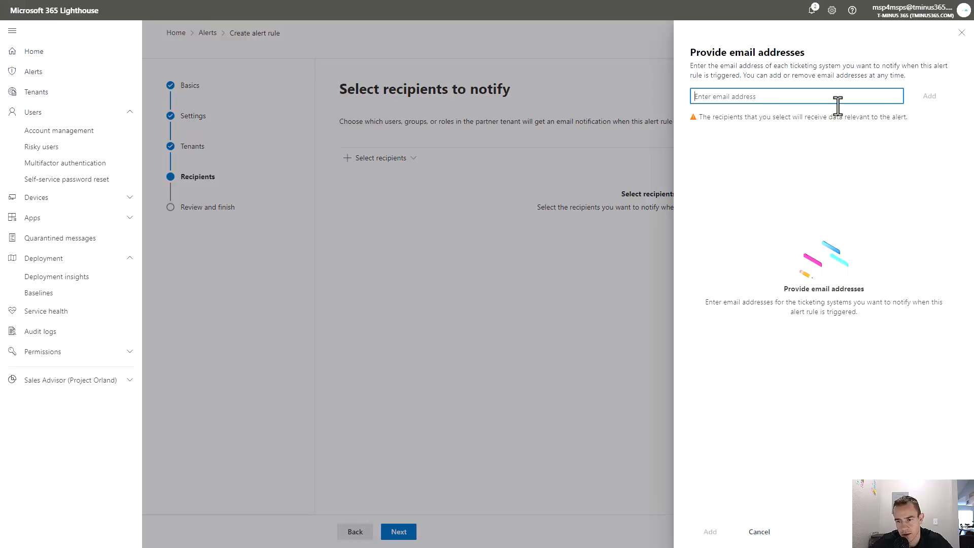
click(962, 33)
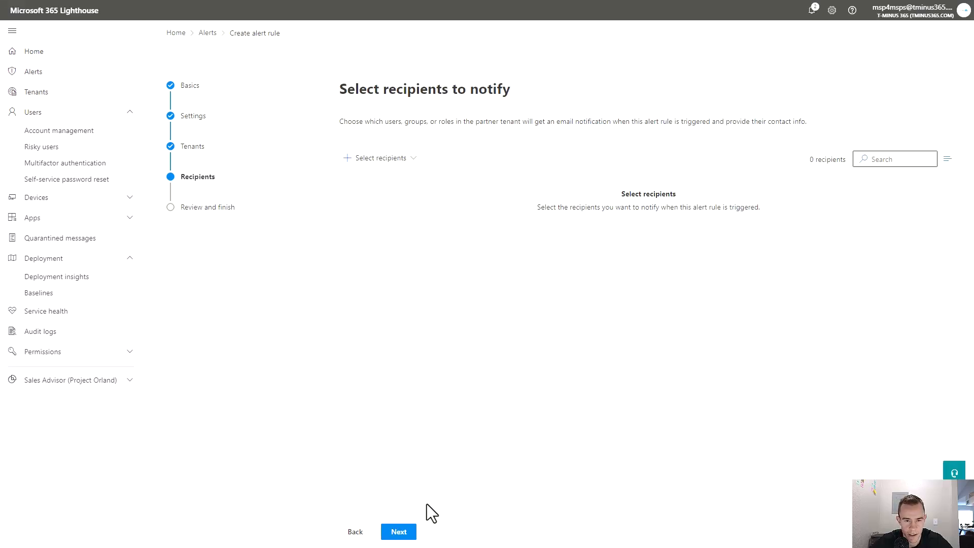
click(401, 536)
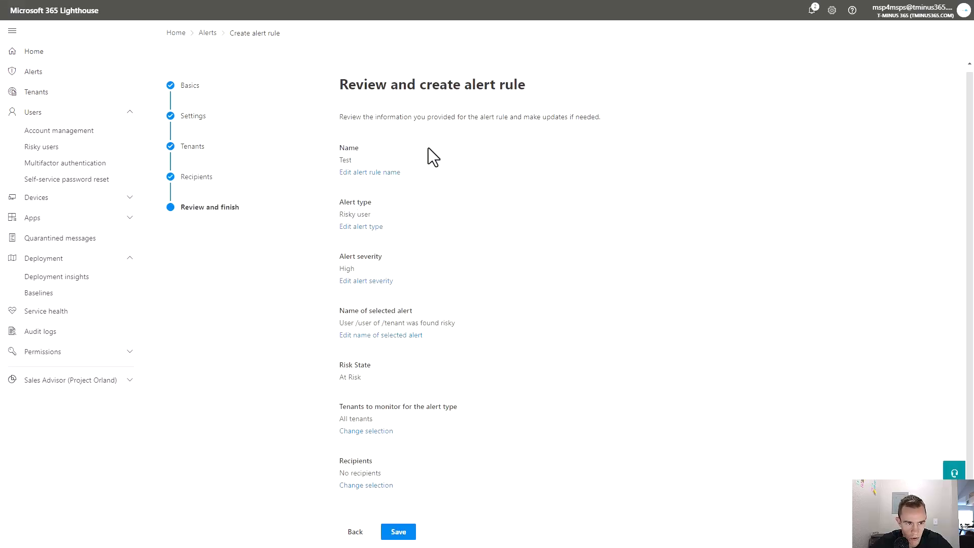
Leave the rule unsaved, return to the active alerts and open the details of the Blocked Website alert.
click(83, 80)
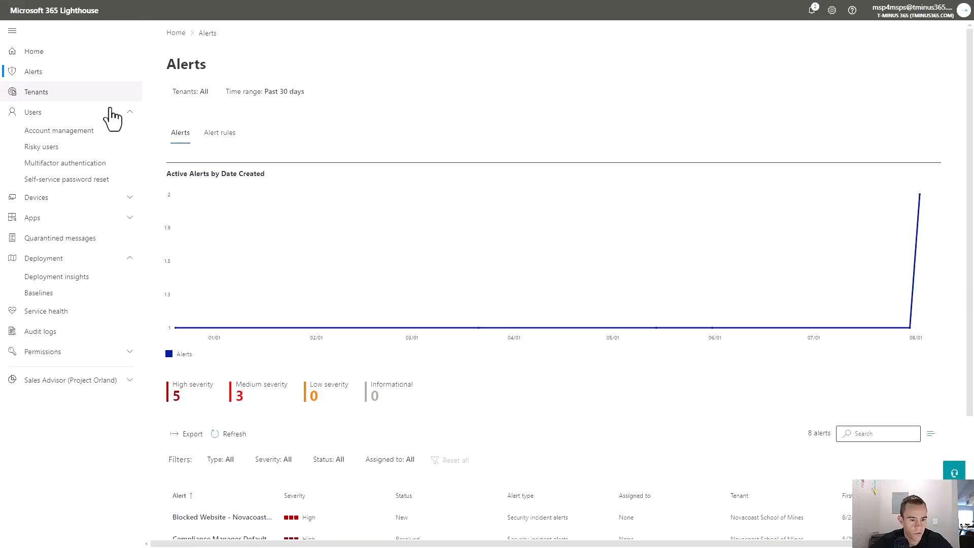
scroll(310, 459, down, 3)
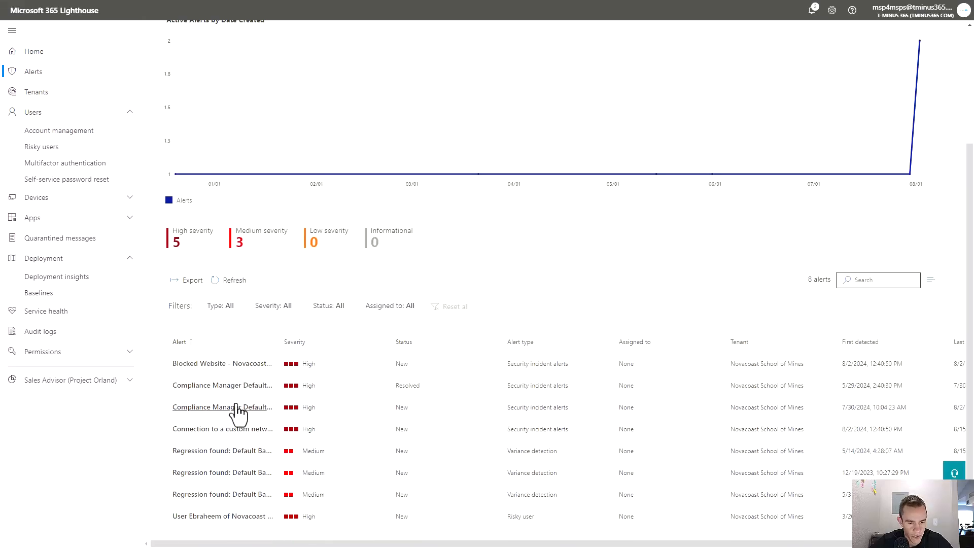
click(239, 364)
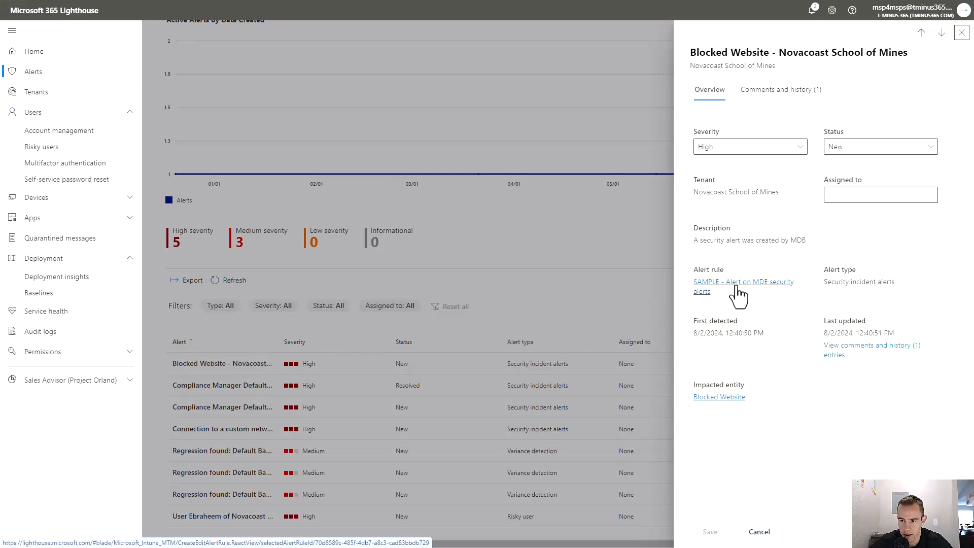
Examine the Blocked Website alert's severity and status options, assignee field, and comments and history, without changing anything.
click(768, 150)
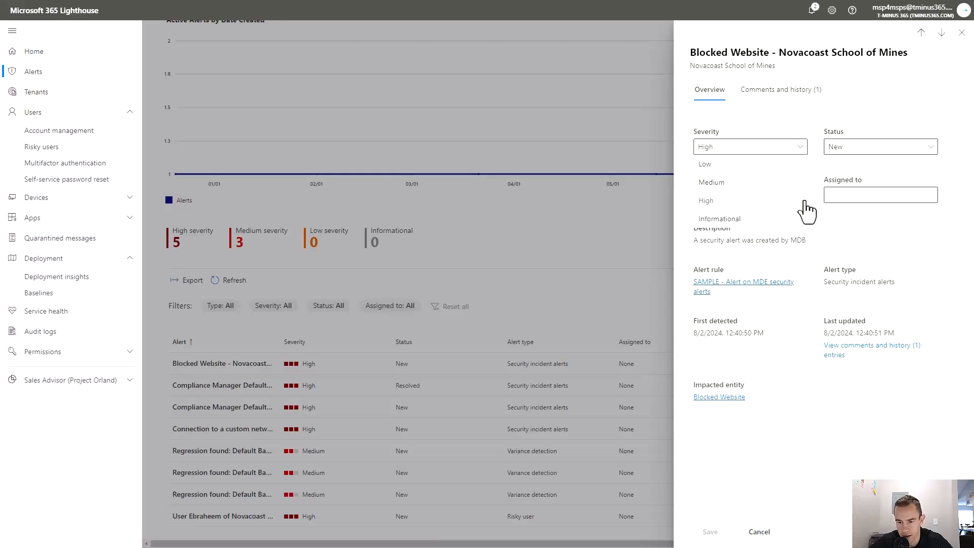
click(837, 150)
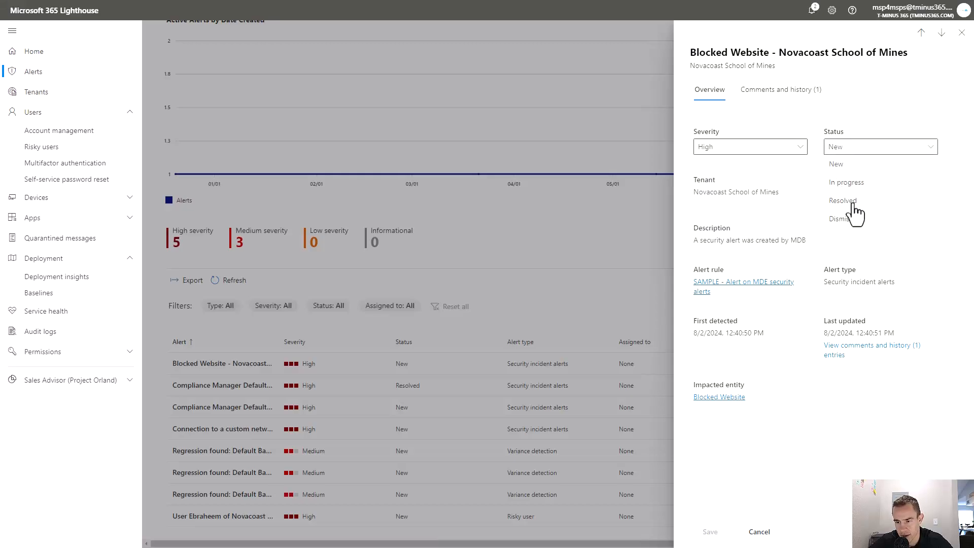
click(853, 145)
click(863, 195)
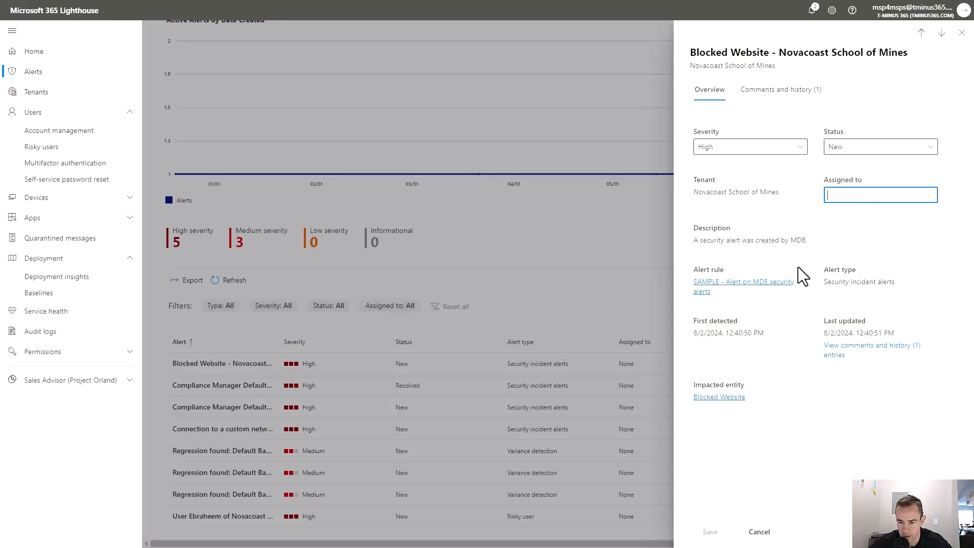
click(765, 93)
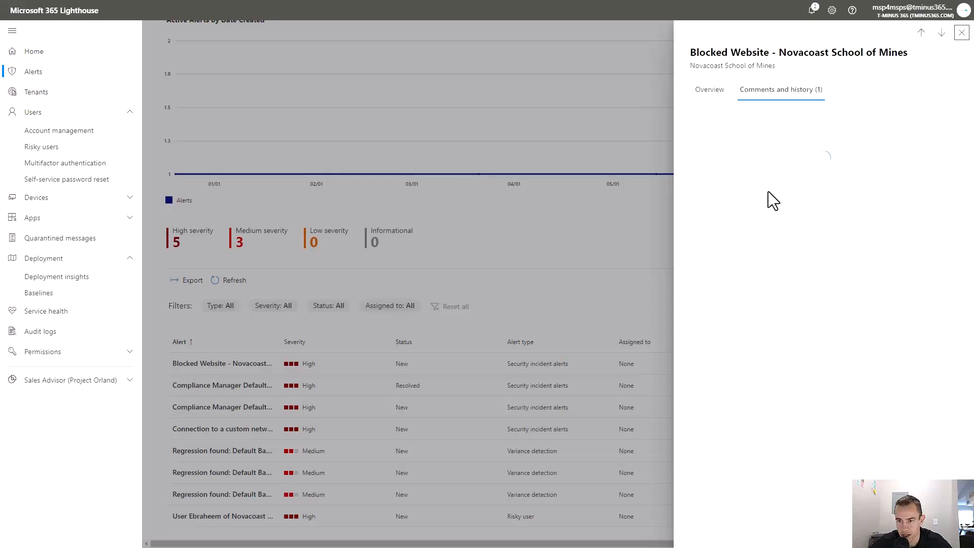
click(768, 191)
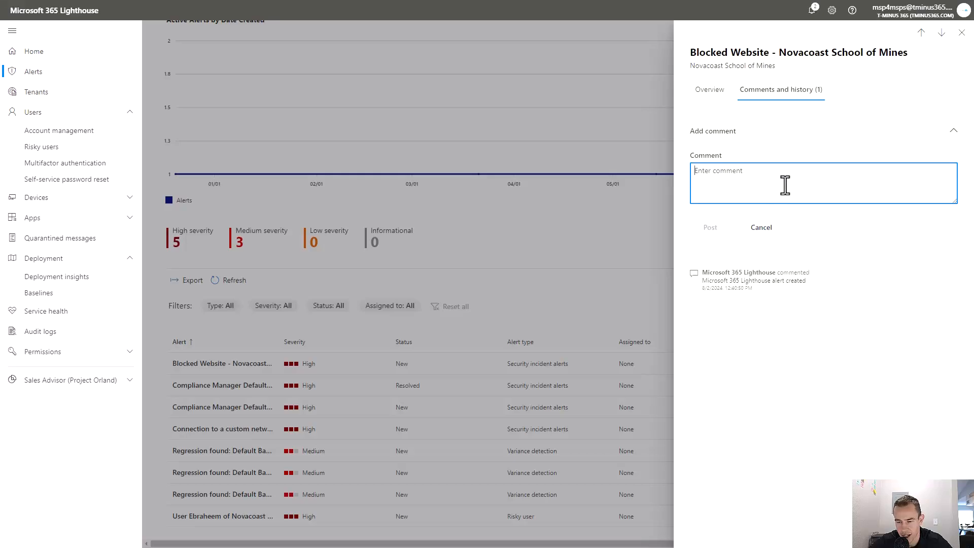
click(713, 91)
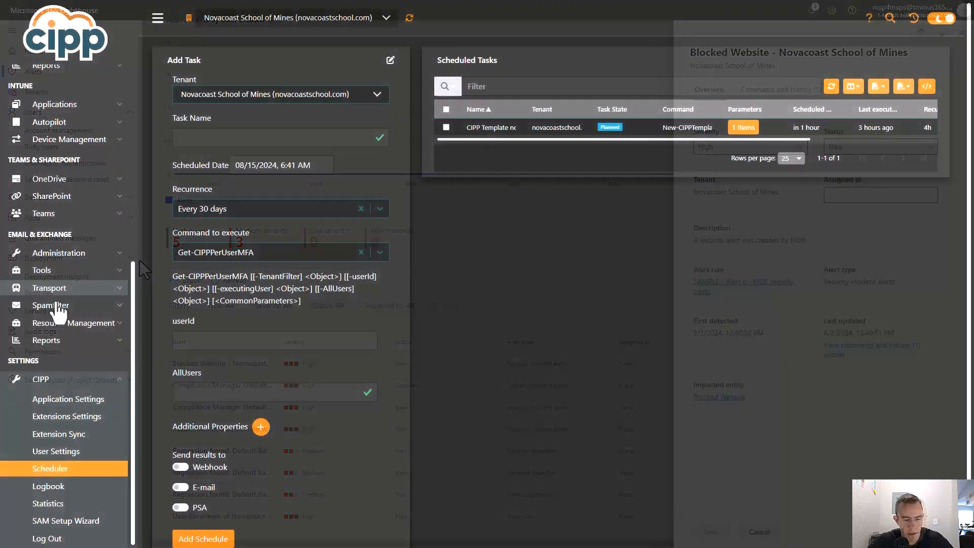
Switch to CIPP, open the security alerts list, examine the Blocked Website alert's details and available actions, and close them.
scroll(62, 328, up, 1)
scroll(62, 329, up, 5)
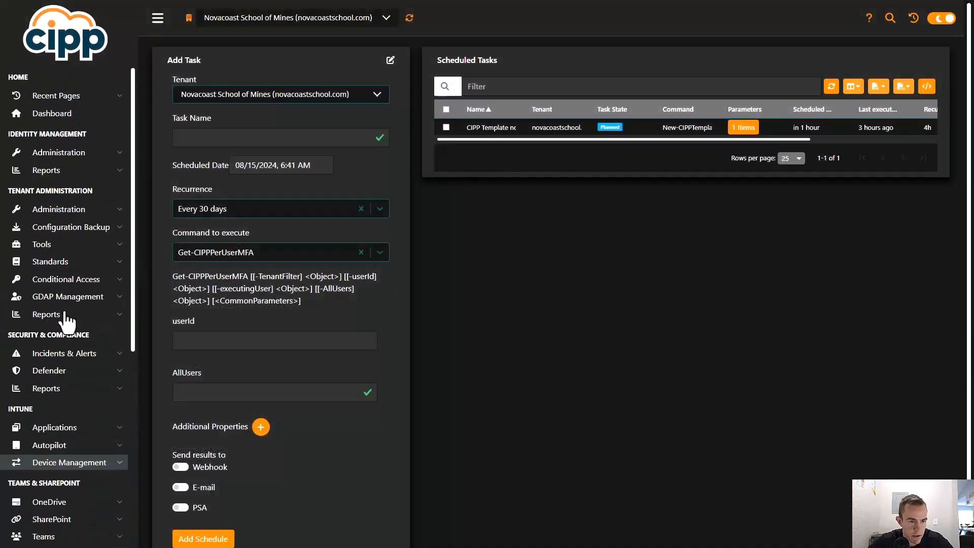
scroll(76, 259, down, 2)
click(76, 252)
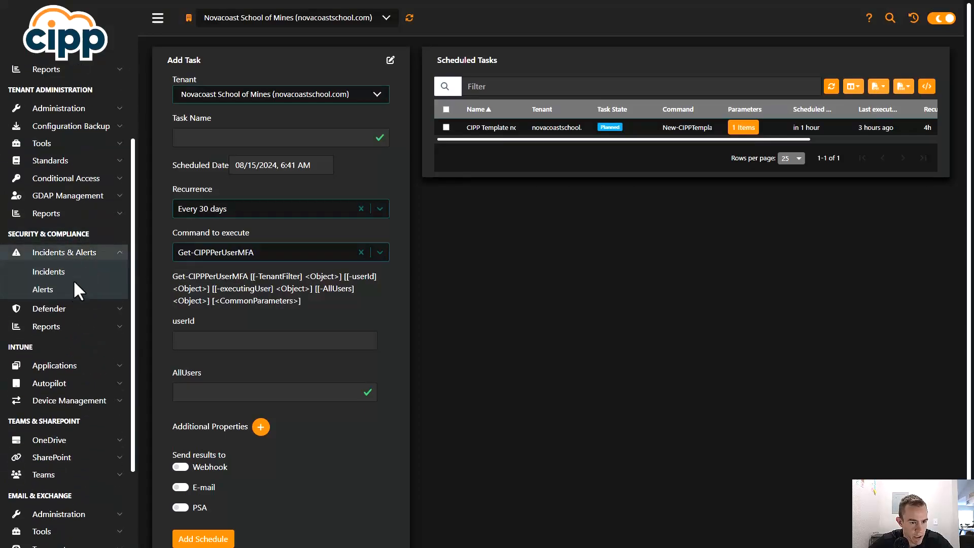
click(57, 291)
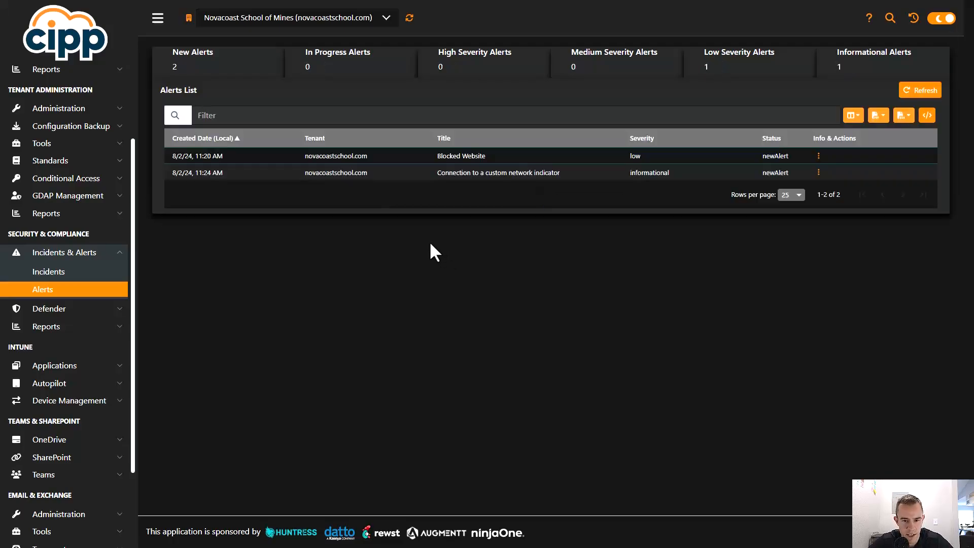
click(818, 155)
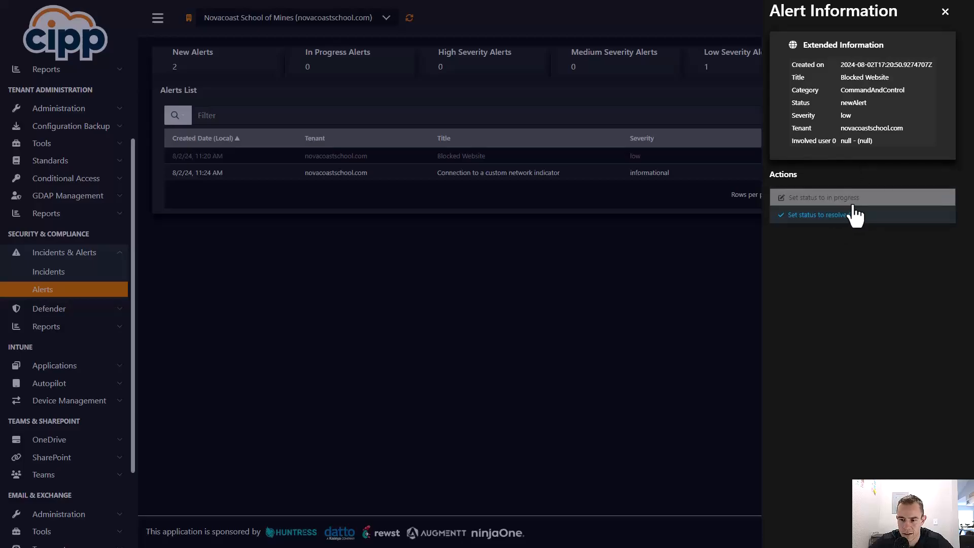
click(951, 17)
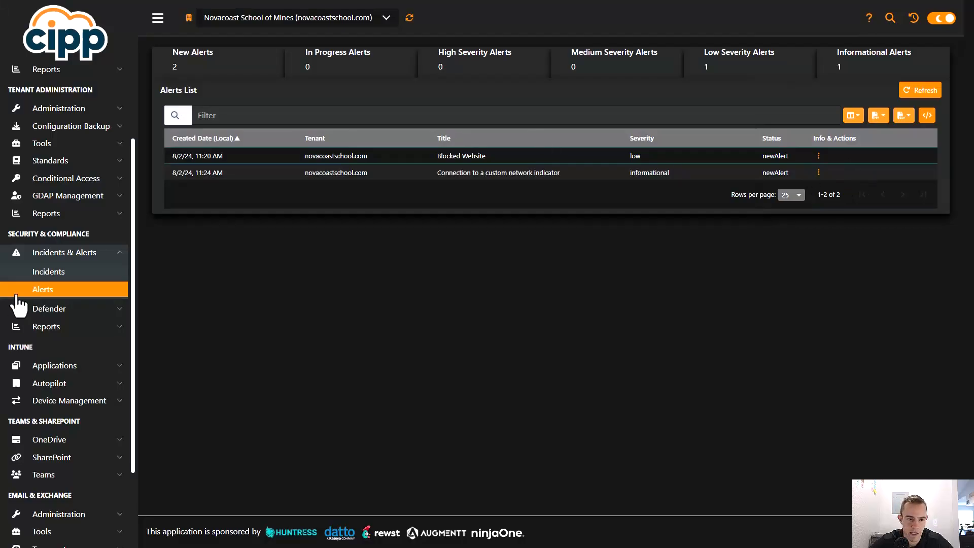
Open the security incidents list, examine the actions and classification options of incident 45, and close its details without changes.
click(75, 274)
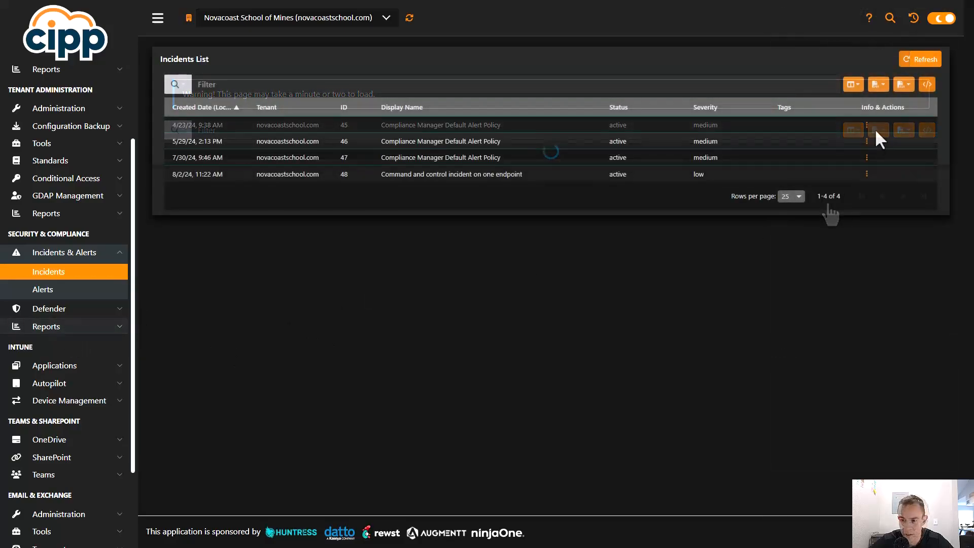
click(868, 127)
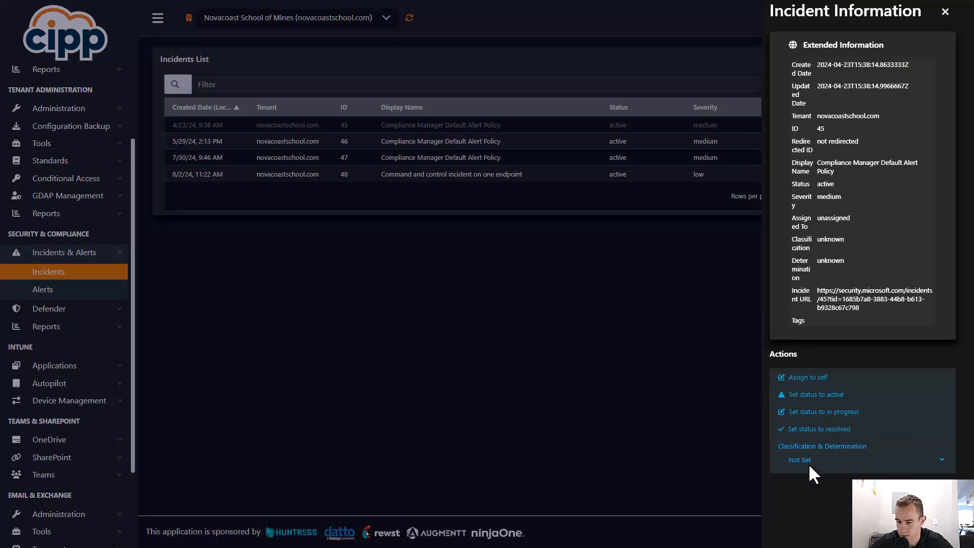
click(823, 457)
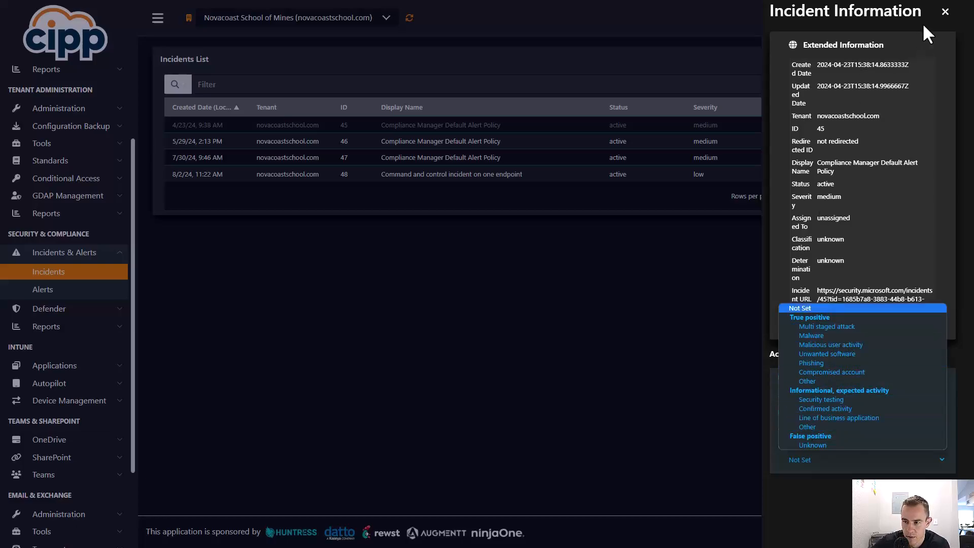
click(945, 11)
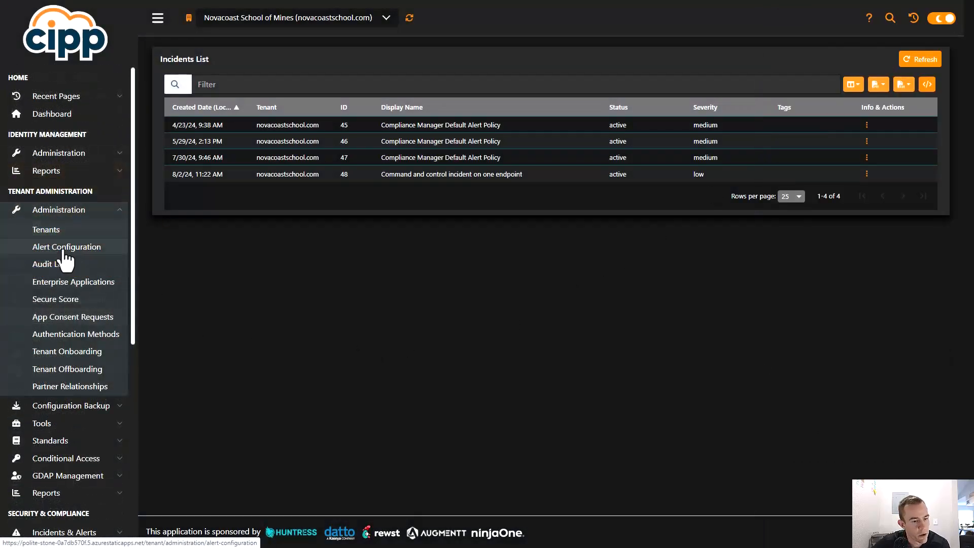
Open the tenant alert configuration and start a new Audit Log Alert.
click(64, 248)
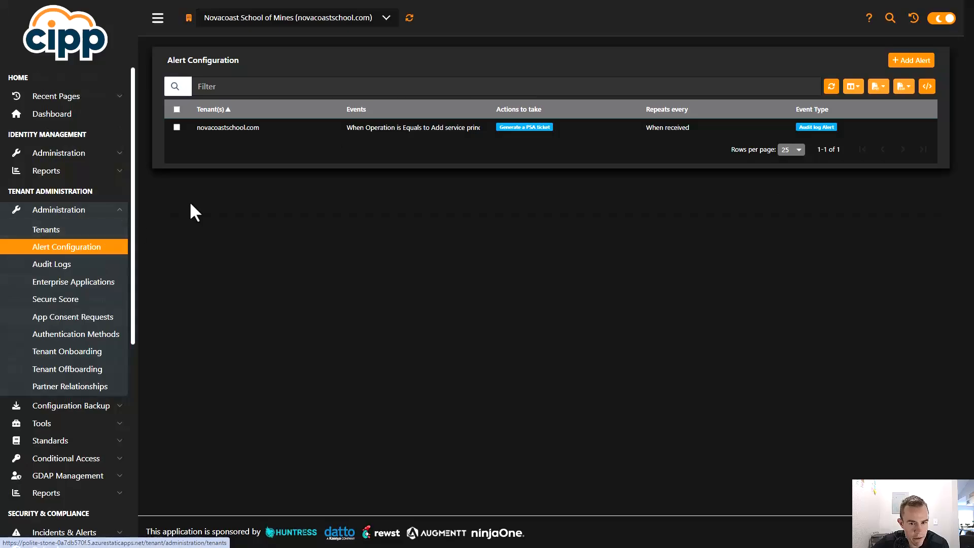
click(912, 62)
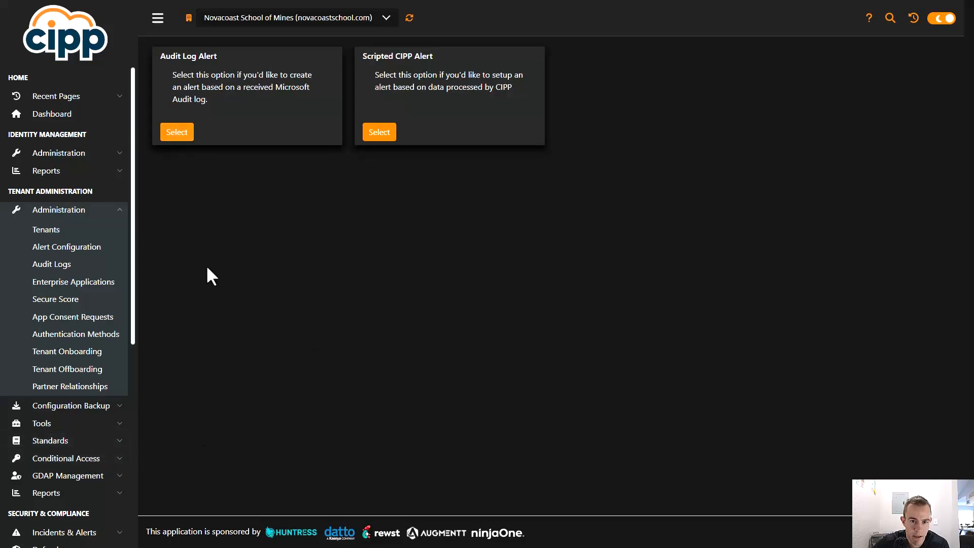
drag(380, 88, 543, 107)
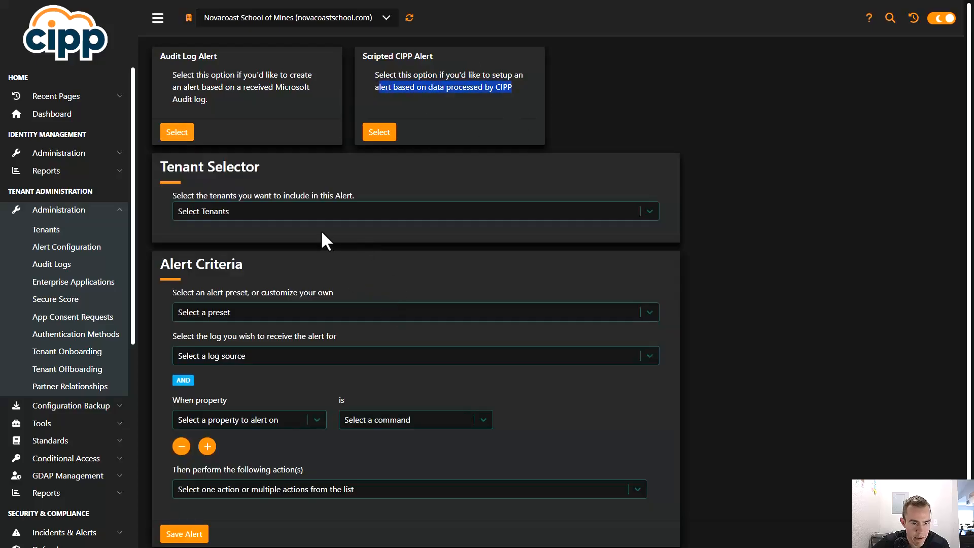
scroll(322, 211, down, 1)
Examine the audit log alert presets covering inbox rules, admin roles, MFA, sign-ins and service principals, leaving the preset unselected.
click(382, 274)
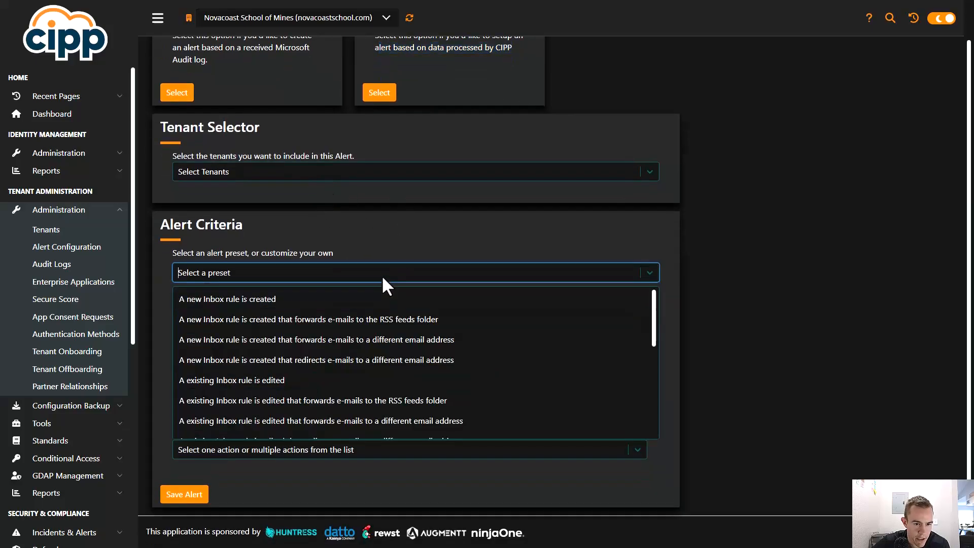
scroll(361, 330, down, 5)
scroll(379, 366, down, 1)
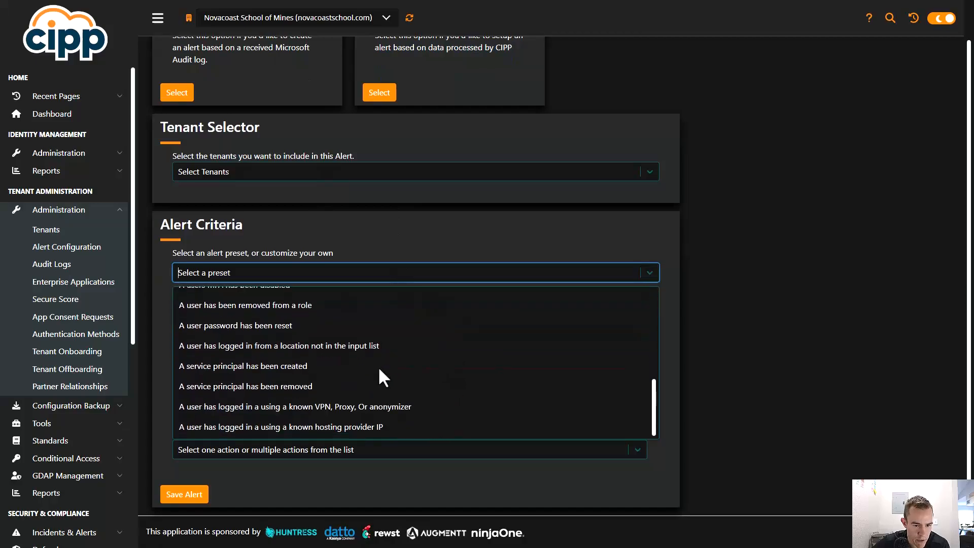
scroll(364, 360, up, 8)
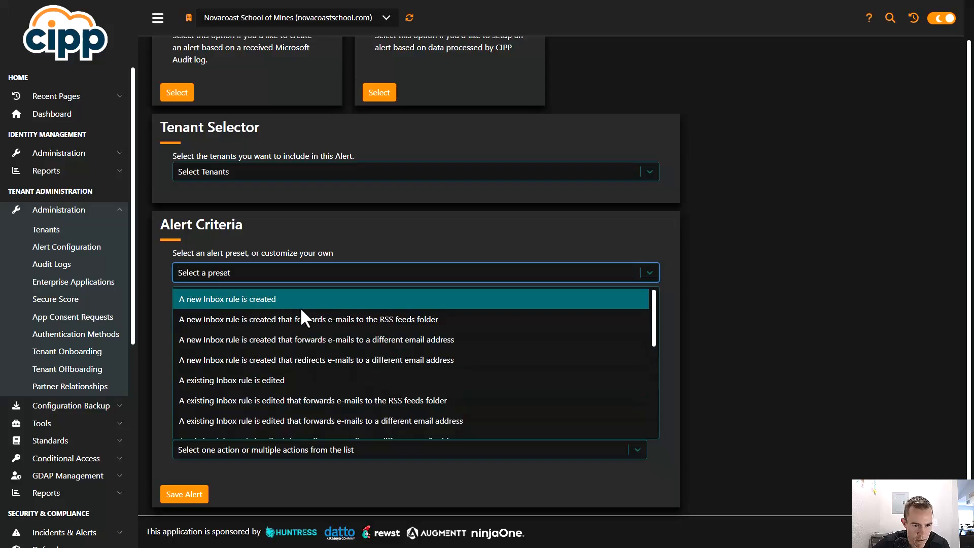
scroll(296, 370, down, 2)
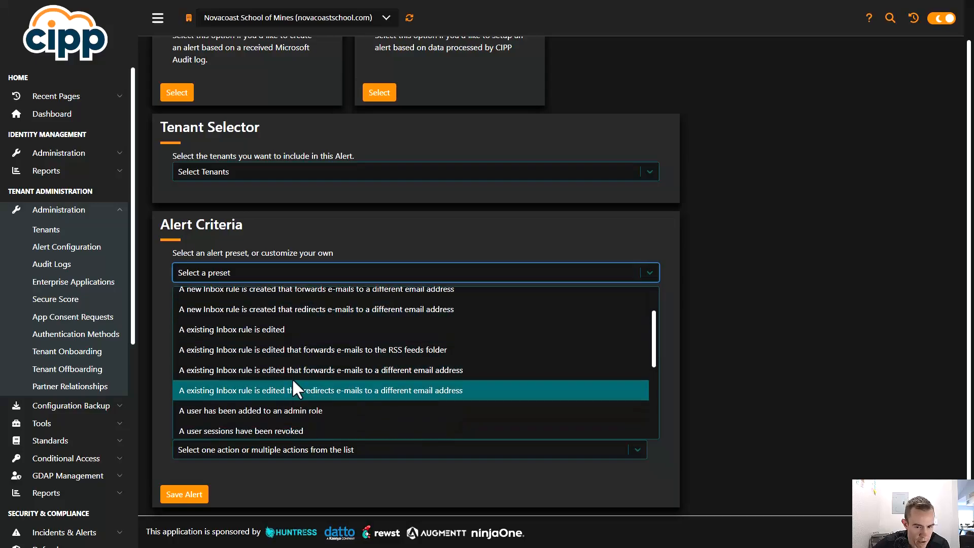
scroll(293, 378, down, 4)
scroll(294, 378, up, 5)
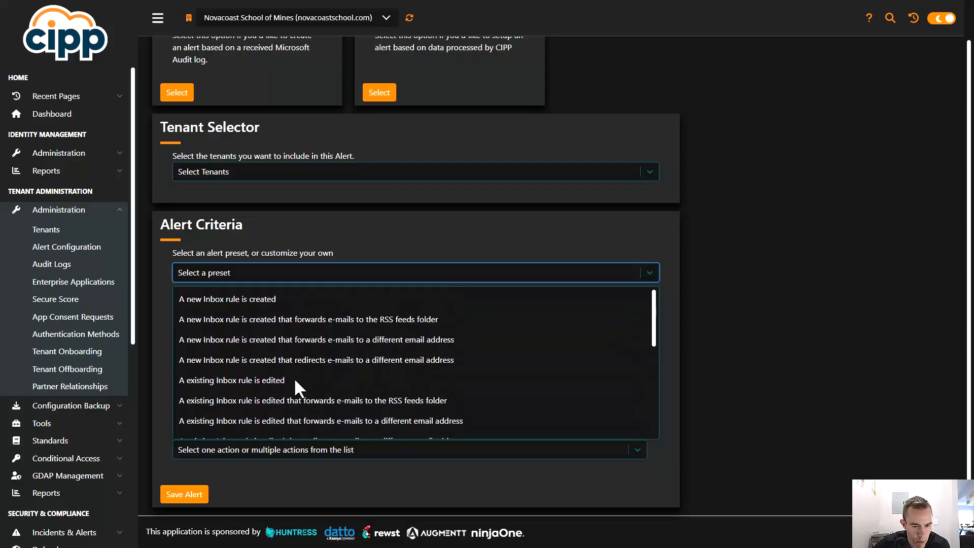
scroll(294, 377, down, 4)
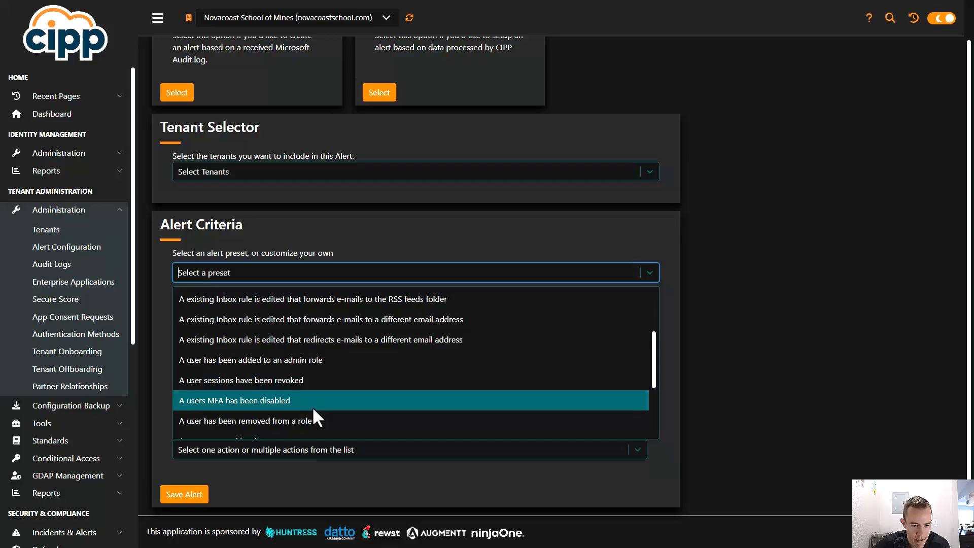
scroll(313, 410, down, 2)
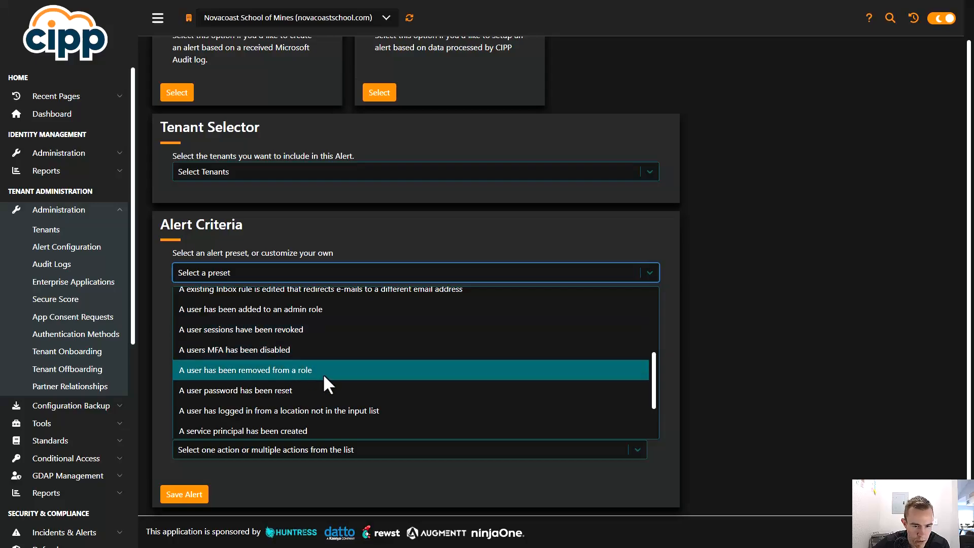
scroll(324, 383, down, 3)
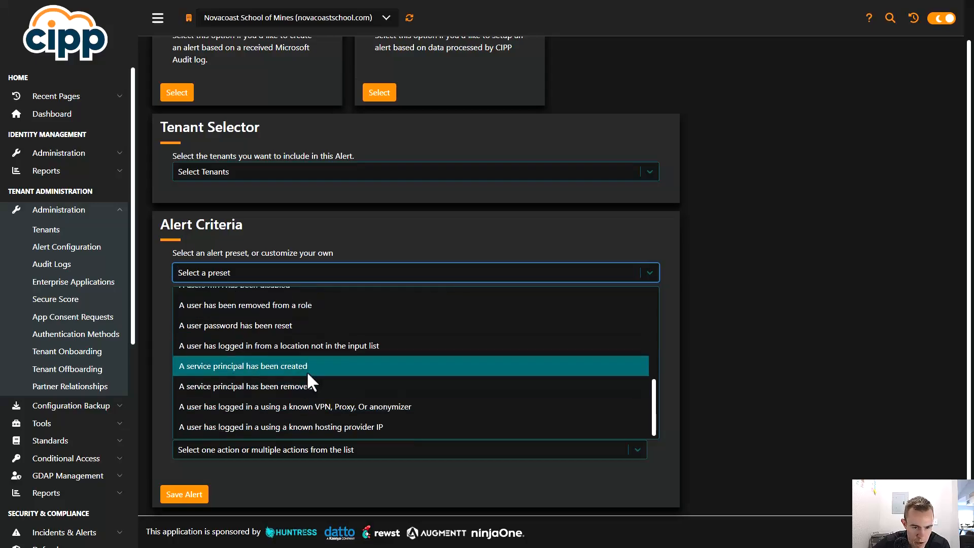
click(278, 279)
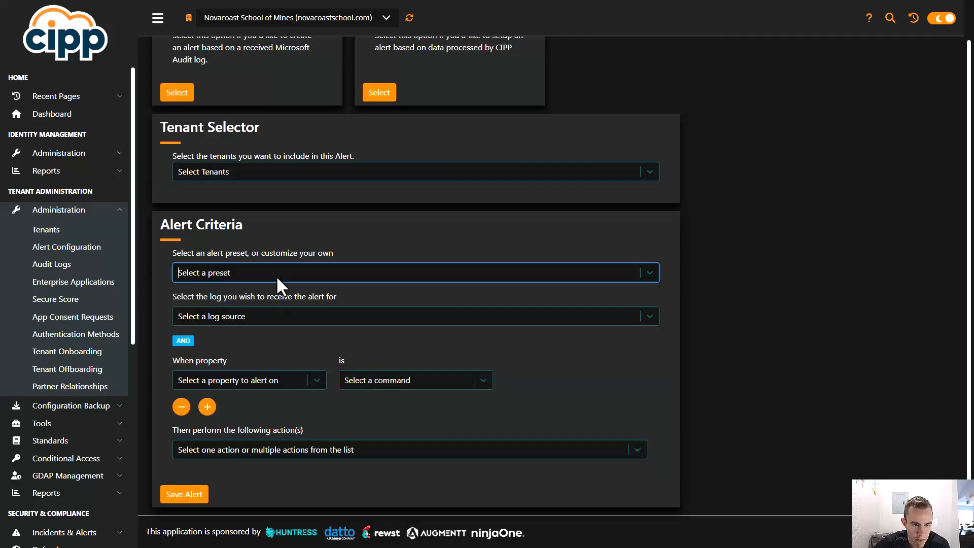
Set the log source of the new audit log alert to Azure AD.
click(269, 324)
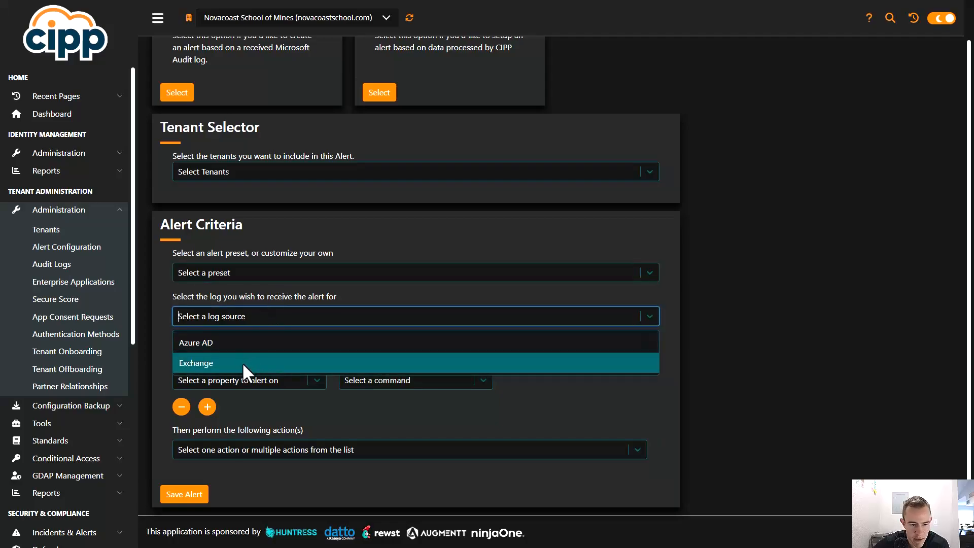
click(247, 343)
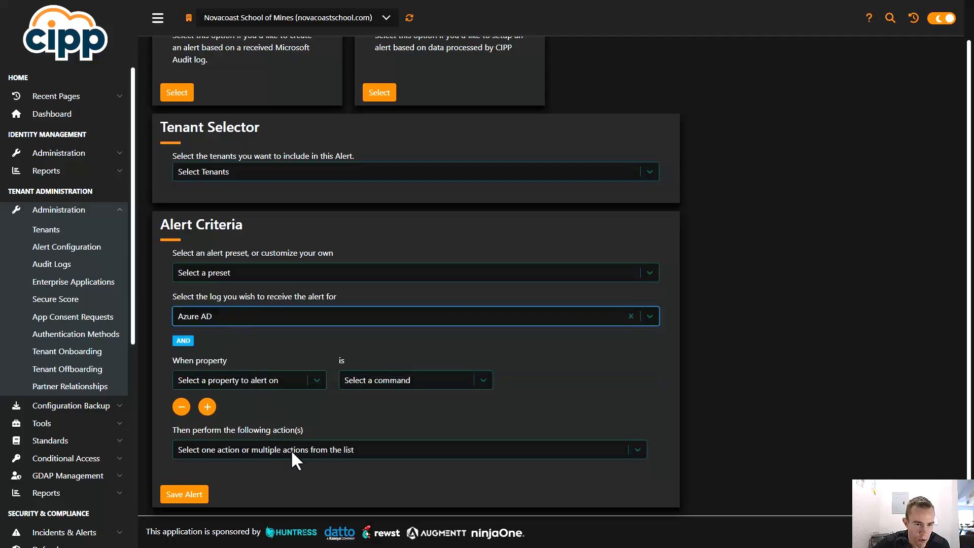
scroll(270, 455, up, 1)
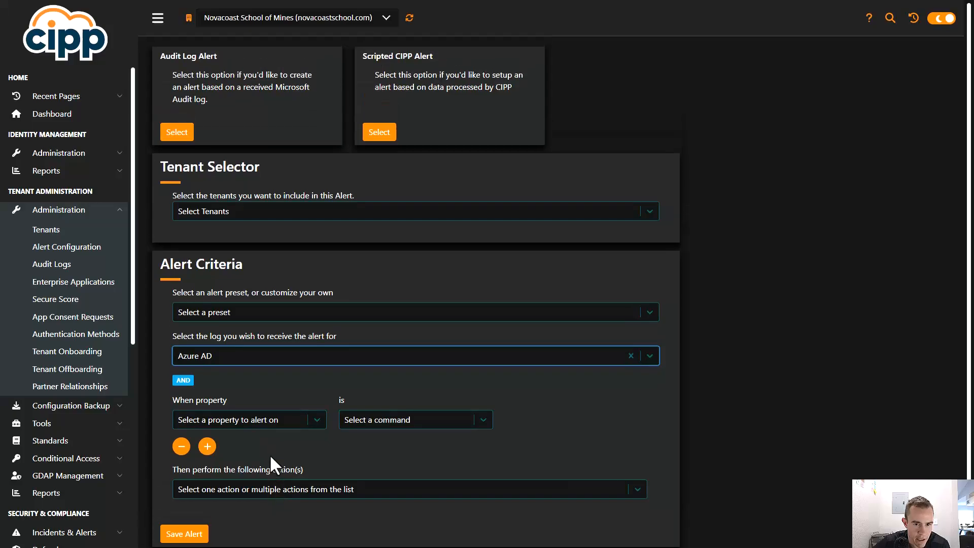
Examine the response actions available for the audit log alert, from BEC remediation to webhook generation, without choosing one.
click(235, 484)
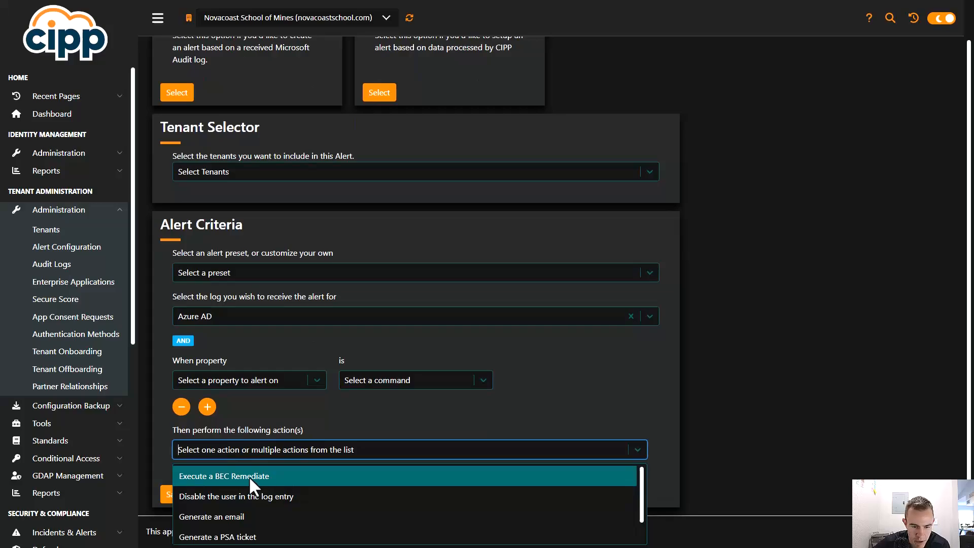
scroll(259, 478, down, 1)
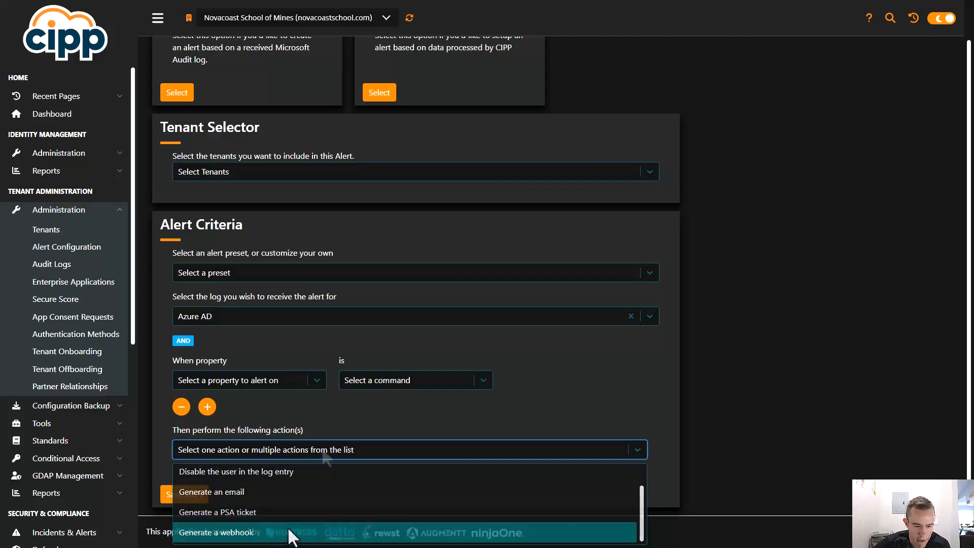
scroll(299, 503, up, 1)
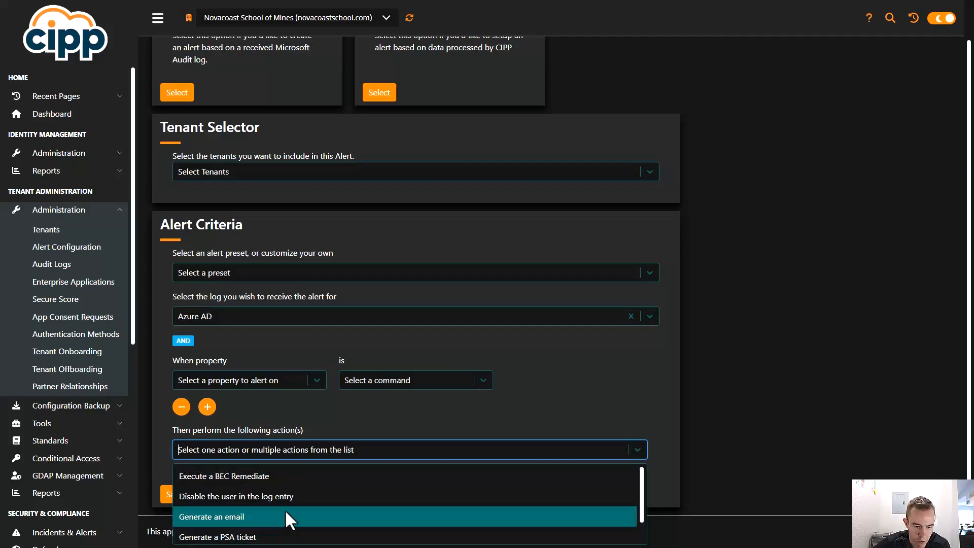
scroll(254, 530, down, 1)
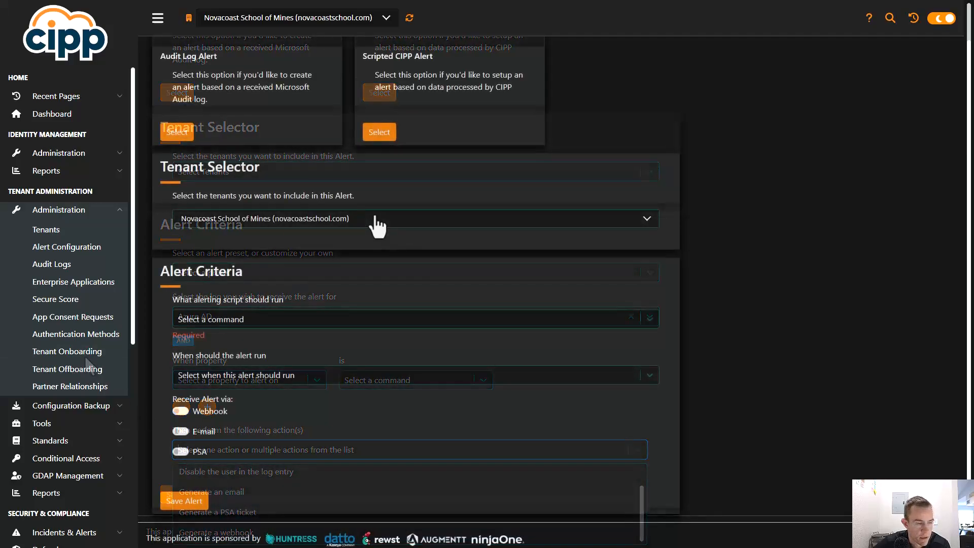
Examine the scripts offered for a scripted CIPP alert, from MFA checks to device compliance issues, without choosing one.
click(277, 319)
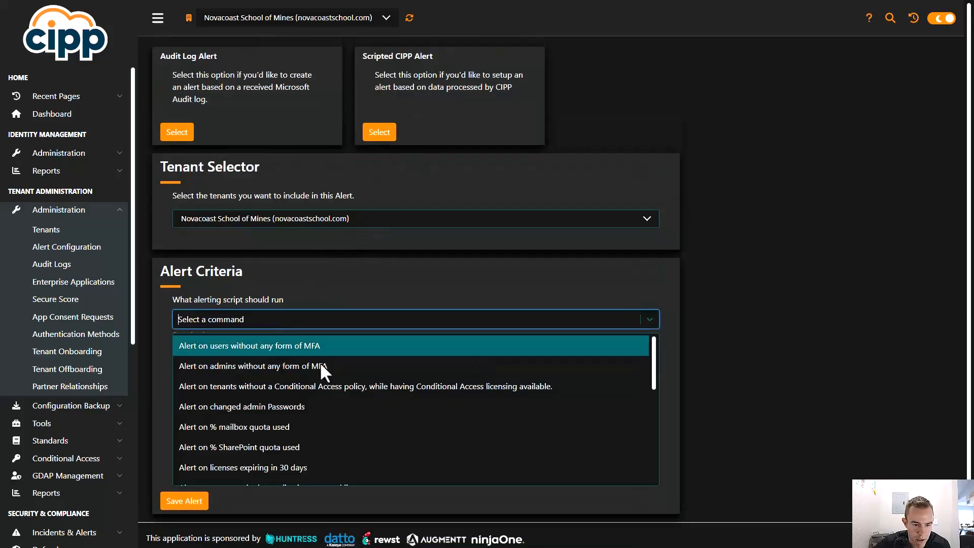
scroll(325, 386, down, 1)
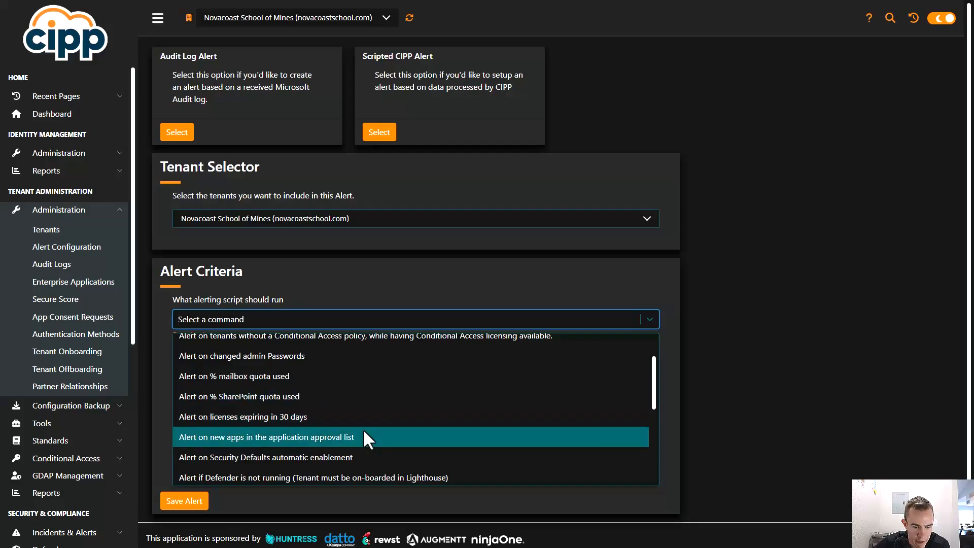
scroll(363, 434, down, 2)
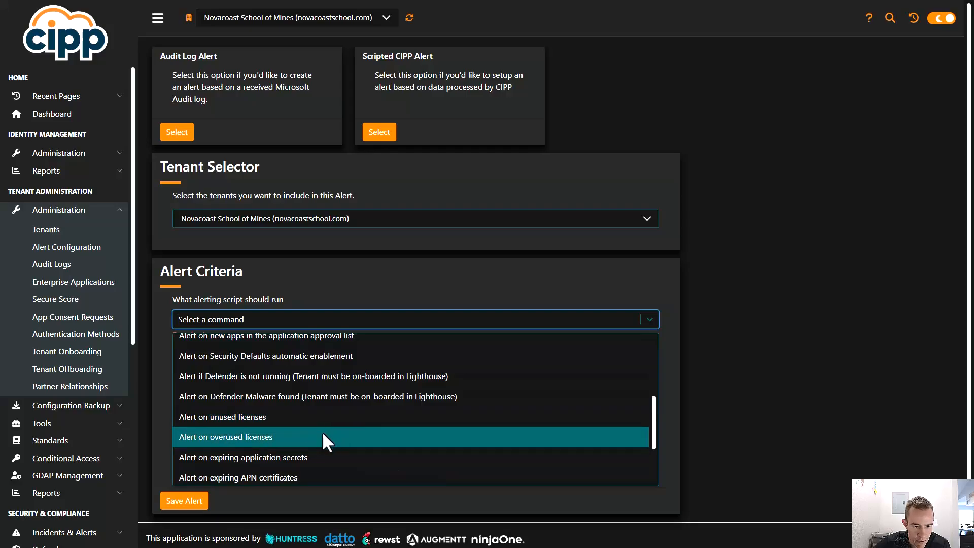
scroll(340, 434, down, 2)
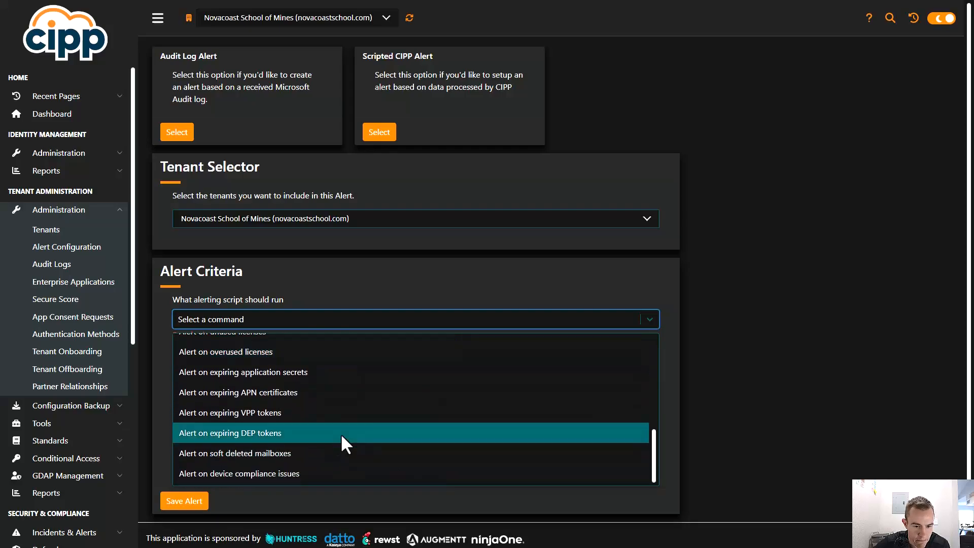
scroll(345, 417, up, 8)
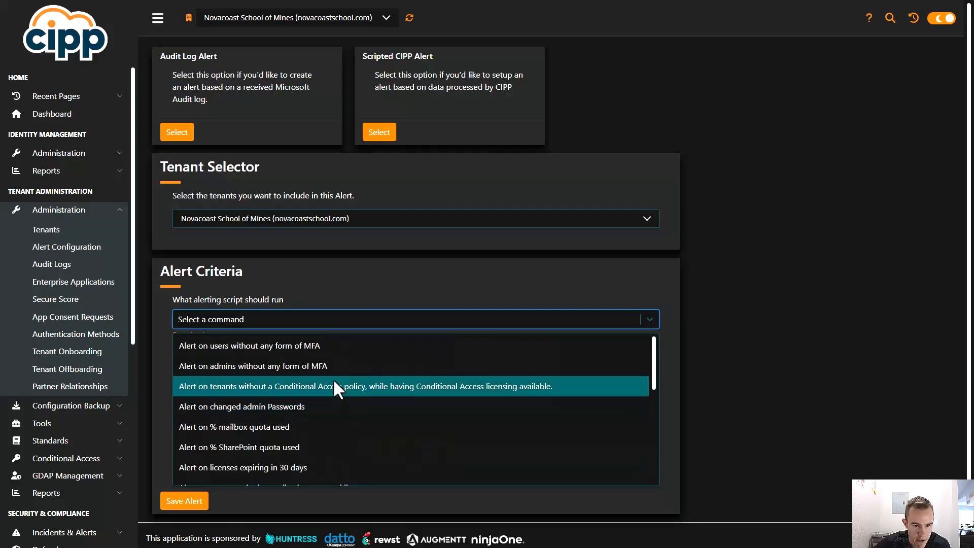
click(309, 322)
Examine the run frequencies offered for the scripted alert, from every 30 minutes to every 365 days, leaving the schedule unset.
click(272, 374)
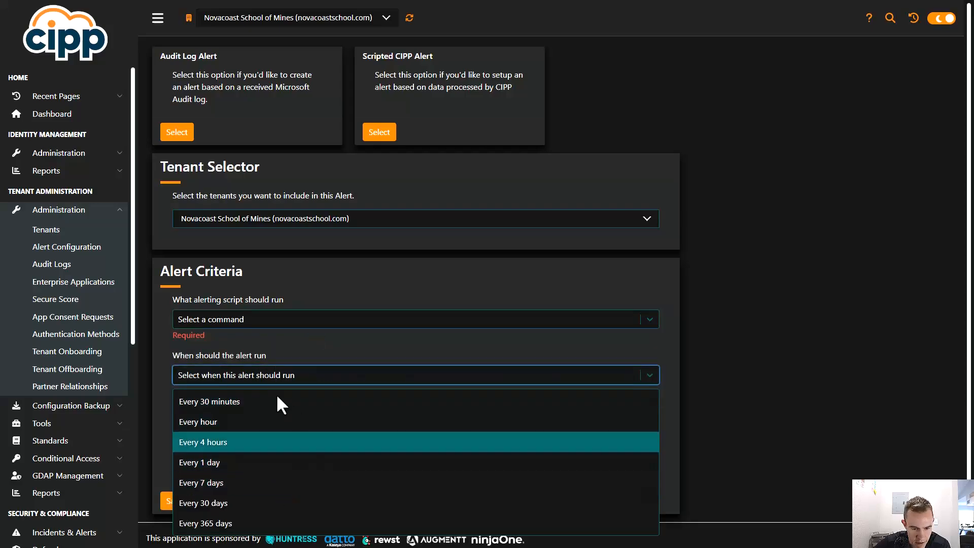
click(245, 373)
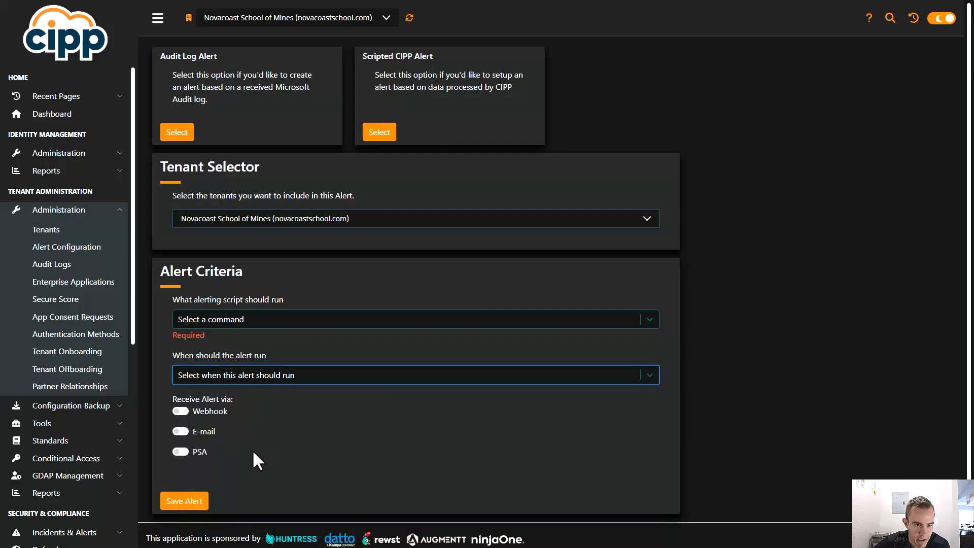
click(261, 375)
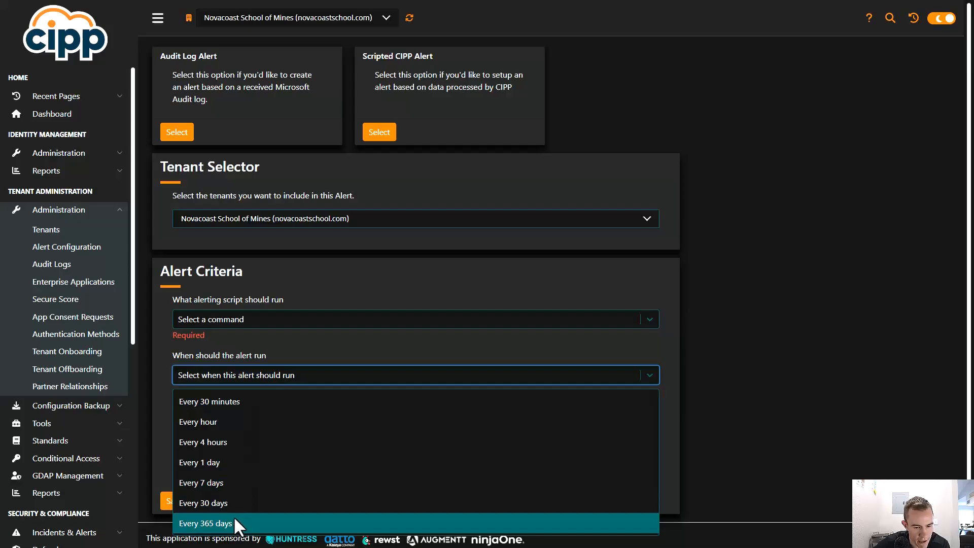
click(277, 374)
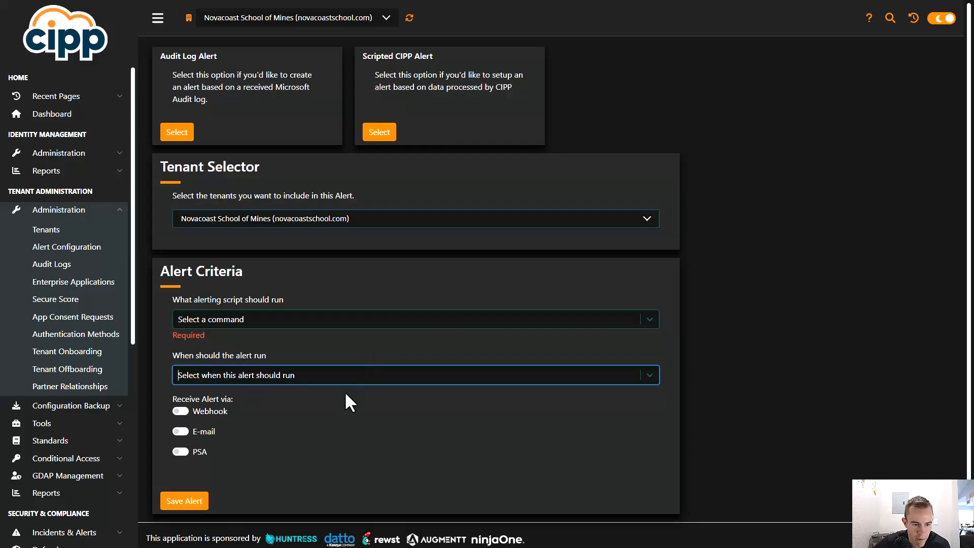
click(244, 385)
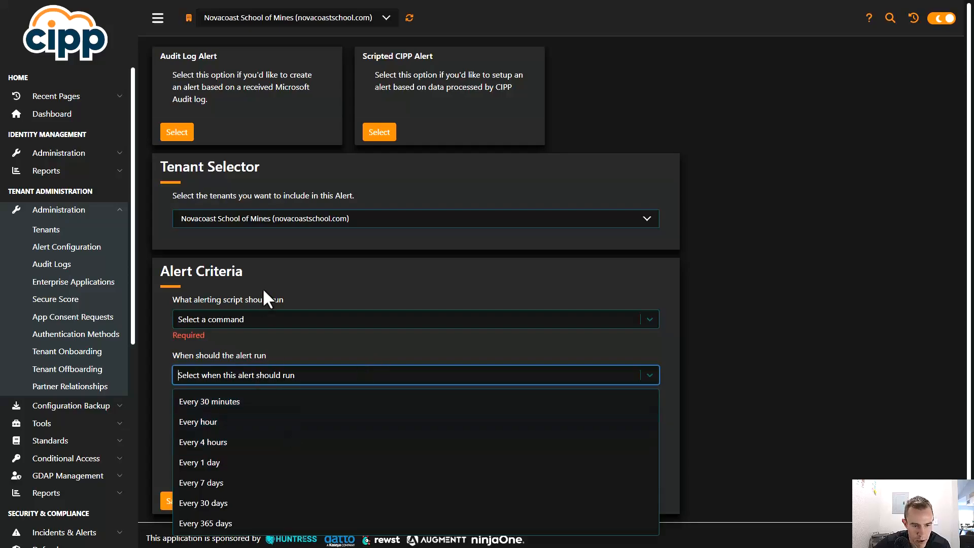
Recheck the Defender, licensing and application approval entries among the scripts for the scripted alert.
click(260, 319)
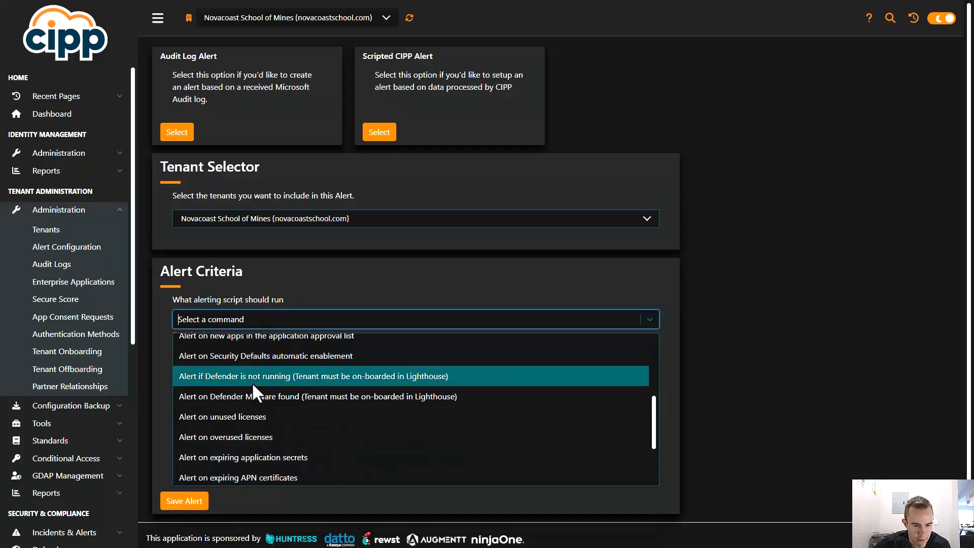
scroll(273, 387, up, 1)
scroll(300, 389, up, 2)
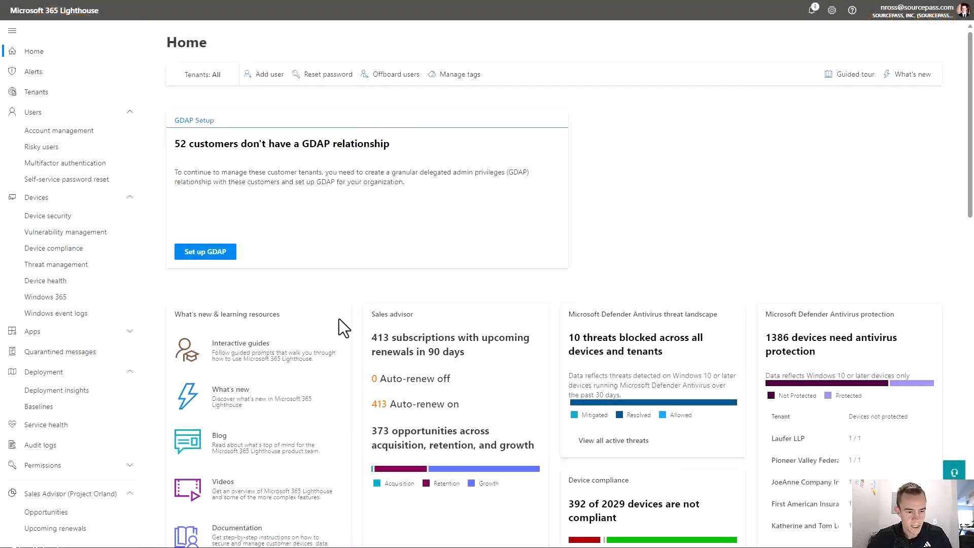
Open the alert rules in Microsoft 365 Lighthouse and start creating a rule to view its setup options.
click(101, 74)
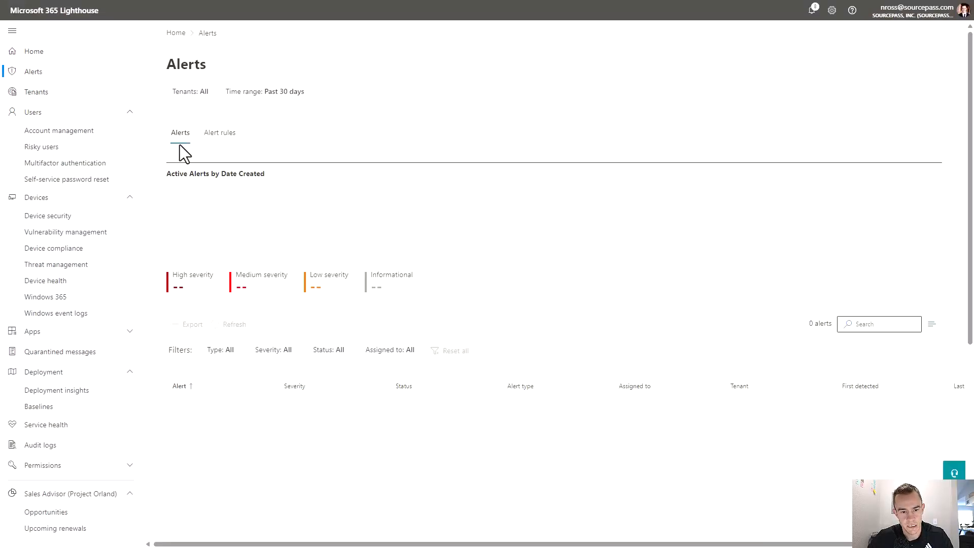
click(218, 134)
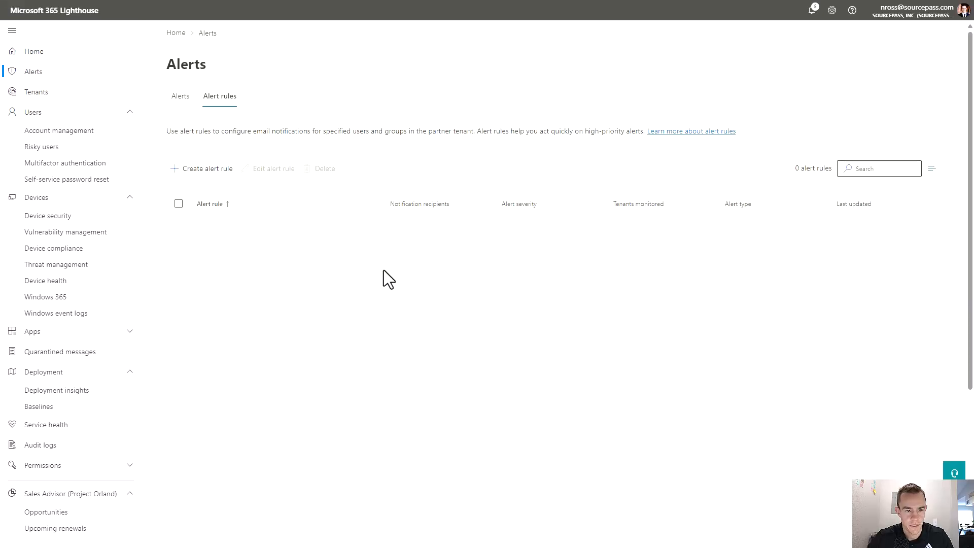
click(184, 167)
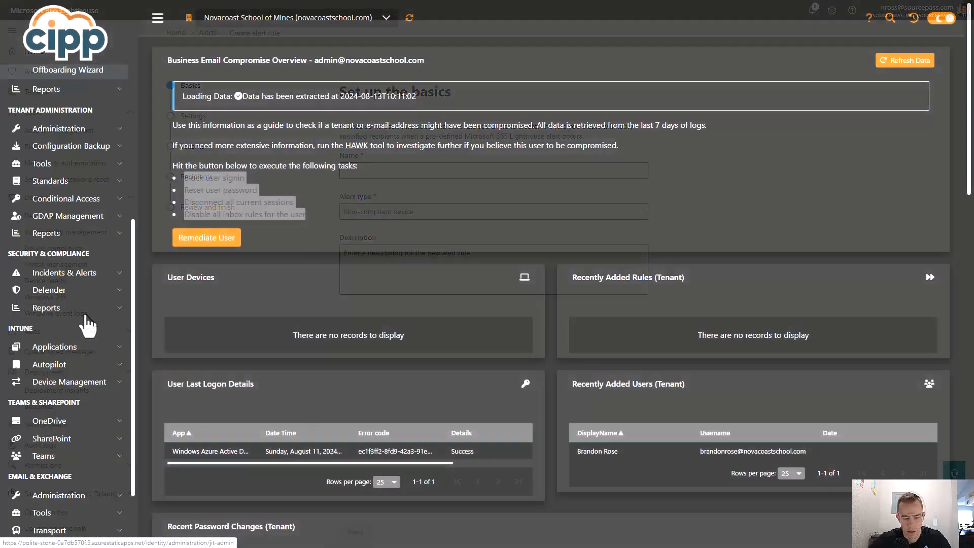
Switch to CIPP and open the Extensions Settings to view the available integrations.
scroll(58, 538, down, 5)
click(58, 538)
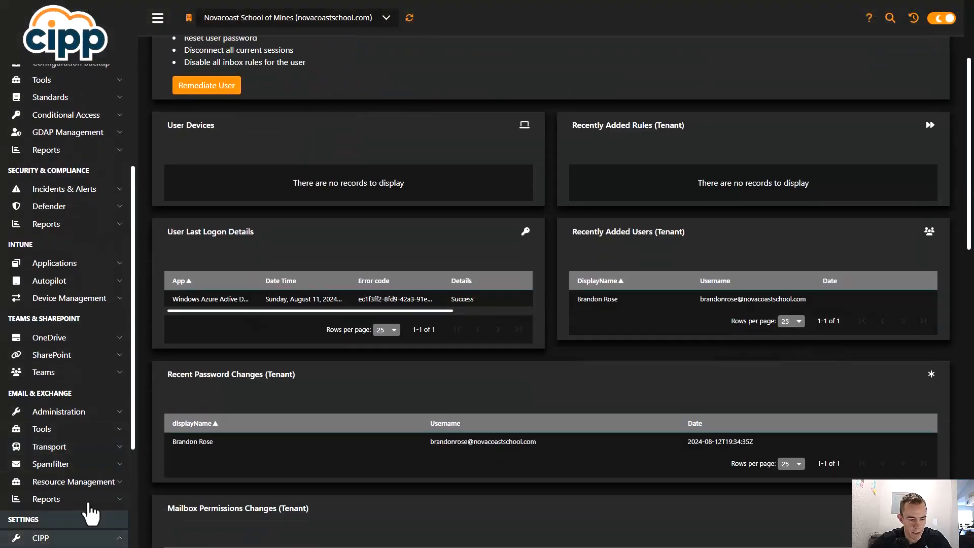
scroll(91, 487, down, 3)
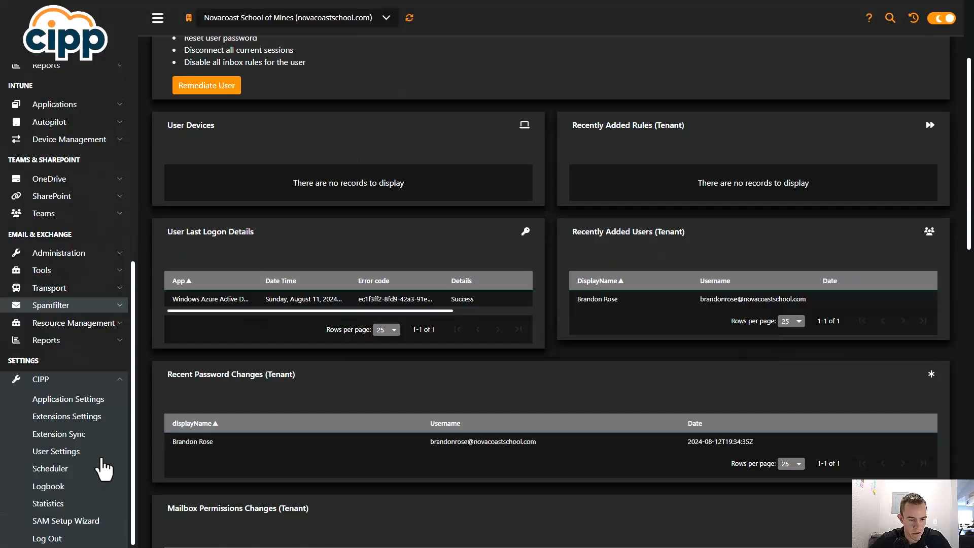
click(92, 417)
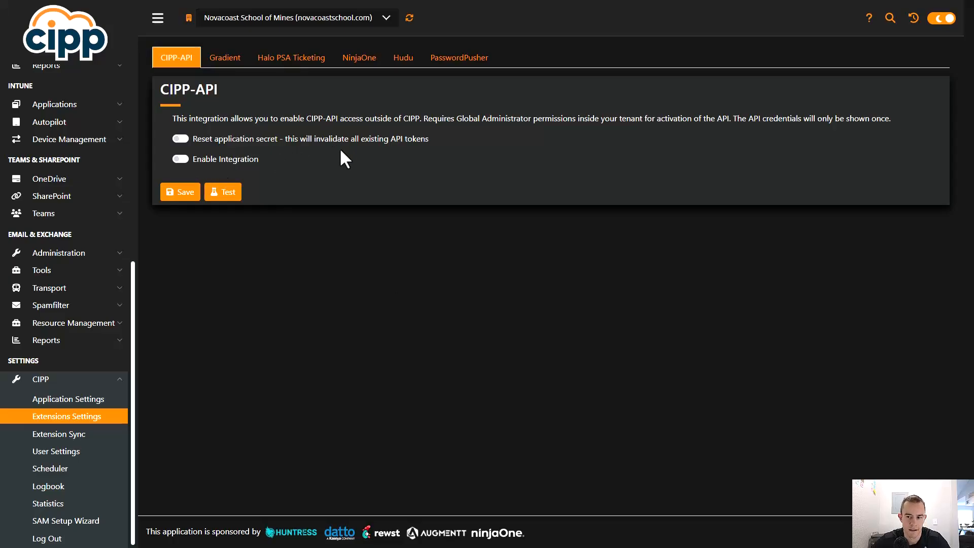
Review the Gradient integration, focusing on its description of license count billing and PSA ticket creation.
click(237, 64)
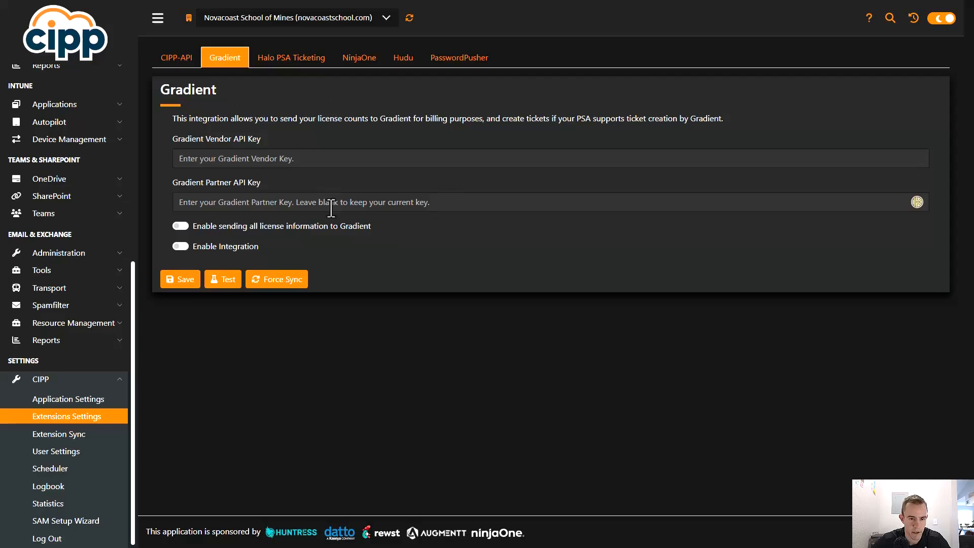
drag(303, 119, 730, 122)
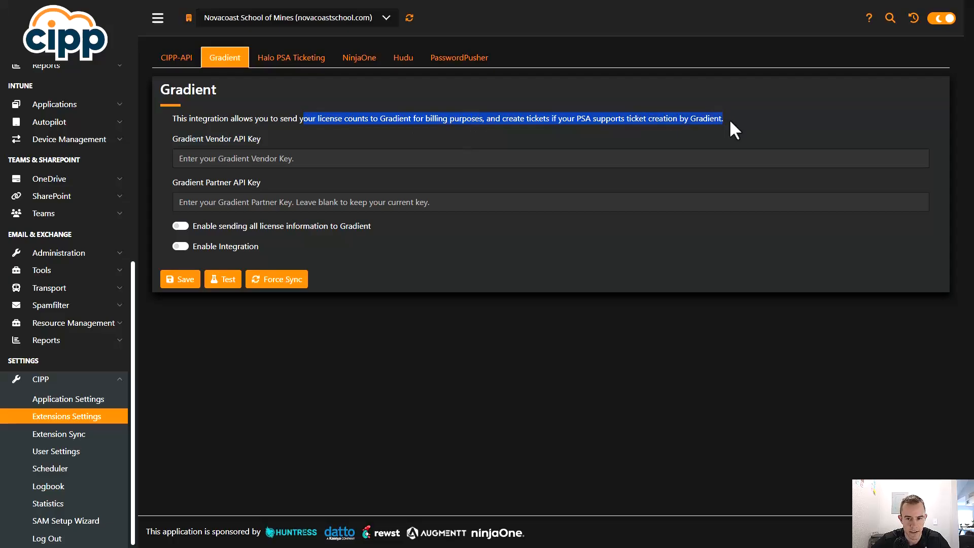
click(730, 122)
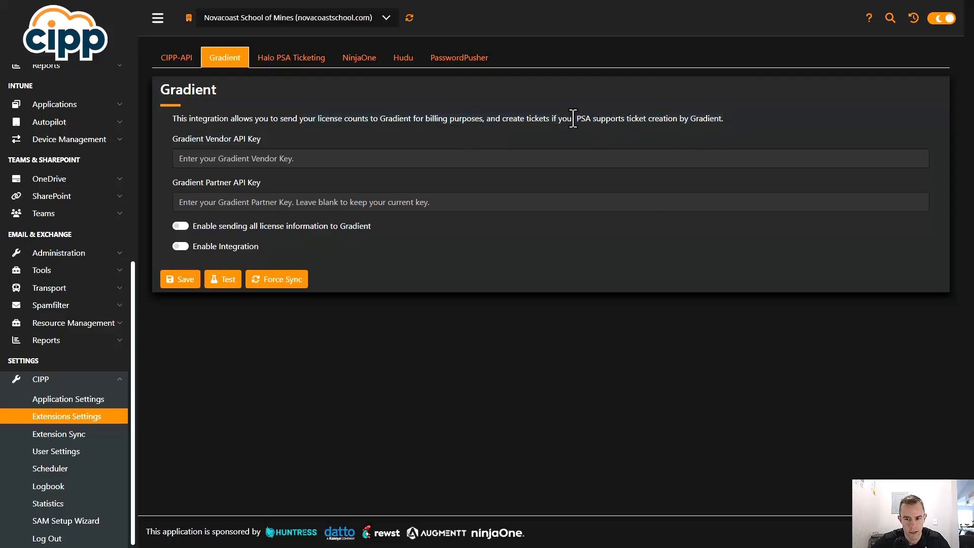
drag(575, 120, 730, 120)
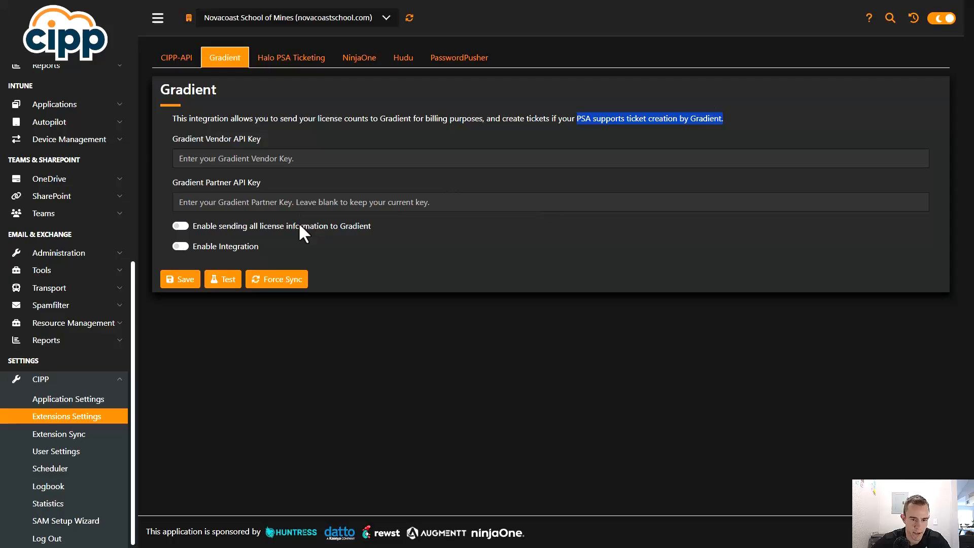
Review the Halo PSA Ticketing, NinjaOne, Hudu and PasswordPusher integration settings and dismiss the error notification.
click(296, 61)
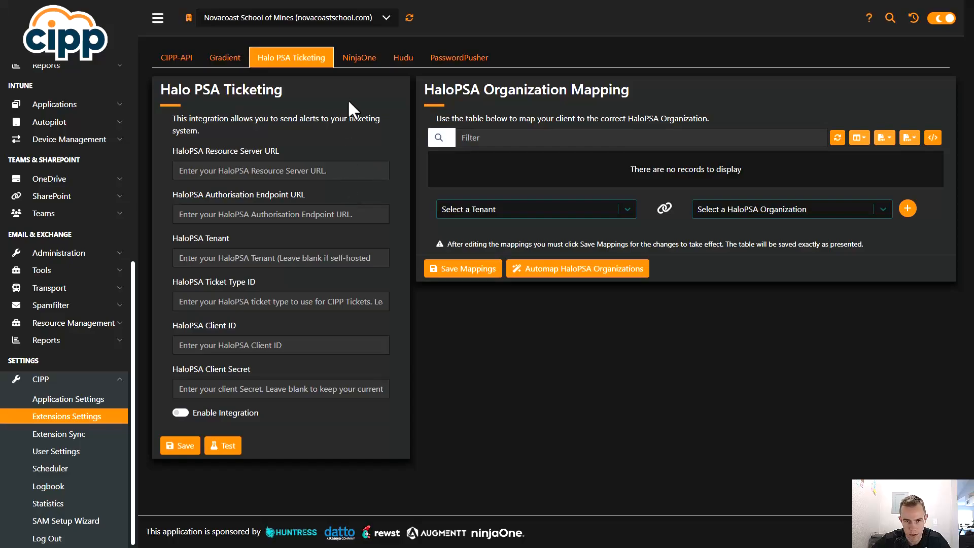
click(358, 59)
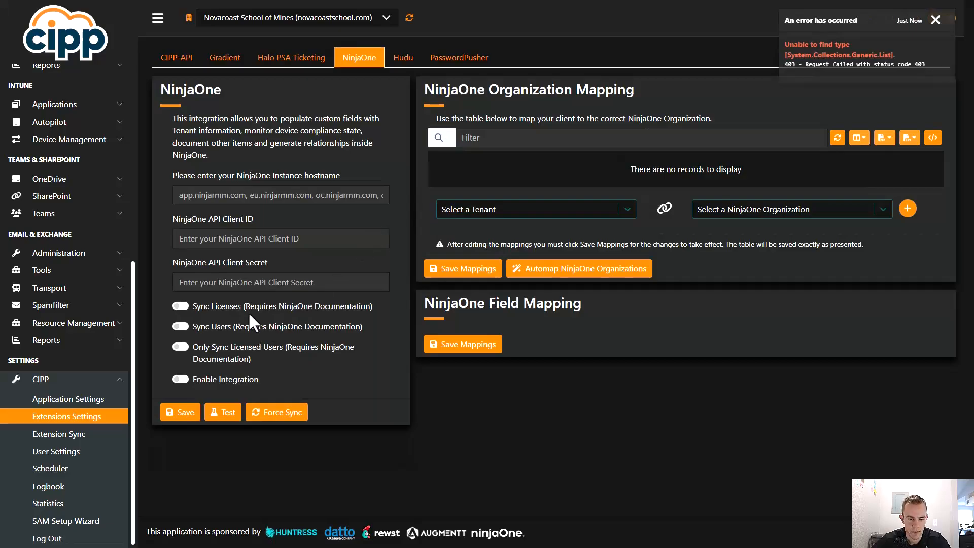
drag(298, 306, 370, 352)
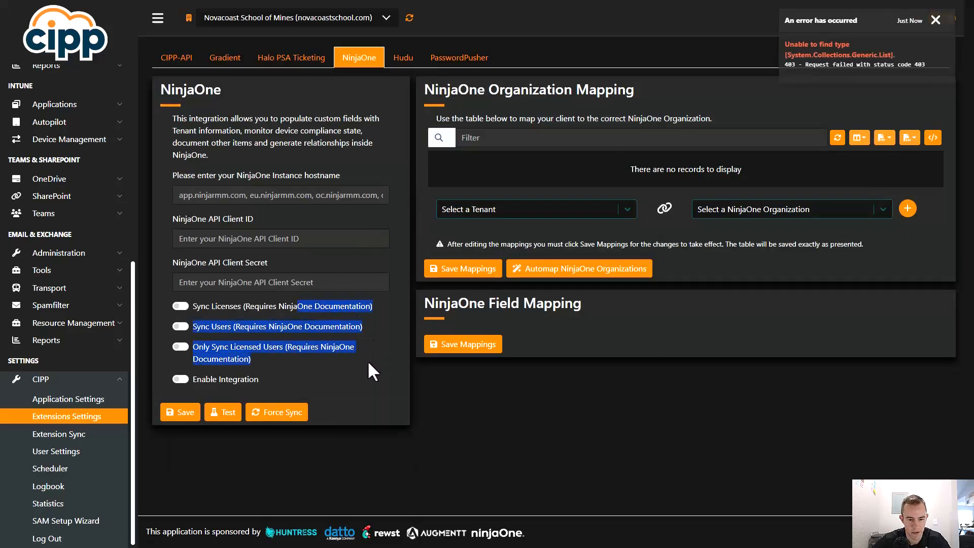
click(368, 360)
click(308, 346)
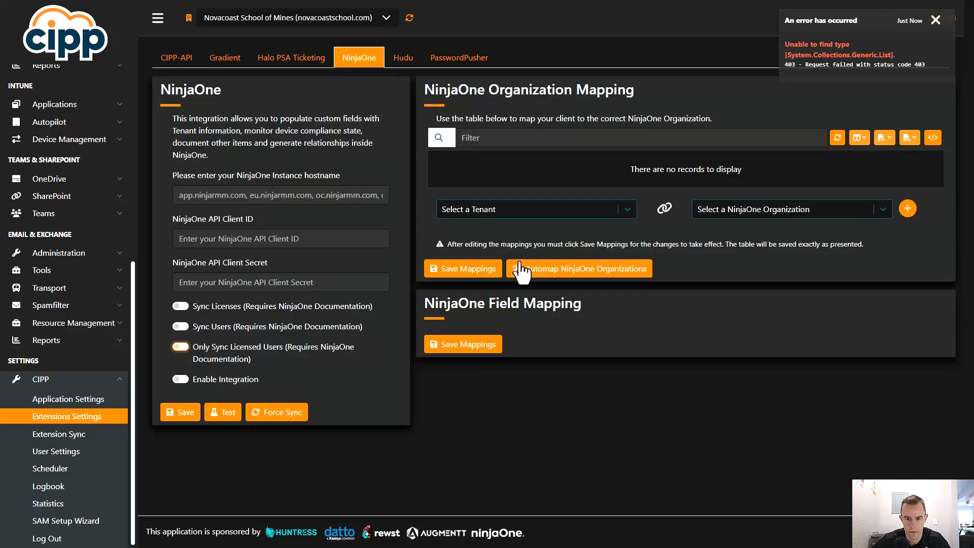
click(404, 57)
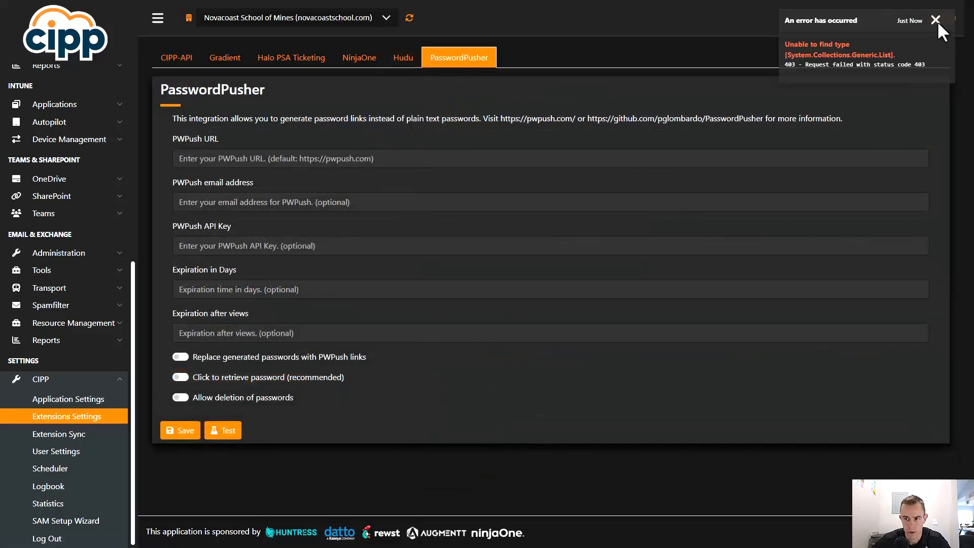
click(935, 20)
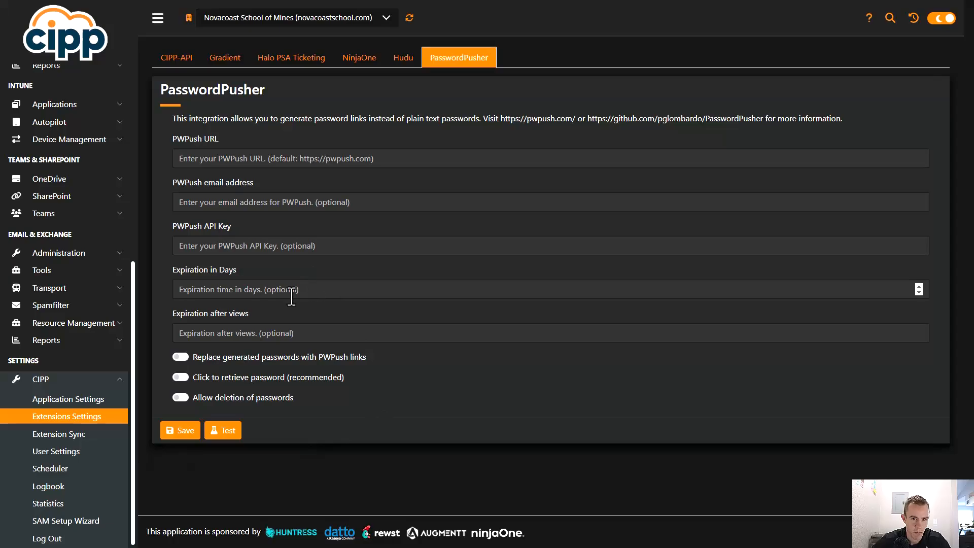
Open the notification options in Application Settings and examine the e-mail and webhook fields, leaving both empty.
click(101, 398)
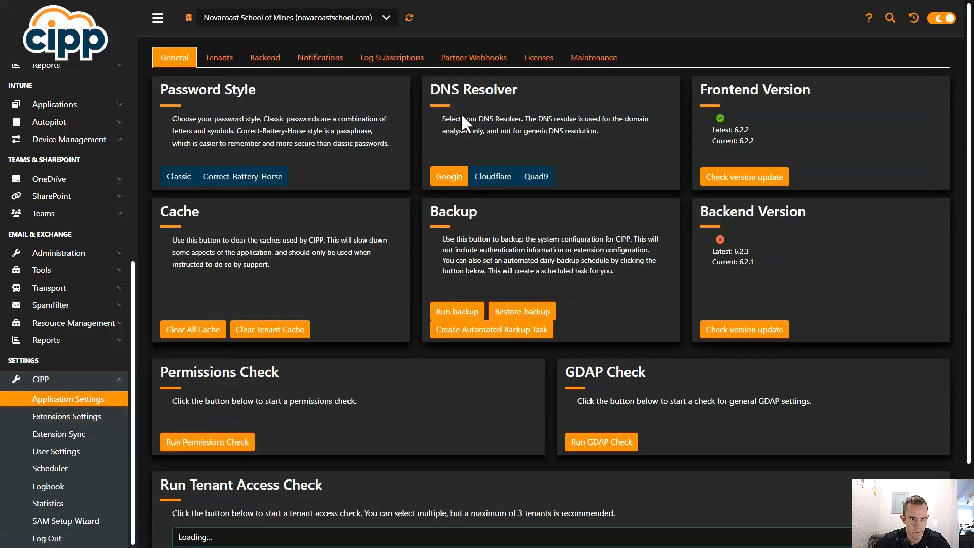
click(327, 60)
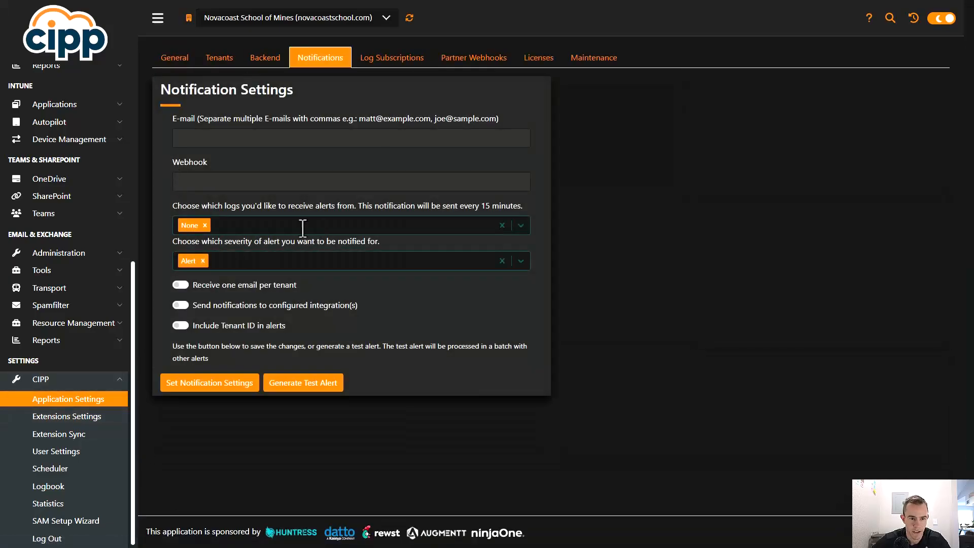
click(231, 139)
click(400, 159)
double_click(173, 162)
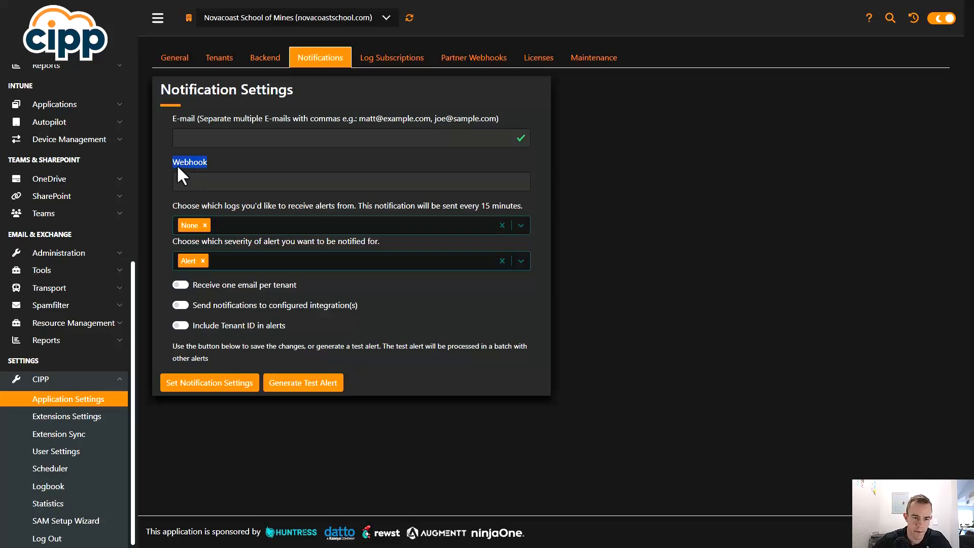
click(228, 160)
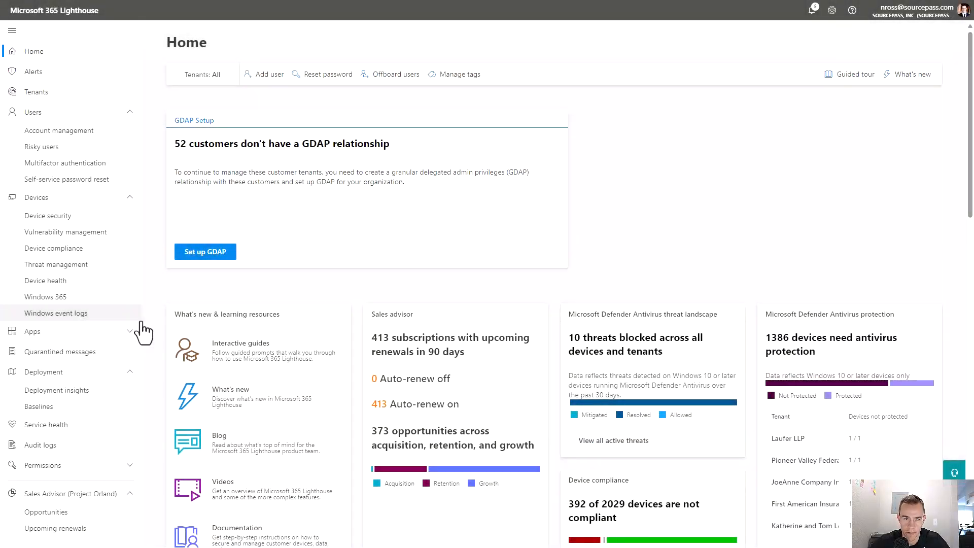
In Microsoft 365 Lighthouse, collapse the Devices, Users, Deployment and Sales Advisor navigation sections.
click(127, 198)
click(136, 114)
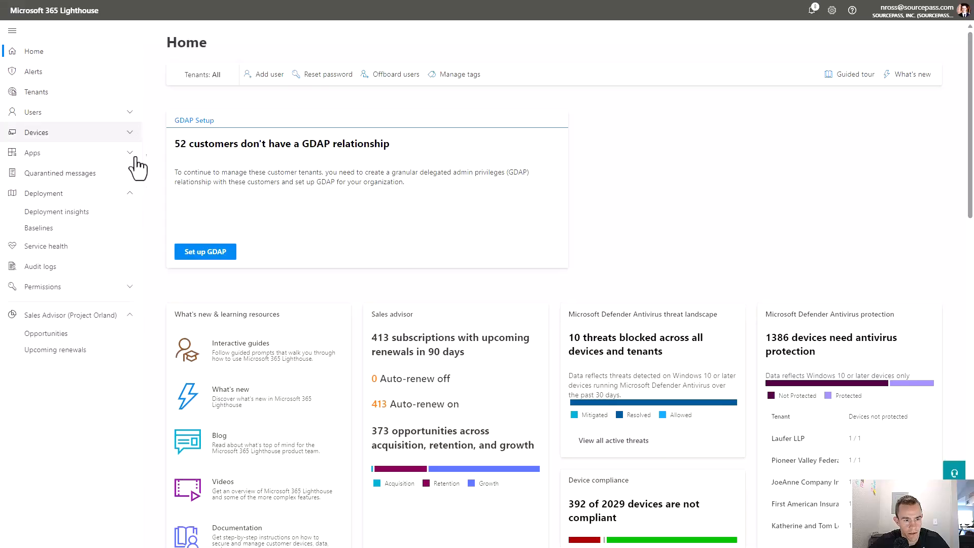
click(134, 195)
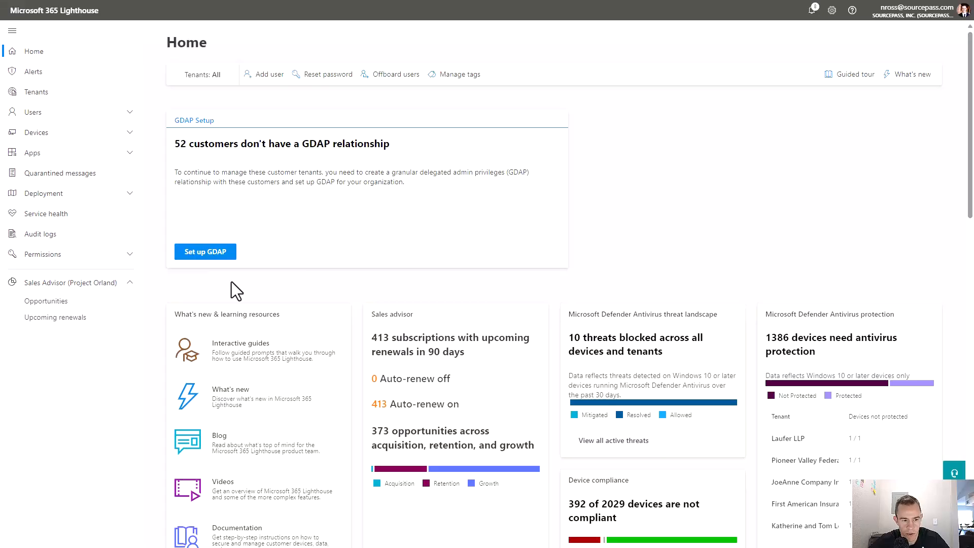
click(121, 284)
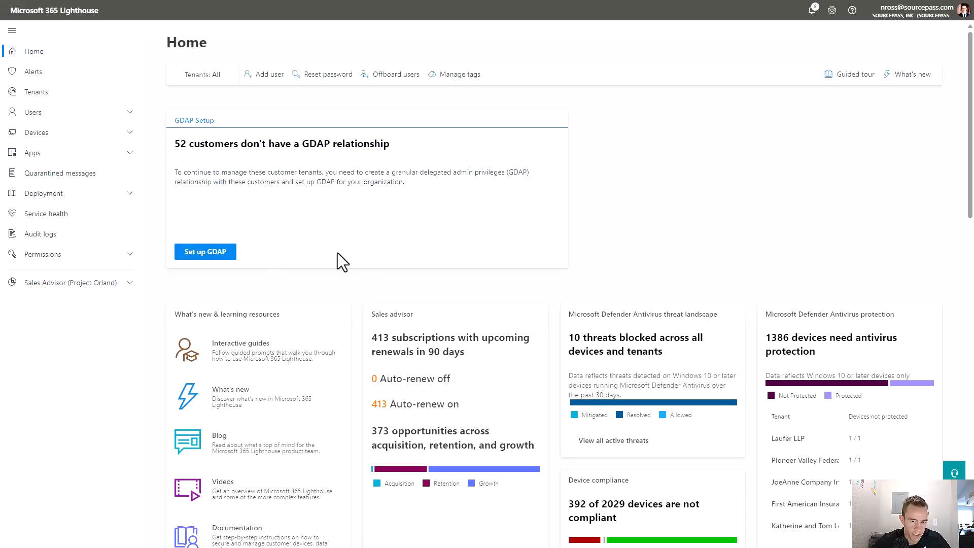
Review the Home dashboard cards in Lighthouse and open the Tenants list.
scroll(337, 253, down, 7)
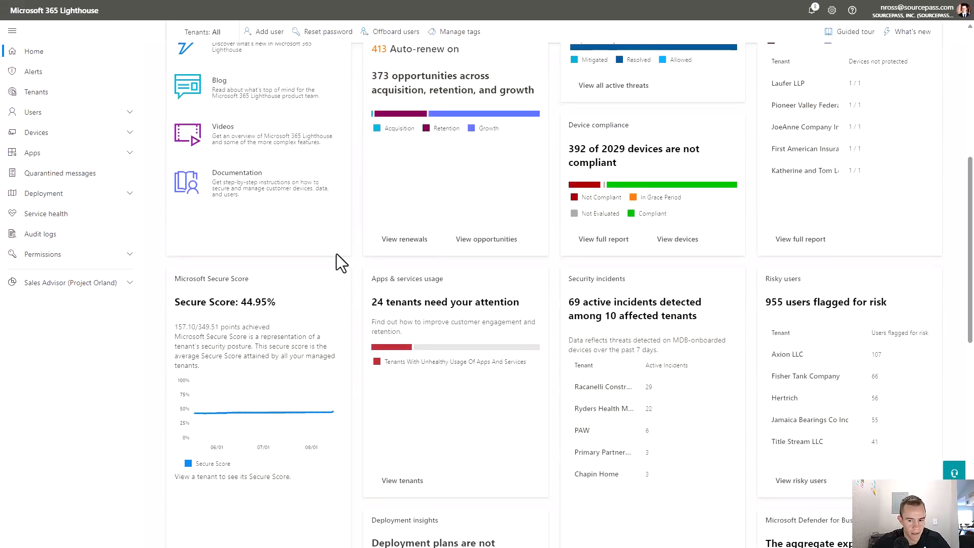
scroll(337, 254, up, 7)
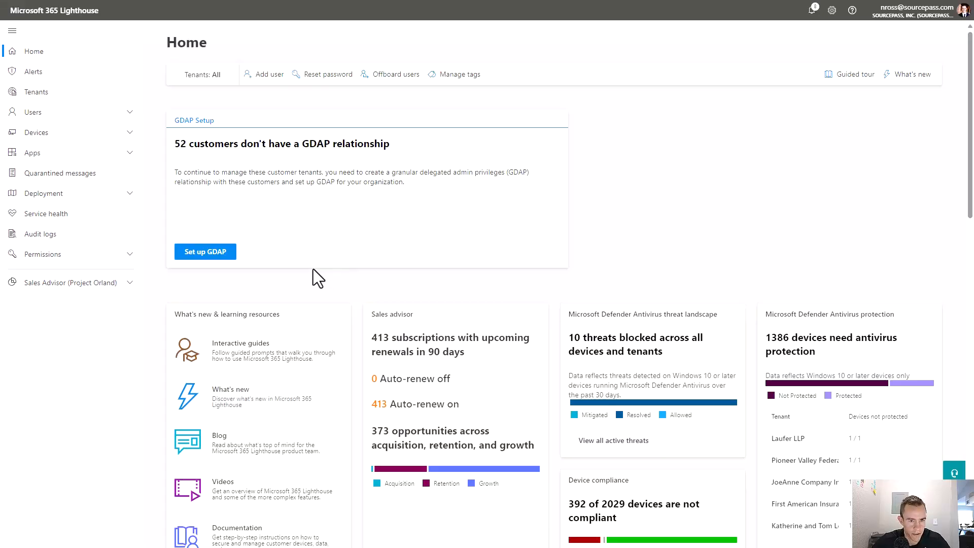
click(85, 99)
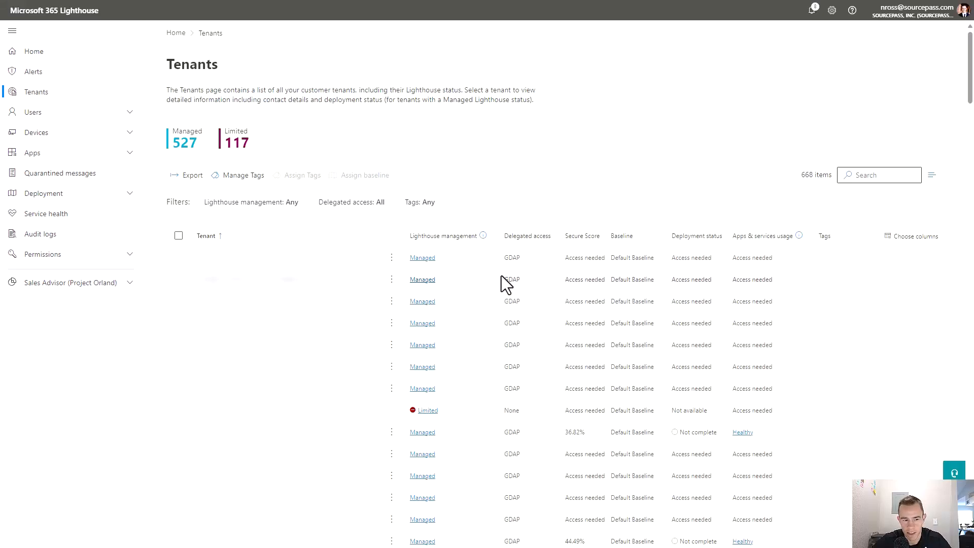
Open Lighthouse permissions and examine the Reader role's options for using an existing security group or creating a new one, without saving.
click(20, 260)
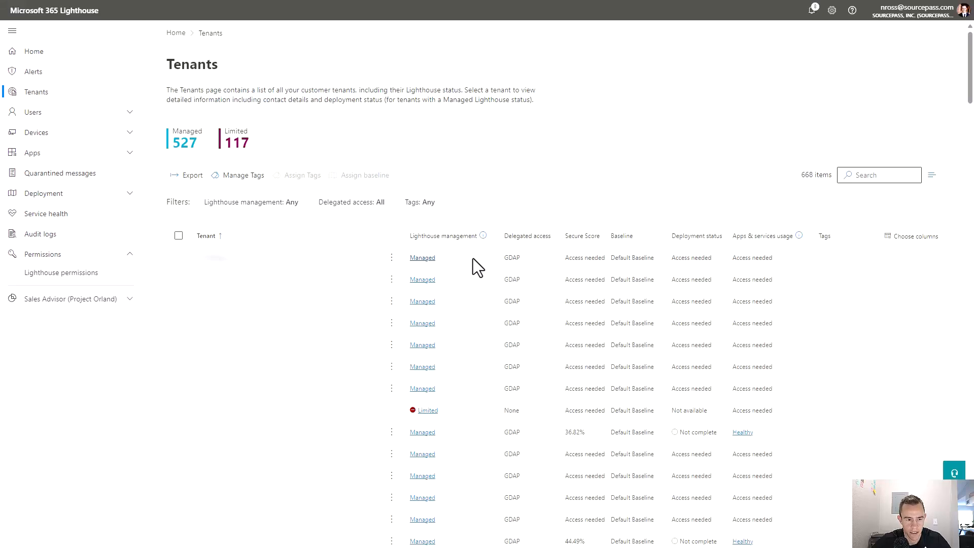
click(52, 275)
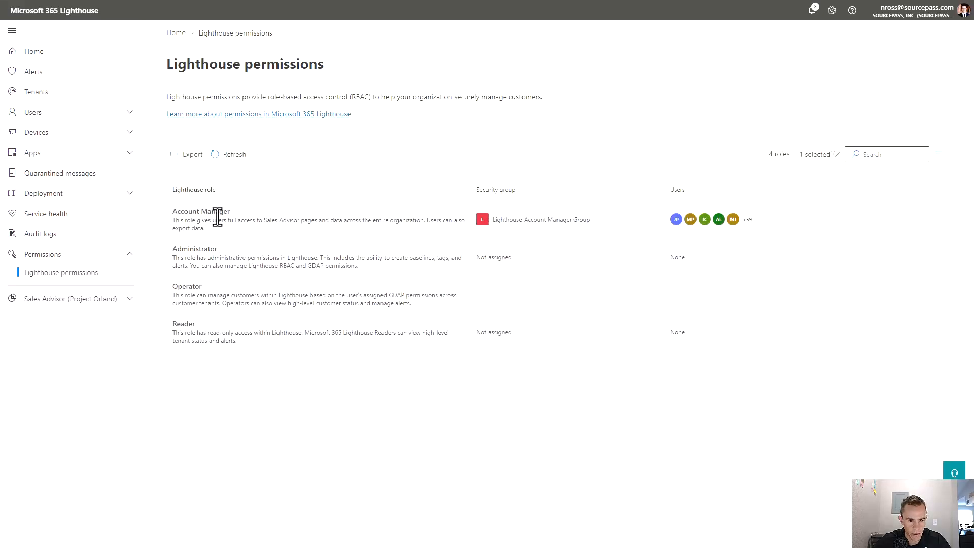
click(272, 333)
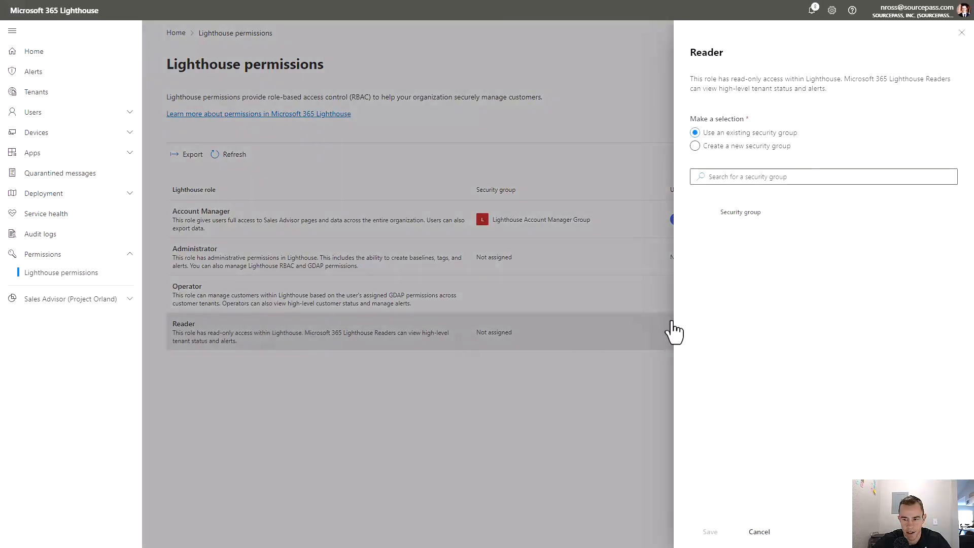
click(721, 152)
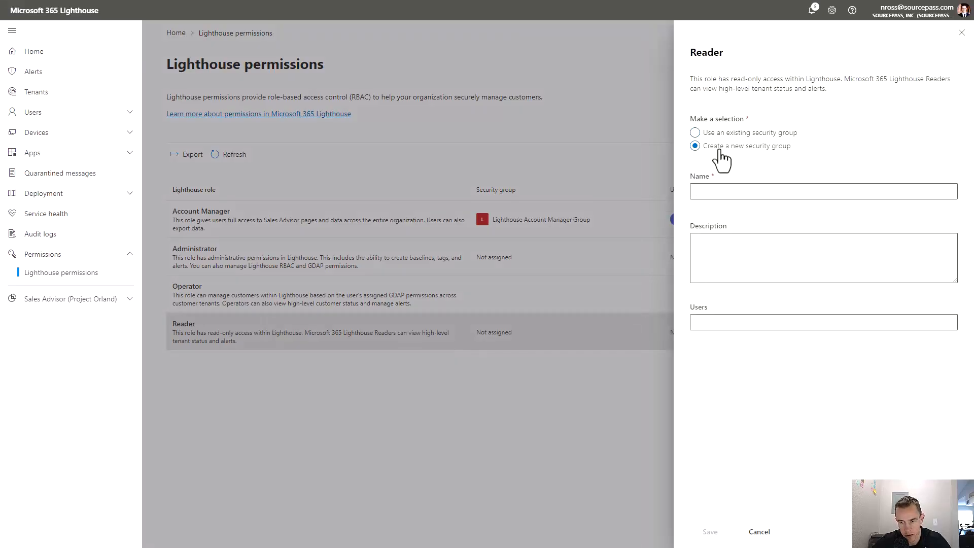
click(744, 134)
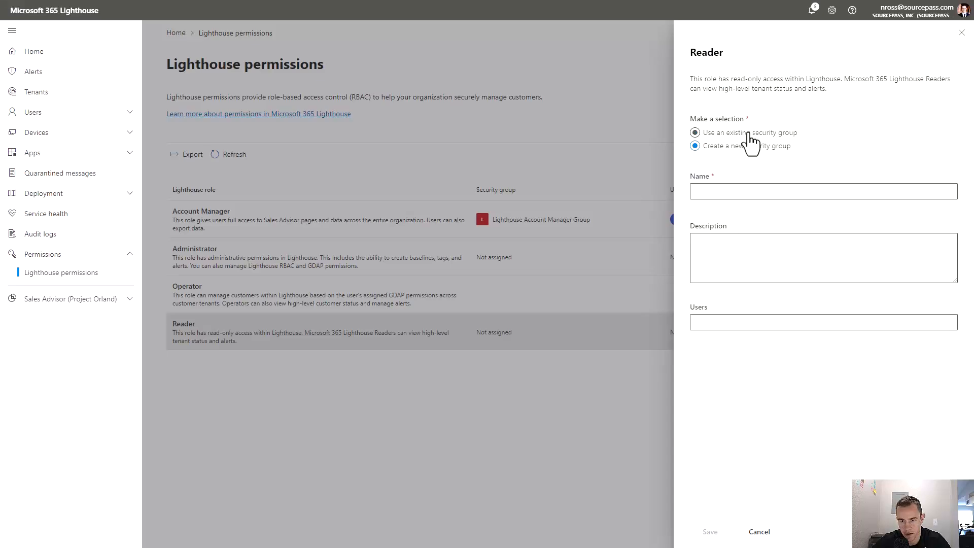
click(702, 237)
click(702, 238)
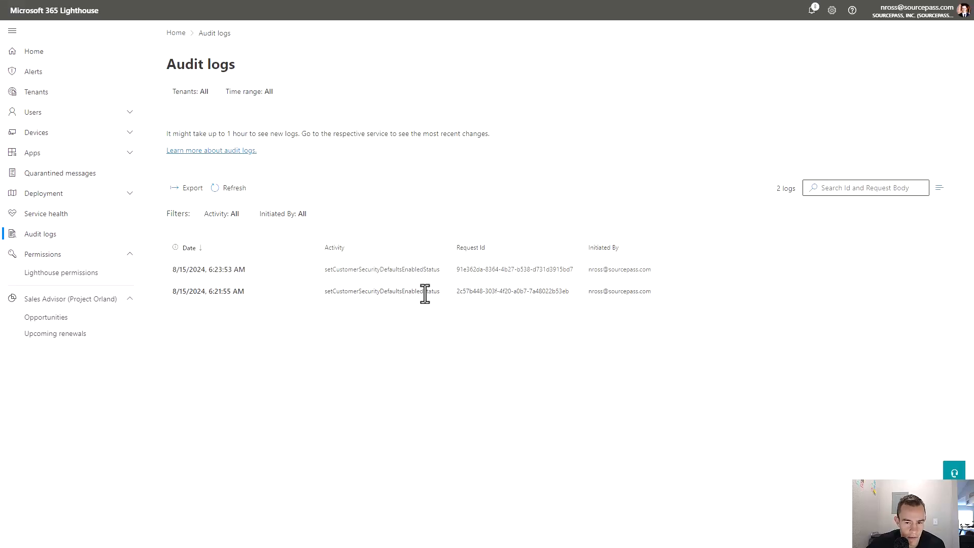
Open the newest audit log entry, review its details down to the request body, and close it.
drag(683, 272, 586, 271)
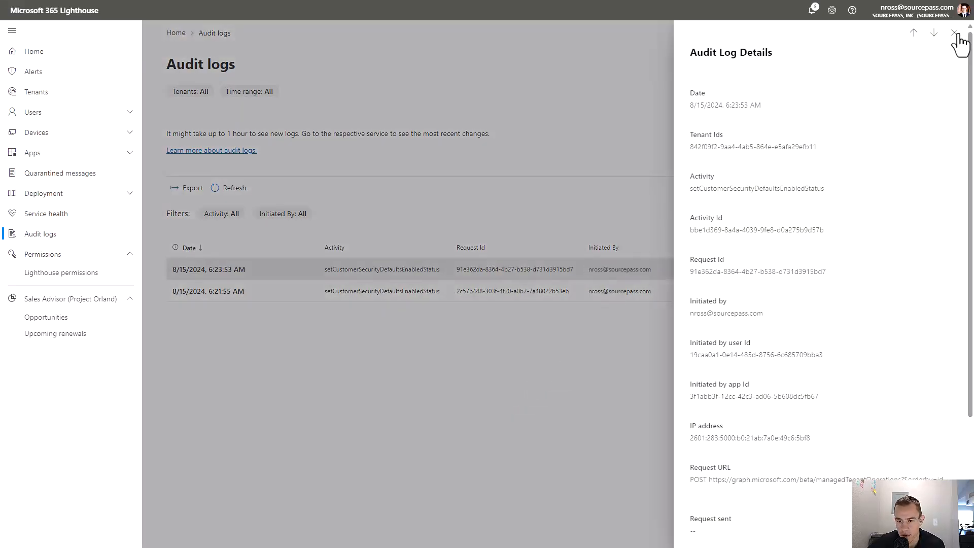
scroll(844, 209, down, 3)
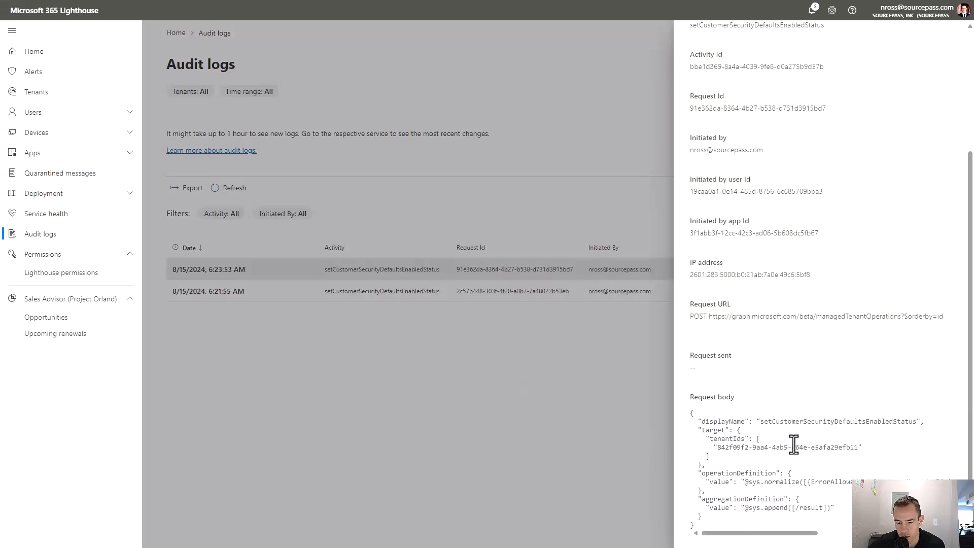
scroll(837, 391, up, 3)
scroll(797, 420, down, 3)
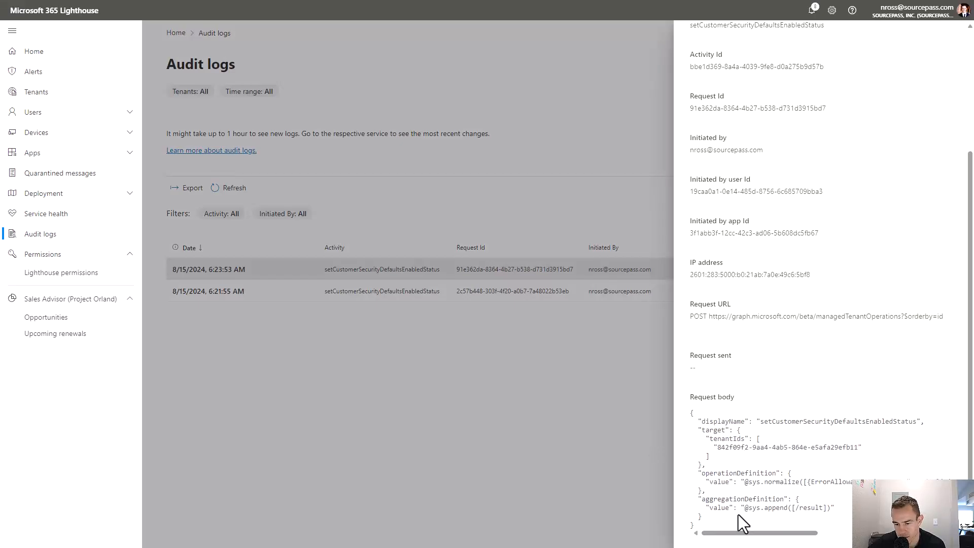
drag(738, 515, 689, 421)
click(732, 493)
scroll(782, 382, up, 3)
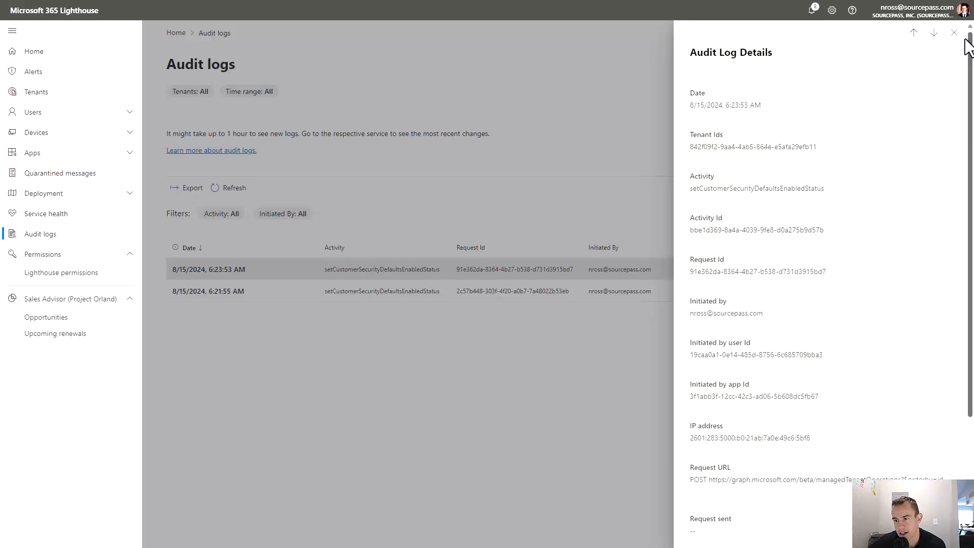
click(955, 22)
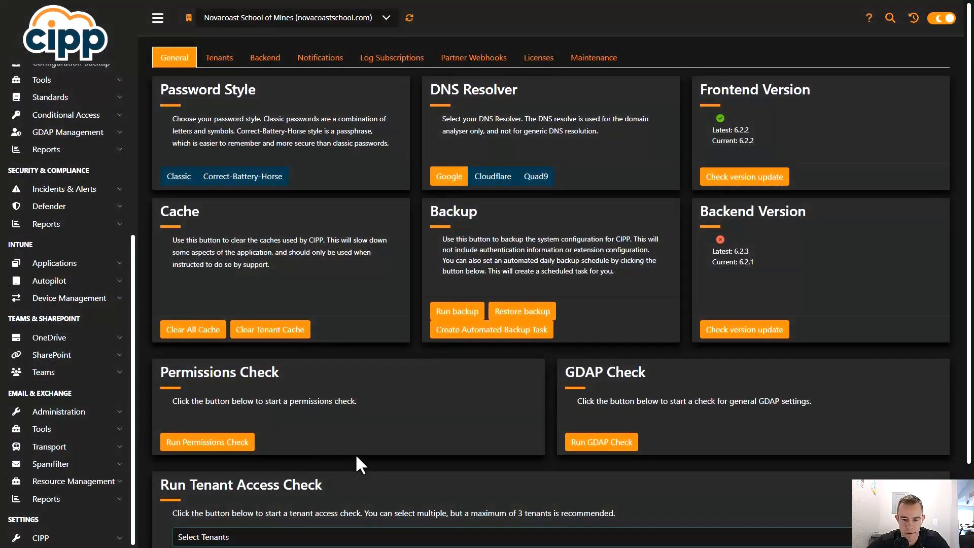
Switch to CIPP's General application settings and review the permissions, GDAP and tenant access checks and the Backend Version card.
scroll(356, 457, down, 2)
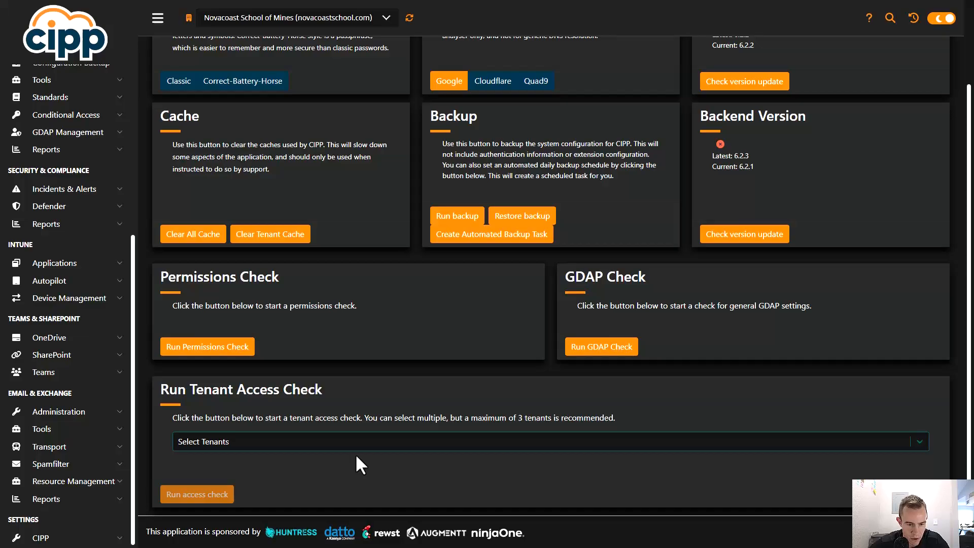
scroll(399, 402, up, 2)
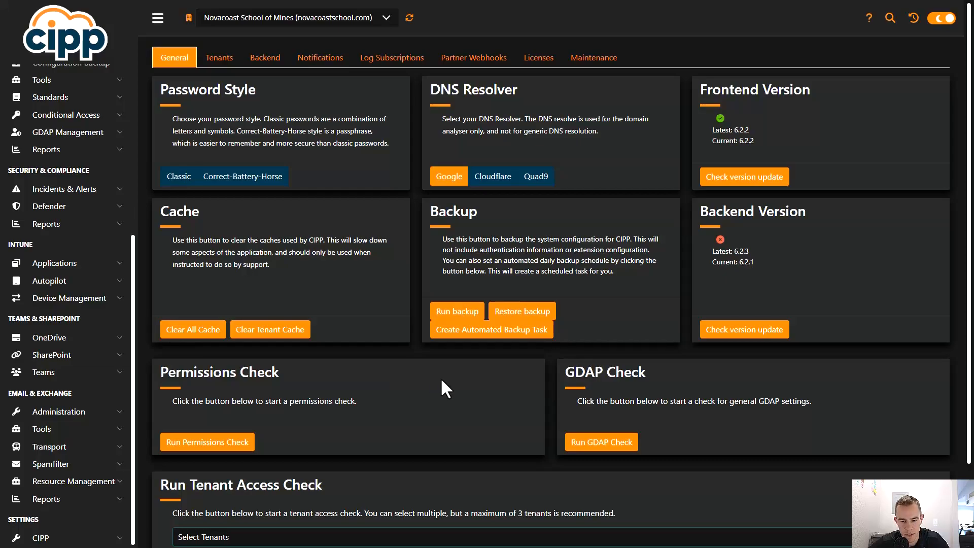
scroll(441, 377, down, 3)
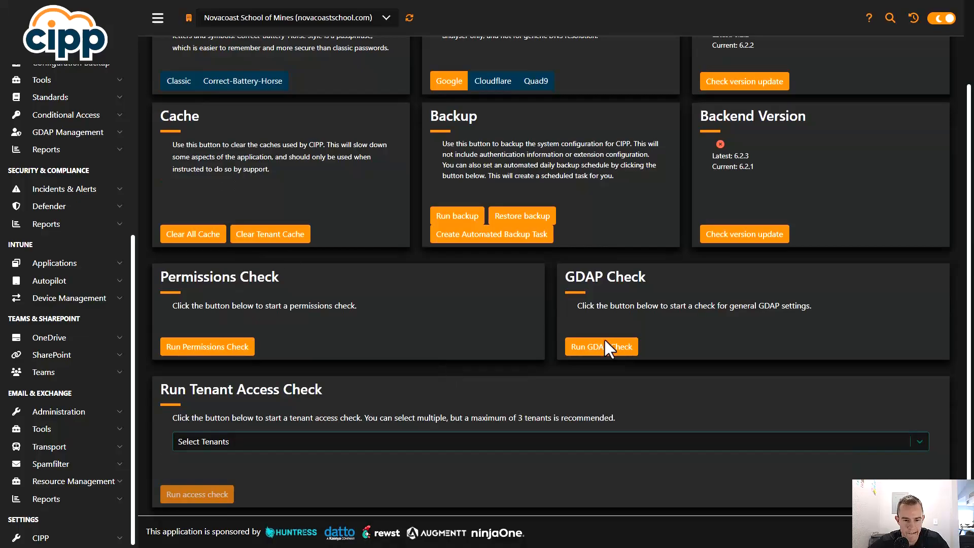
scroll(468, 404, up, 3)
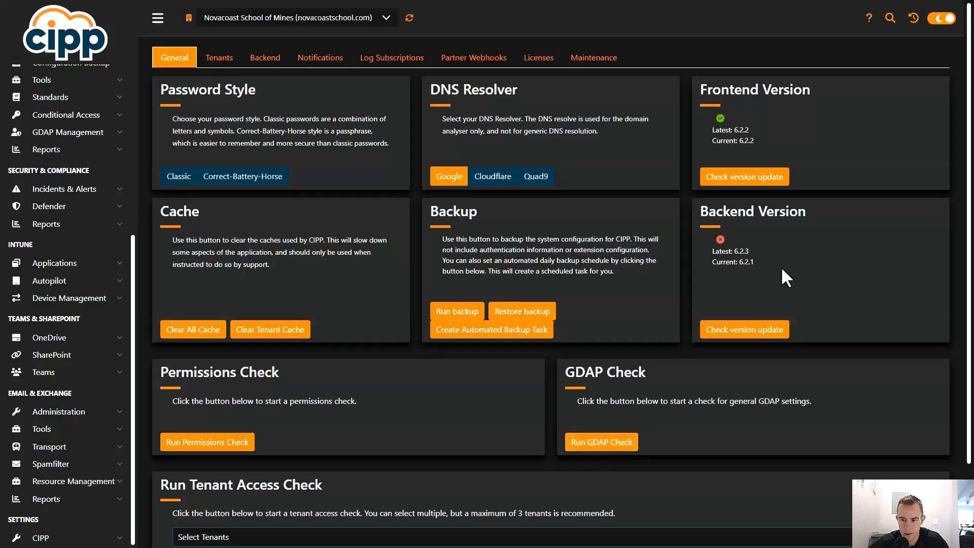
drag(781, 266, 701, 208)
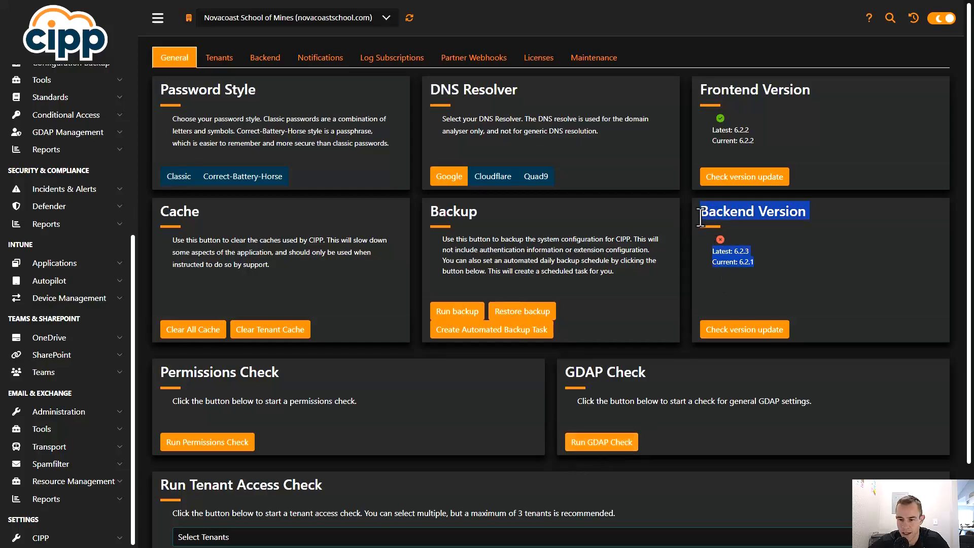
click(805, 256)
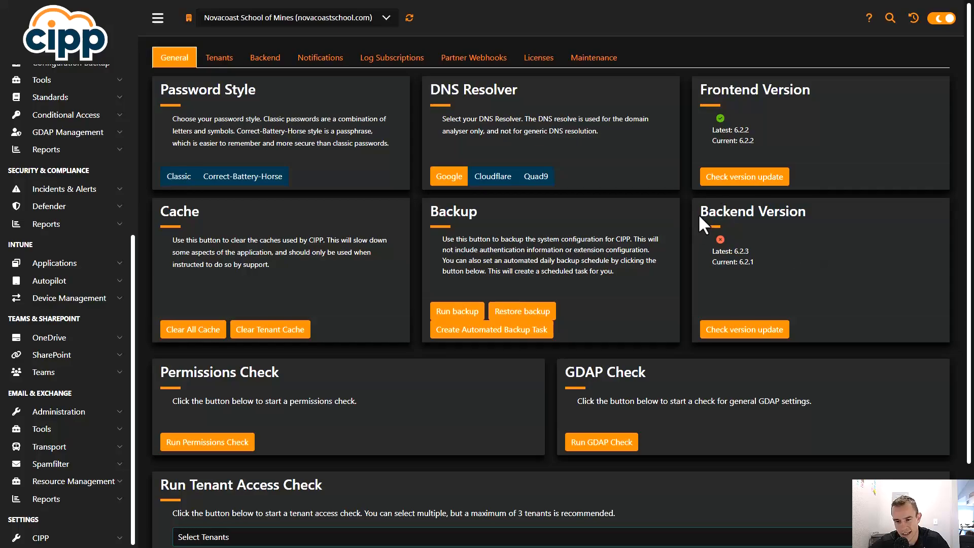
drag(702, 215, 830, 217)
click(776, 323)
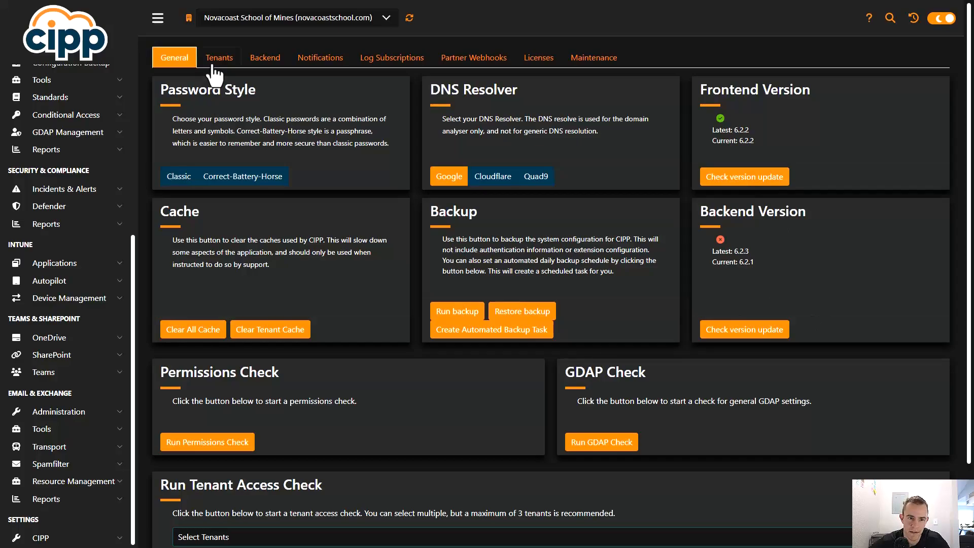
Open the Maintenance settings and review the durable queues, status chart, troubleshooting actions and orchestrator list.
click(618, 63)
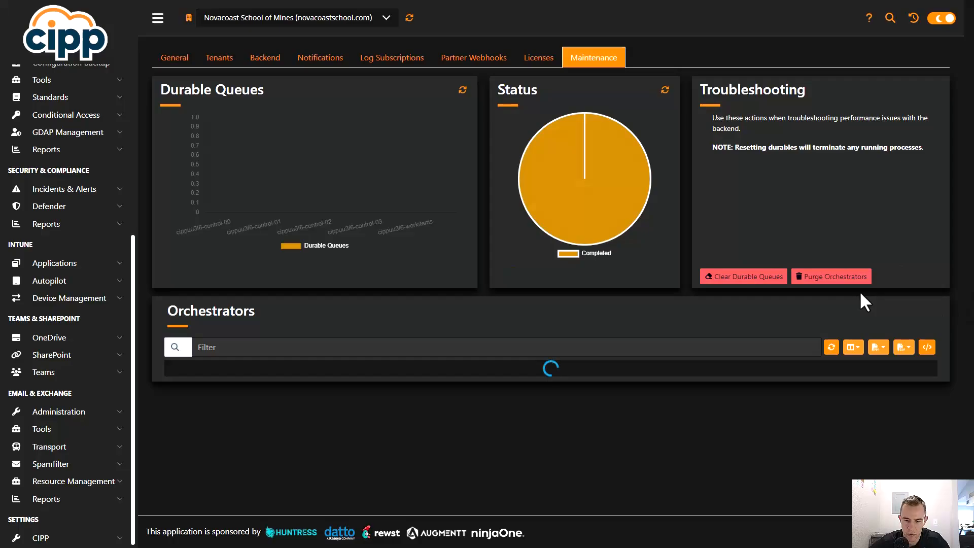
scroll(610, 235, down, 2)
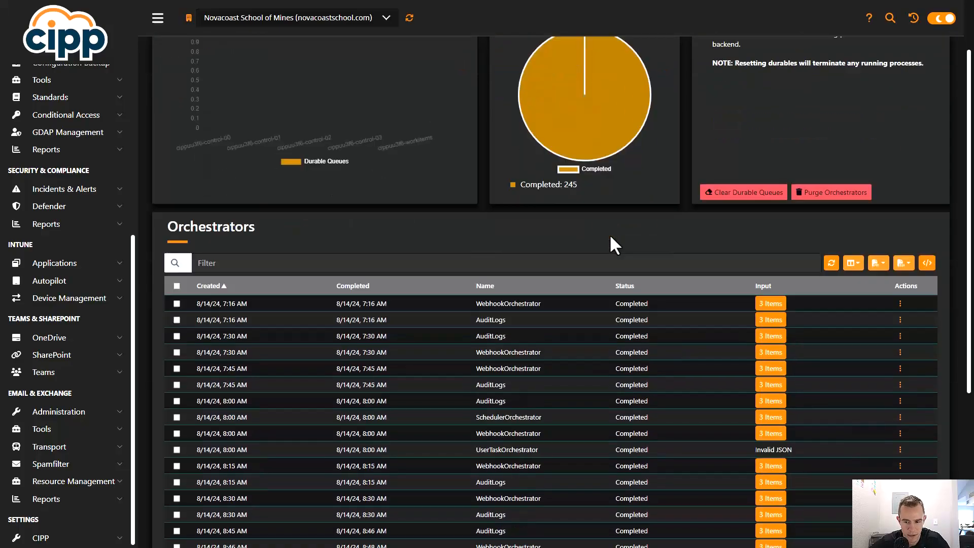
scroll(610, 244, down, 3)
scroll(610, 243, up, 5)
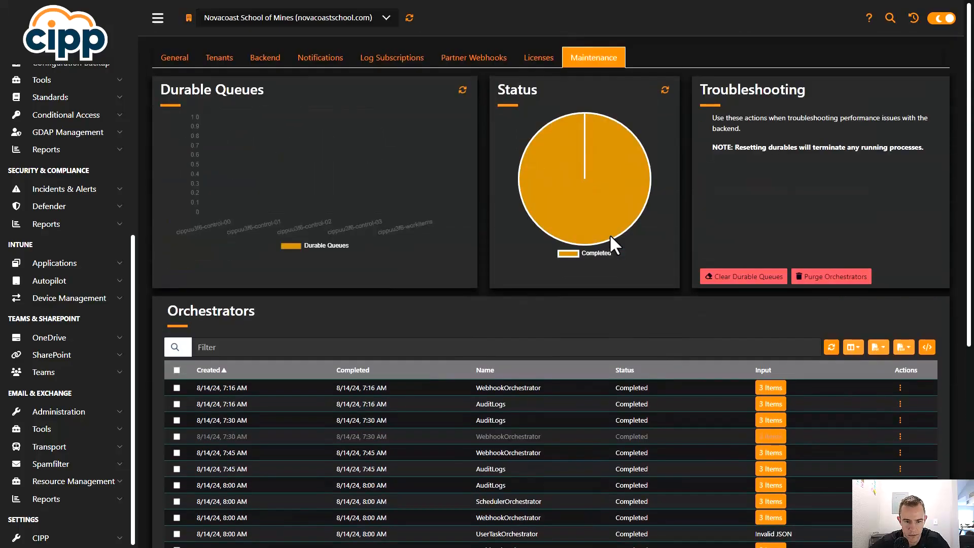
mouse_move(562, 194)
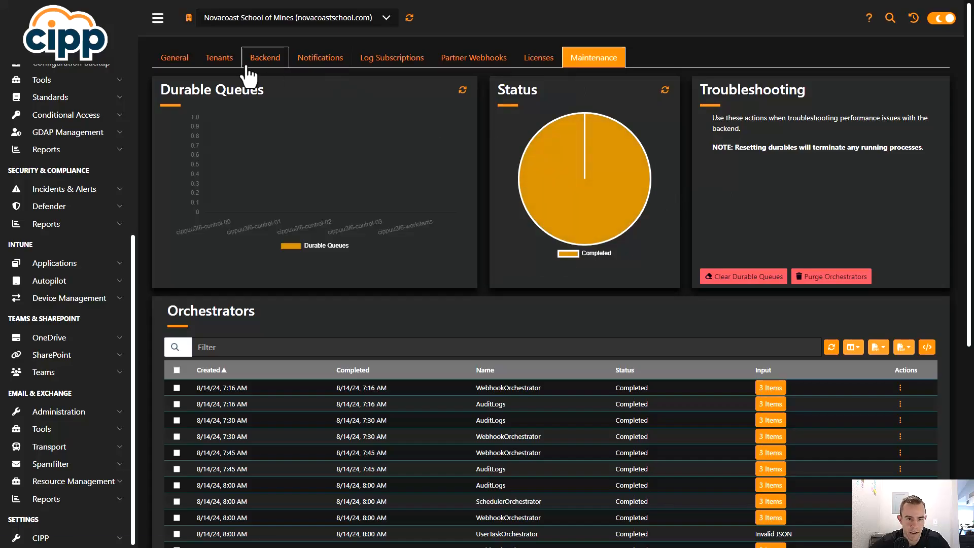
Open the Tenants settings and review the backend tenant list along with CIPP's navigation sections.
click(208, 74)
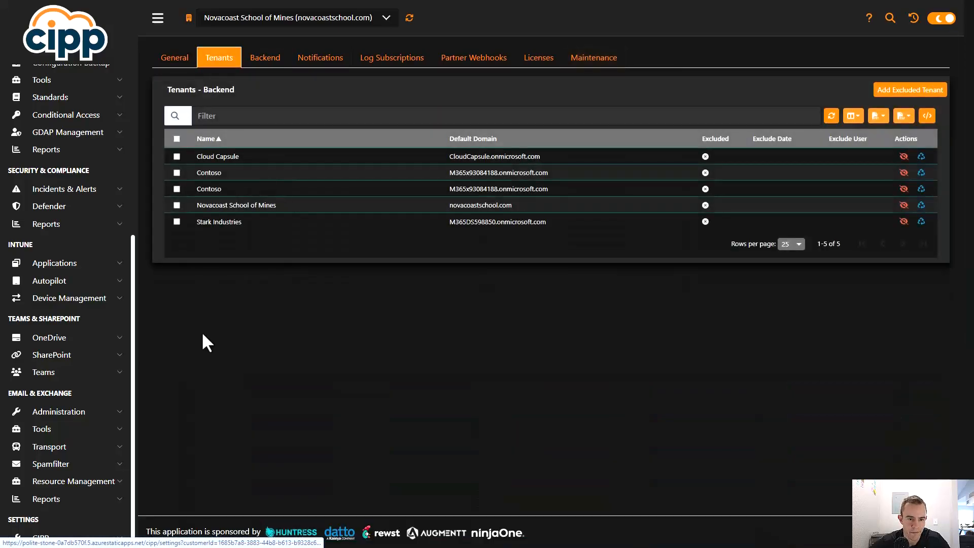
scroll(104, 374, up, 3)
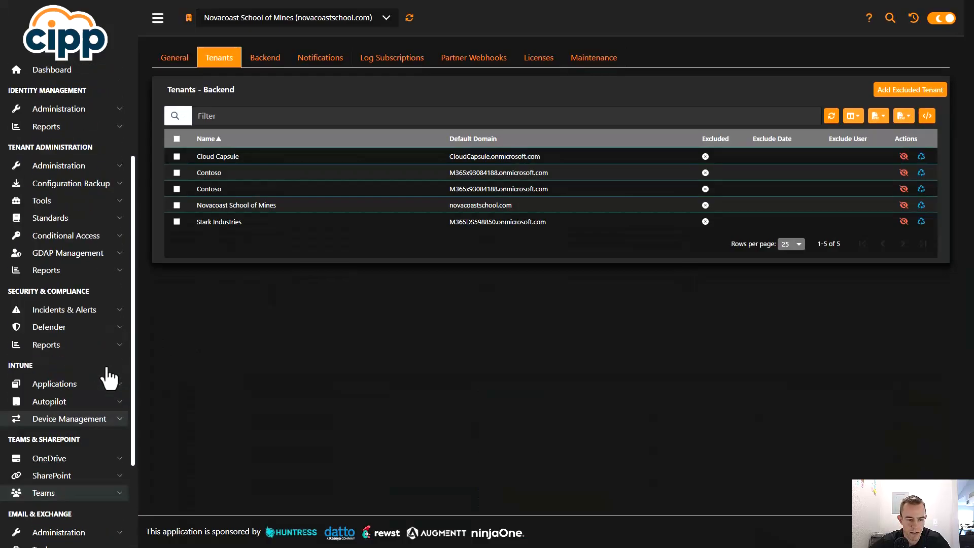
scroll(108, 378, up, 2)
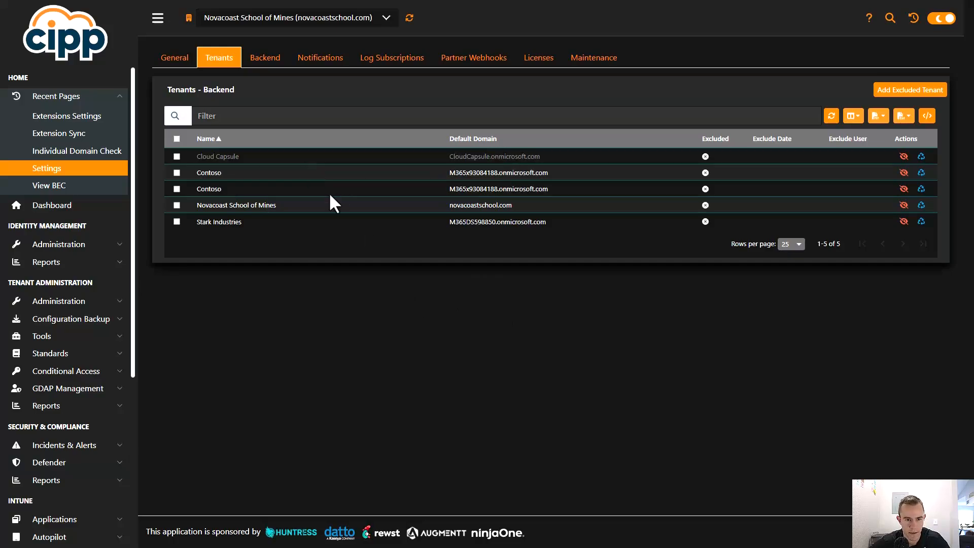
scroll(135, 317, down, 5)
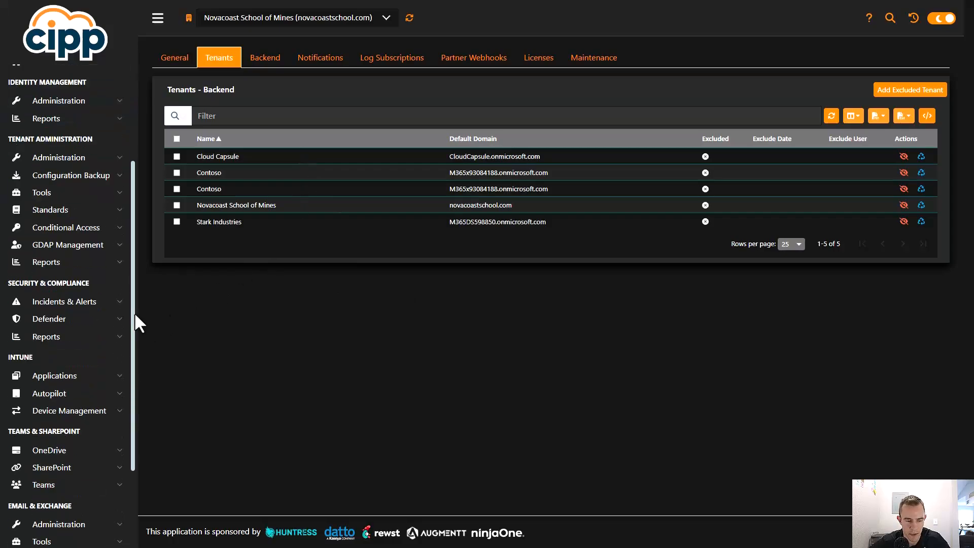
scroll(127, 309, up, 5)
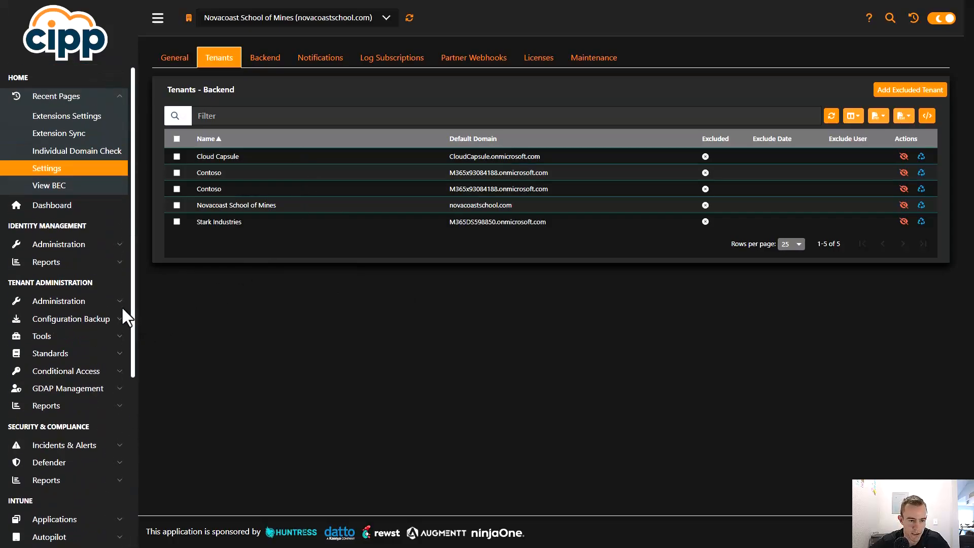
Revisit the General settings and review the Backend settings' Azure resources, focusing on Function App (Configuration).
click(178, 66)
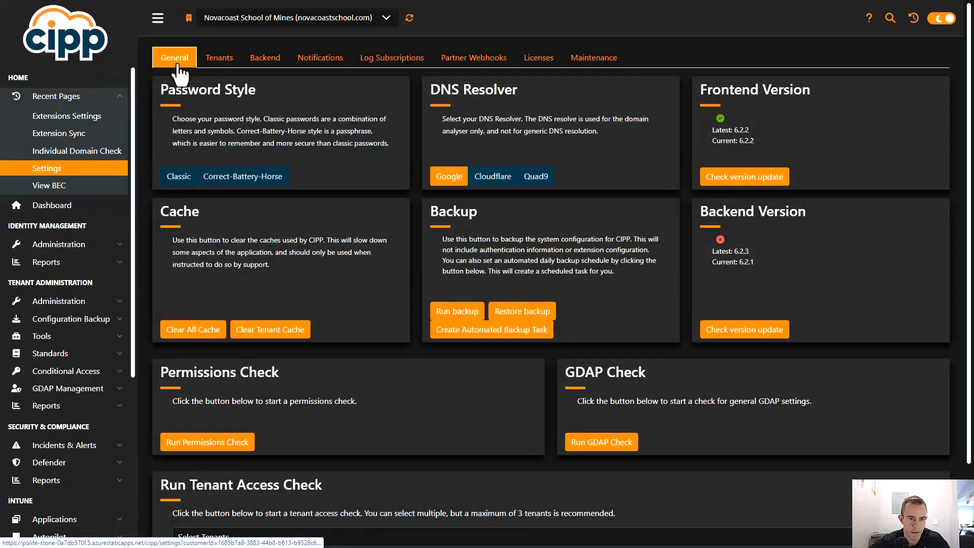
click(264, 60)
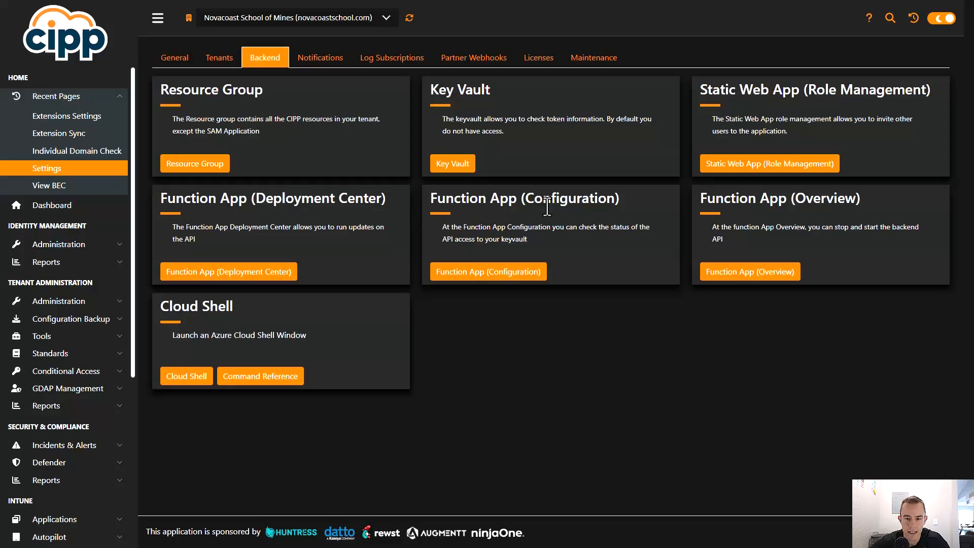
click(432, 276)
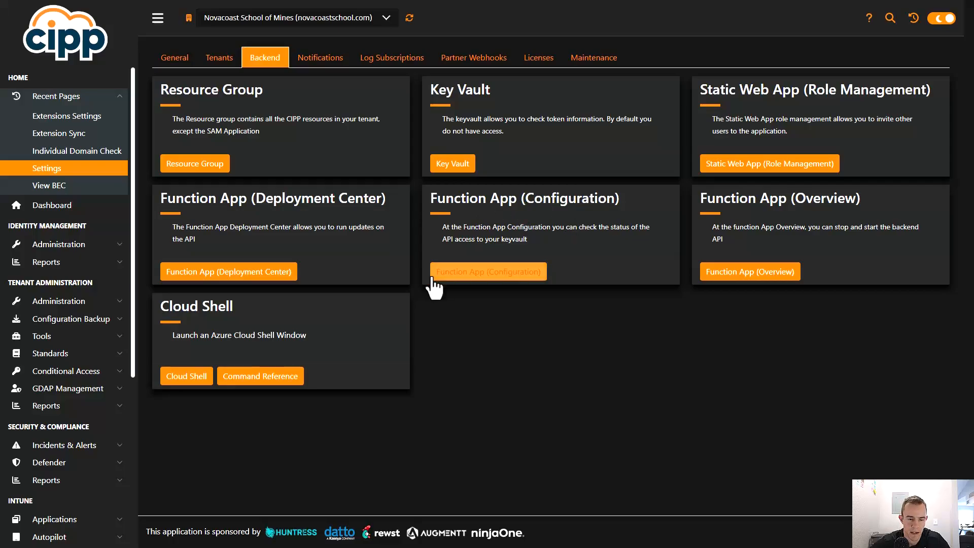
Open the CIPP Logbook and look through its recorded events.
scroll(93, 410, down, 5)
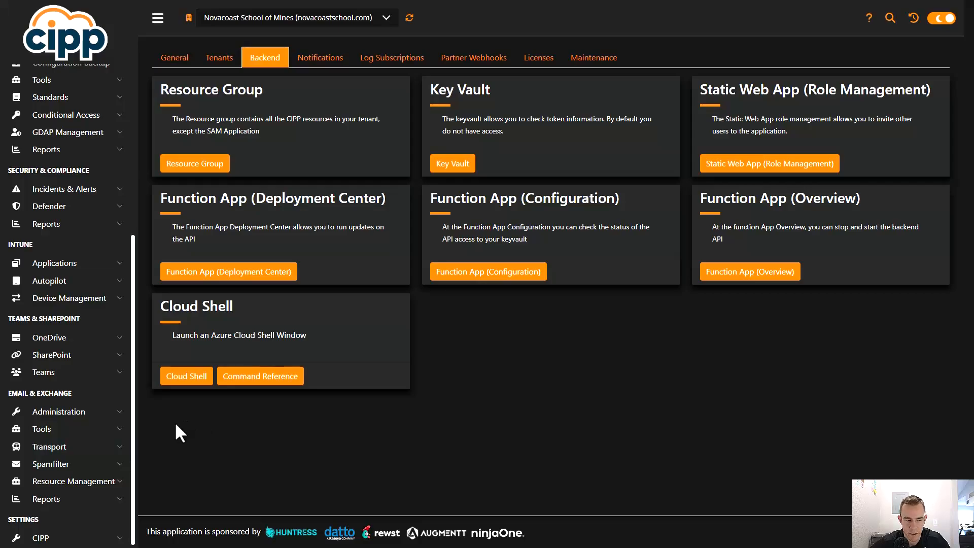
click(72, 542)
scroll(61, 497, down, 3)
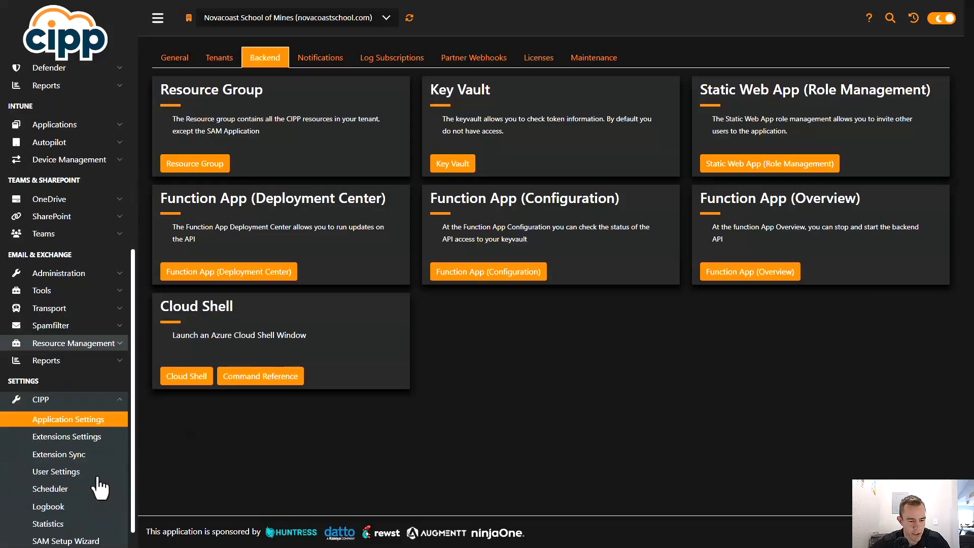
click(90, 490)
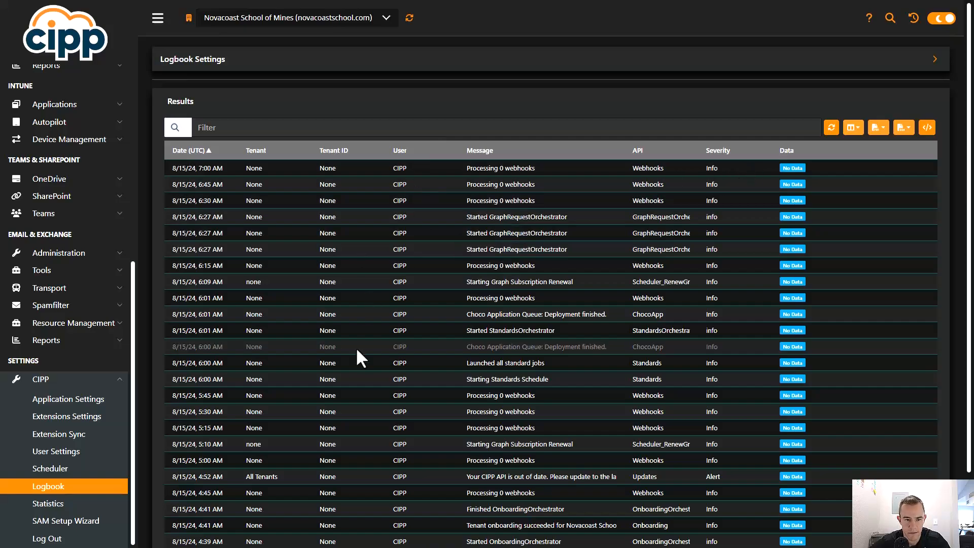
scroll(355, 347, down, 2)
scroll(355, 348, up, 2)
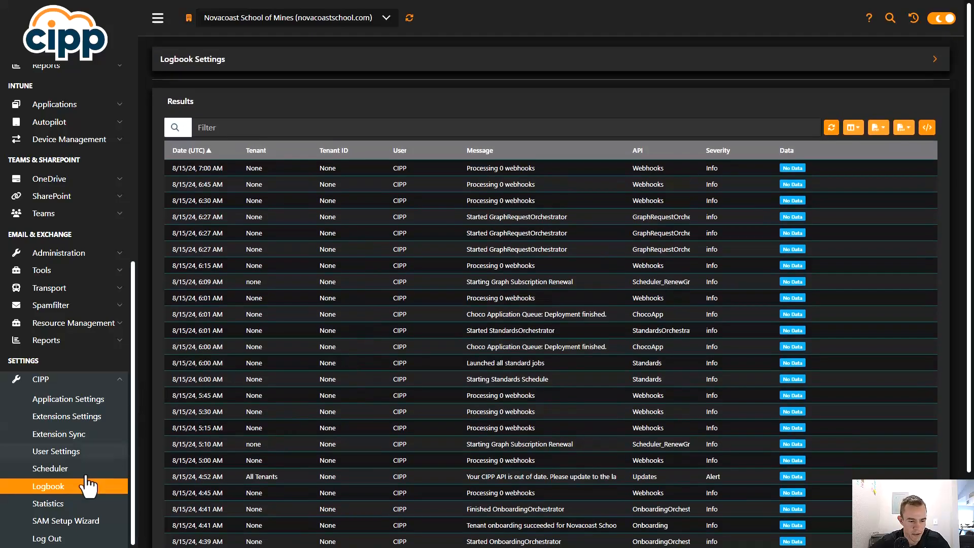